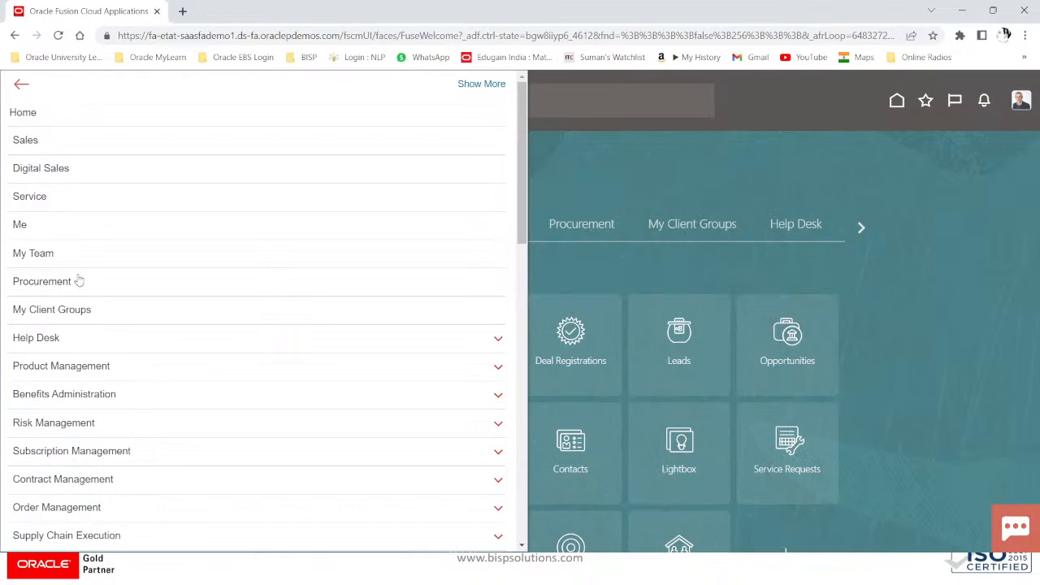
Step: Go to Fixed Assets > Assets, view the Depreciation tile, and launch Add Assets in Spreadsheet
scroll(76, 280, down, 5)
scroll(80, 279, down, 1)
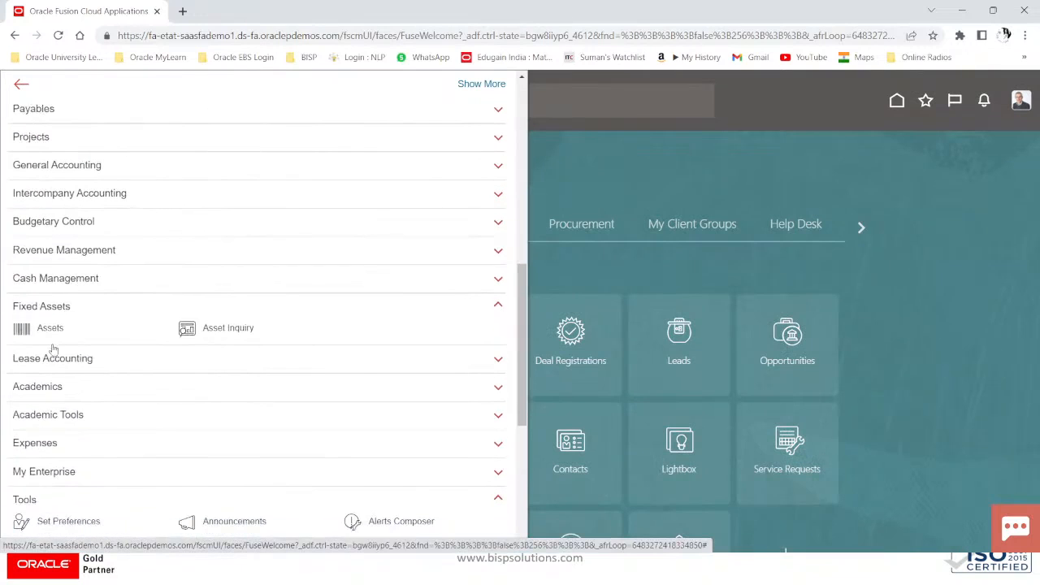
click(50, 329)
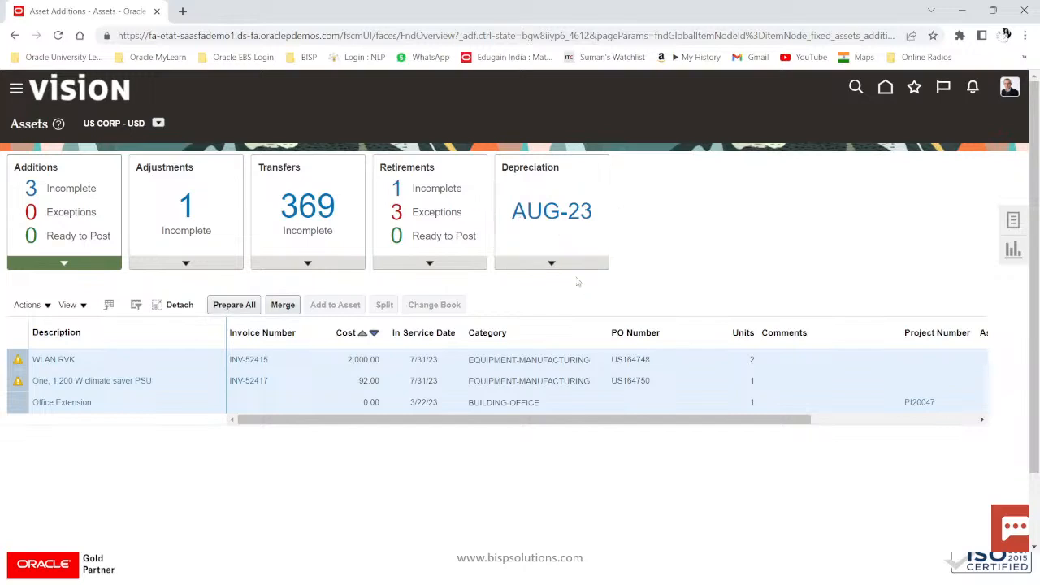
click(553, 264)
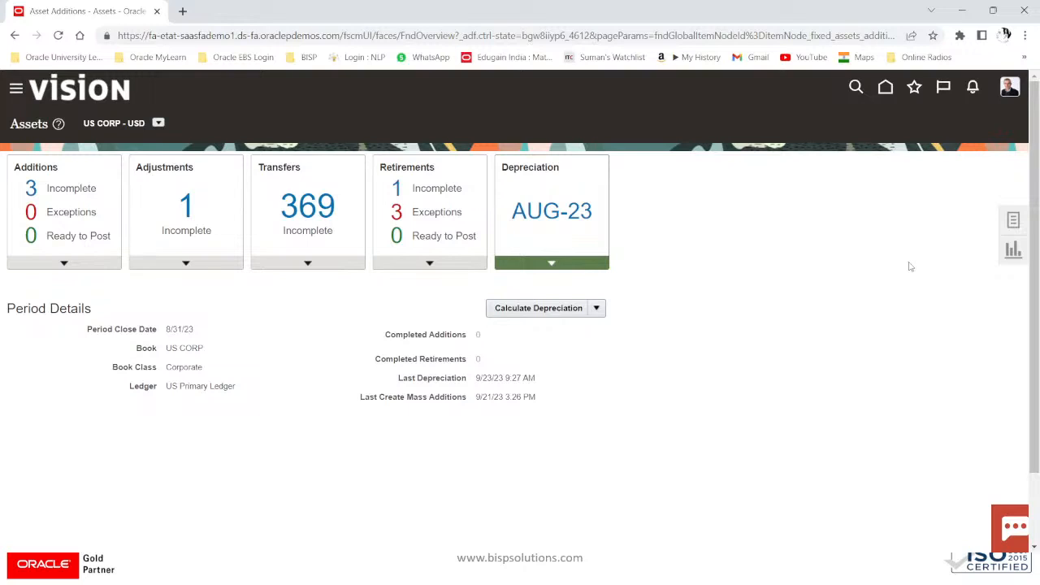
click(1012, 221)
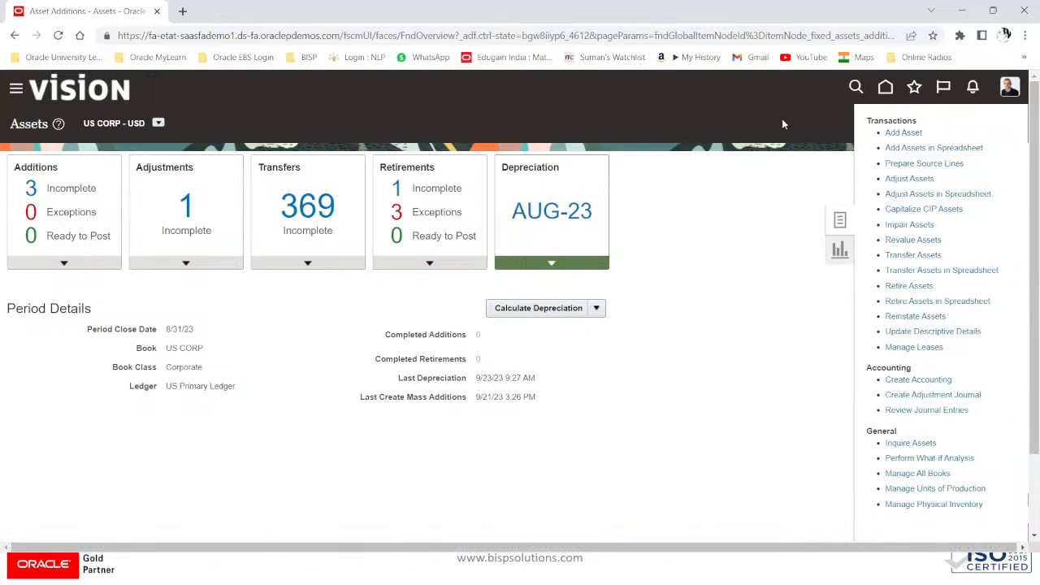
click(920, 148)
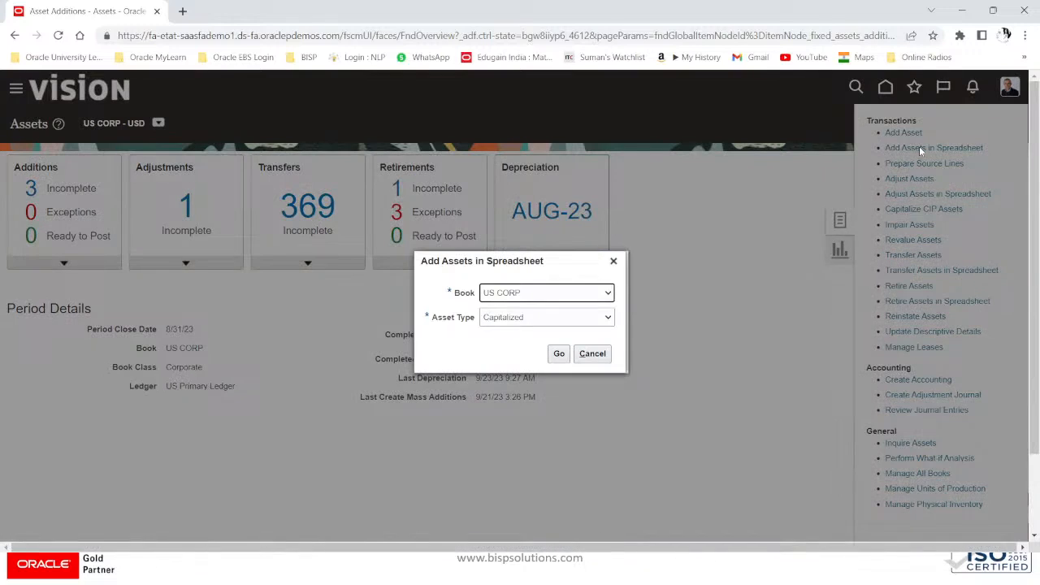
Step: Choose book US CORP and asset type Capitalized, then generate the spreadsheet
click(508, 295)
click(504, 339)
click(513, 319)
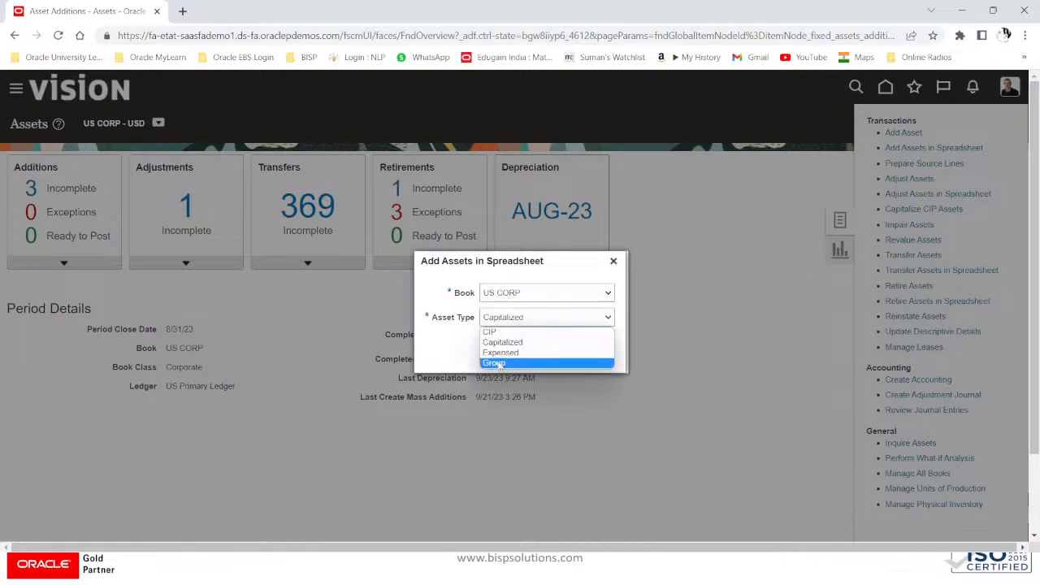
click(508, 347)
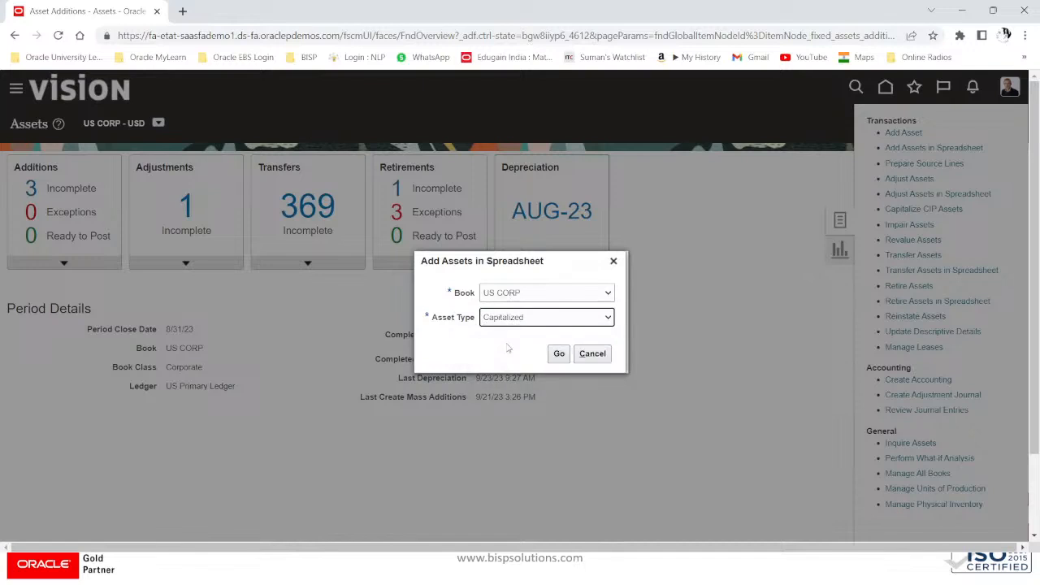
click(559, 355)
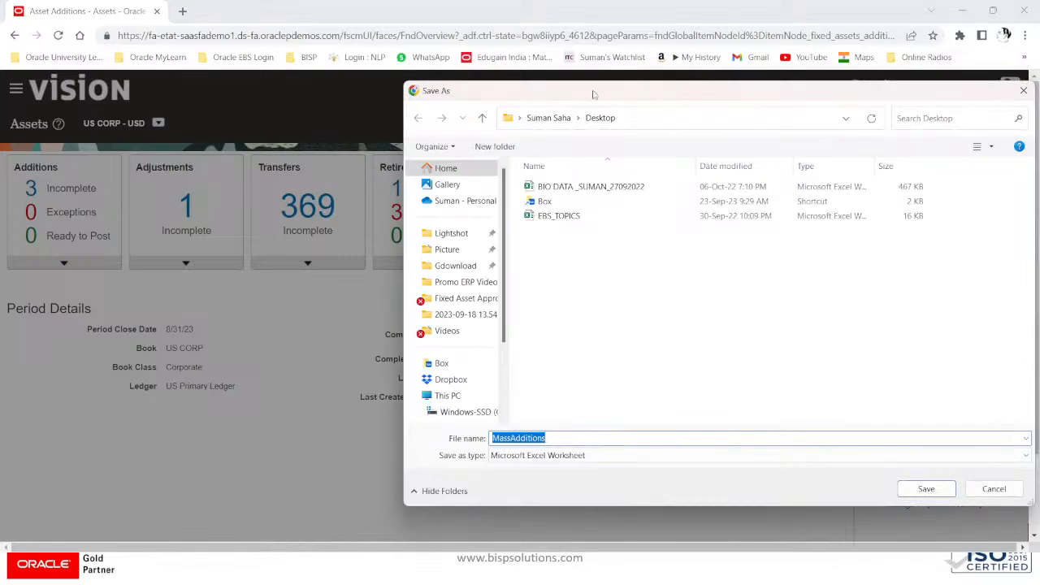
Step: Save the template as MassAdditions and open the downloaded workbook
drag(593, 93, 412, 78)
click(745, 473)
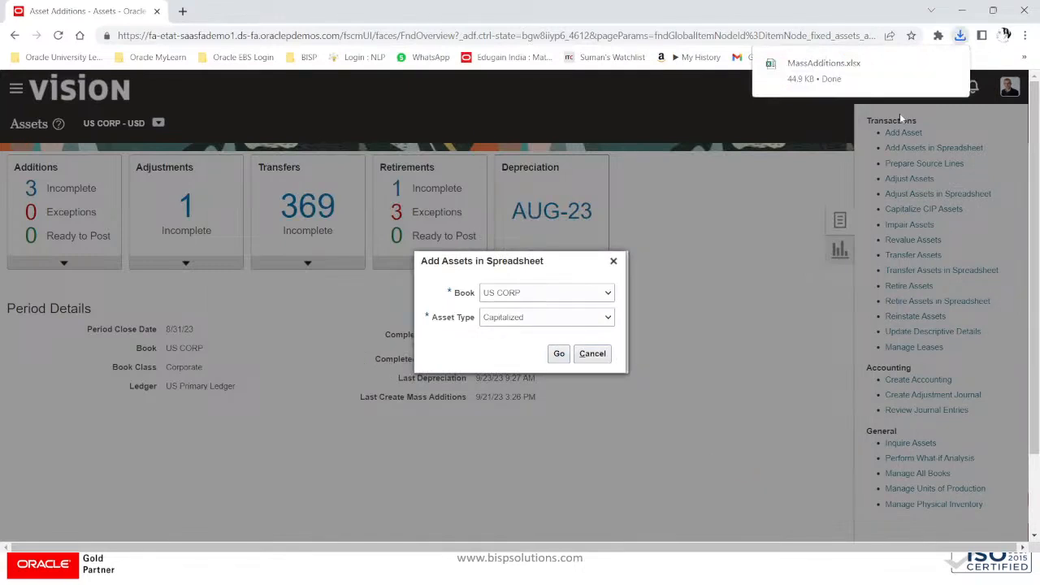
mouse_move(955, 70)
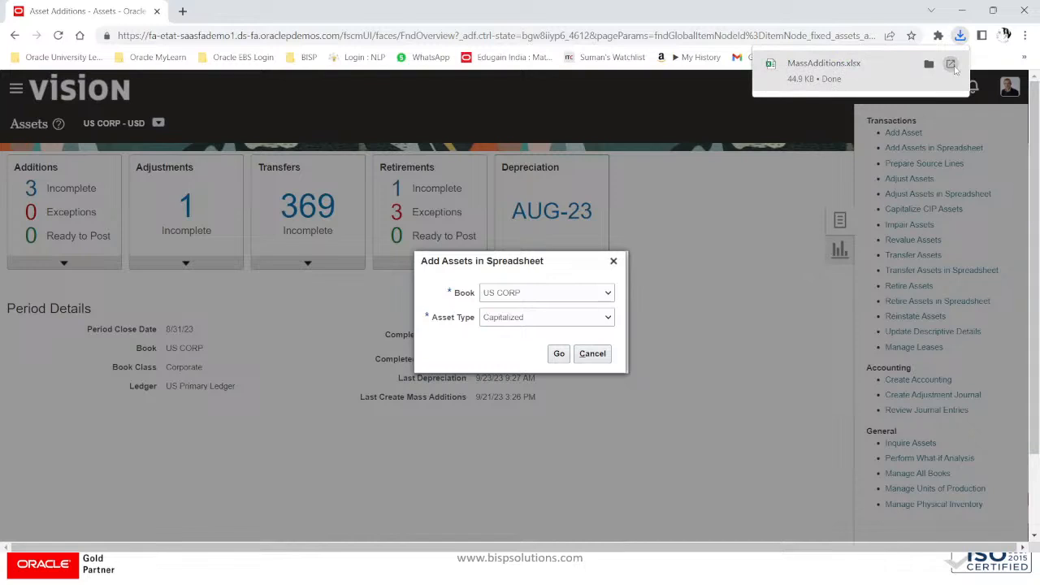
click(953, 66)
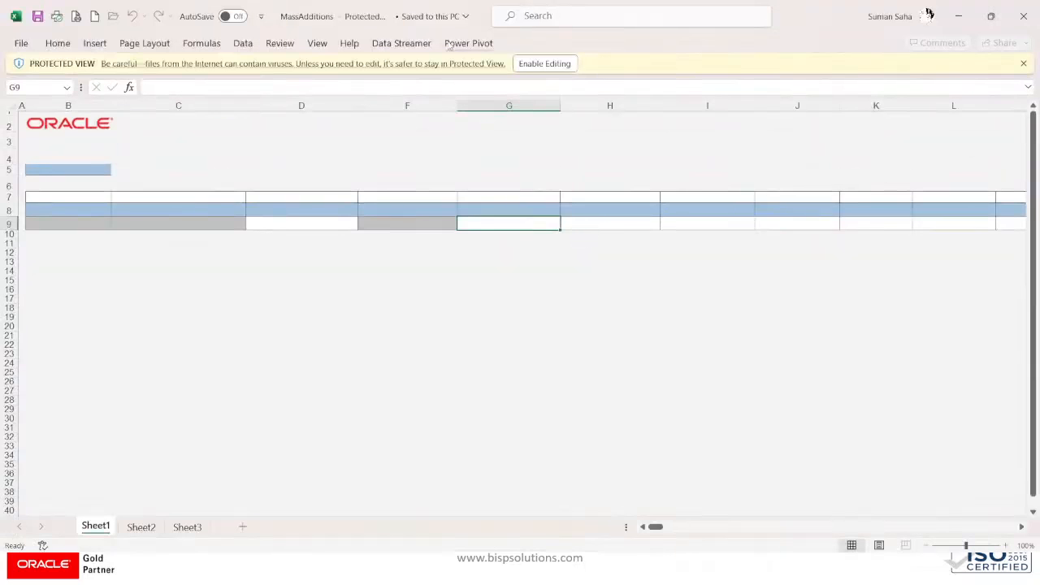
Step: Enable editing, connect to Oracle, and sign in with the user ID and saved password
click(527, 63)
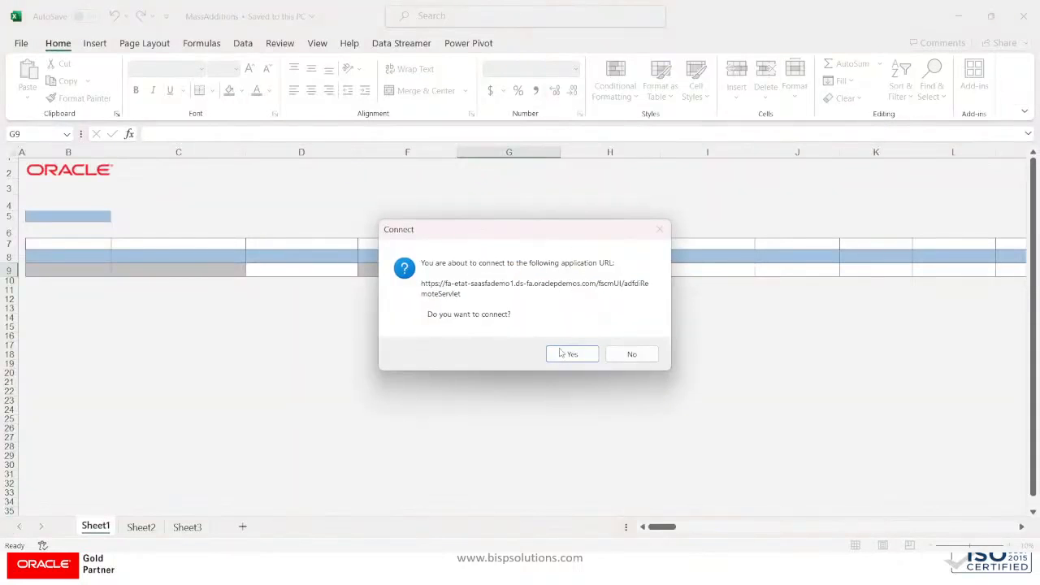
click(560, 355)
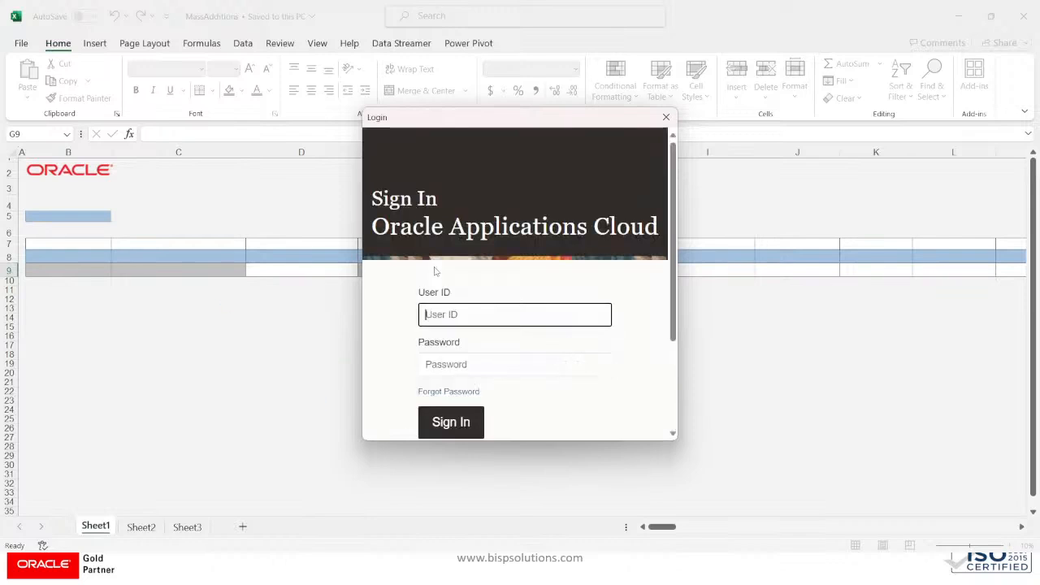
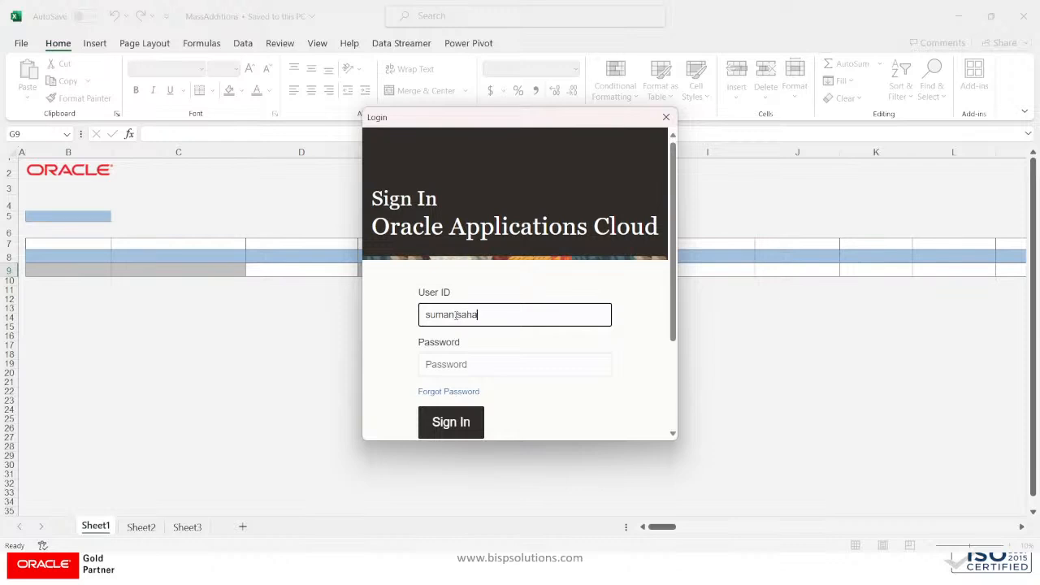
key(Tab)
key(super+v)
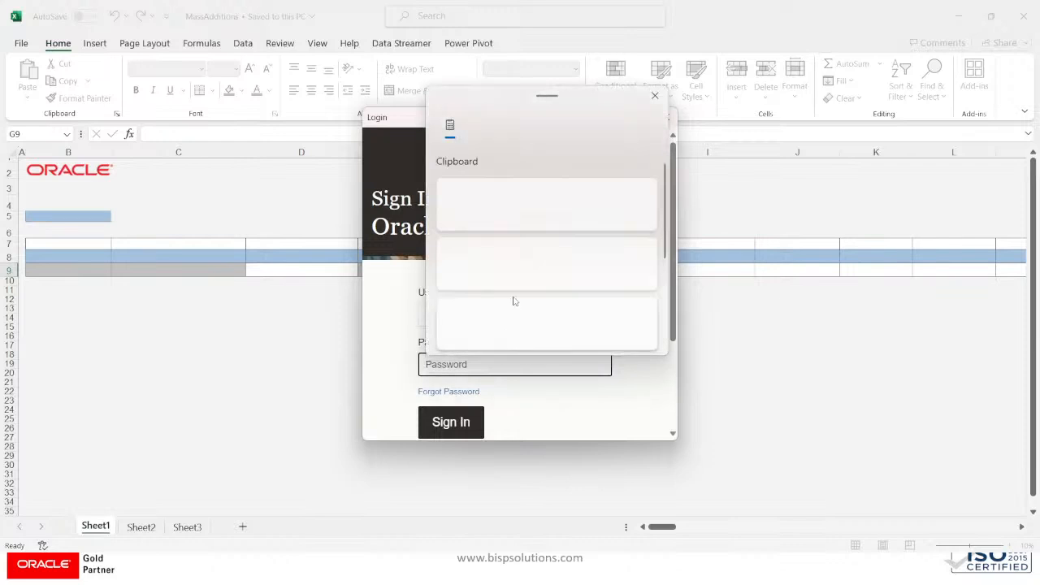
click(495, 216)
click(450, 423)
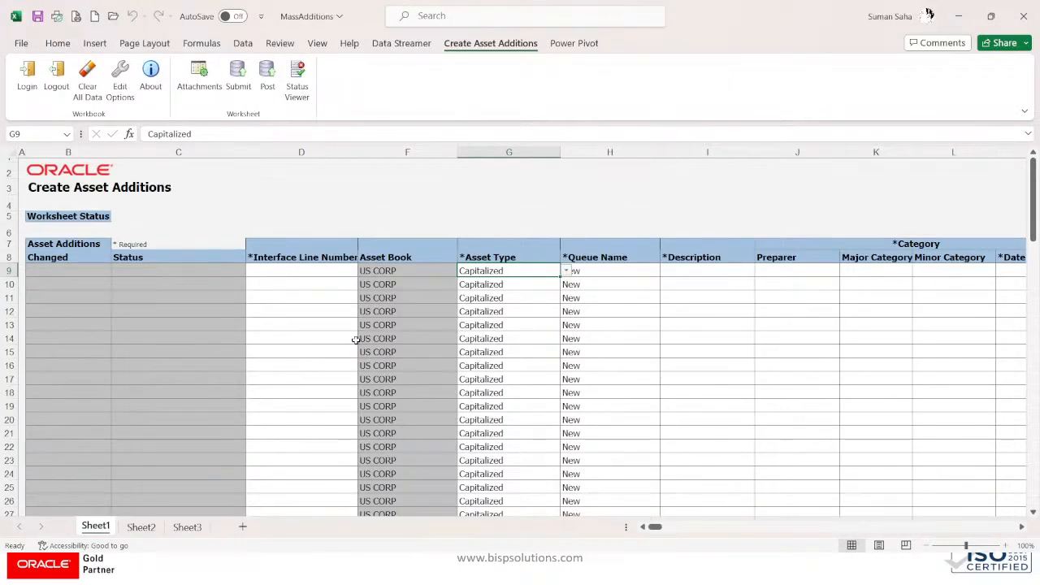
Step: Check row 9's prefilled values: US CORP, Capitalized and queue New
click(416, 272)
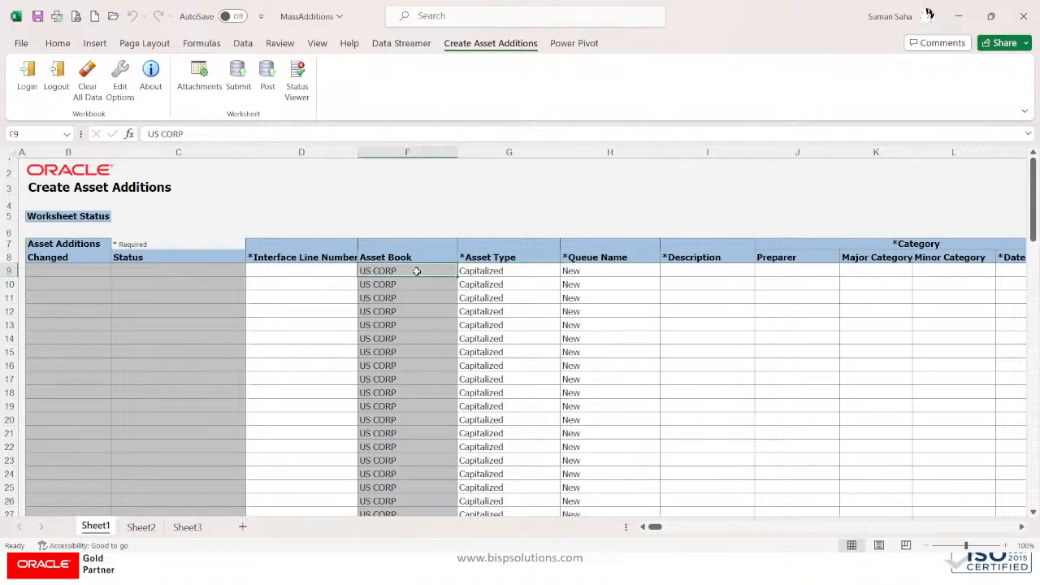
click(493, 272)
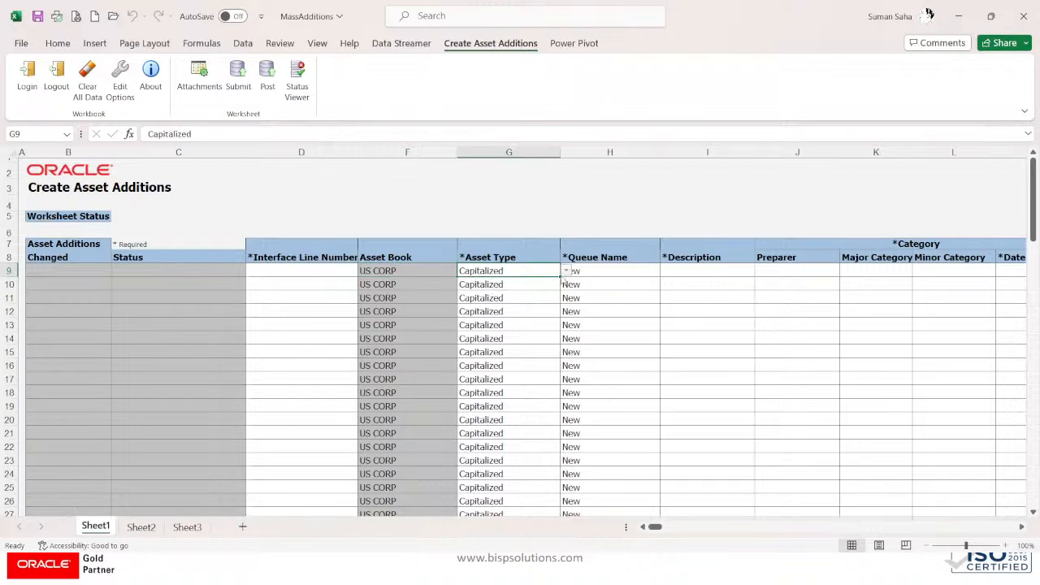
click(615, 274)
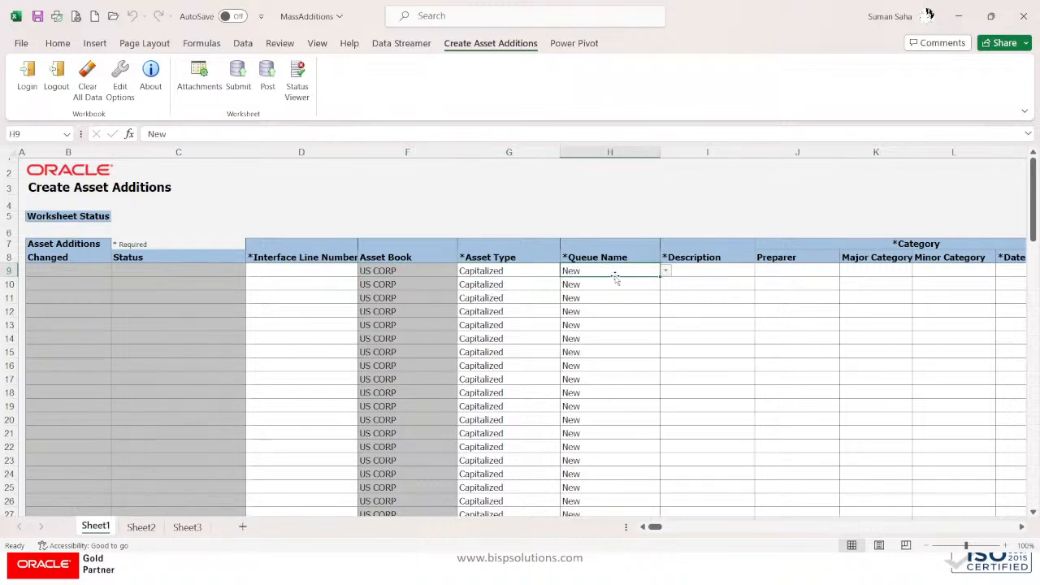
click(707, 273)
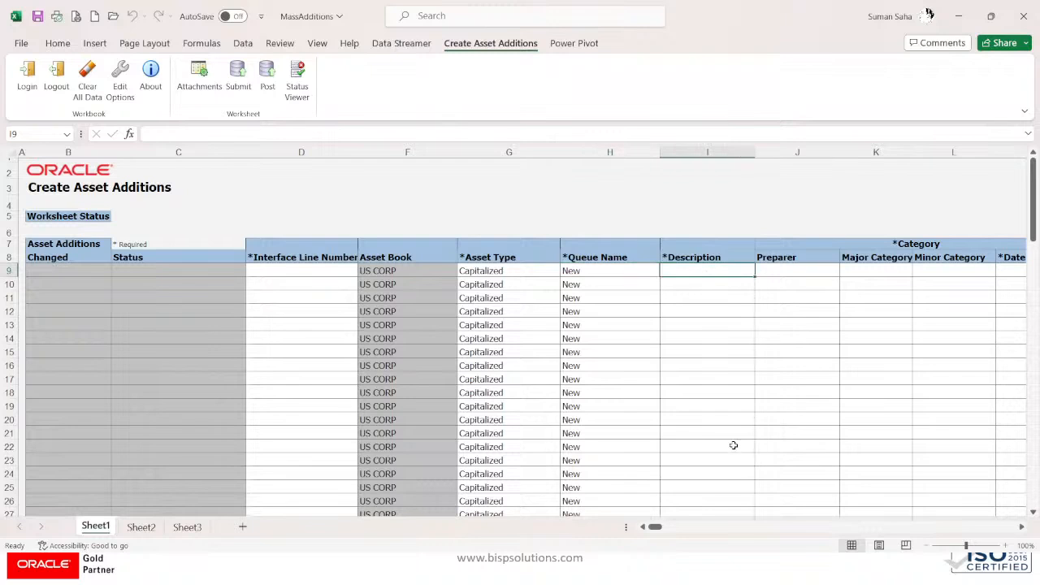
mouse_move(657, 530)
mouse_down()
mouse_move(762, 530)
mouse_move(648, 528)
mouse_up()
Step: Enter interface line number 1 and description 'Computer Server' in row 9
click(282, 271)
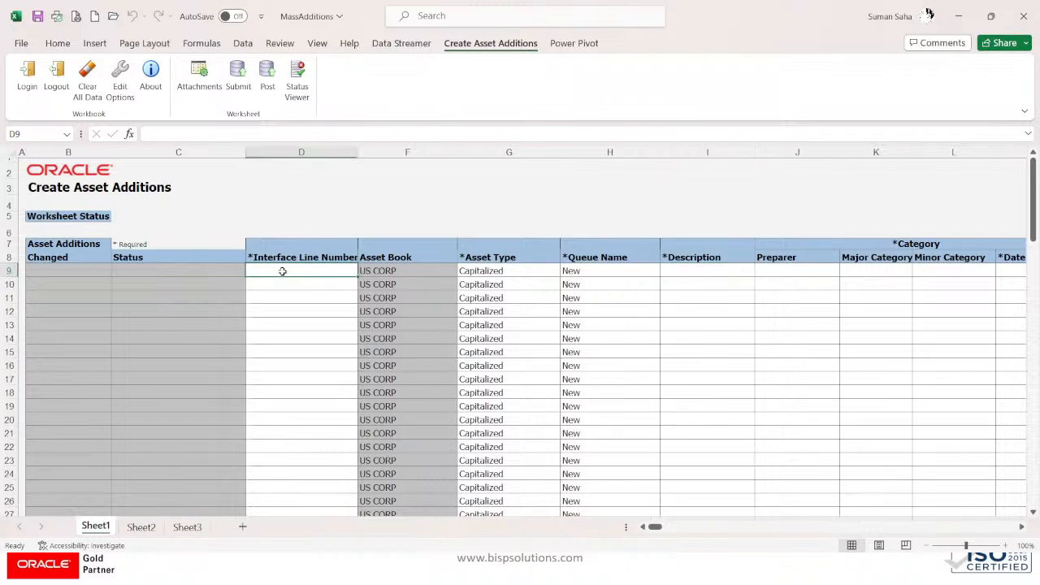
text(1)
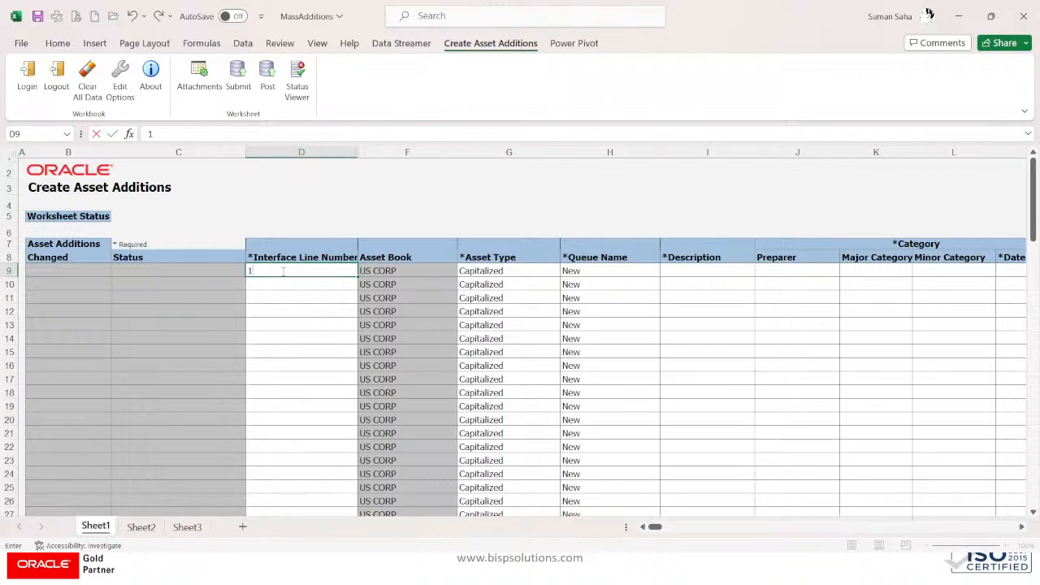
key(Tab)
key(Tab)
key(Tab)
key(Tab)
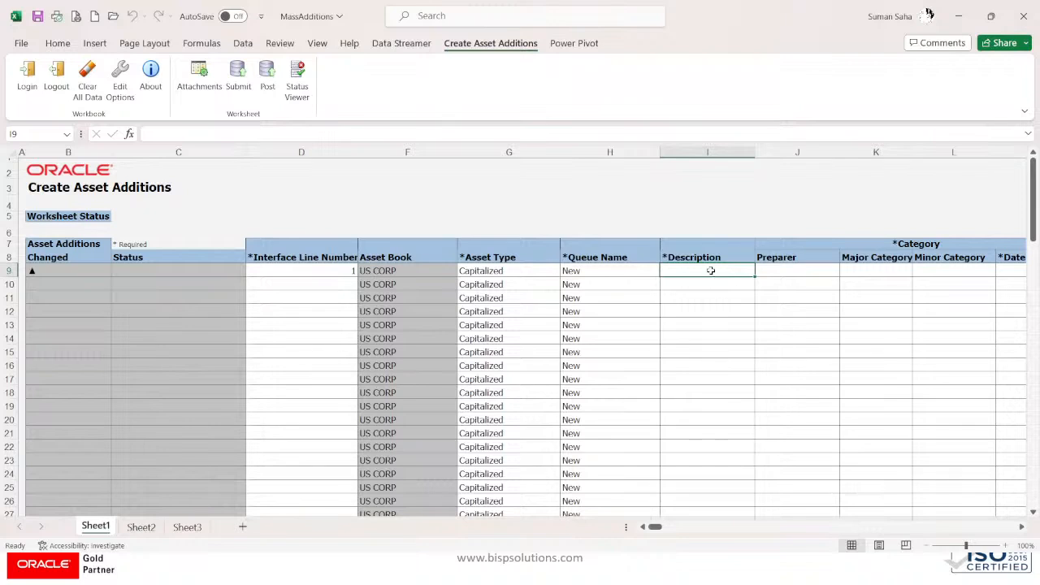
text(comput)
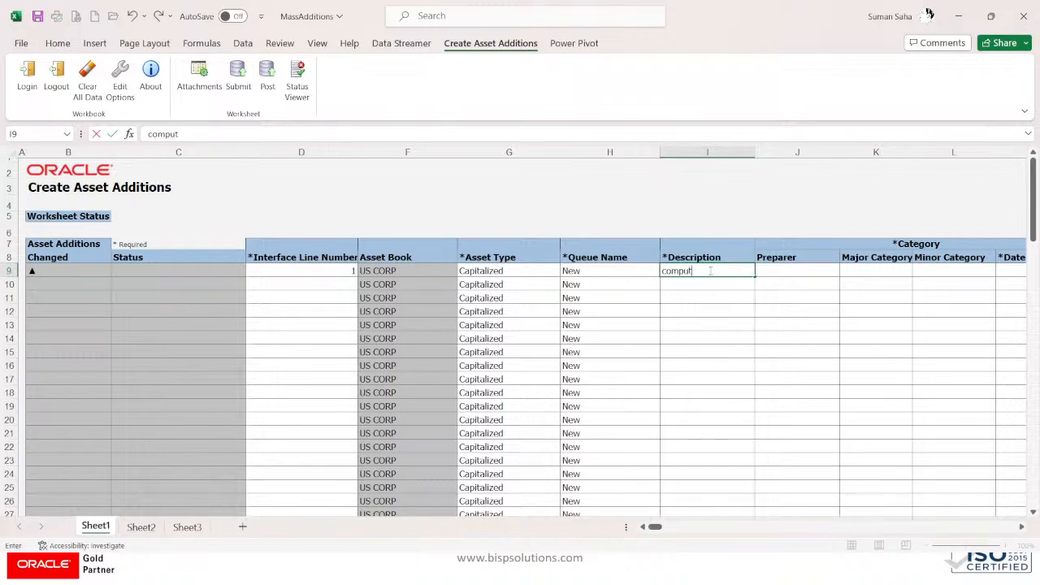
text(er)
key(BackSpace)
key(BackSpace)
key(BackSpace)
key(BackSpace)
key(BackSpace)
key(BackSpace)
key(BackSpace)
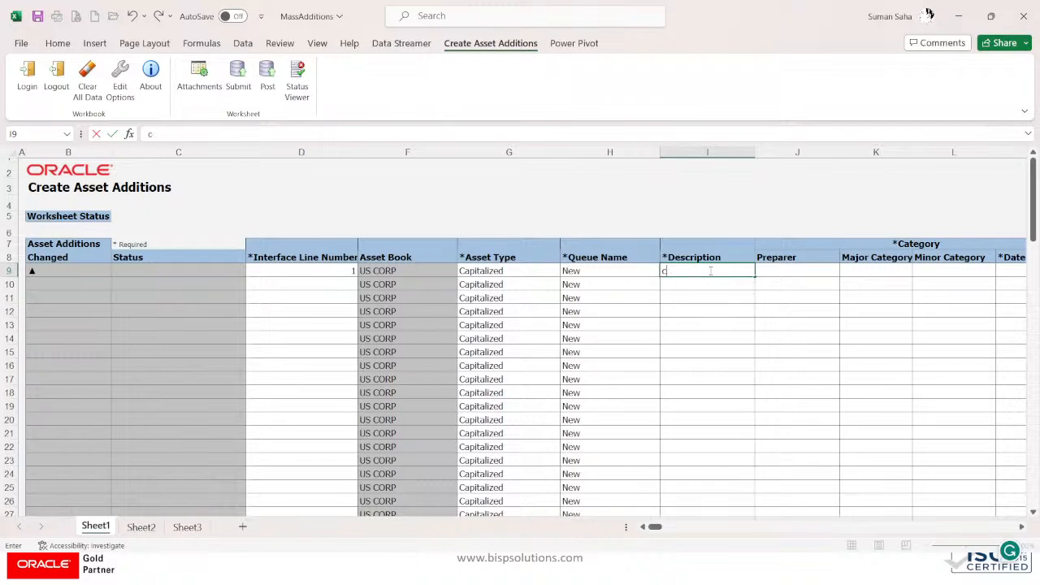
key(BackSpace)
text(Compu)
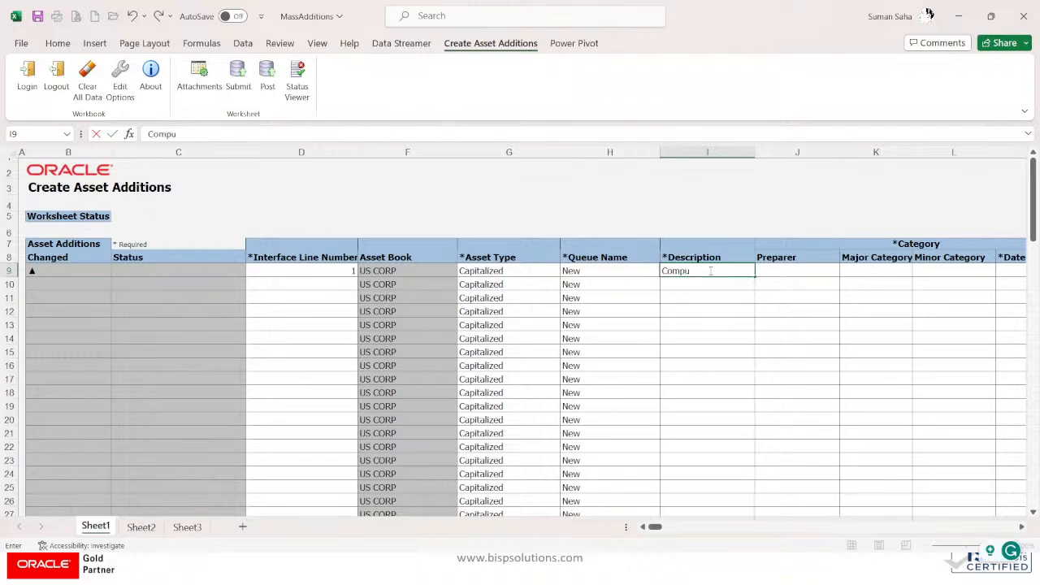
text(ter)
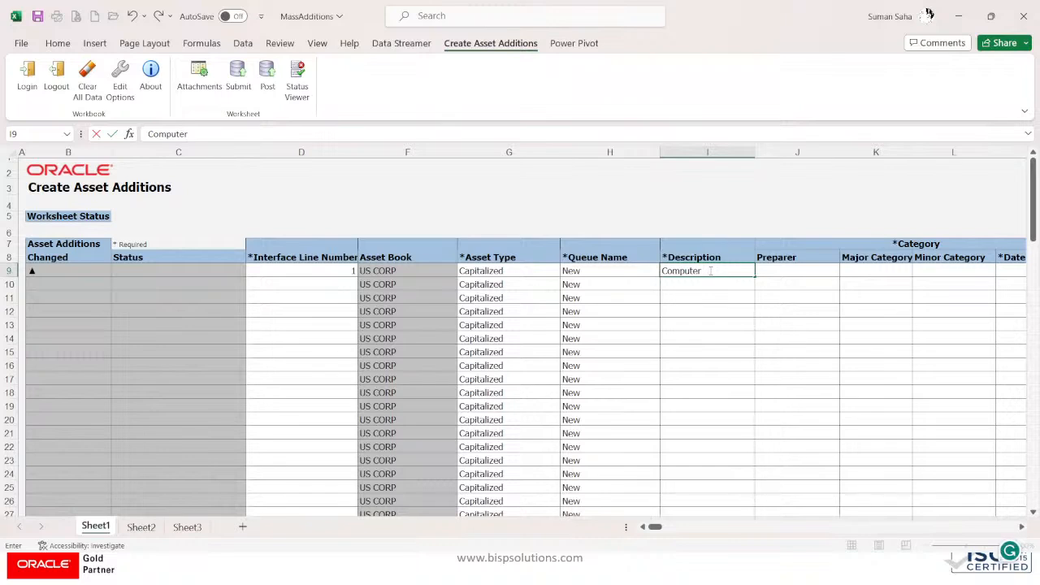
text(Server)
key(Tab)
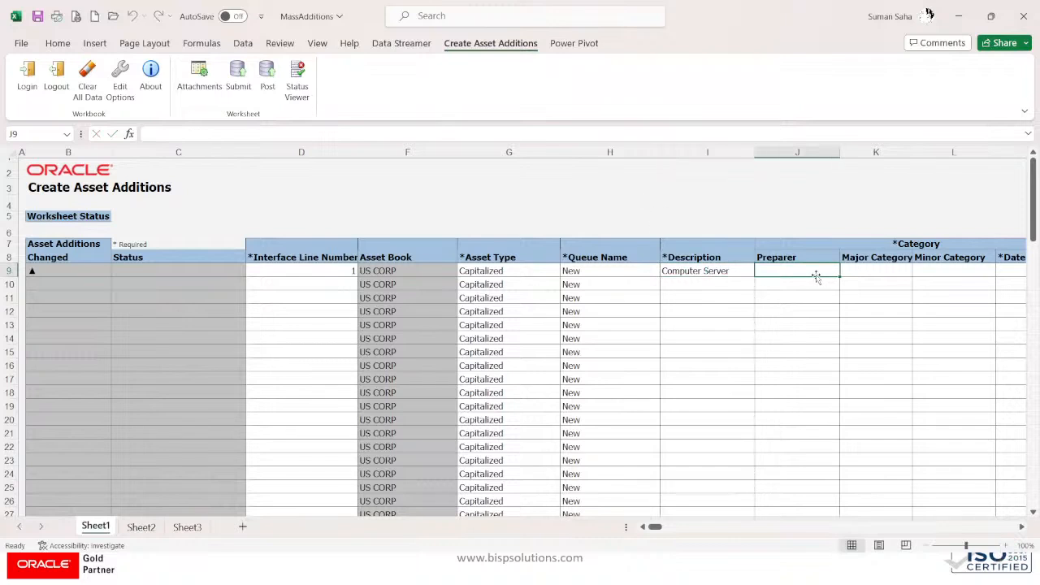
double_click(813, 275)
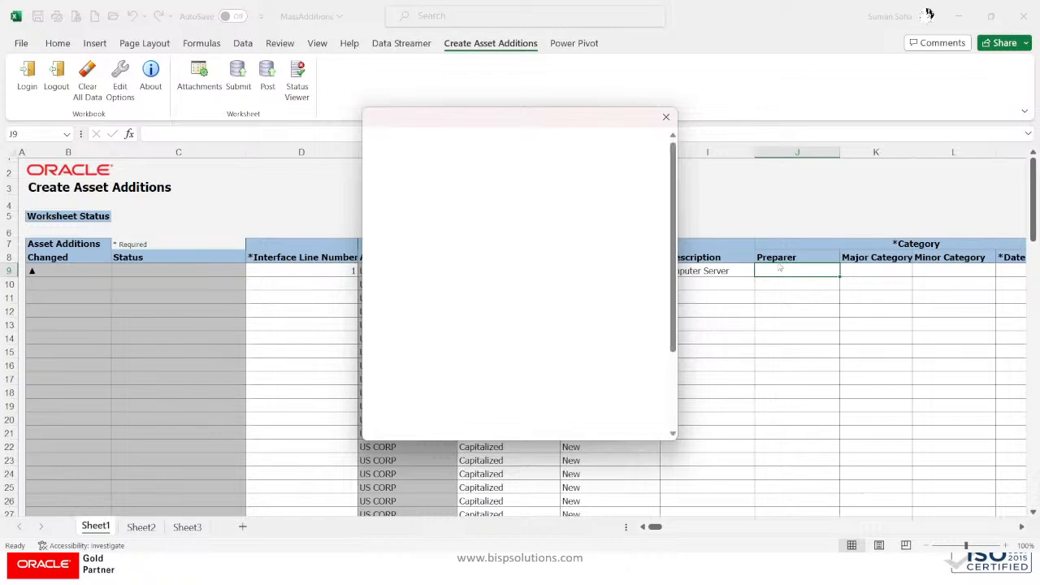
Step: Search the preparer lookup by person number, broadening it to a single digit
click(501, 203)
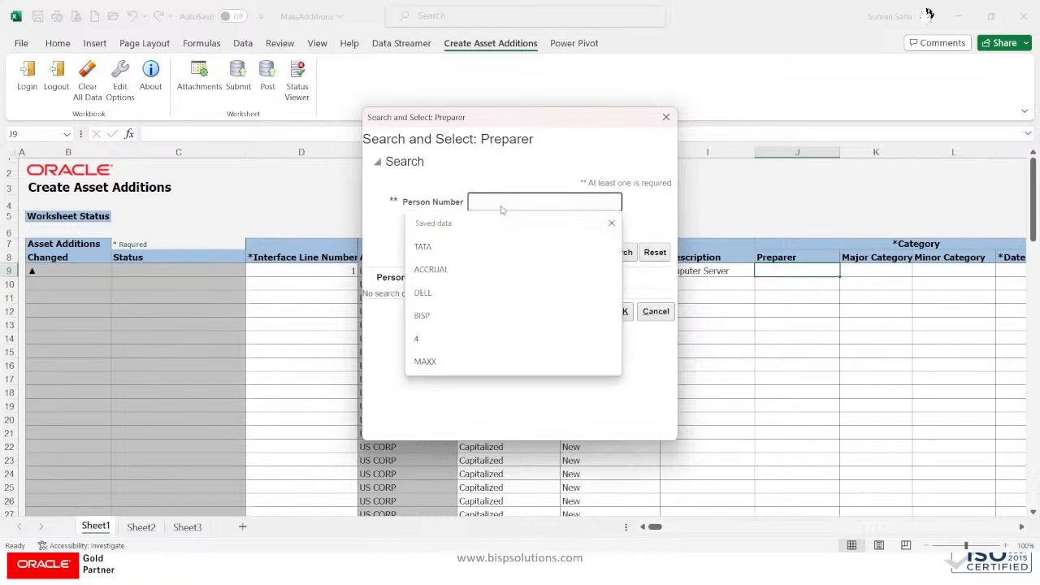
text(36)
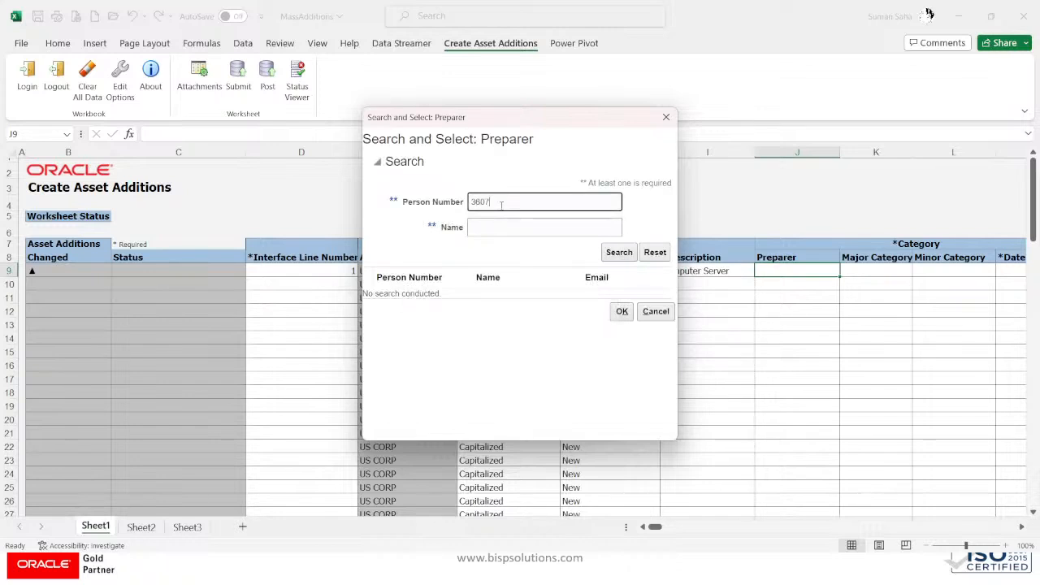
text(07)
click(620, 251)
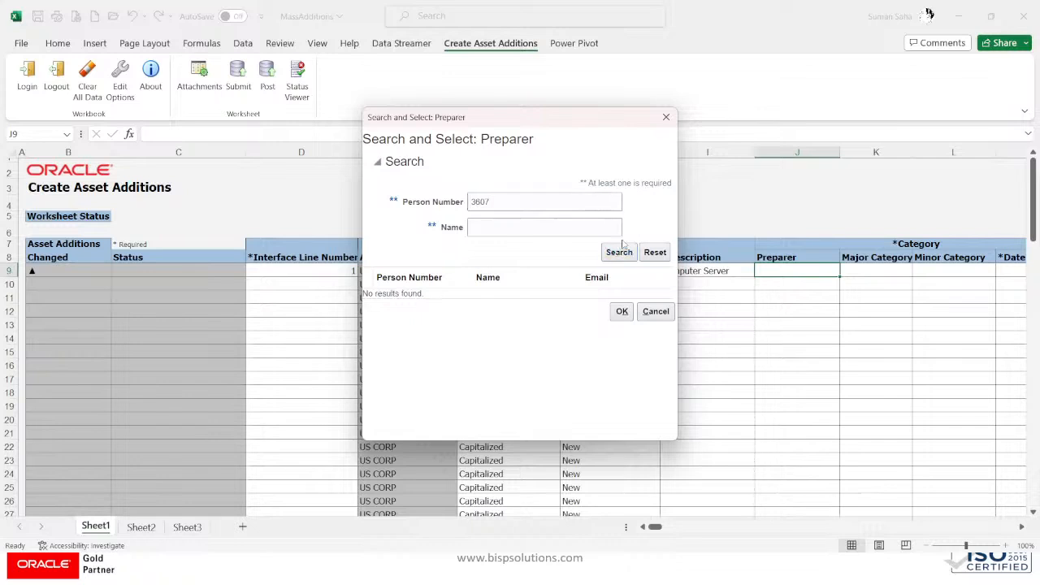
click(519, 205)
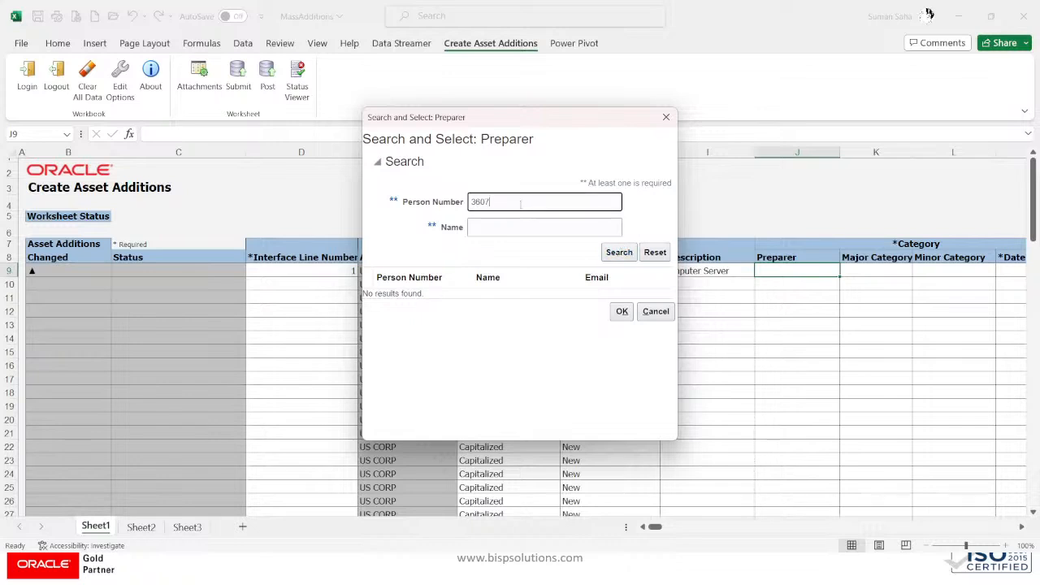
key(BackSpace)
text(438)
click(619, 253)
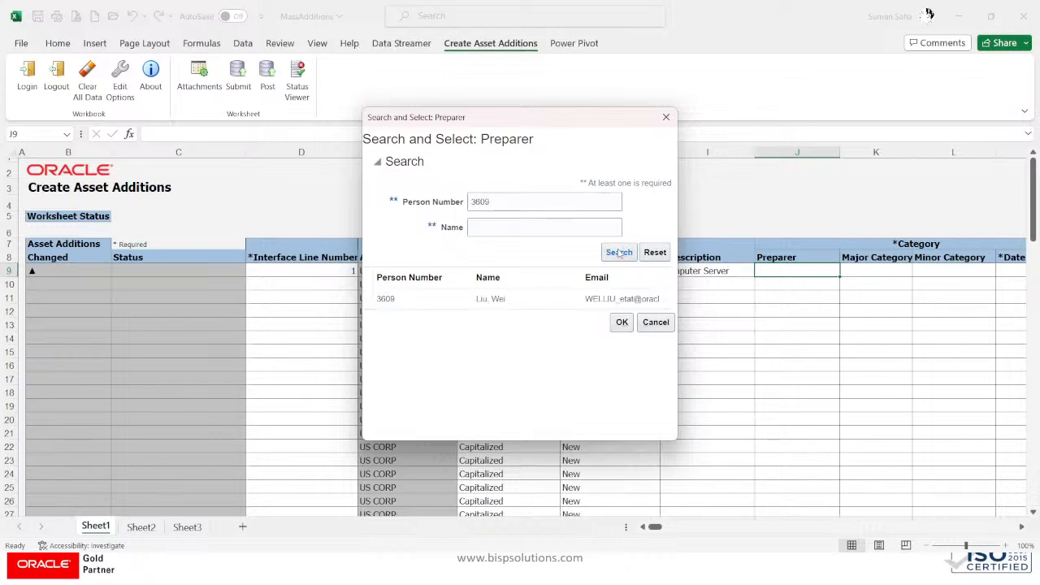
click(533, 203)
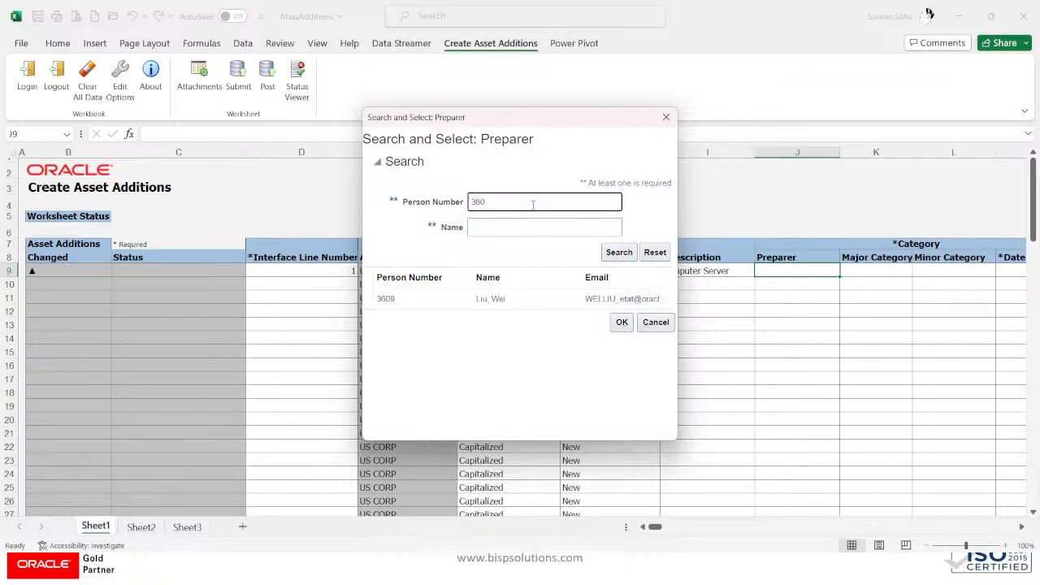
click(619, 252)
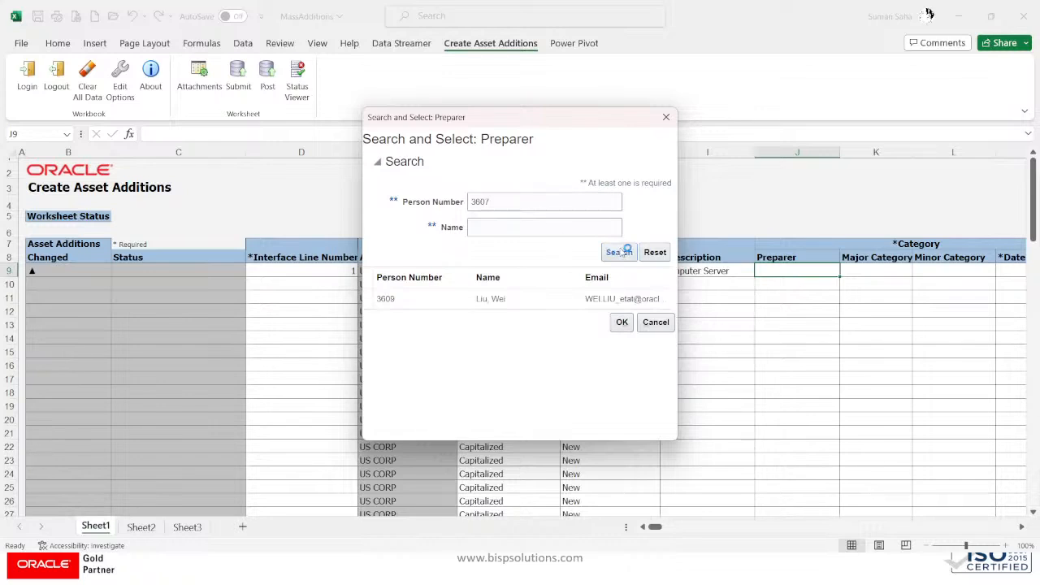
click(523, 204)
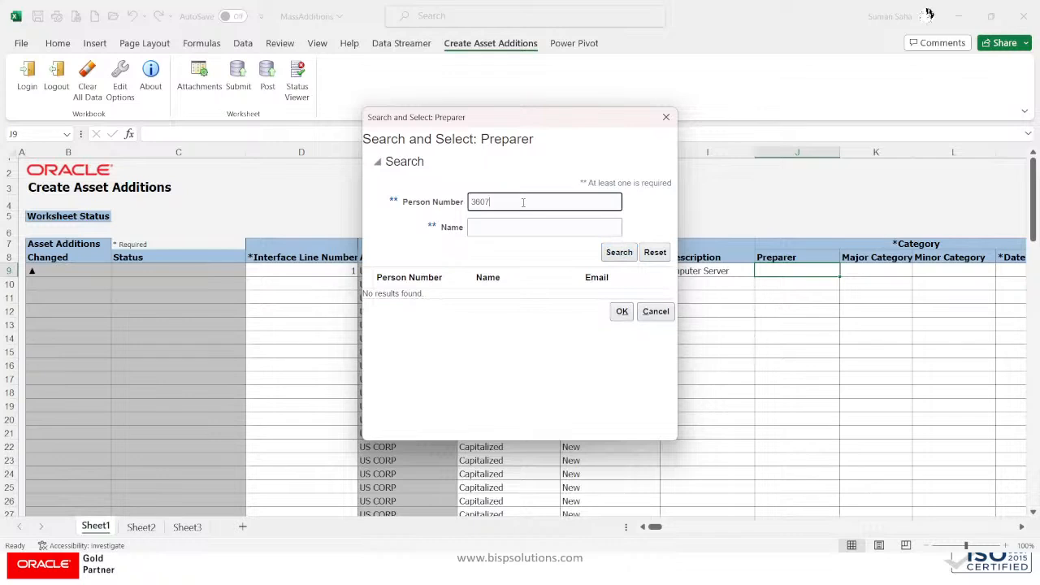
click(619, 252)
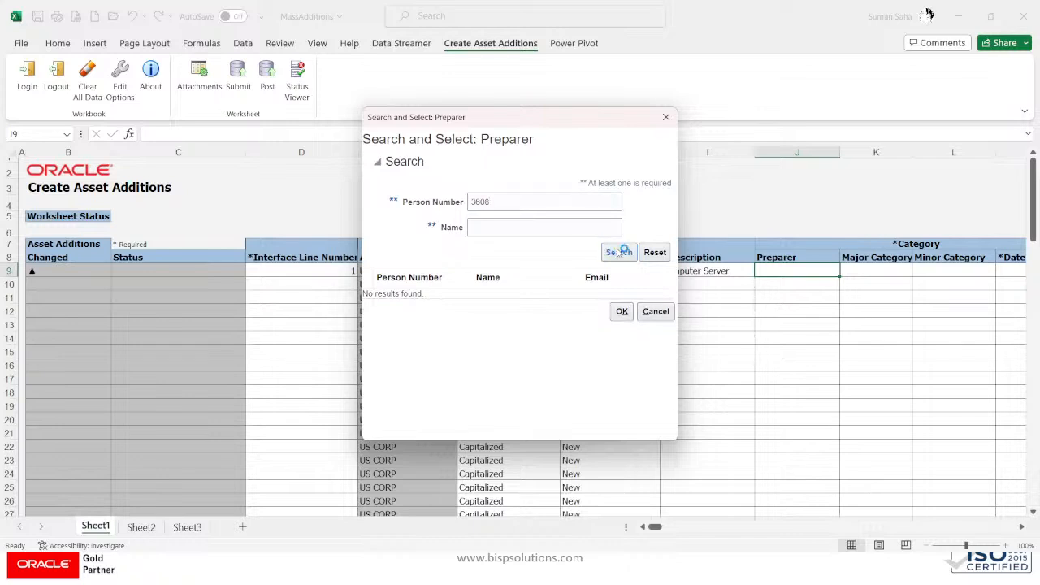
click(533, 200)
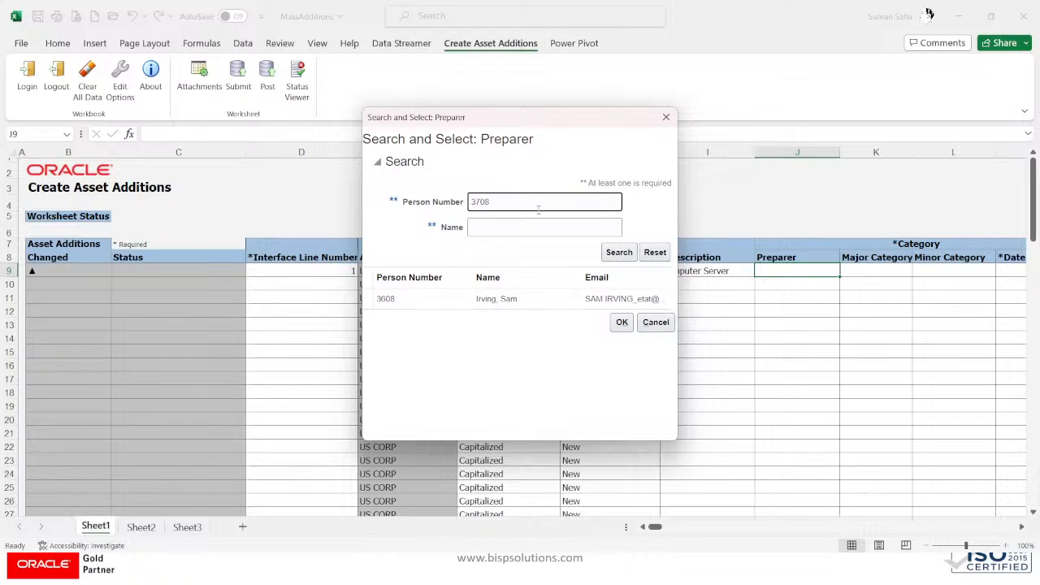
click(619, 252)
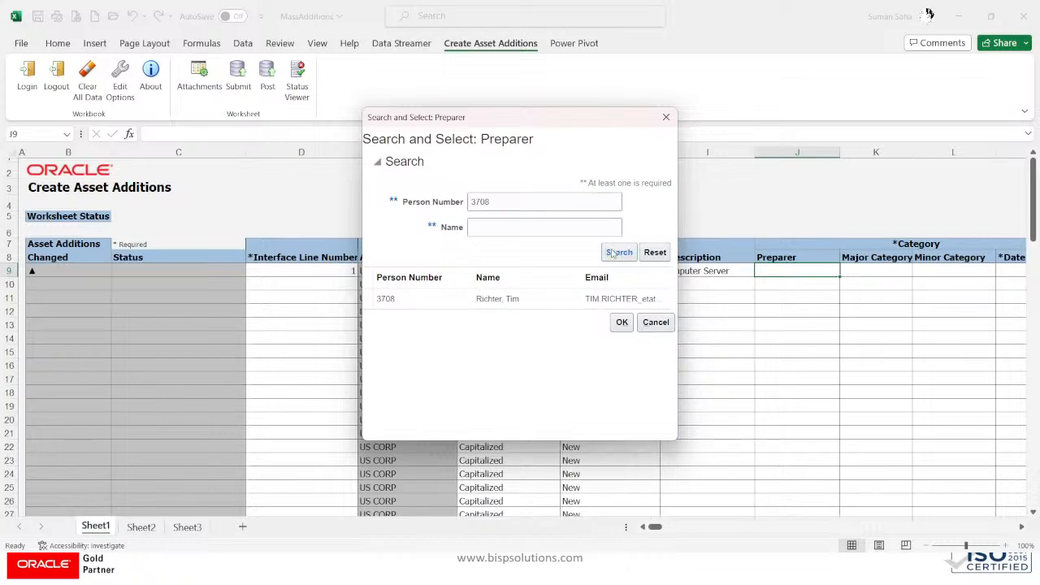
drag(518, 200, 399, 189)
text(4)
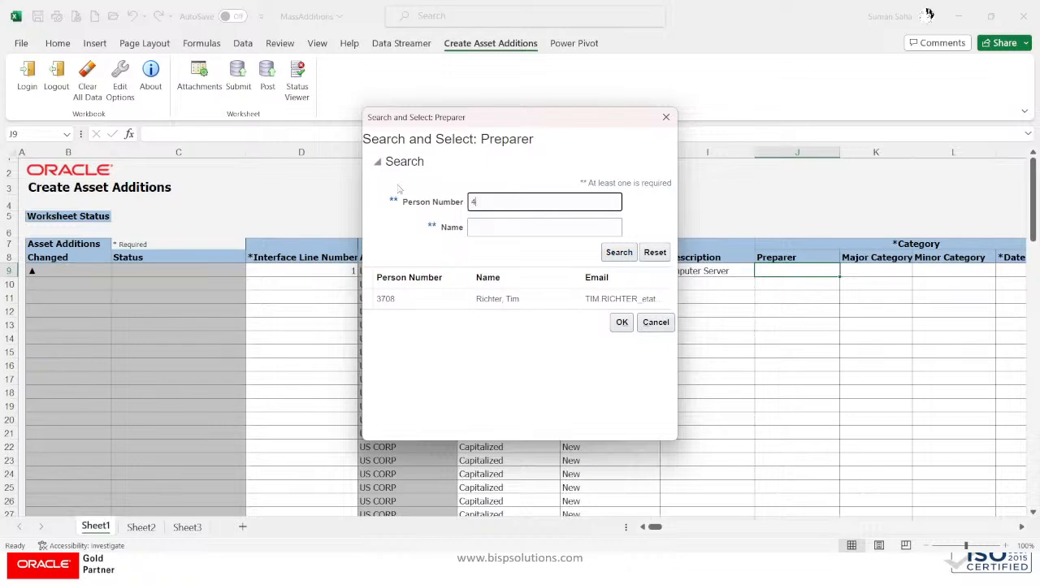
click(618, 254)
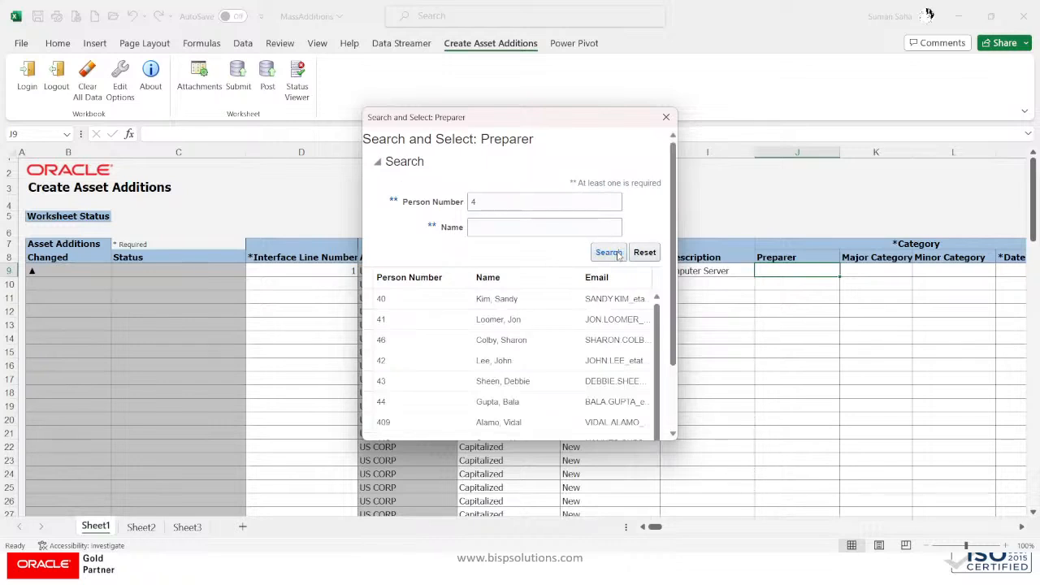
Step: Scroll the results, select the wanted employee, and confirm them as preparer
scroll(675, 278, down, 3)
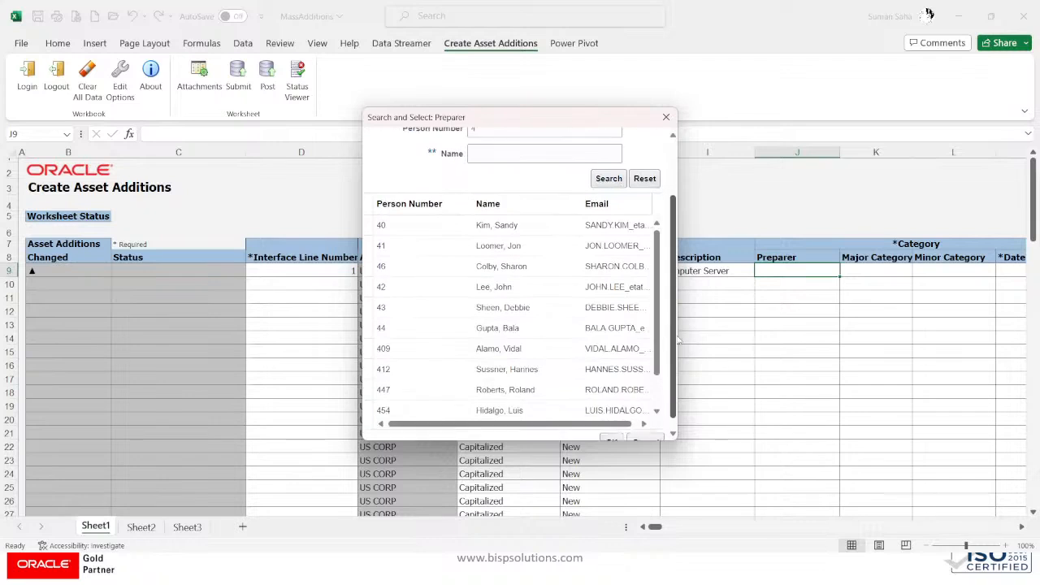
scroll(658, 358, down, 1)
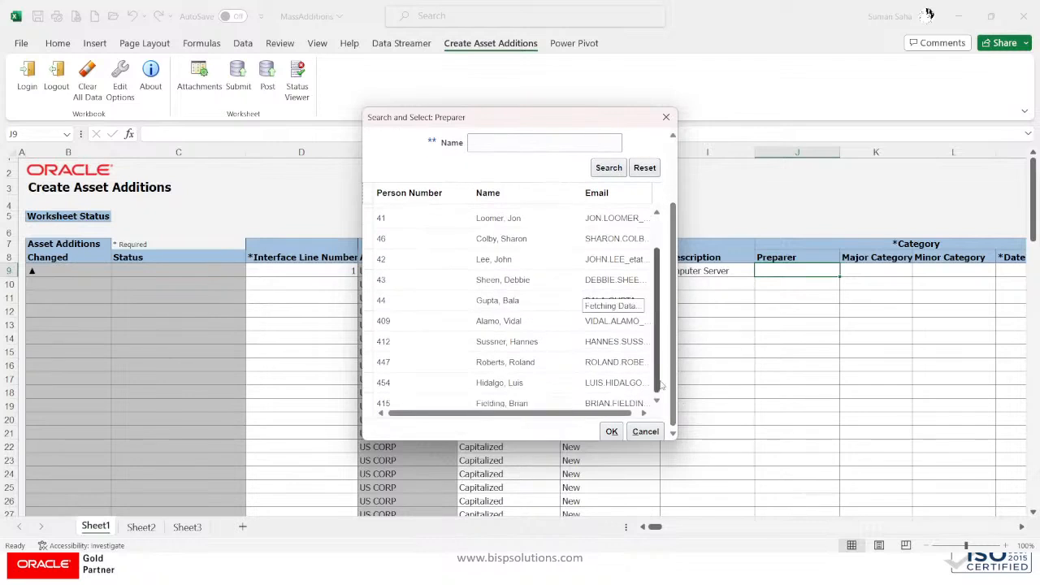
scroll(658, 349, down, 1)
scroll(658, 341, down, 15)
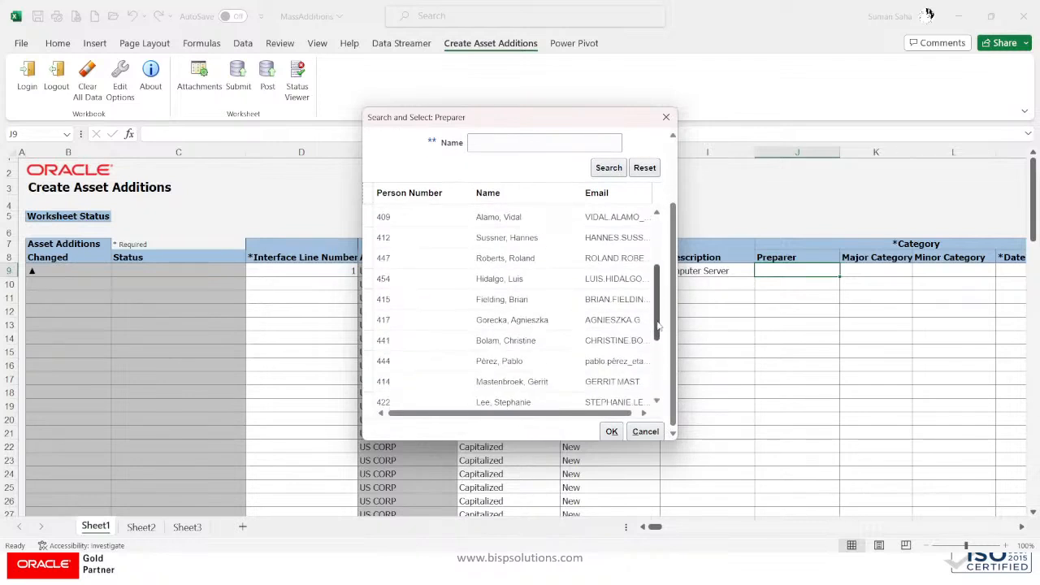
scroll(658, 401, down, 5)
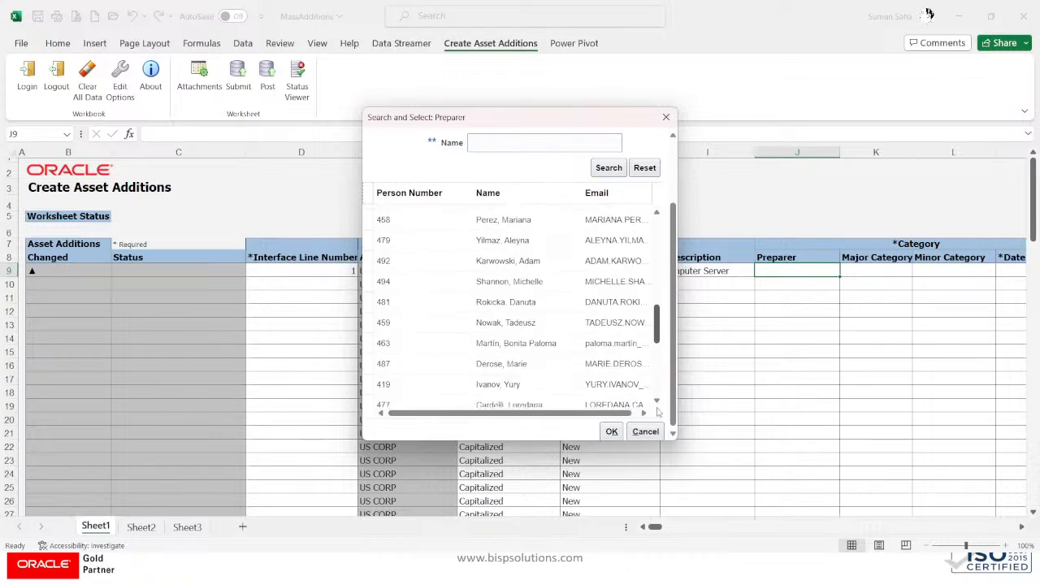
drag(657, 454, 663, 482)
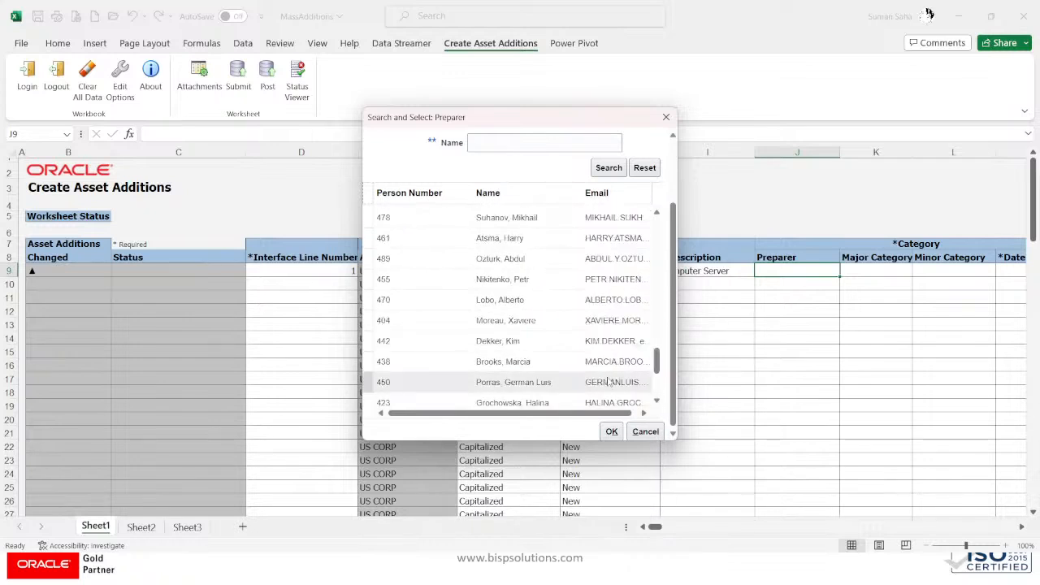
scroll(606, 373, down, 3)
scroll(614, 370, down, 4)
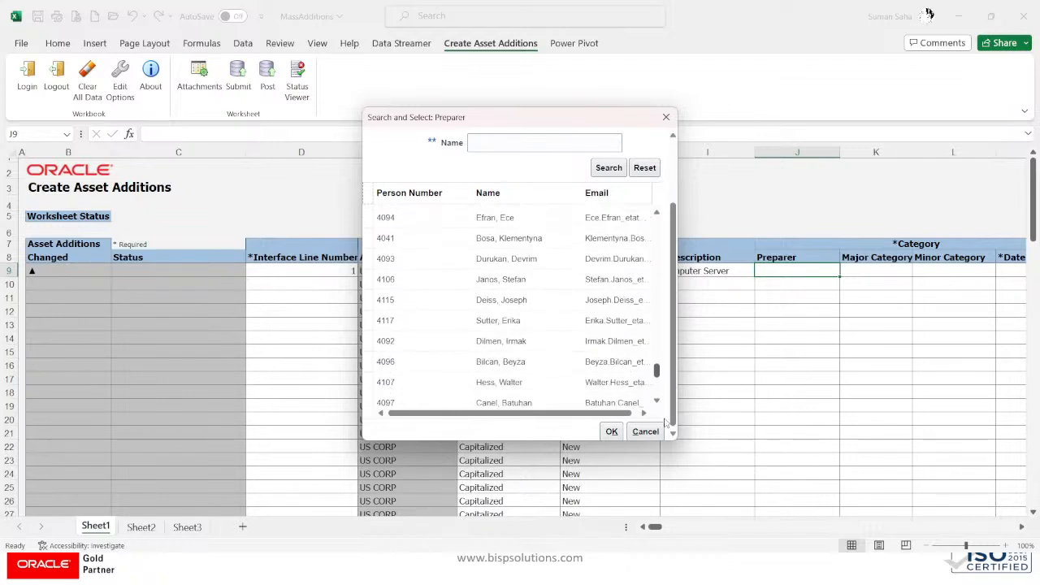
scroll(665, 422, down, 4)
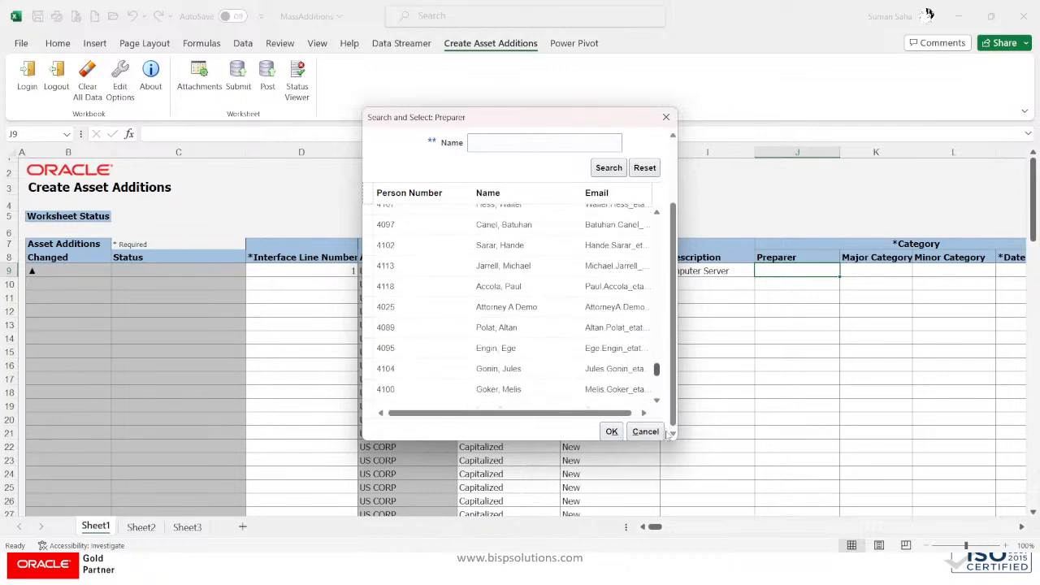
scroll(668, 434, down, 5)
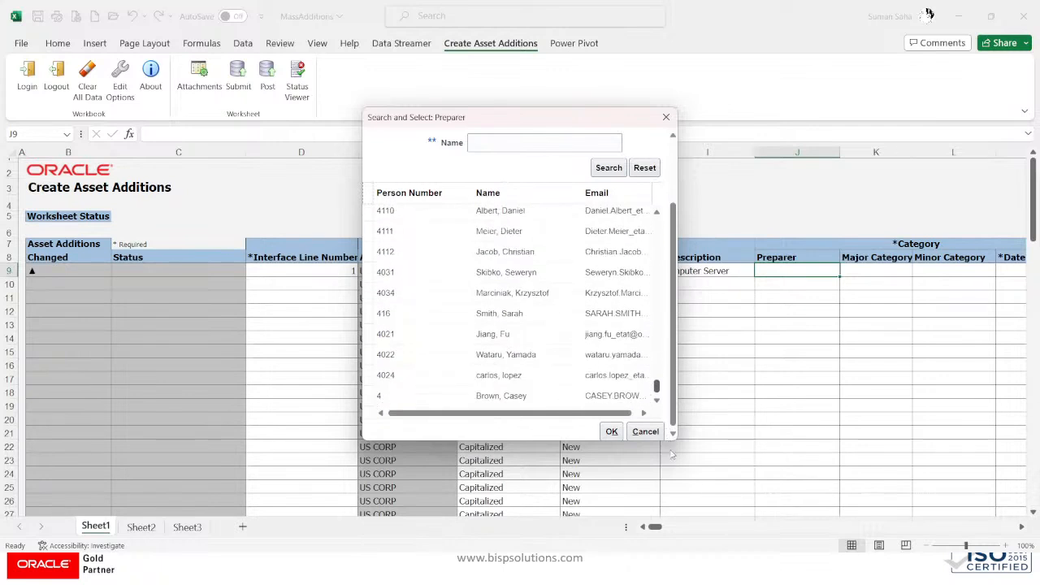
scroll(671, 455, down, 3)
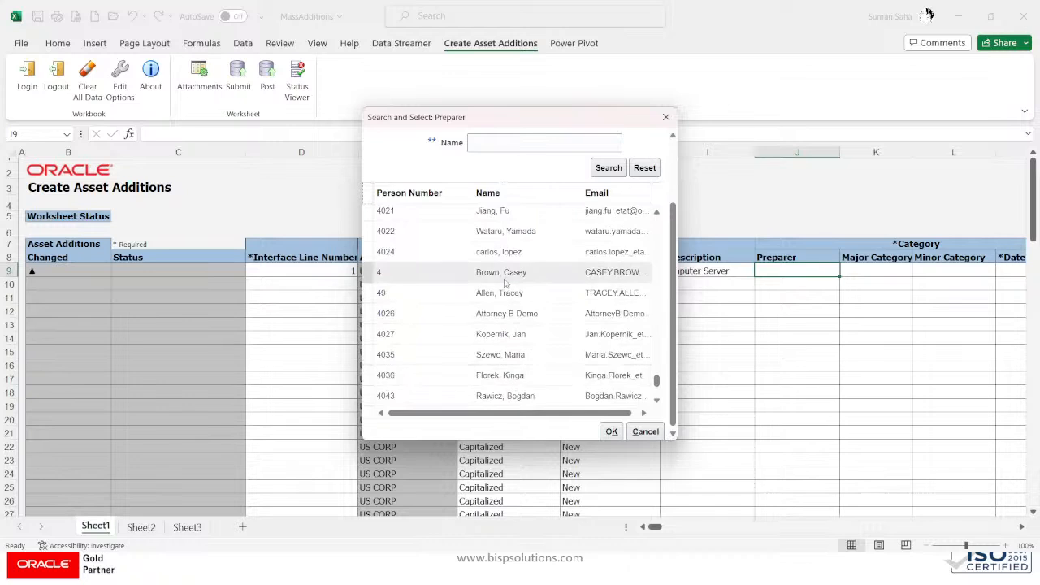
click(506, 277)
click(611, 433)
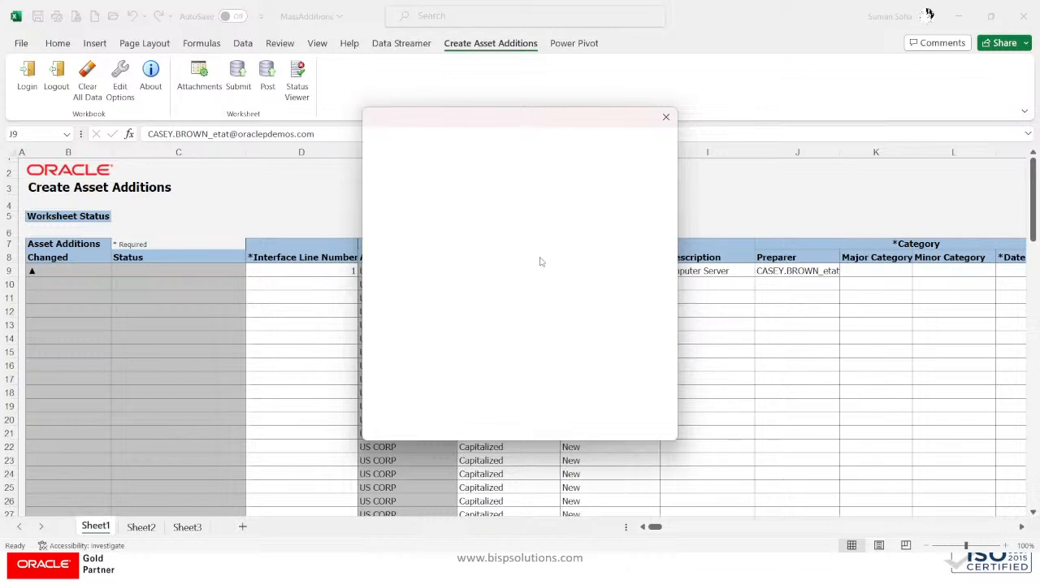
Step: Set row 9's category to major COMPUTER and minor SOFTWARE through the segment search
click(468, 146)
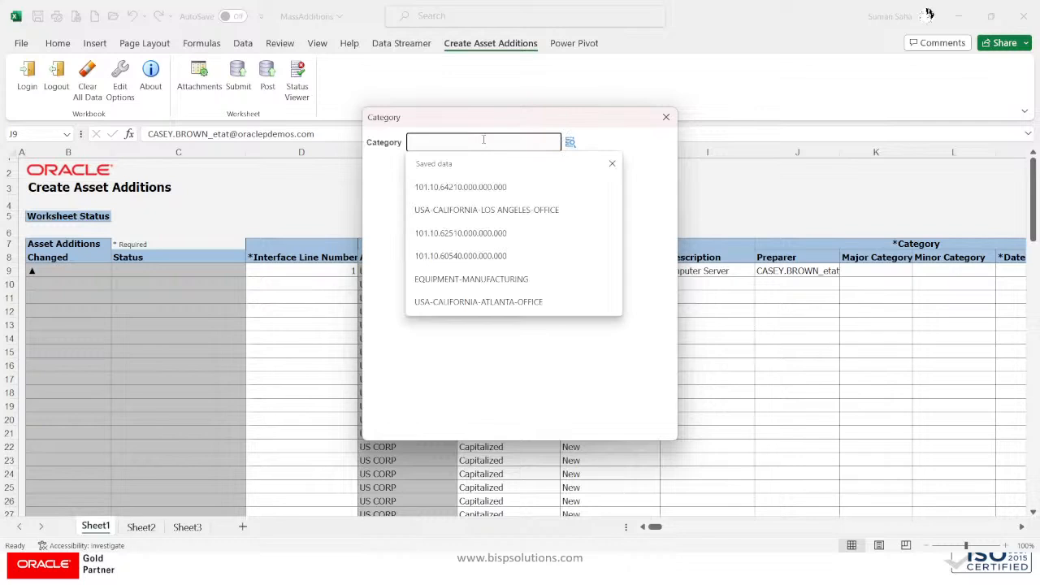
click(571, 142)
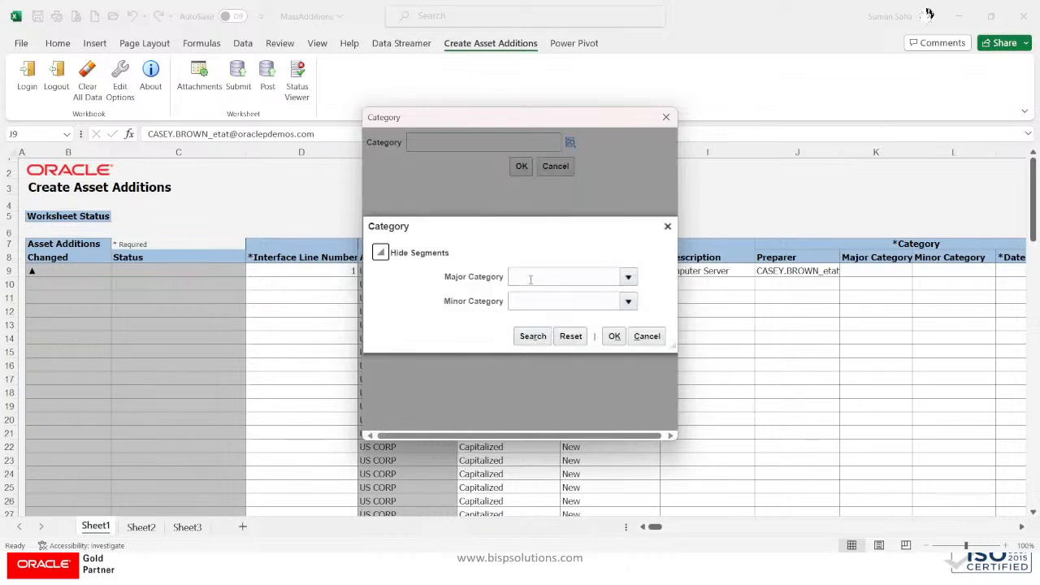
click(571, 277)
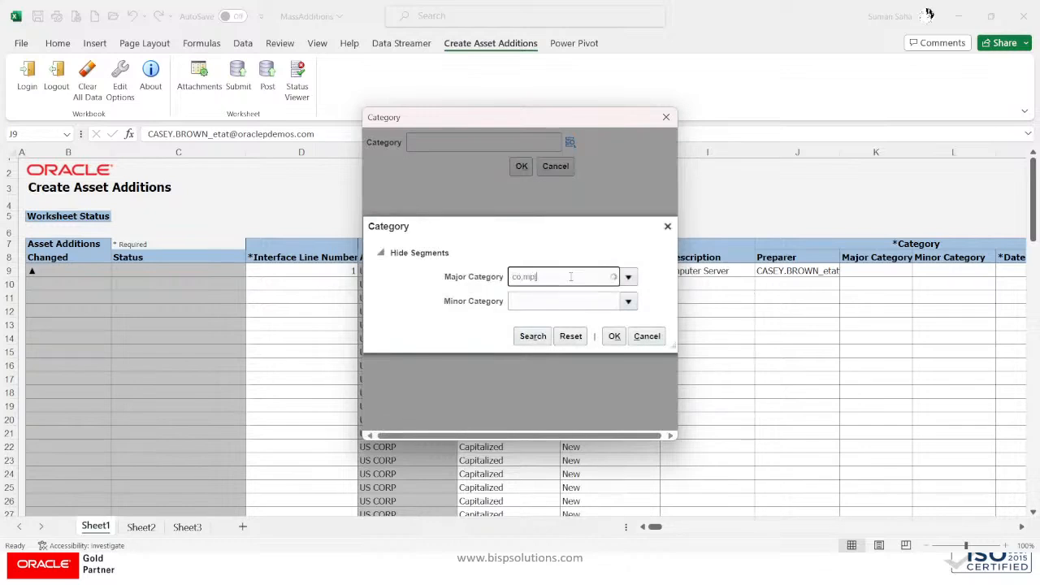
key(BackSpace)
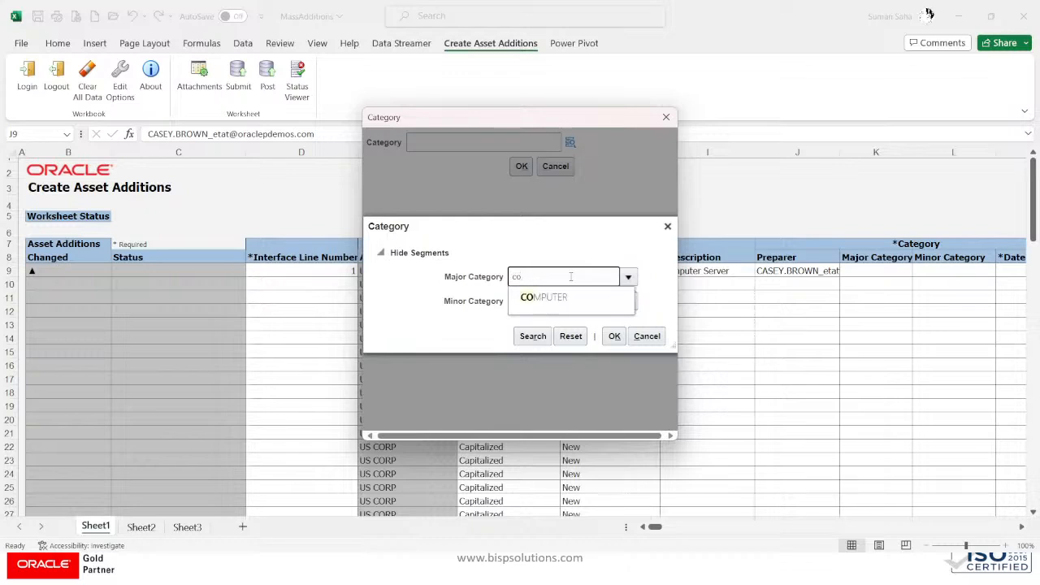
text(mputer)
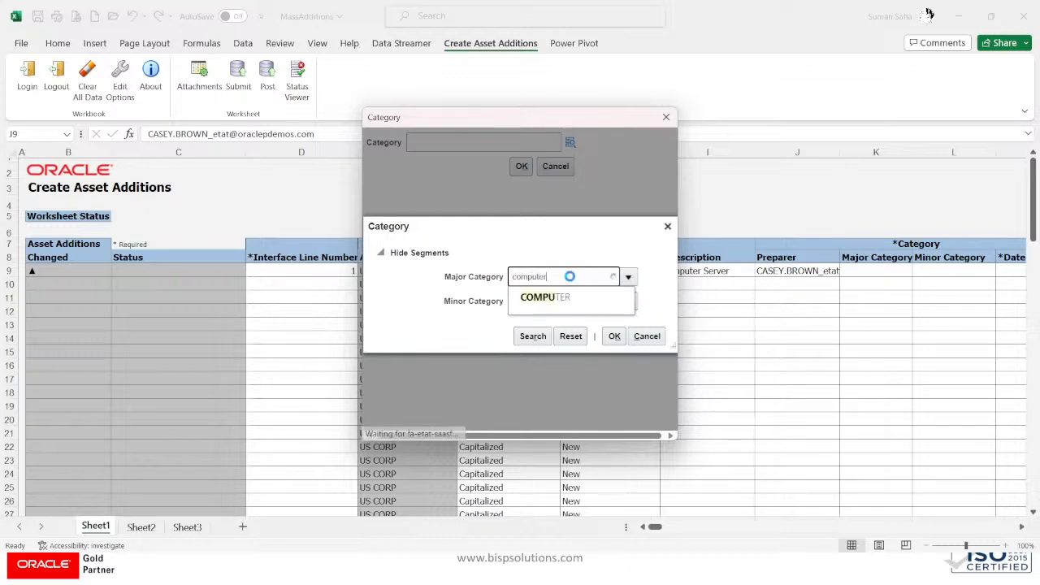
click(560, 298)
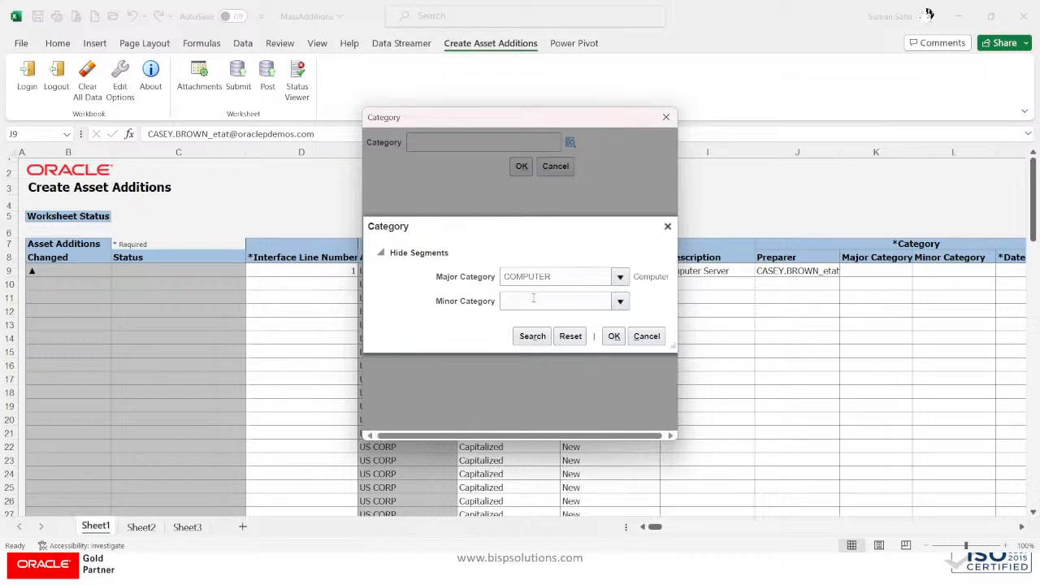
click(533, 299)
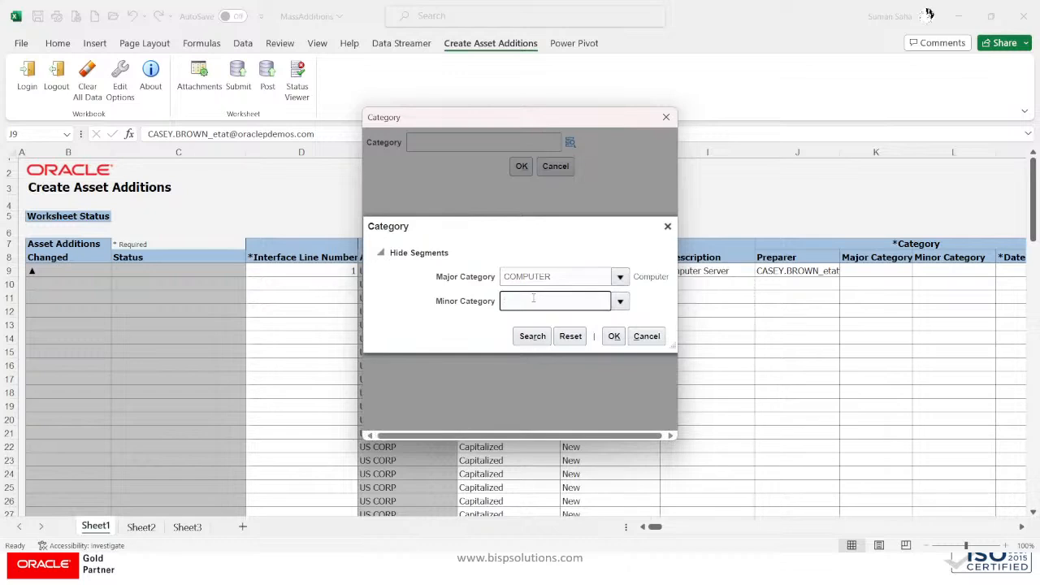
text(soft)
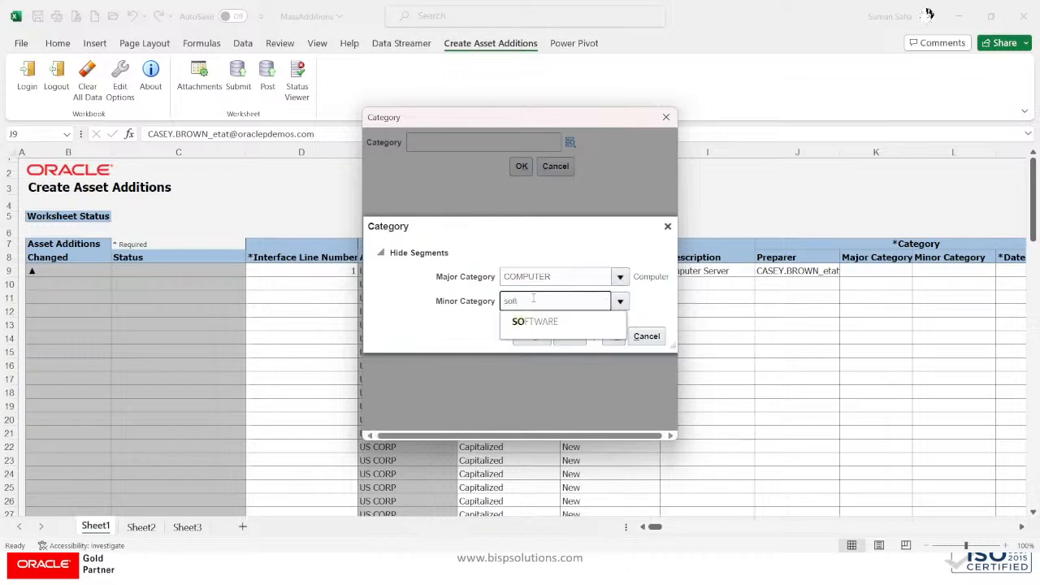
click(536, 322)
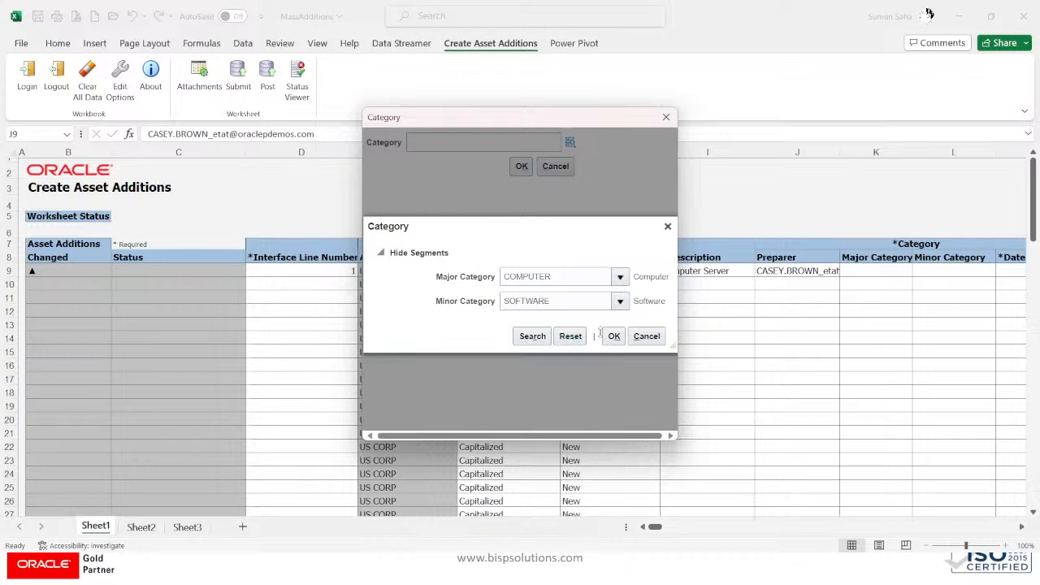
click(614, 338)
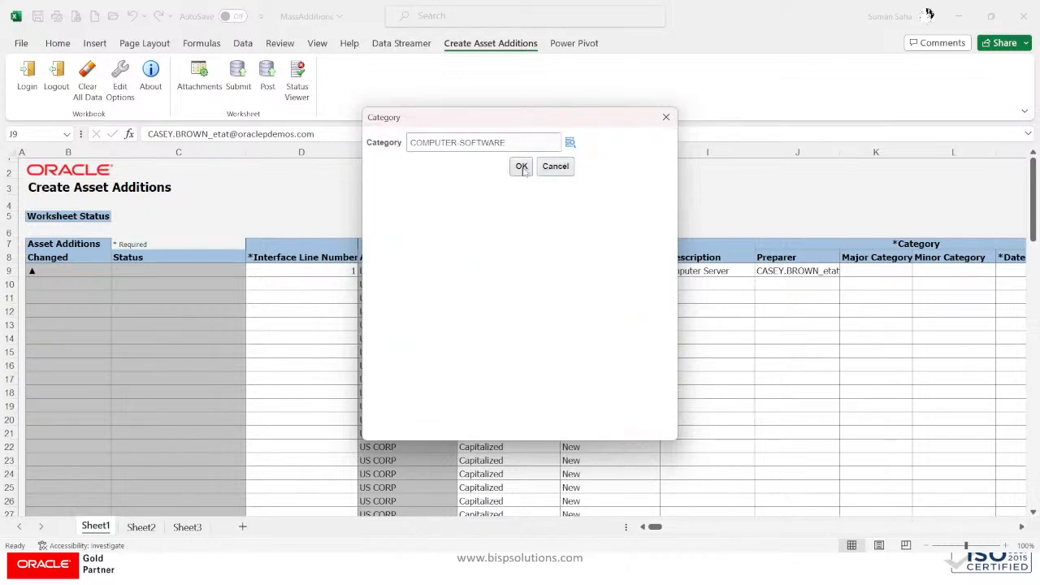
click(522, 167)
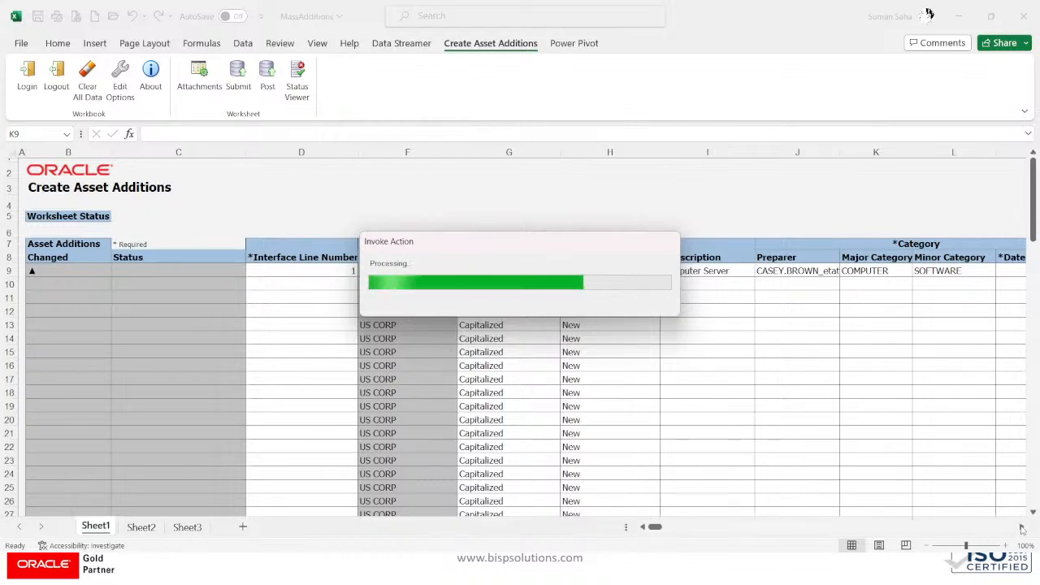
key(alt+Tab)
key(alt+Tab)
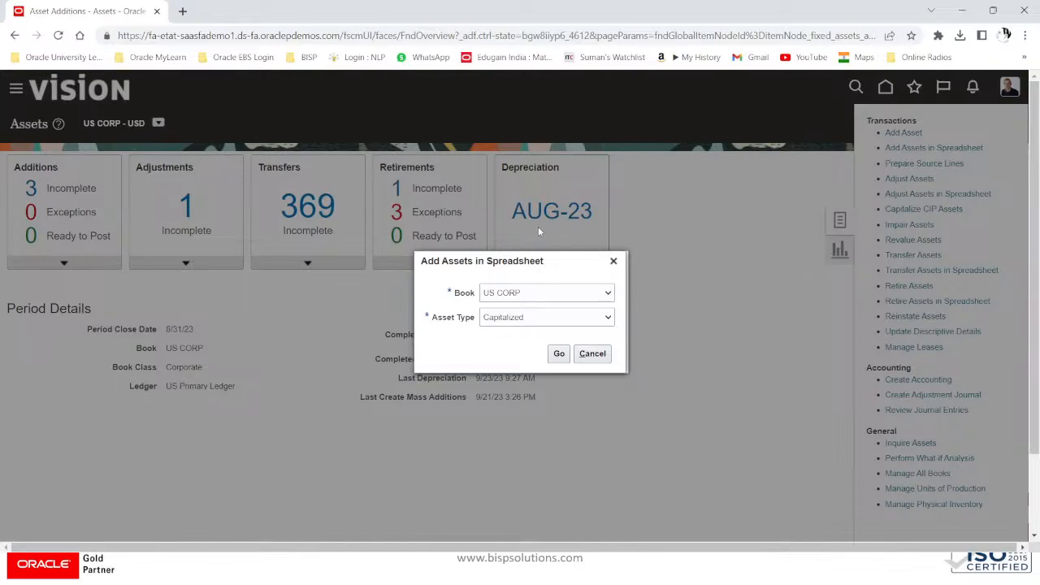
key(alt+Tab)
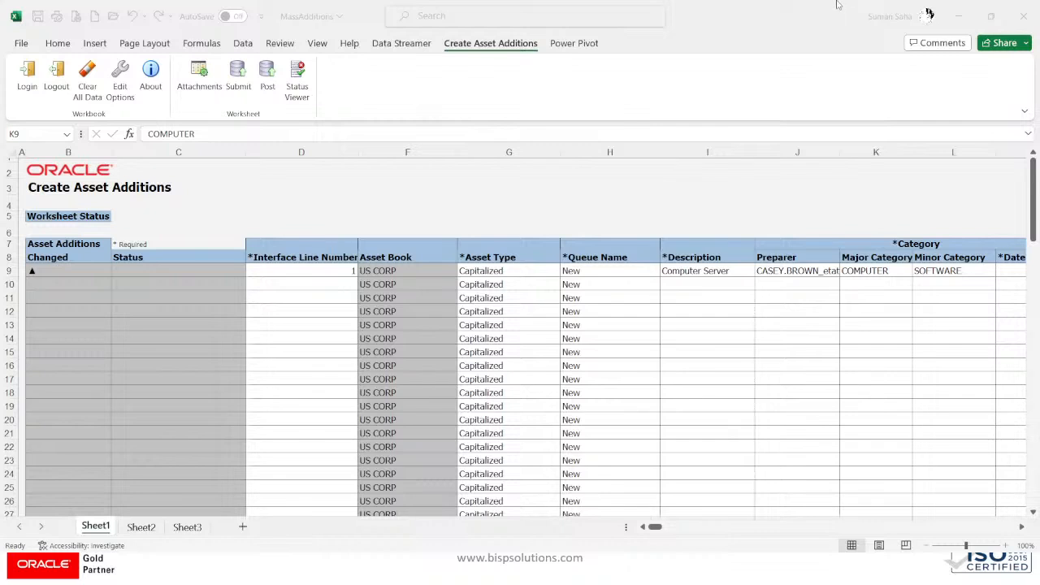
click(700, 21)
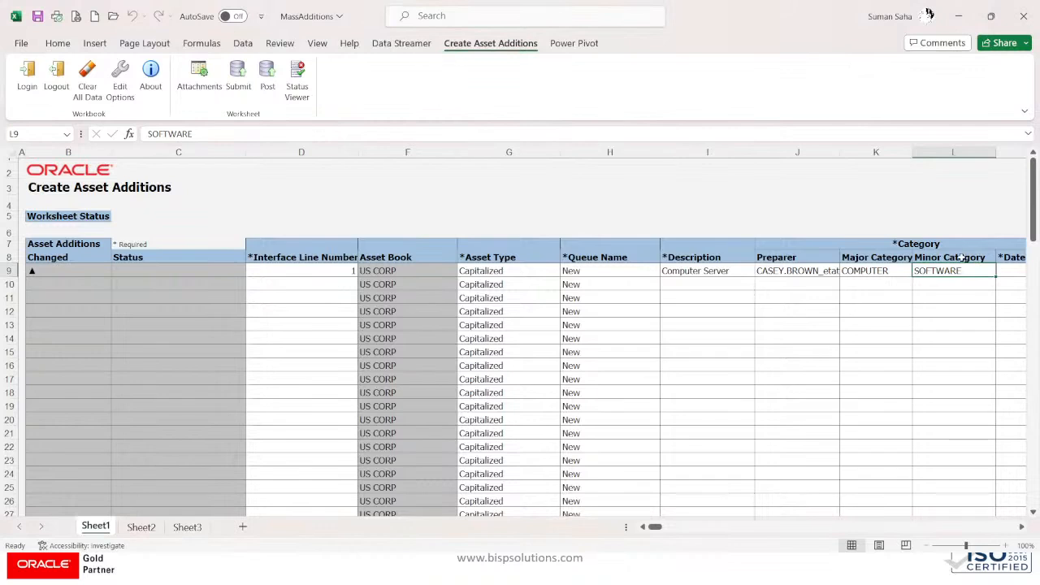
Step: Enter date 01-08-2023, cost 35,000 and 2 units in row 9
key(Tab)
key(Tab)
key(shift+Tab)
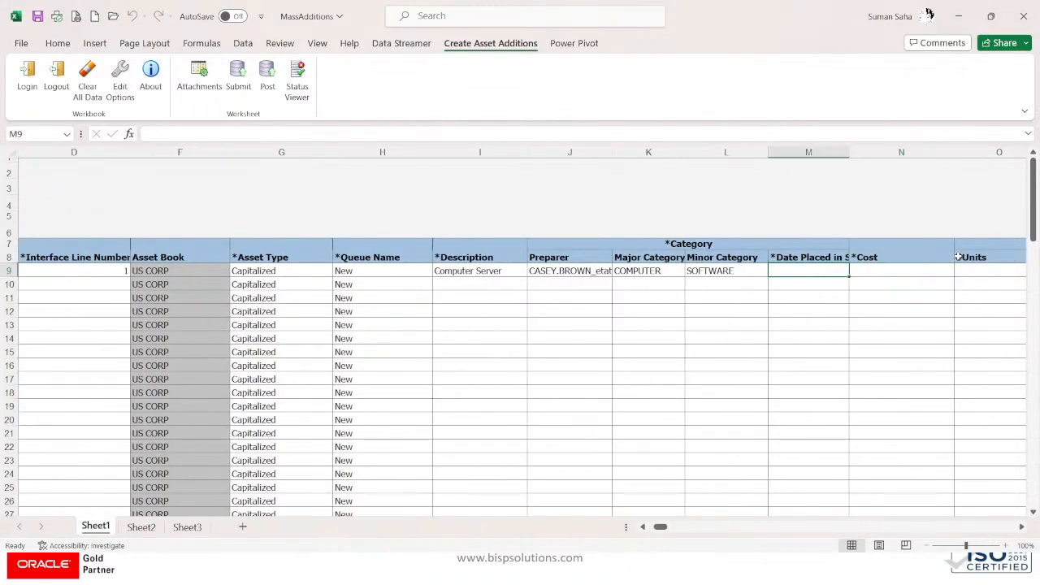
click(183, 133)
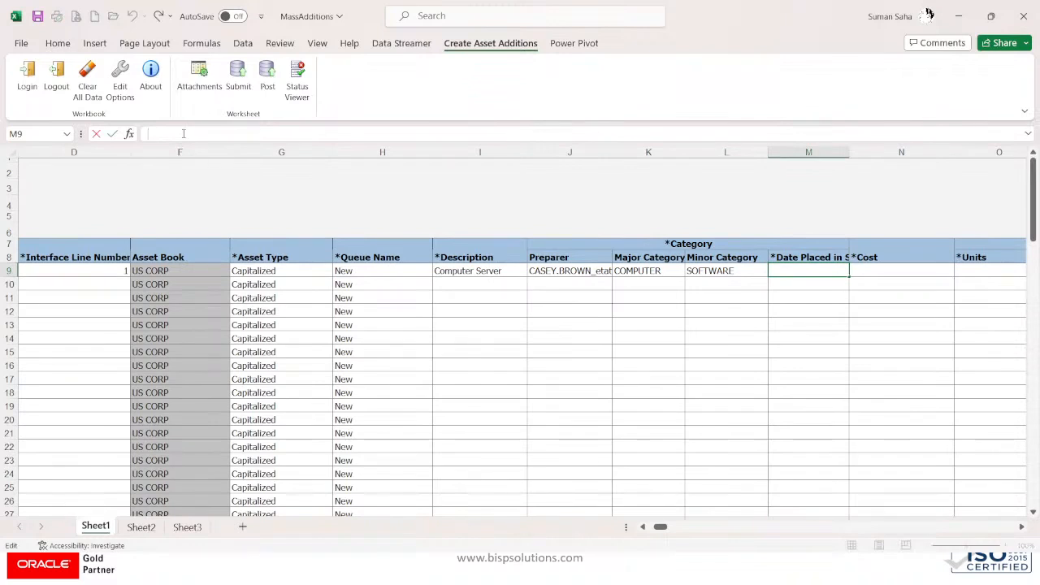
text(01-0)
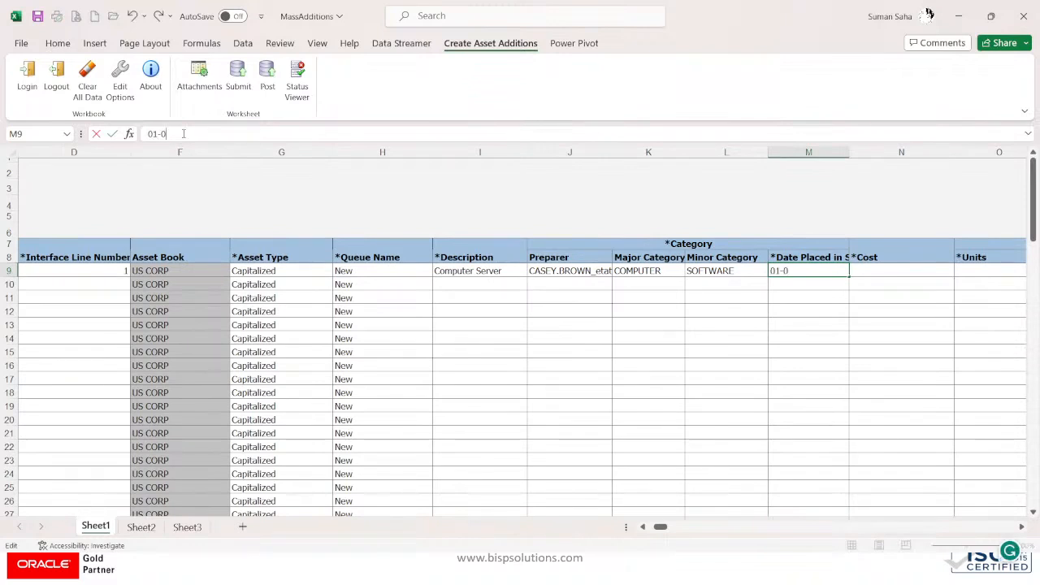
text(8-202)
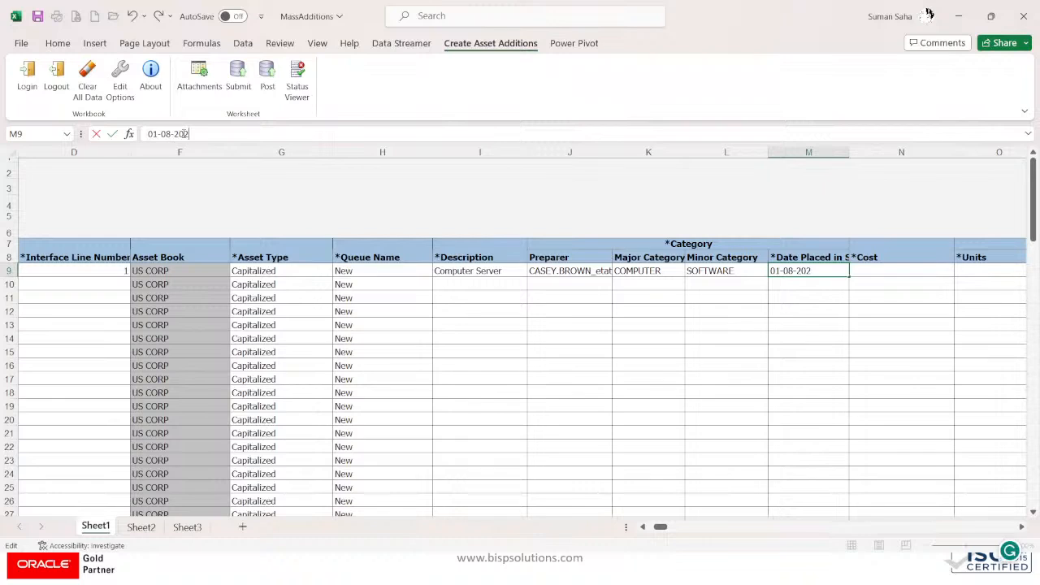
text(3)
key(Tab)
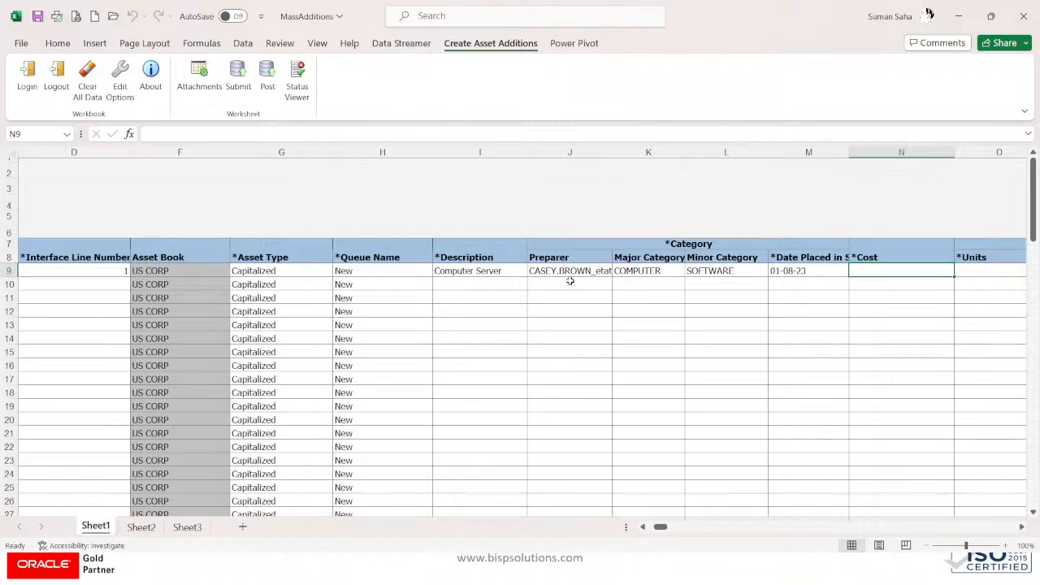
text(35,)
text(000)
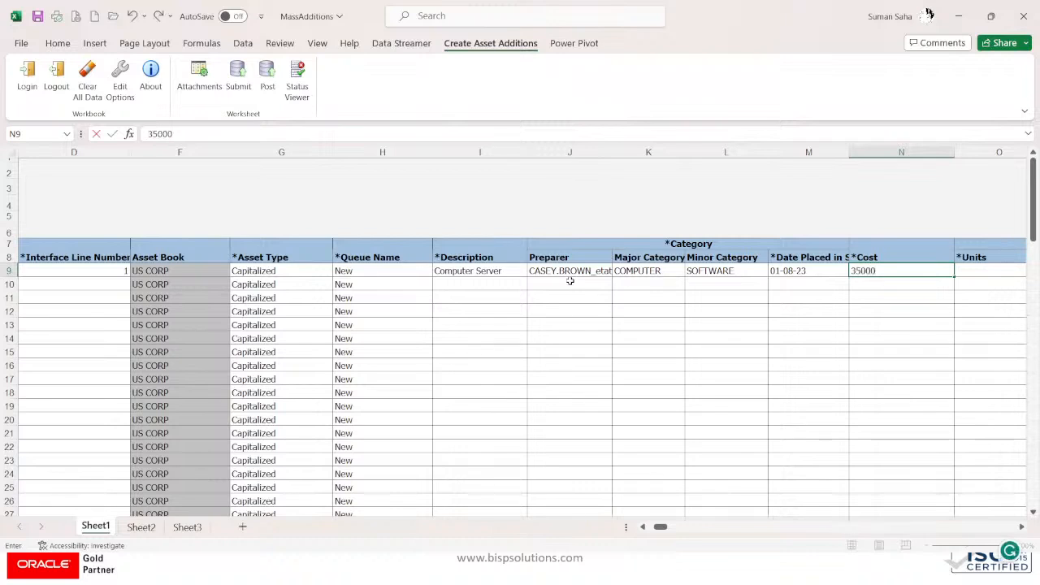
key(Tab)
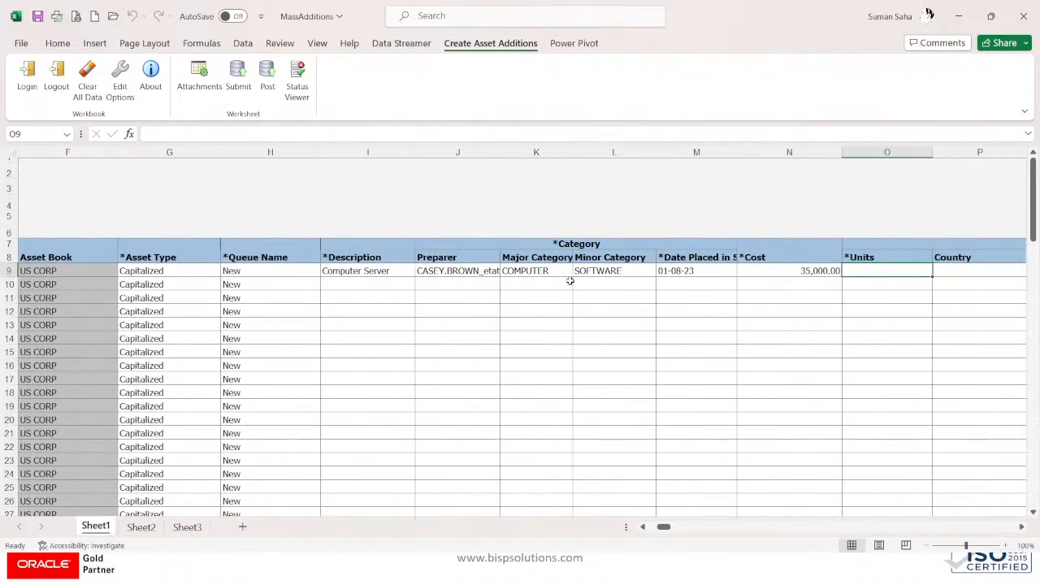
text(2)
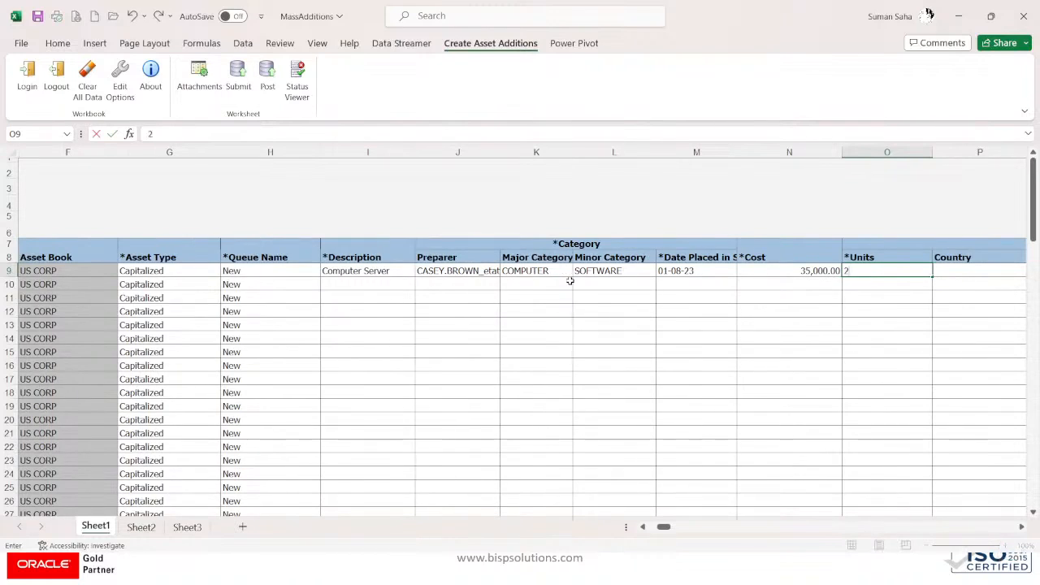
key(Tab)
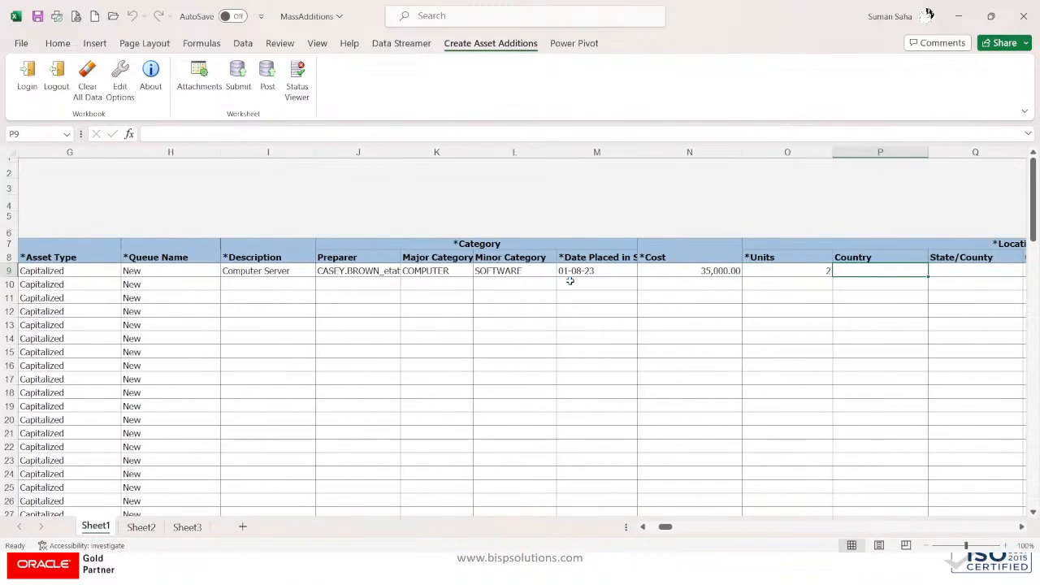
Step: Open the location lookup from Country cell P9
key(Tab)
key(Tab)
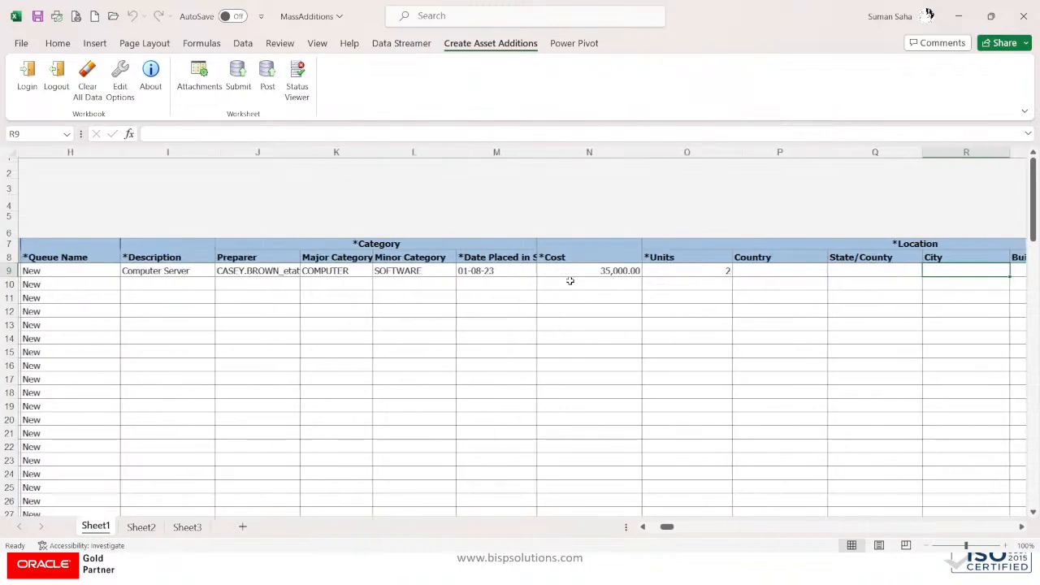
key(Left)
key(Left)
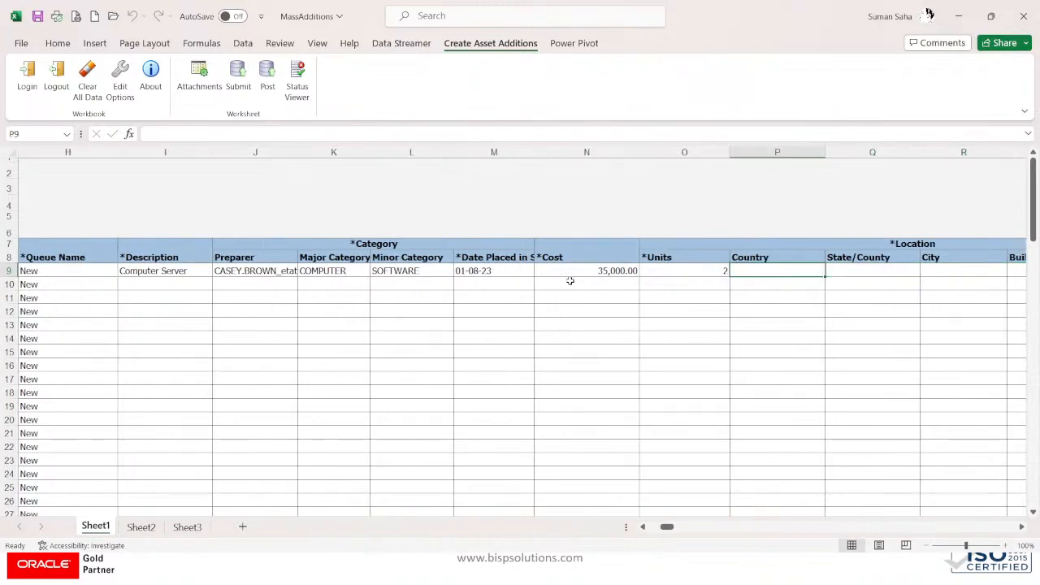
double_click(759, 272)
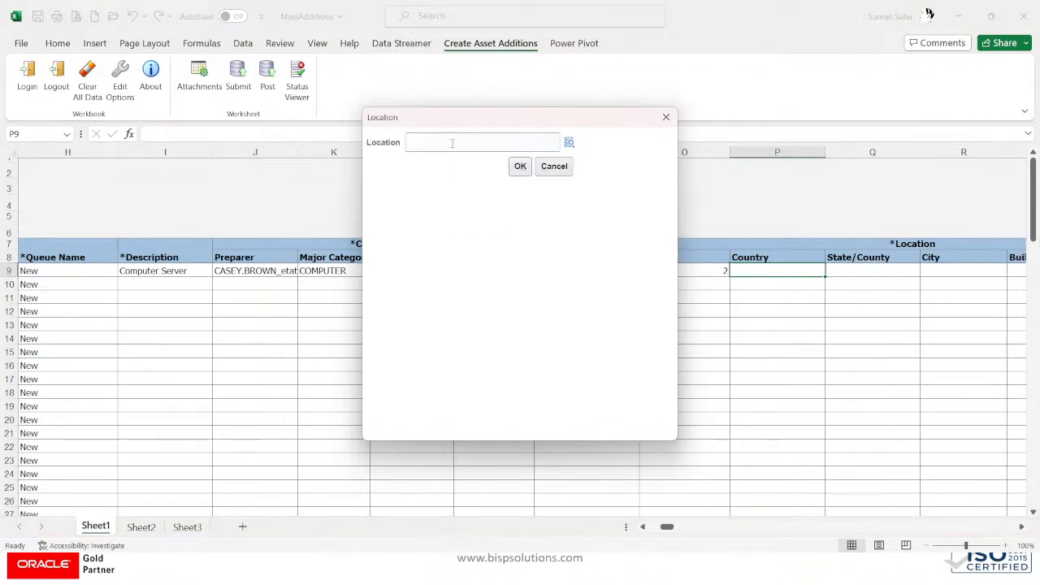
Step: Search locations with country USA and apply USA/CALIFORNIA/ATLANTA/OFFICE to row 9
click(452, 143)
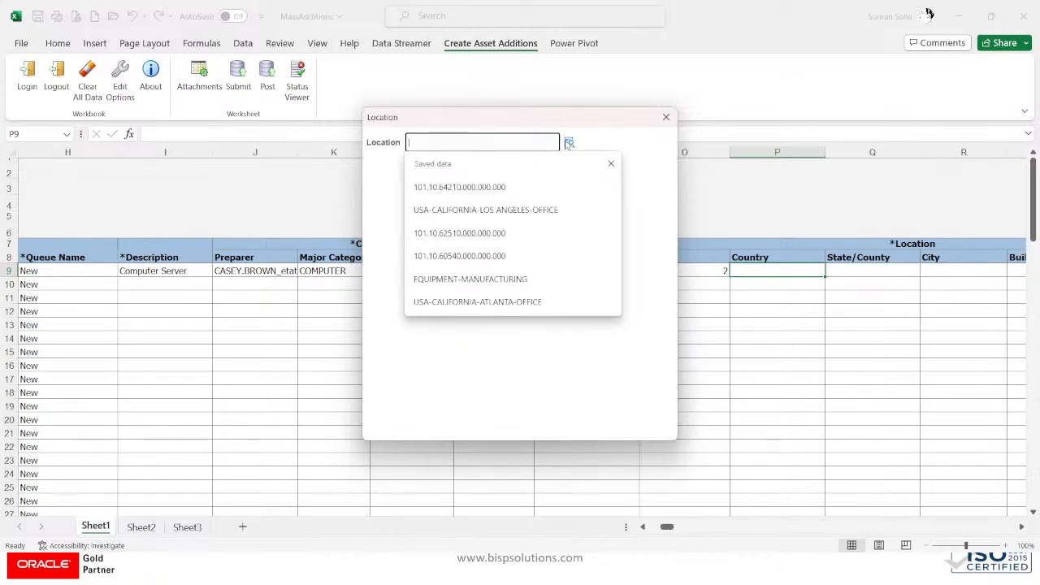
click(611, 163)
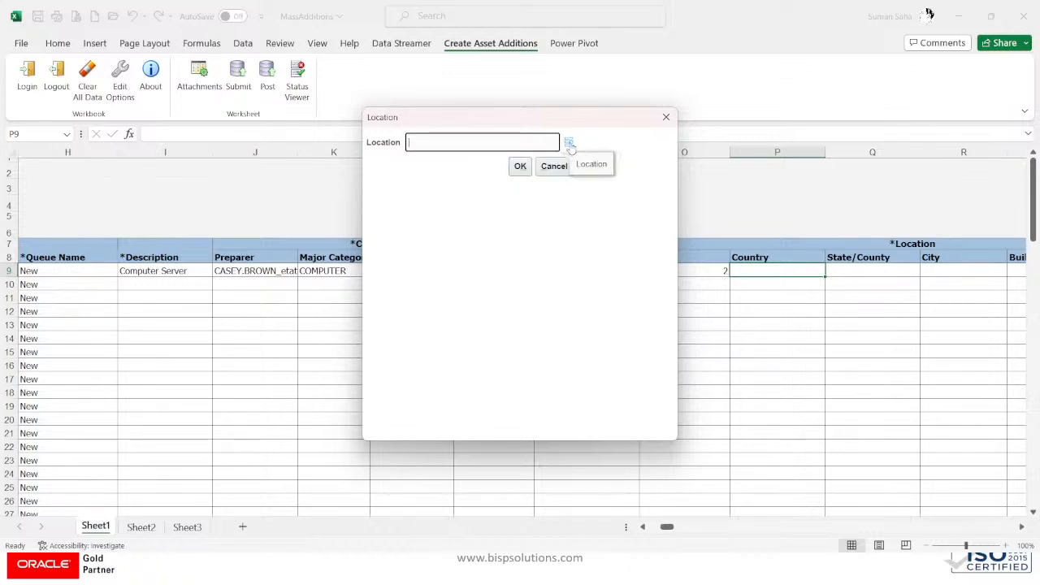
click(570, 143)
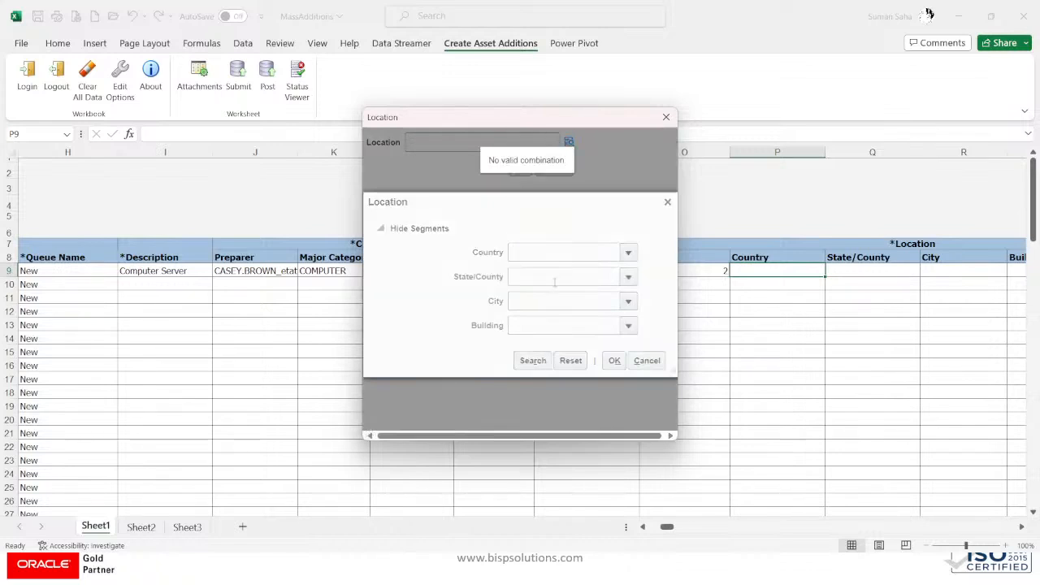
click(546, 255)
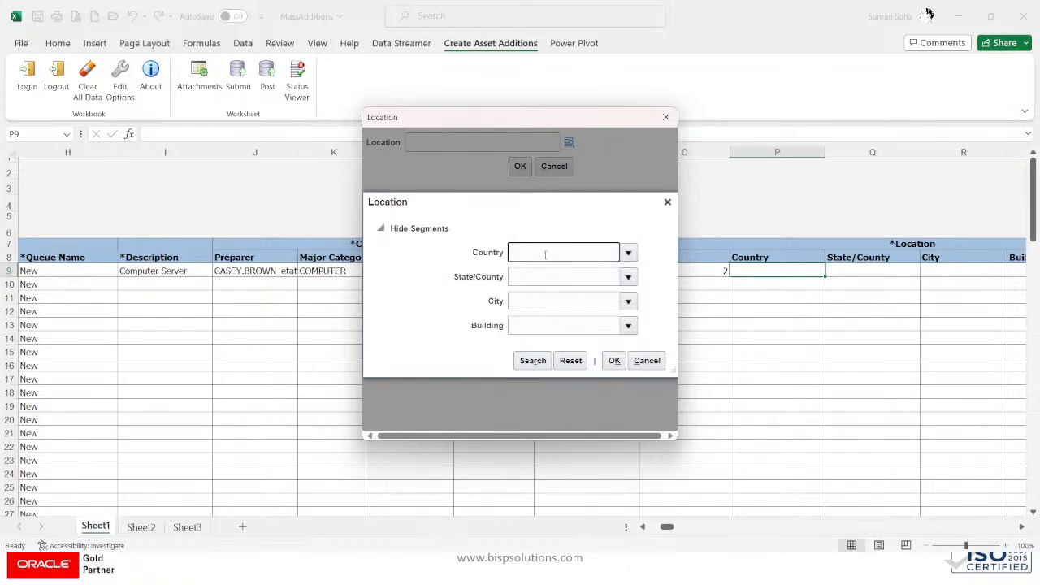
text(usa)
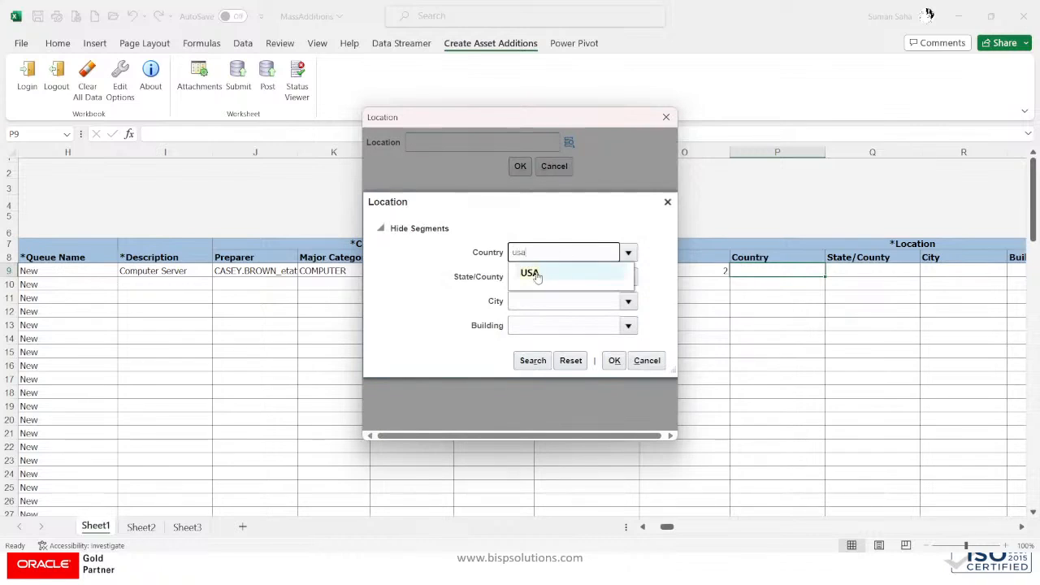
click(534, 274)
click(533, 360)
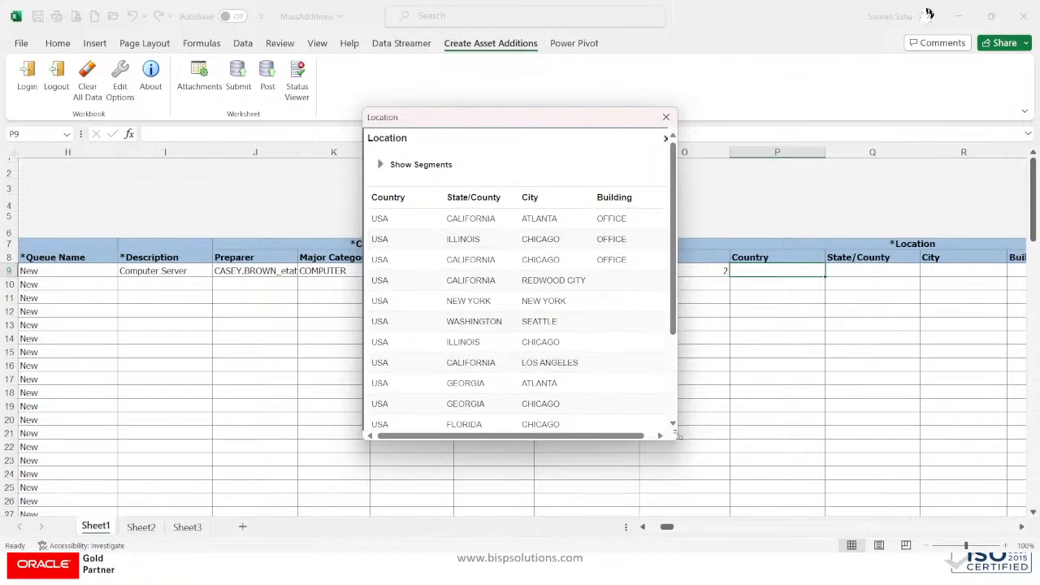
drag(678, 436, 884, 559)
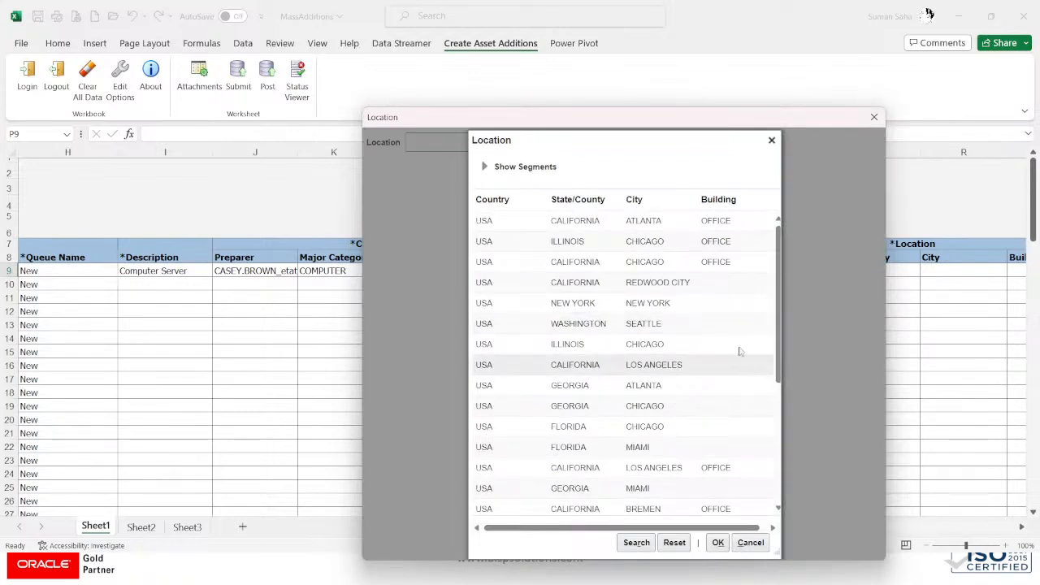
click(688, 225)
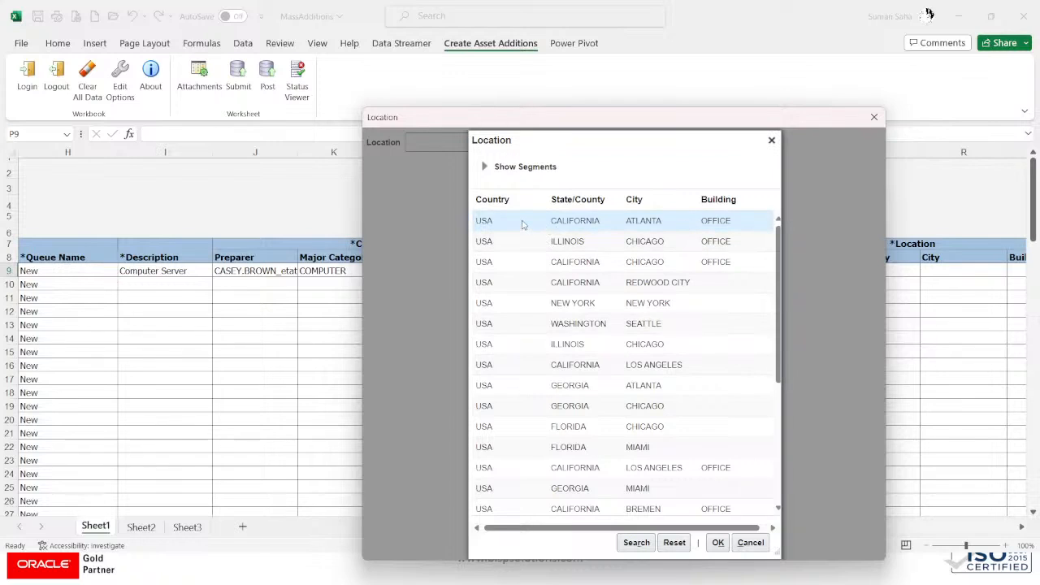
click(718, 542)
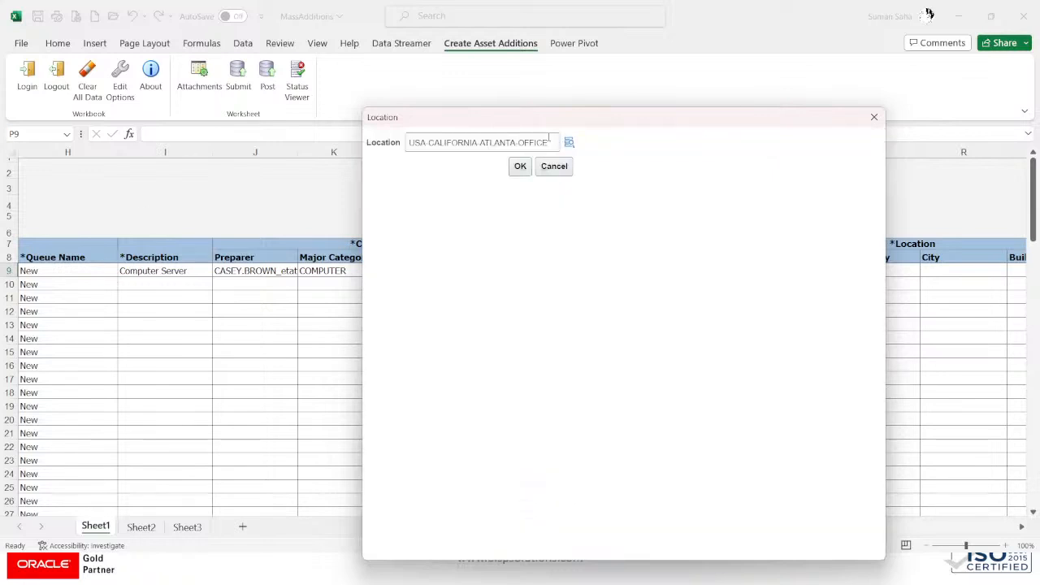
click(521, 167)
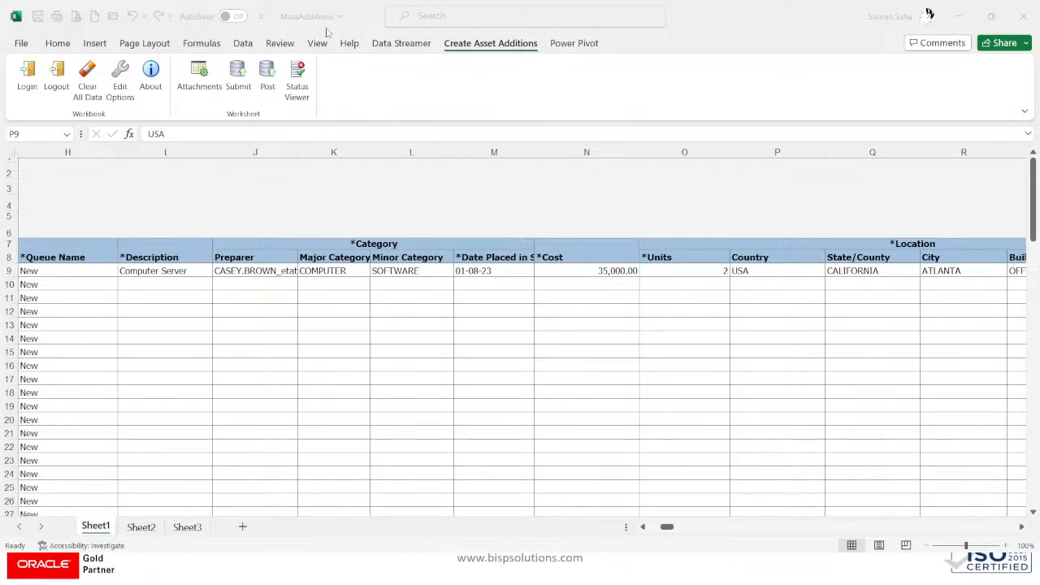
Step: Review row 9's location values USA, CALIFORNIA, ATLANTA, OFFICE and select the Company cell
click(832, 273)
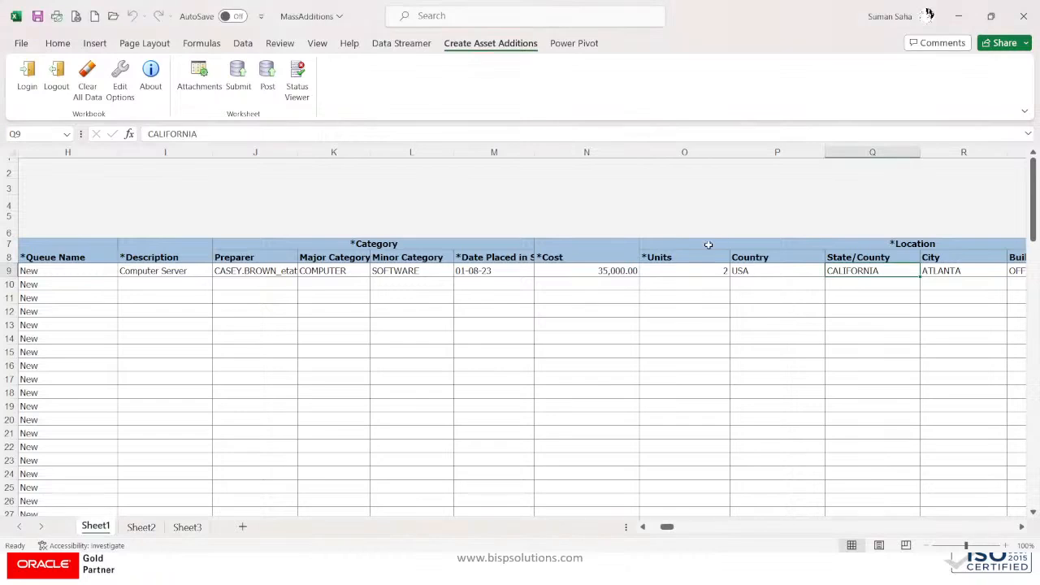
click(961, 273)
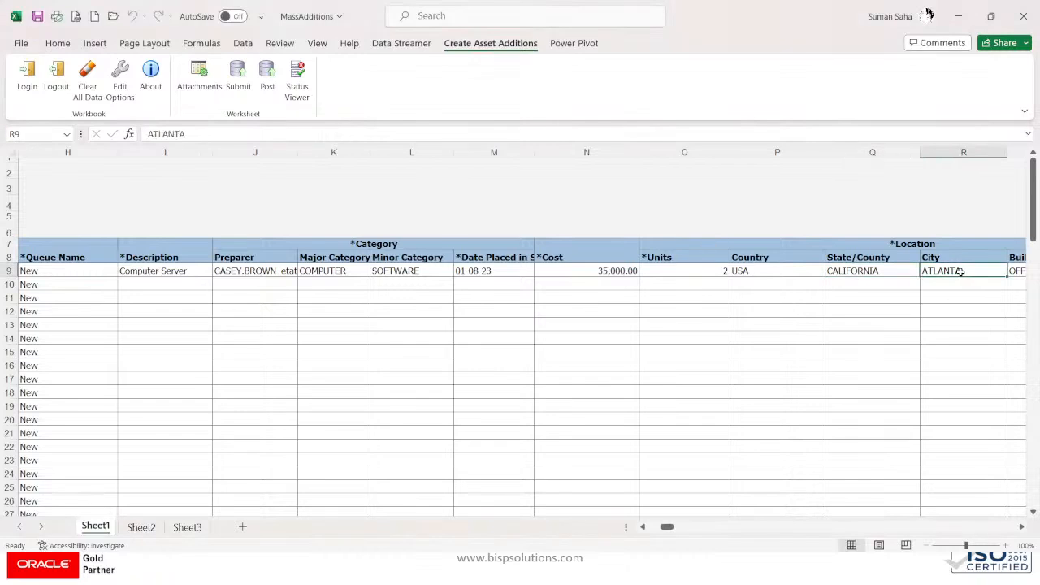
key(Right)
key(Right)
key(Right)
key(Right)
key(Right)
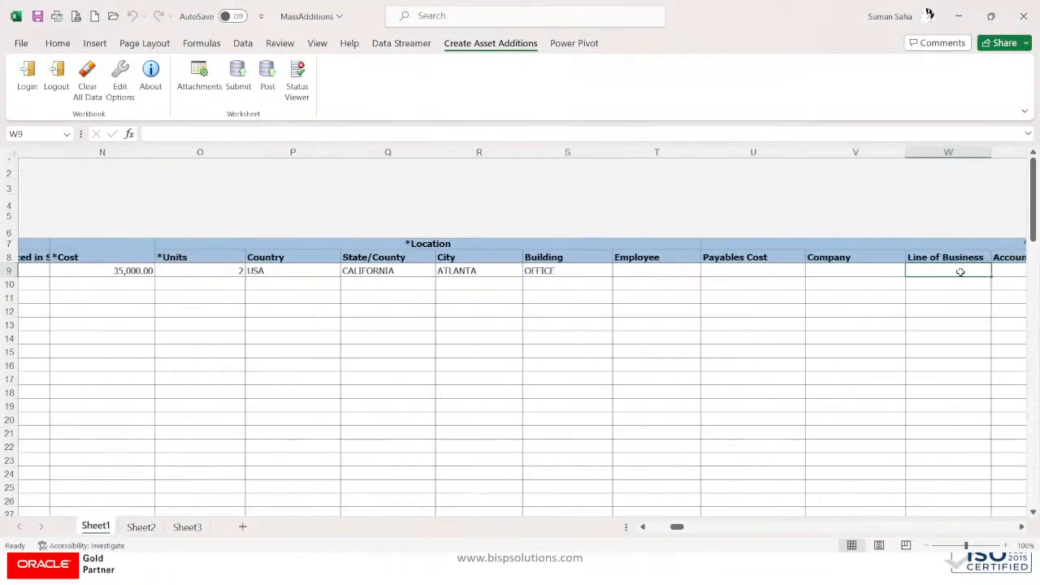
key(Left)
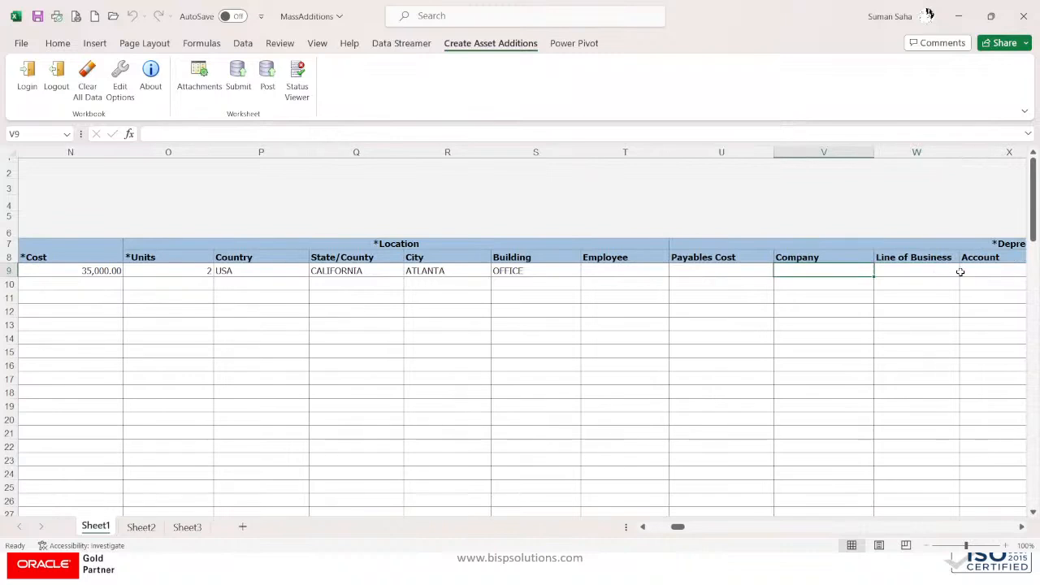
key(Right)
key(Right)
key(Right)
key(Right)
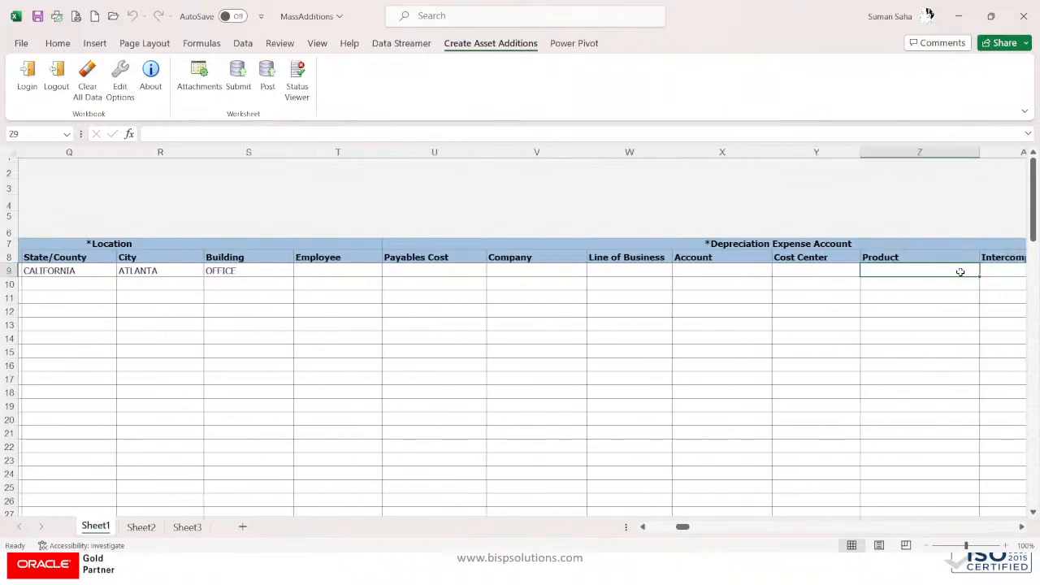
click(512, 273)
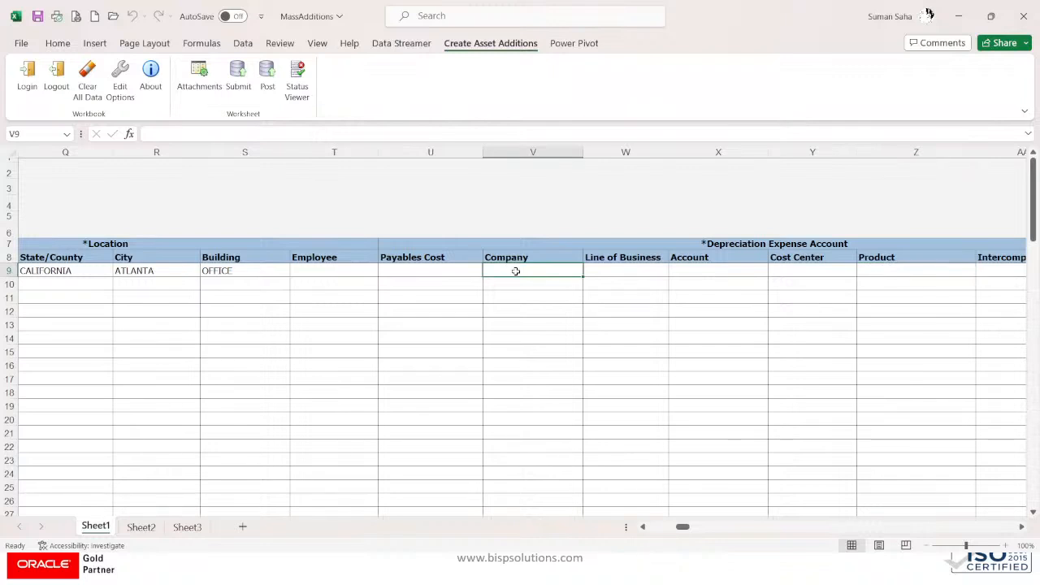
Step: Set the depreciation expense account to 101.10.68160.000.000.000 by picking account 68160
double_click(515, 271)
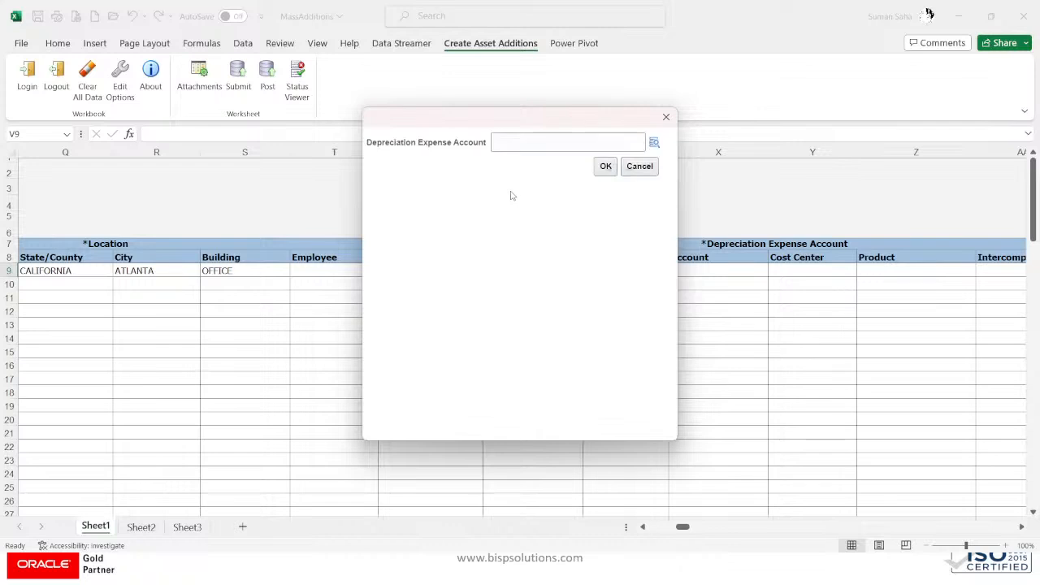
click(656, 143)
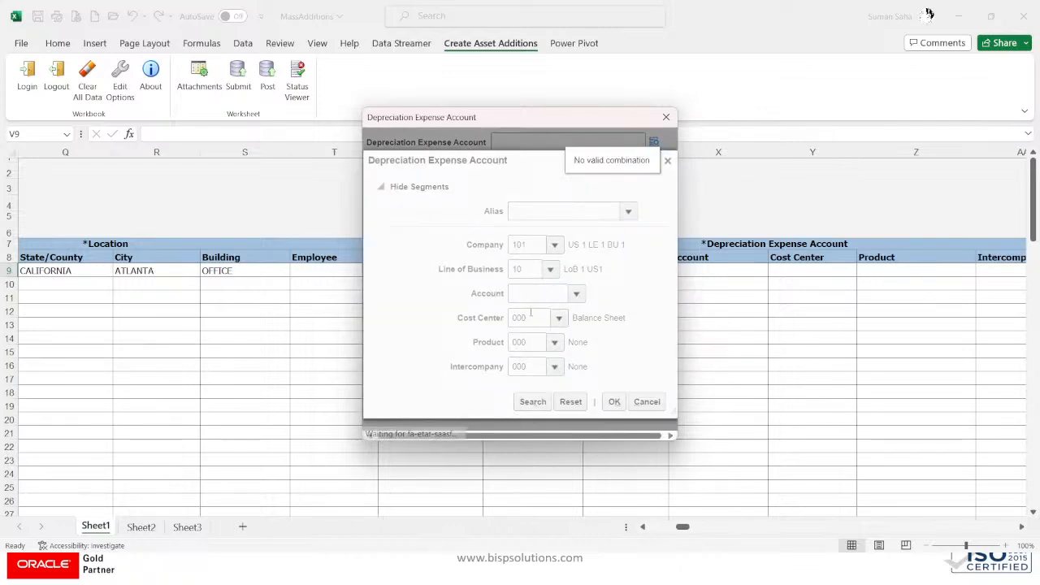
click(574, 294)
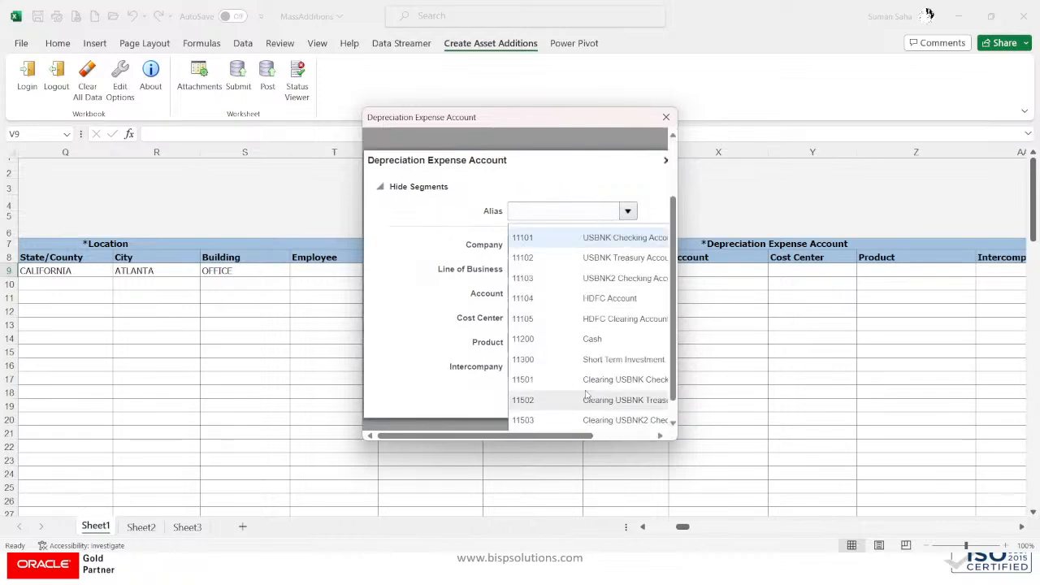
scroll(587, 395, down, 1)
click(550, 421)
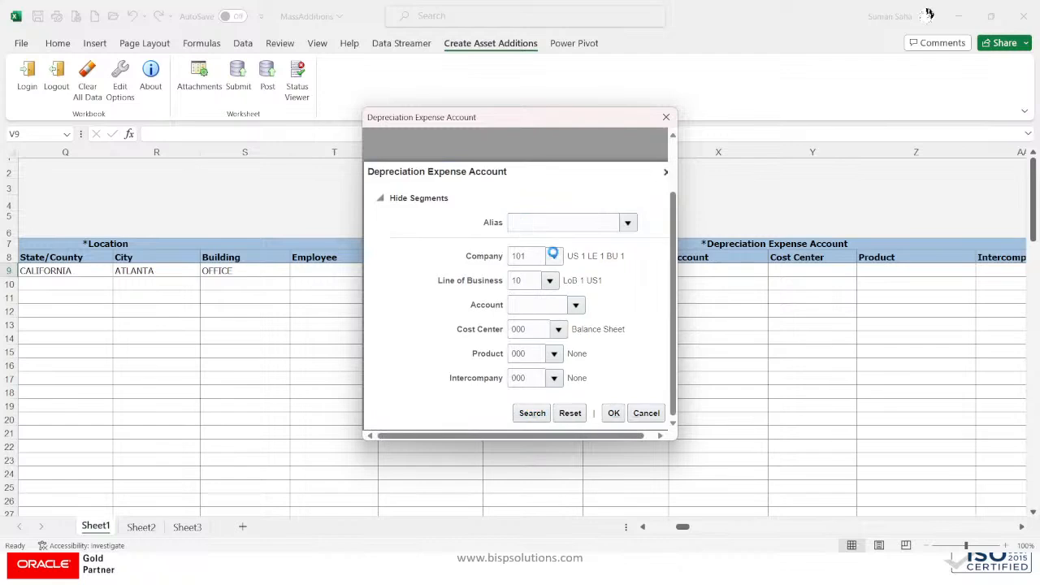
click(531, 236)
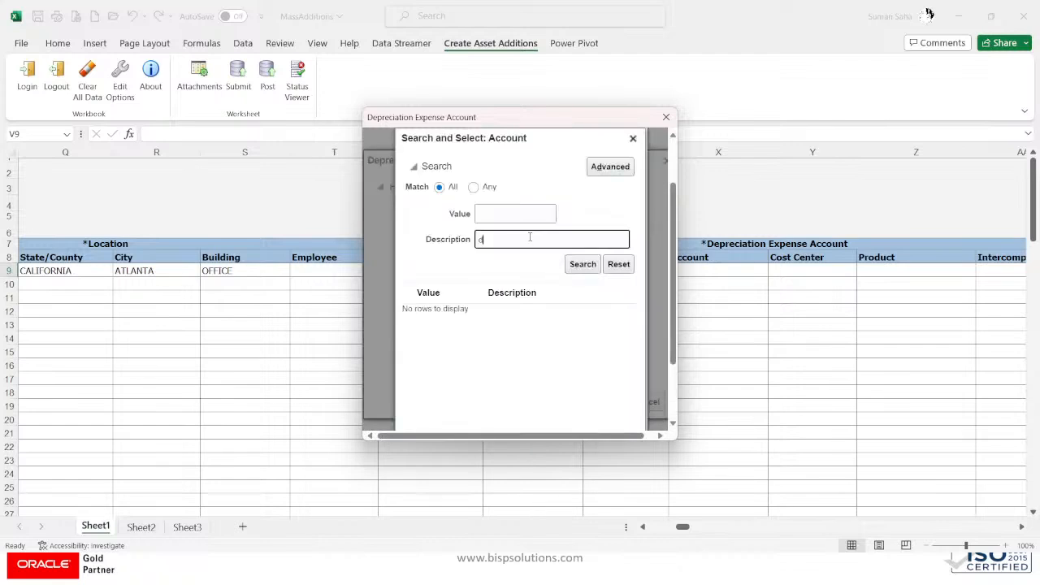
key(Return)
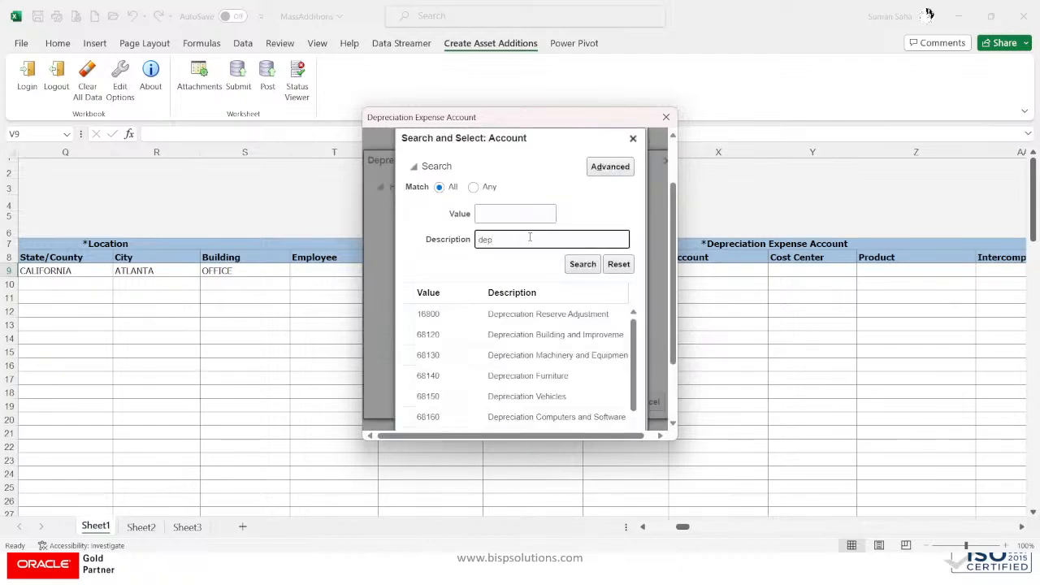
scroll(552, 349, down, 5)
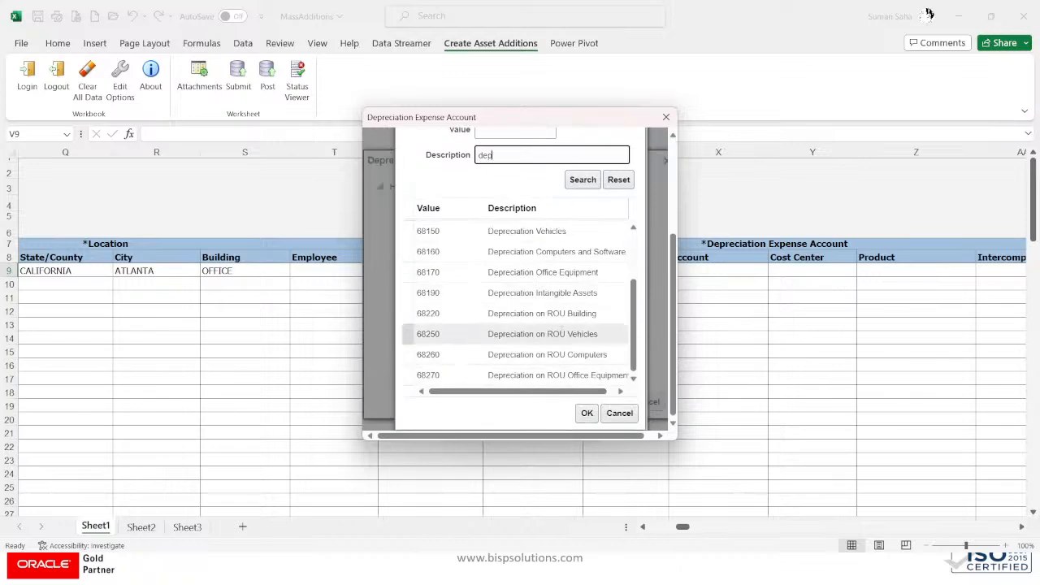
click(582, 251)
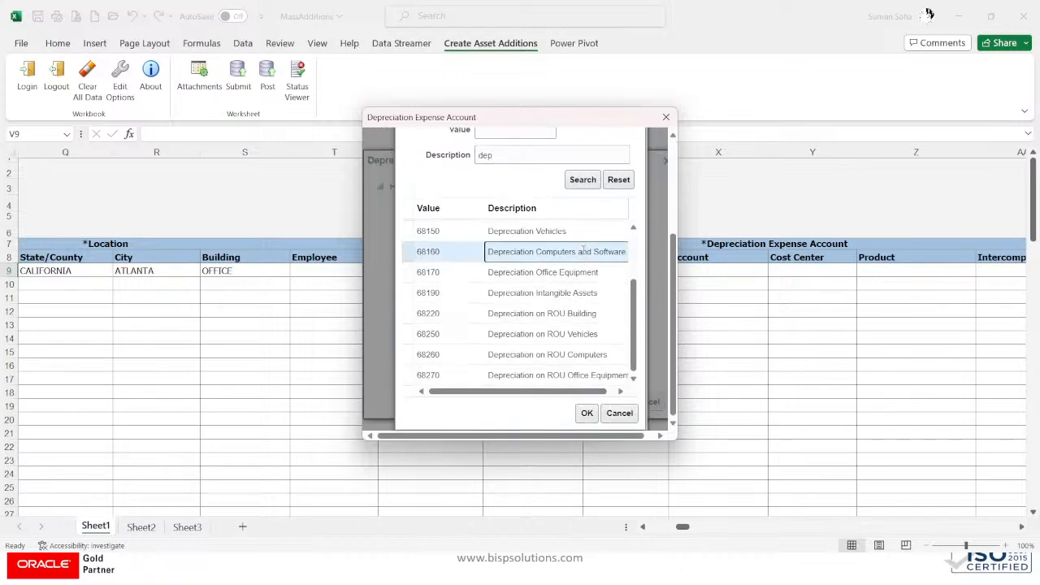
click(586, 413)
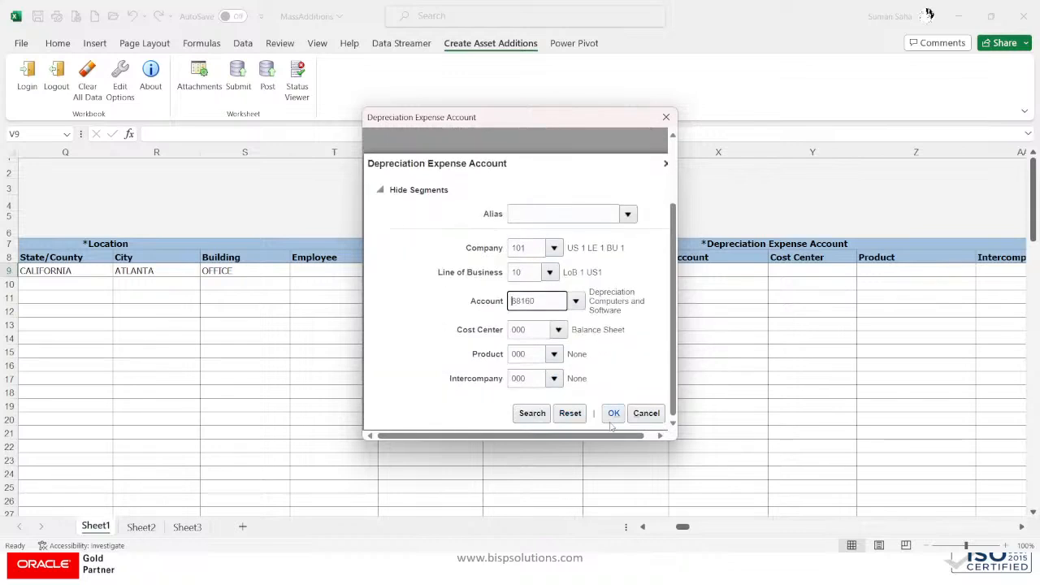
click(614, 413)
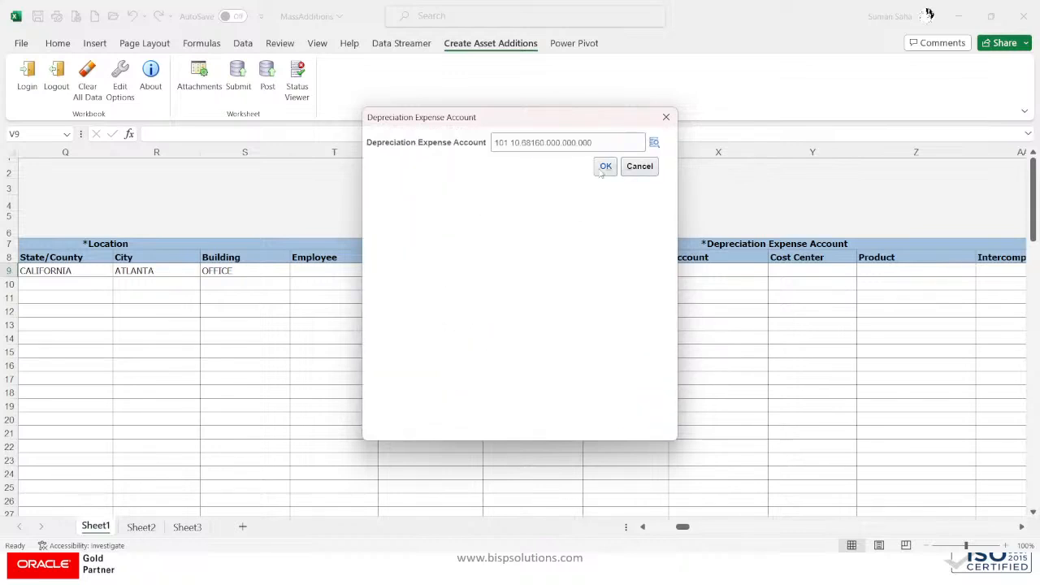
click(604, 166)
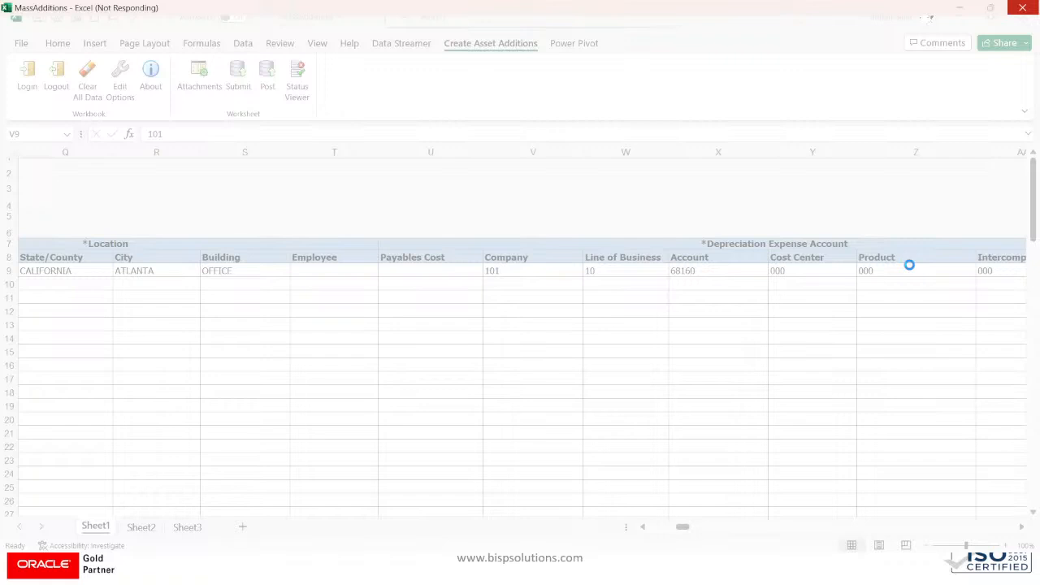
Step: Move from row 9's Product cell across to the Tag Number column
click(909, 266)
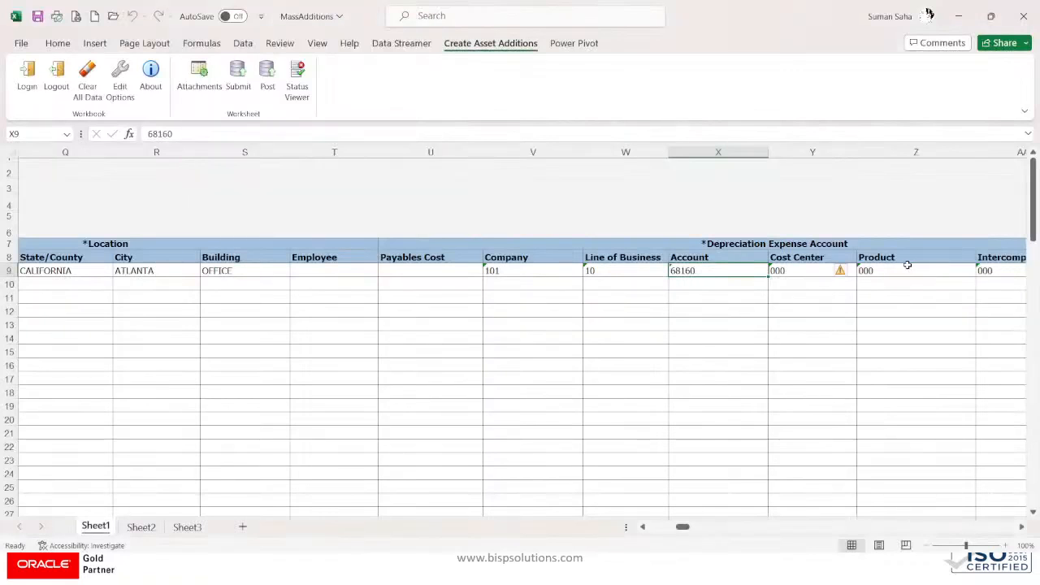
key(Tab)
key(Tab)
key(Tab)
key(Tab)
key(Tab)
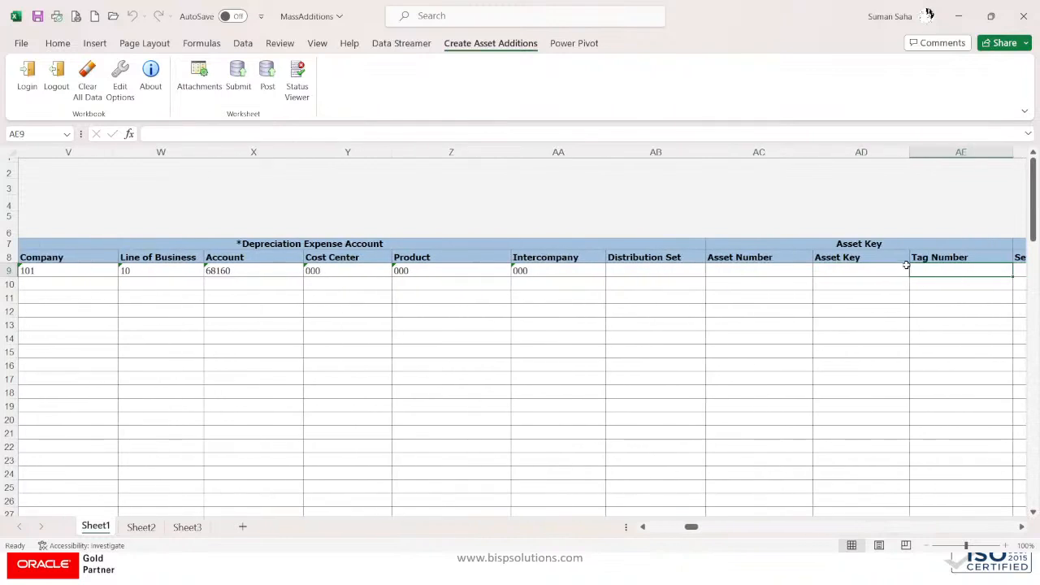
Step: Enter 'E6 Server' as row 9's Tag Number
key(shift+Tab)
key(shift+Tab)
key(Tab)
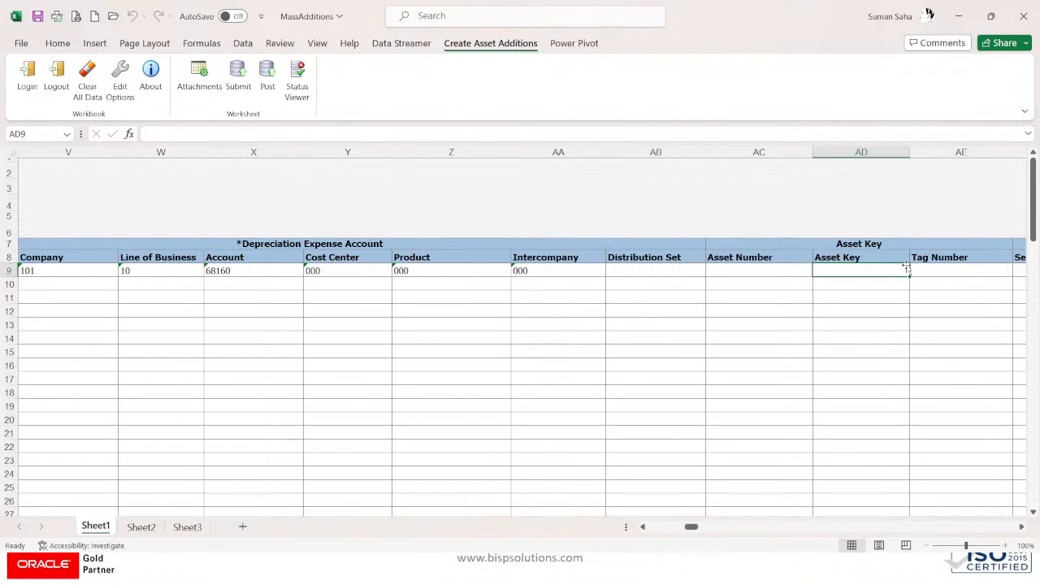
key(Tab)
key(Tab)
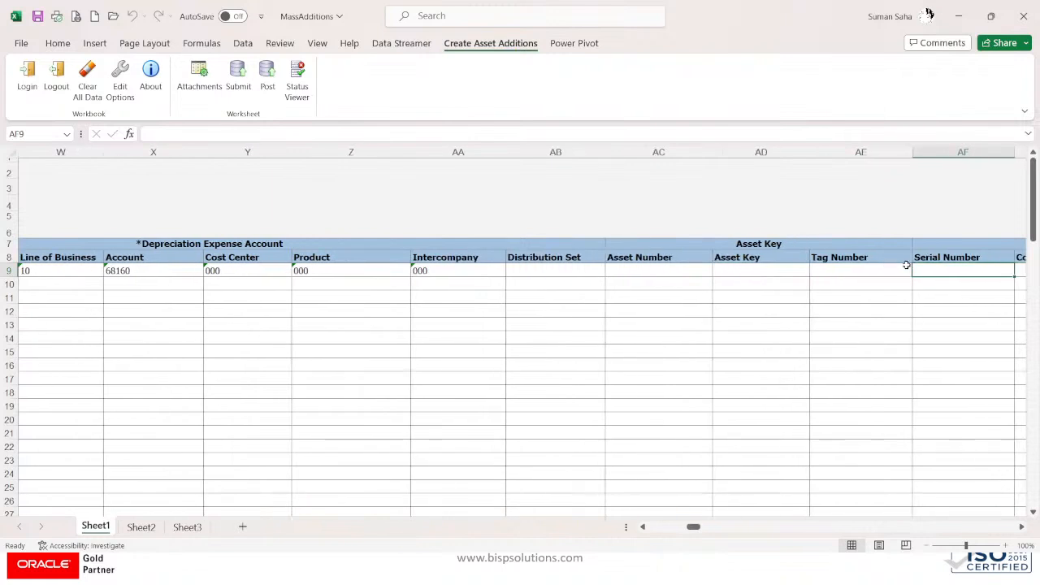
key(shift+Tab)
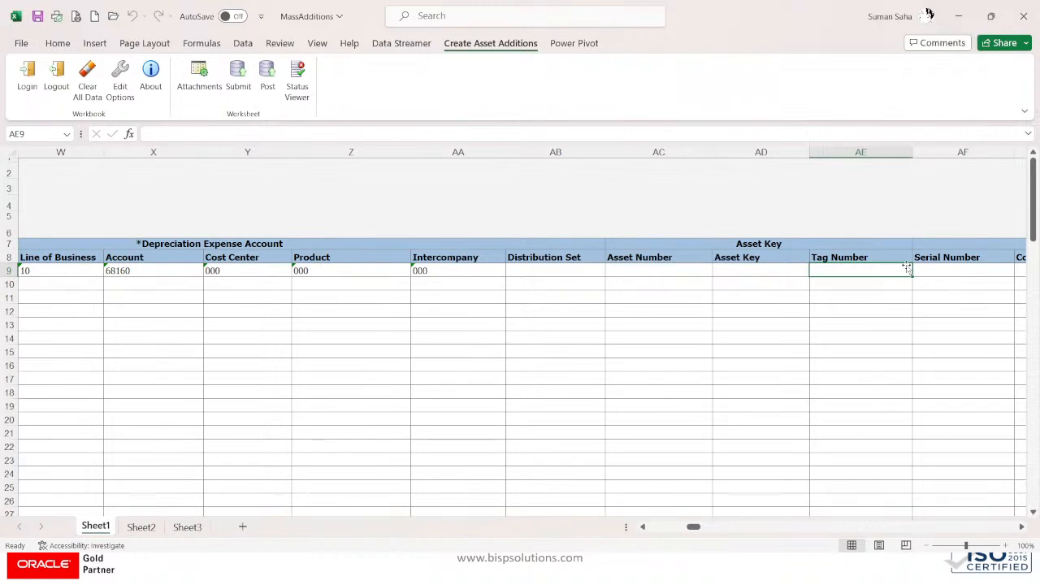
text(e)
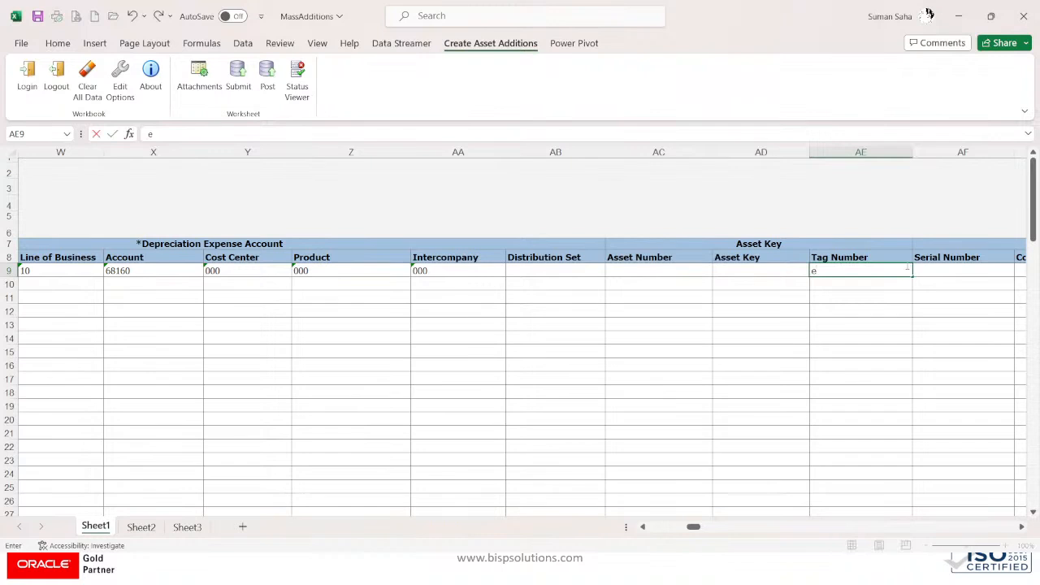
key(BackSpace)
key(Caps_Lock)
text(E6)
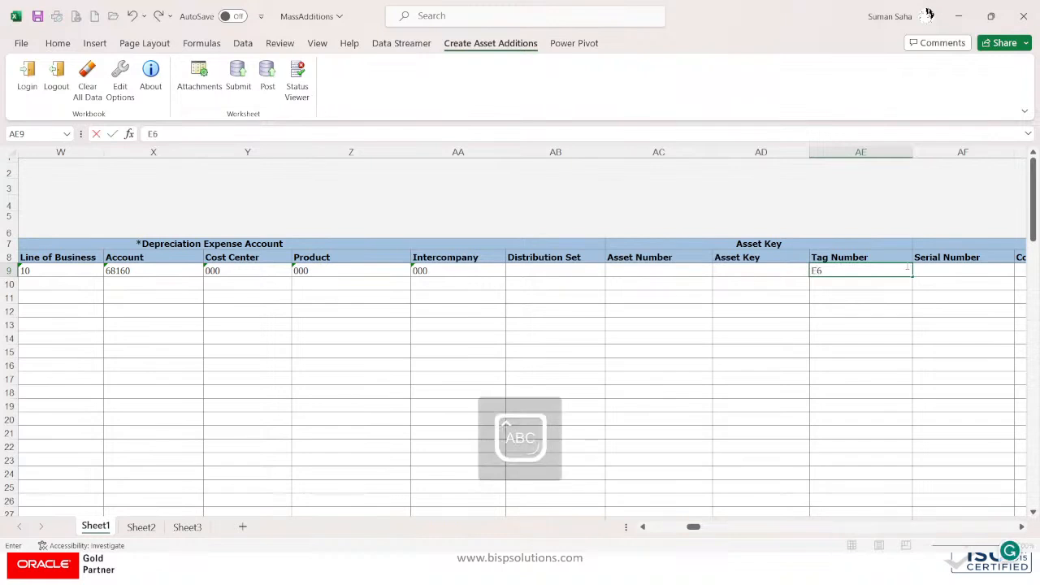
key(Caps_Lock)
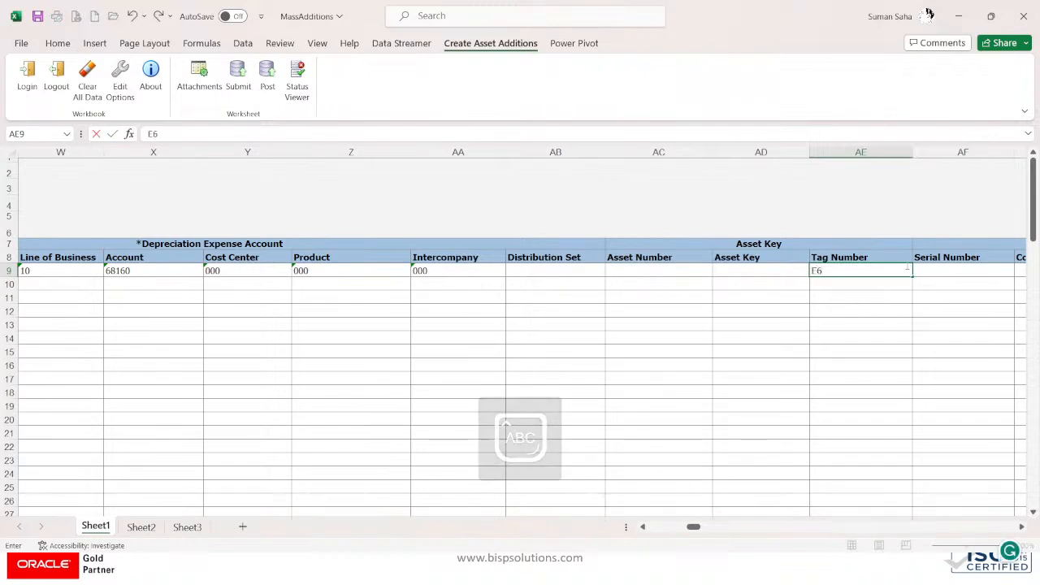
text(Server)
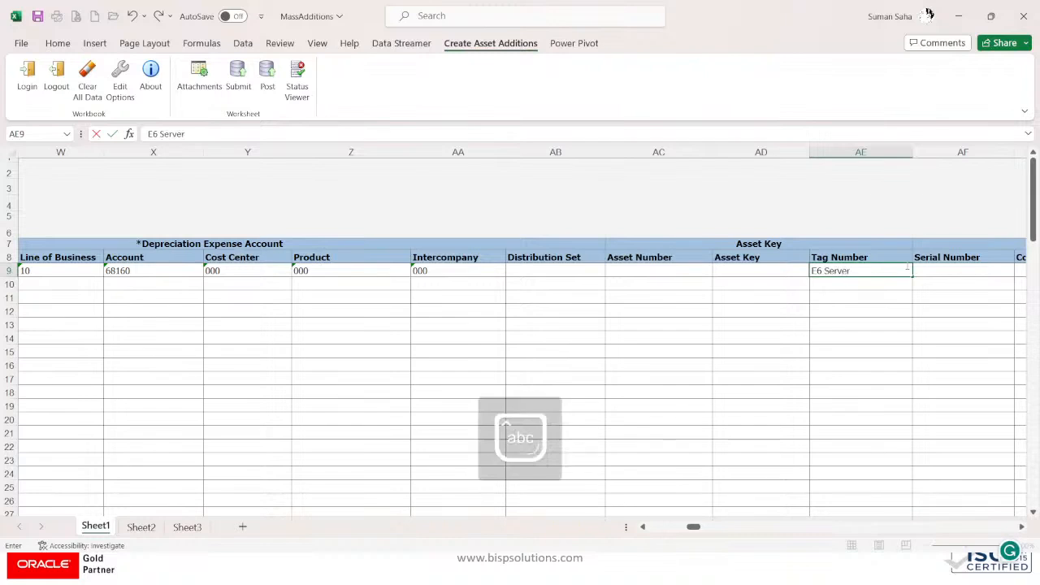
key(Tab)
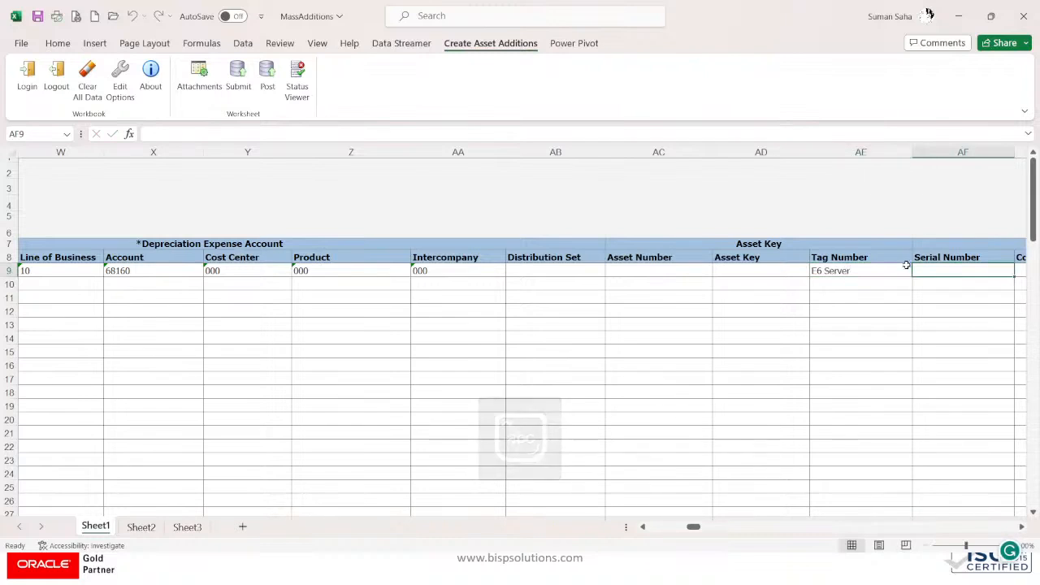
Step: Enter 'ERS-782520' as row 9's Serial Number
key(Caps_Lock)
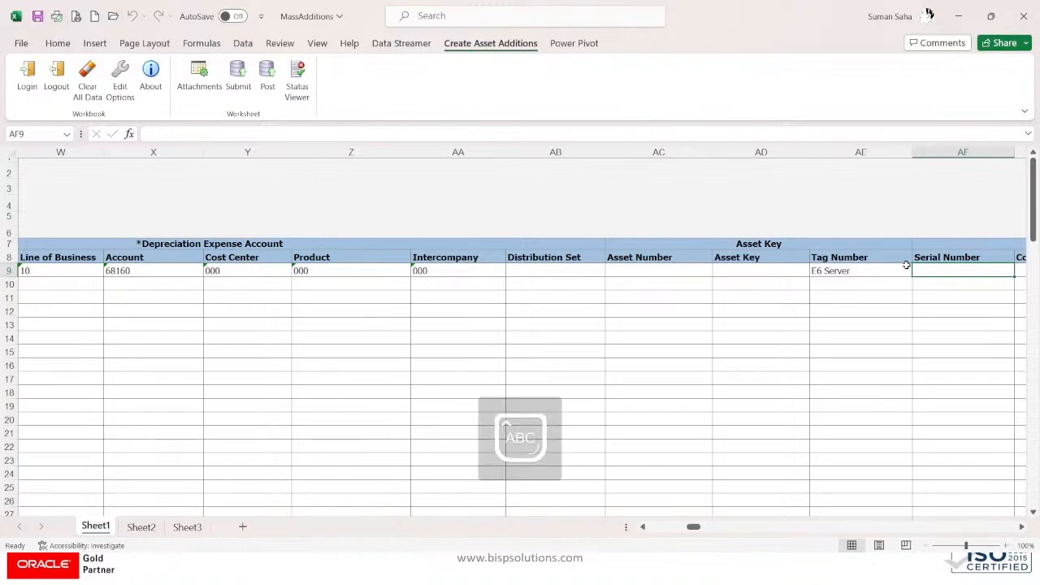
text(ERS)
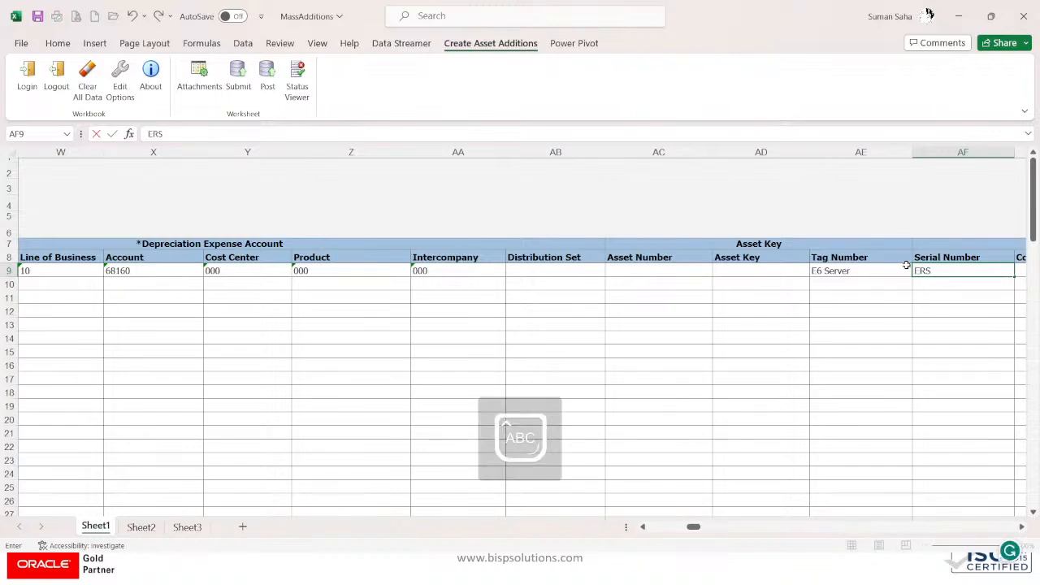
text(-7)
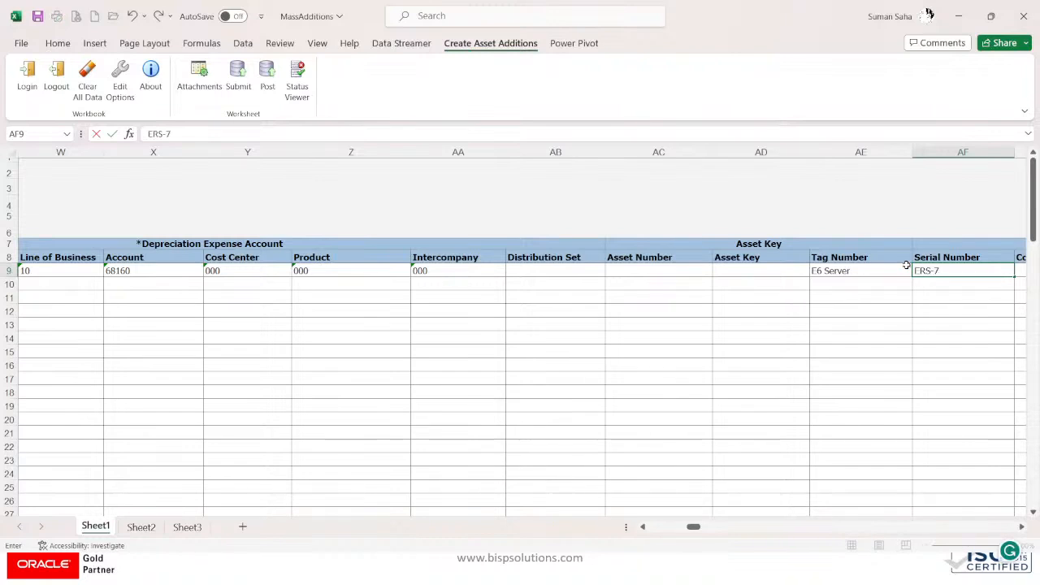
text(82520)
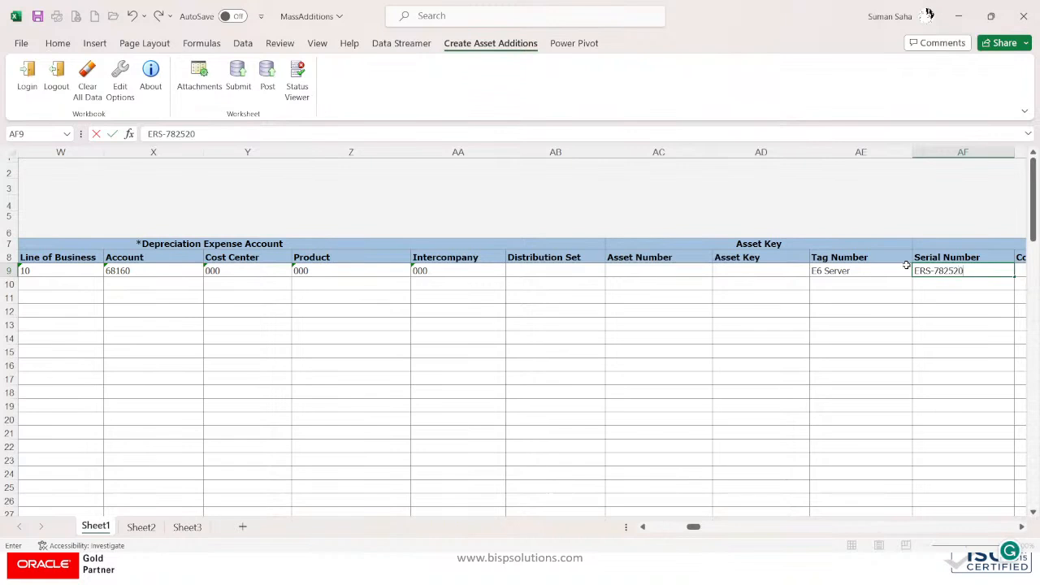
key(Tab)
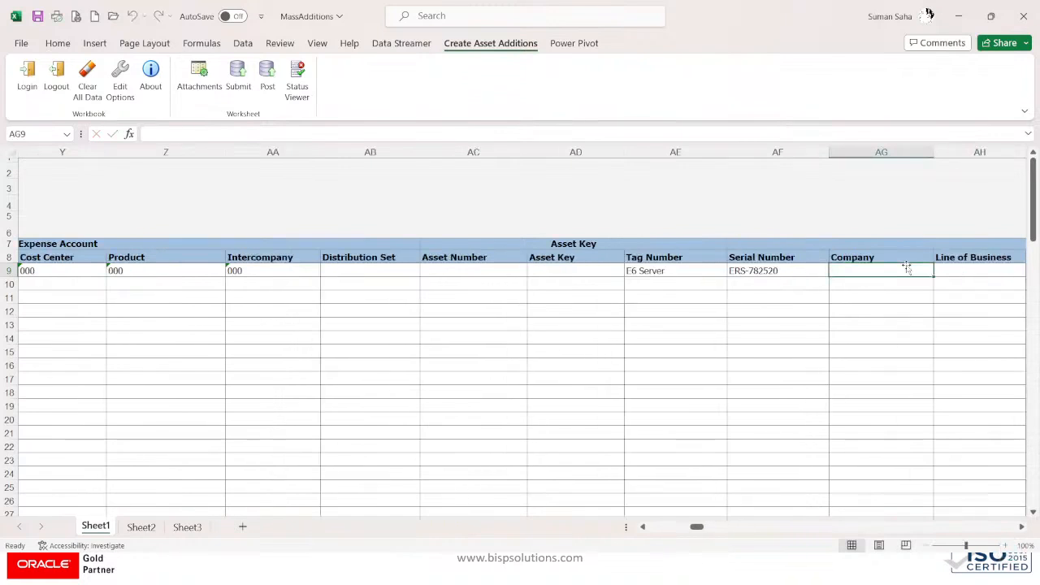
click(1021, 527)
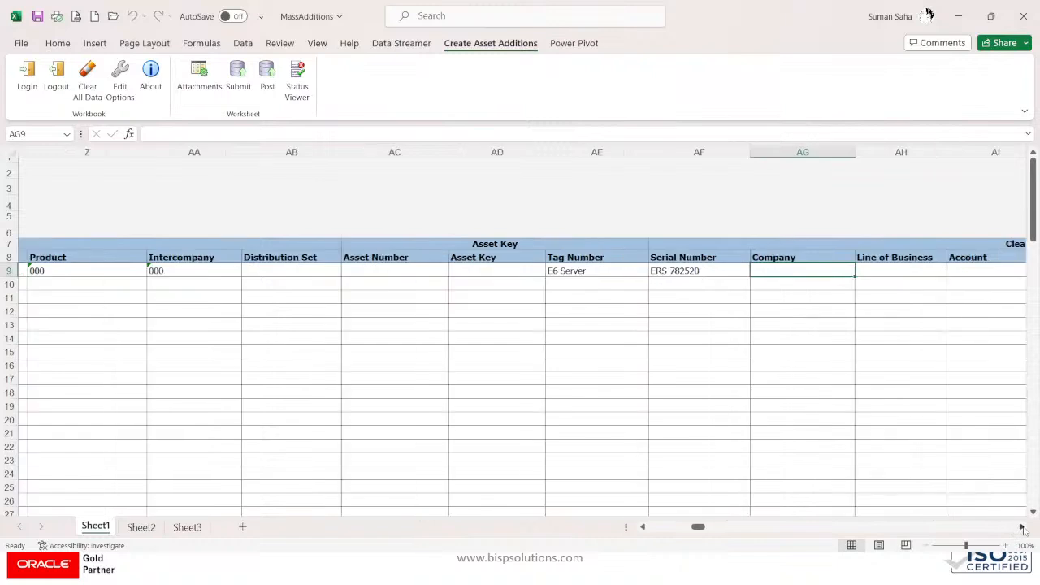
Step: Open row 9's Clearing Account editor and list the Account segment values
click(1021, 527)
click(1022, 527)
click(1021, 526)
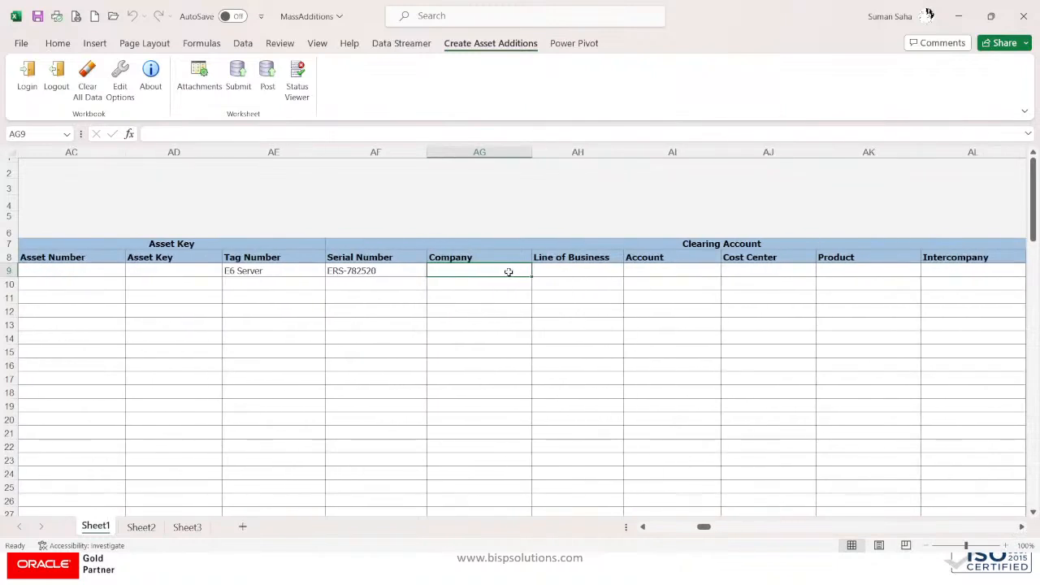
double_click(508, 272)
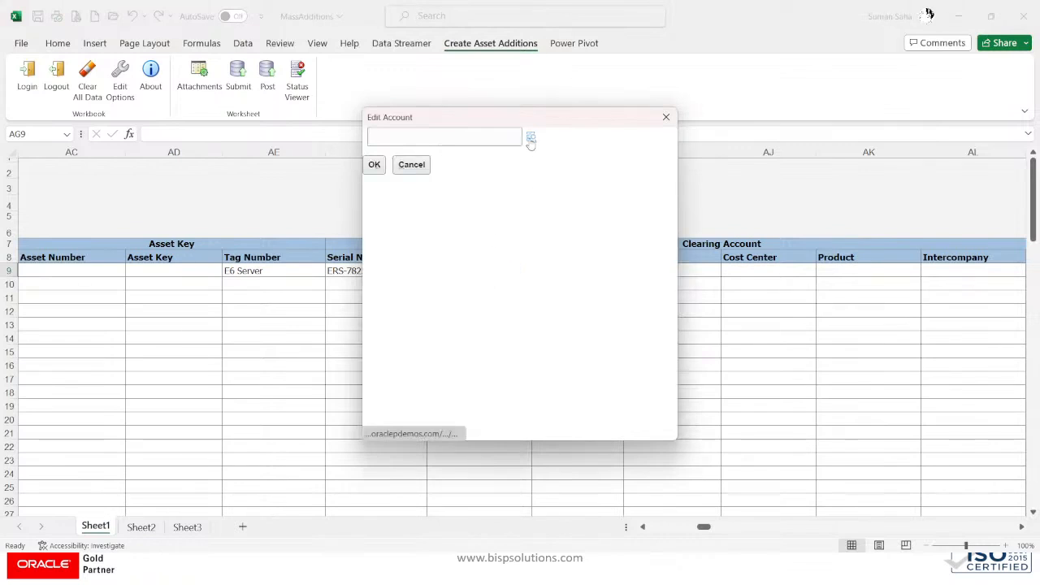
click(530, 140)
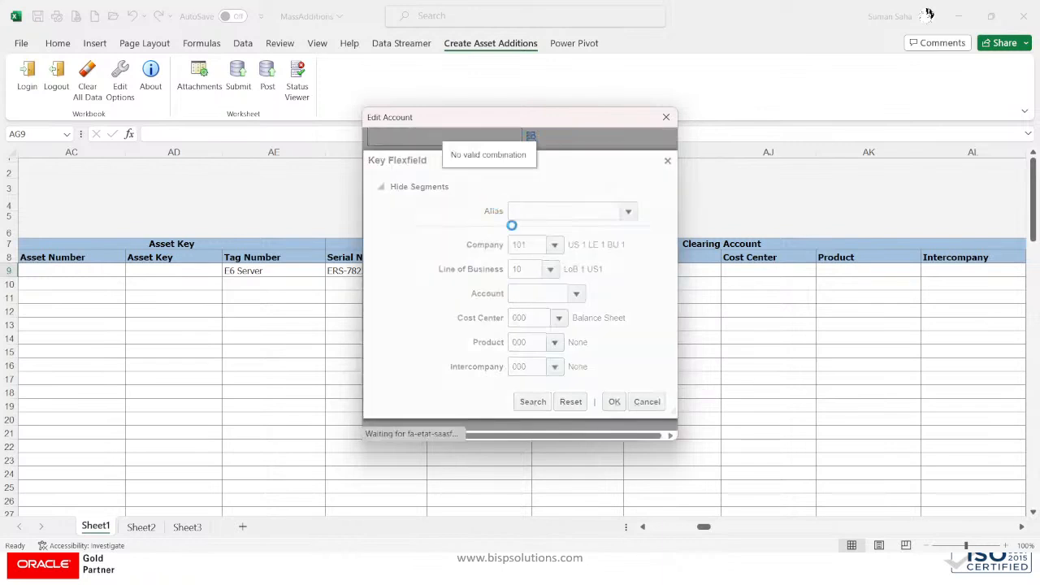
click(533, 292)
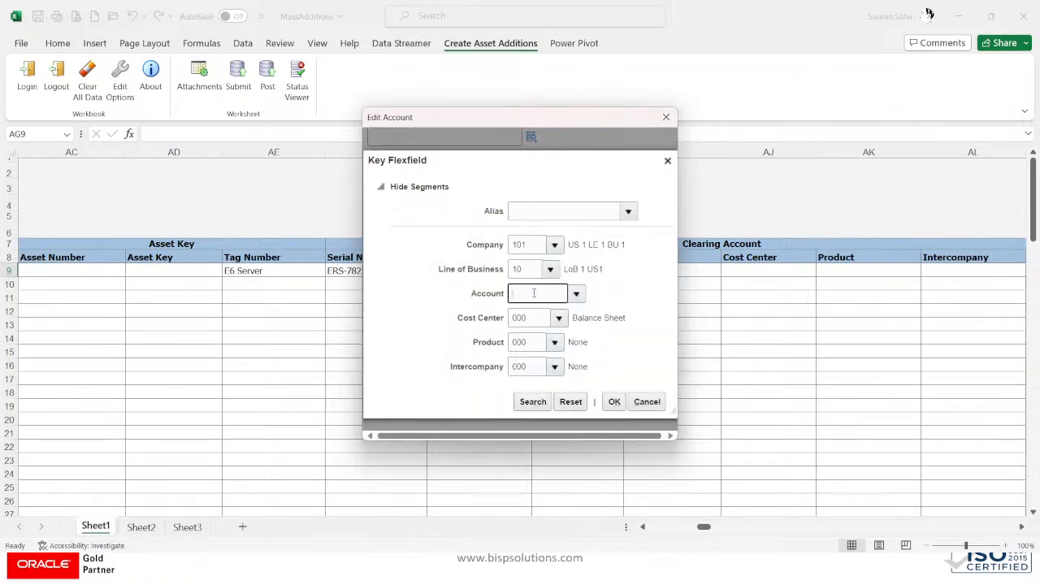
click(577, 293)
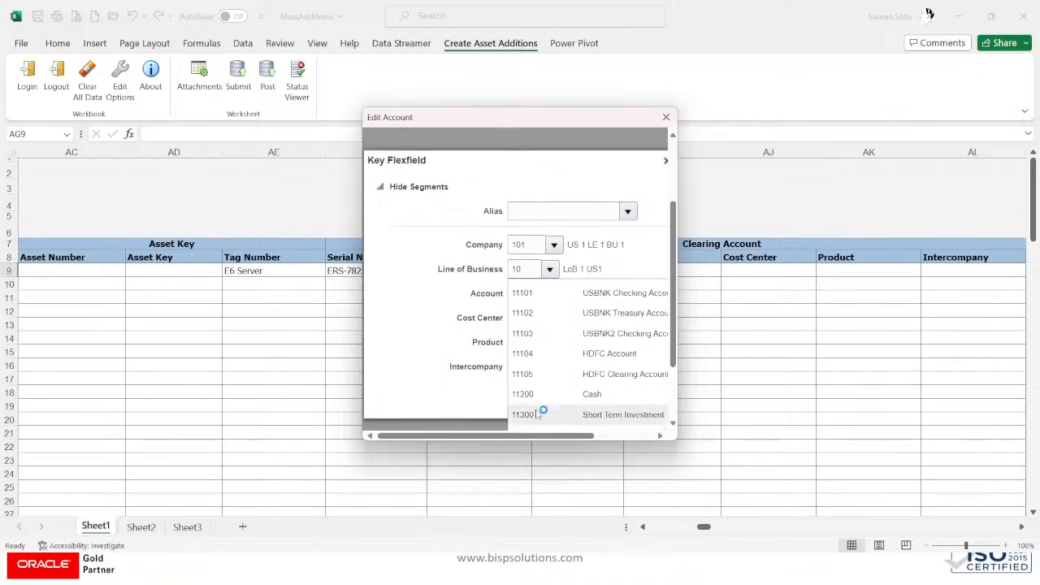
Step: Search account descriptions for 'ASSET', pick 15910 Asset Clearing, and apply the combination
click(526, 419)
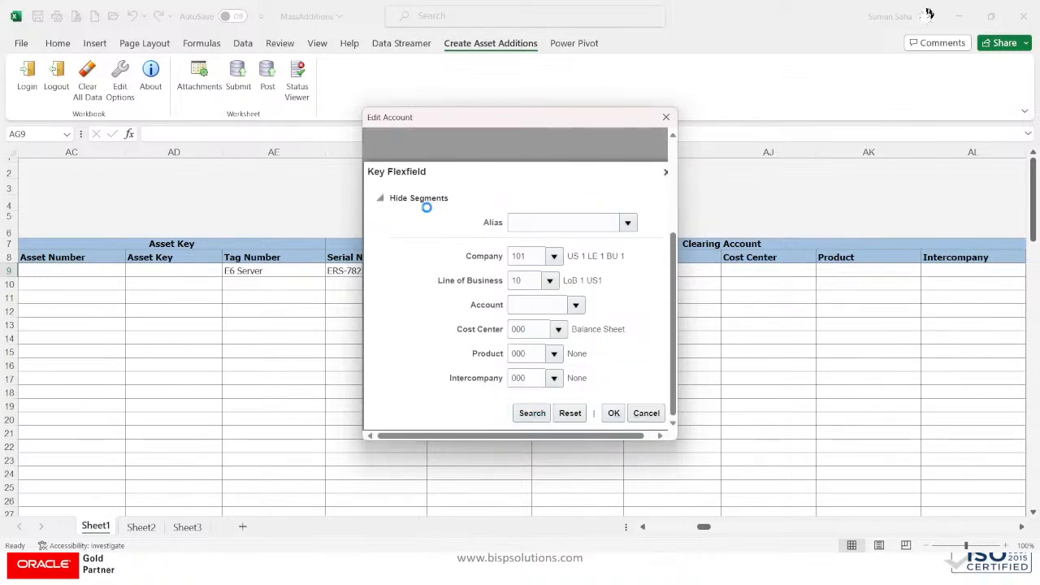
click(487, 236)
text(A)
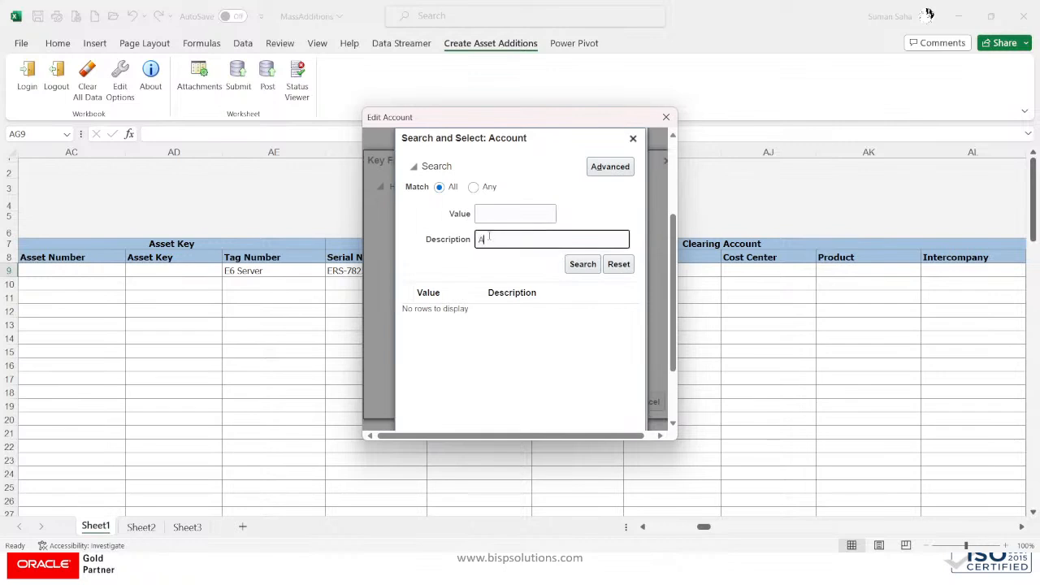
text(SSET)
click(576, 265)
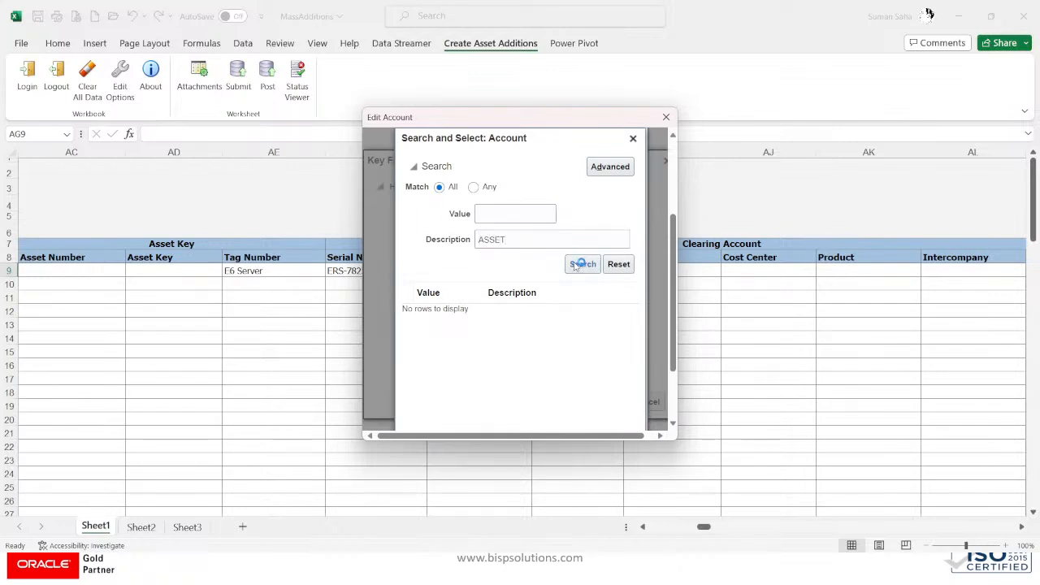
scroll(602, 390, down, 2)
click(589, 413)
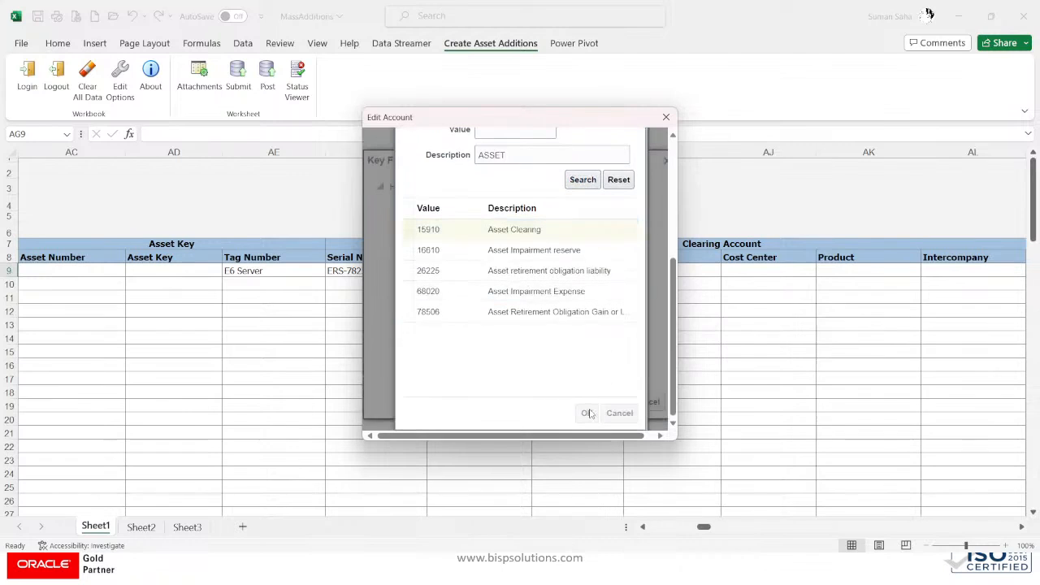
click(611, 413)
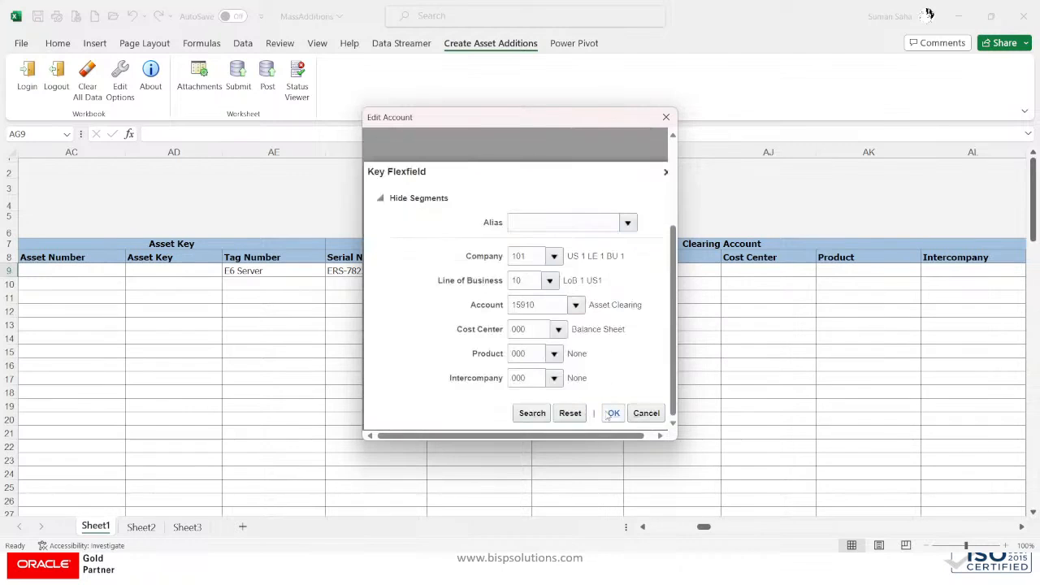
click(373, 165)
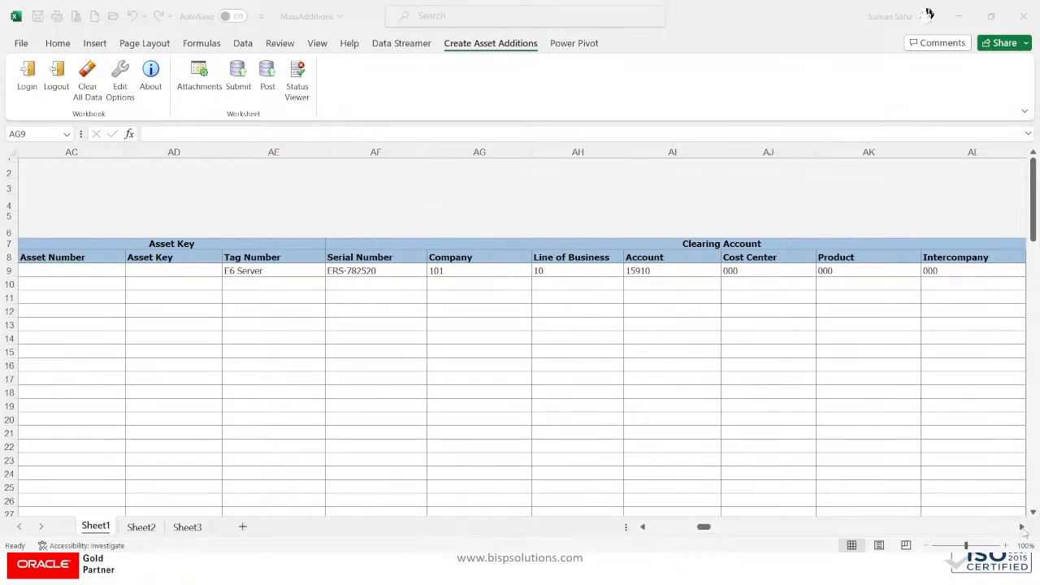
click(436, 270)
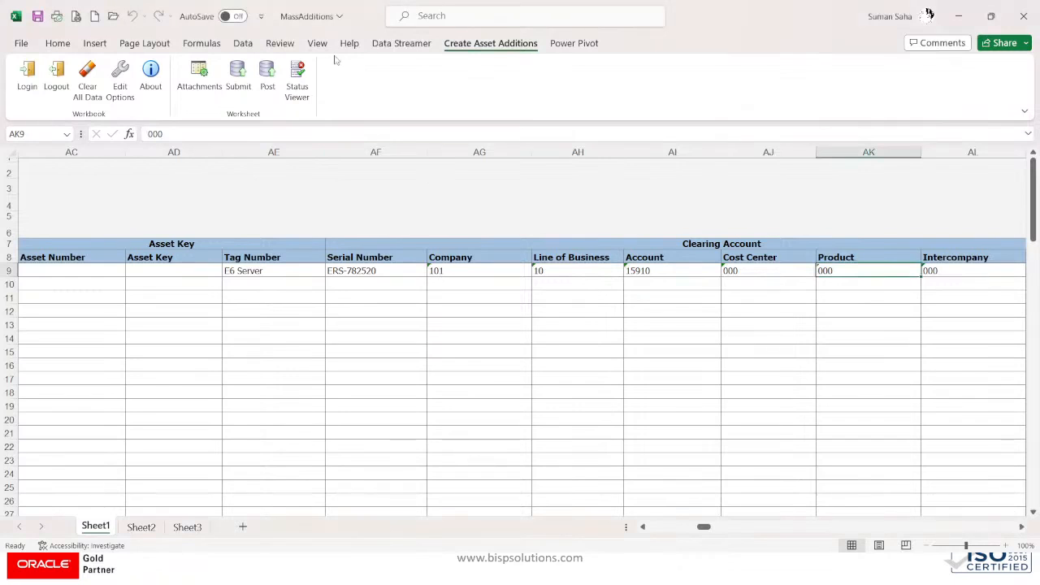
Step: Scroll right and select row 9's Manufacturer Name cell
click(1021, 526)
click(1021, 527)
click(1021, 527)
click(1021, 526)
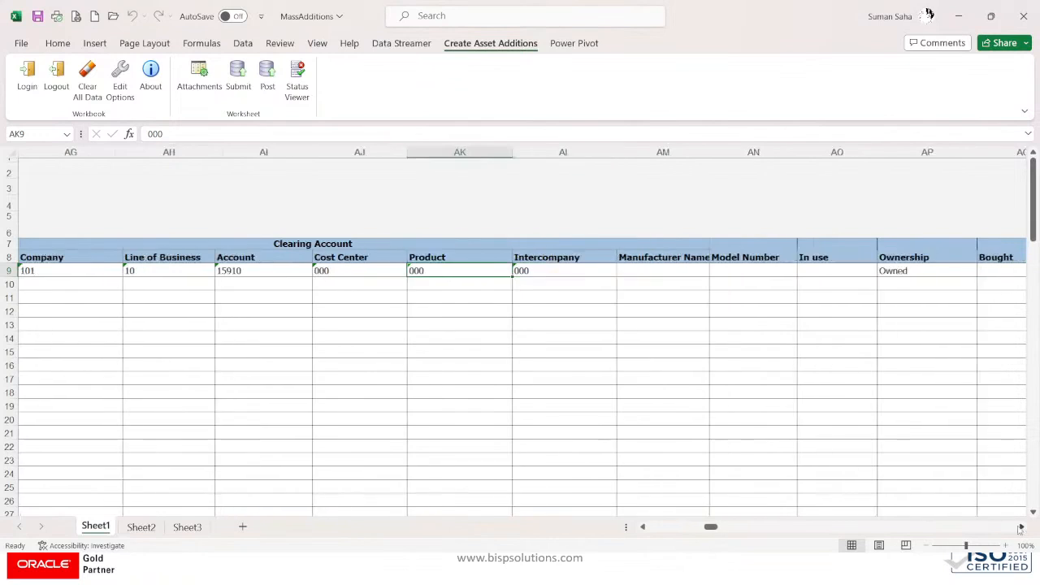
click(664, 270)
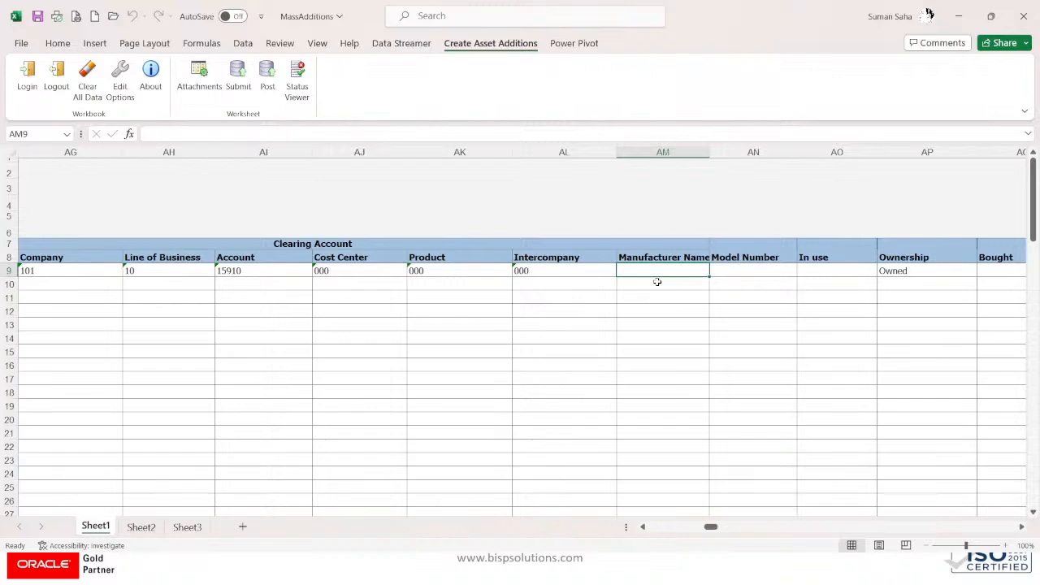
Step: Enter manufacturer 'MS WINDOW SERVER E6' and model number WX888752
text(MS)
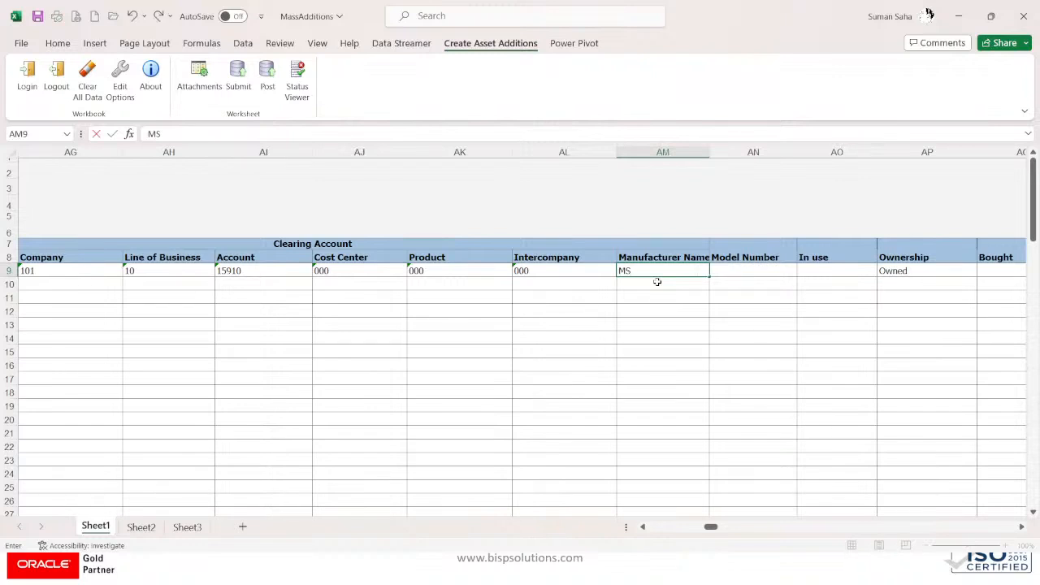
text( WI)
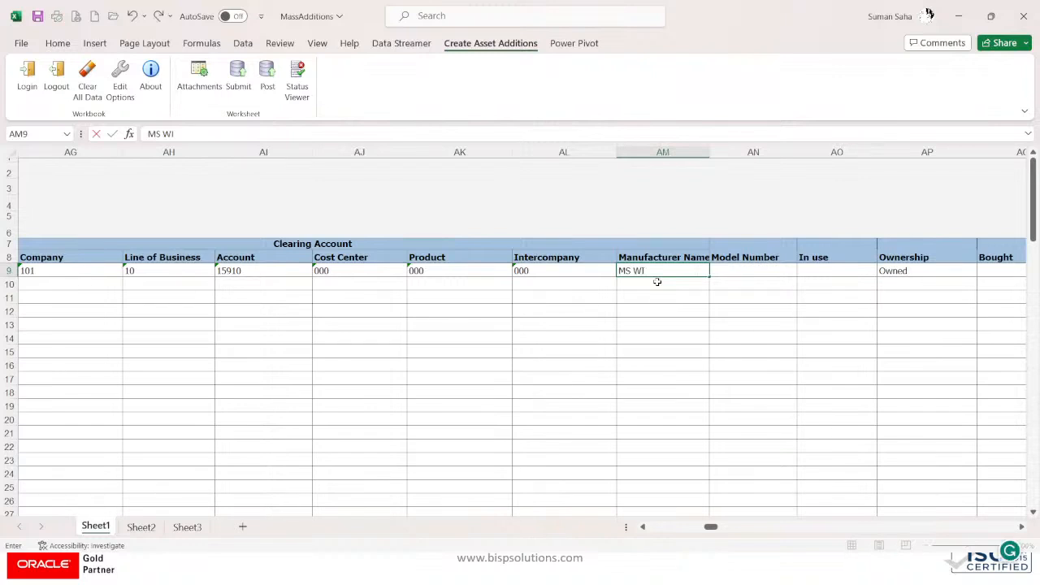
text(NDOW)
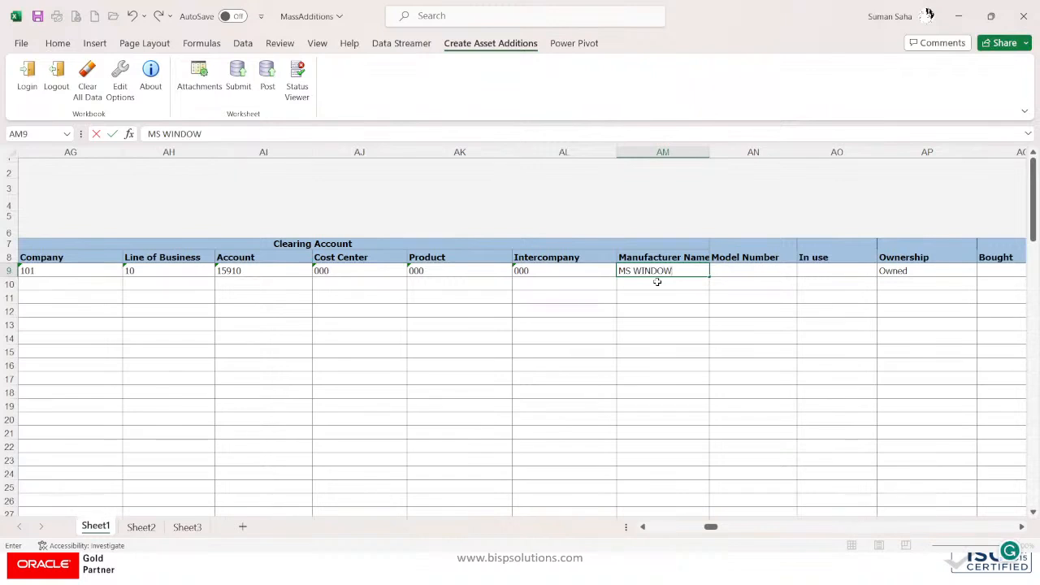
text( SERVER E6)
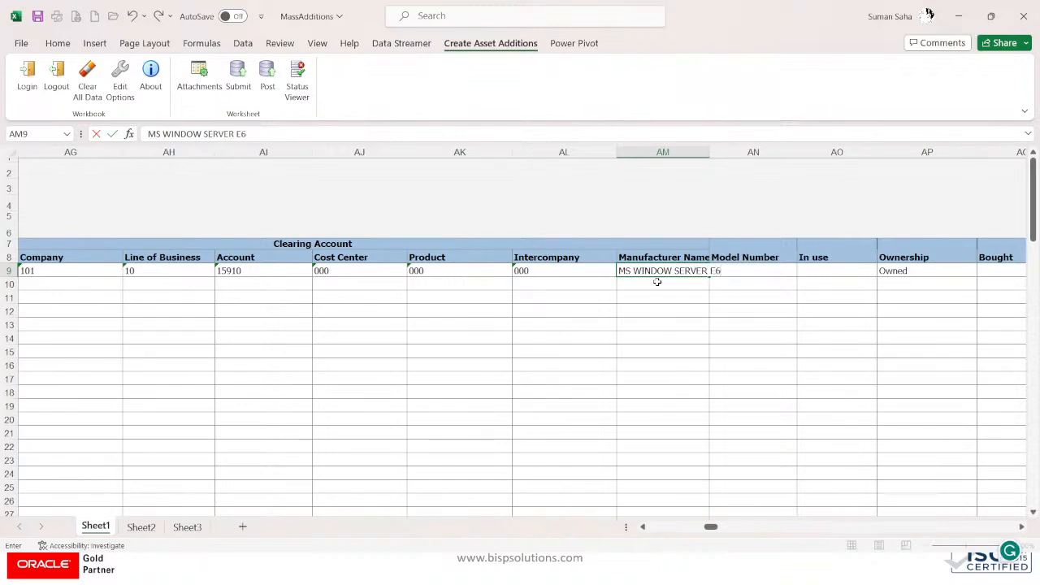
key(Tab)
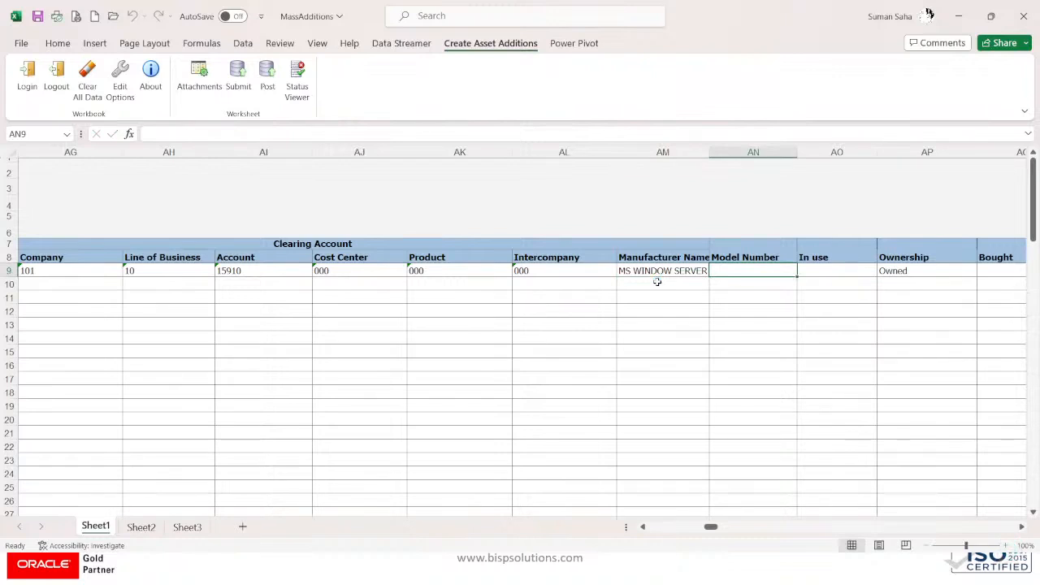
text(WX)
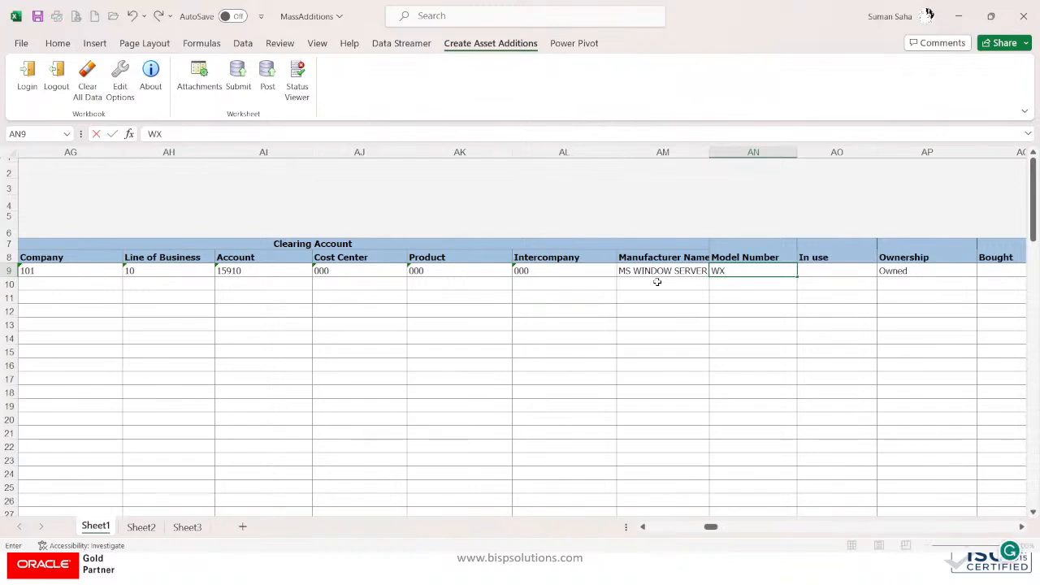
text(888752)
key(Tab)
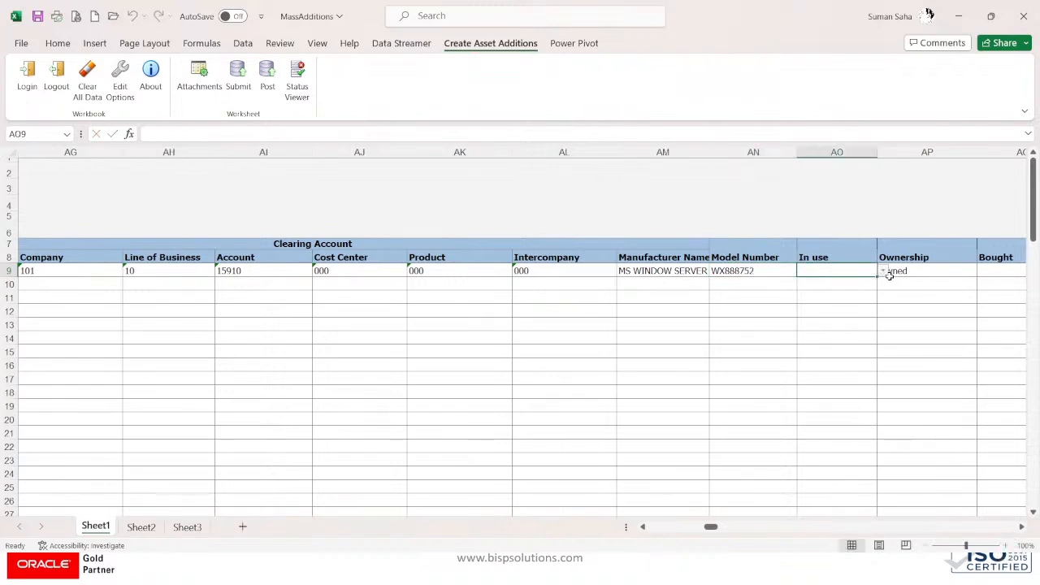
Step: Set In use to Yes and Bought to New
click(883, 271)
click(811, 299)
click(916, 271)
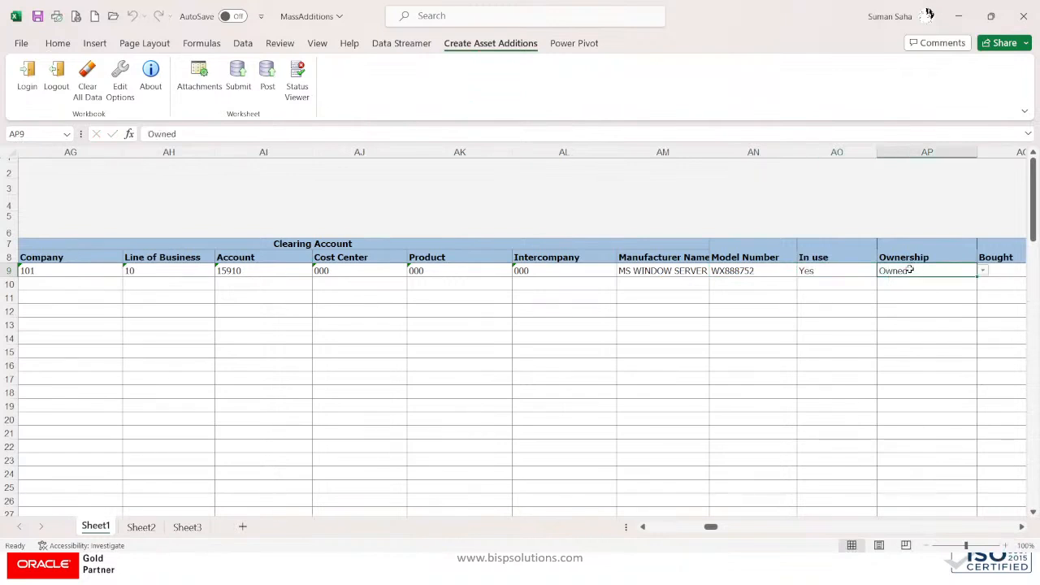
key(Tab)
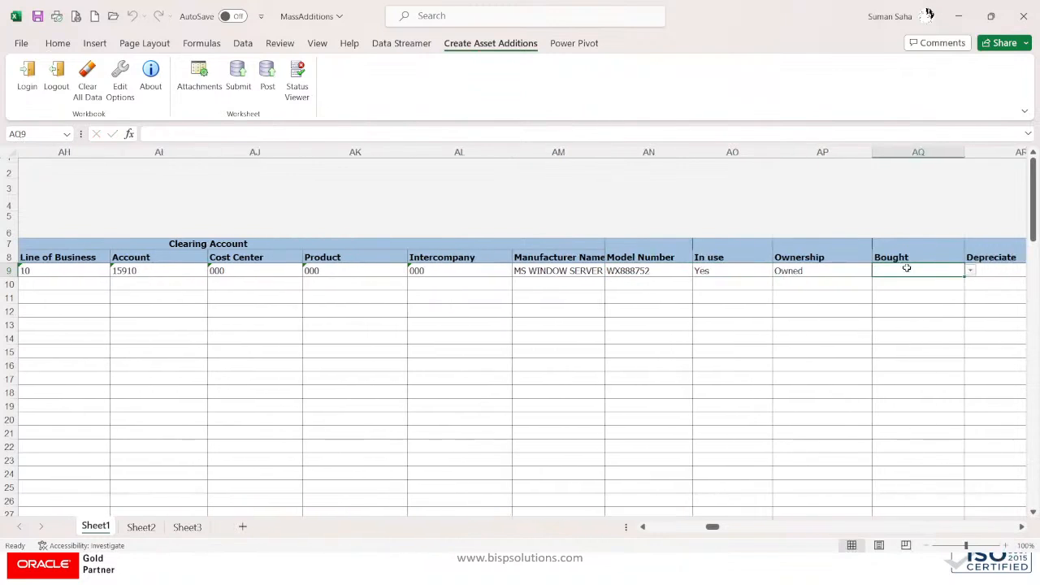
click(969, 274)
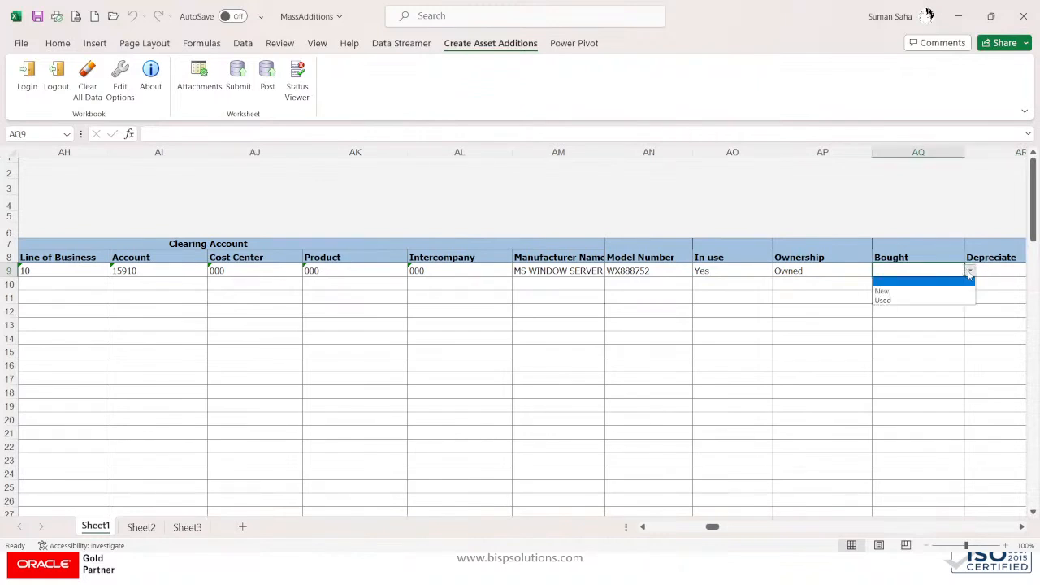
click(902, 291)
Step: Set both Depreciate and In physical inventory to Yes
click(981, 274)
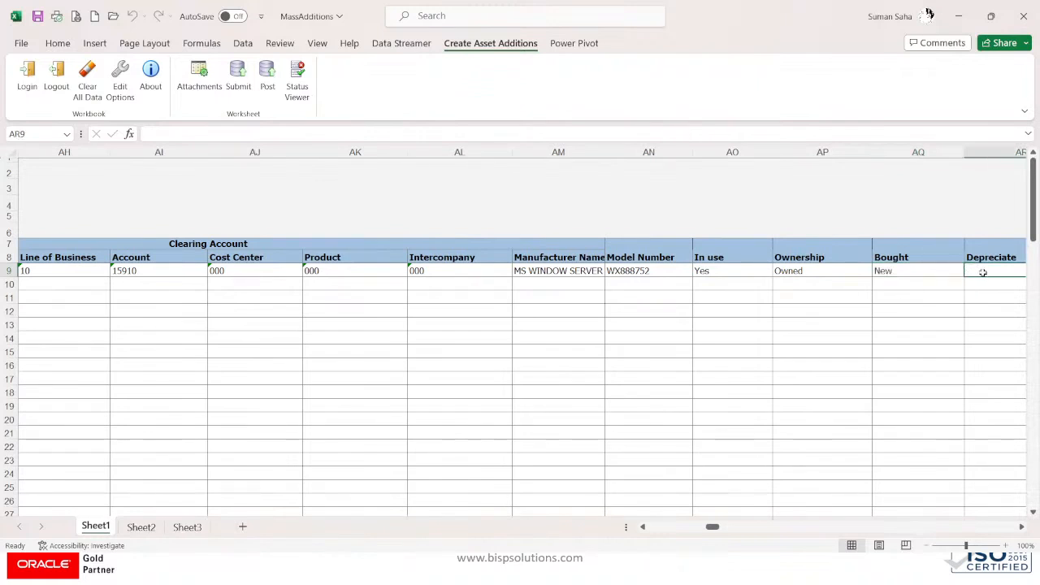
key(Tab)
key(Left)
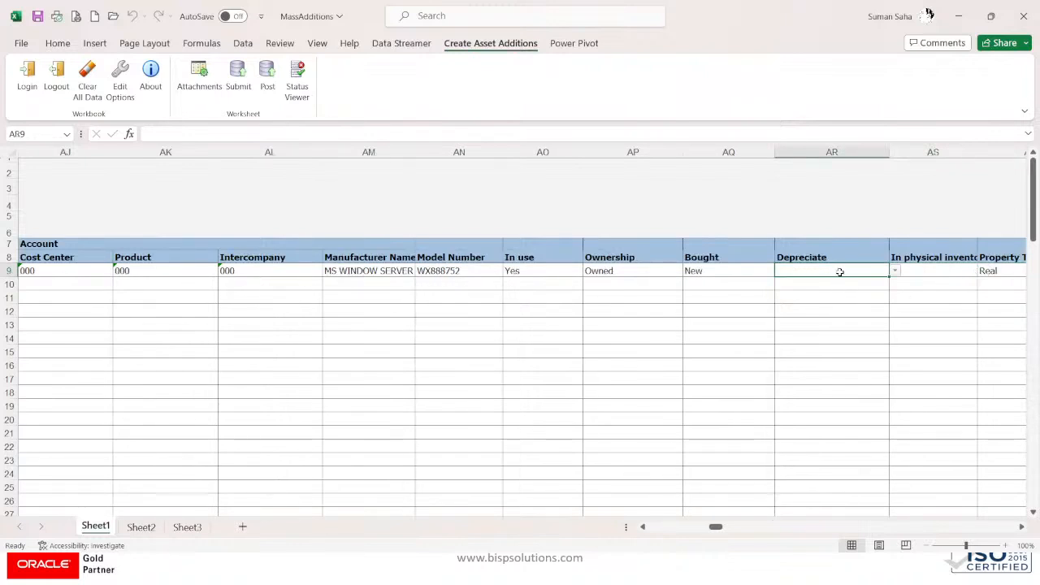
click(893, 277)
click(833, 270)
click(893, 272)
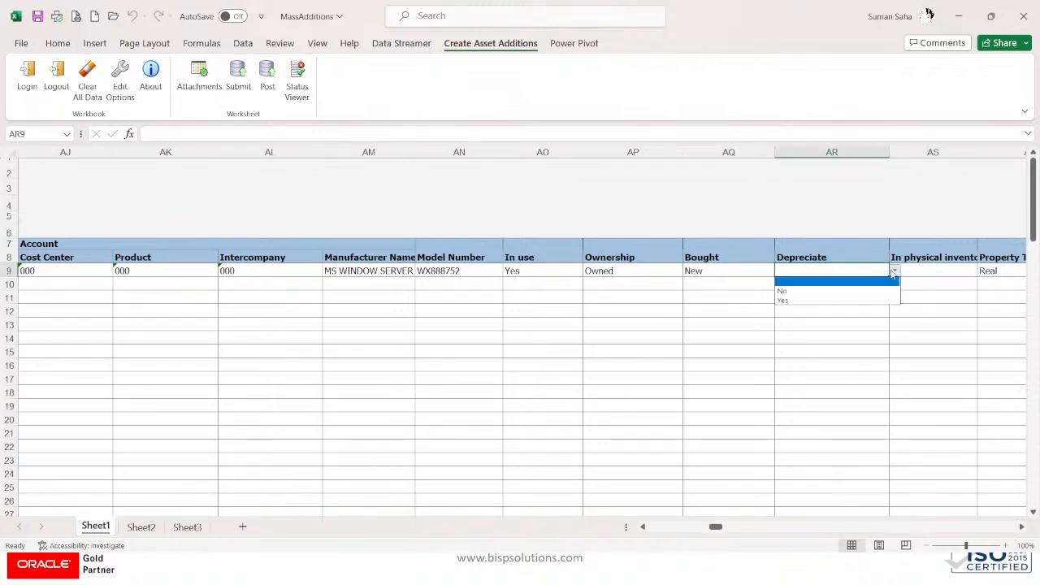
click(816, 301)
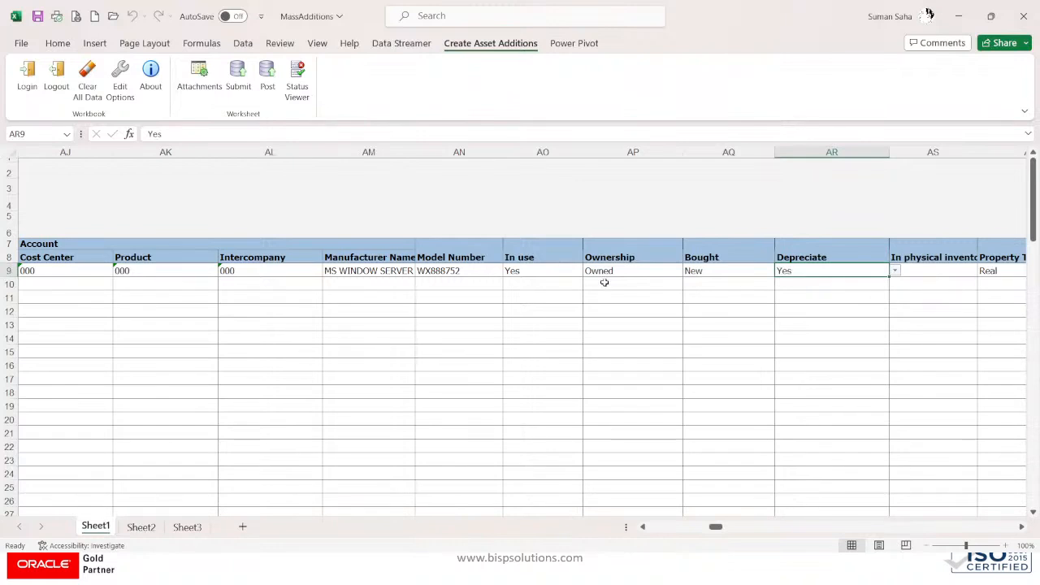
click(924, 271)
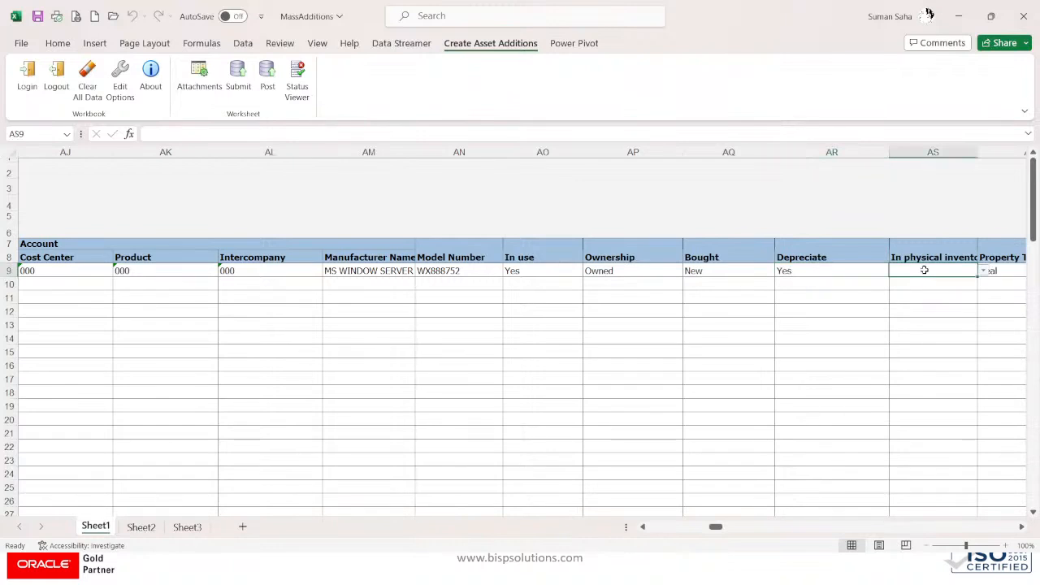
click(984, 271)
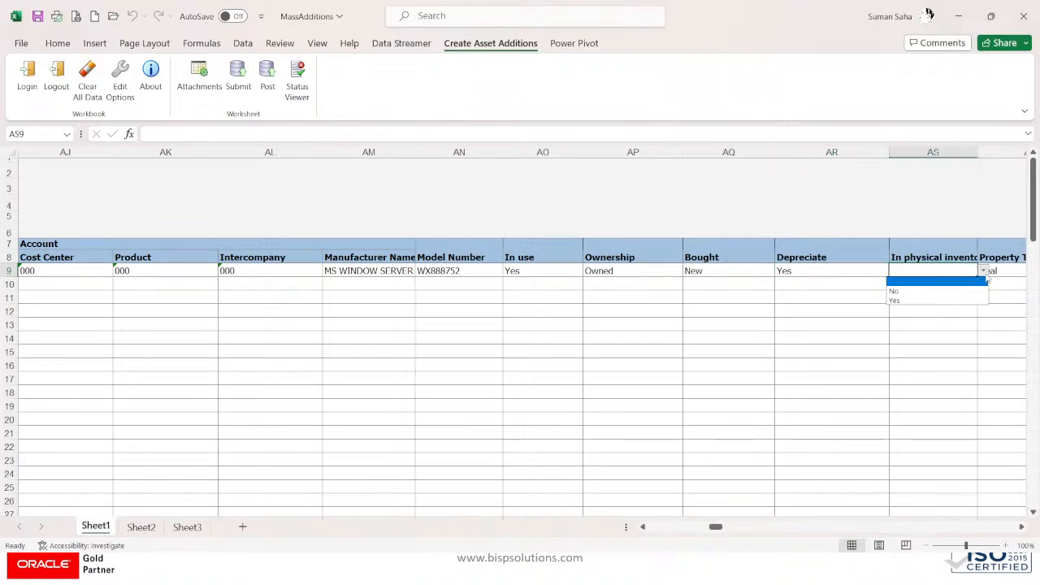
click(963, 282)
click(1009, 268)
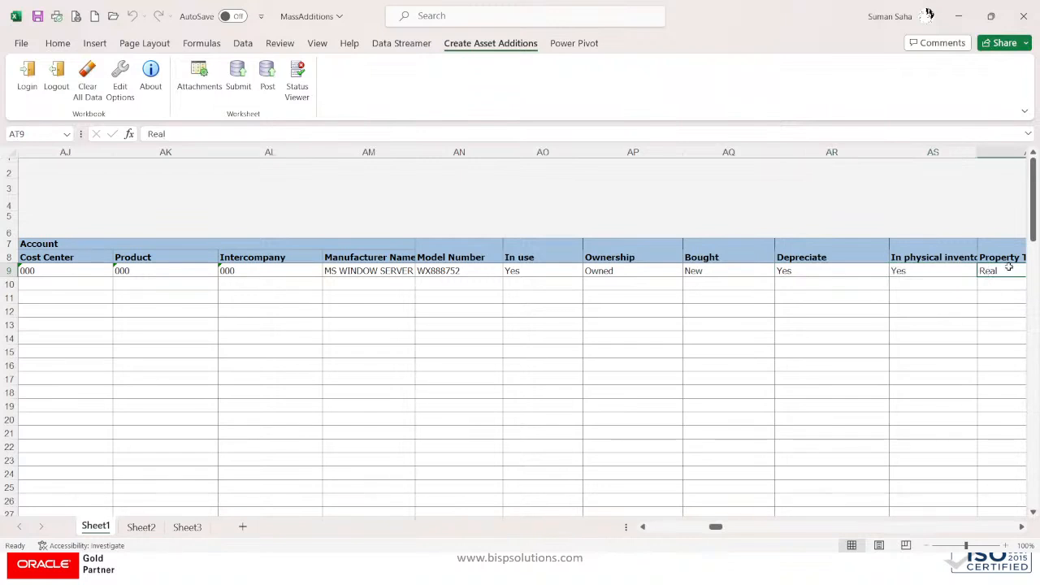
key(Right)
key(Right)
key(Right)
key(Right)
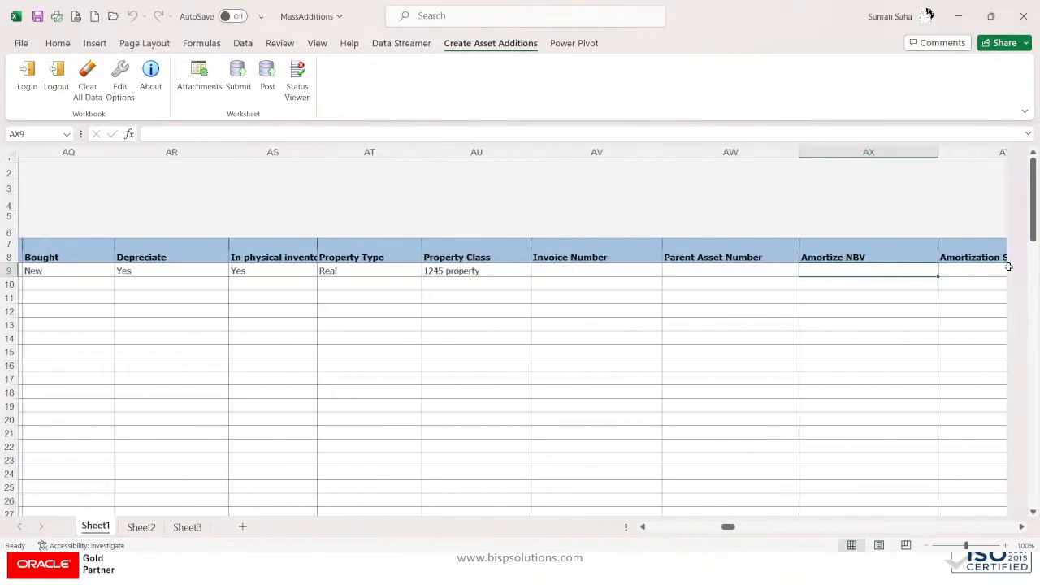
Step: Enter invoice number XTR-7852 in row 9 and verify it in the formula bar
key(Left)
key(Left)
key(Right)
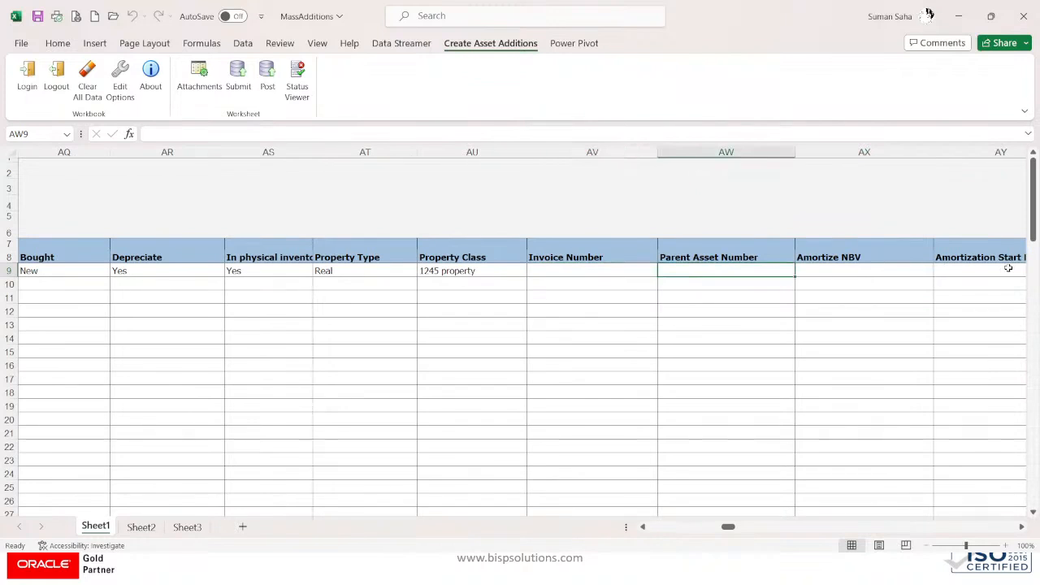
key(Right)
key(Right)
key(Right)
key(Right)
key(Right)
key(Right)
key(Right)
key(Right)
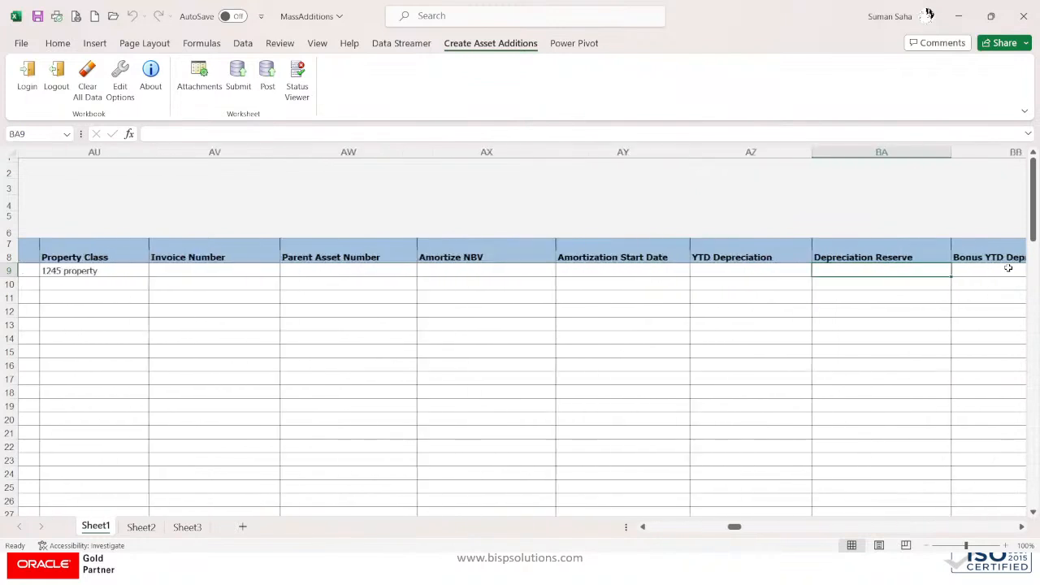
key(Right)
key(Right)
key(Right)
key(Right)
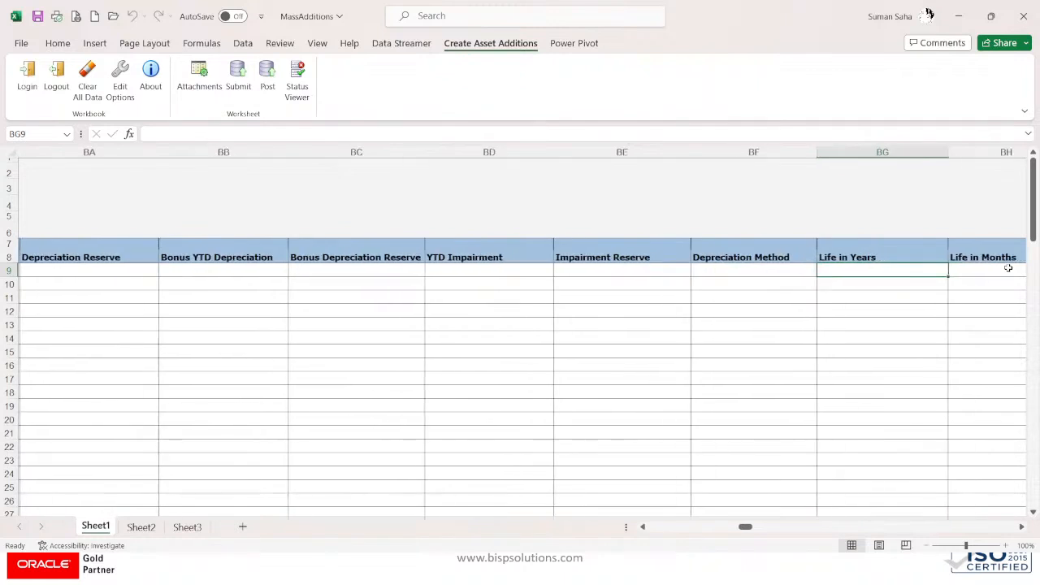
key(Left)
key(Left)
key(Left)
key(Left)
key(Left)
key(Left)
key(Left)
key(Left)
key(Left)
key(Left)
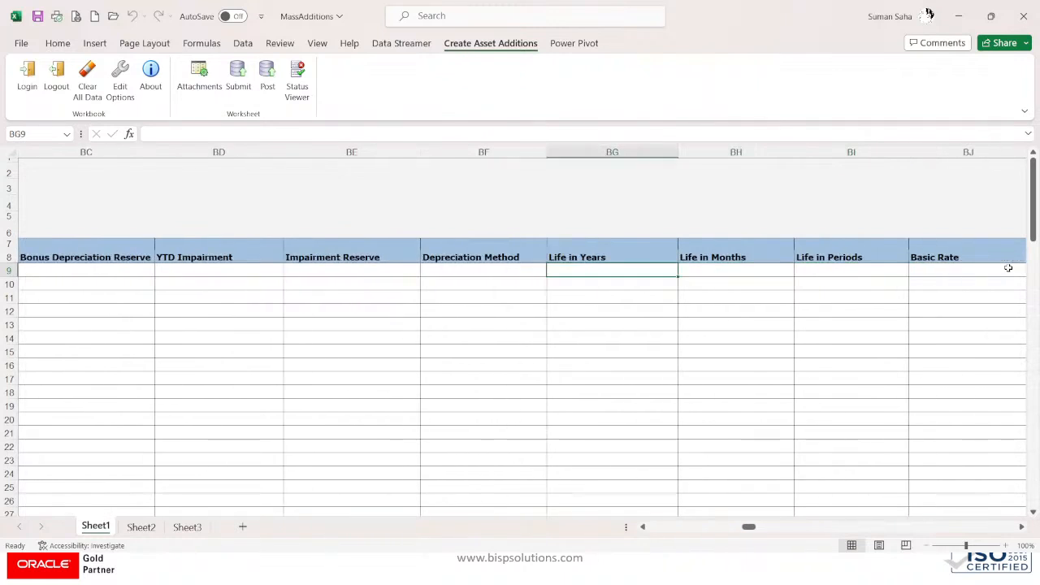
key(Left)
key(Left)
key(Left)
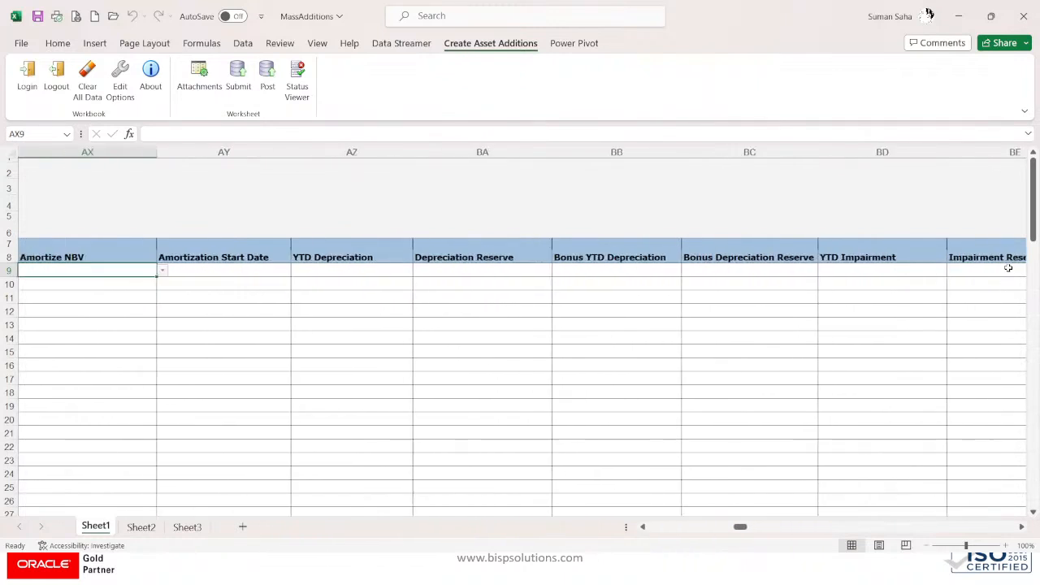
key(Right)
key(Left)
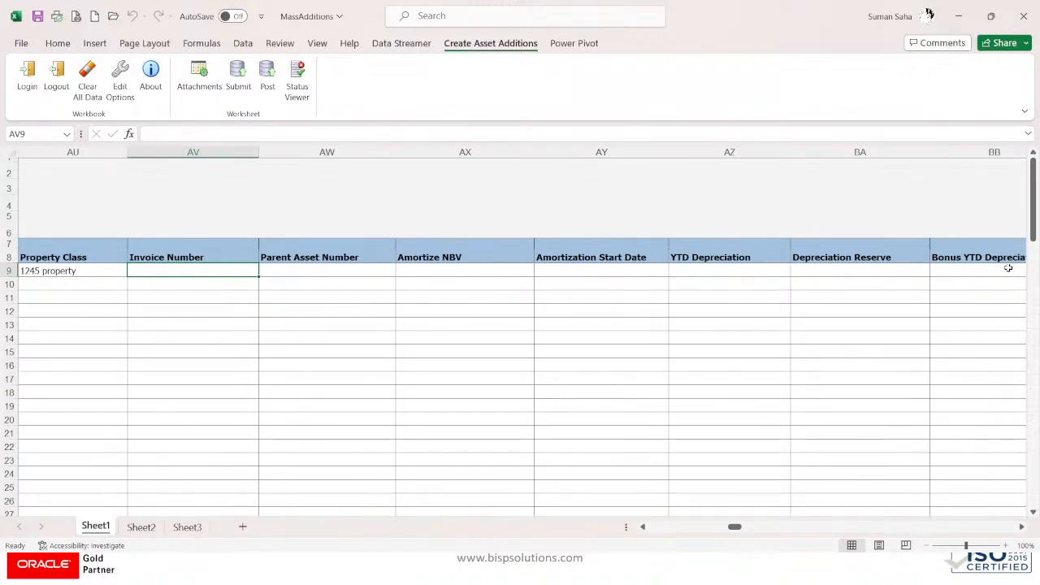
text(X)
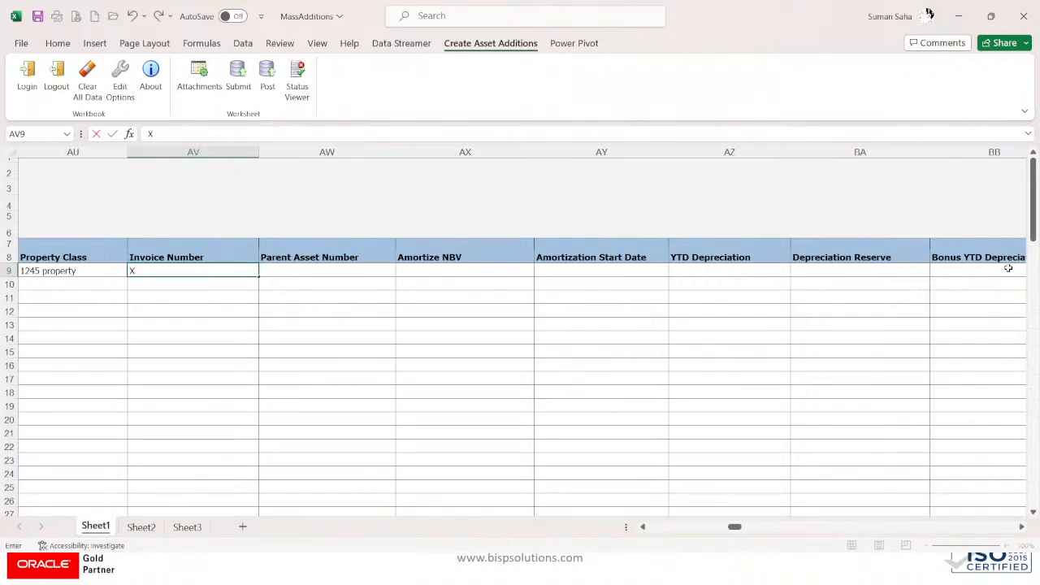
text(TR-)
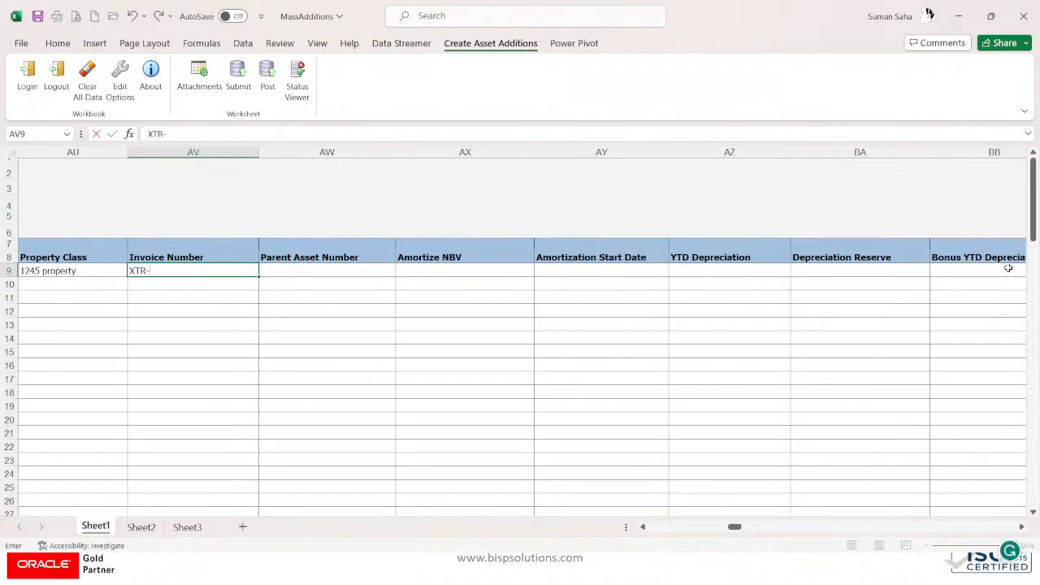
text(7852)
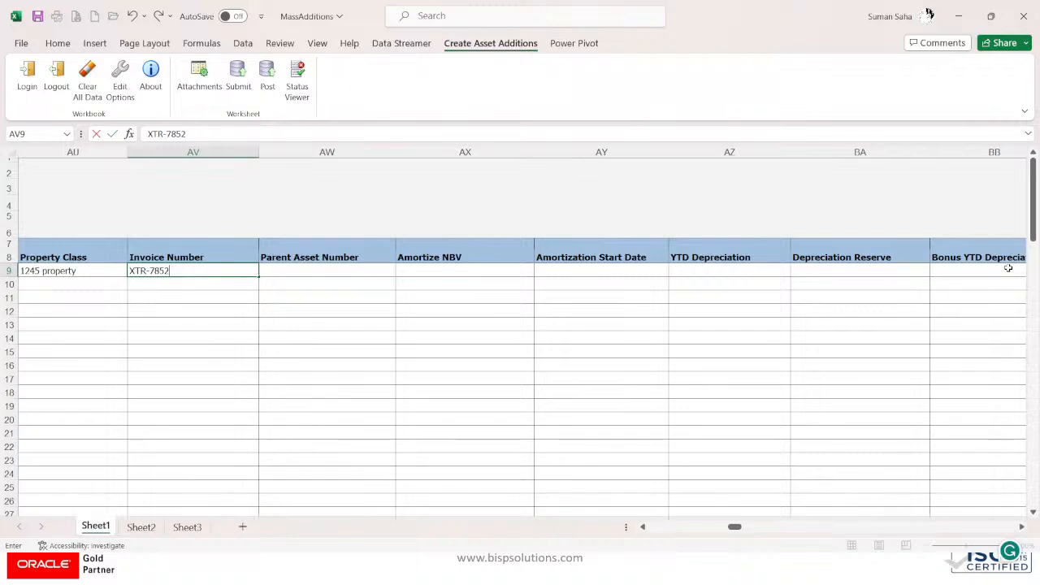
key(shift+Left)
key(shift+Left)
key(shift+Left)
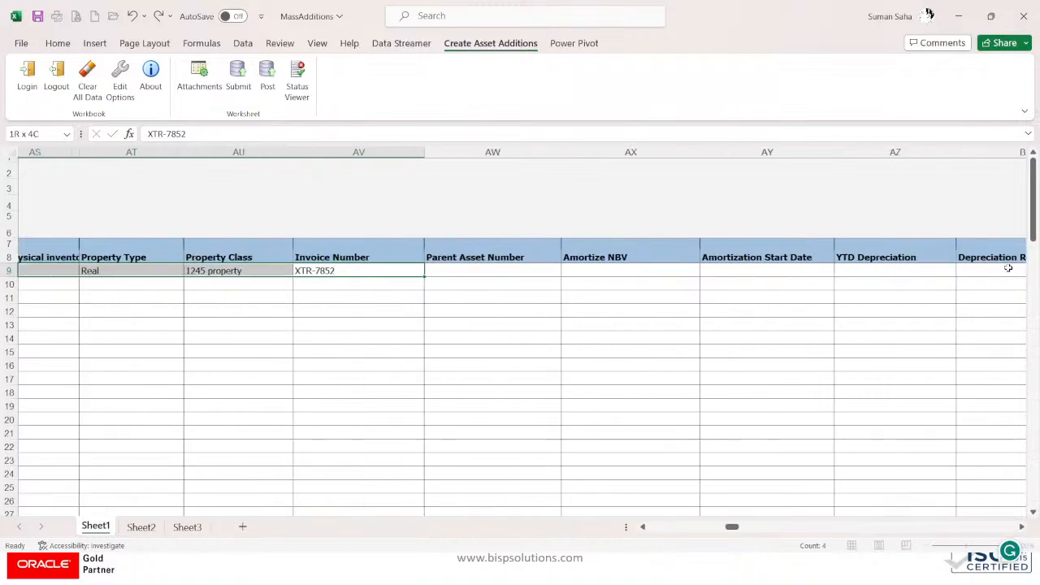
click(382, 273)
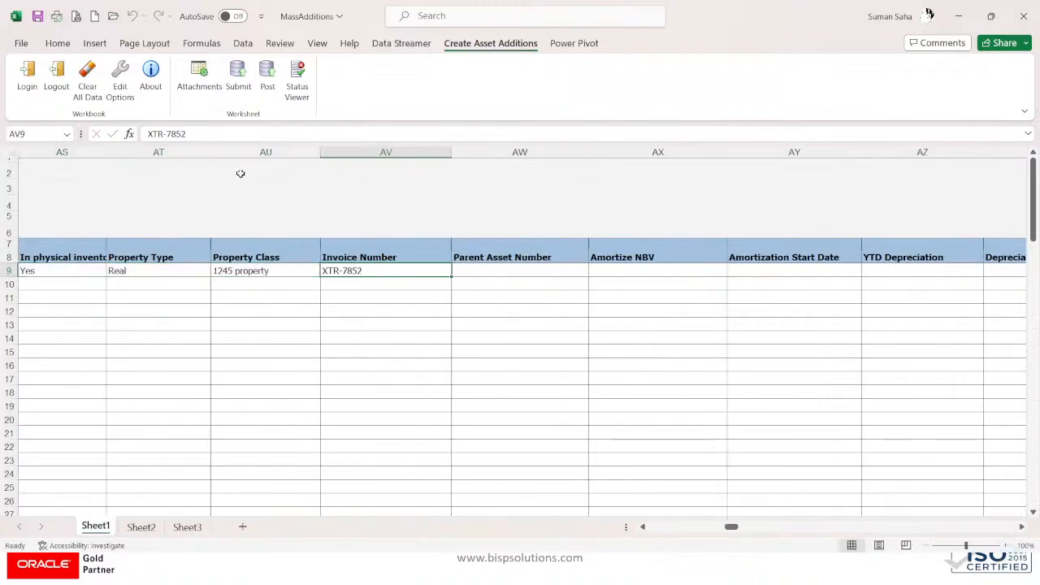
triple_click(208, 133)
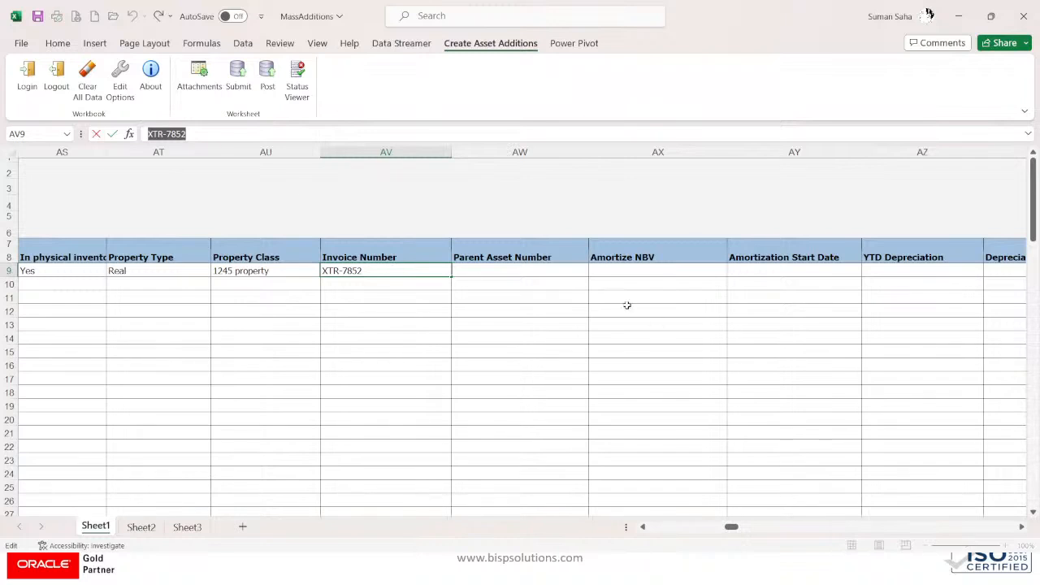
click(613, 268)
key(Right)
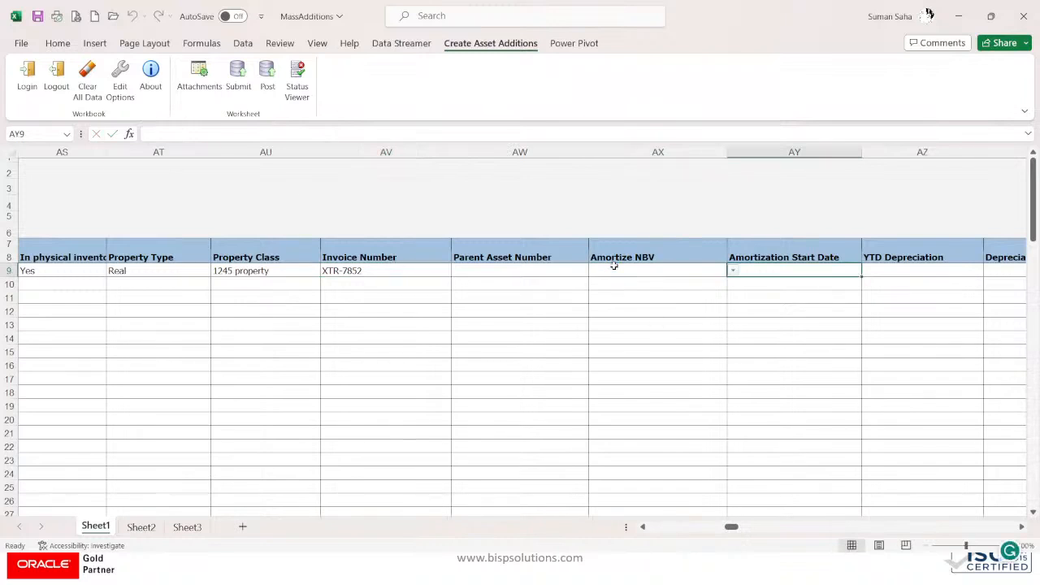
Step: Move right along row 9 past the life and depreciation limit fields
key(Right)
key(Right)
key(Right)
key(Right)
key(Right)
key(Right)
key(Right)
key(Right)
key(Right)
key(Right)
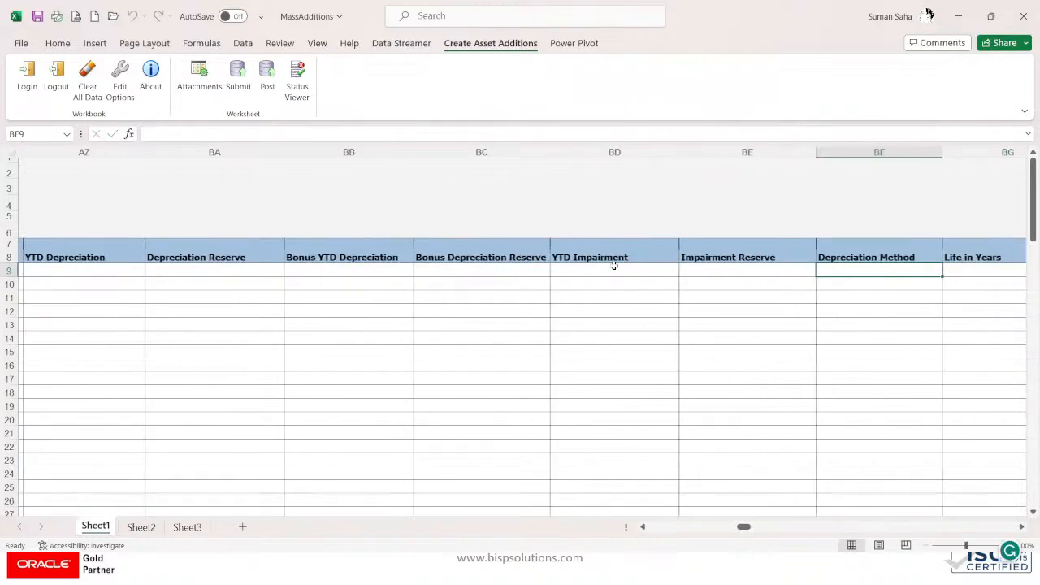
key(Right)
key(Right)
key(Right)
key(Left)
key(Left)
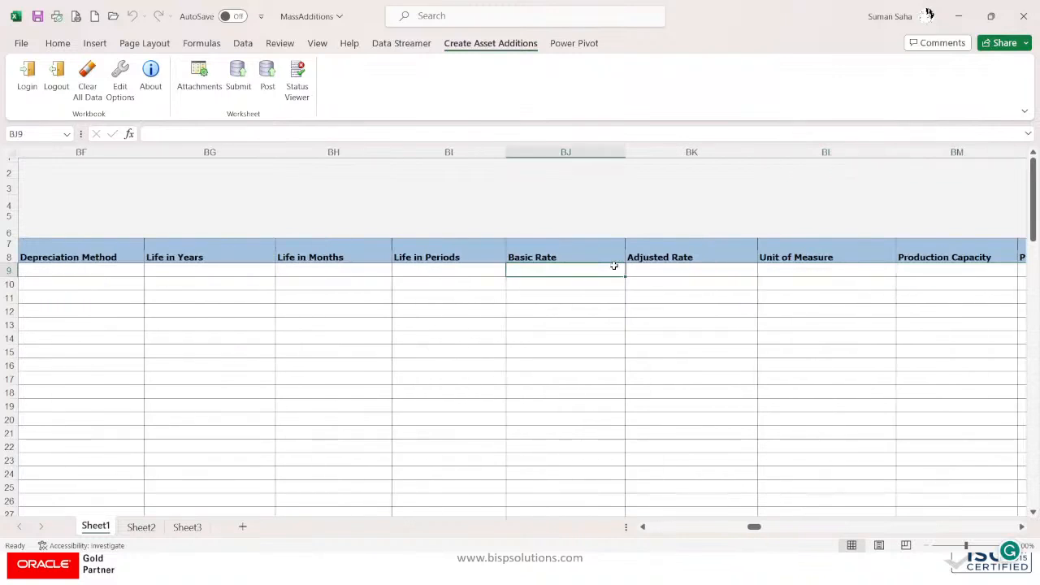
key(Left)
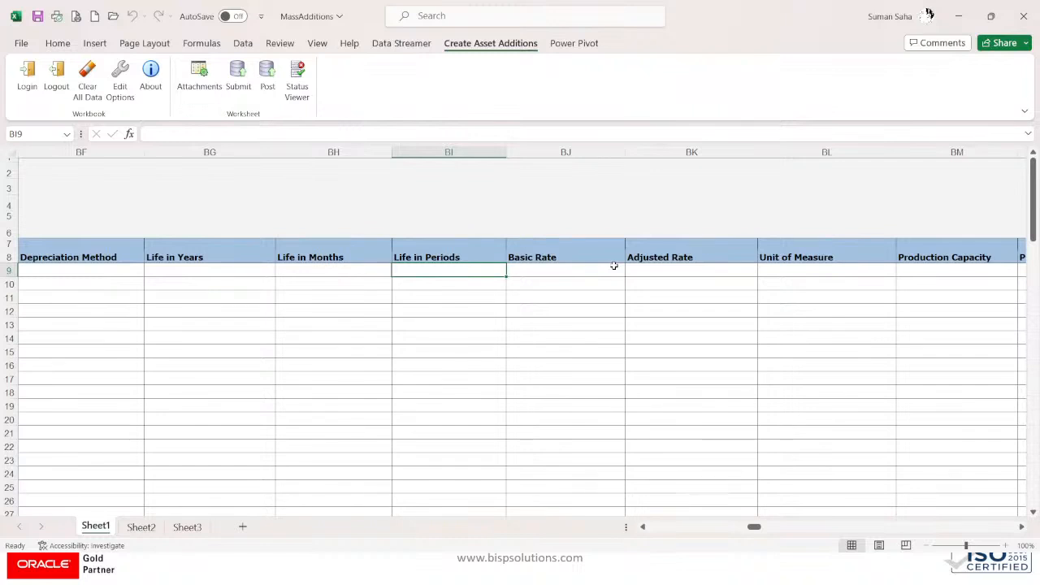
key(Right)
key(Right)
key(Right)
key(Right)
key(Right)
key(Right)
key(Right)
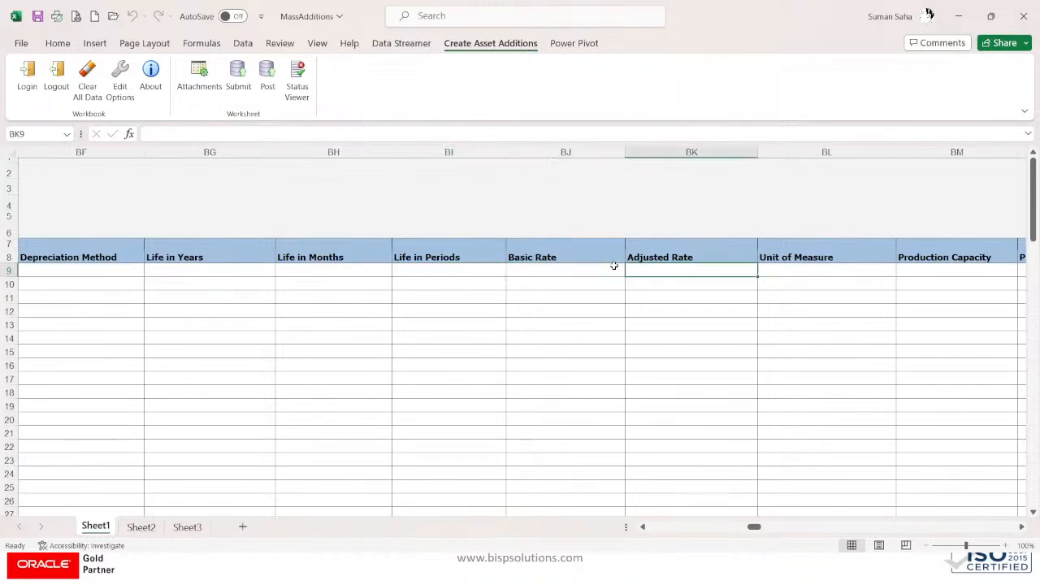
key(Right)
key(Right)
key(Right)
key(Right)
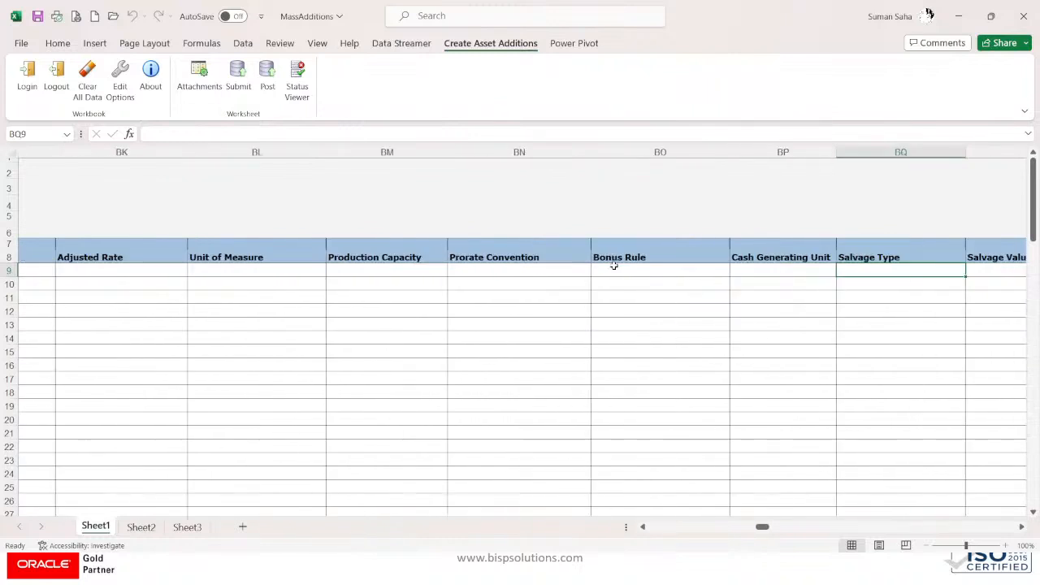
key(Right)
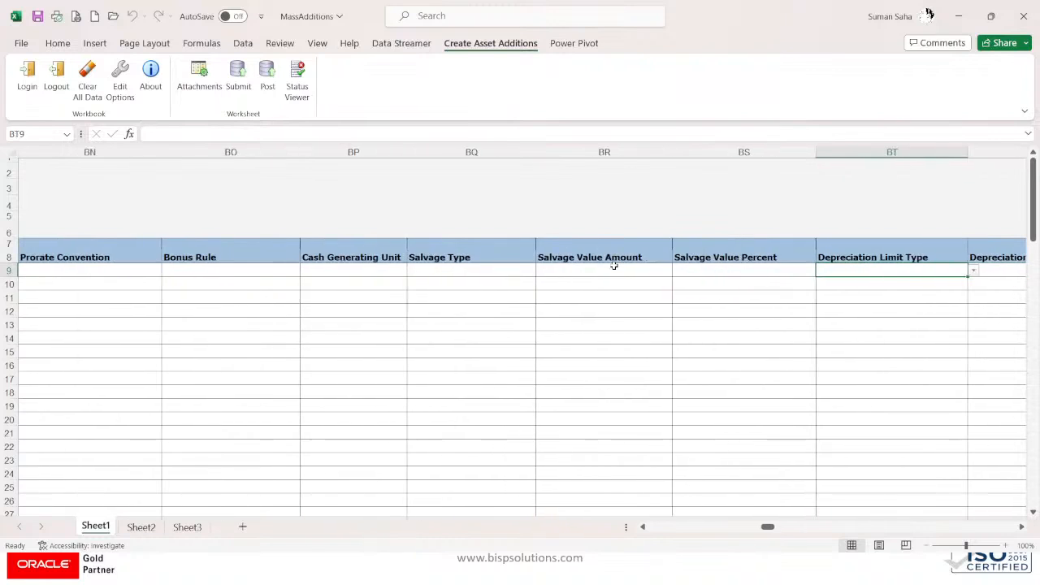
key(Right)
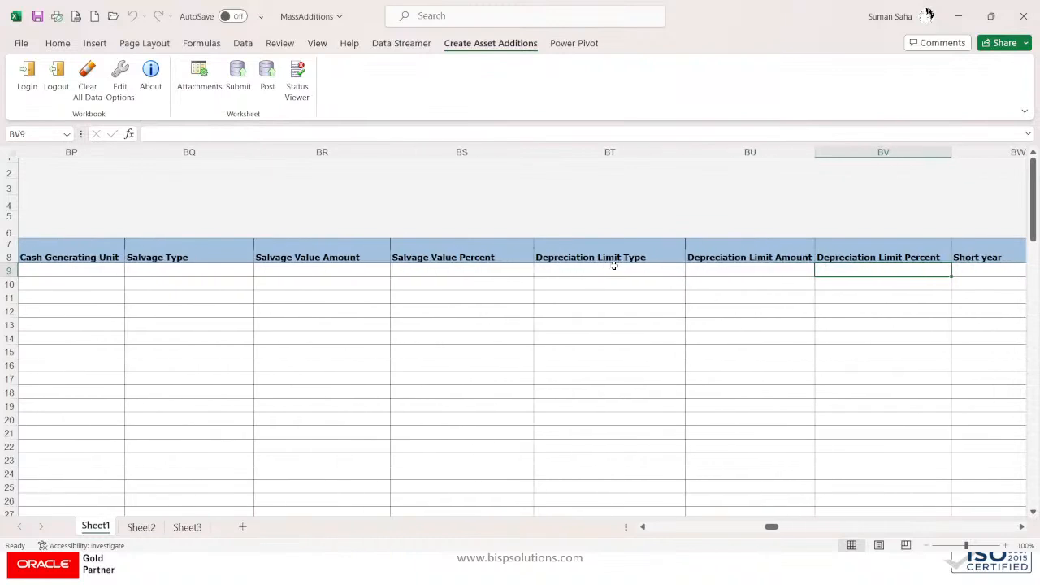
Step: Continue to the Supplier columns and select row 9's Supplier Name cell
key(Right)
key(Right)
key(Right)
key(Right)
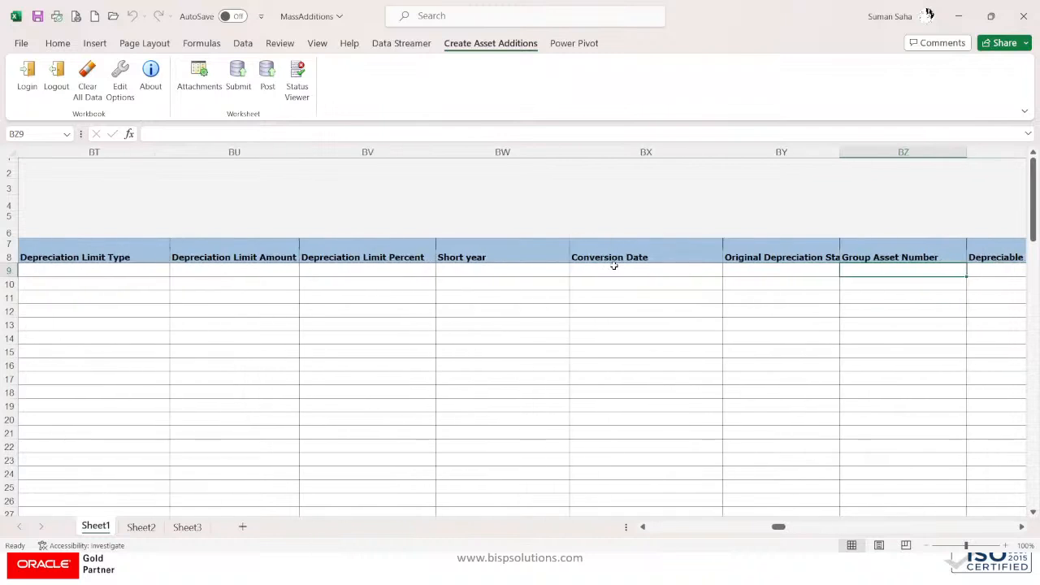
key(Right)
key(Right)
key(Right)
key(Right)
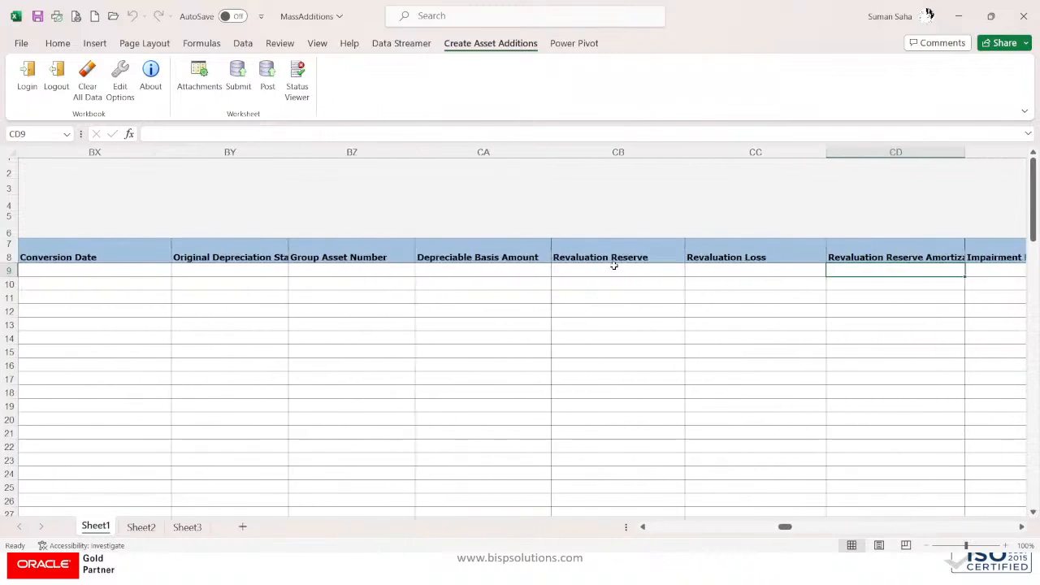
key(Right)
key(Right)
key(Right)
key(Right)
key(Right)
key(Right)
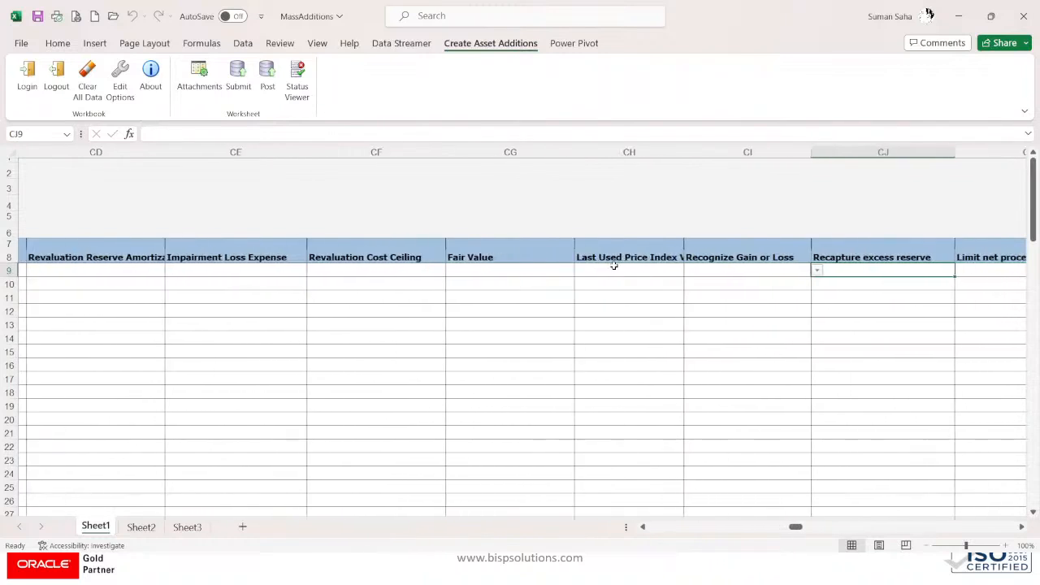
key(Right)
key(Right)
key(Right)
key(Right)
key(Right)
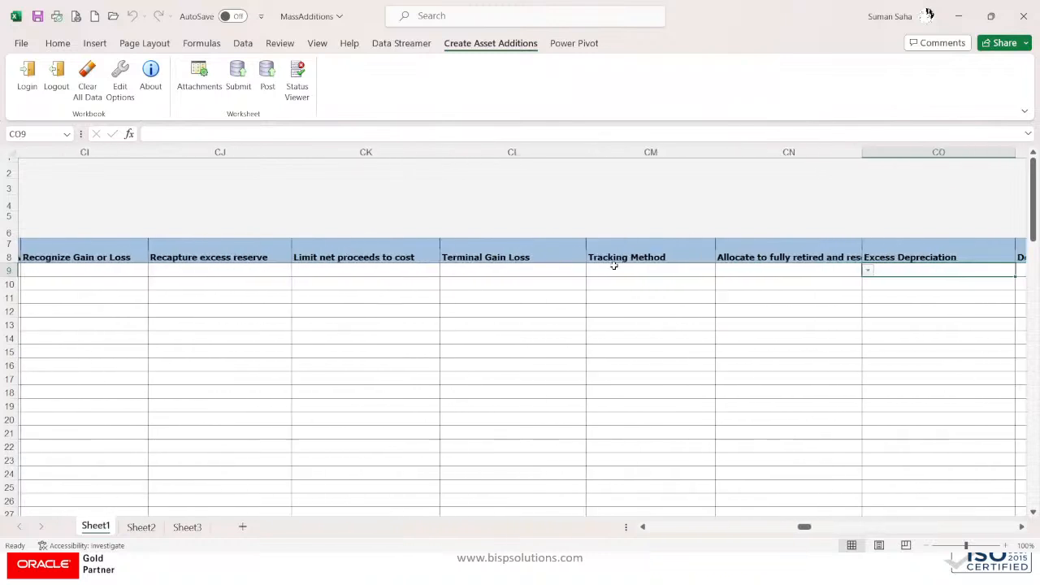
key(Right)
key(Right)
key(Right)
key(Right)
key(Right)
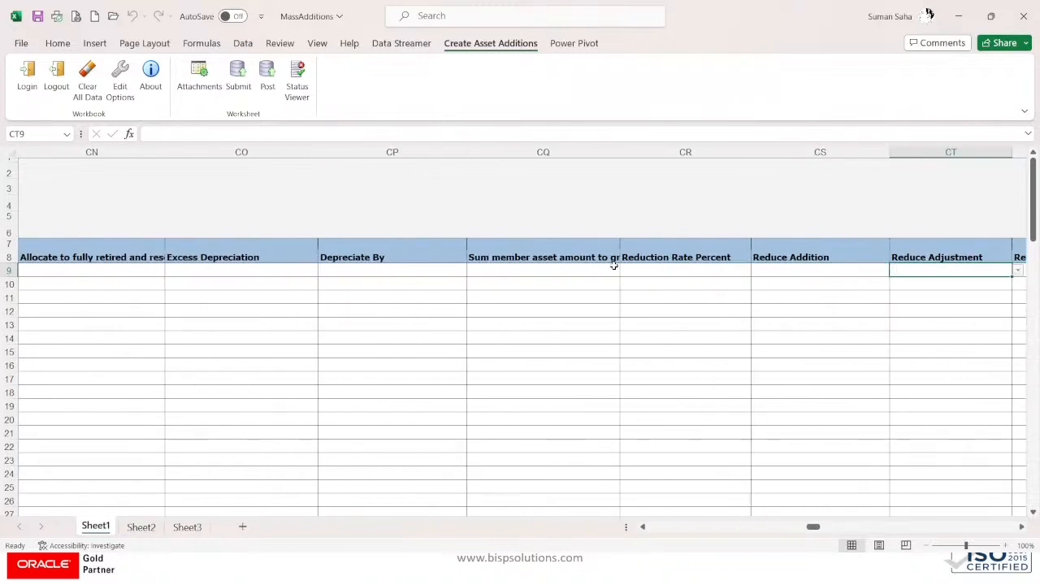
key(Right)
key(Right)
key(Right)
key(Right)
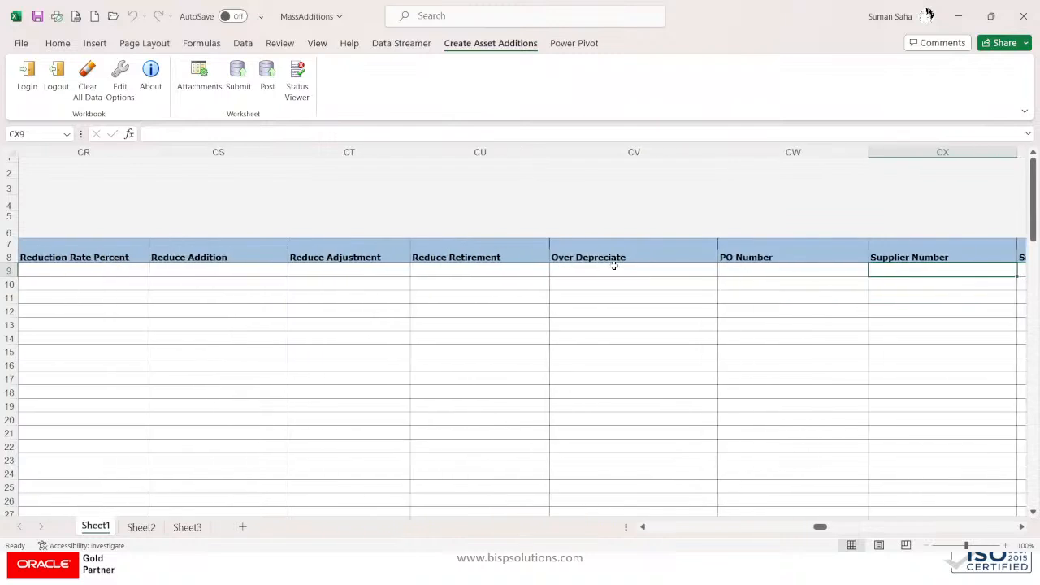
key(Right)
key(Right)
key(Left)
key(Left)
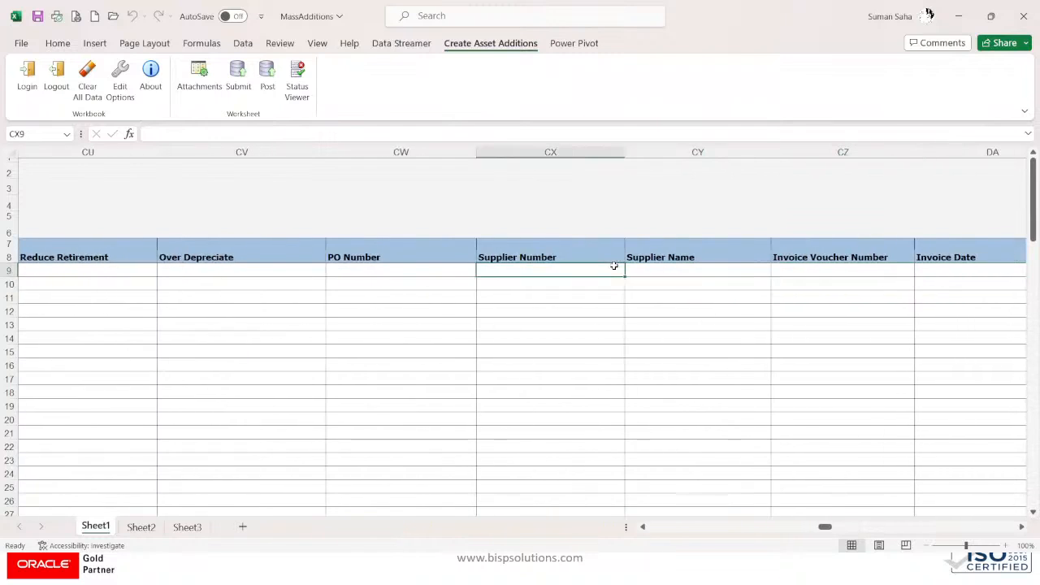
click(650, 268)
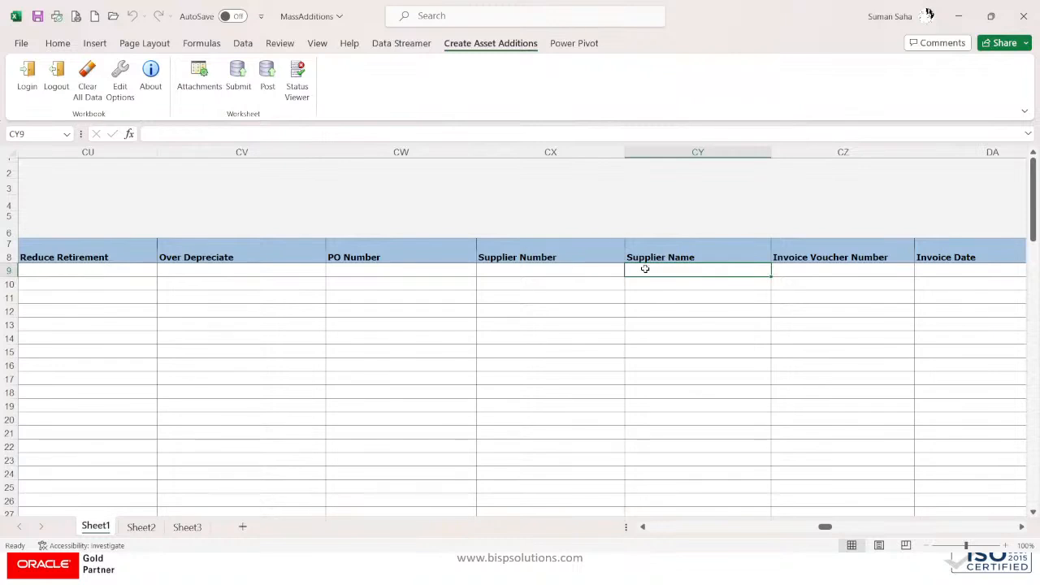
Step: Search suppliers for 'DEL' and fill row 9 with supplier 1255 Dell Inc
double_click(644, 268)
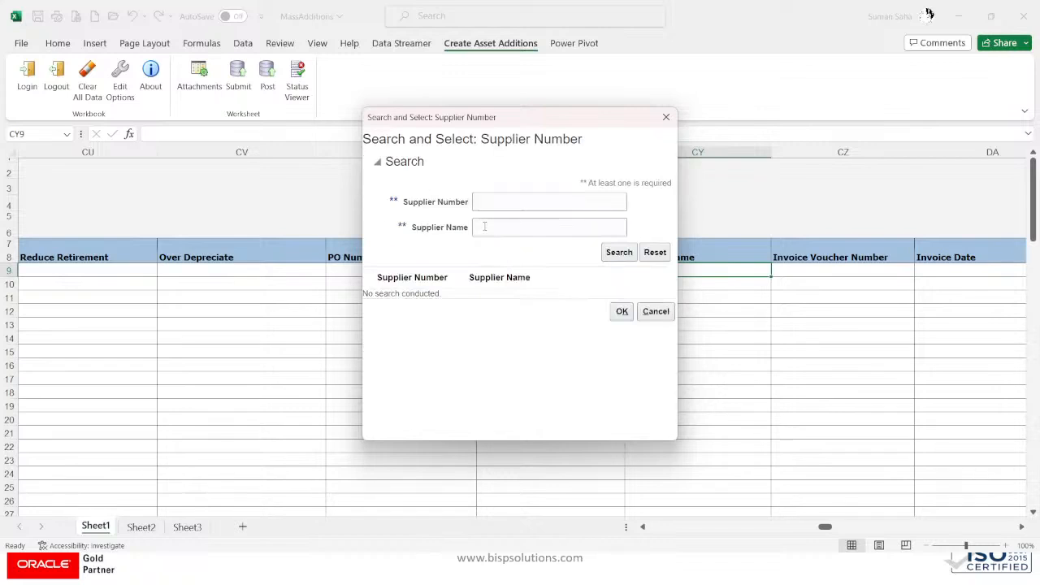
click(484, 227)
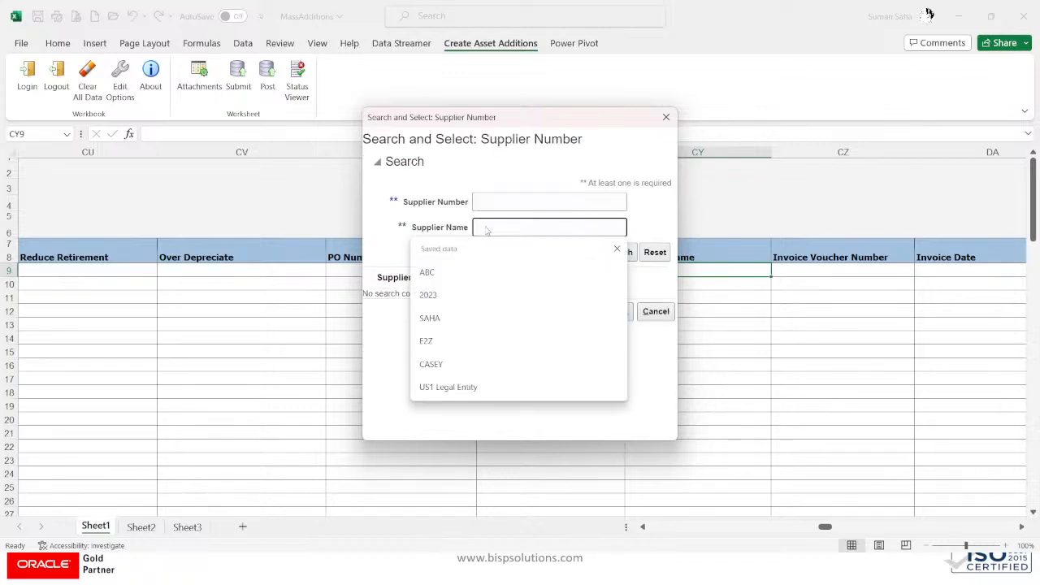
text(DELL)
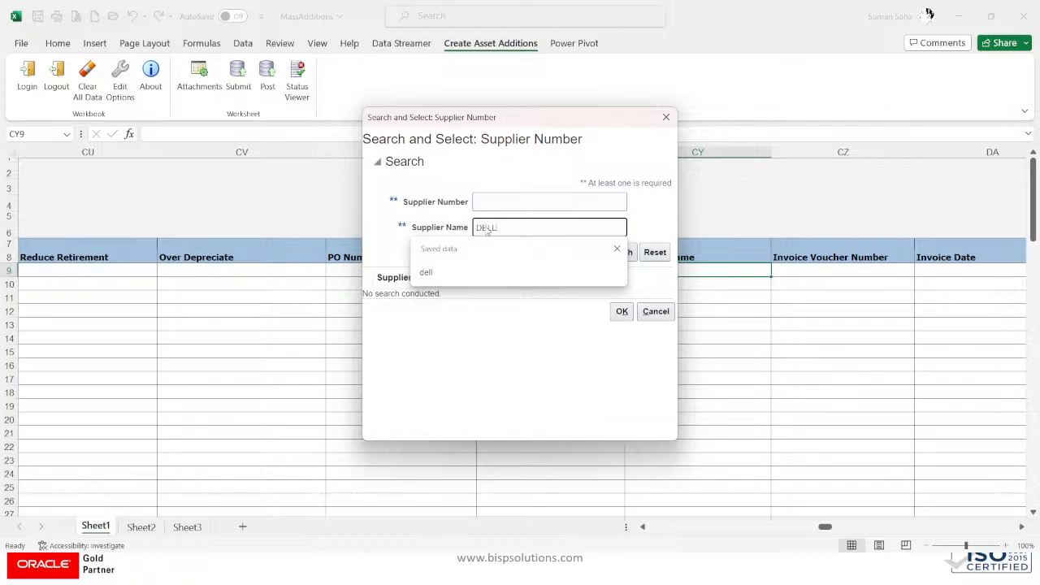
key(Return)
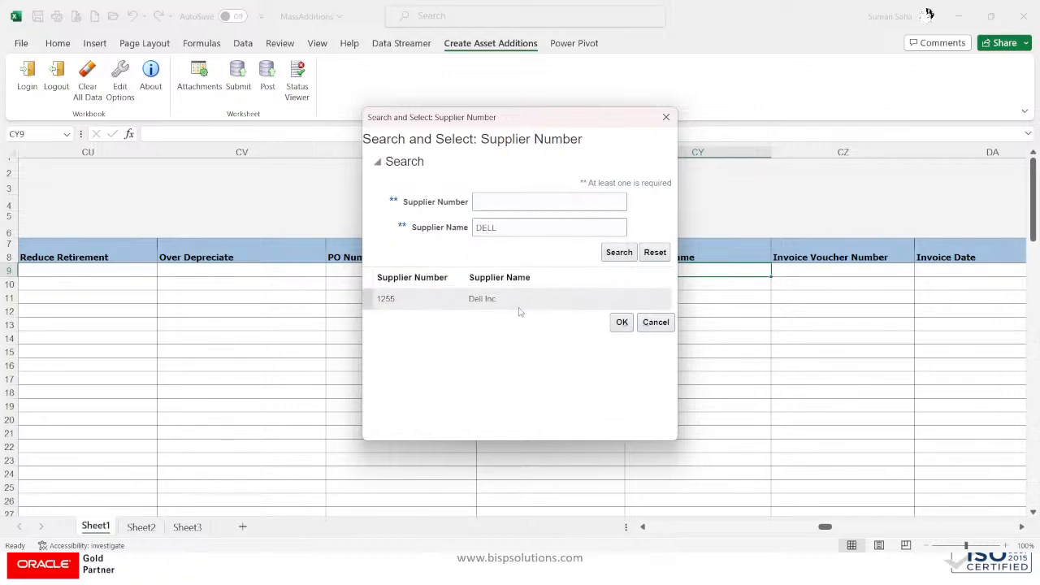
click(622, 322)
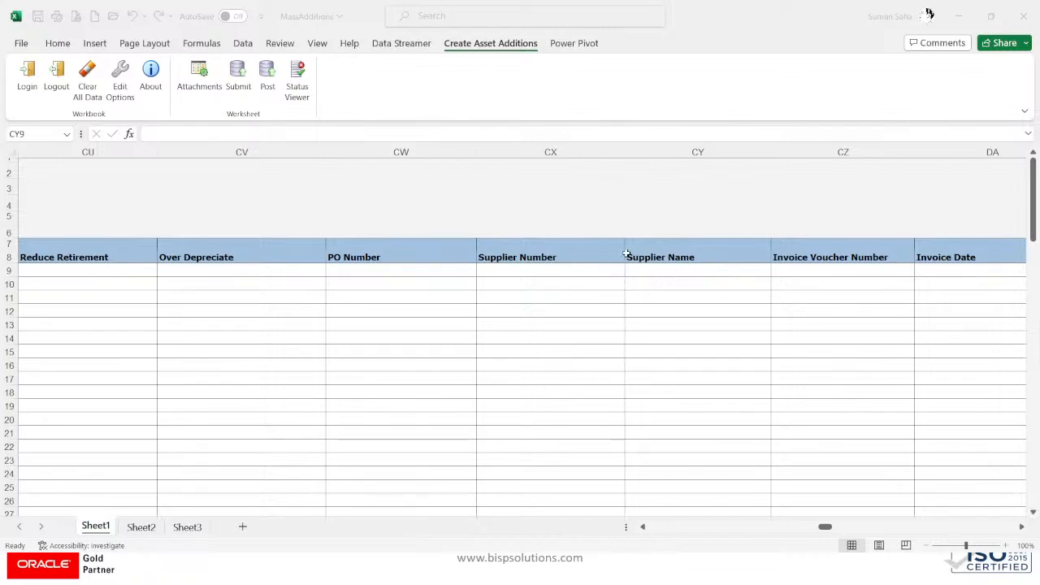
text(1255Dell Inc.)
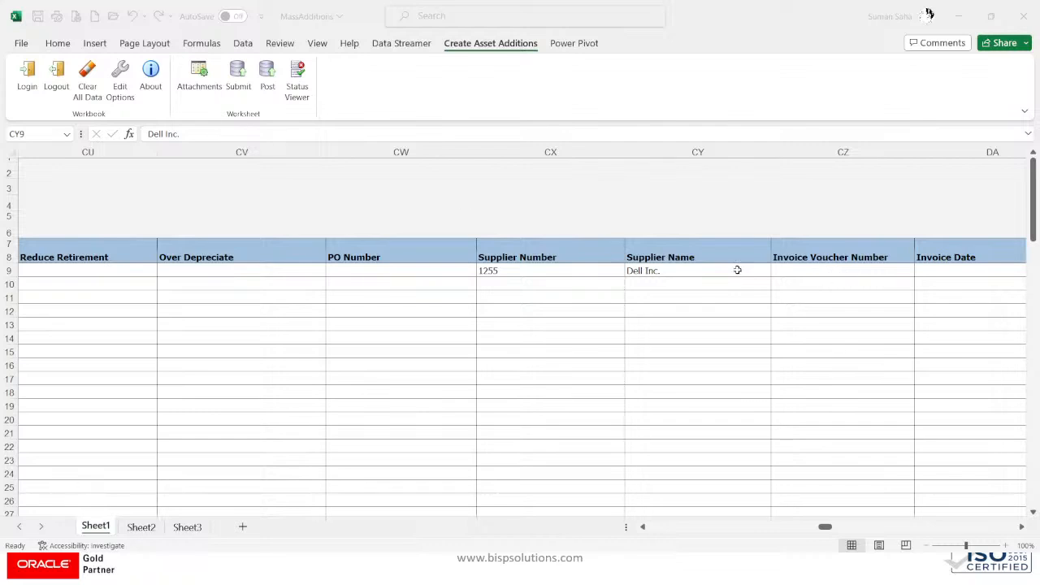
click(800, 271)
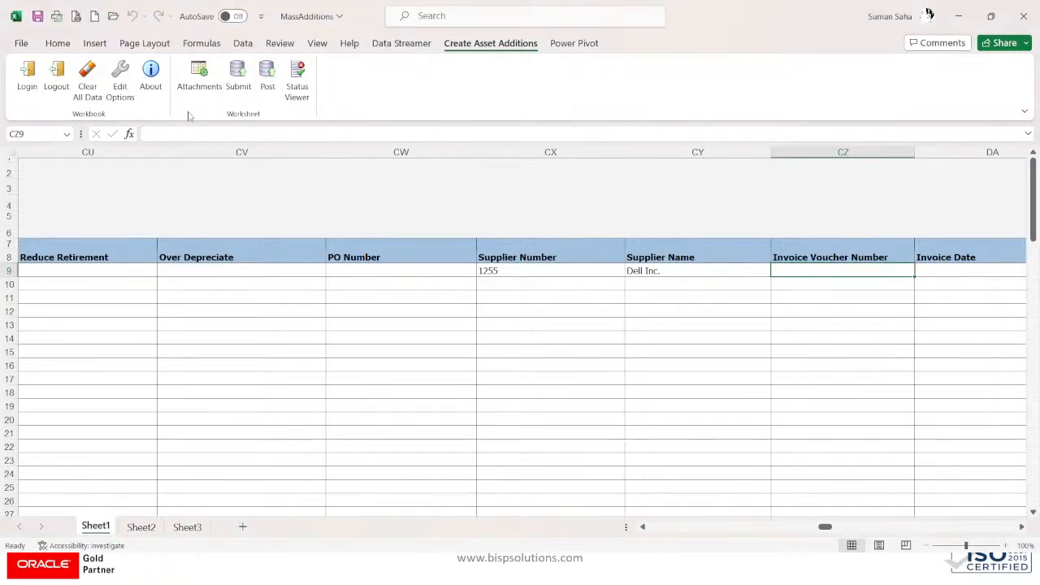
Step: Paste voucher number XTR-7852 and enter invoice date 01-08-2023
click(162, 133)
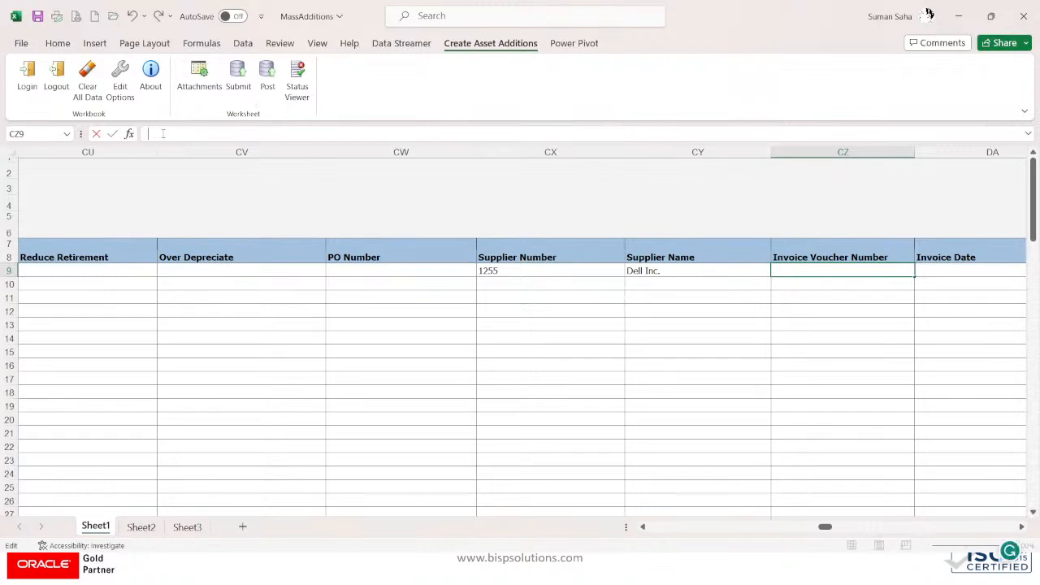
text(XTR-7852)
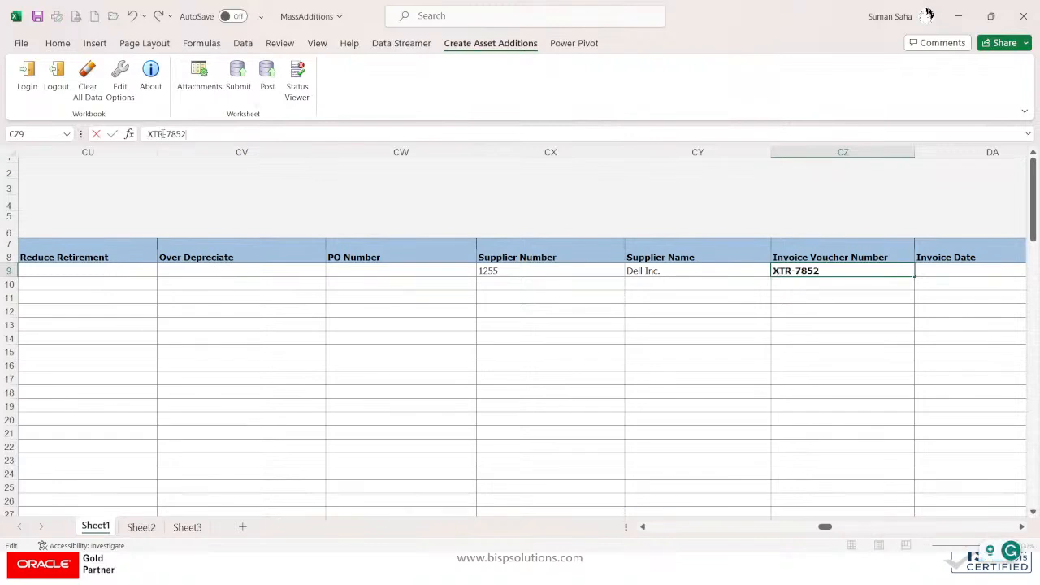
key(Tab)
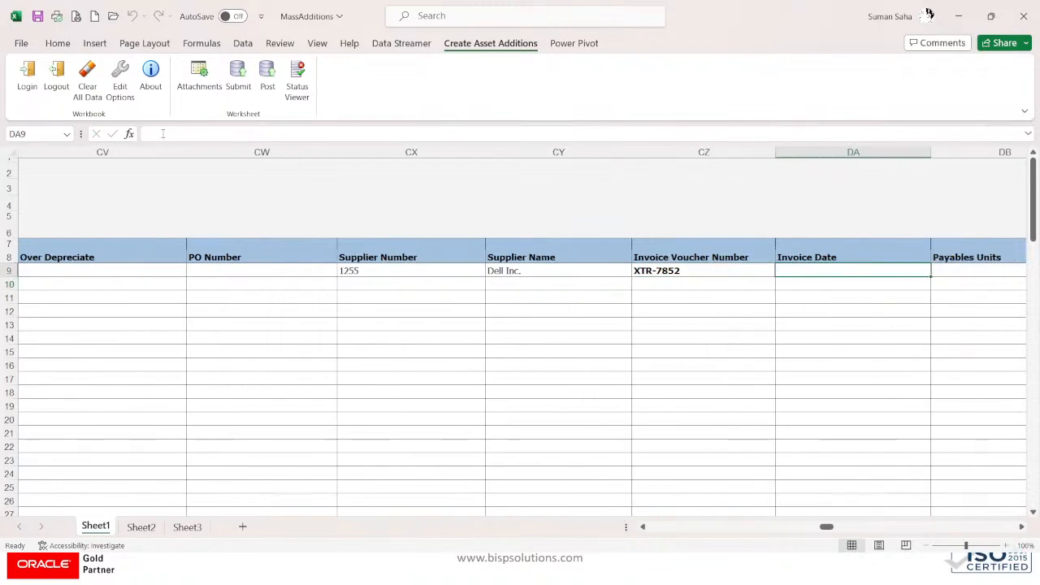
text(01-08-2023)
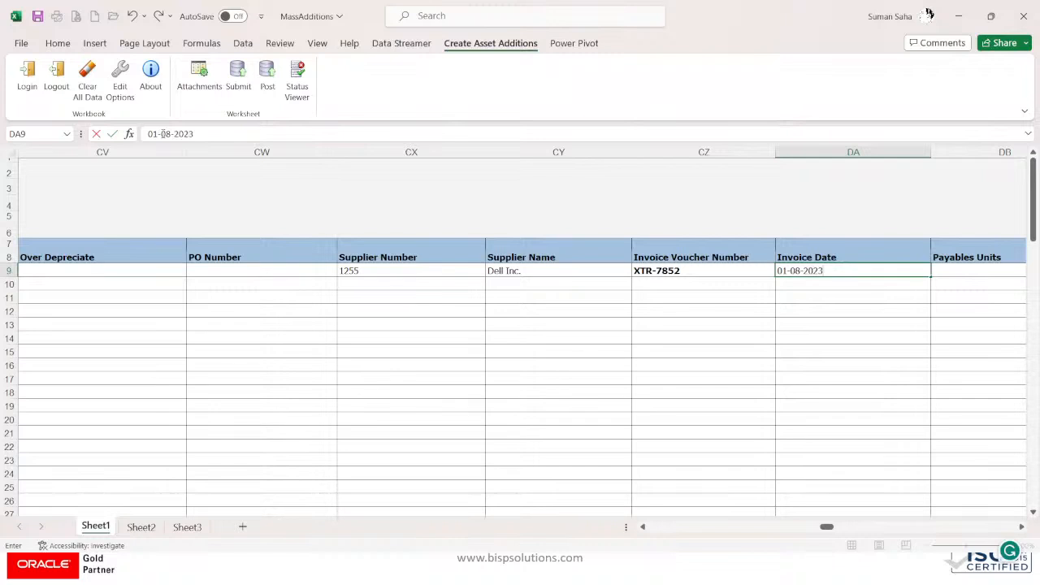
key(Return)
Step: Set invoice line number 1 and invoice line type ITEM
key(Up)
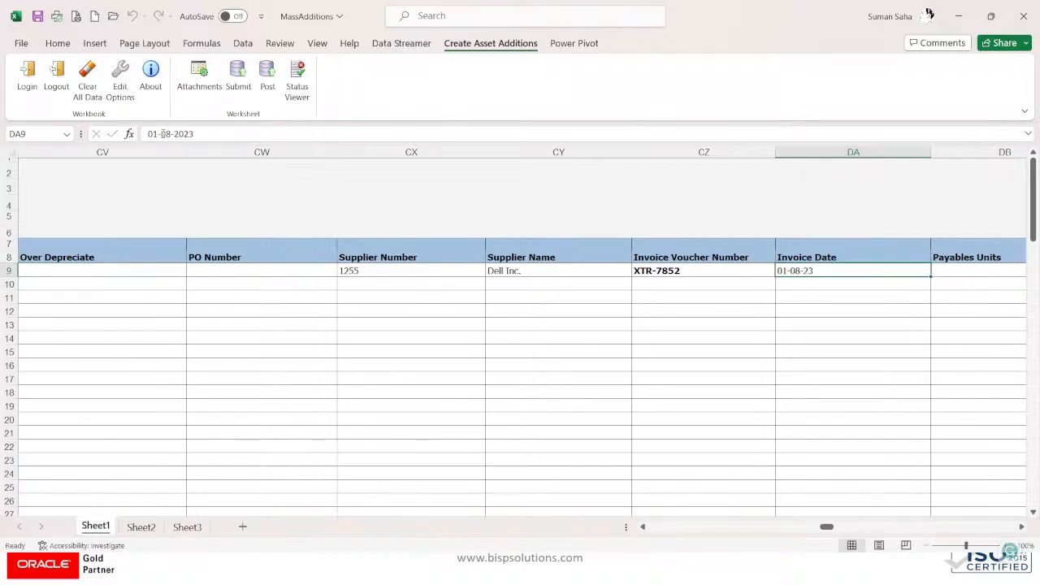
key(Right)
key(Right)
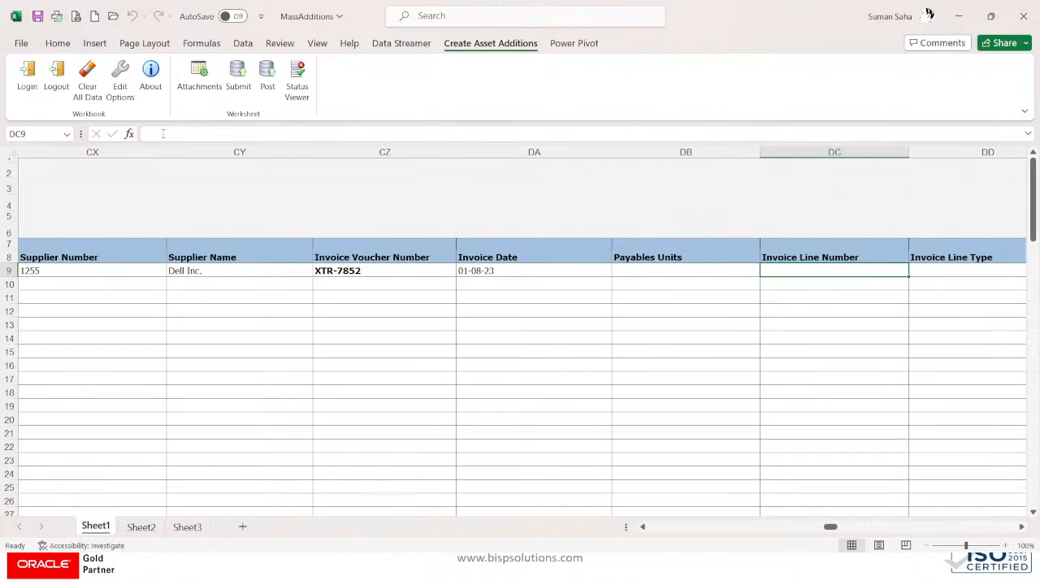
text(1)
key(Right)
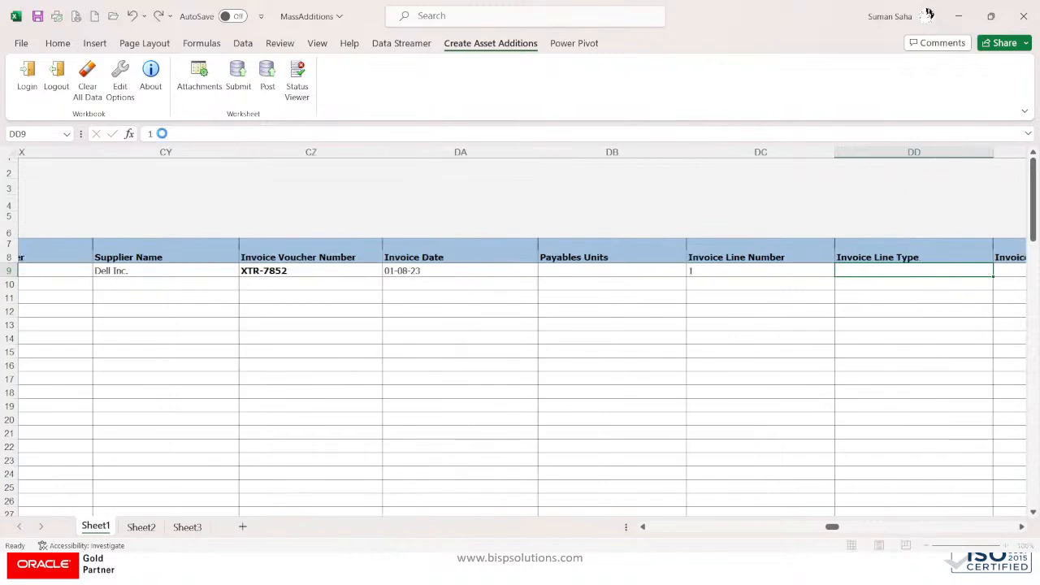
key(Left)
key(Right)
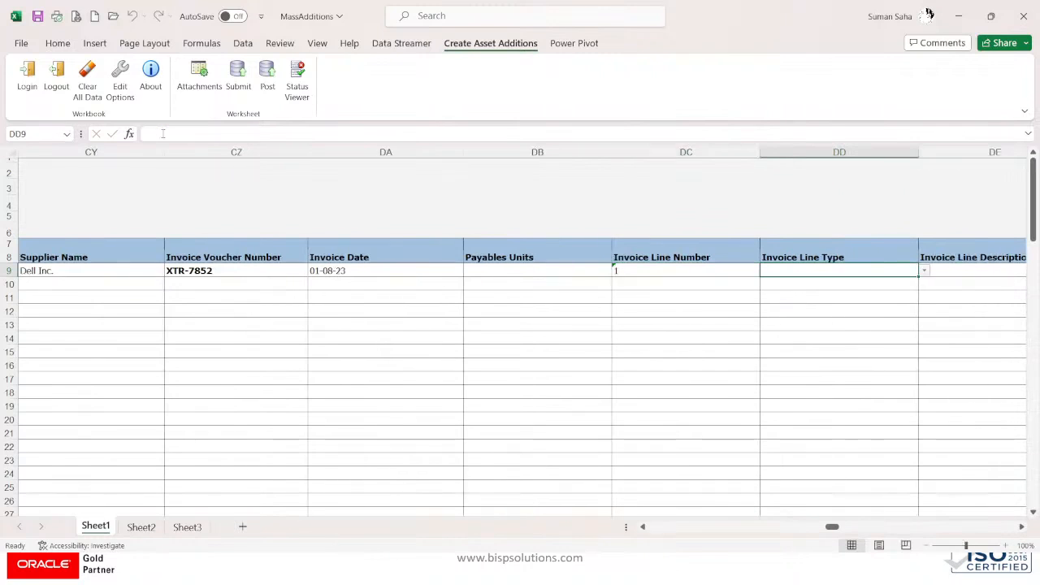
click(924, 270)
scroll(857, 316, down, 1)
click(854, 310)
Step: Enter 'WINDOW SERVER' as the invoice line description
click(957, 270)
key(Right)
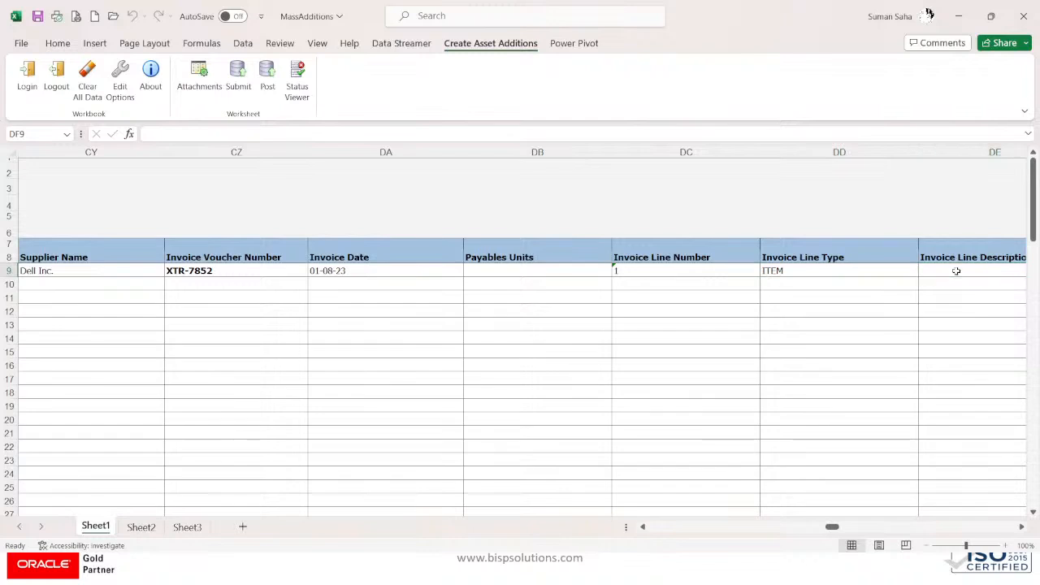
key(Left)
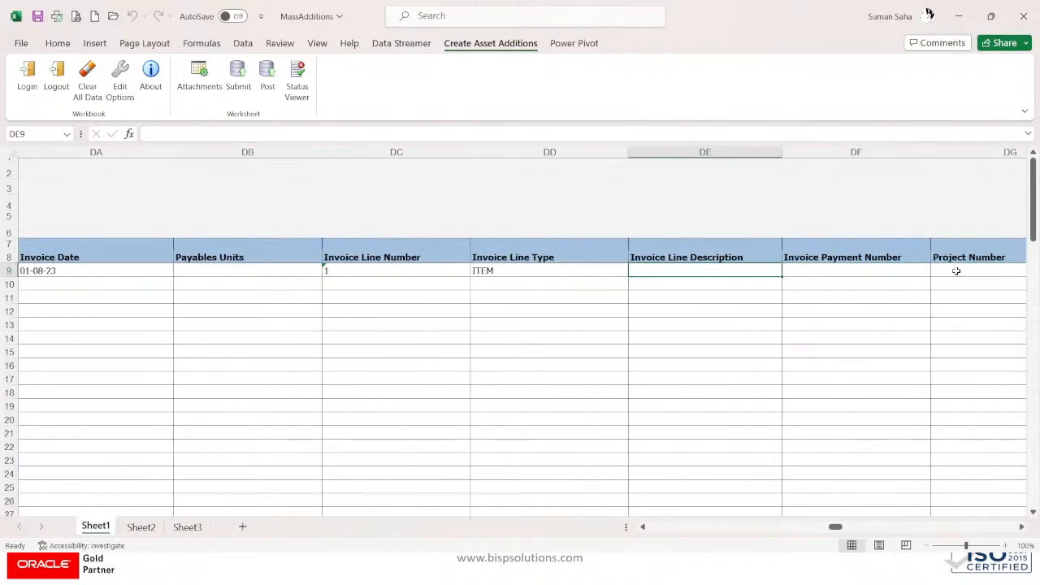
text(SERVER)
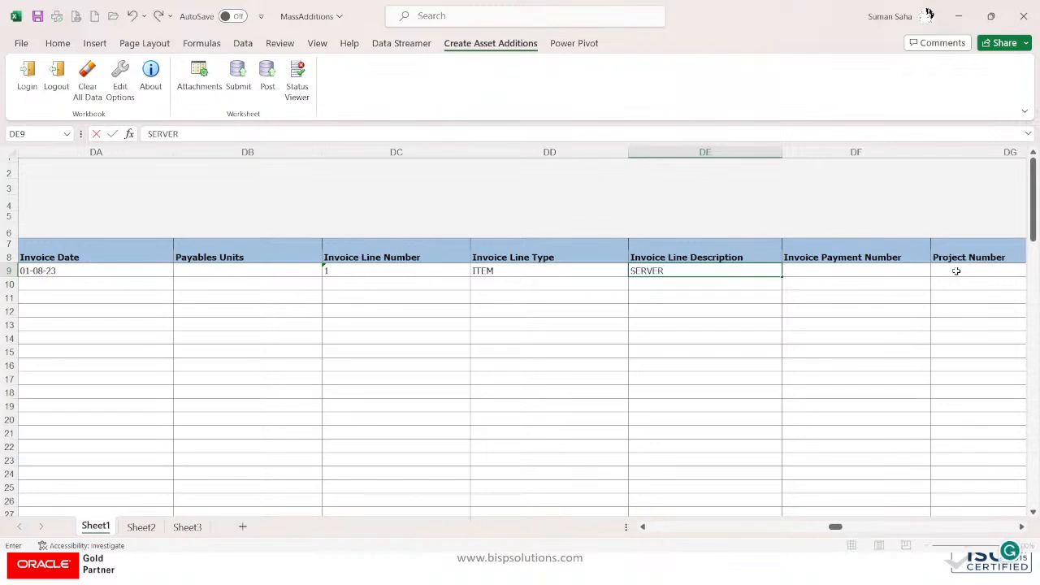
key(BackSpace)
key(BackSpace)
key(BackSpace)
key(BackSpace)
key(BackSpace)
key(BackSpace)
text(WI)
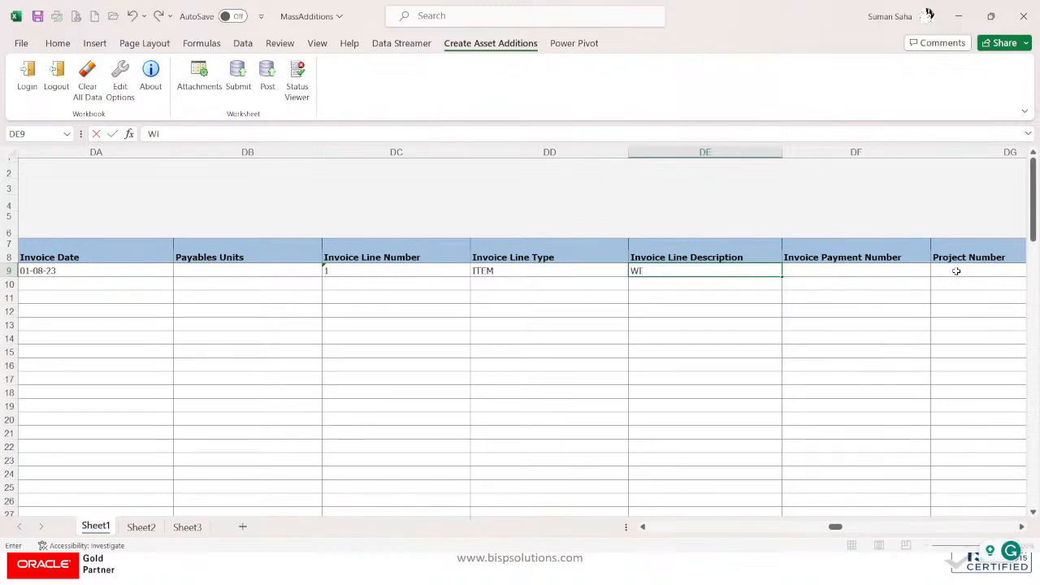
text(NDOW)
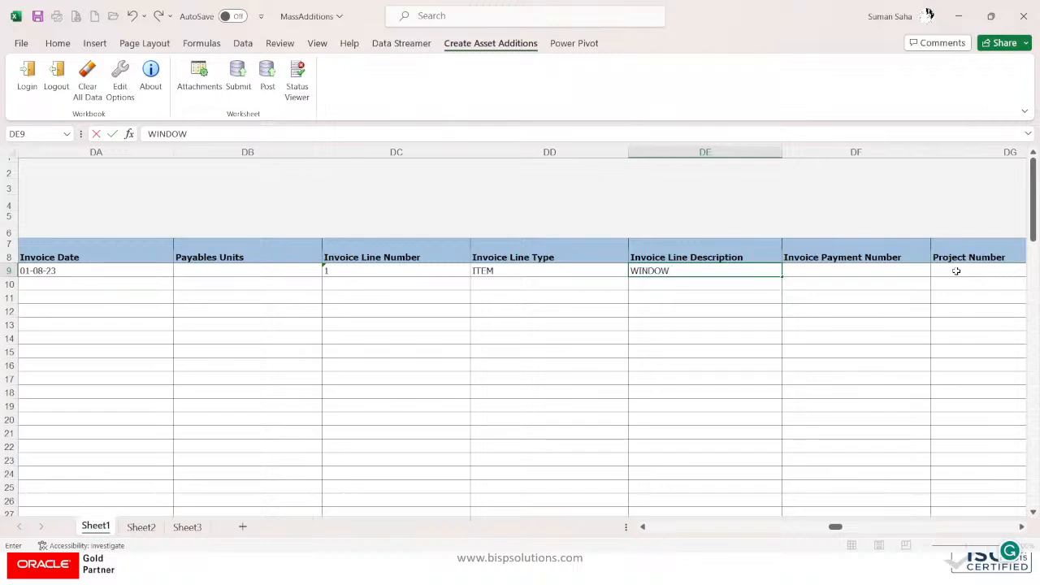
text( SERVER)
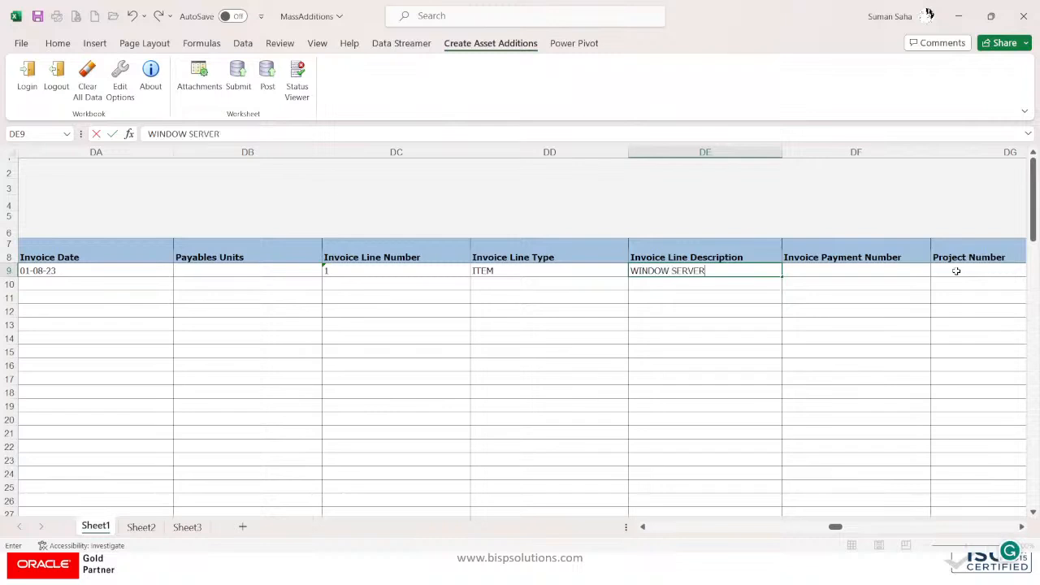
key(Tab)
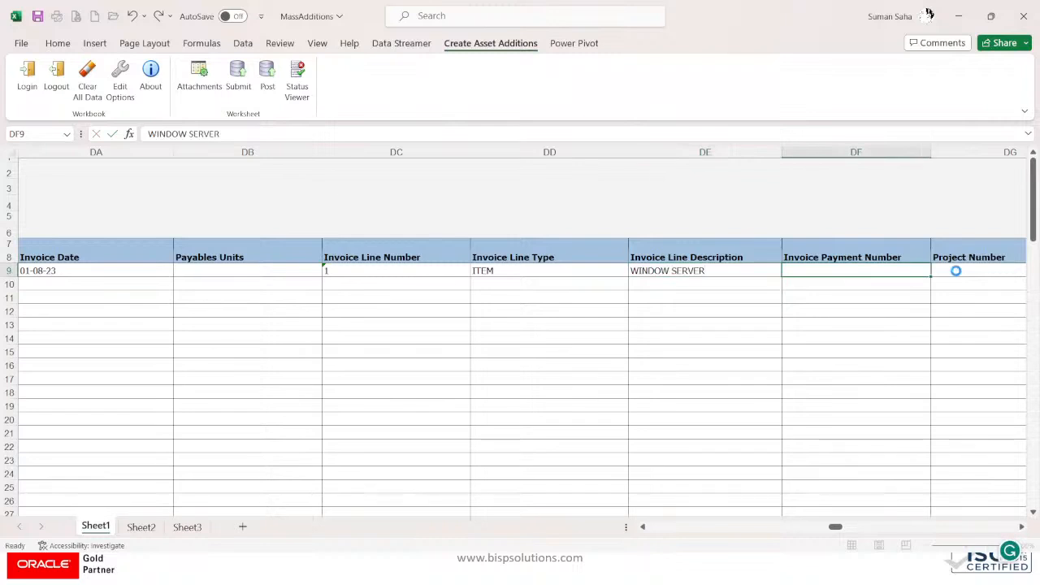
key(Tab)
key(Tab)
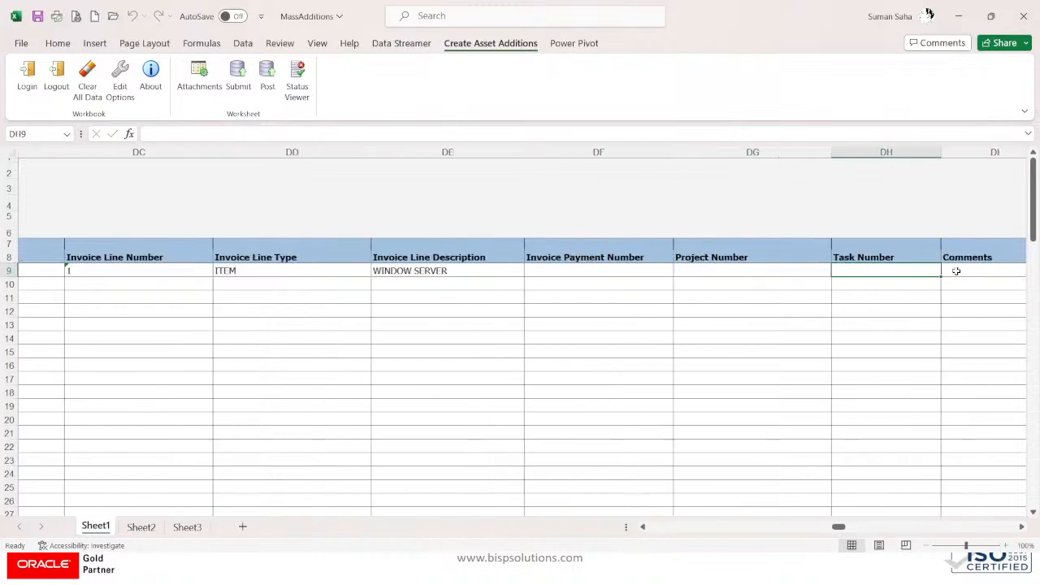
key(Right)
key(Right)
key(Right)
key(Left)
key(Left)
key(Left)
key(Left)
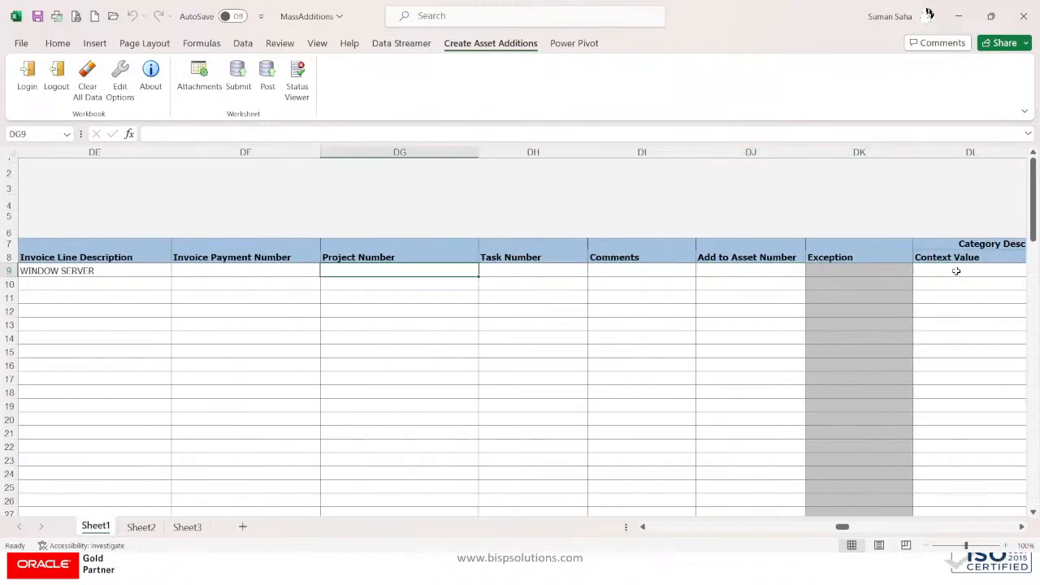
key(Left)
key(Left)
key(Left)
key(Left)
key(Left)
key(Left)
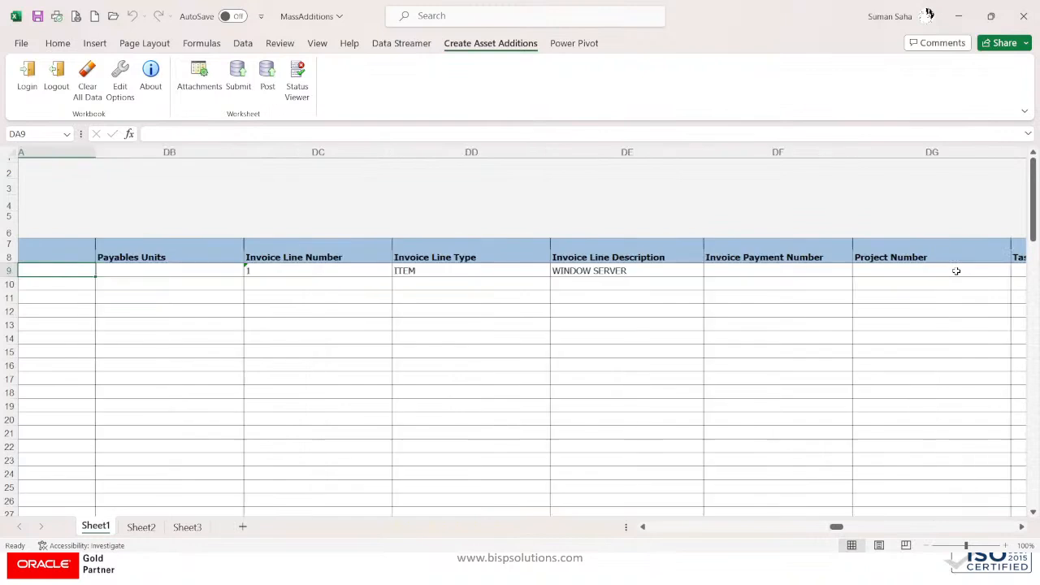
key(Left)
key(Left)
key(Left)
key(Left)
key(Left)
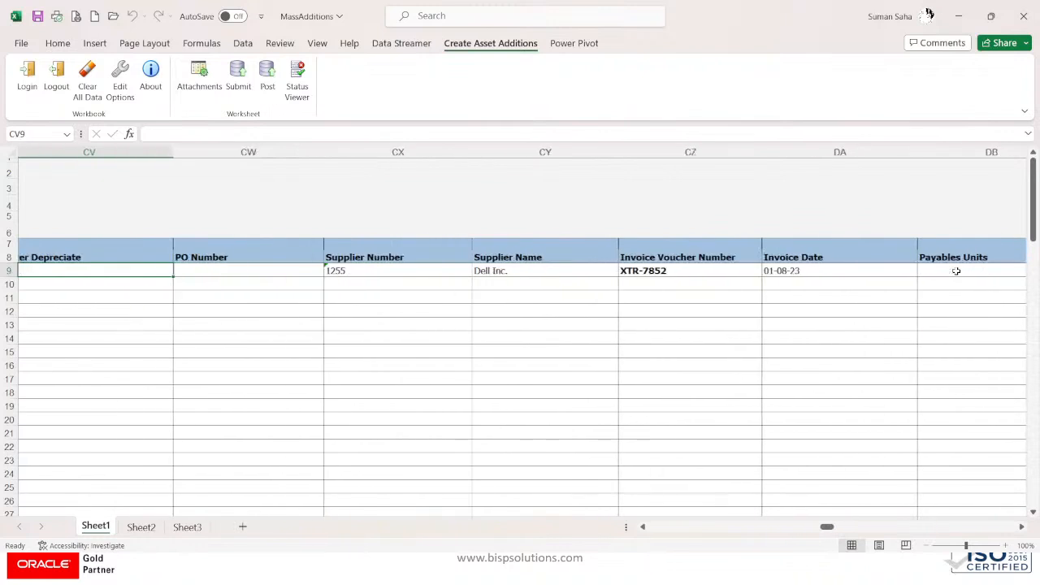
key(Left)
key(Left)
key(Left)
key(Left)
key(Left)
key(Left)
key(Left)
key(Left)
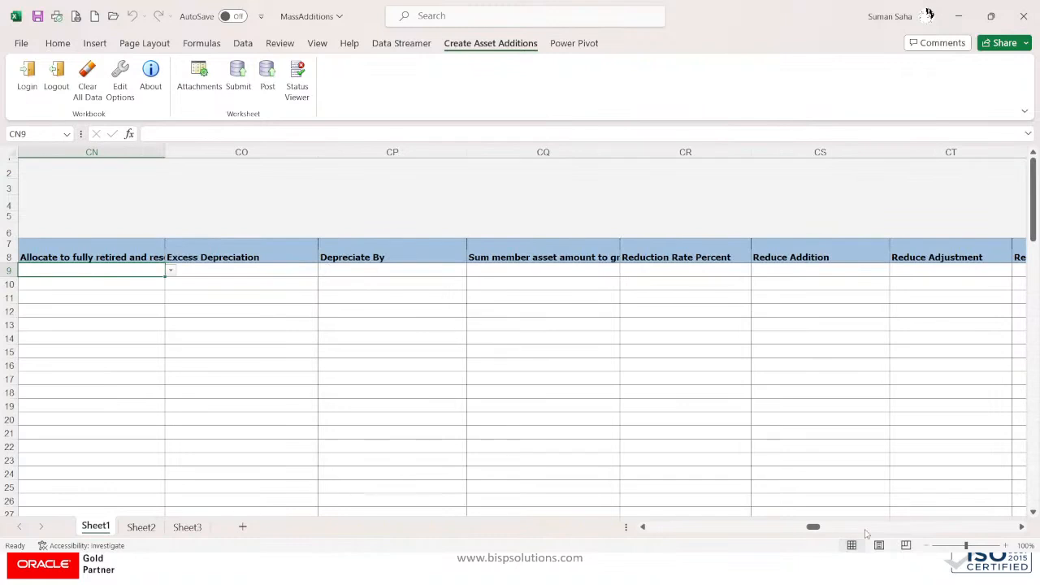
Step: Set row 9's Queue Name to Post and start posting the rows to Assets
drag(812, 527, 655, 538)
click(595, 270)
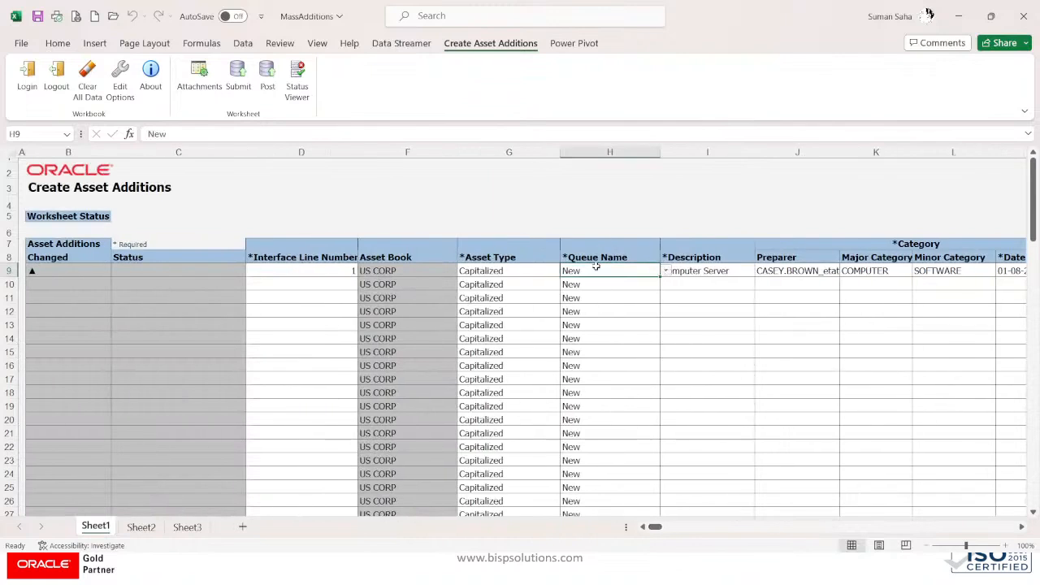
key(alt+Tab)
click(665, 270)
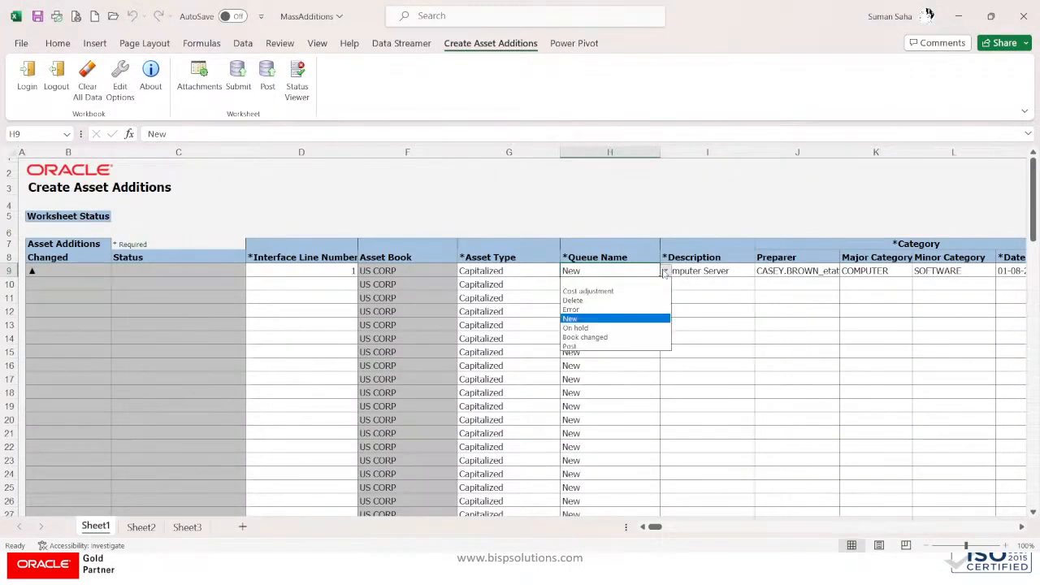
click(575, 346)
click(620, 302)
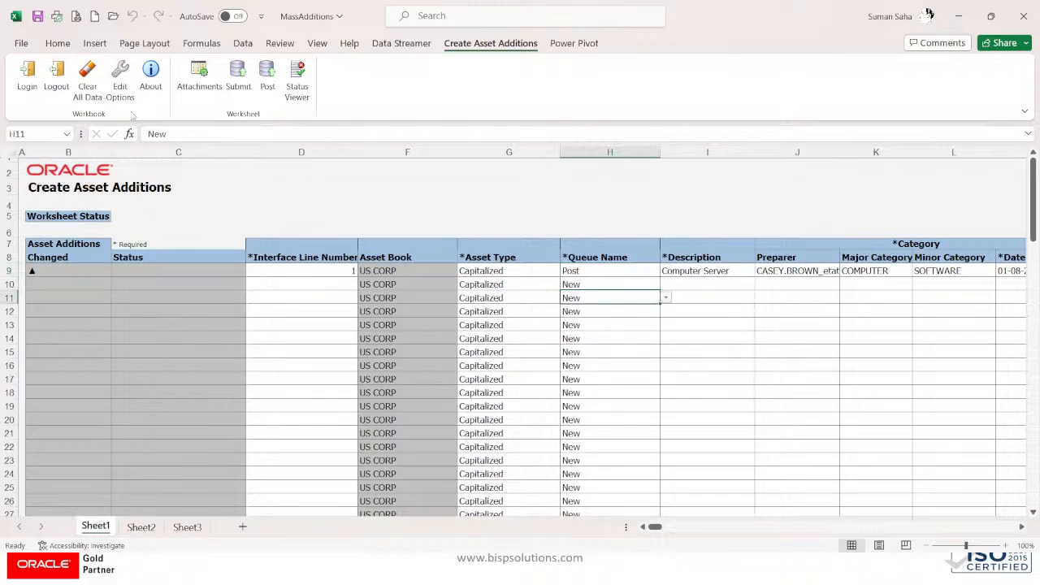
click(267, 75)
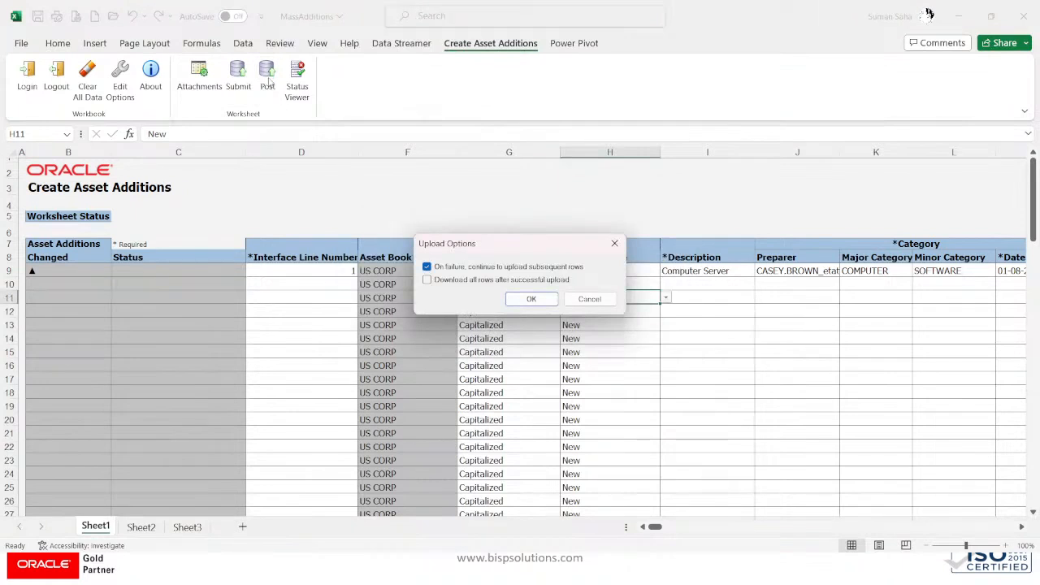
Step: Post the Computer Server row, note the submitted Post Mass Additions process ID, and return to Chrome
click(528, 299)
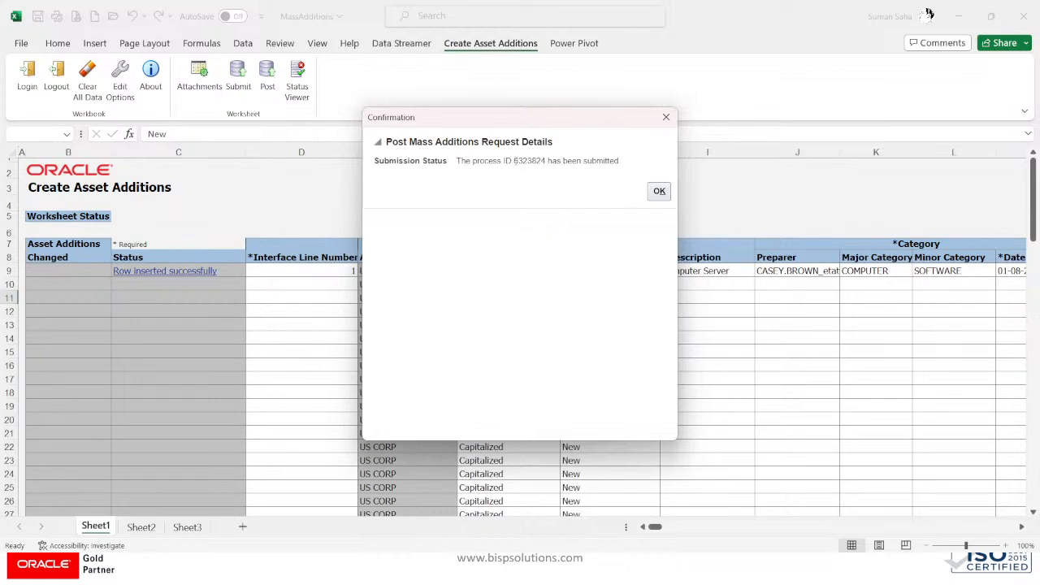
drag(534, 160, 546, 160)
click(657, 193)
key(alt+Tab)
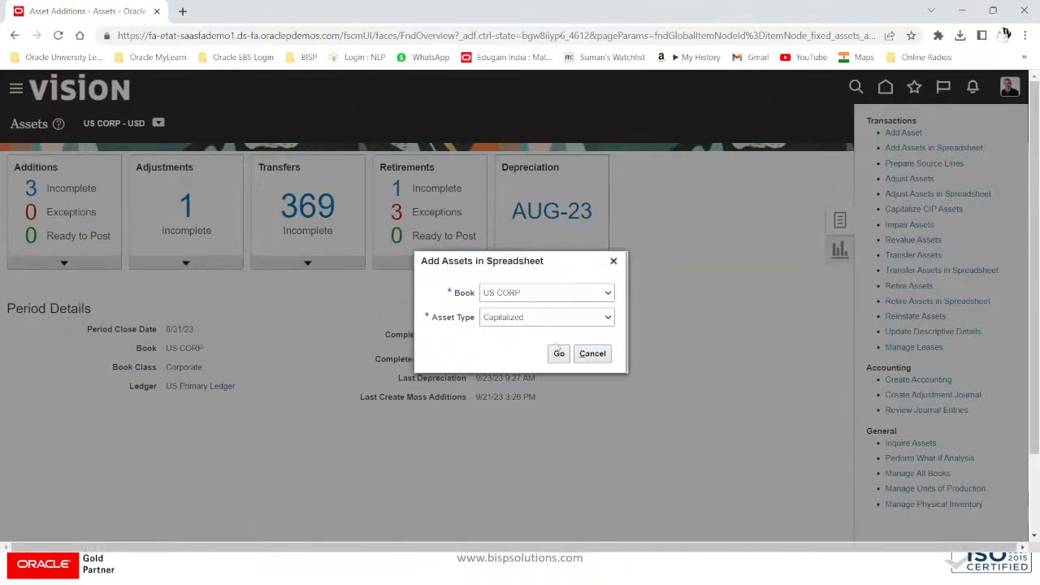
Step: Dismiss the spreadsheet prompt, open Fixed Assets > Assets from Home, and launch the asset inquiry task
click(592, 353)
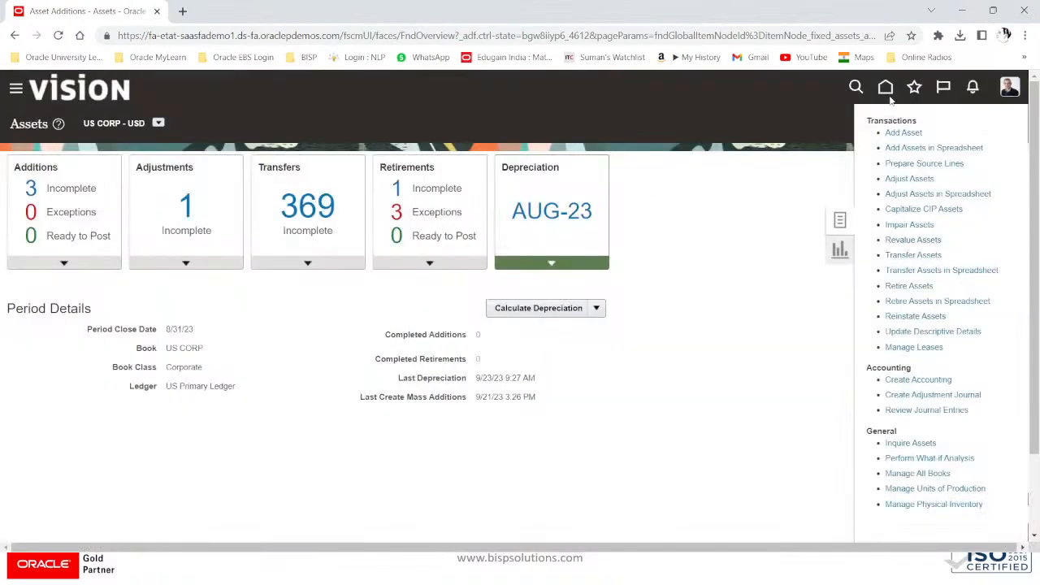
click(886, 89)
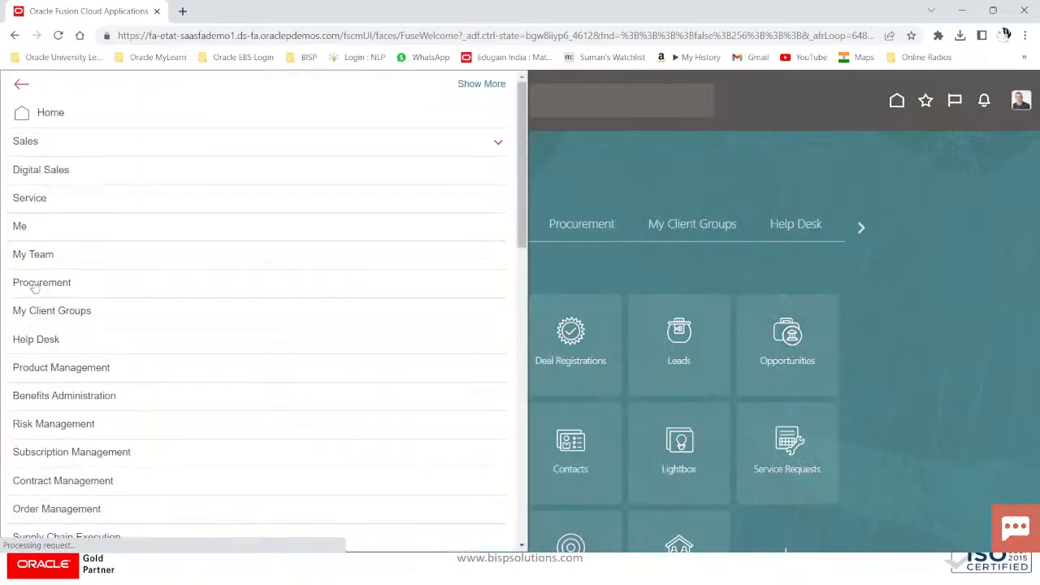
scroll(34, 286, down, 5)
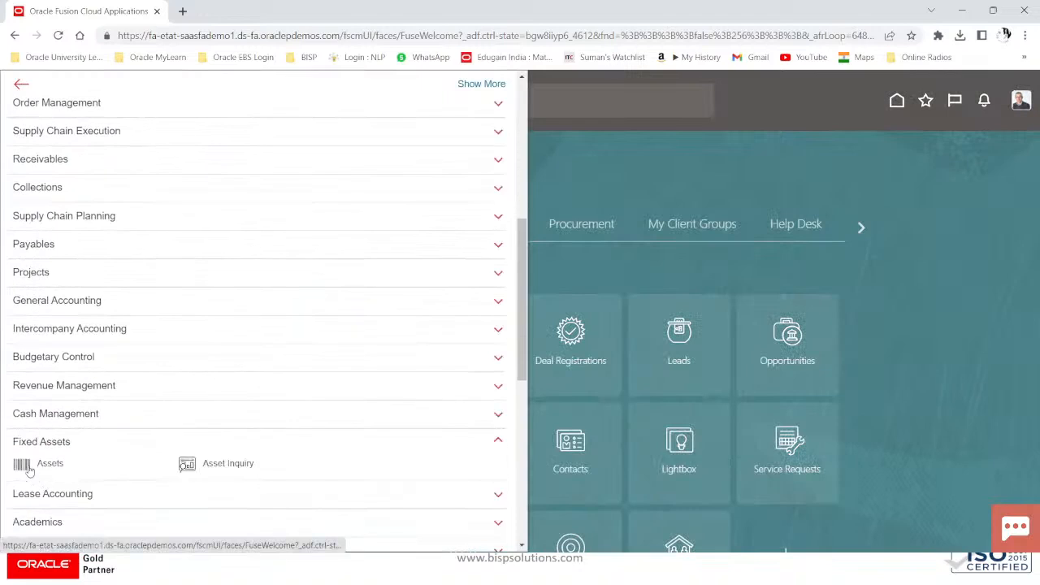
click(36, 463)
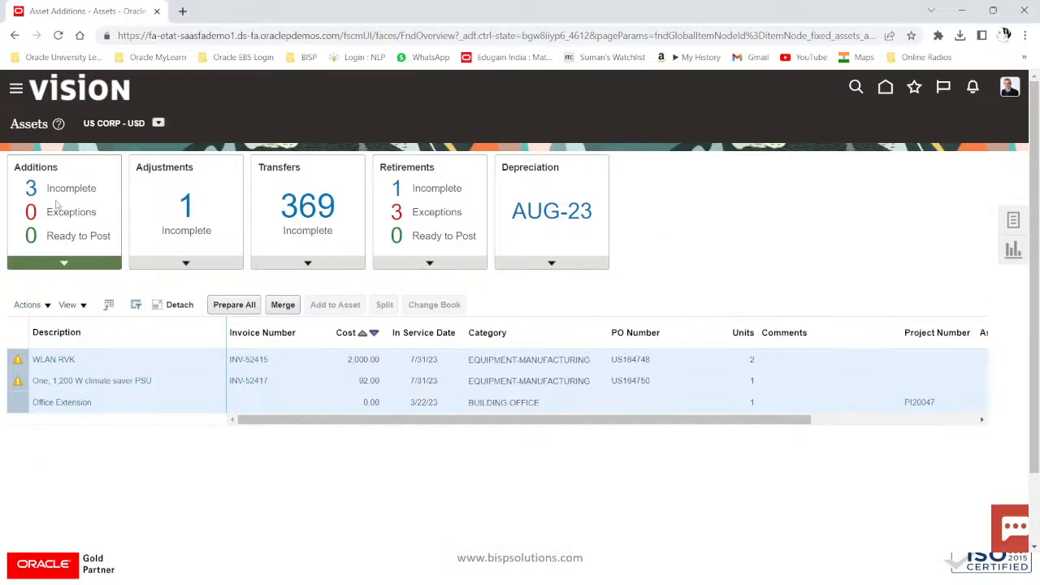
click(1012, 220)
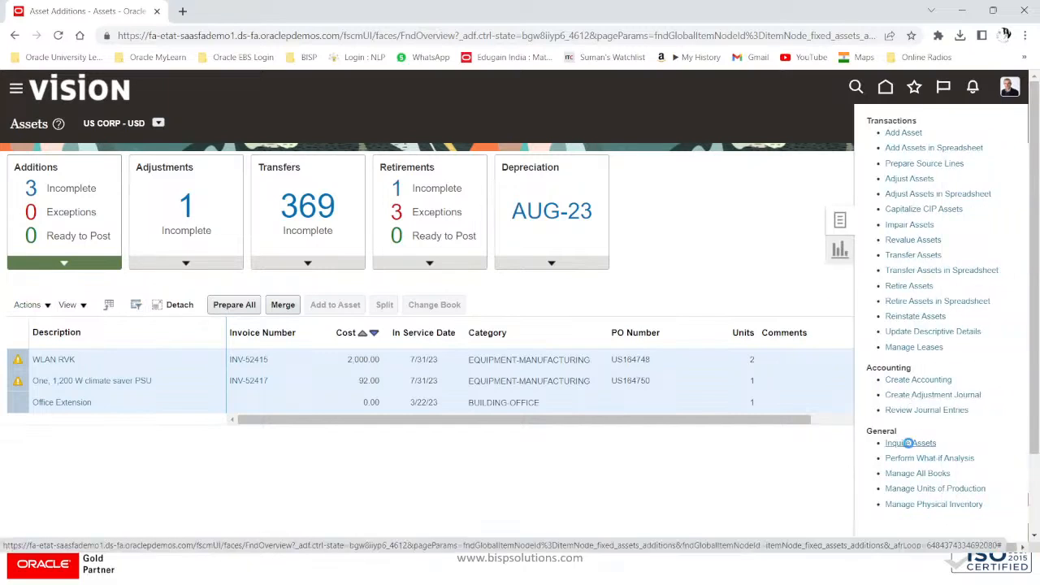
click(909, 442)
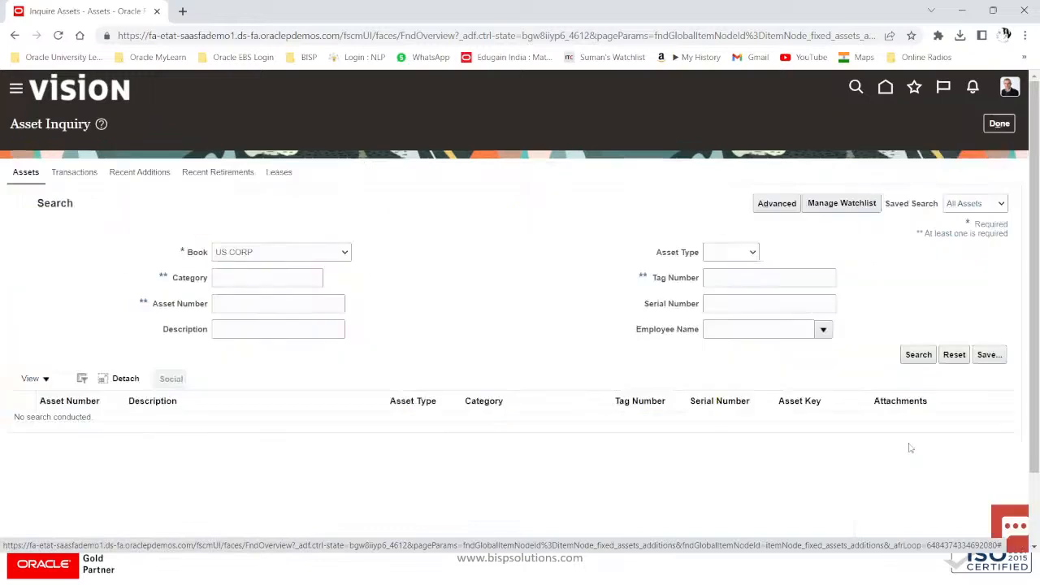
Step: Open asset 112719 from Recent Additions and review its financial details and invoice source lines
click(141, 166)
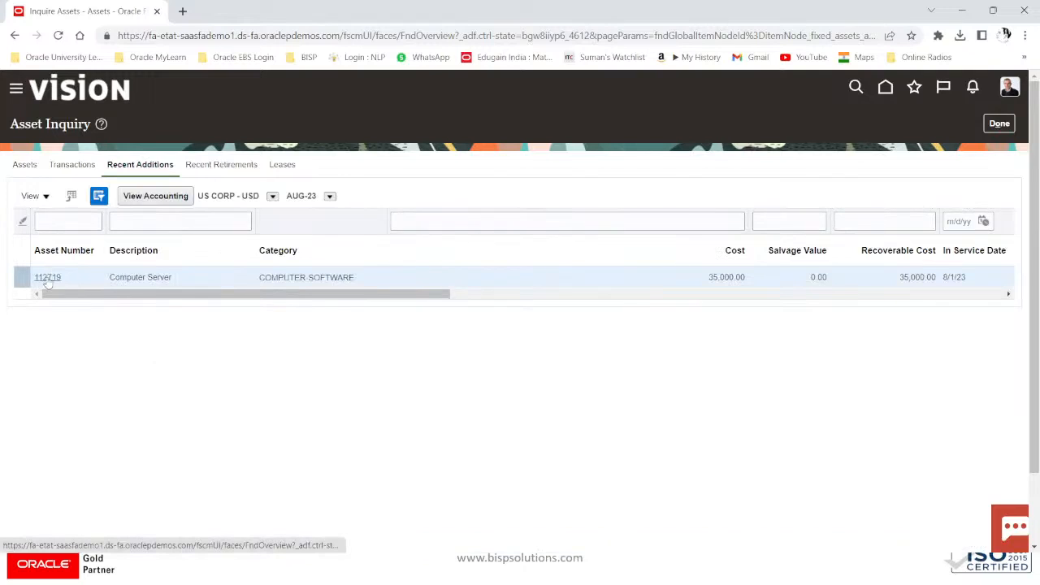
click(47, 277)
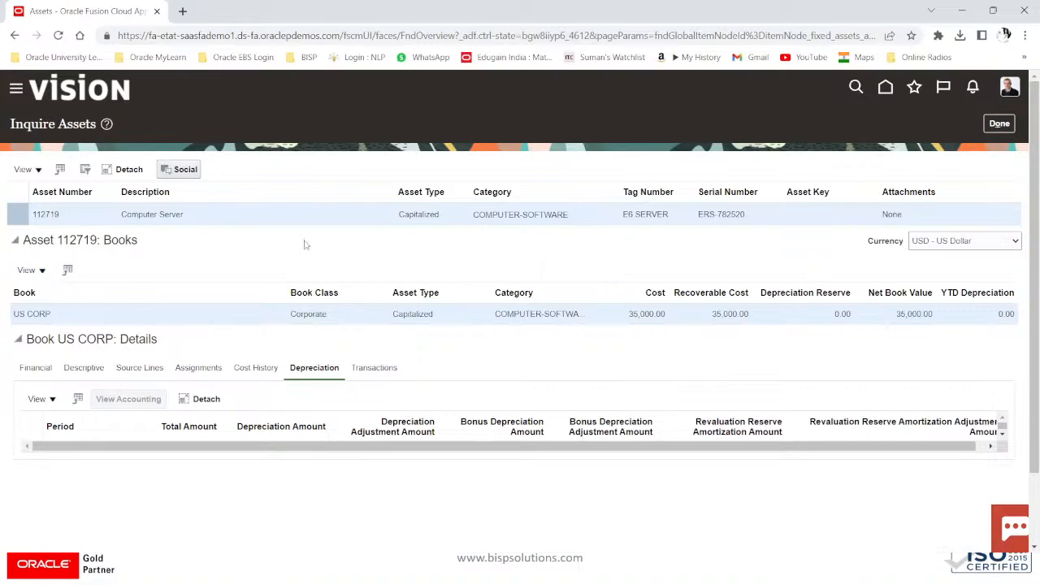
click(34, 368)
scroll(32, 365, down, 3)
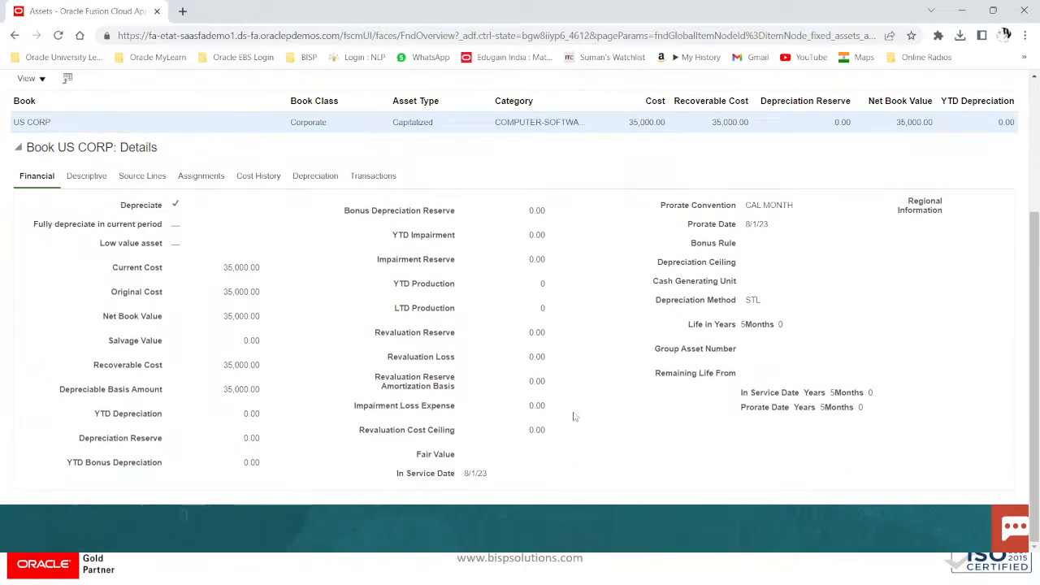
click(155, 175)
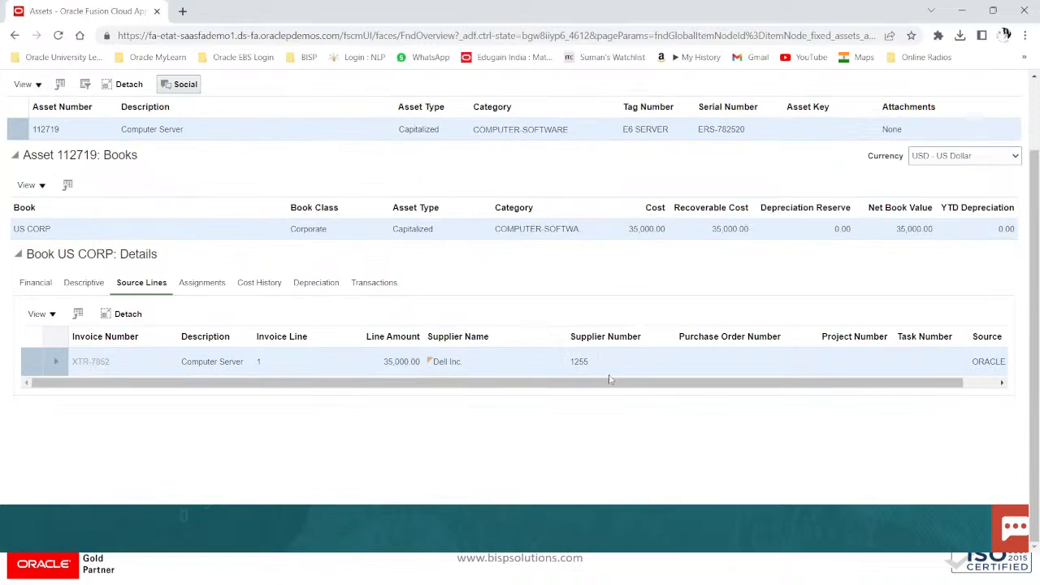
drag(605, 384, 723, 393)
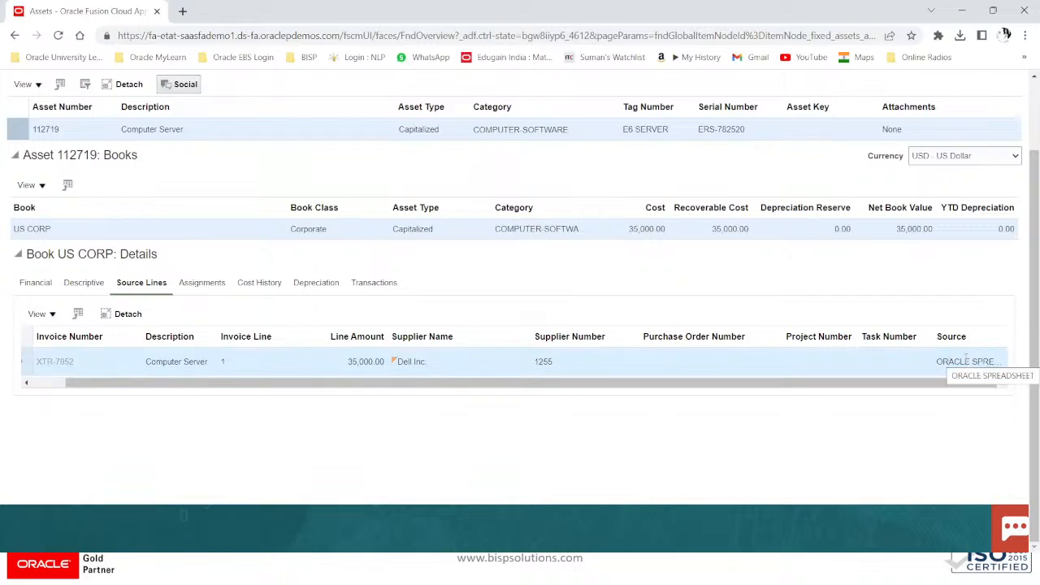
Step: Review asset 112719's Addition and Transfer in transactions, noting location USA-CALIFORNIA-ATLANTA-OFFICE
click(390, 289)
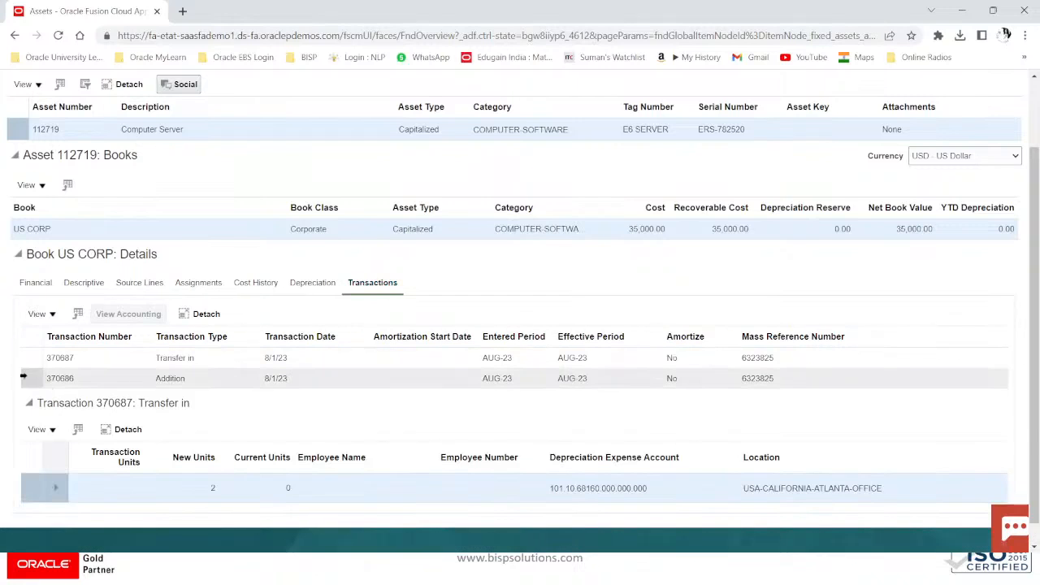
click(24, 376)
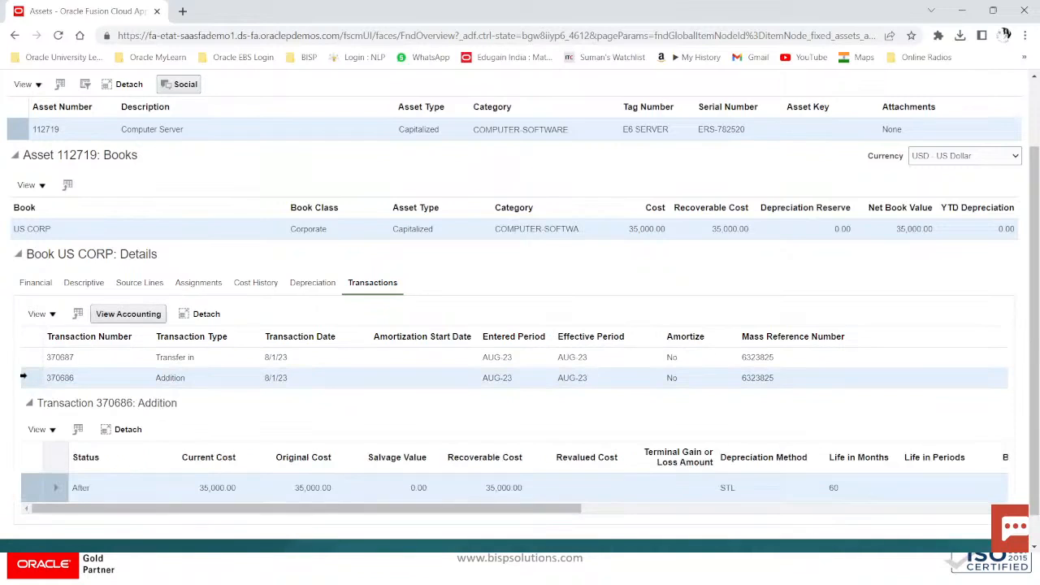
click(27, 358)
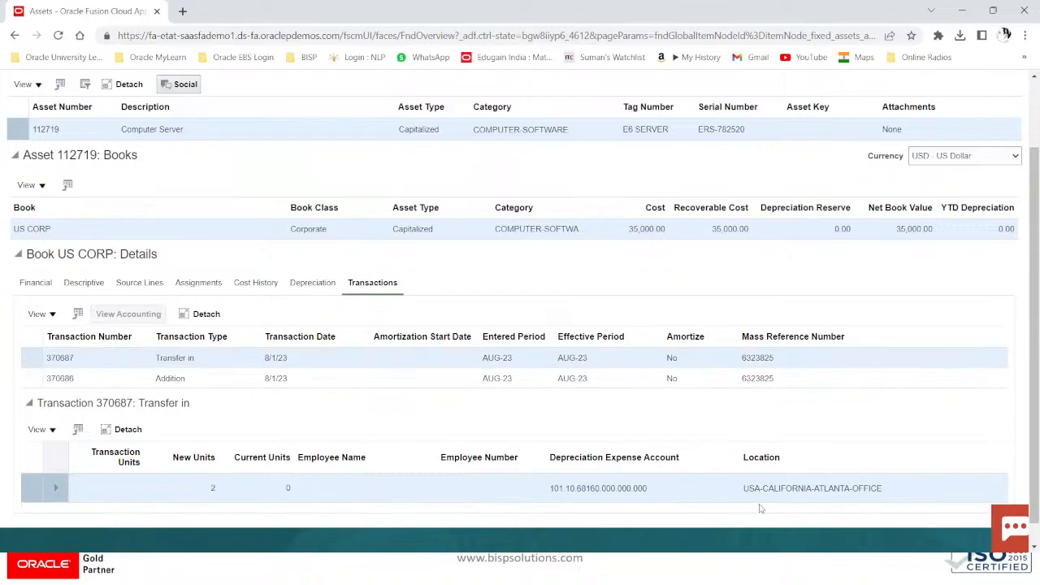
drag(741, 495, 930, 512)
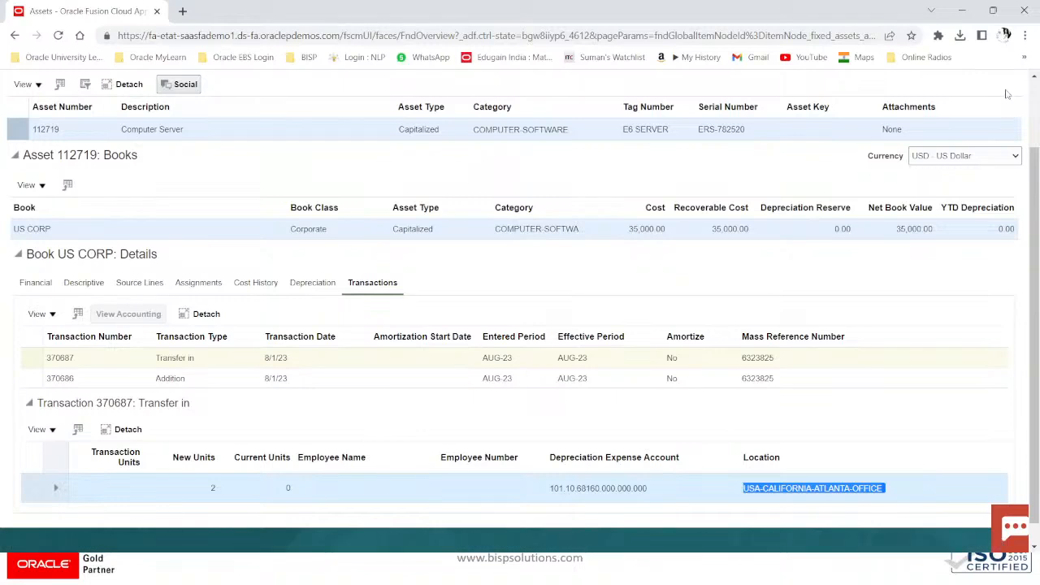
Step: Highlight asset number 112719 and category COMPUTER-SOFTWARE, then go back to the Financial details
scroll(611, 271, up, 1)
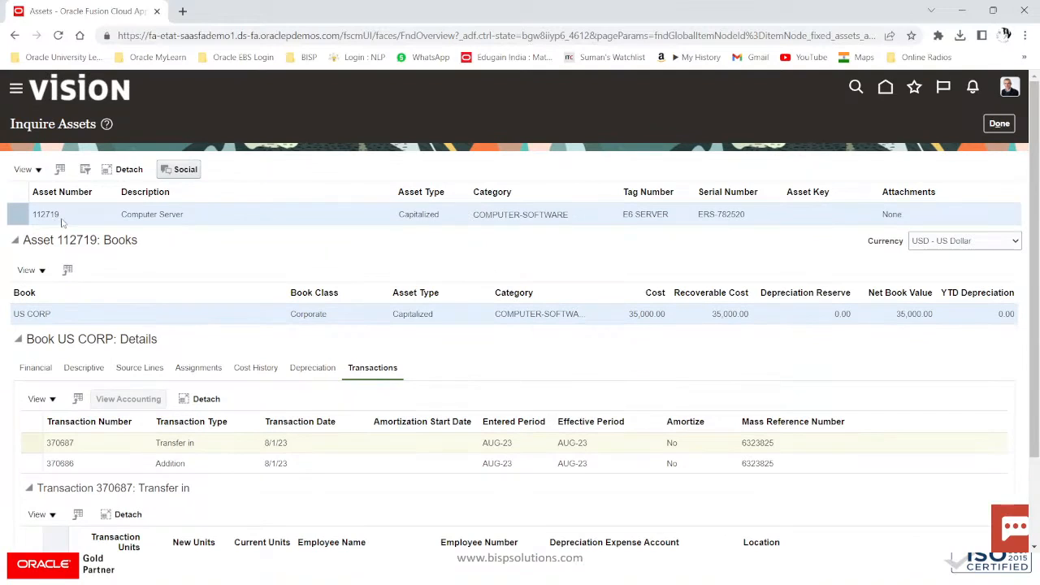
drag(65, 217, 31, 220)
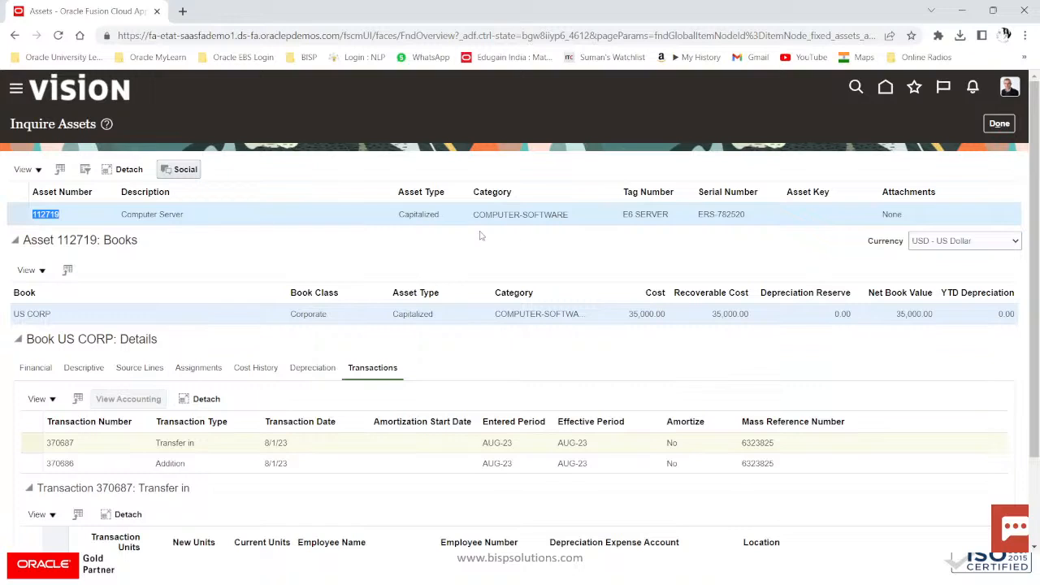
drag(471, 217, 569, 216)
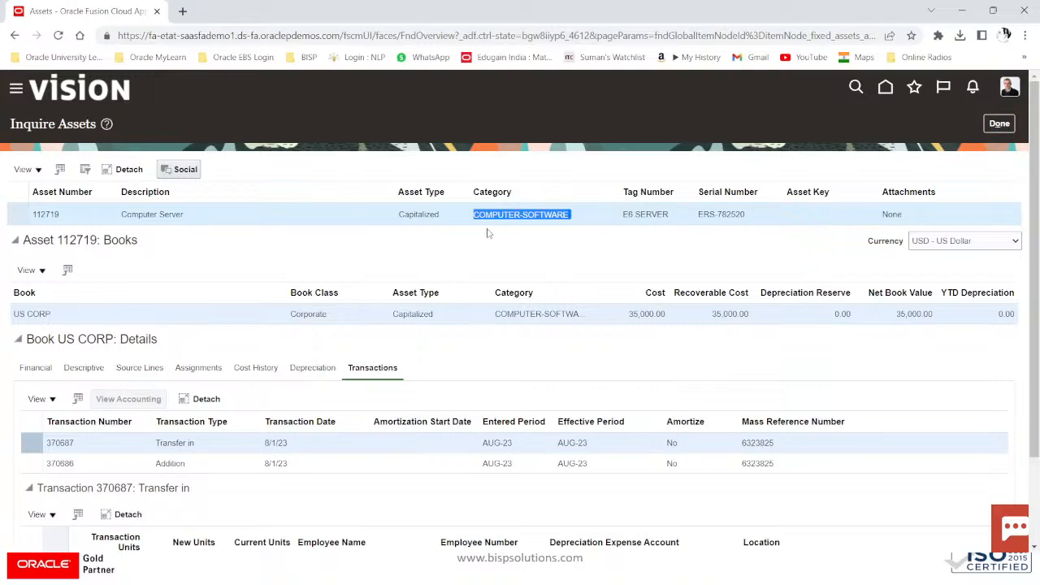
scroll(488, 233, down, 2)
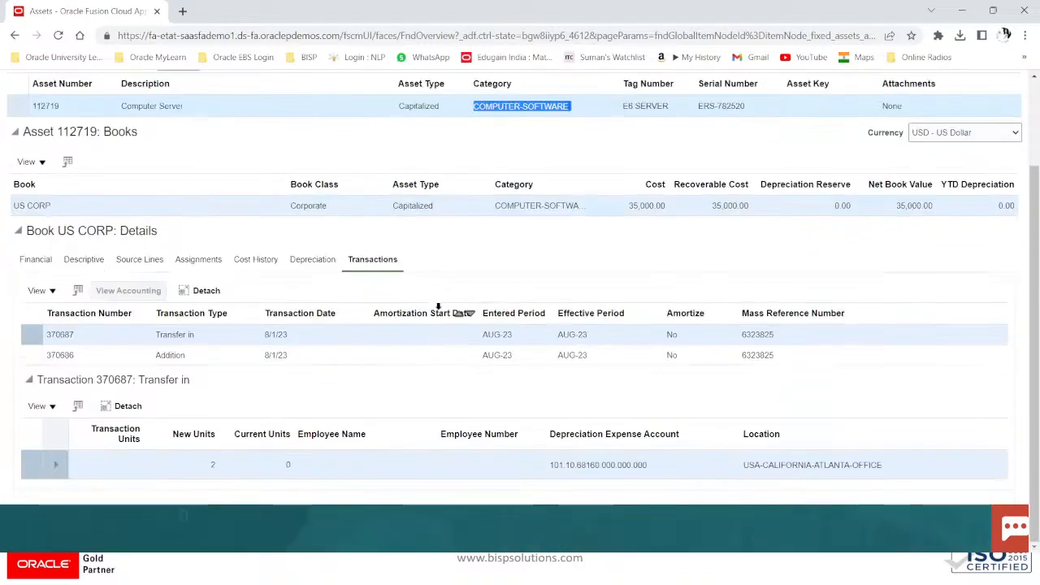
click(33, 258)
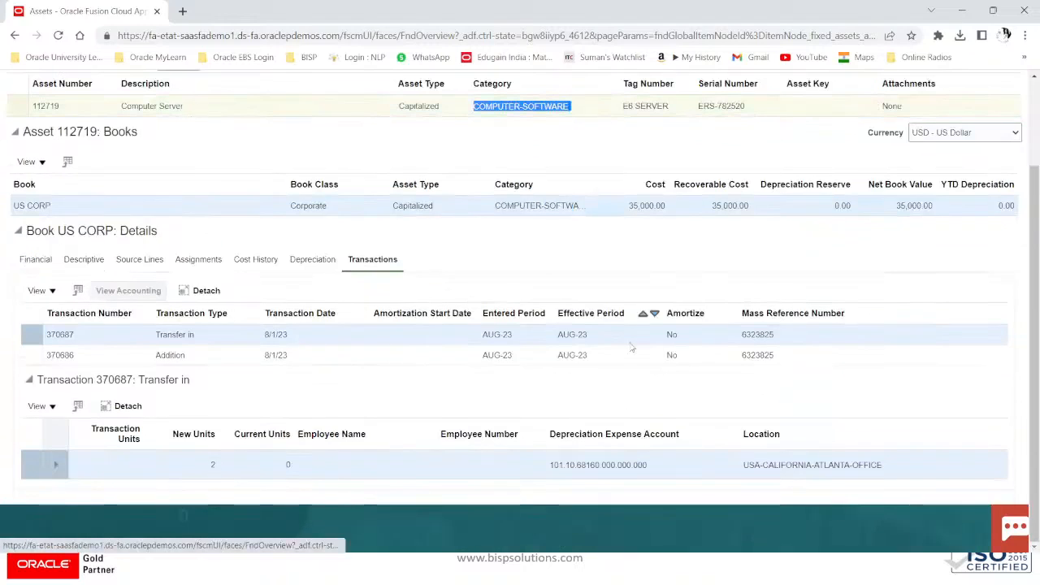
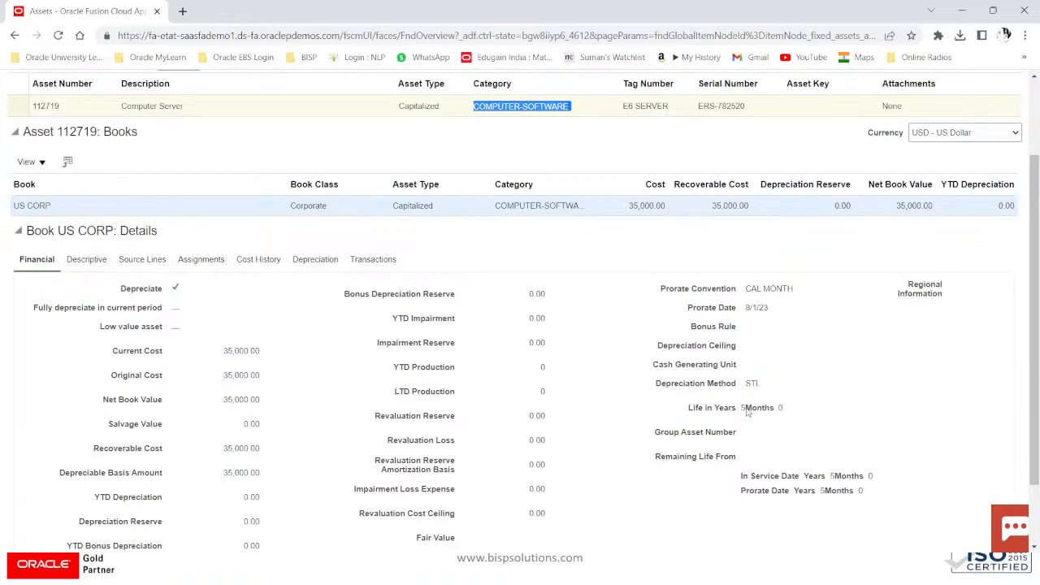
Step: Close the asset 112719 inquiry and return to the Assets overview showing 3 incomplete additions
scroll(867, 285, up, 3)
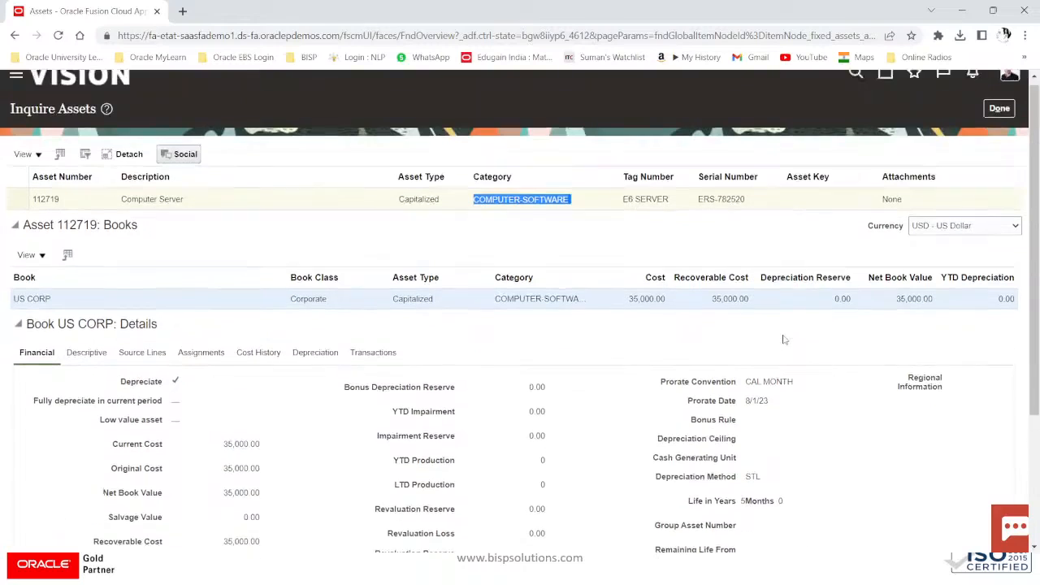
click(999, 124)
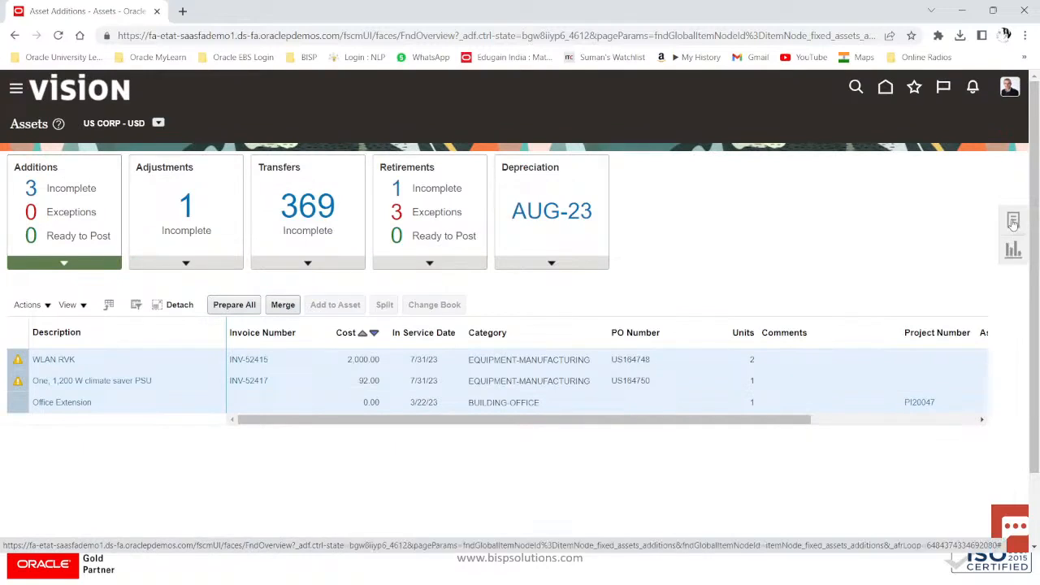
Step: Open Adjust Assets, look at its Mass and Basic searches, then switch to the MassAdditions workbook
click(1013, 222)
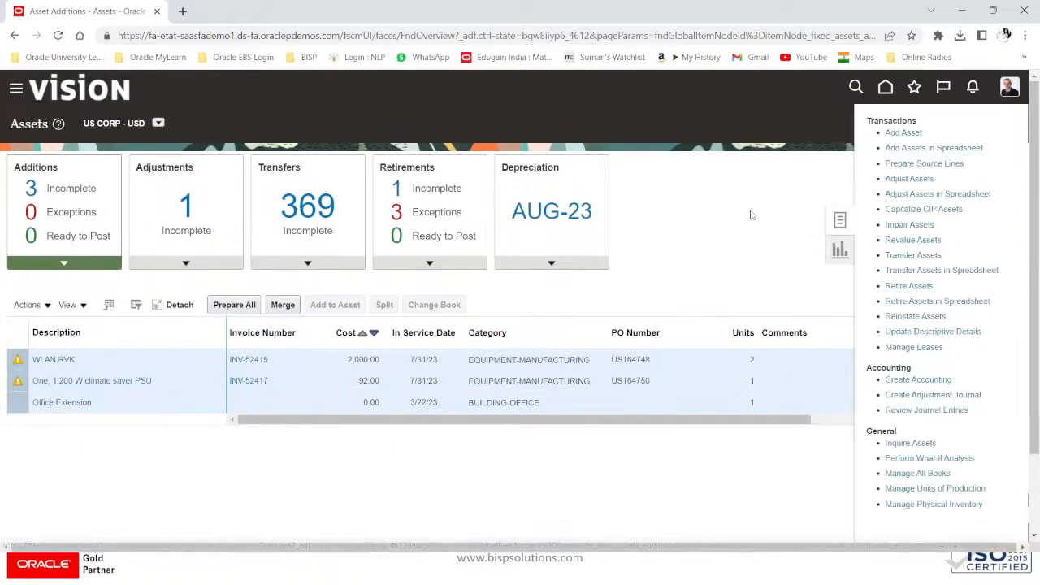
click(912, 179)
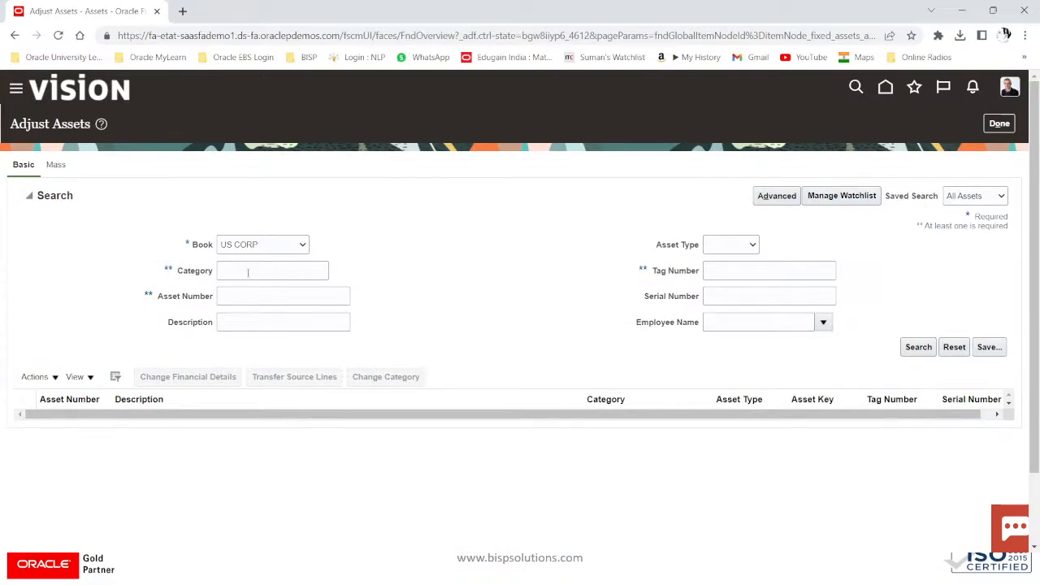
click(56, 165)
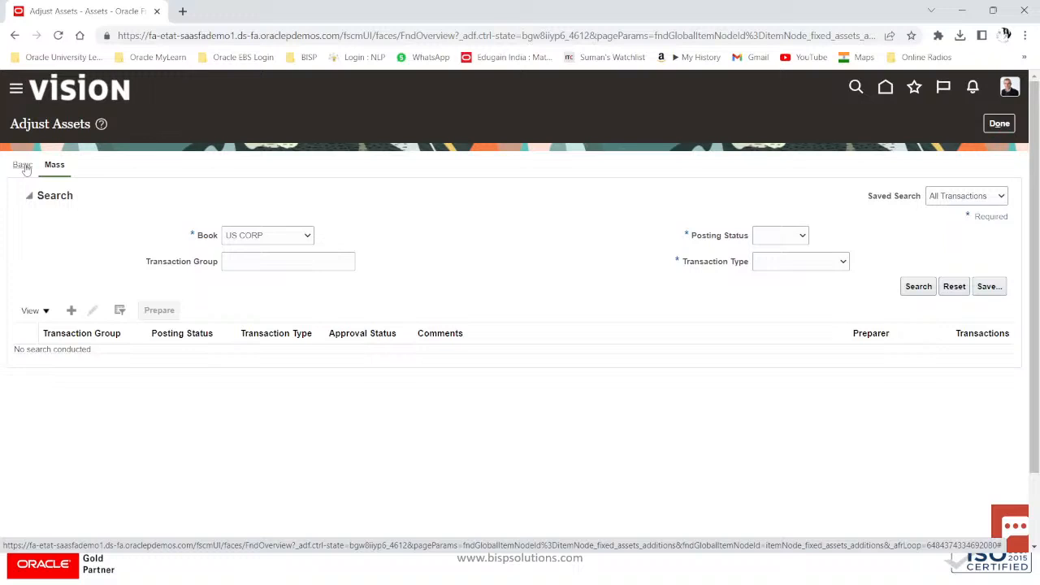
click(23, 165)
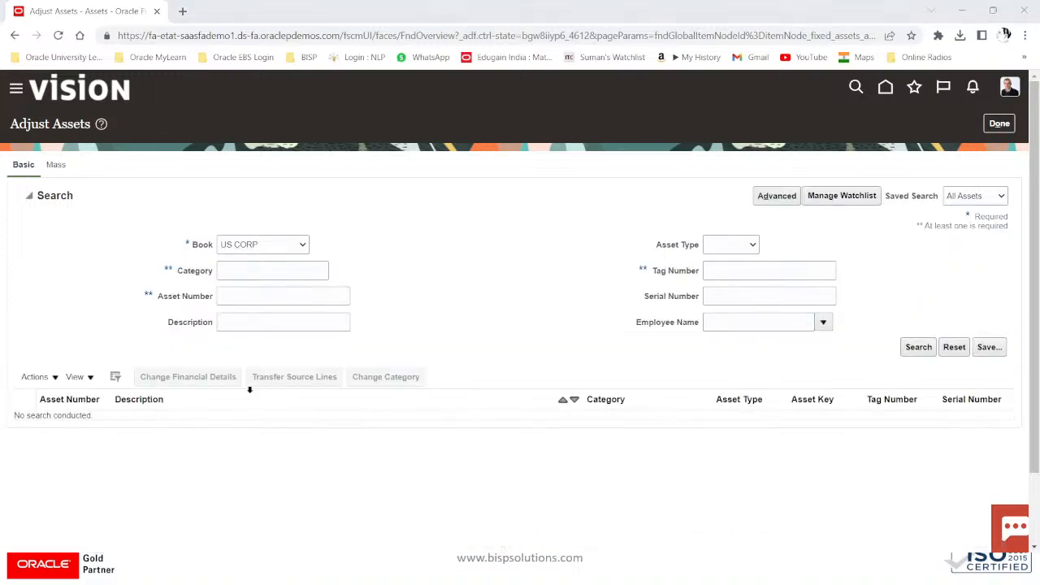
key(alt+Tab)
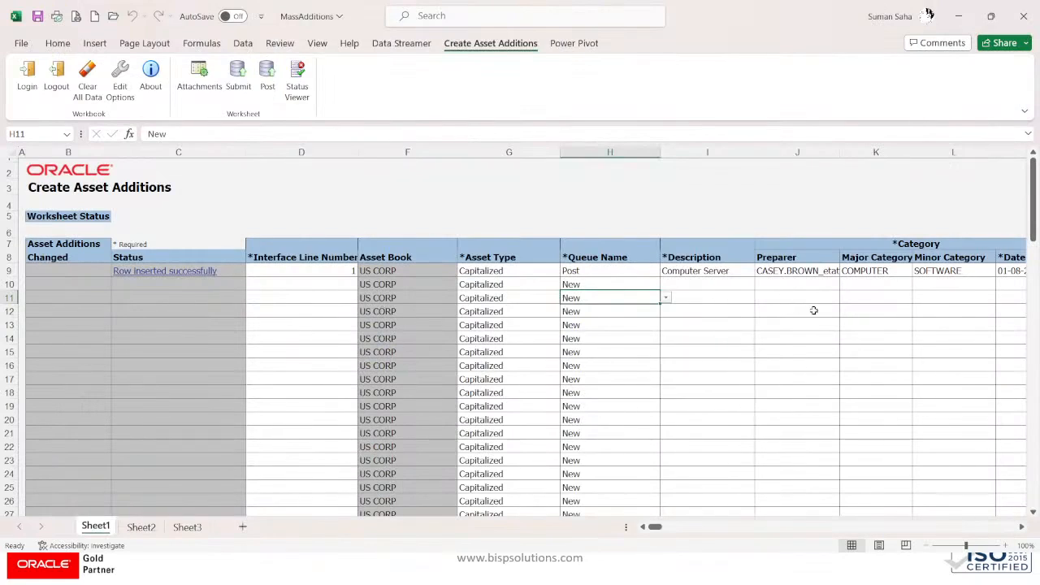
Step: Rename row 9's description to Computer Server S2 and set its Queue Name to New
click(740, 273)
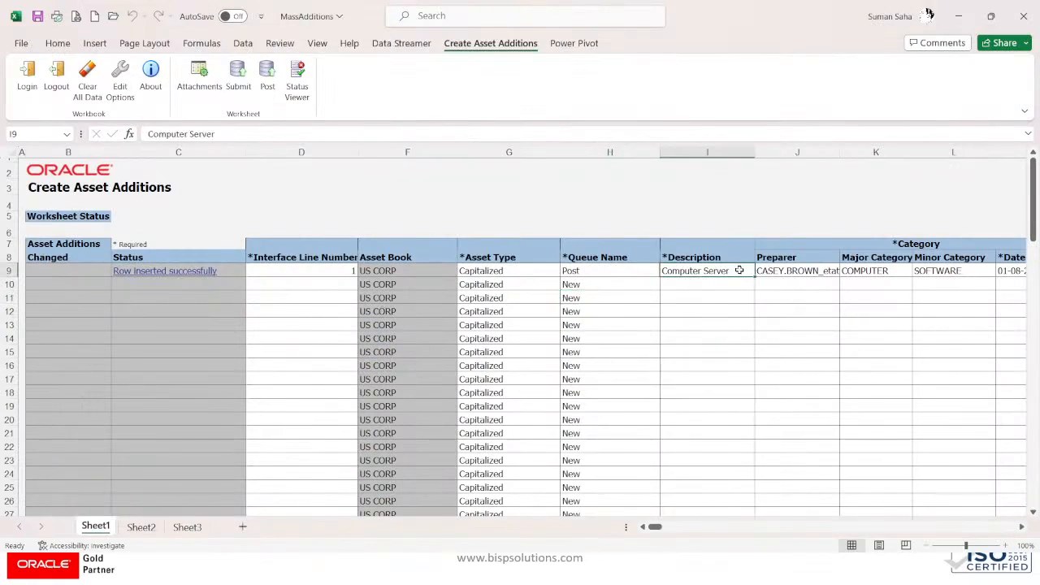
click(224, 134)
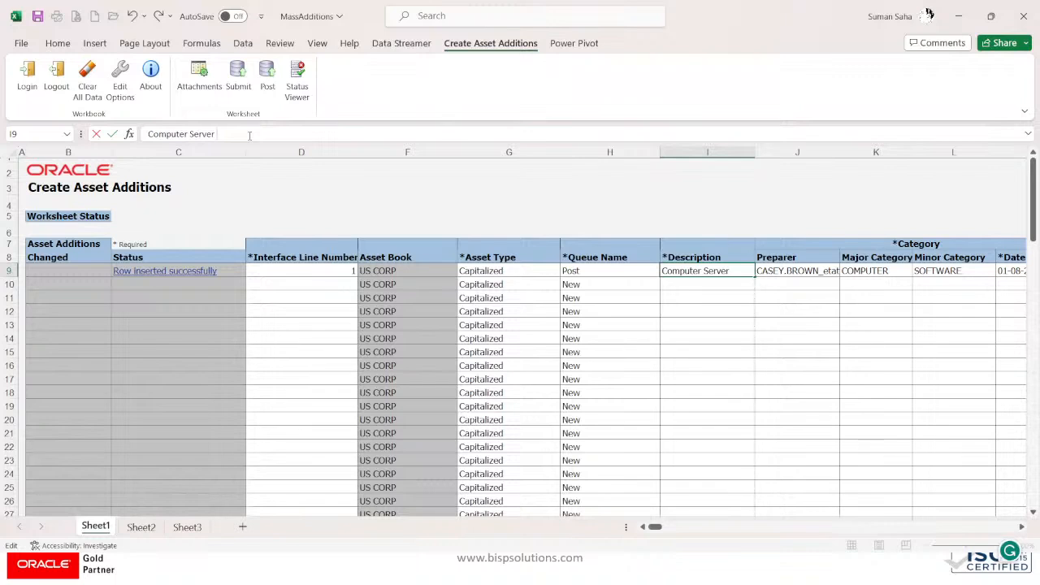
text(S2)
click(599, 270)
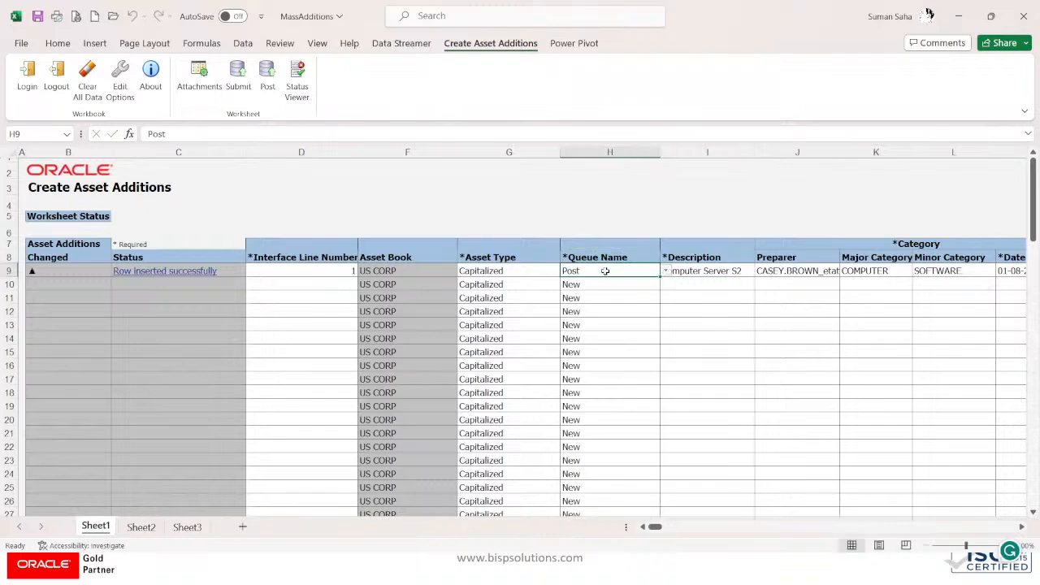
click(666, 271)
click(584, 319)
click(691, 271)
Step: Change row 9's serial number from ERS-782520 to ERS-782522
key(Tab)
key(Tab)
key(Tab)
key(Tab)
key(Tab)
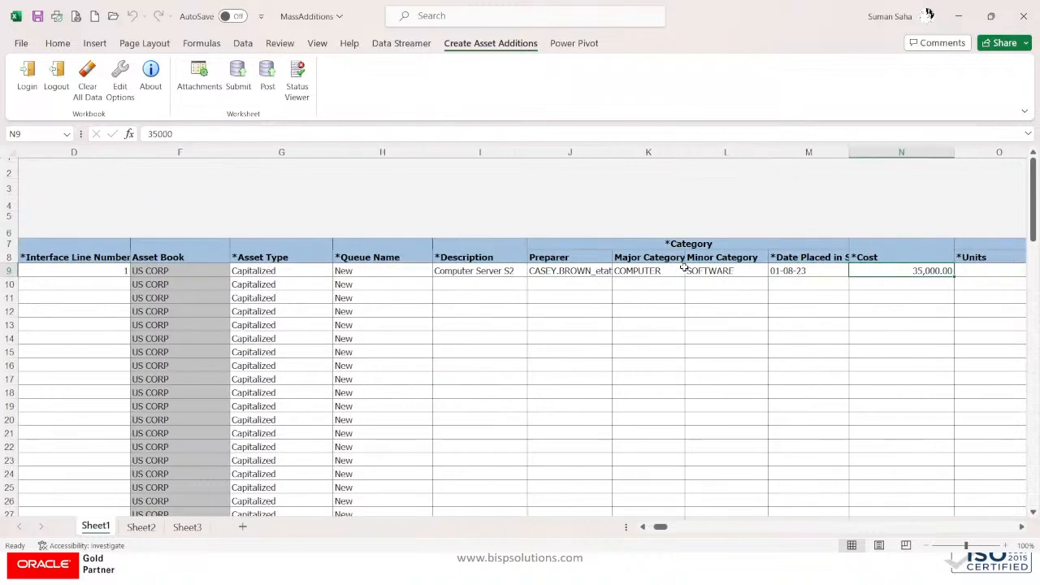
key(shift+Tab)
key(shift+Tab)
key(shift+Tab)
key(shift+Tab)
key(shift+Tab)
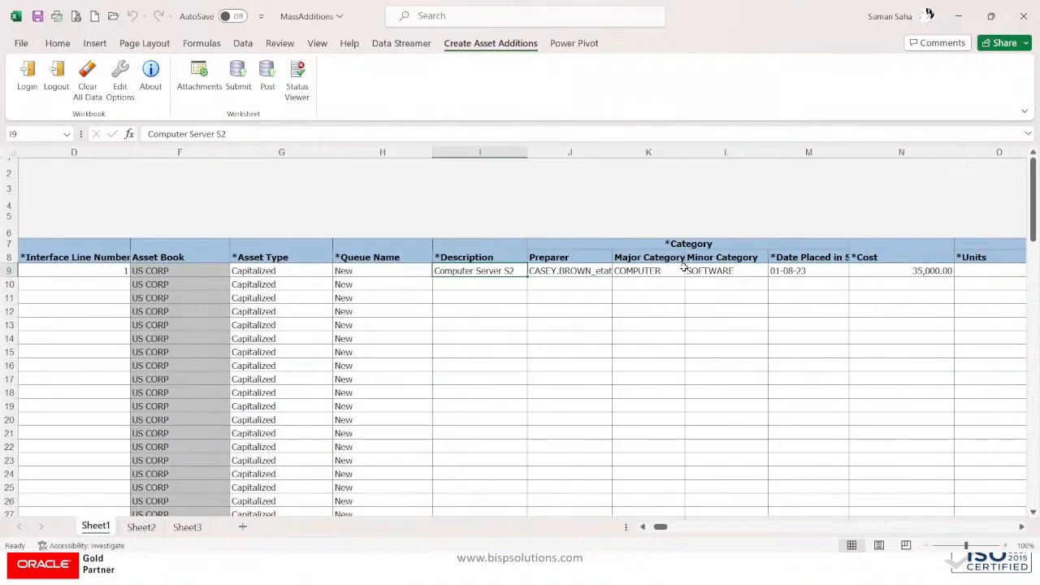
drag(243, 134, 94, 139)
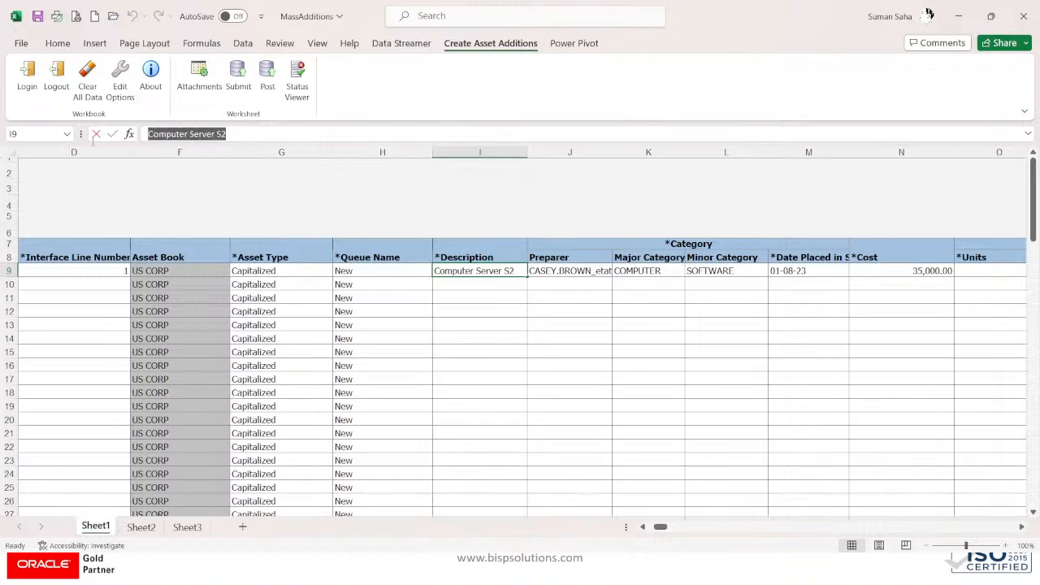
key(Tab)
key(Tab)
key(Tab)
key(Tab)
key(Tab)
key(Tab)
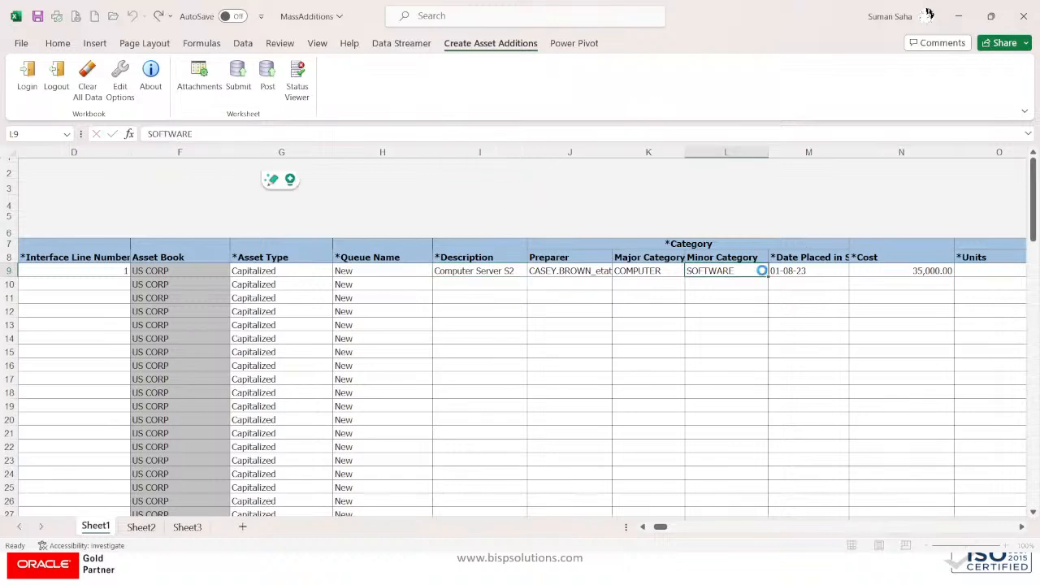
key(Tab)
key(Tab)
key(Tab)
key(Tab)
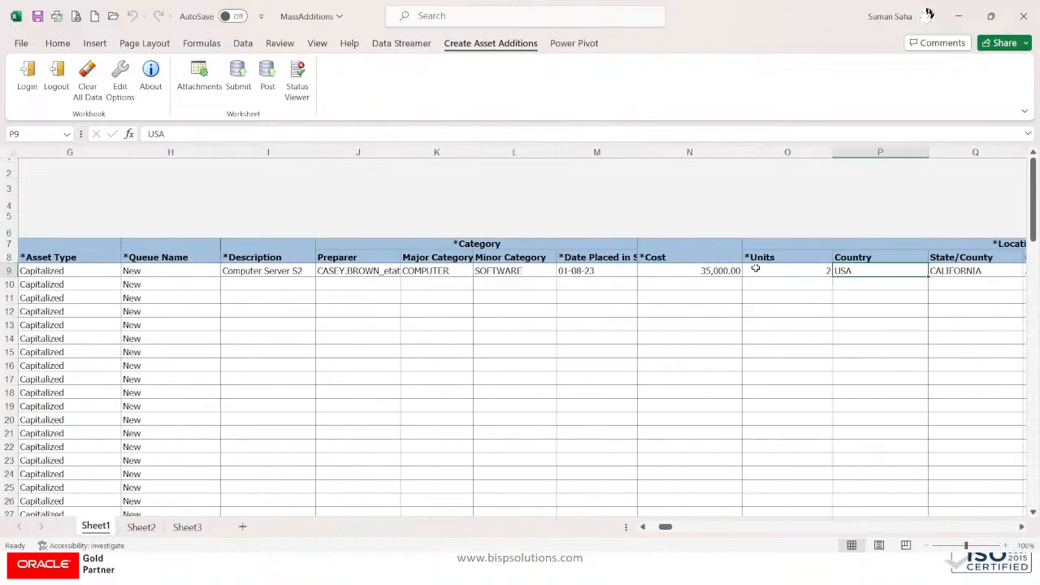
key(Tab)
key(Tab)
key(Tab)
key(Tab)
key(Tab)
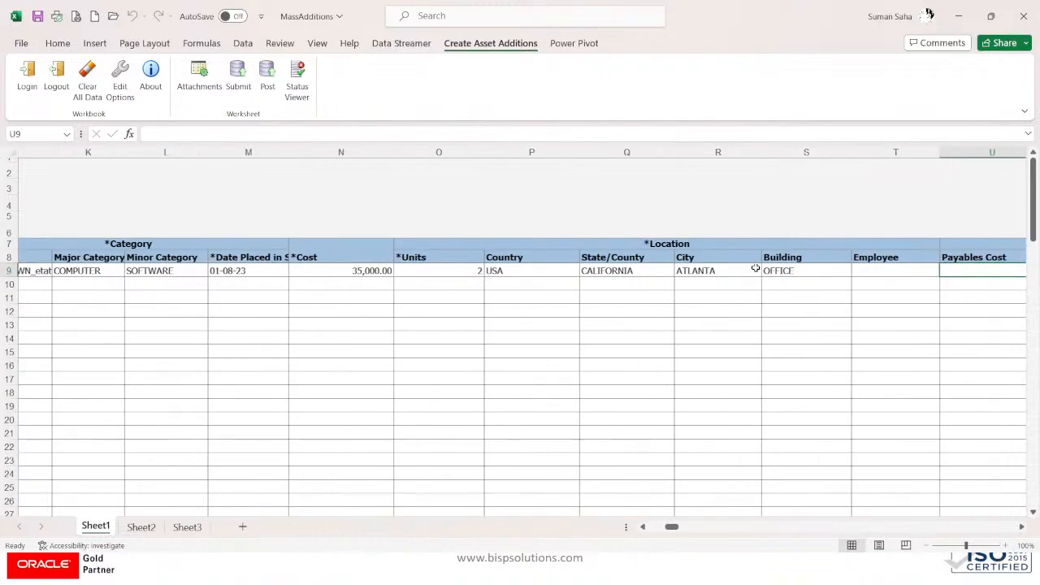
key(Tab)
key(Tab)
key(Tab)
key(Tab)
key(Tab)
key(Tab)
key(Tab)
key(Tab)
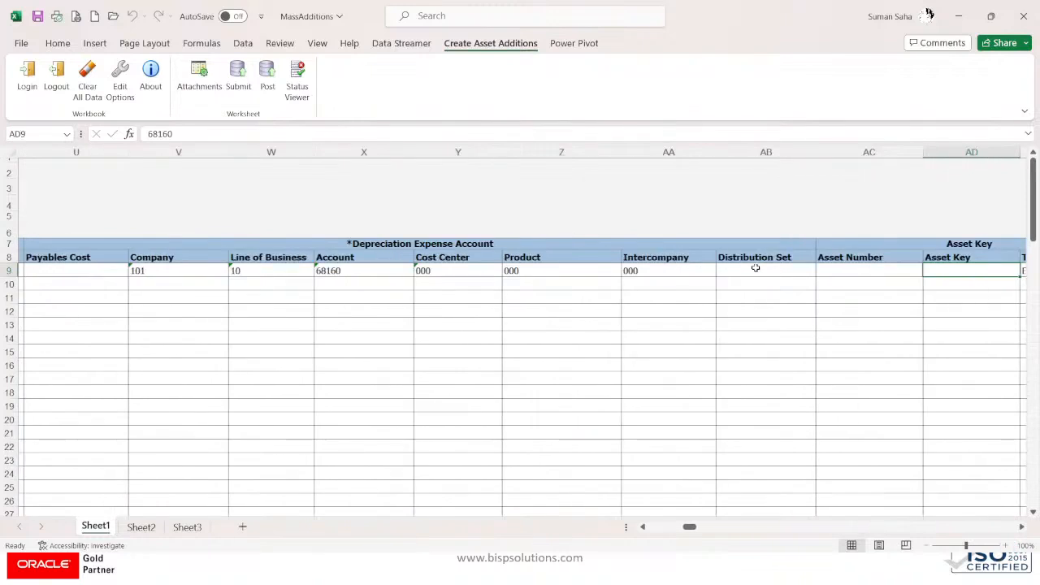
key(shift+Tab)
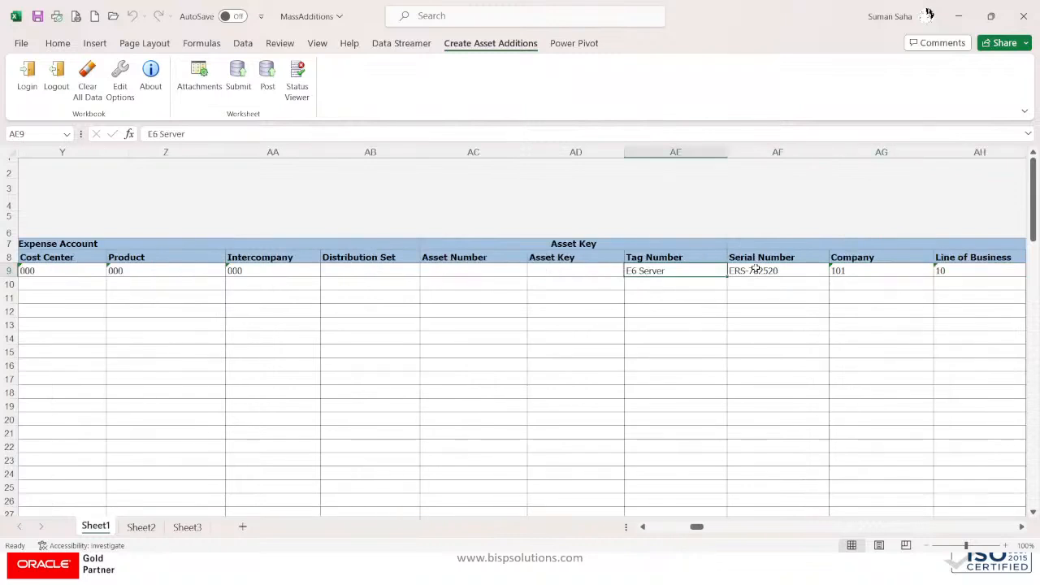
key(Tab)
key(Tab)
key(Tab)
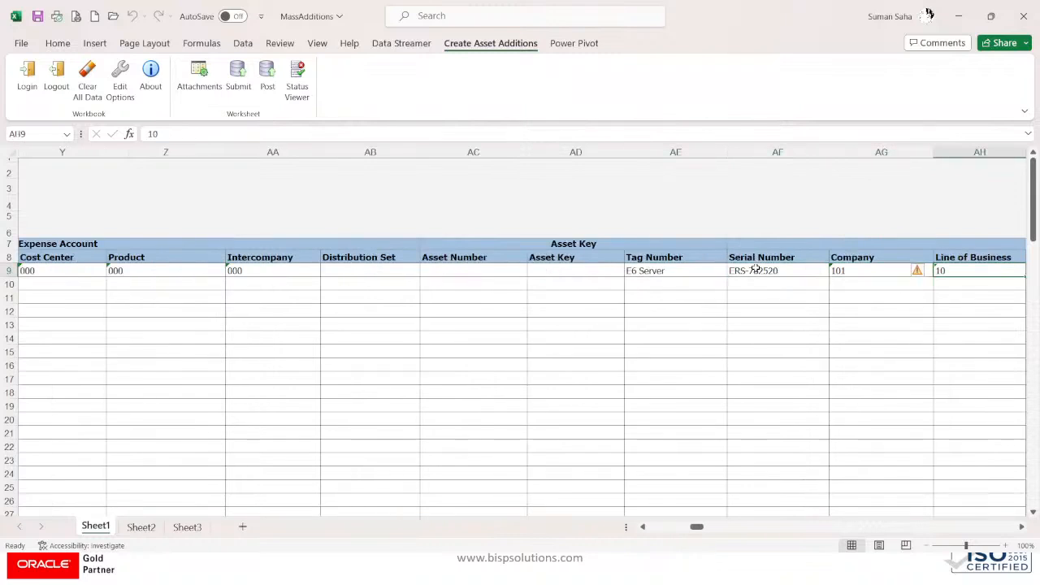
key(shift+Tab)
key(shift+Tab)
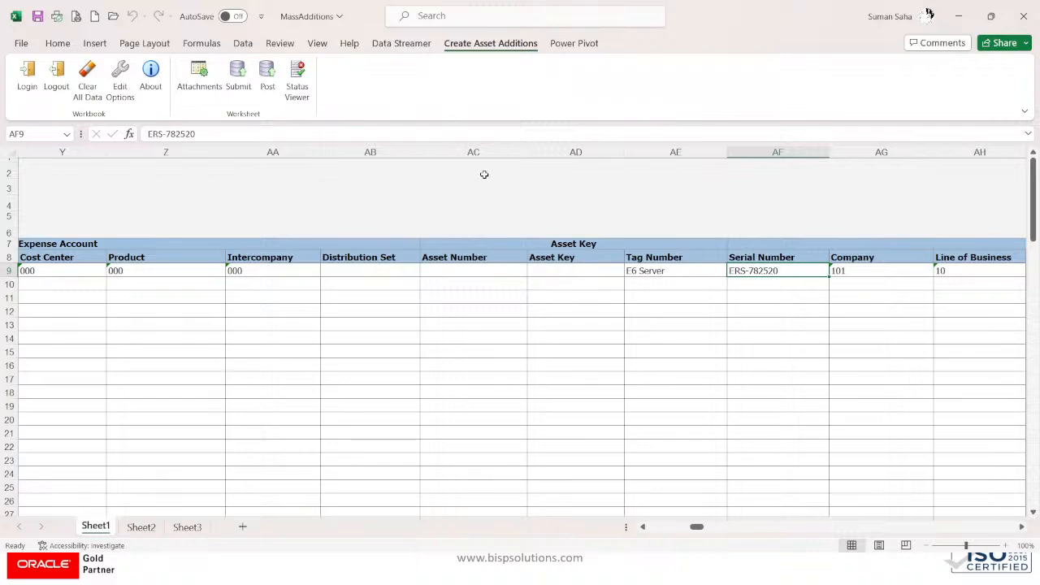
click(222, 130)
key(BackSpace)
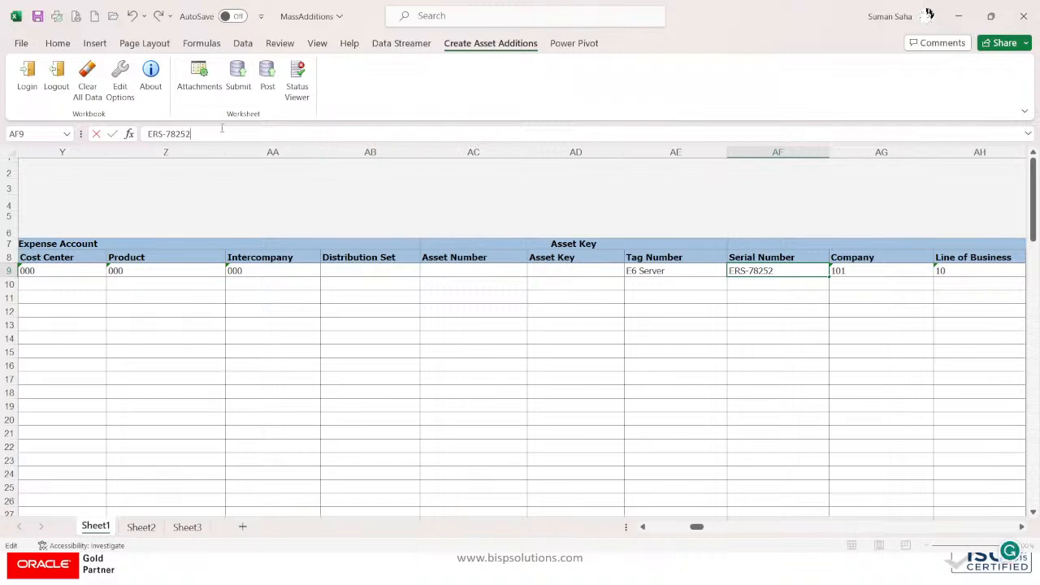
text(2)
click(675, 282)
Step: Set row 9's tag number to E6 Server S2
click(672, 272)
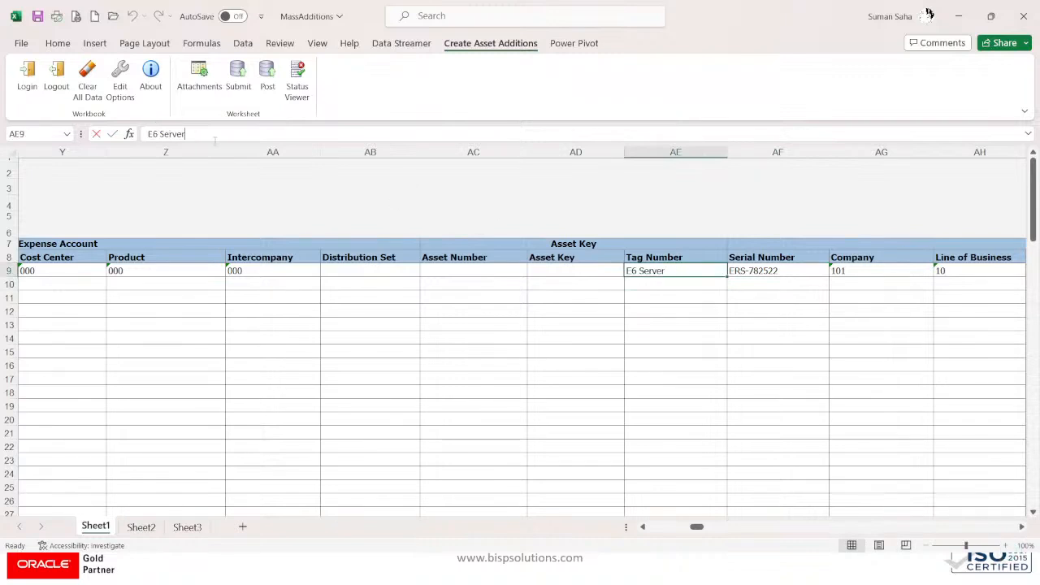
click(186, 135)
text(S2)
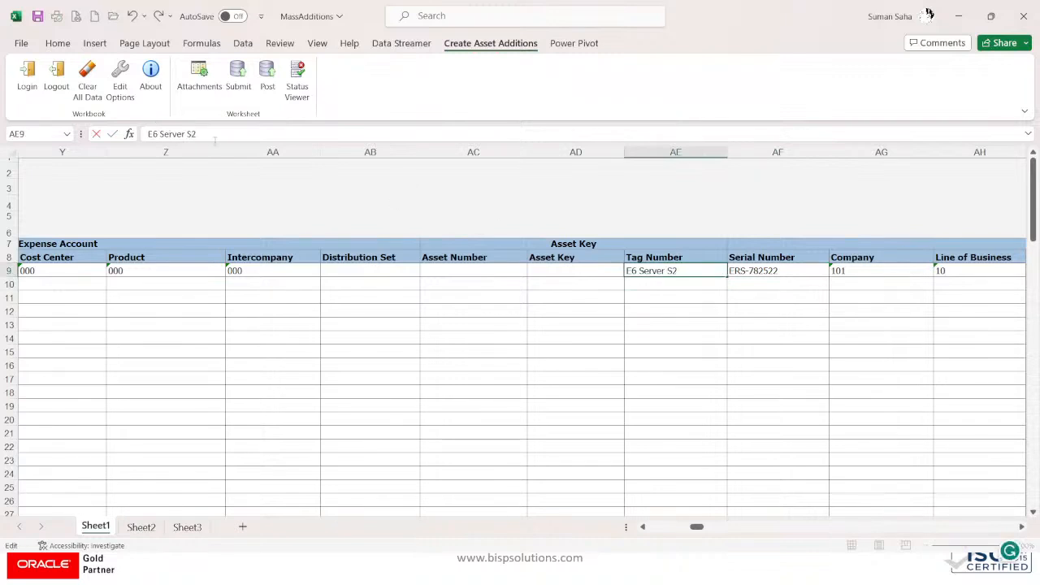
click(890, 274)
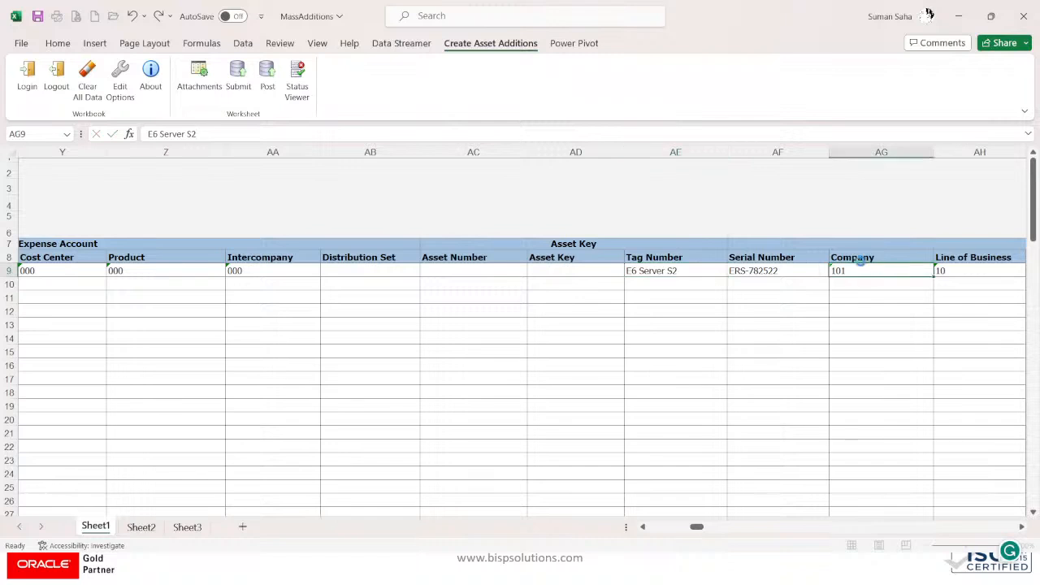
Step: Append S2 to row 9's manufacturer name
key(Right)
key(Right)
key(Right)
key(Right)
key(Right)
key(Right)
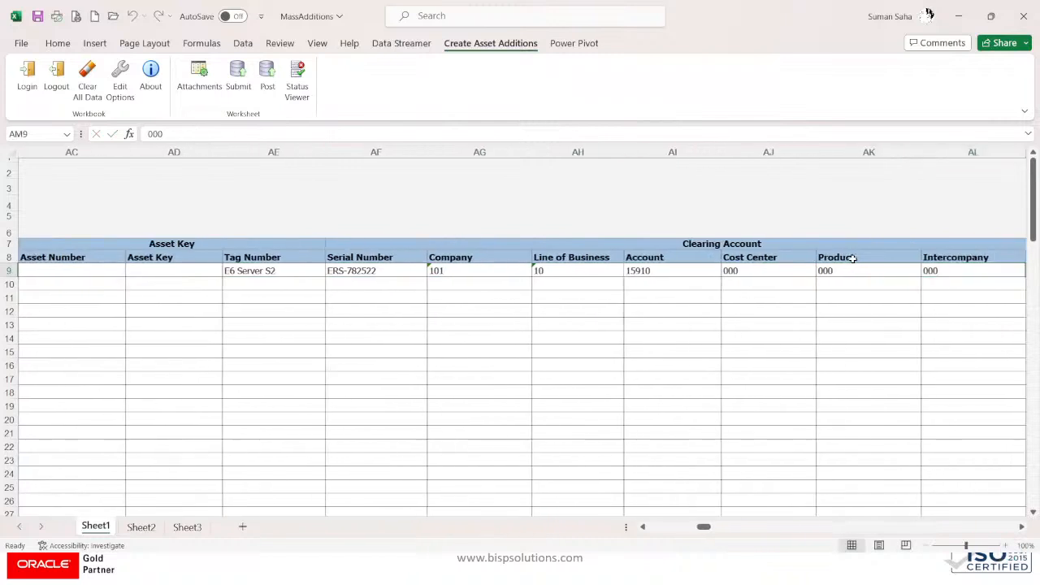
key(Right)
key(Right)
key(Right)
key(Right)
key(Left)
key(Left)
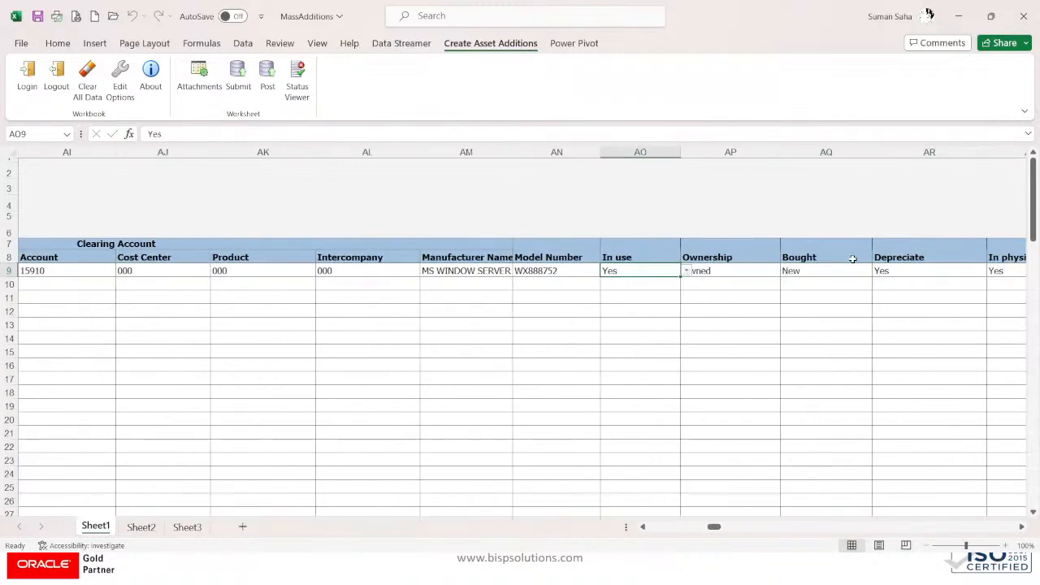
key(Left)
key(Left)
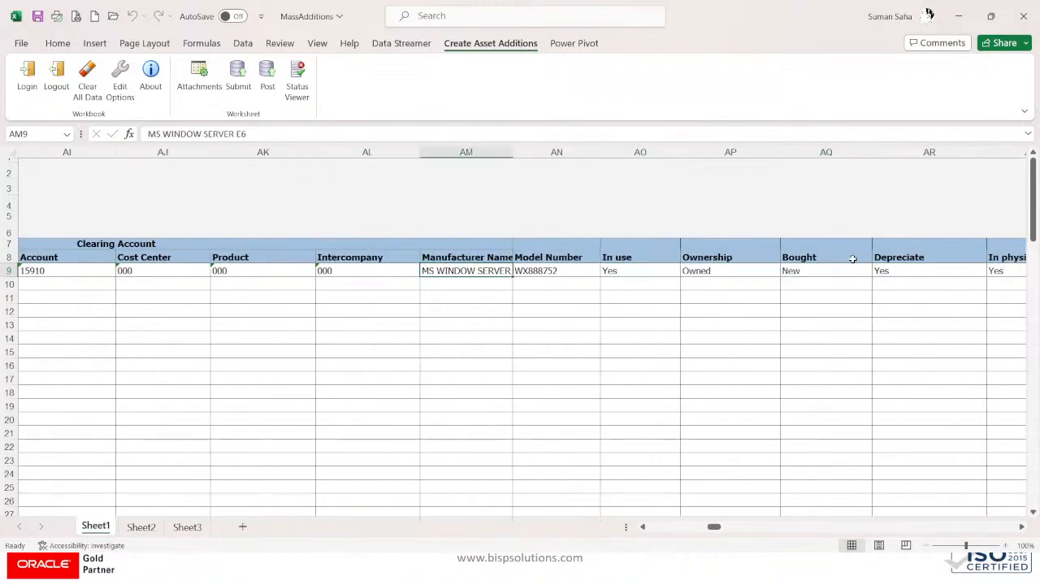
click(274, 134)
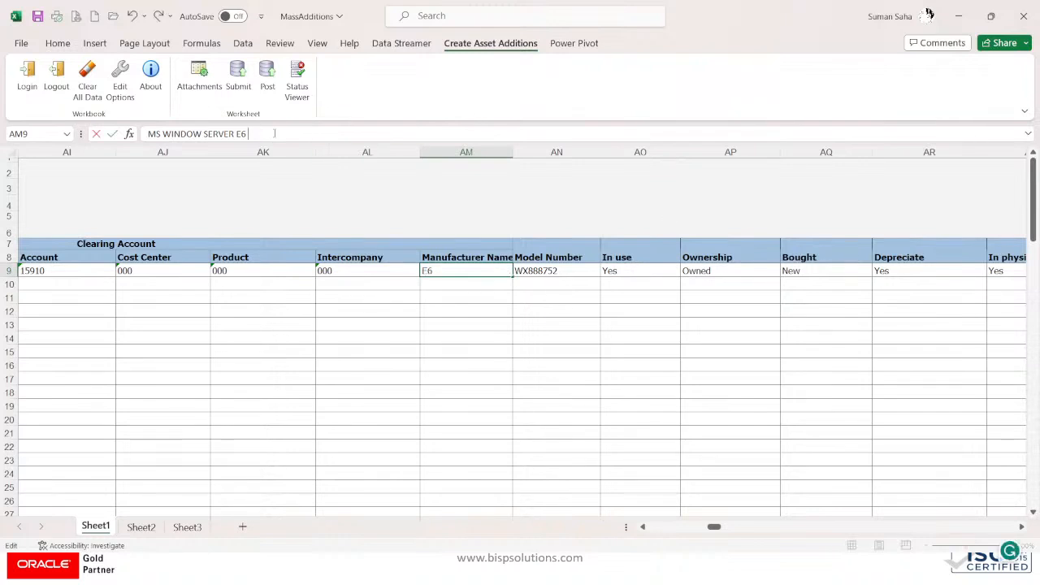
text(S2)
key(Return)
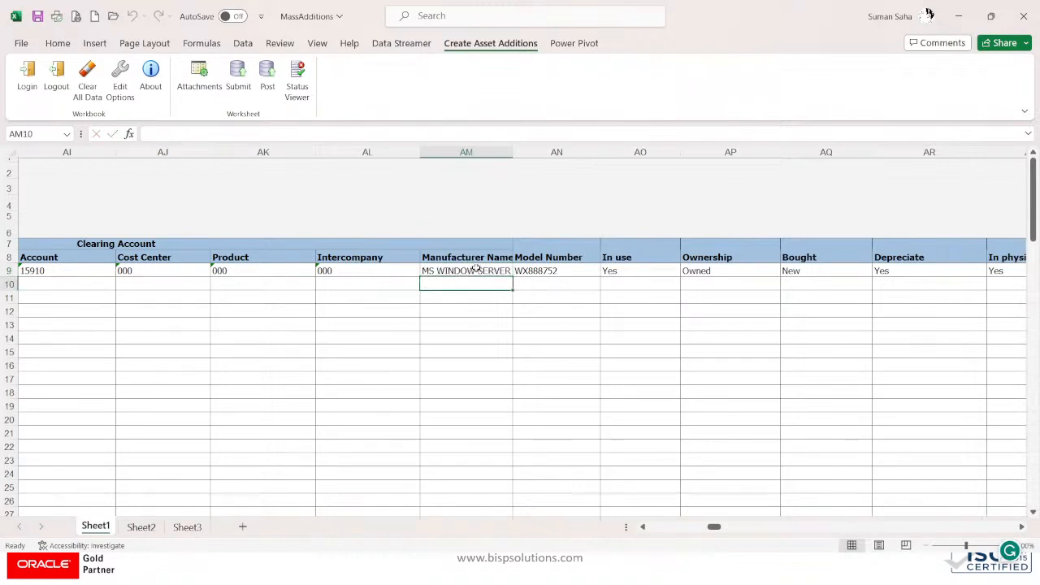
Step: Change row 9's invoice number from XTR-7852 to XTR-7853
click(546, 271)
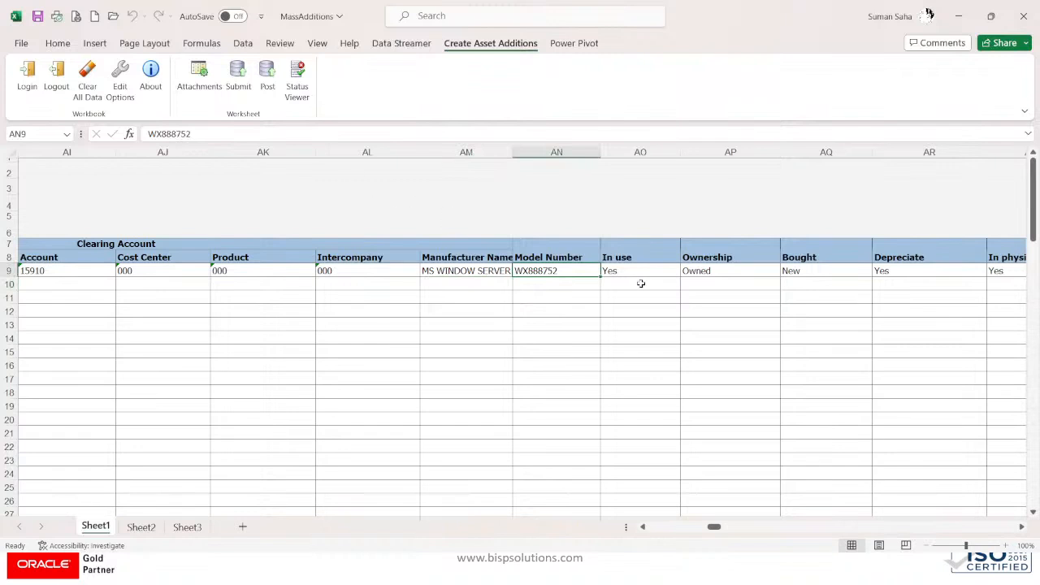
key(Right)
key(Right)
key(Right)
key(Right)
key(Right)
key(Right)
key(Right)
key(Right)
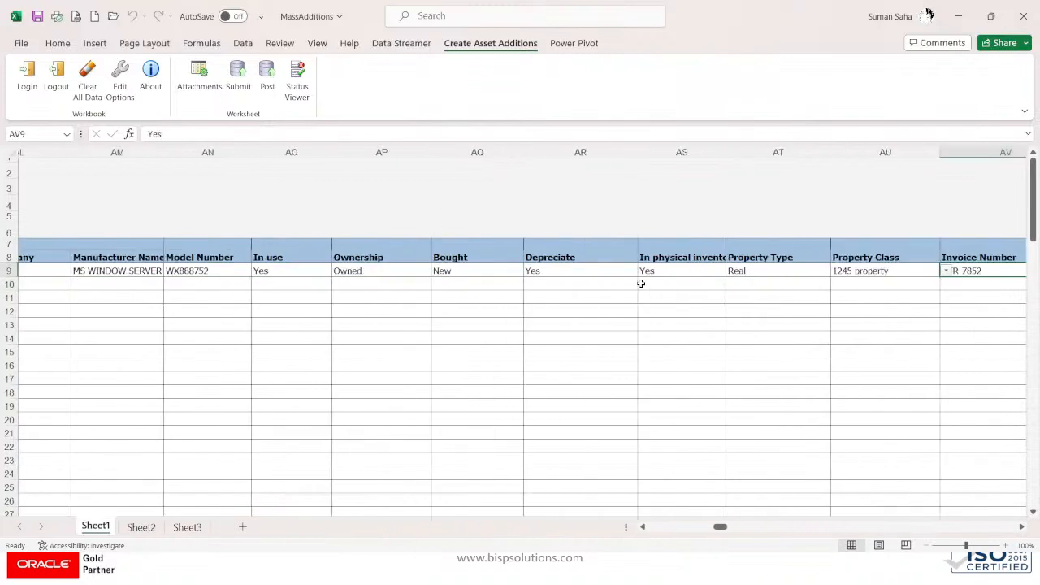
key(Right)
key(Right)
key(Right)
key(Right)
key(Right)
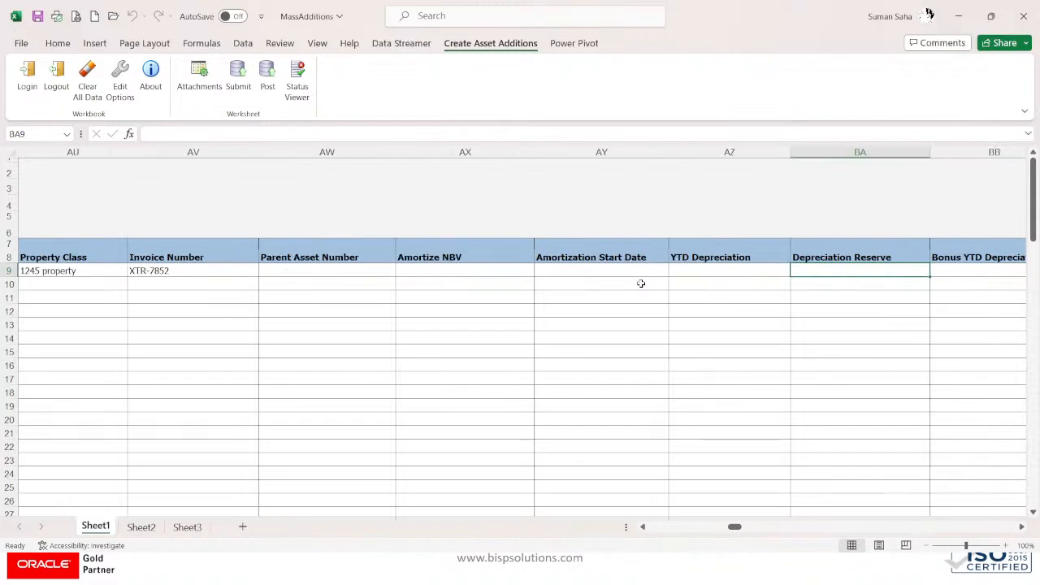
key(Left)
key(Left)
key(Left)
key(Left)
key(Left)
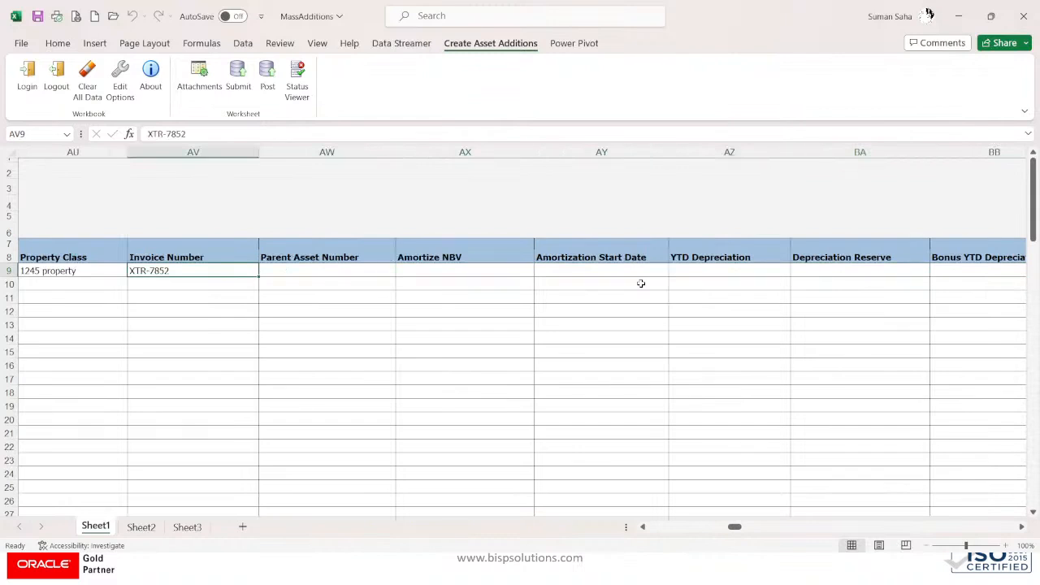
click(193, 137)
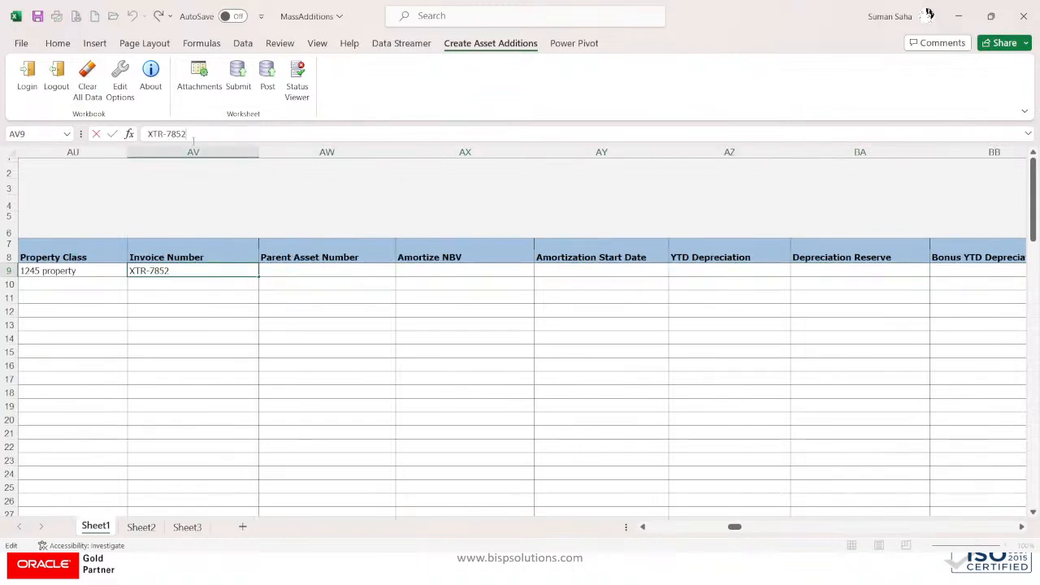
text(3)
key(Return)
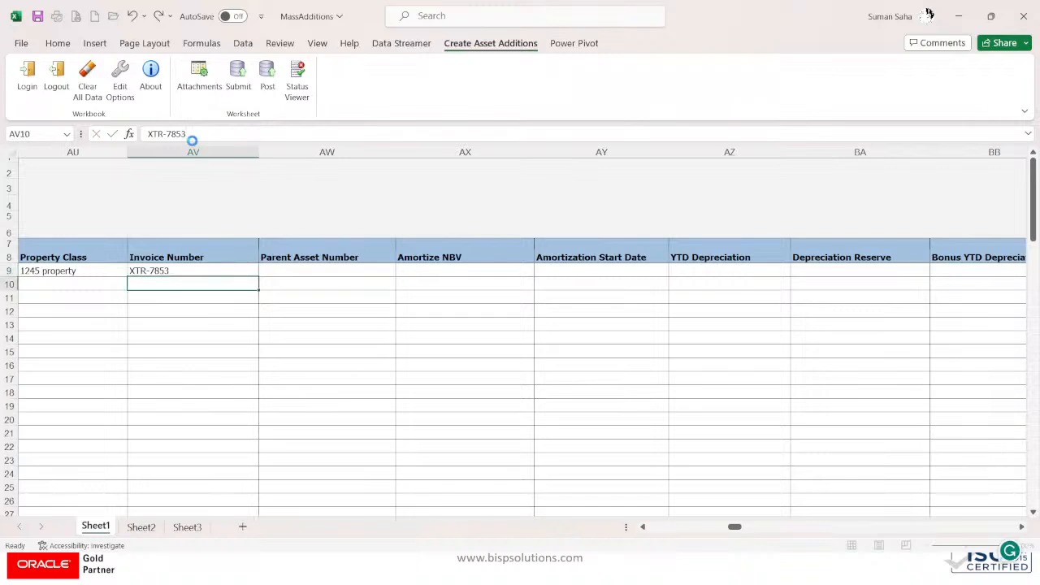
Step: Set row 9's invoice voucher number to XTR-7853
key(Up)
key(Right)
key(Right)
key(Right)
key(Right)
key(Right)
key(Right)
key(Right)
key(Right)
key(Right)
key(Right)
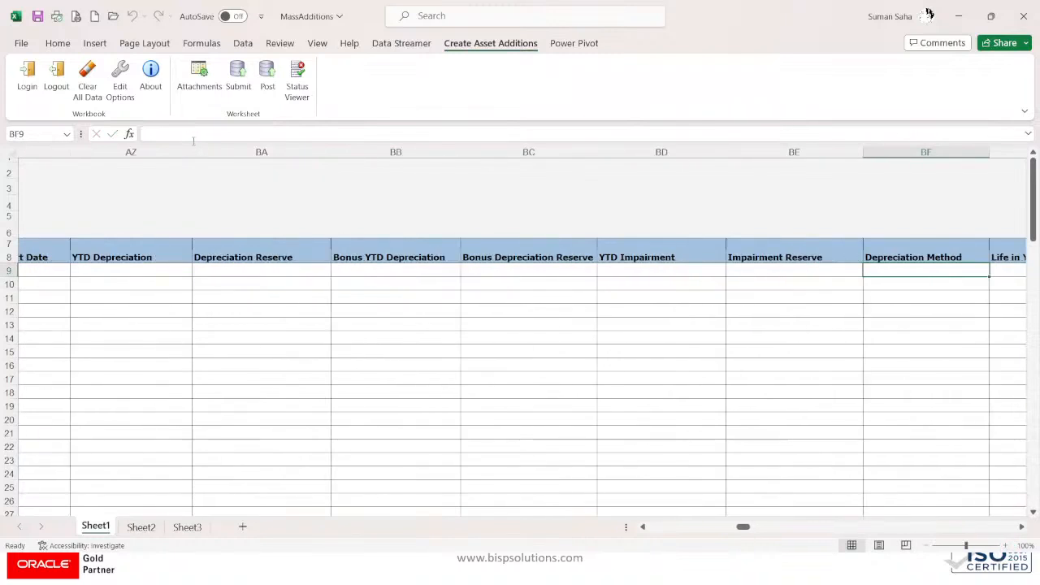
key(Right)
key(Right)
key(Right)
key(Right)
key(Right)
key(Right)
key(Right)
key(Right)
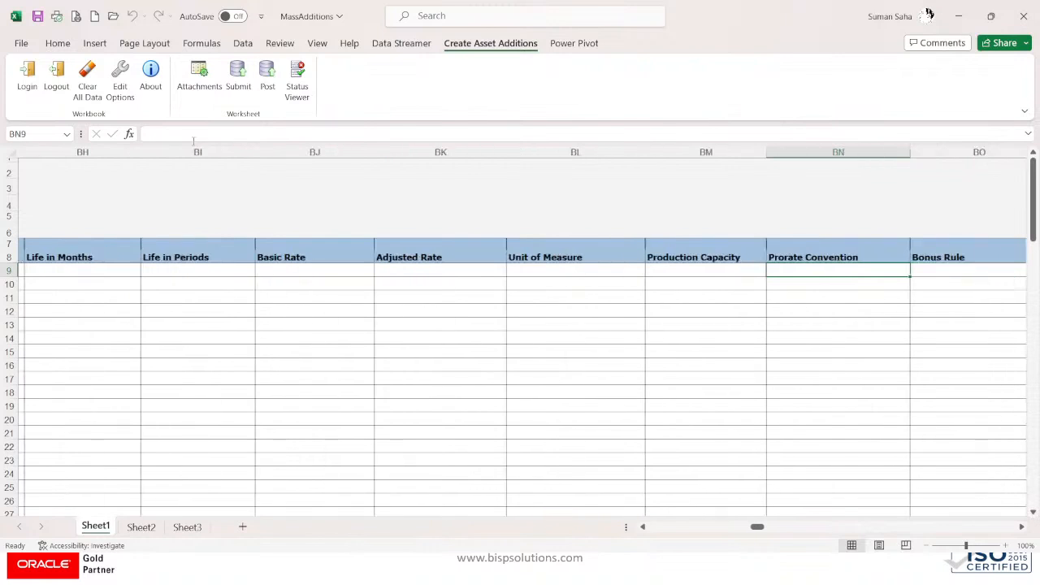
key(Right)
key(Right)
key(Right)
key(Right)
key(Right)
key(Right)
key(Right)
key(Right)
key(Right)
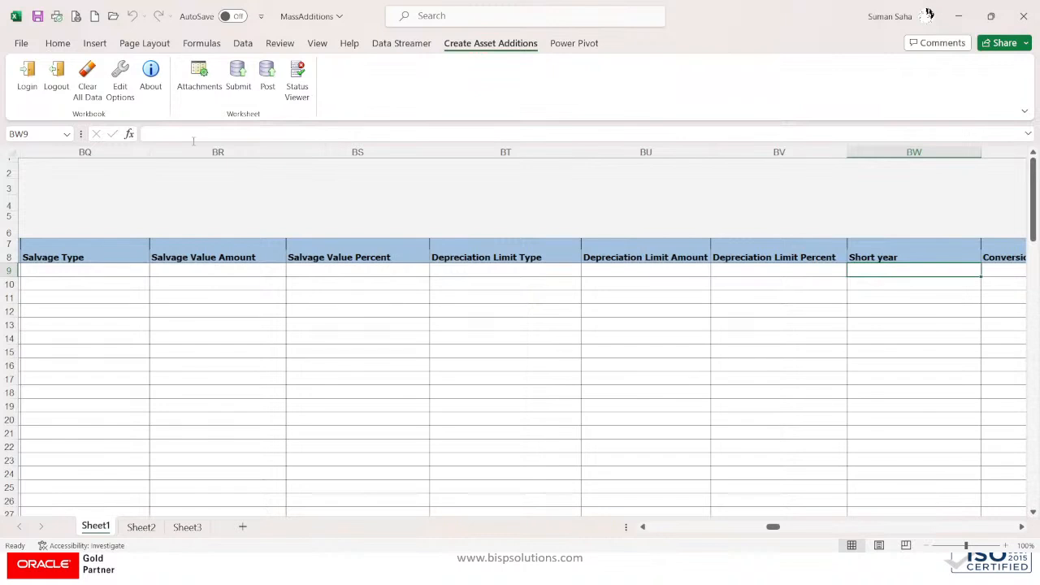
key(Right)
key(Right)
key(Right)
key(Right)
key(Right)
key(Right)
key(Right)
key(Right)
key(Right)
key(Right)
key(Right)
key(Right)
key(Right)
key(Right)
key(Right)
key(Right)
key(Right)
key(Right)
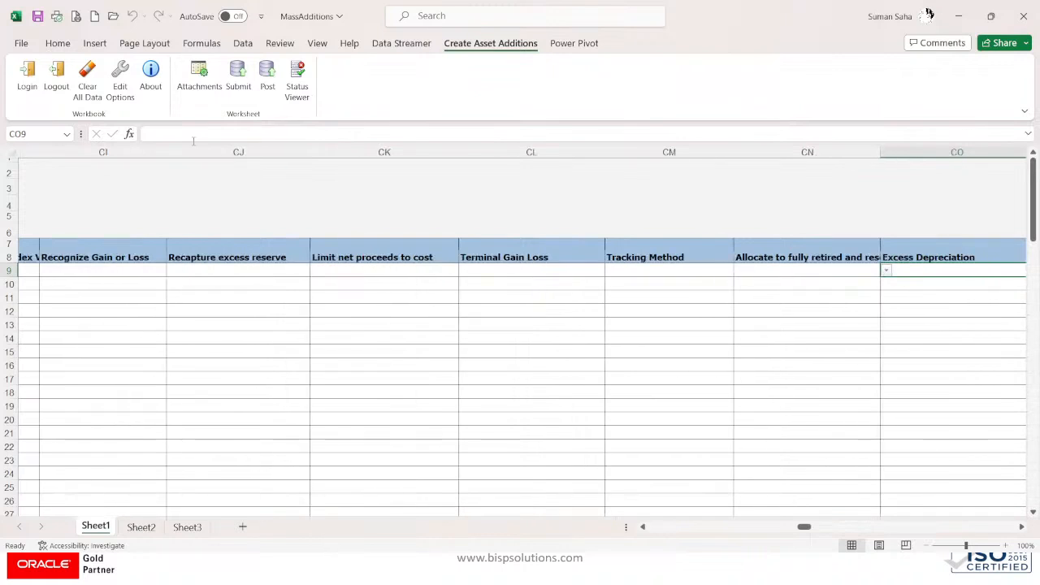
key(Right)
key(Right)
key(Right)
key(Right)
key(Right)
key(Right)
key(Right)
key(Right)
key(Right)
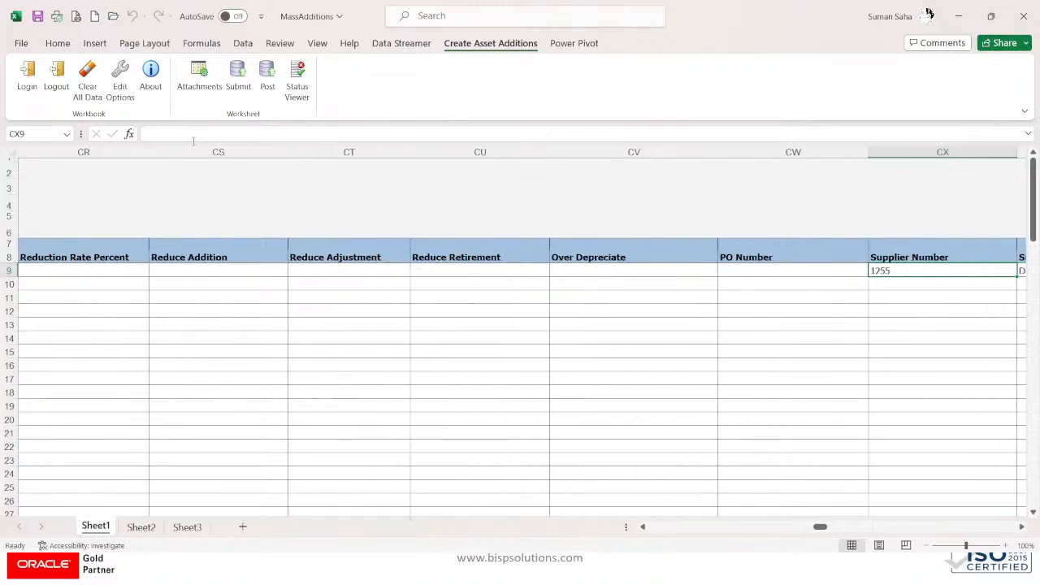
key(Right)
key(Right)
key(Right)
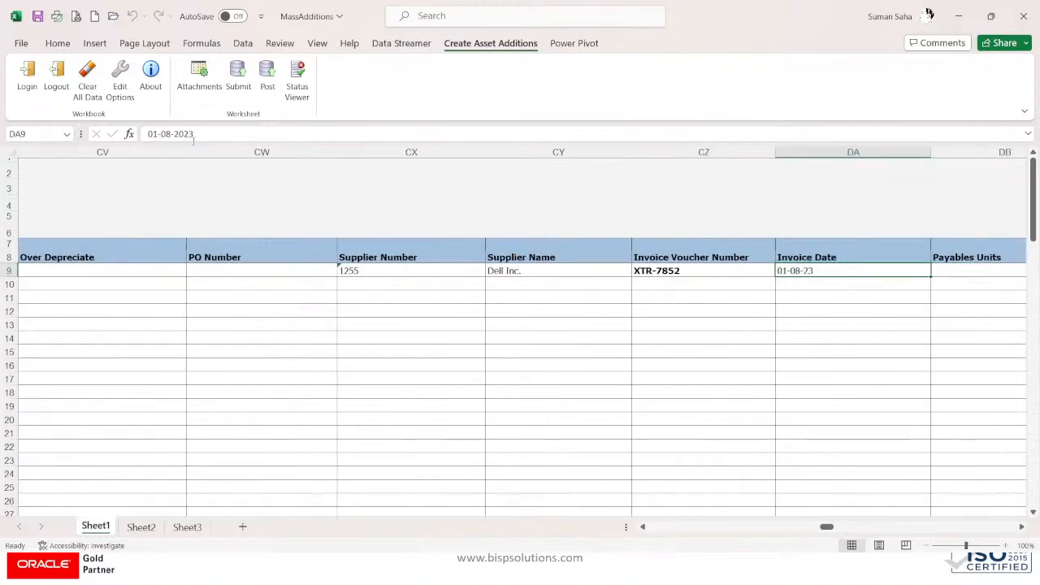
click(713, 269)
click(195, 134)
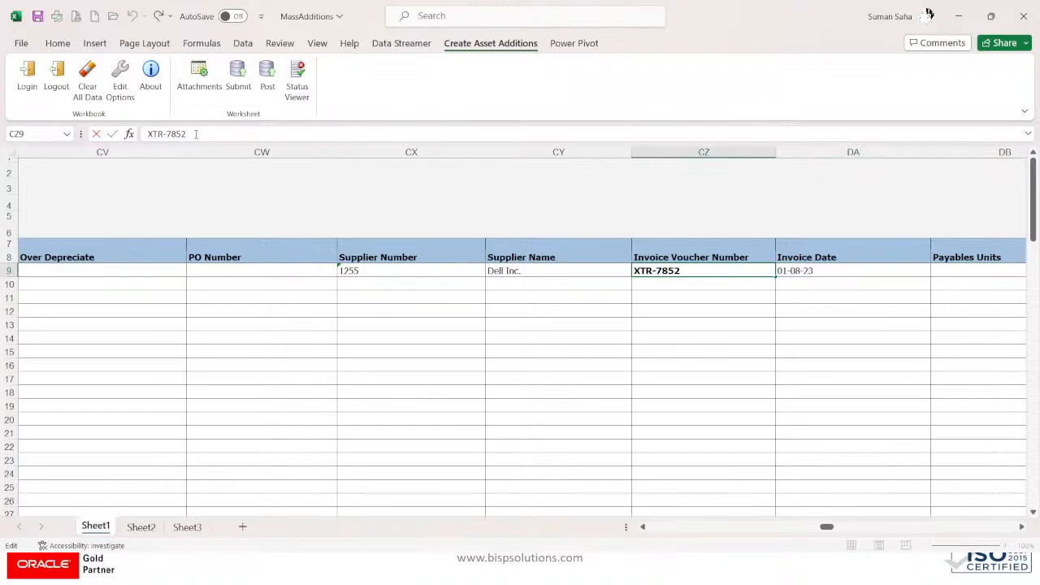
key(Return)
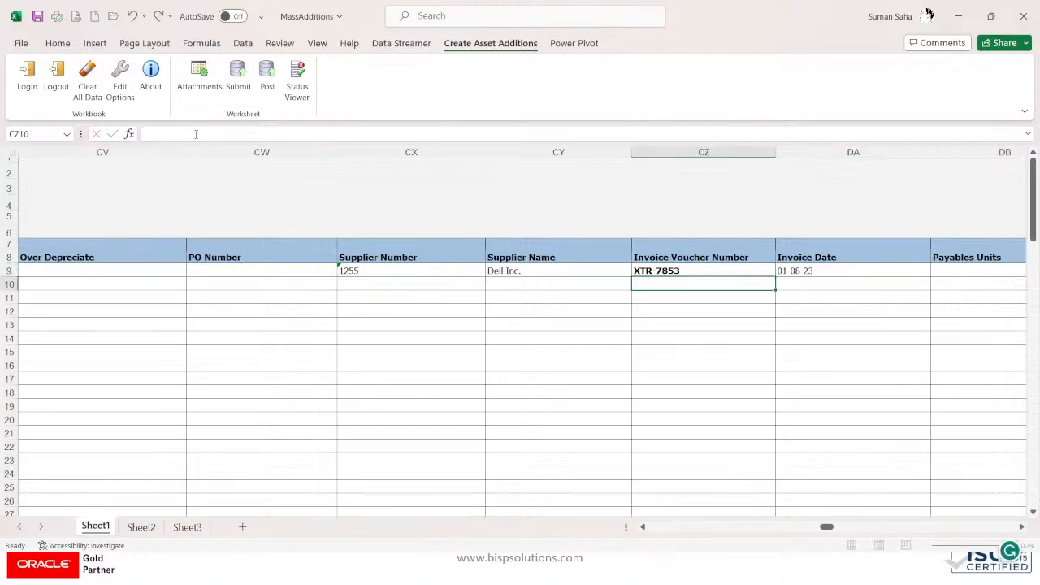
Step: Change row 9's invoice date to 02-08-2023
click(781, 272)
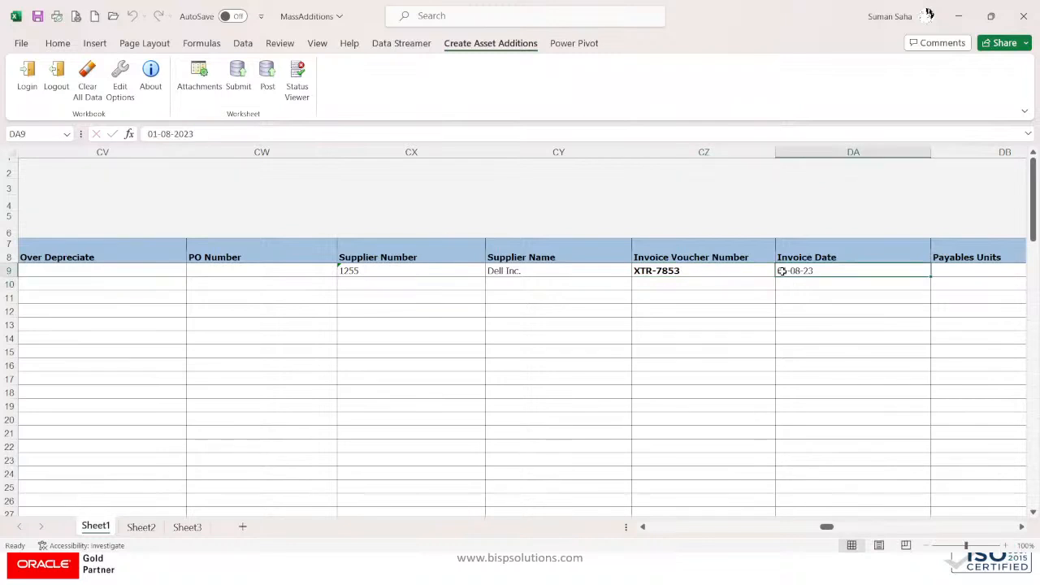
click(159, 134)
key(BackSpace)
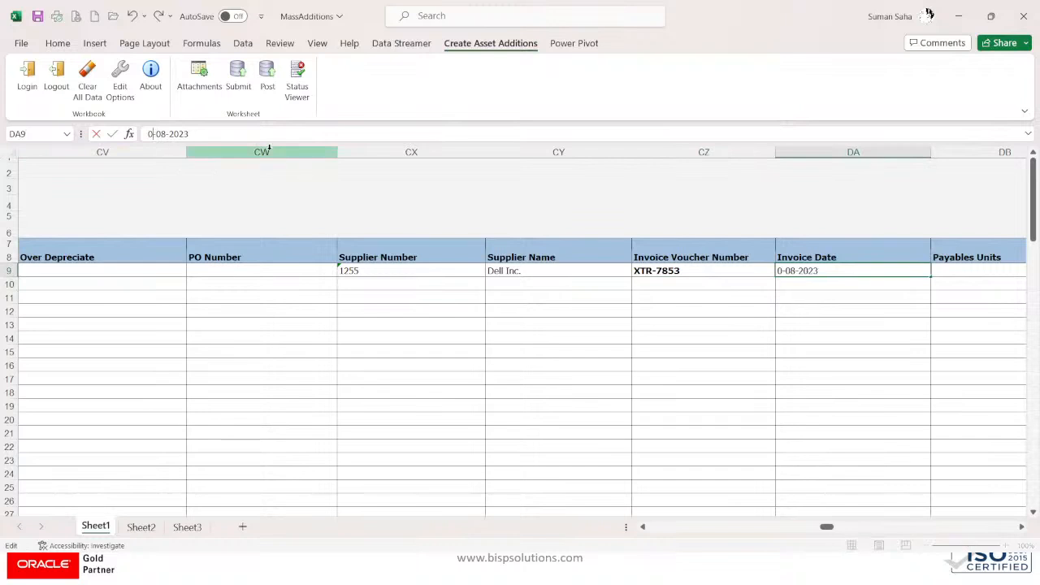
text(2)
key(Return)
key(Up)
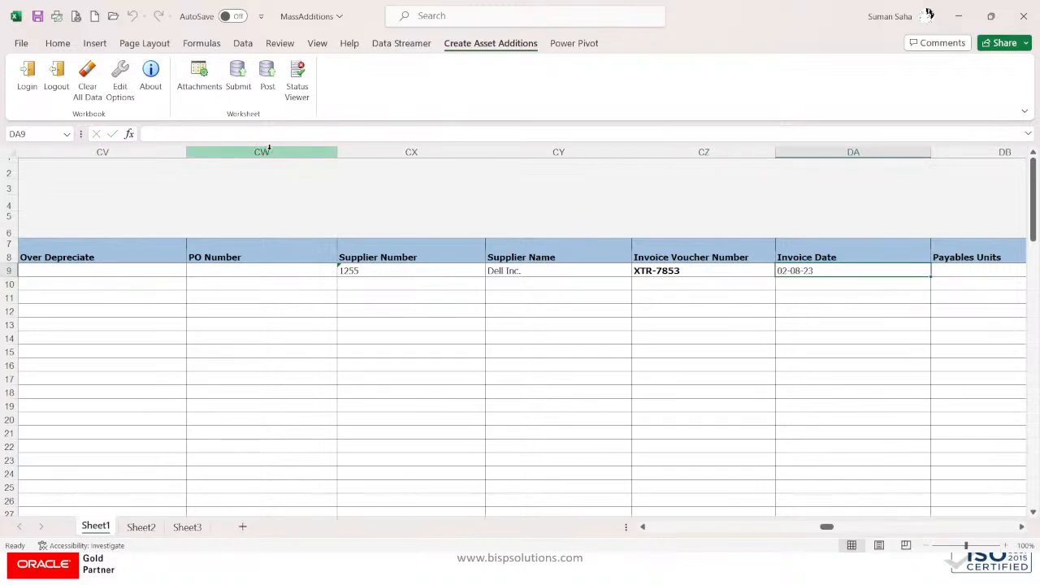
Step: Set row 9's invoice line description to WINDOW SERVER S3
key(Right)
key(Right)
key(Right)
key(Right)
key(Right)
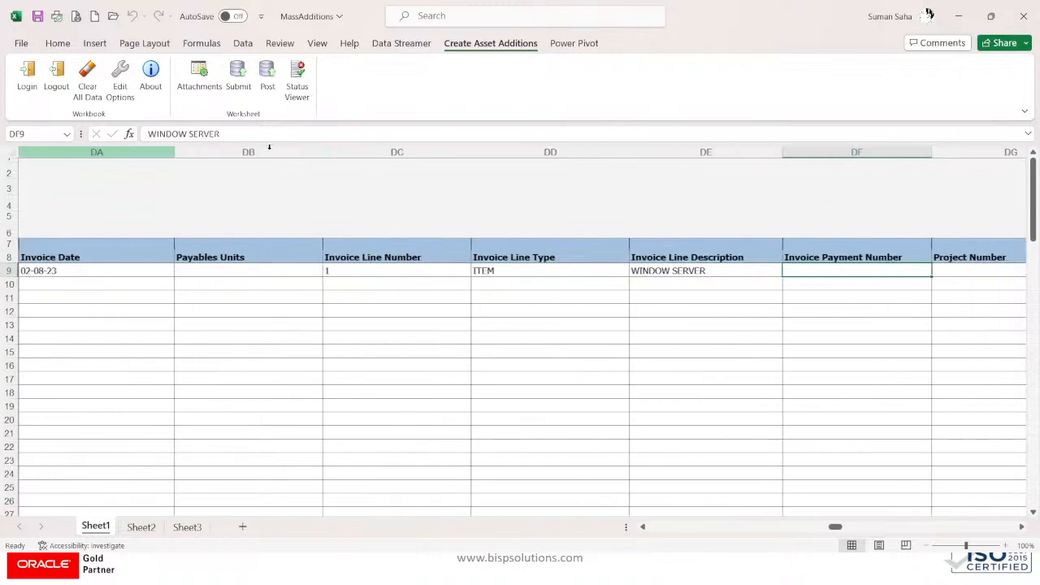
key(Left)
key(Left)
key(Right)
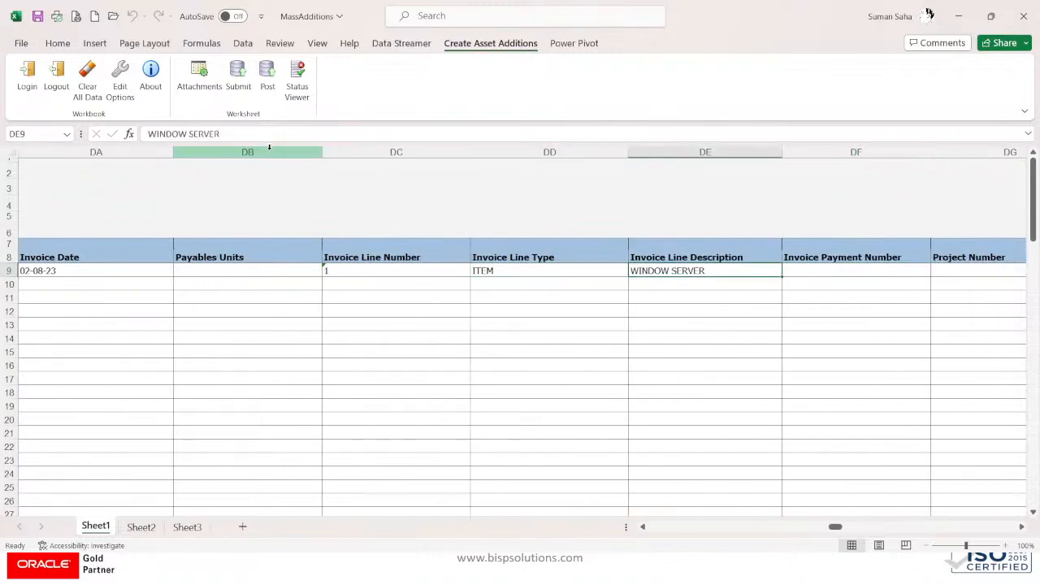
click(237, 136)
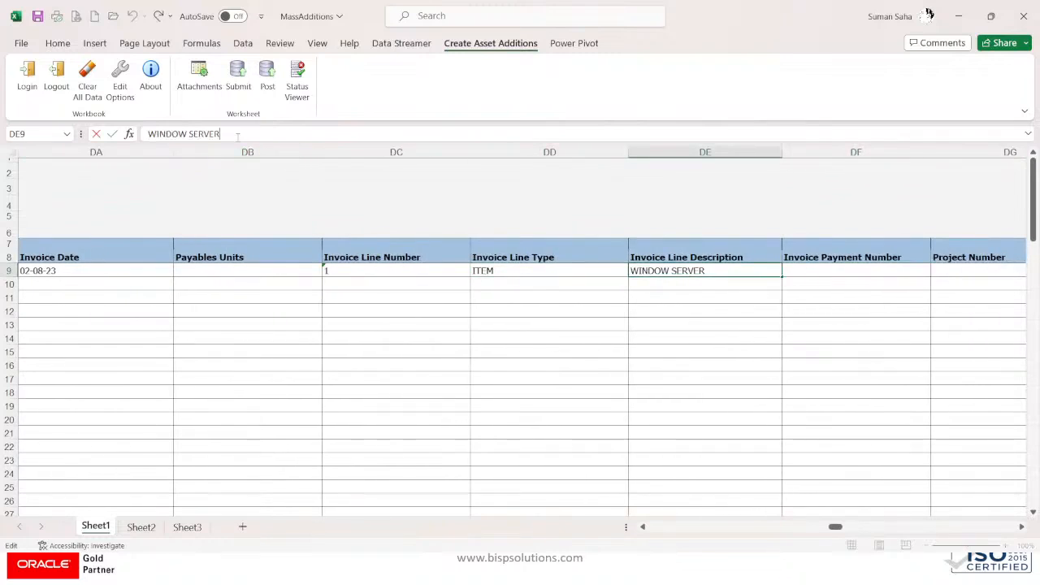
text(S3)
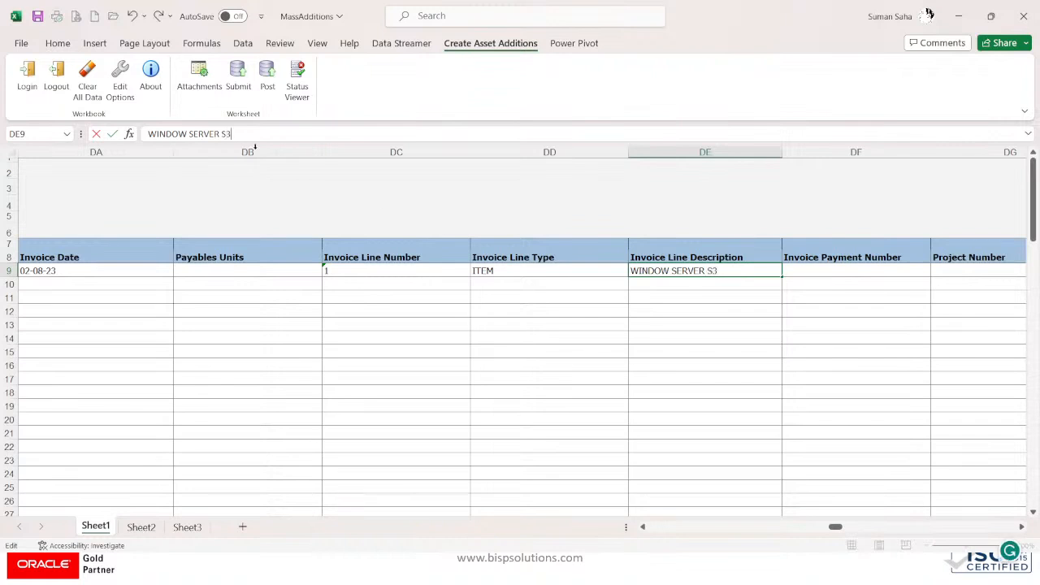
key(Tab)
key(Tab)
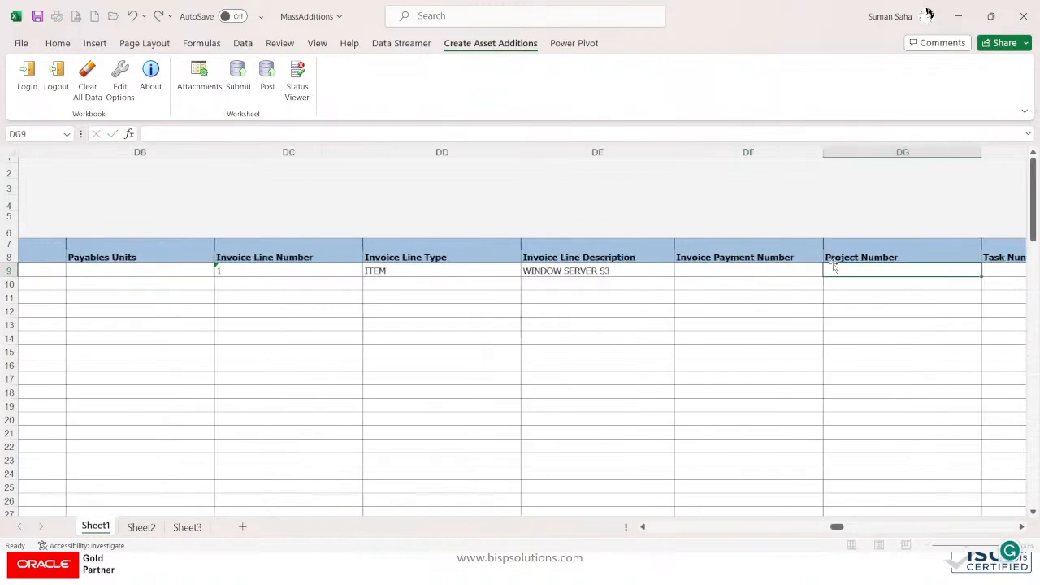
key(Tab)
key(Tab)
key(Tab)
key(Tab)
key(Tab)
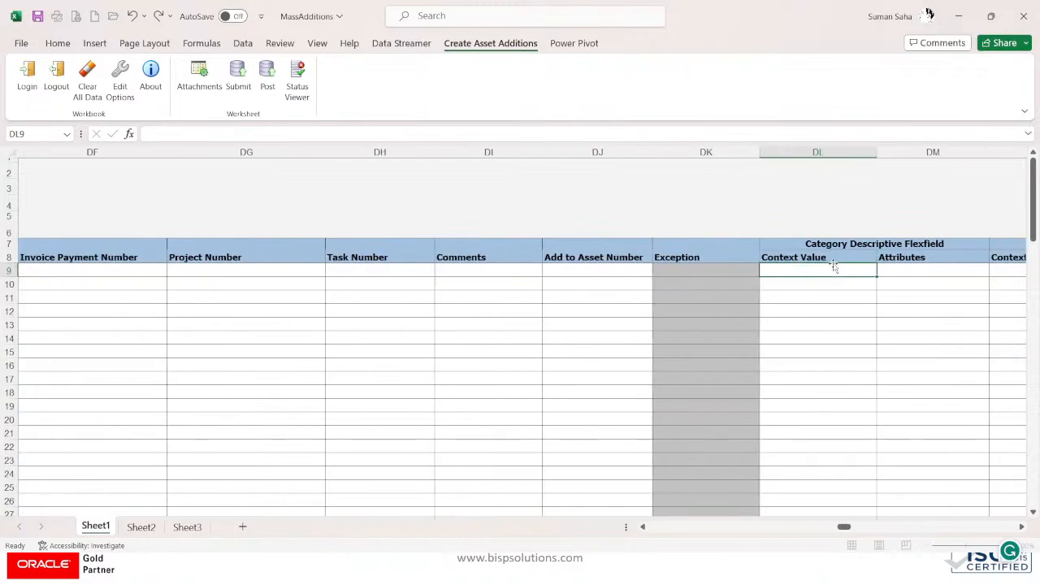
key(Tab)
key(Tab)
key(Tab)
key(shift+Tab)
key(shift+Tab)
key(shift+Tab)
key(shift+Tab)
key(shift+Tab)
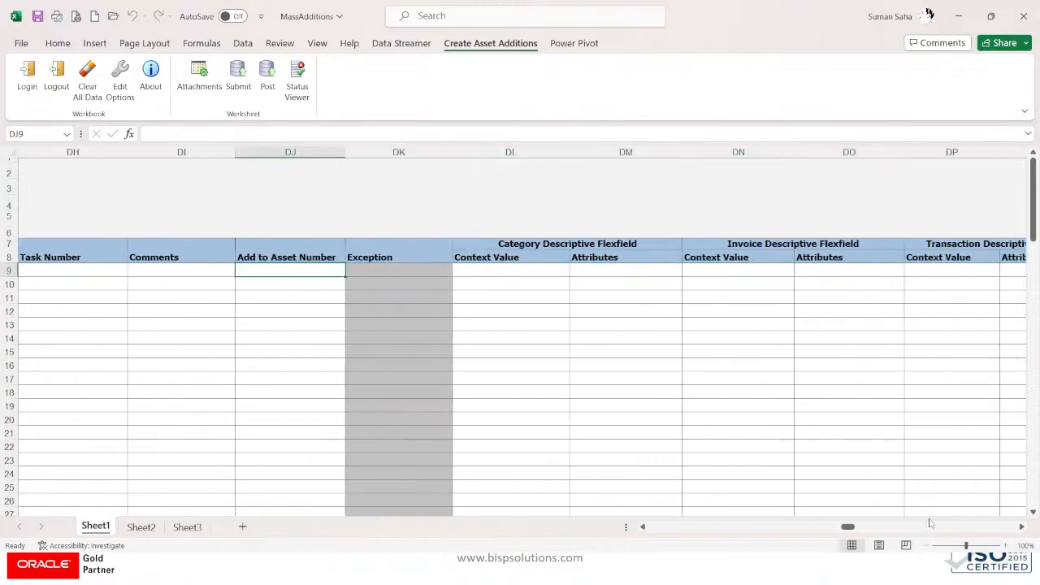
drag(845, 527, 588, 536)
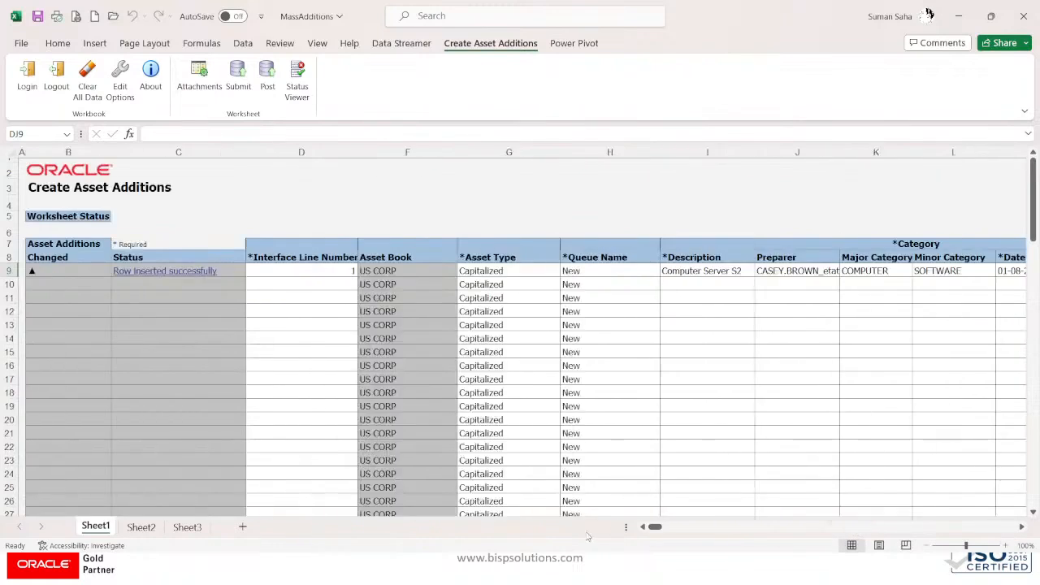
Step: Post row 9, clear the duplicate-record error from its Status cell, and post again
click(267, 79)
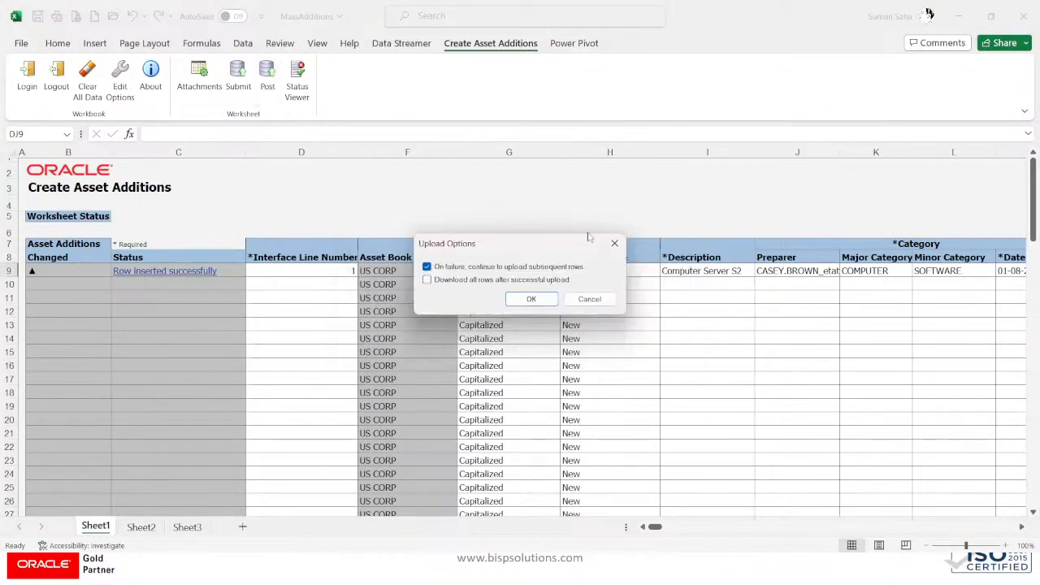
click(532, 298)
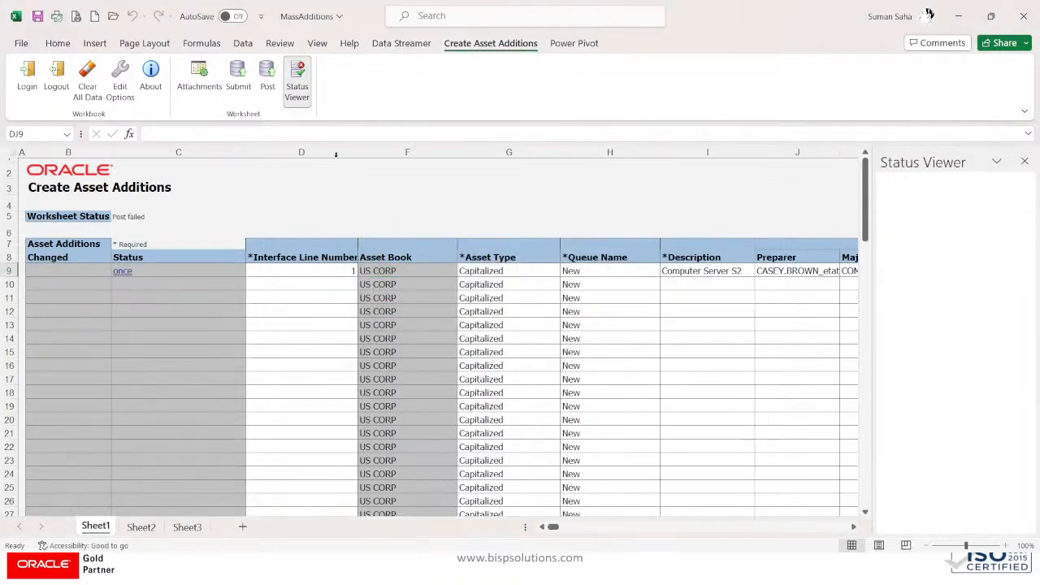
click(1024, 162)
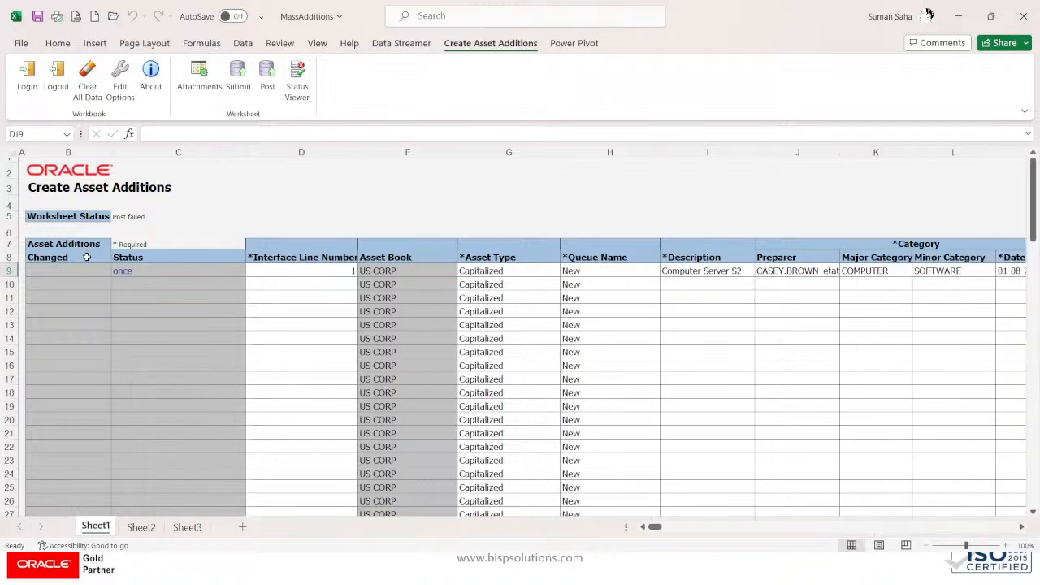
click(139, 269)
key(Delete)
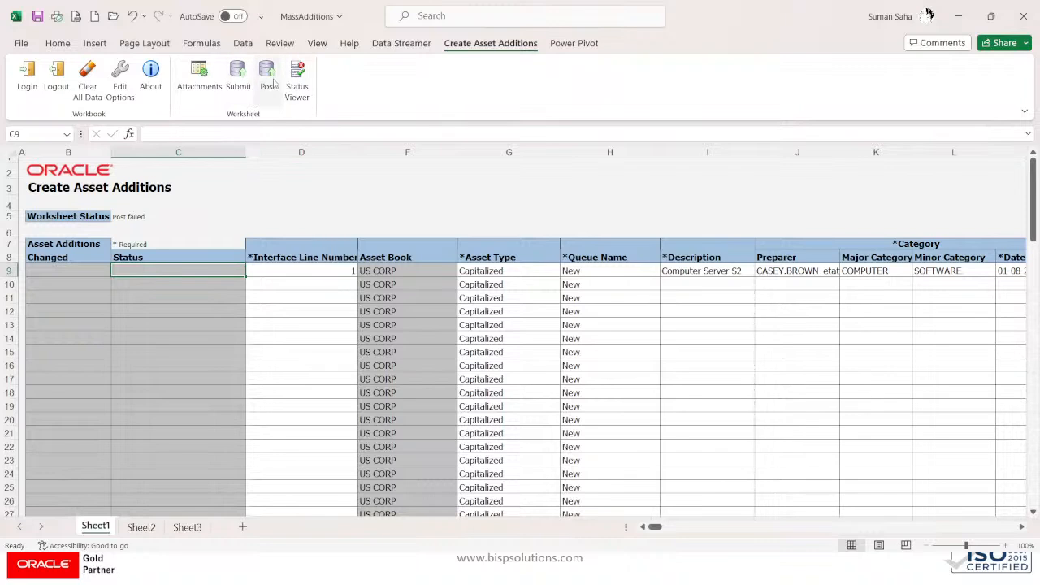
click(267, 74)
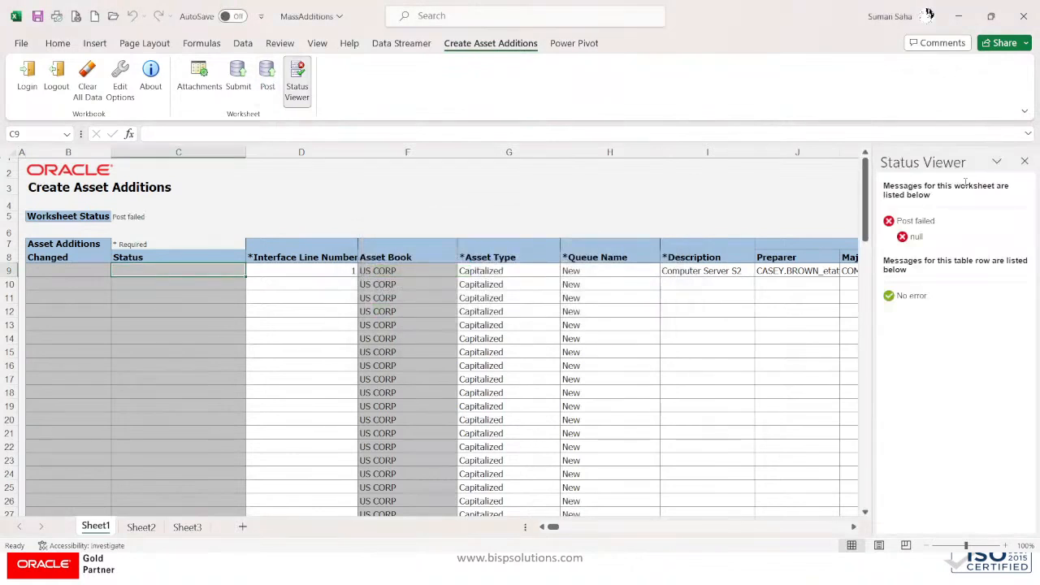
Step: Copy row 9's asset details from G9 across to the last filled column
click(630, 268)
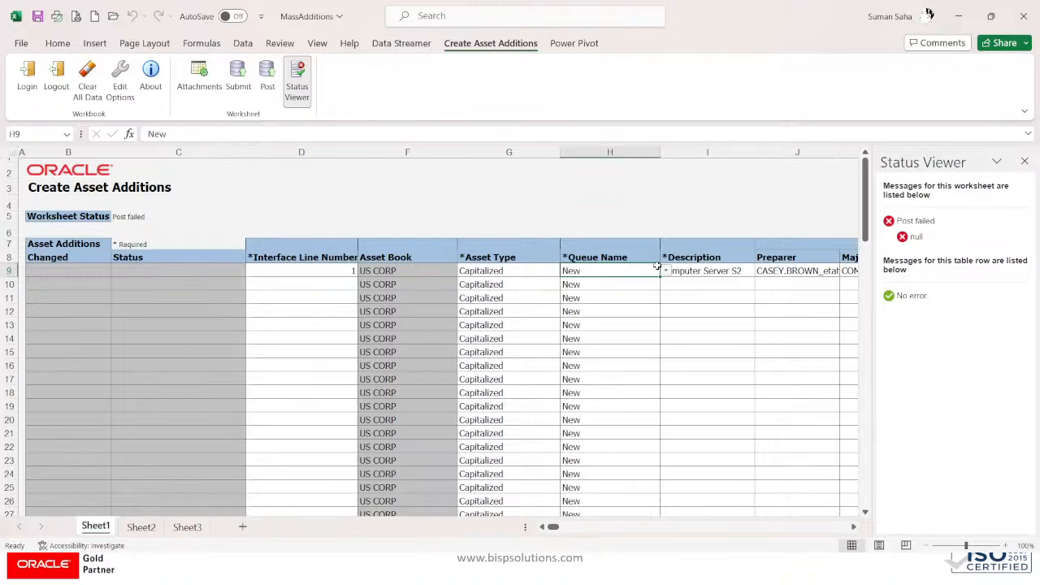
click(533, 271)
drag(813, 270, 423, 272)
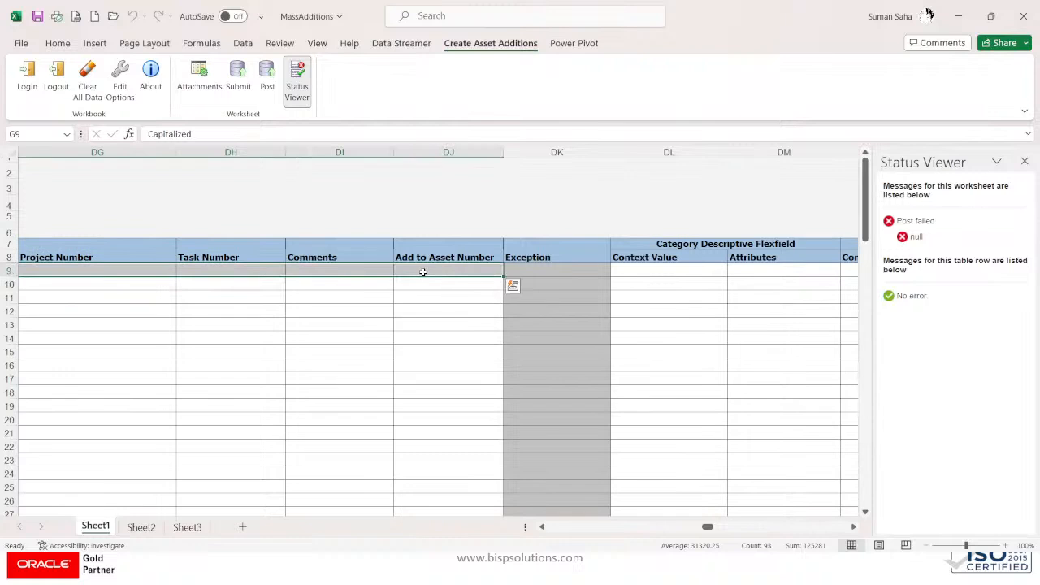
key(ctrl+c)
drag(705, 527, 538, 532)
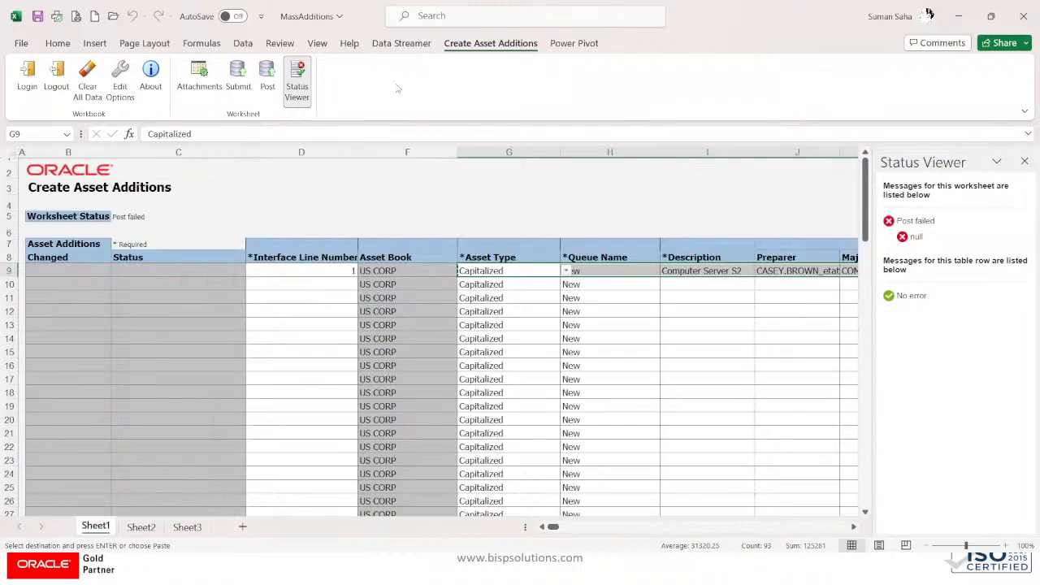
click(88, 91)
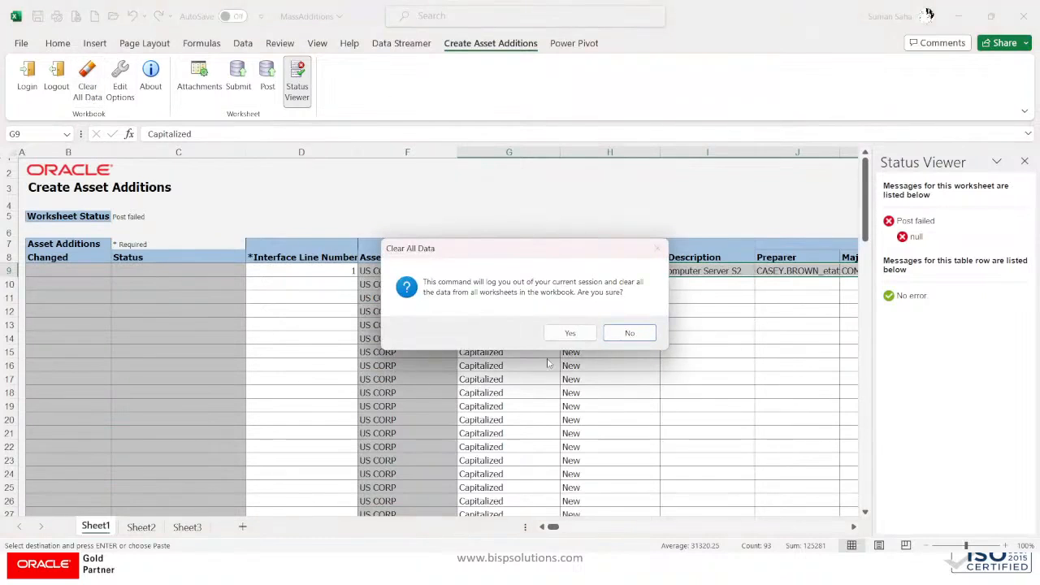
Step: Confirm clearing all data, then sign back in with the user ID and saved password
click(567, 334)
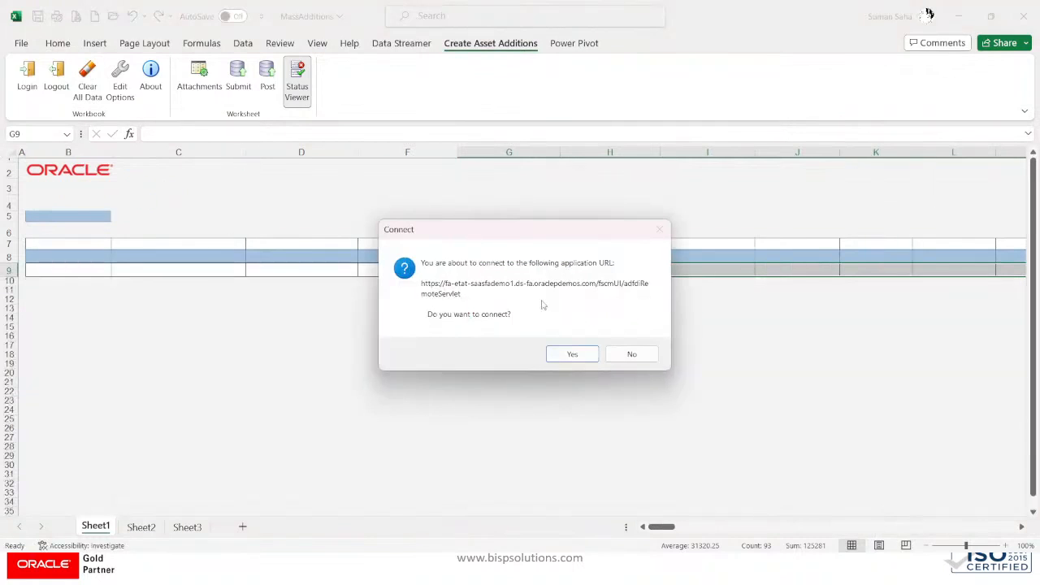
click(572, 353)
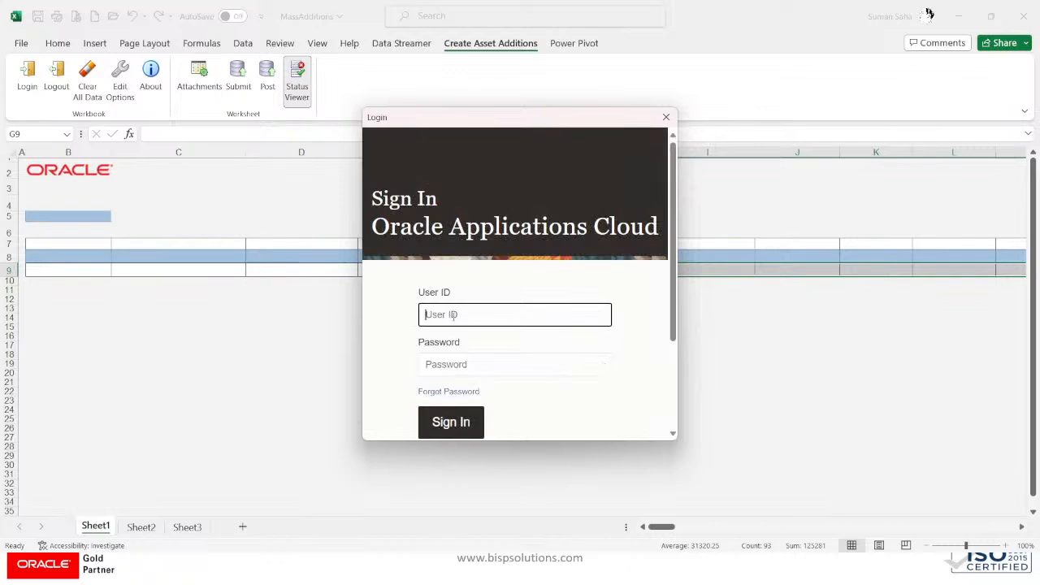
key(Tab)
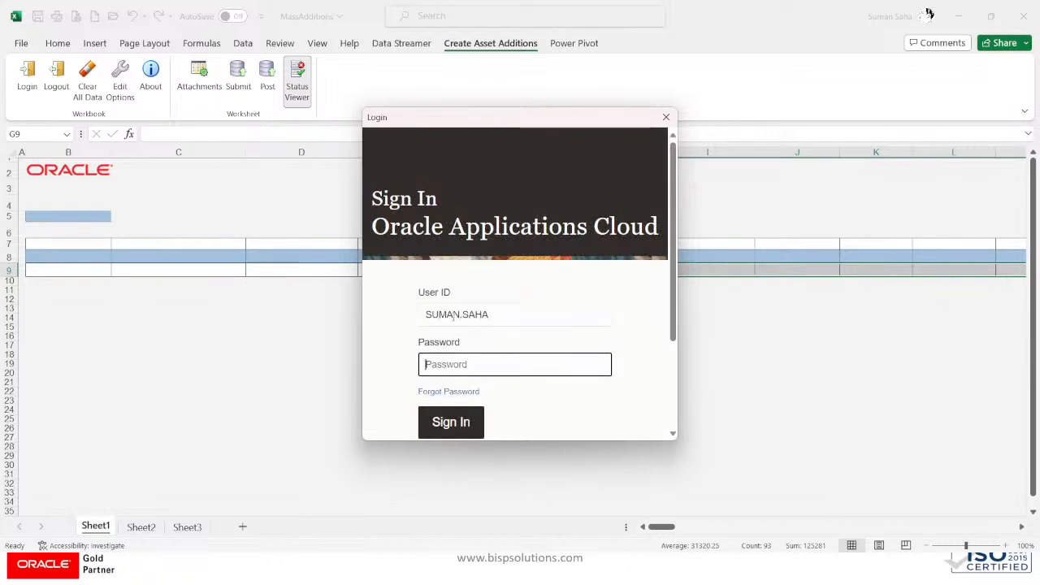
key(super+v)
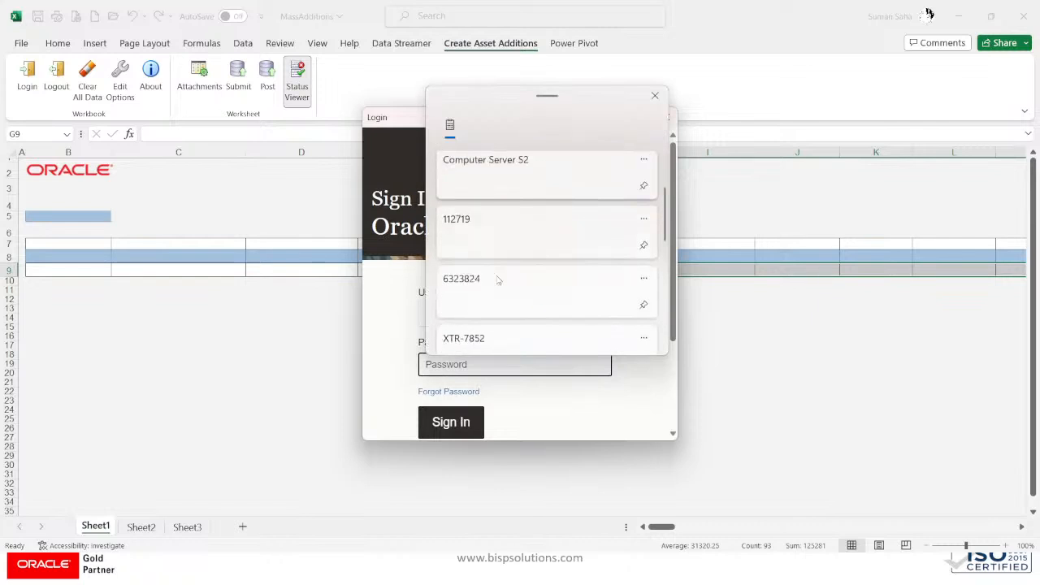
scroll(498, 280, down, 5)
scroll(483, 211, up, 1)
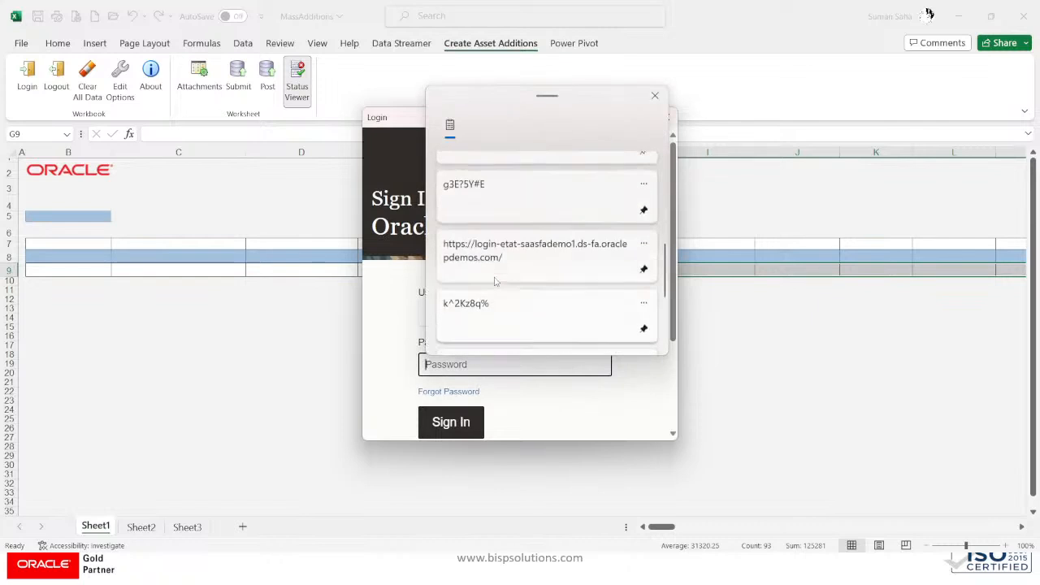
click(480, 198)
click(469, 422)
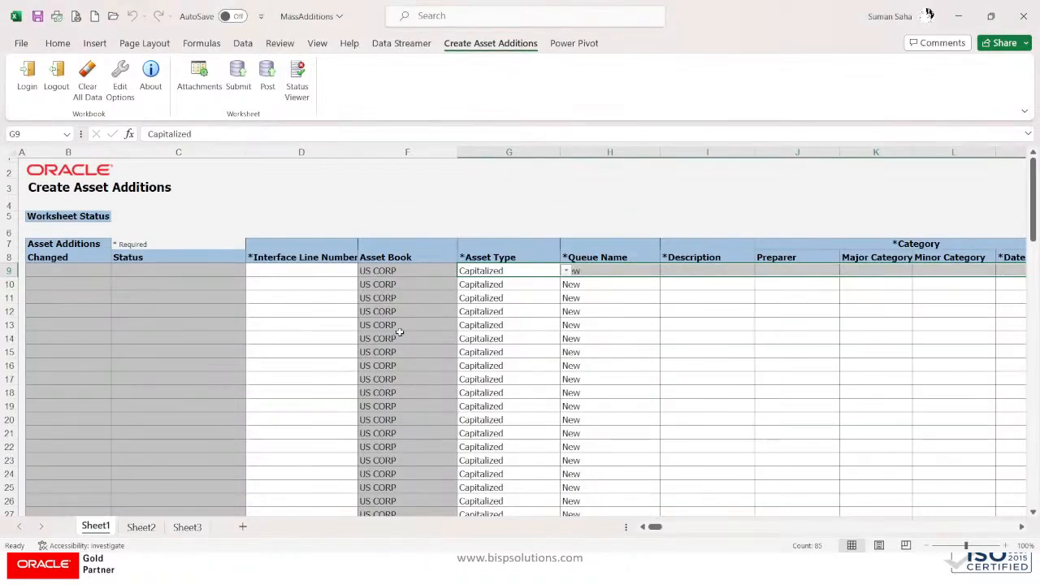
click(311, 268)
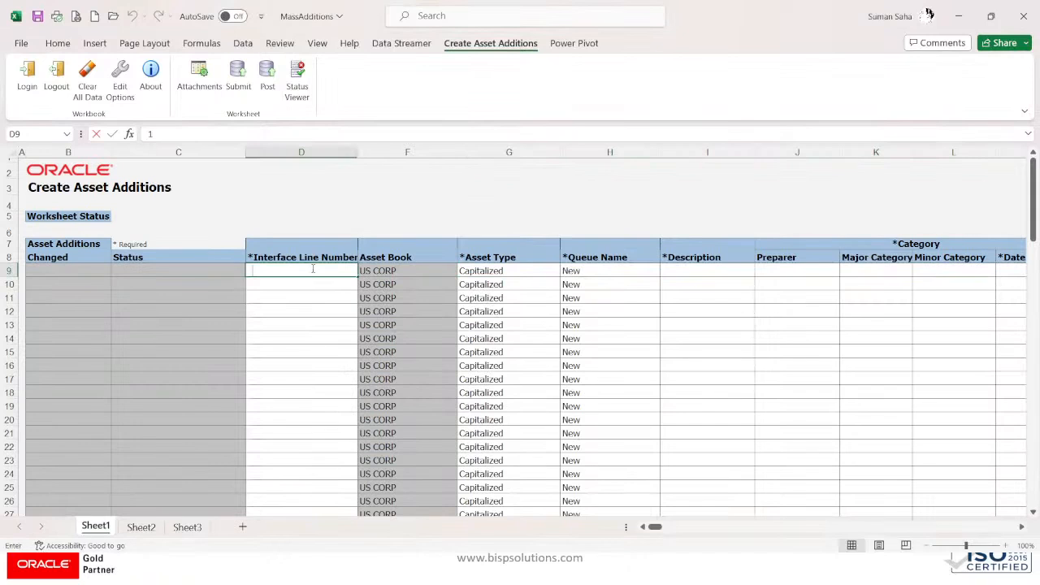
Step: Enter interface line number 1 in D9 and paste the copied asset details starting at G9
text(1)
key(Tab)
key(Tab)
key(Tab)
key(Tab)
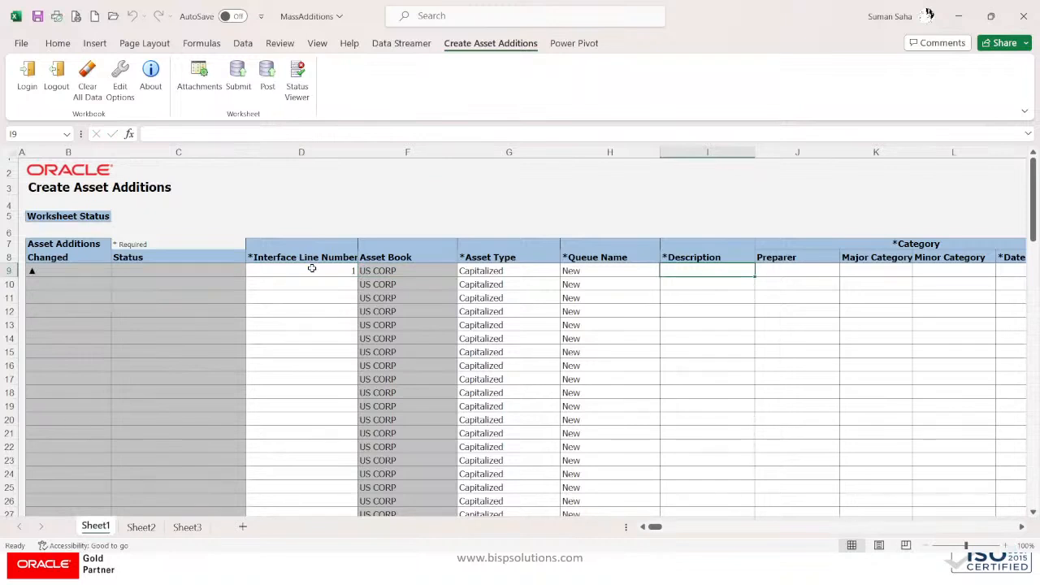
key(super+v)
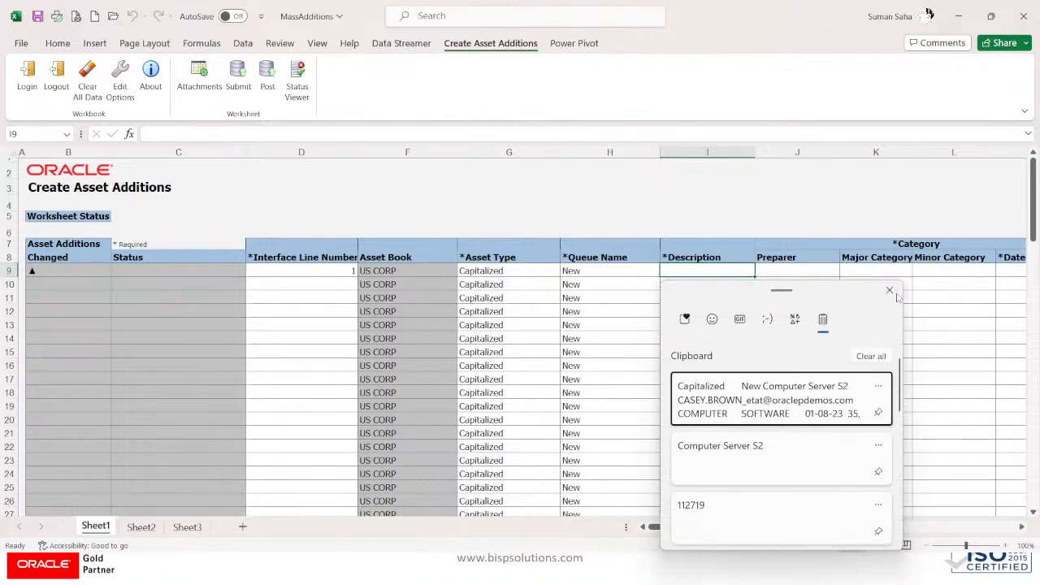
click(889, 290)
click(521, 270)
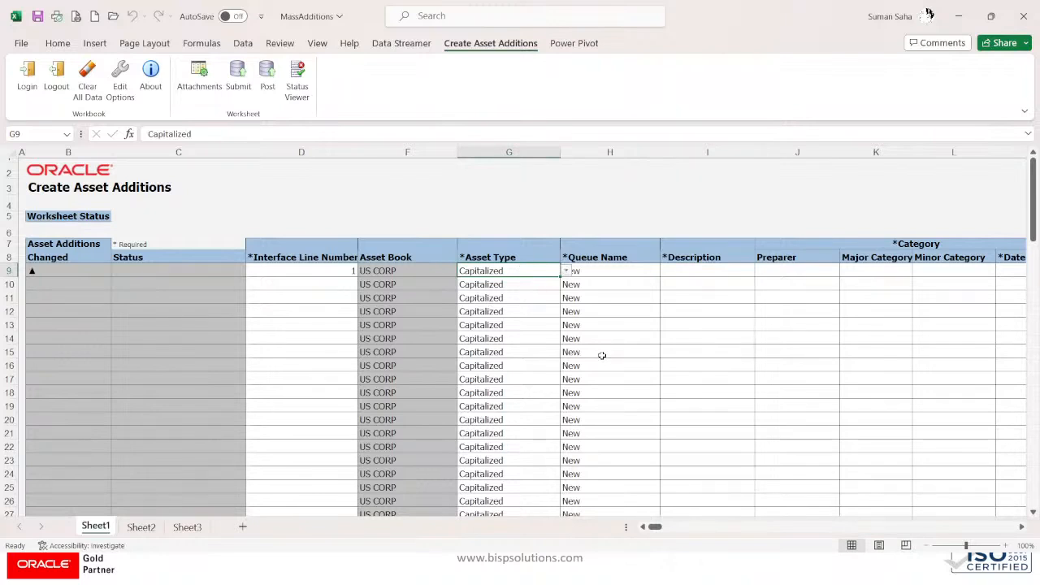
key(super+v)
click(718, 388)
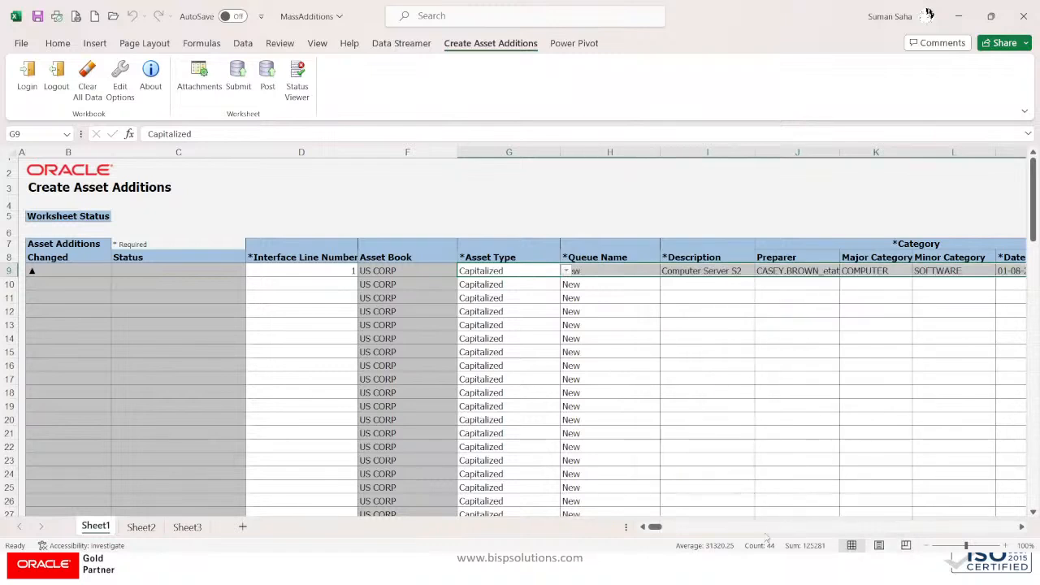
drag(665, 535, 623, 483)
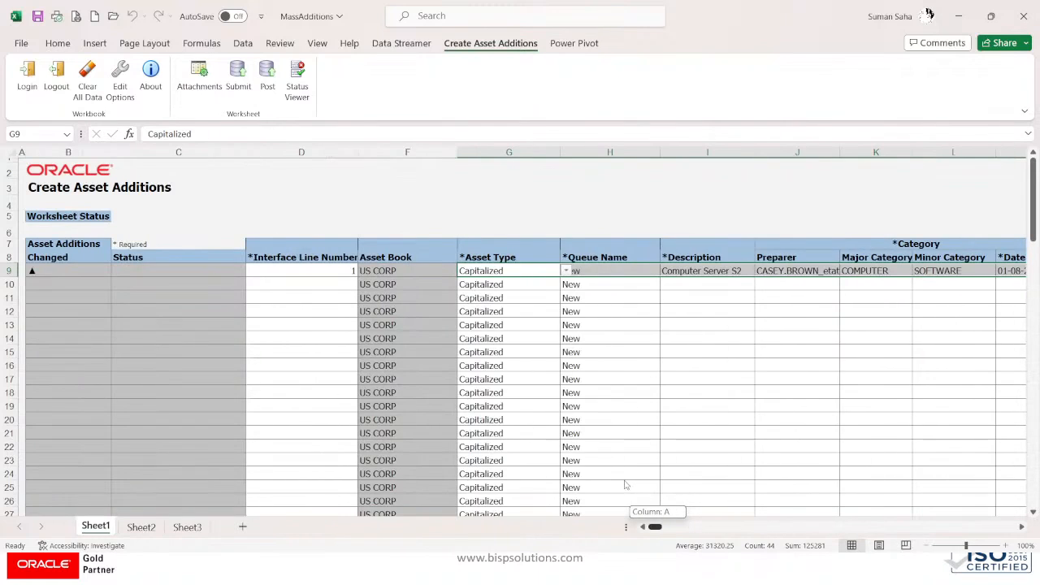
Step: Post row 9 successfully, submitting the Post Mass Additions request, then minimize Excel
click(261, 74)
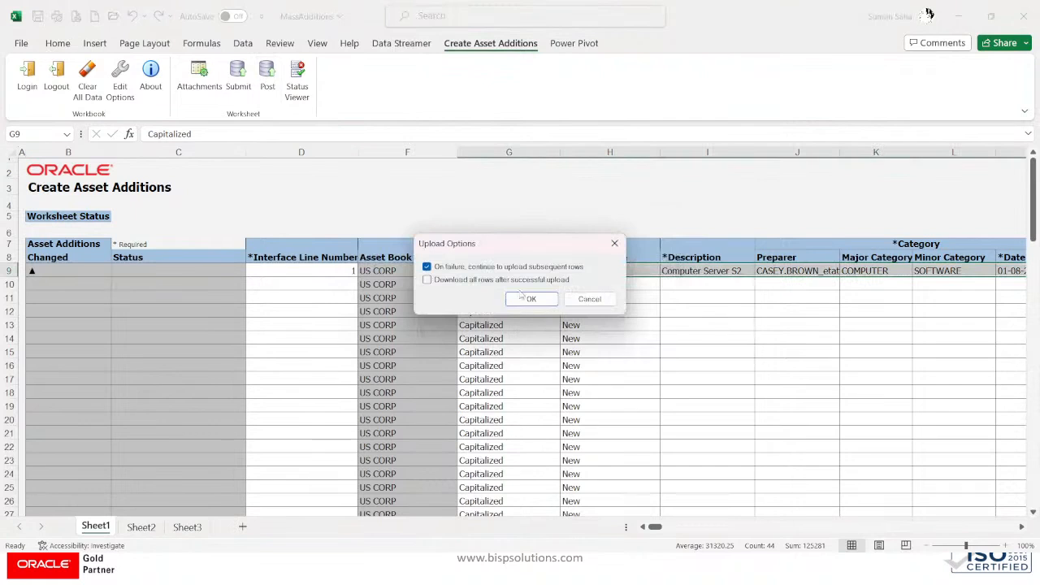
click(524, 298)
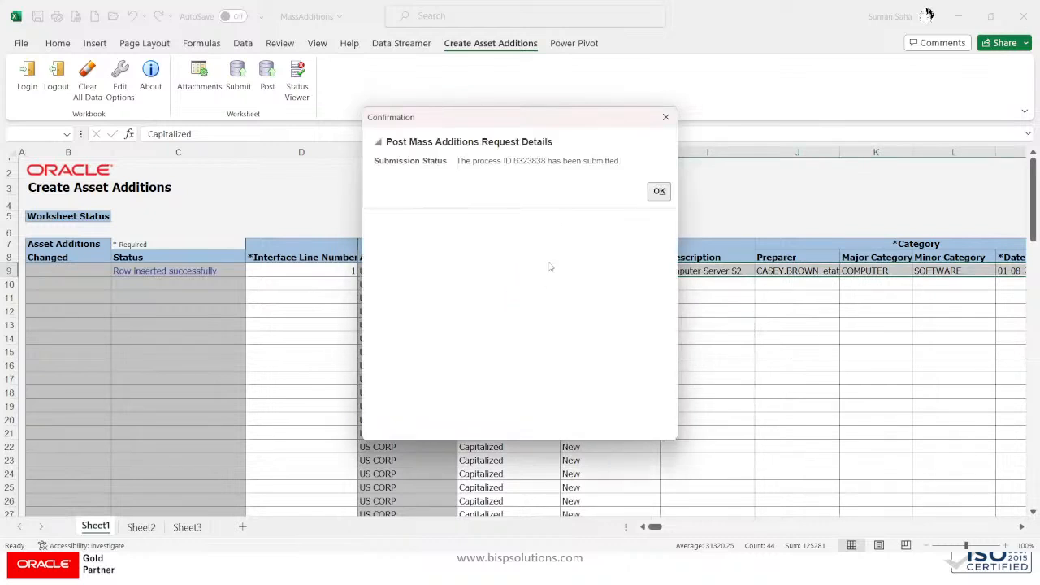
click(658, 192)
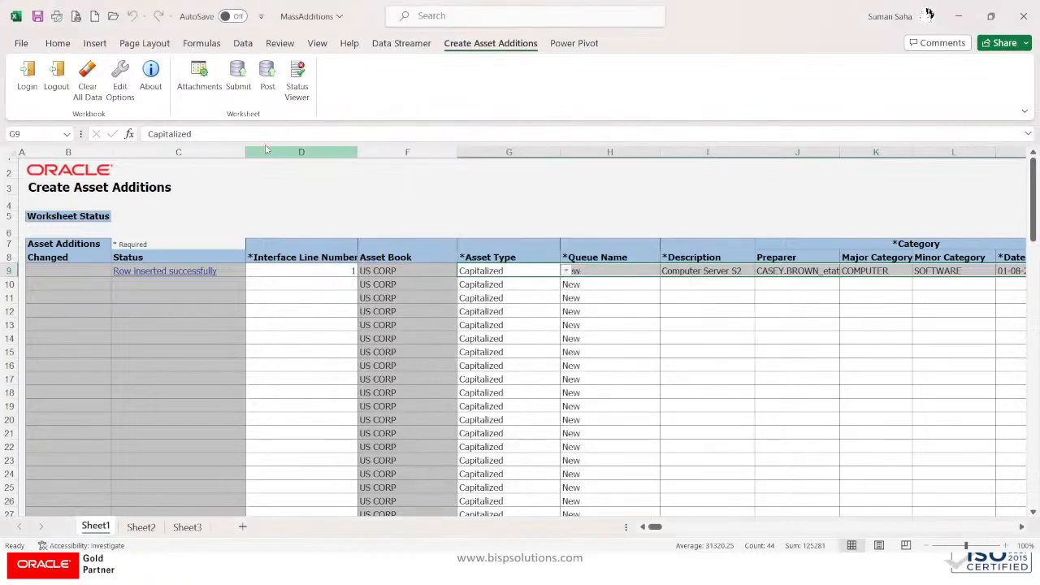
click(959, 16)
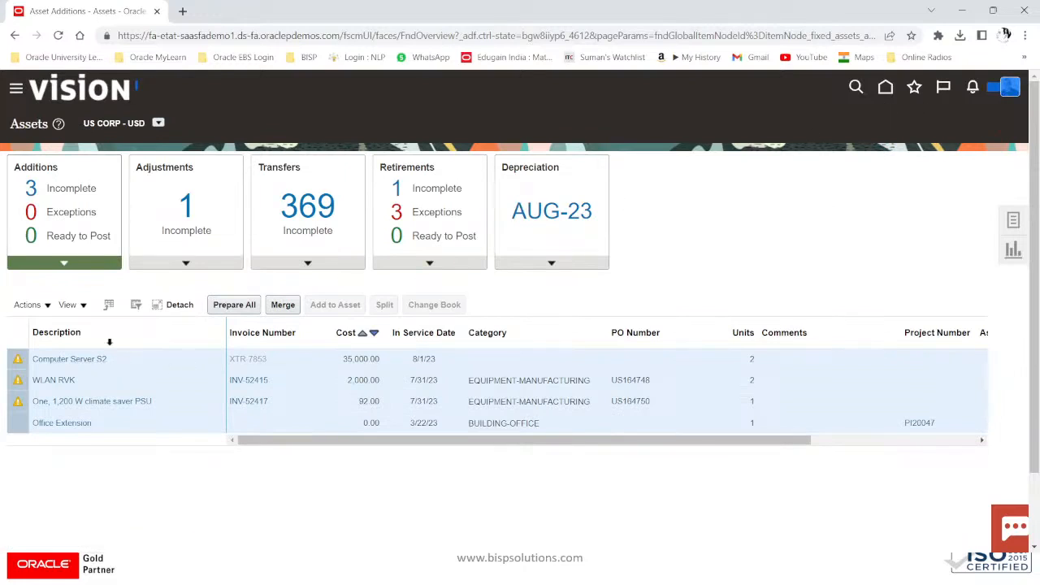
Step: Review the Computer Server S2 source line, categorized COMPUTER-SOFTWARE, and cancel without saving
click(71, 188)
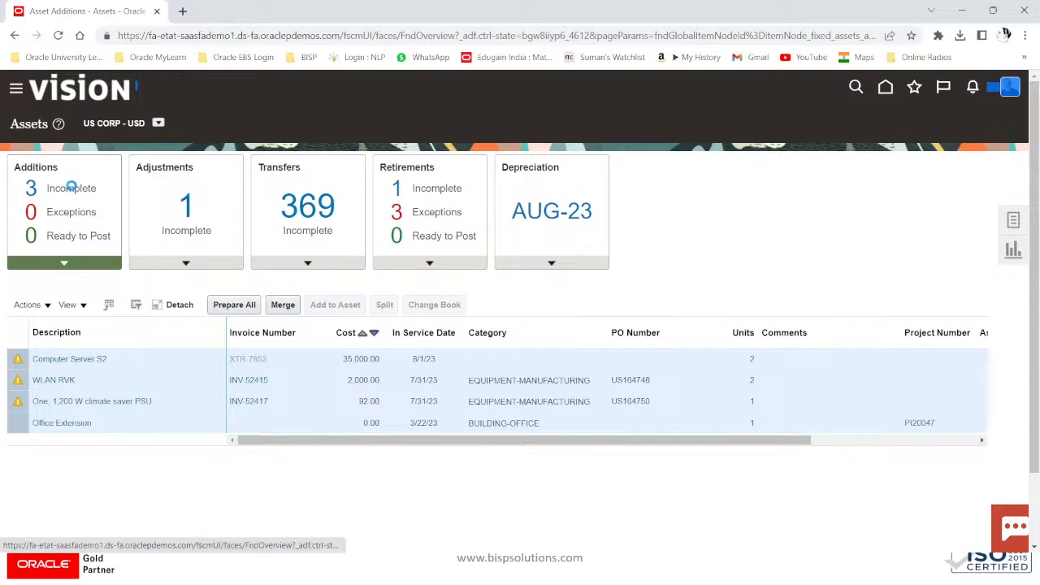
click(59, 360)
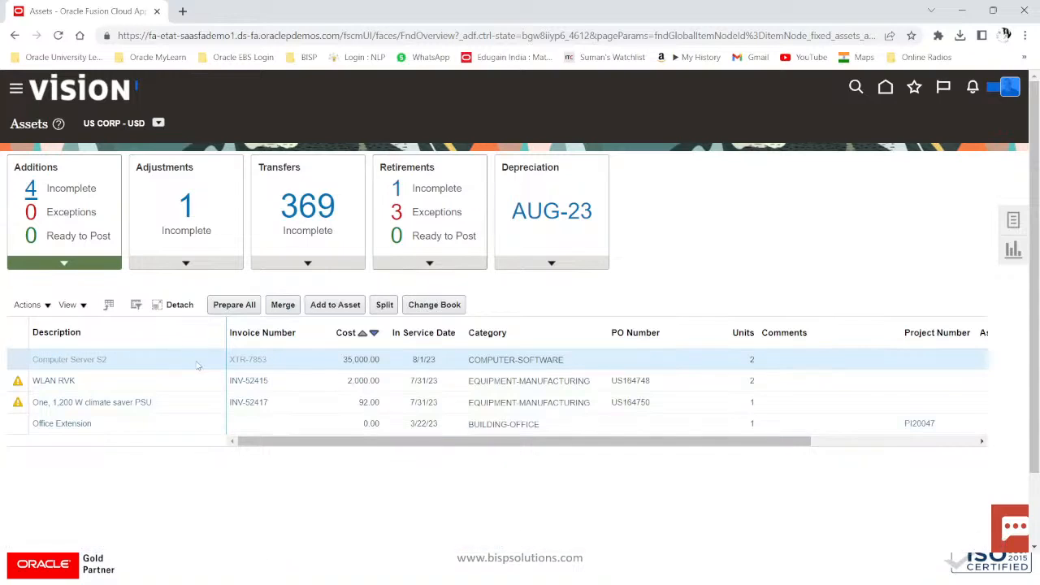
scroll(721, 395, down, 5)
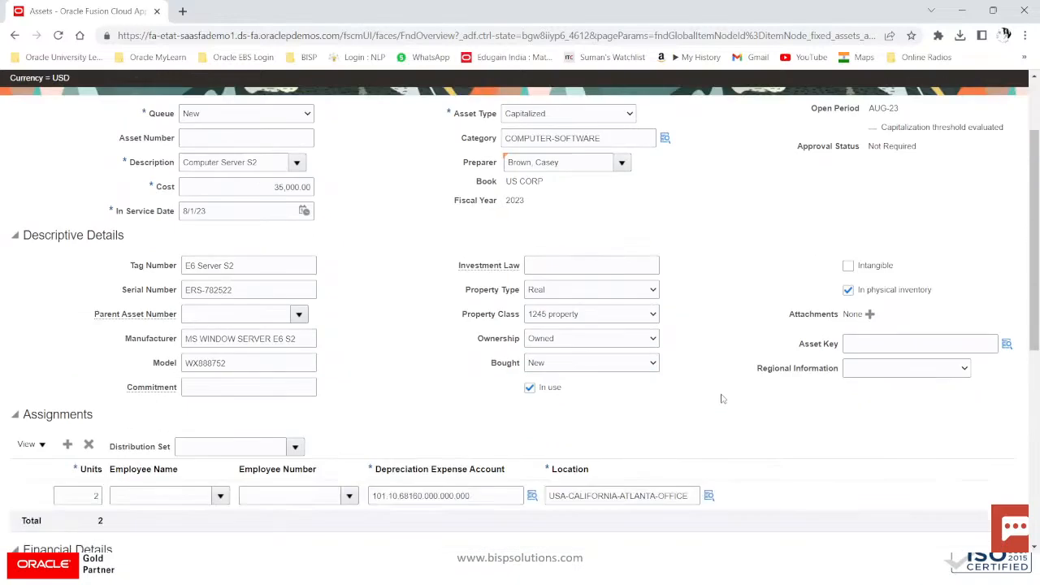
scroll(122, 313, up, 2)
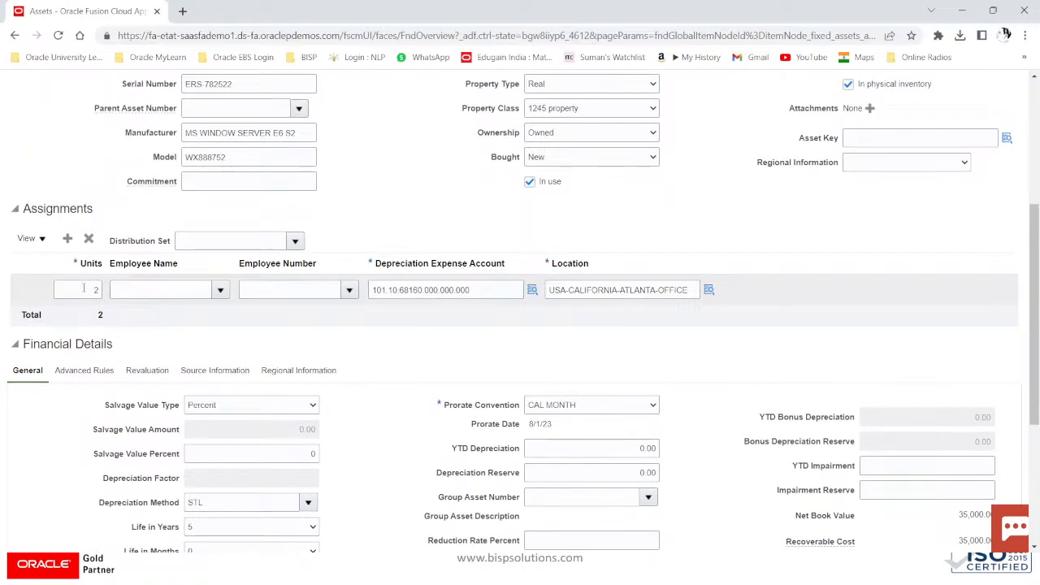
scroll(83, 288, up, 4)
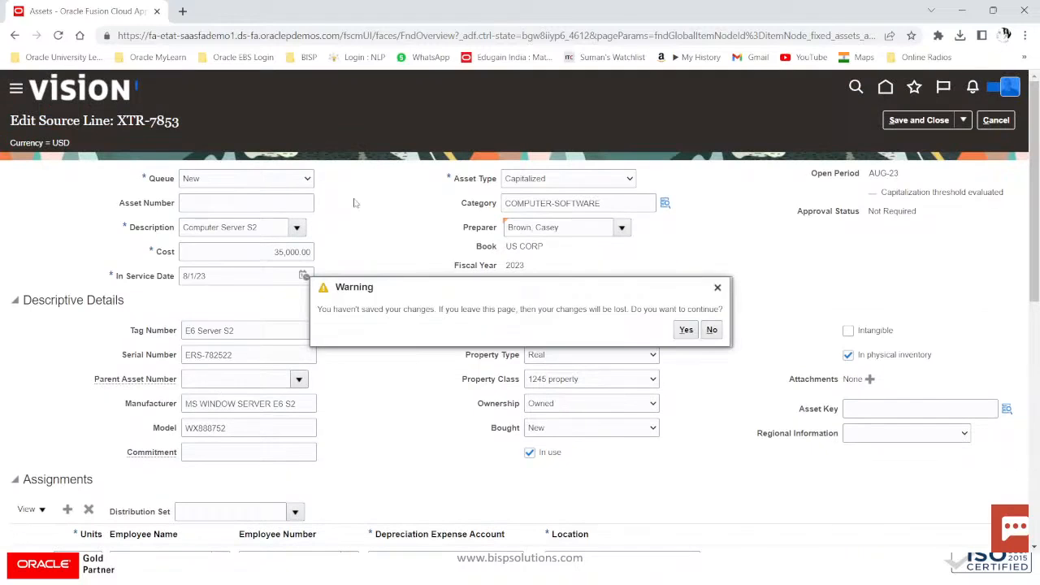
click(713, 329)
click(995, 121)
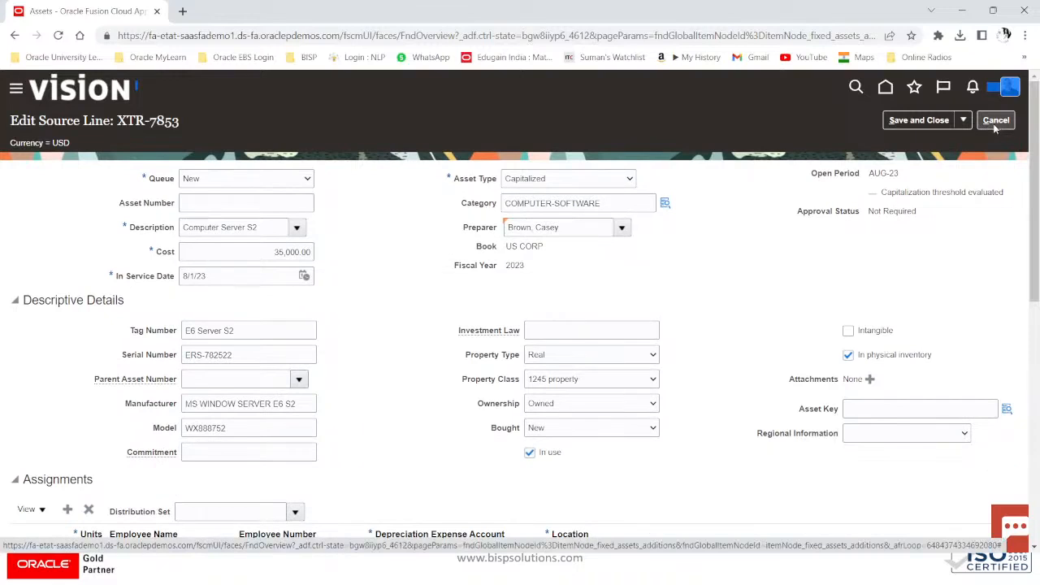
click(686, 330)
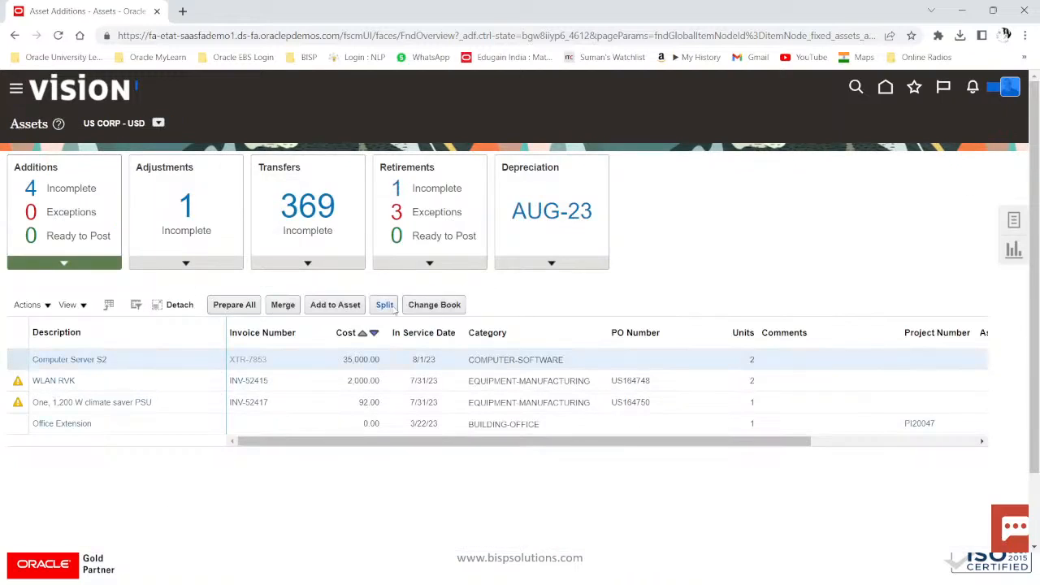
Step: Split the Computer Server S2 (XTR-7853) line into two 1-unit lines of 17,500.00 each
click(395, 308)
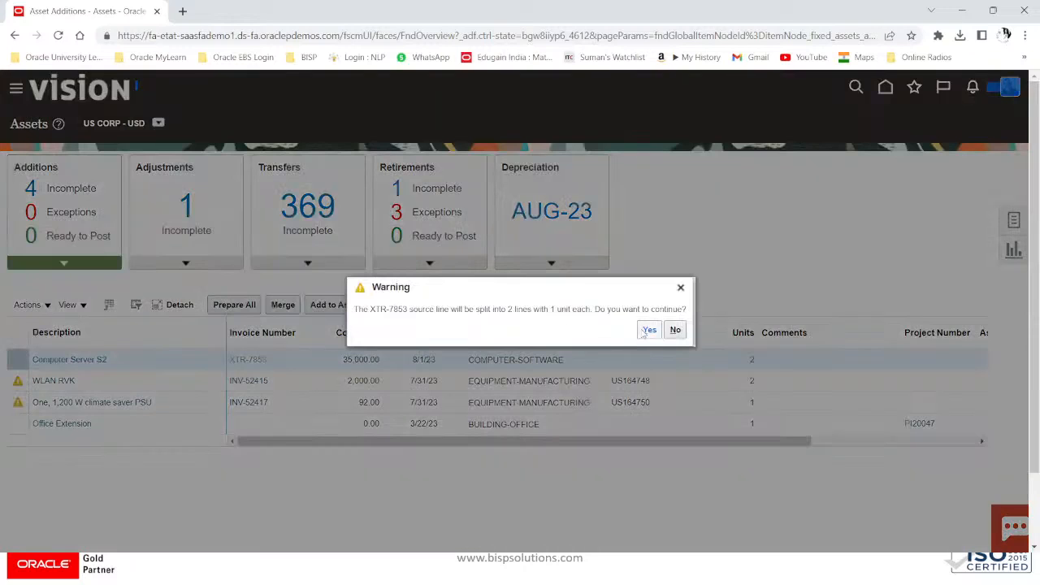
click(647, 330)
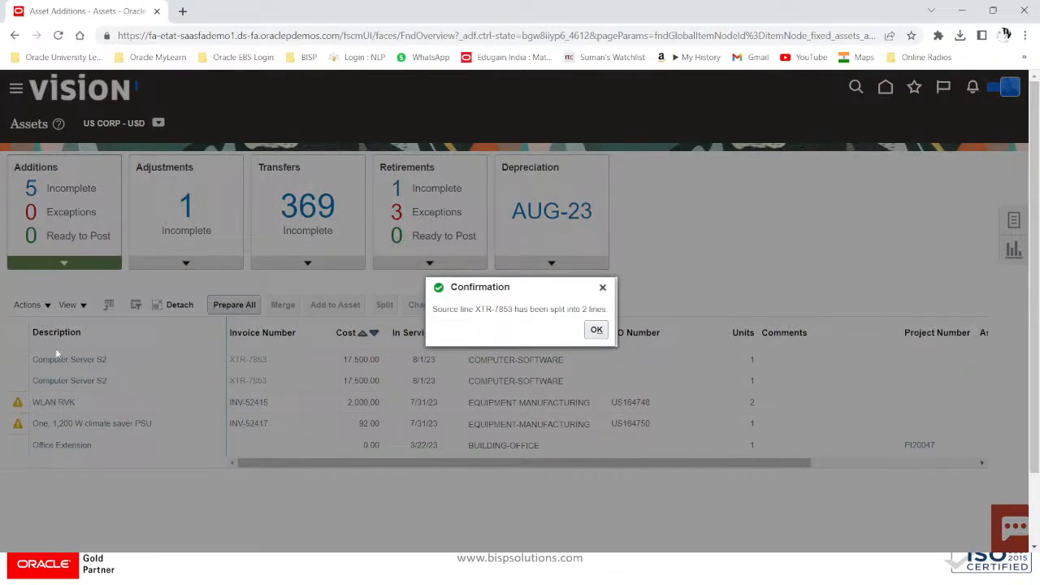
click(596, 329)
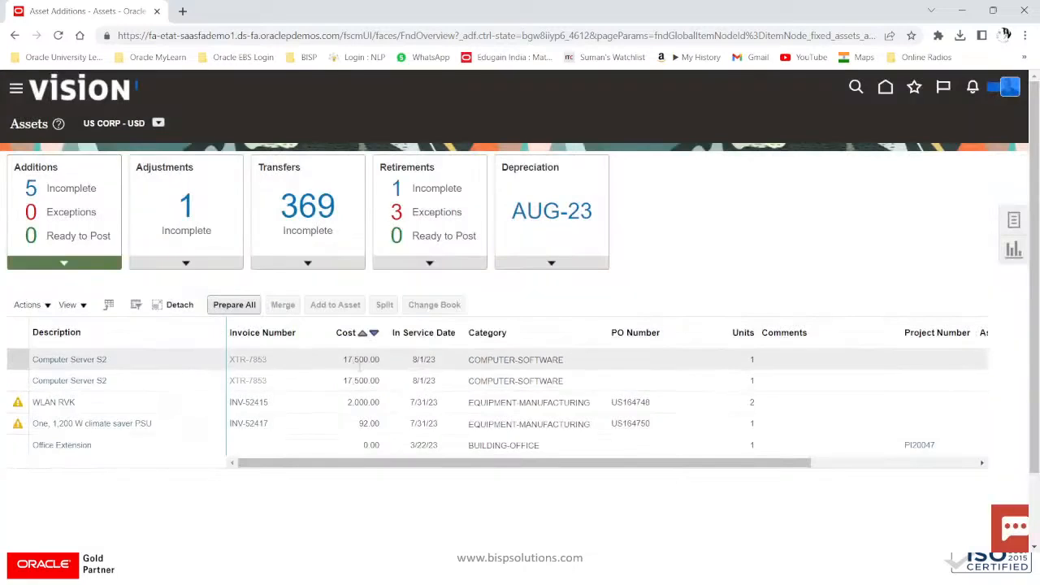
Step: Set the first Computer Server S2 source line's queue to Post and save it
click(23, 363)
click(22, 363)
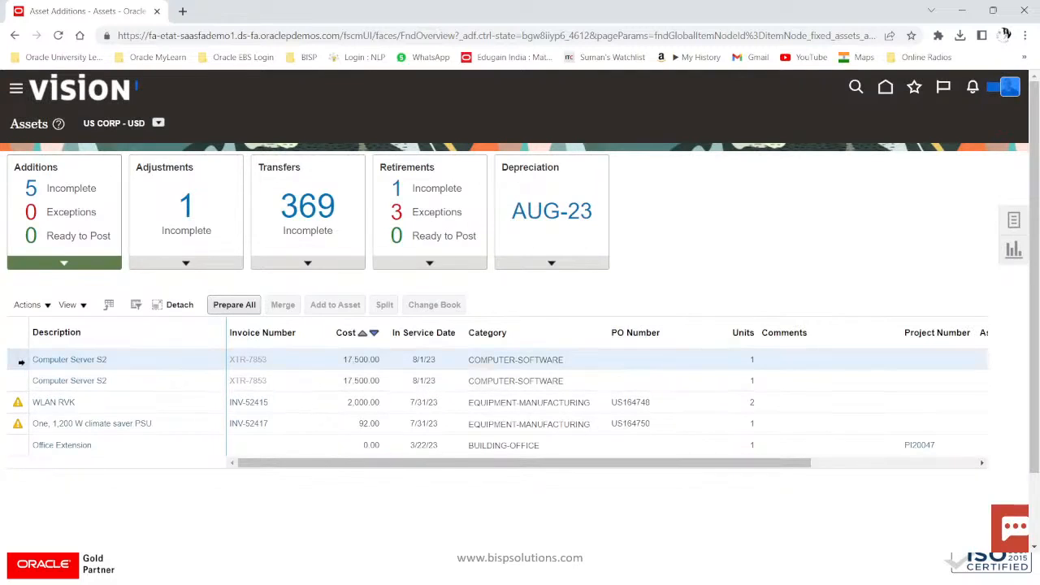
click(68, 193)
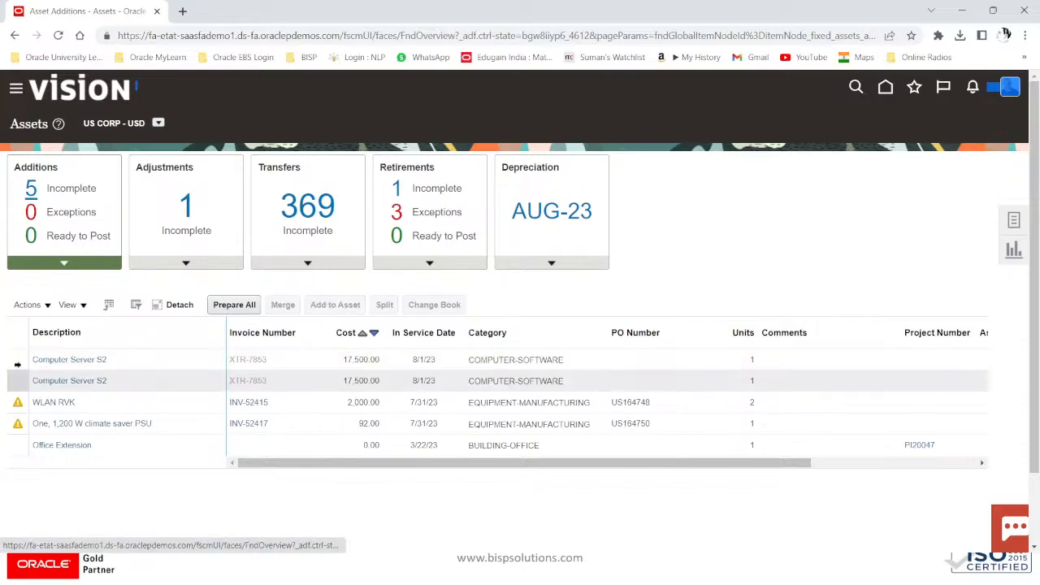
click(73, 360)
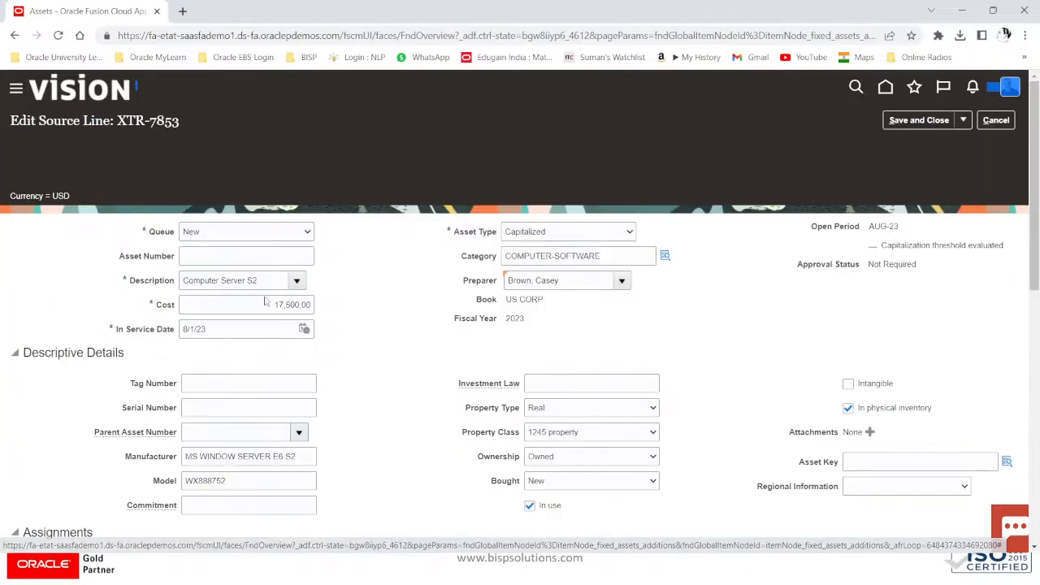
click(282, 185)
click(235, 238)
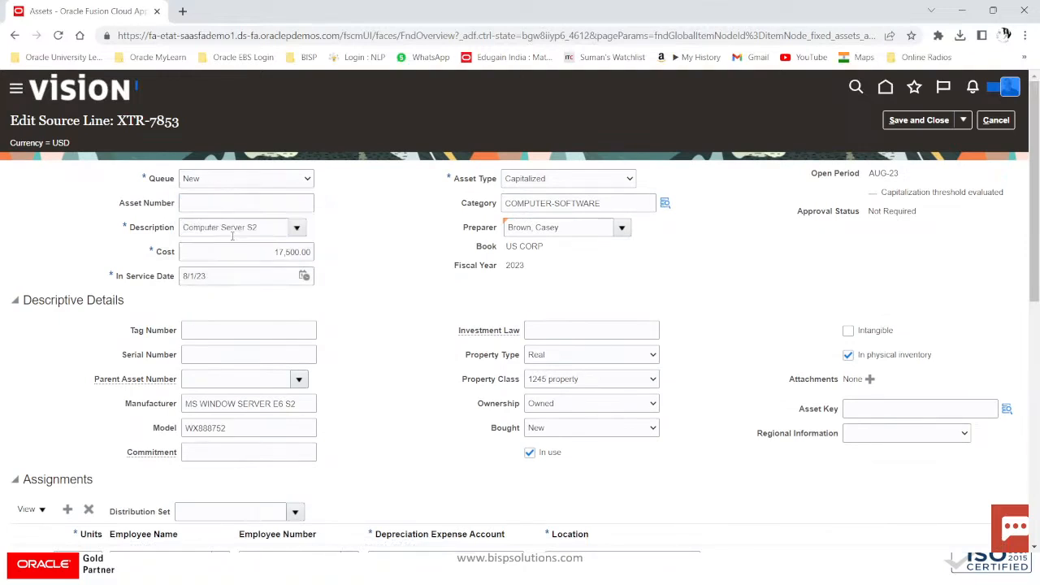
click(932, 122)
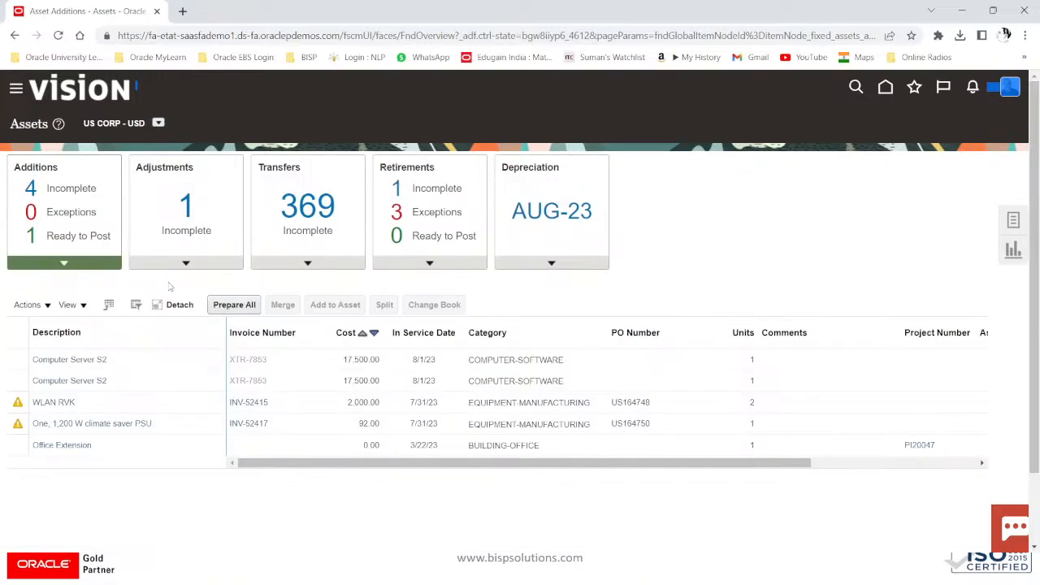
Step: Set the second Computer Server S2 source line's queue to Post and save it
click(91, 381)
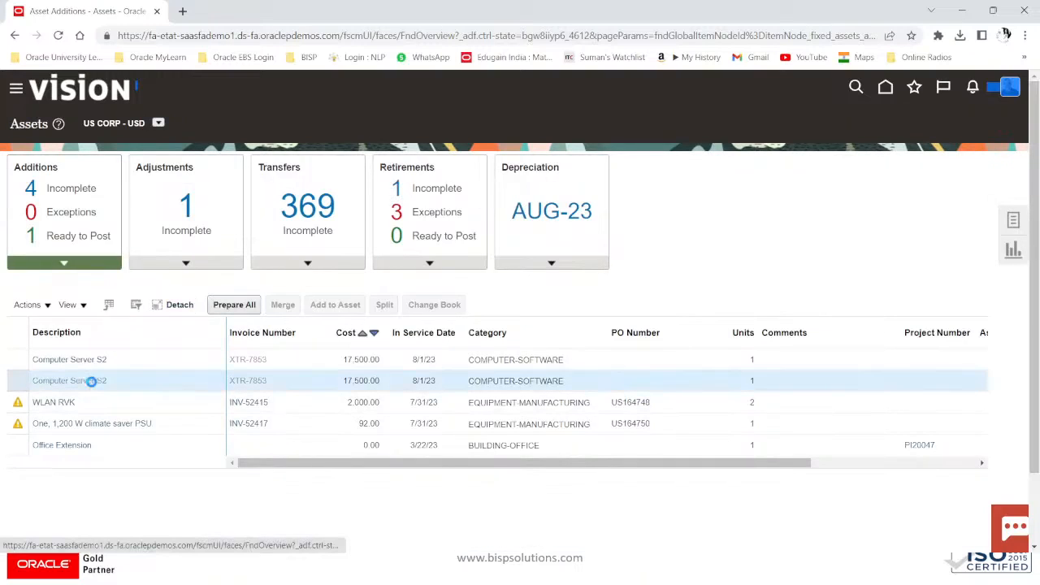
click(91, 380)
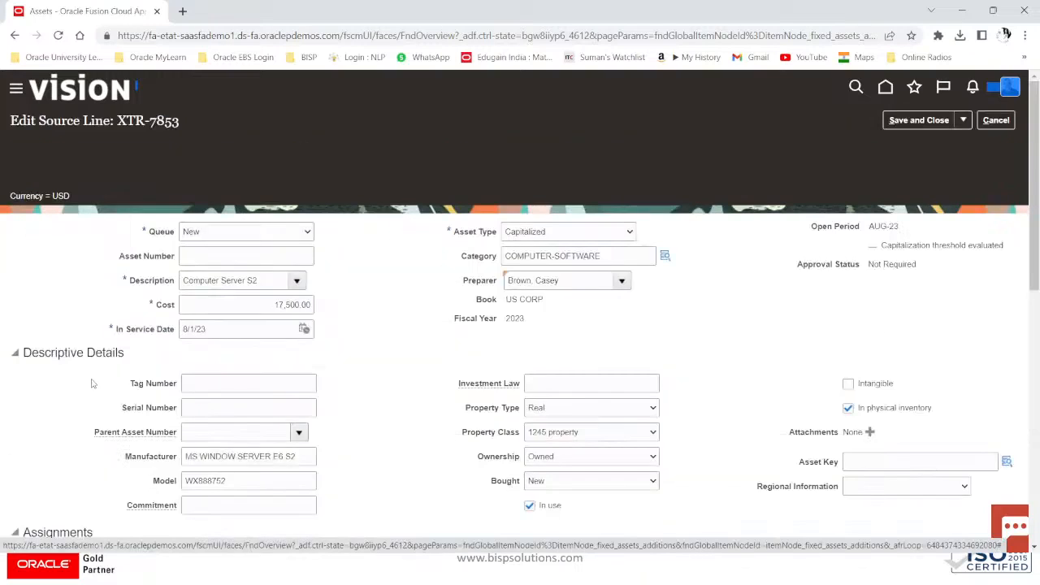
click(307, 178)
click(214, 235)
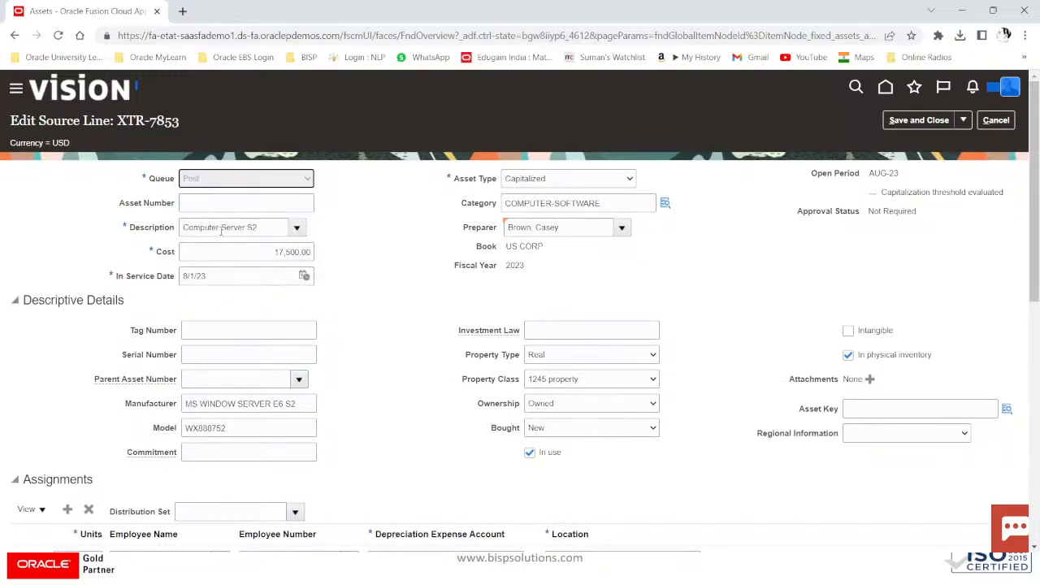
click(913, 122)
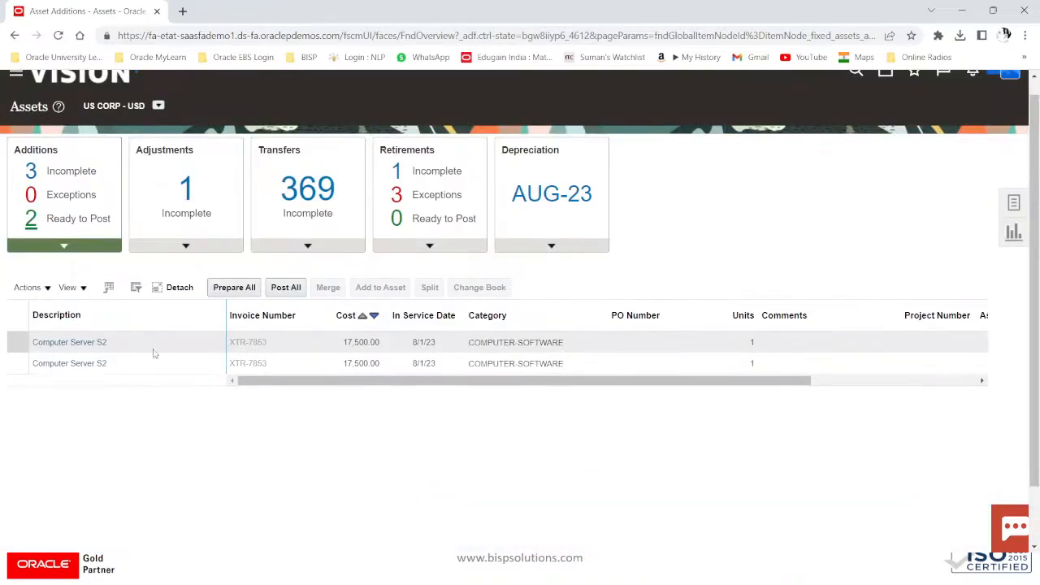
Step: Post both ready Computer Server S2 lines with Post All, then go back to Home
click(14, 315)
click(279, 290)
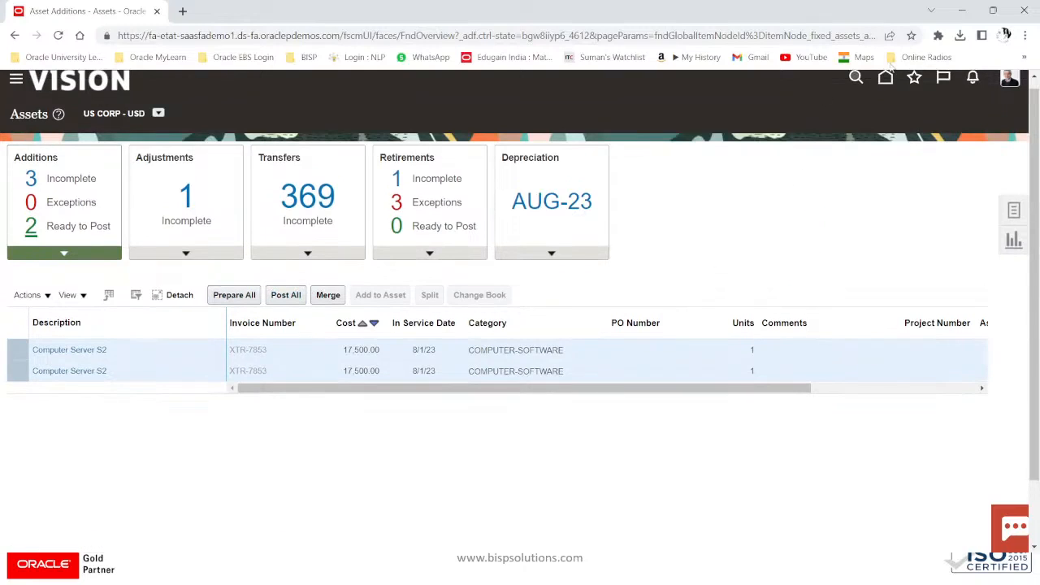
click(884, 79)
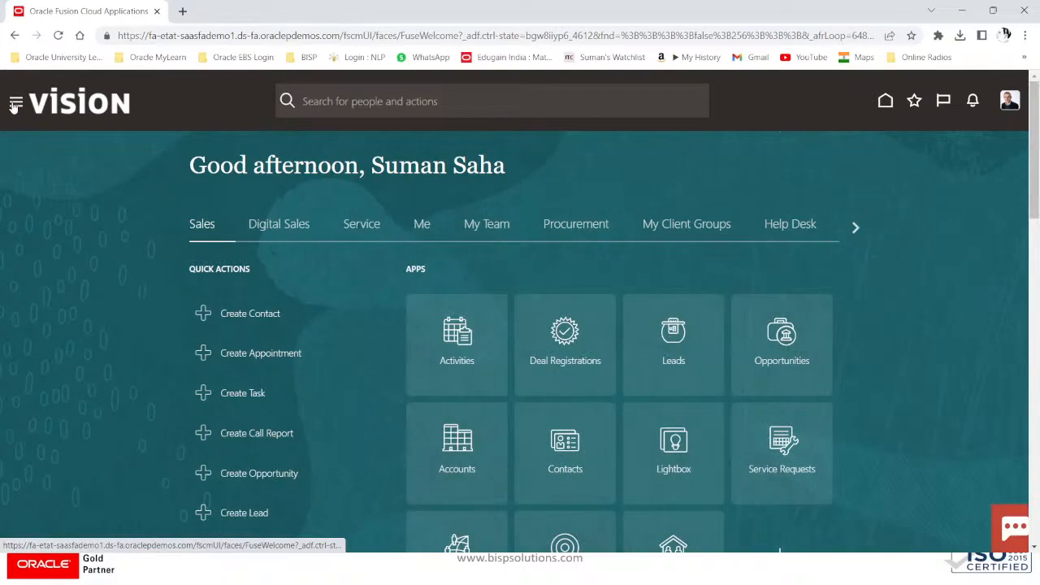
Step: Open Scheduled Processes from the Navigator's Tools menu
scroll(99, 307, down, 1)
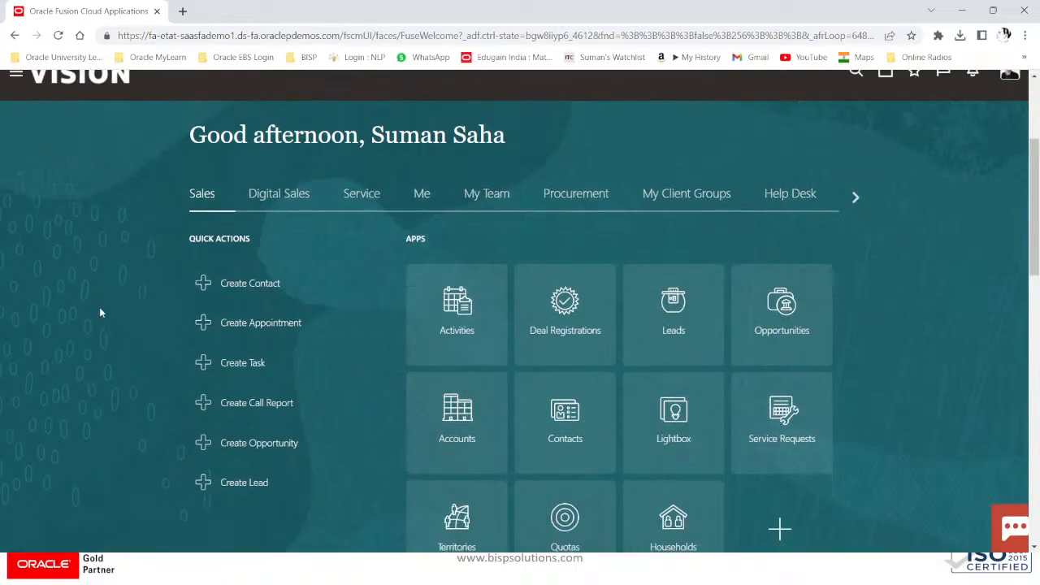
scroll(100, 309, down, 2)
scroll(100, 309, down, 5)
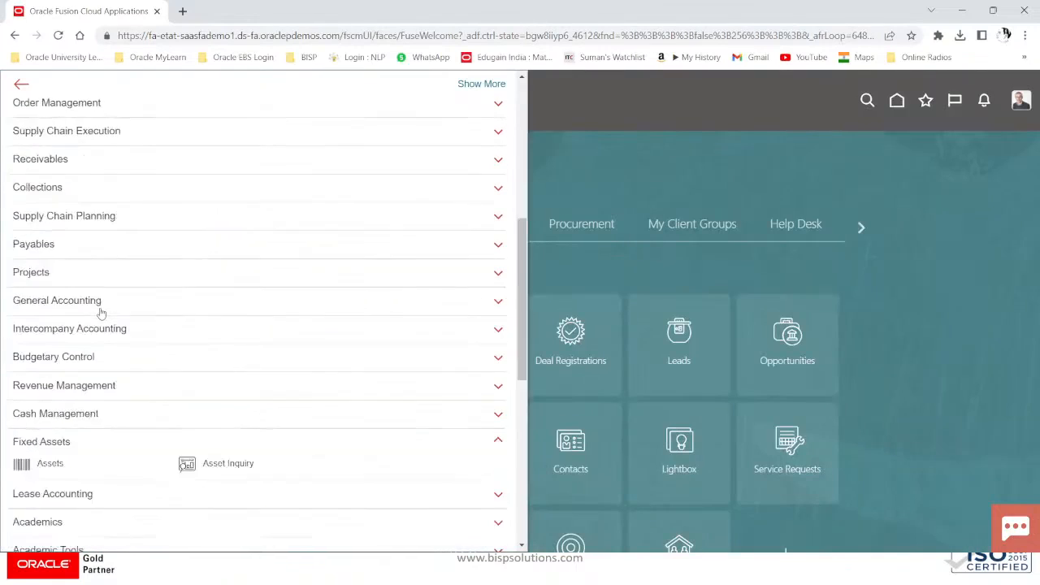
scroll(100, 333, down, 5)
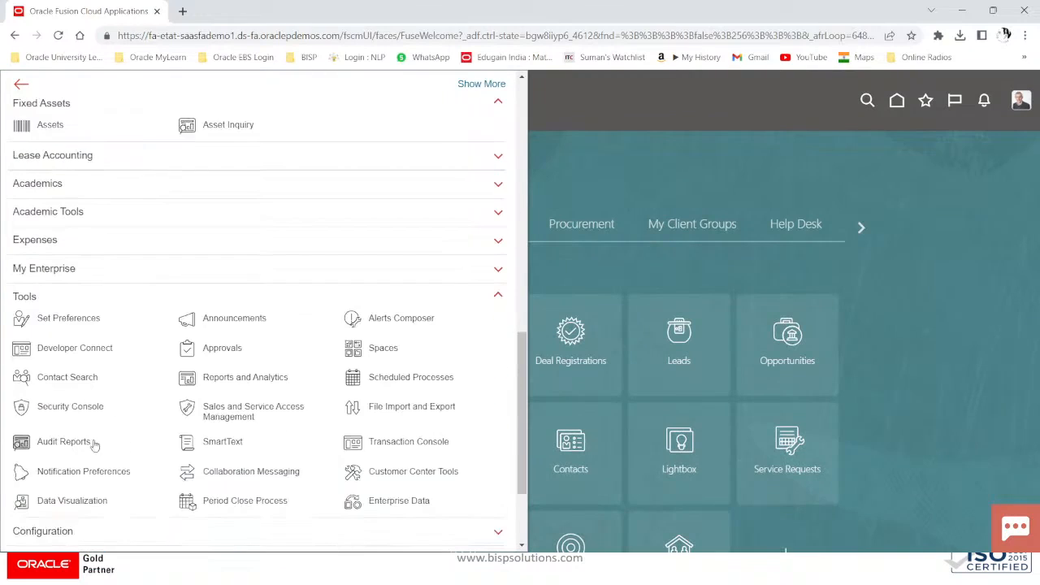
click(398, 377)
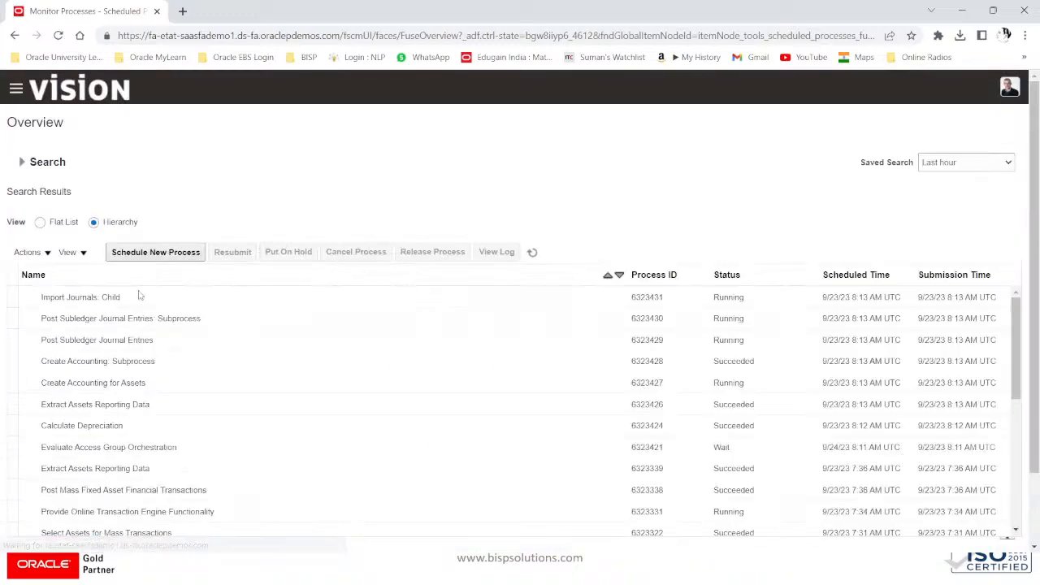
Step: Refresh in Flat List view and show the Post Mass Additions Report's process details
click(533, 252)
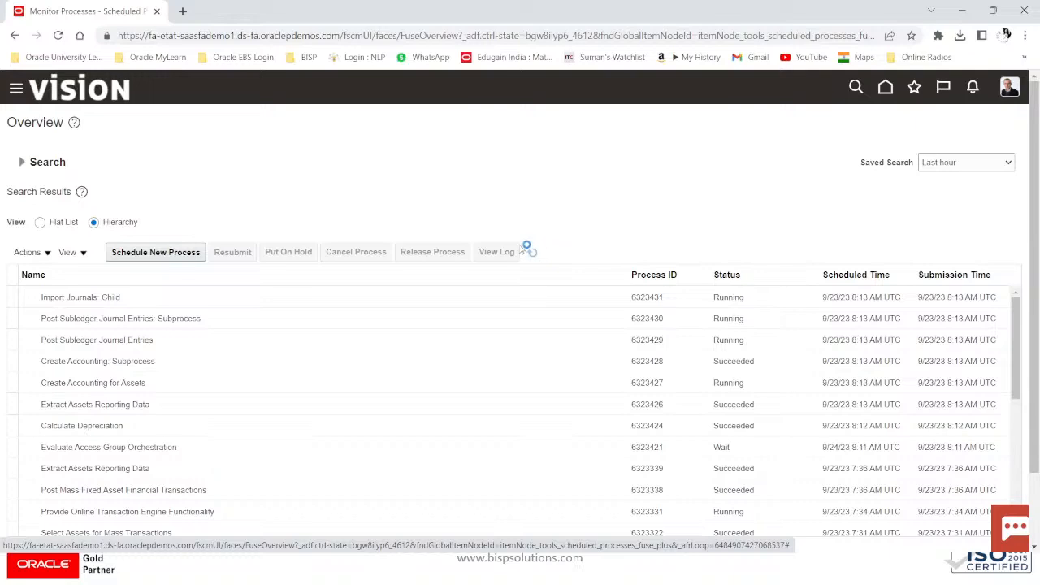
click(40, 221)
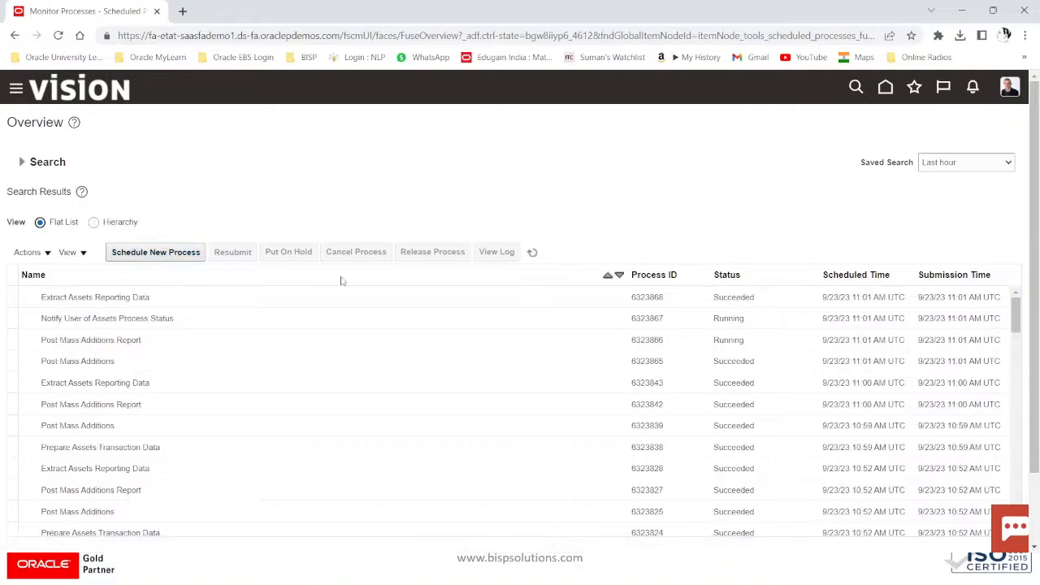
click(527, 253)
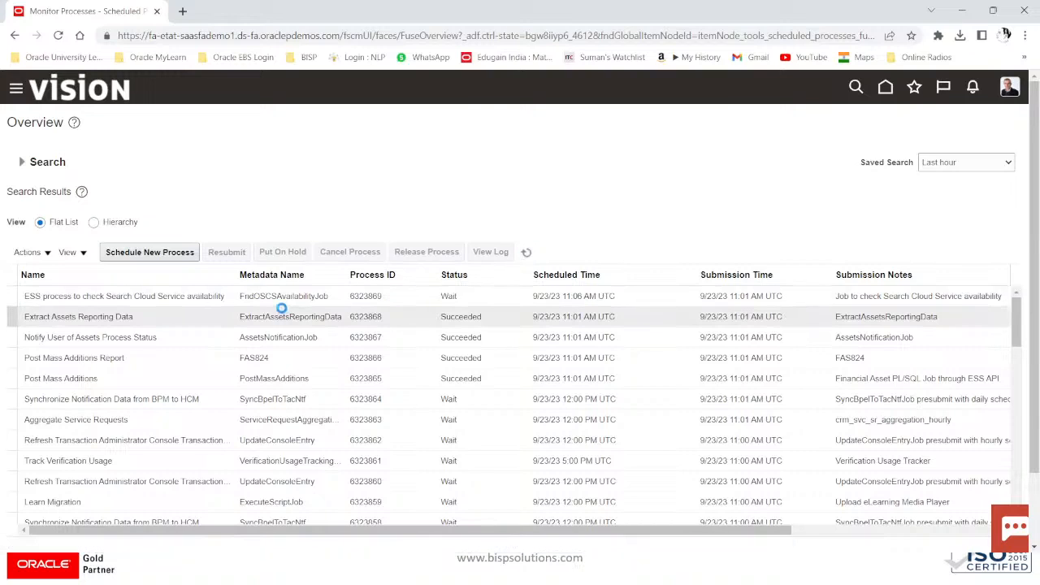
click(118, 354)
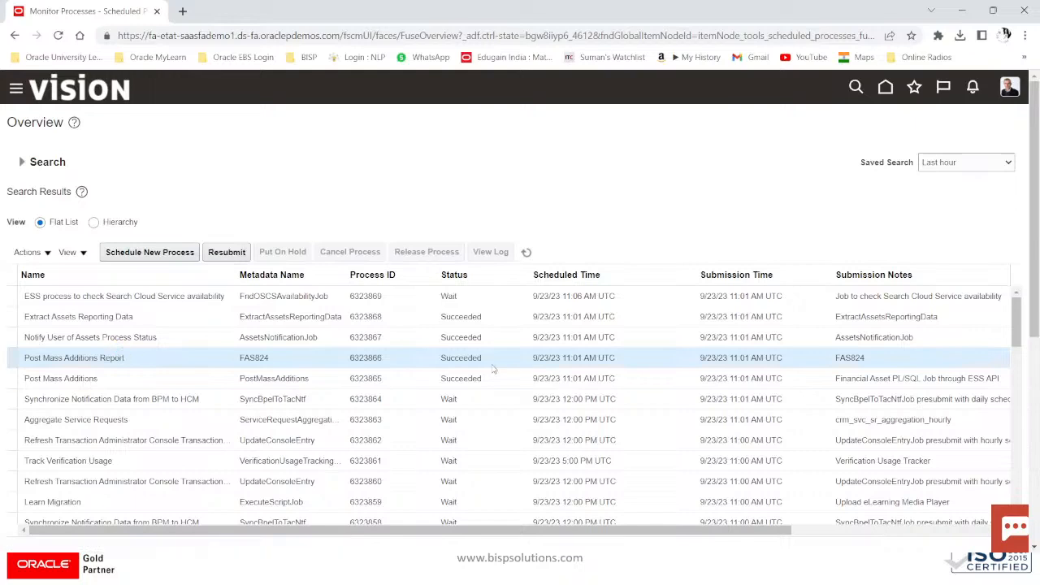
scroll(490, 374, down, 2)
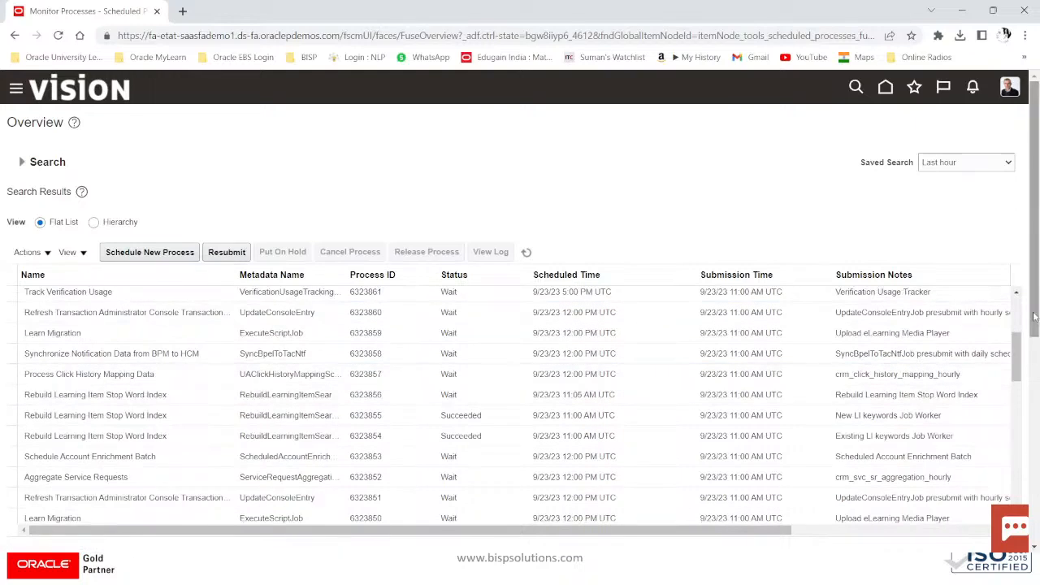
drag(1034, 329, 1034, 435)
scroll(313, 517, down, 2)
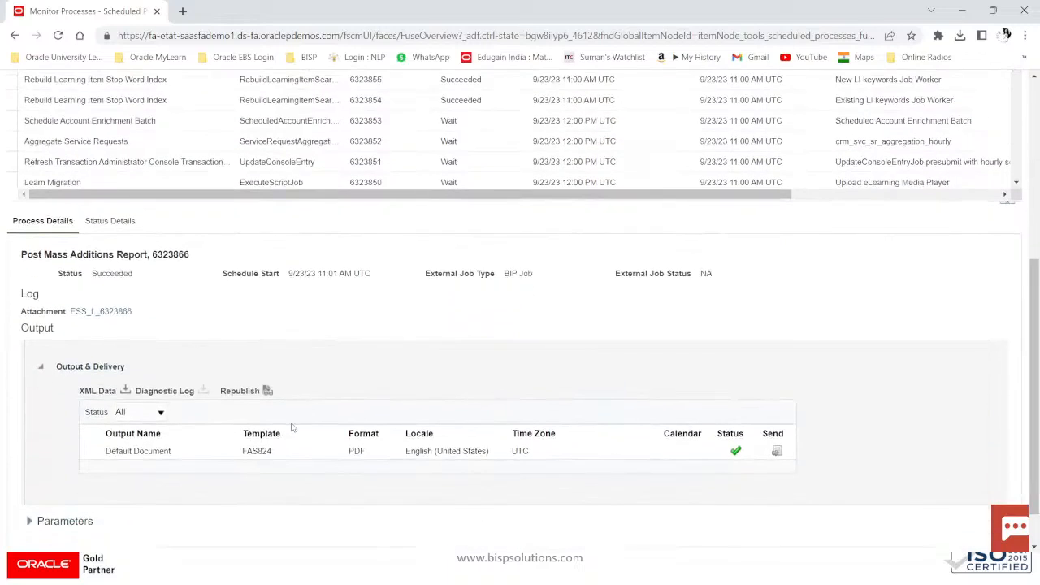
Step: View the Post Mass Additions Report output as HTML and review the posted asset rows
click(267, 392)
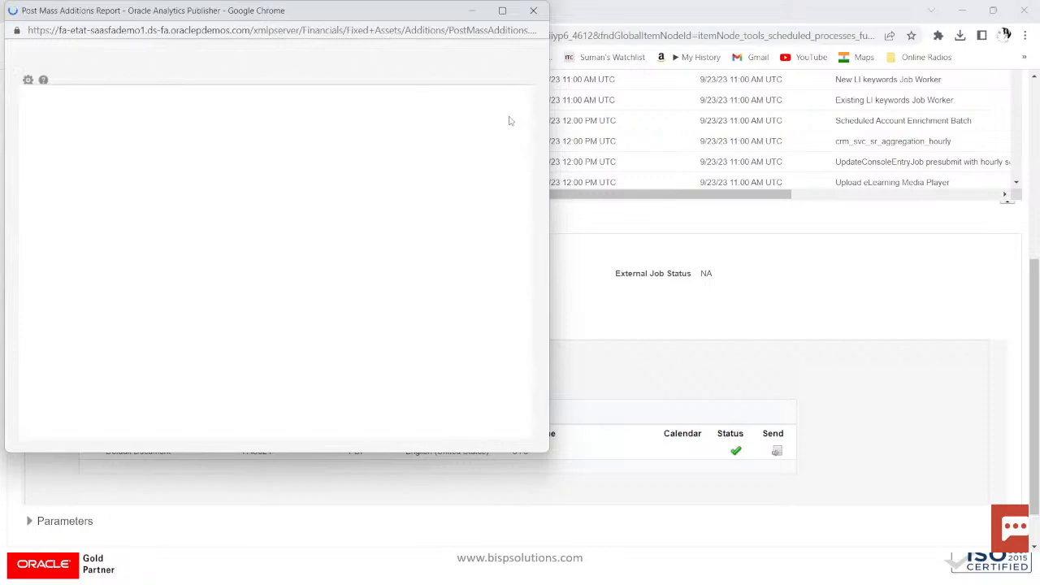
click(498, 89)
mouse_move(430, 106)
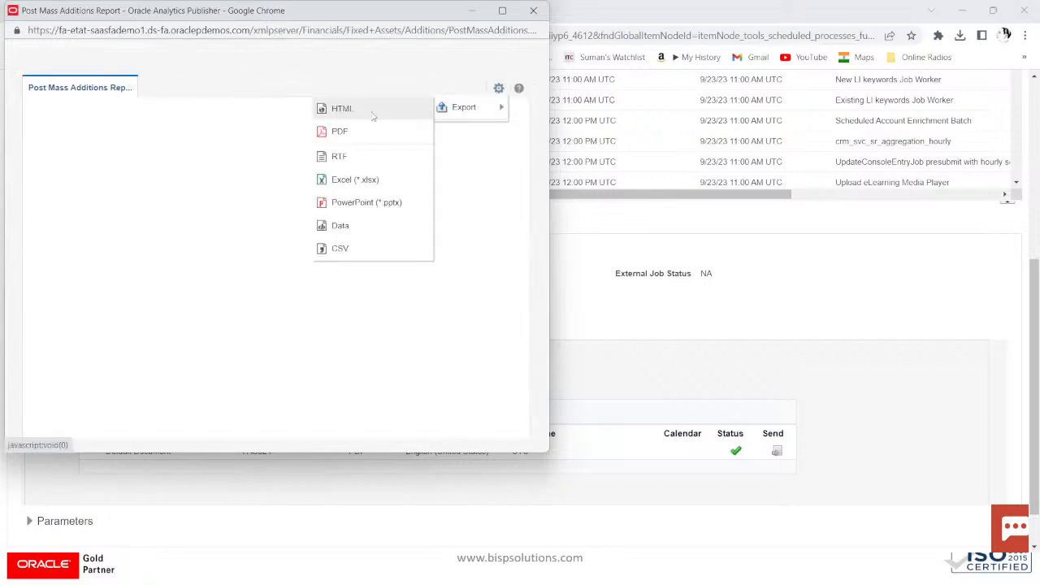
click(371, 111)
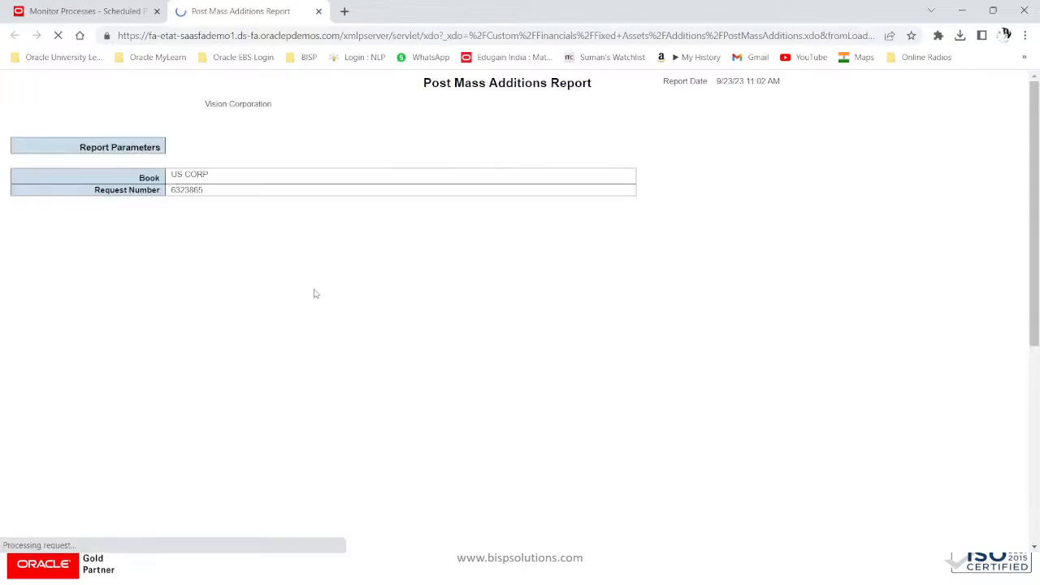
scroll(318, 292, down, 5)
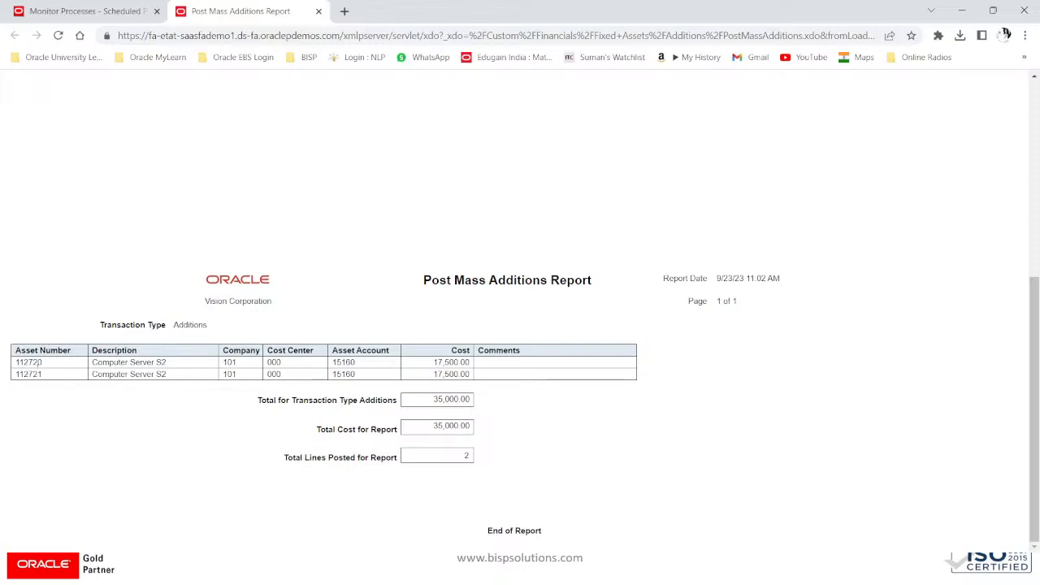
drag(47, 376, 15, 374)
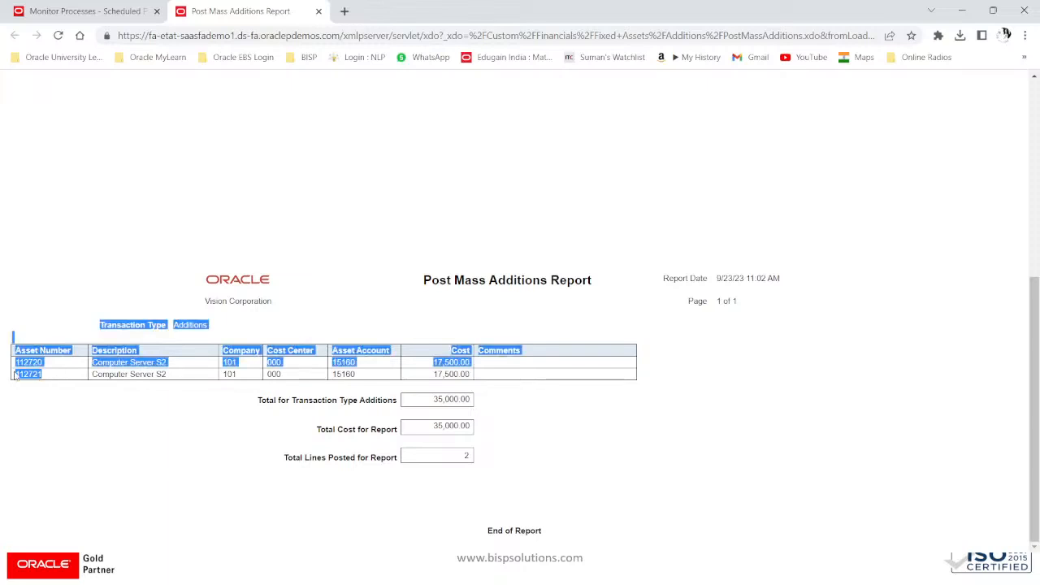
scroll(697, 290, up, 5)
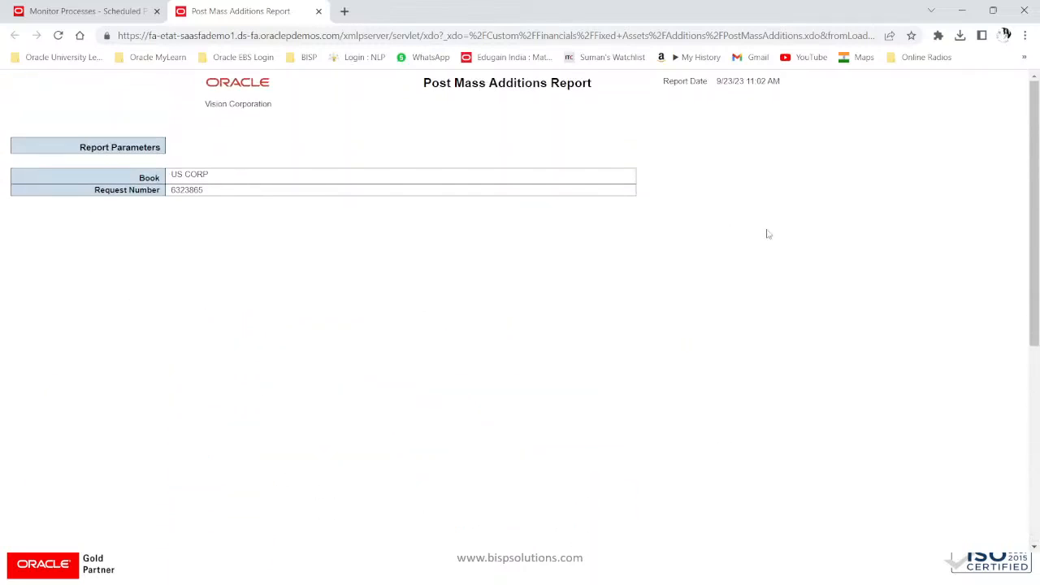
click(119, 20)
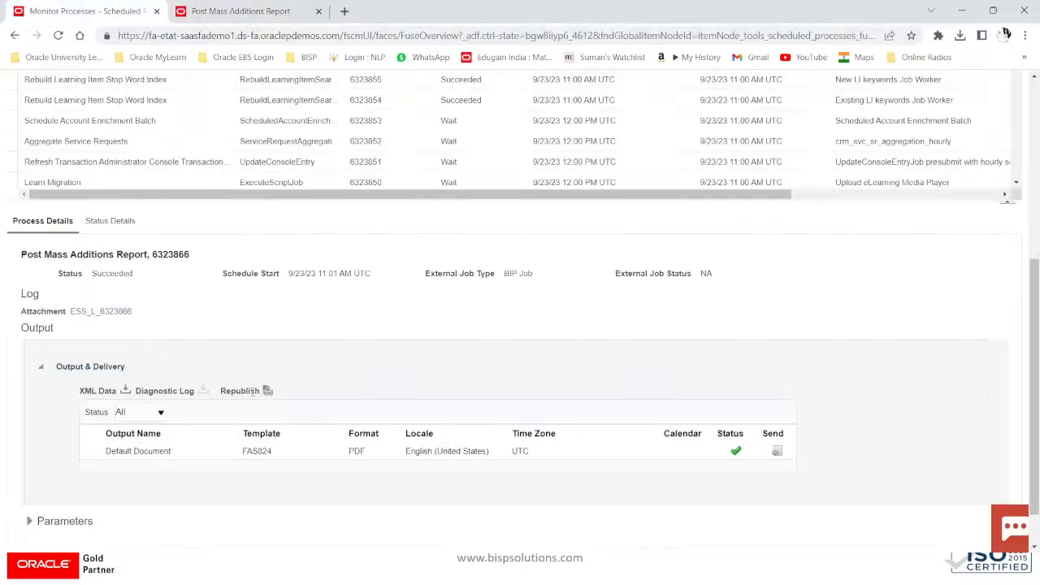
Step: Export the report as PDF, save it to the Desktop, and close the report tab
click(268, 391)
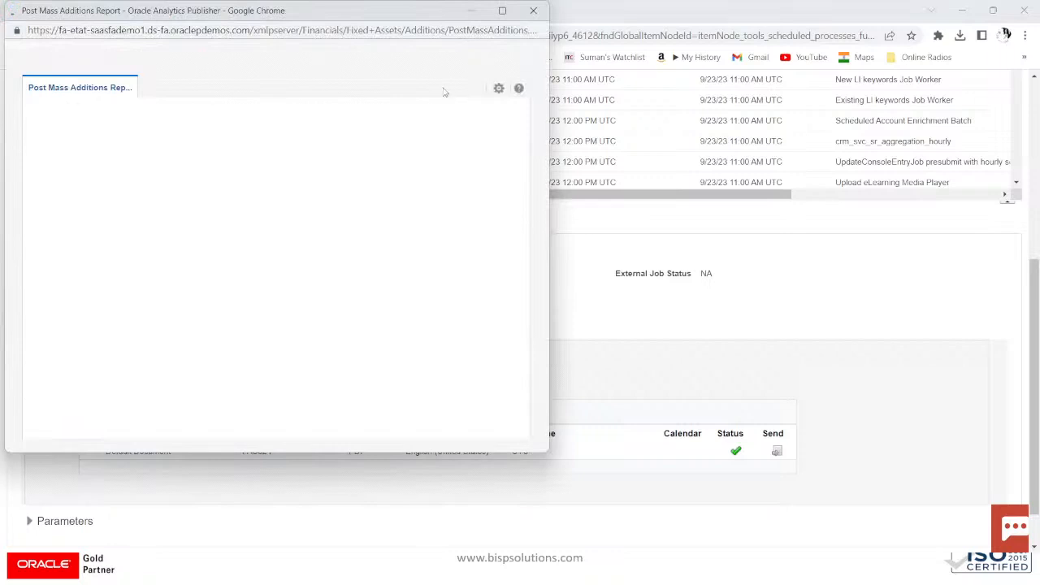
click(497, 105)
click(391, 136)
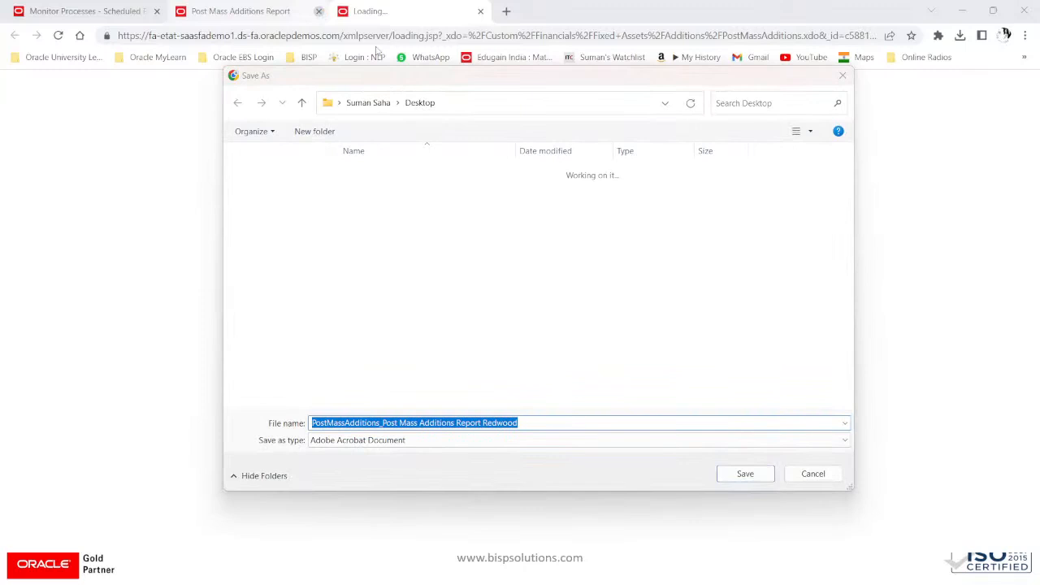
click(755, 477)
click(319, 11)
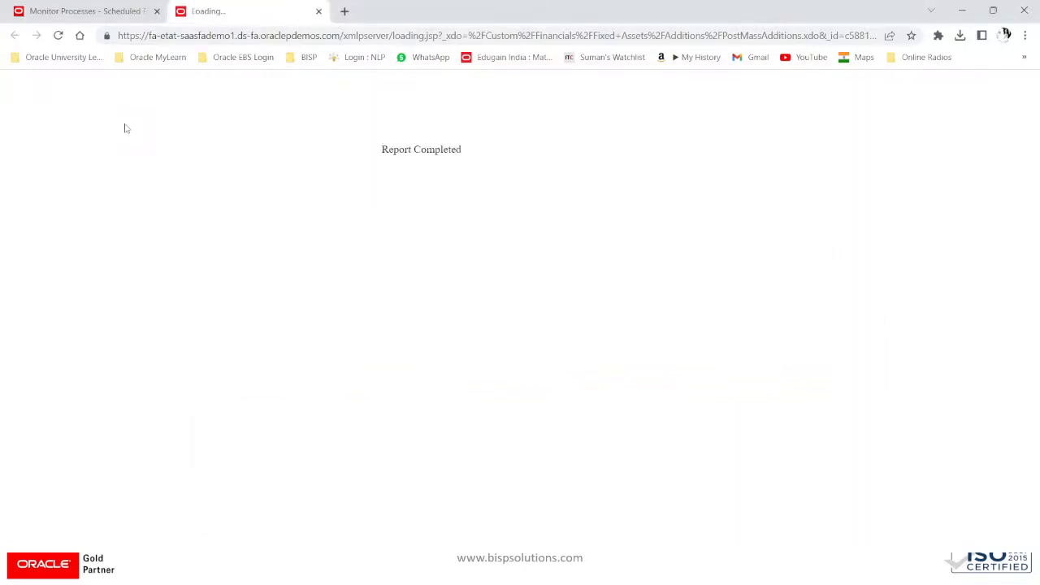
Step: Open Adjust Assets via Fixed Assets > Assets Tasks panel and check the finished PDF download
click(87, 12)
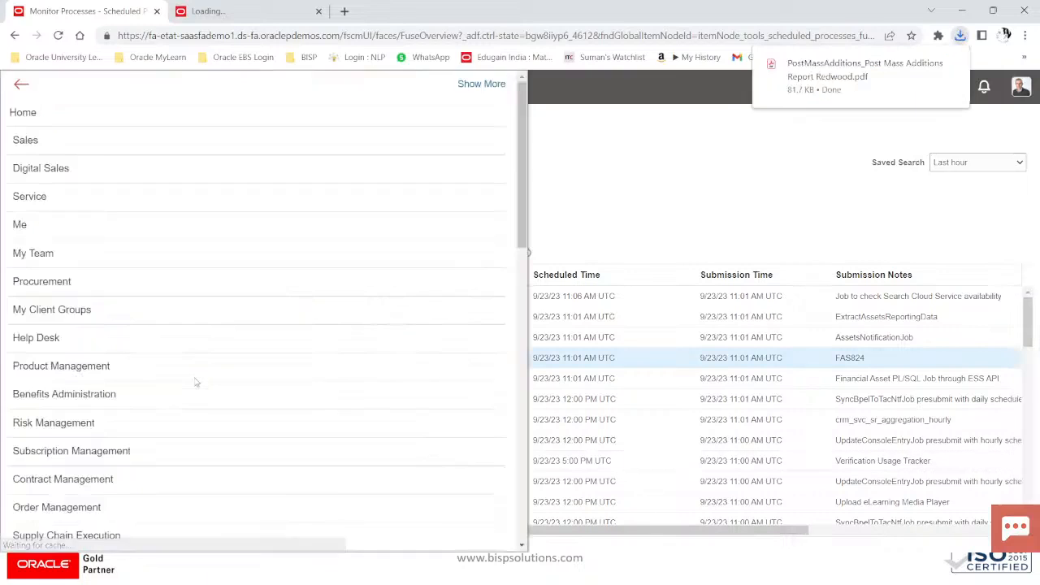
scroll(195, 382, down, 7)
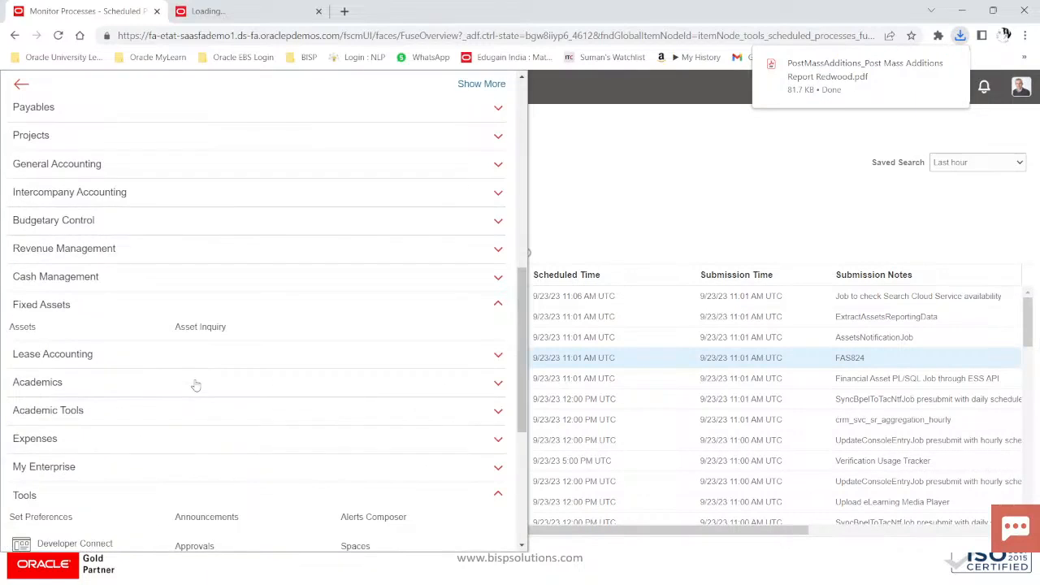
scroll(195, 385, down, 2)
scroll(106, 411, down, 2)
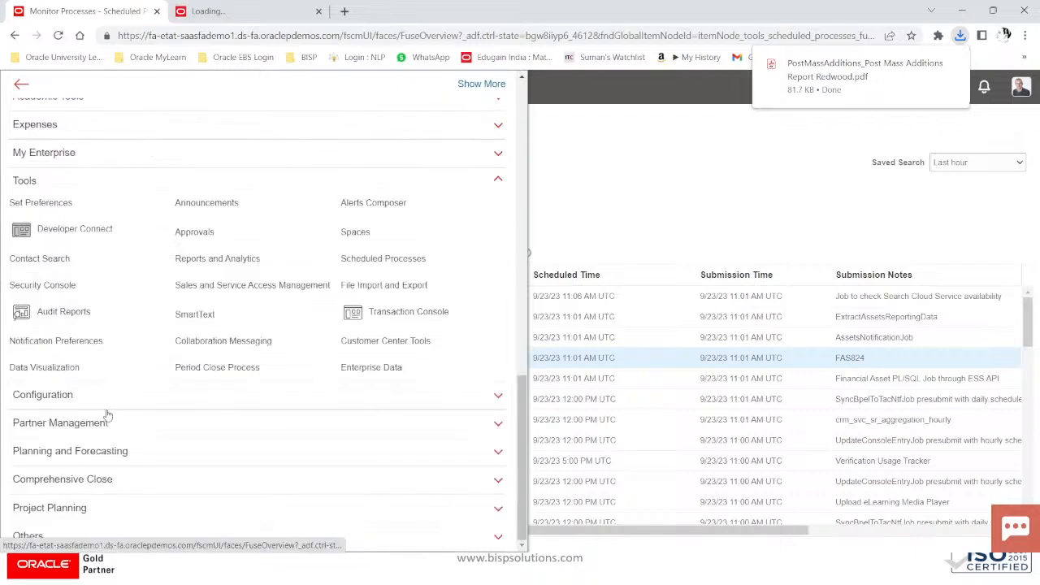
scroll(106, 415, up, 3)
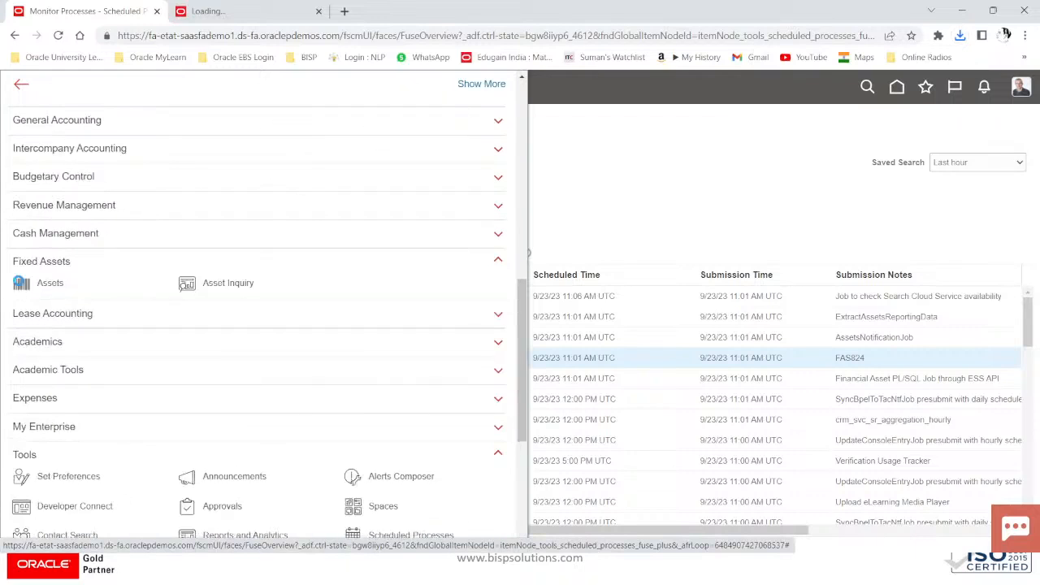
click(181, 285)
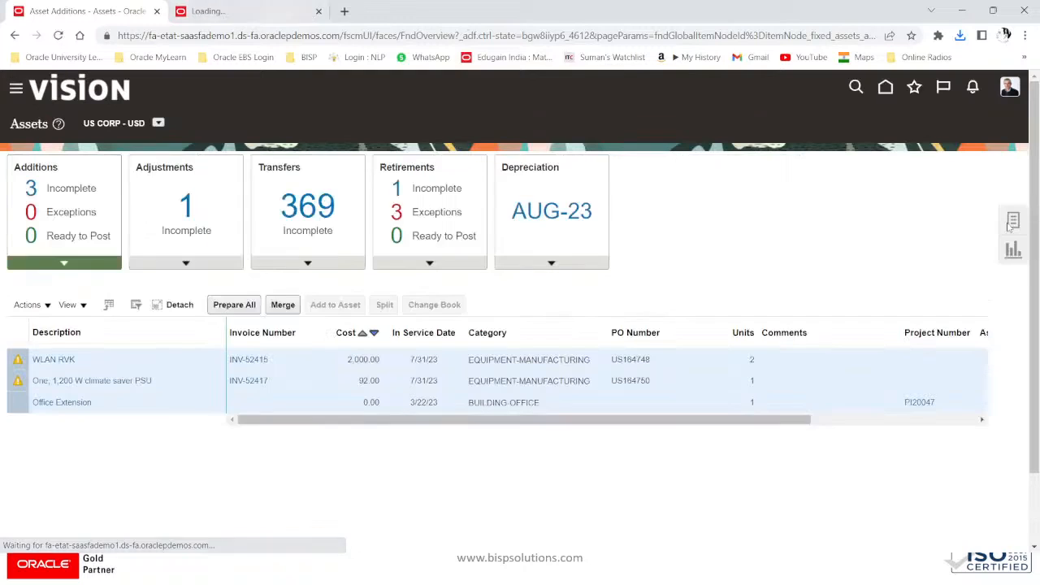
click(1014, 222)
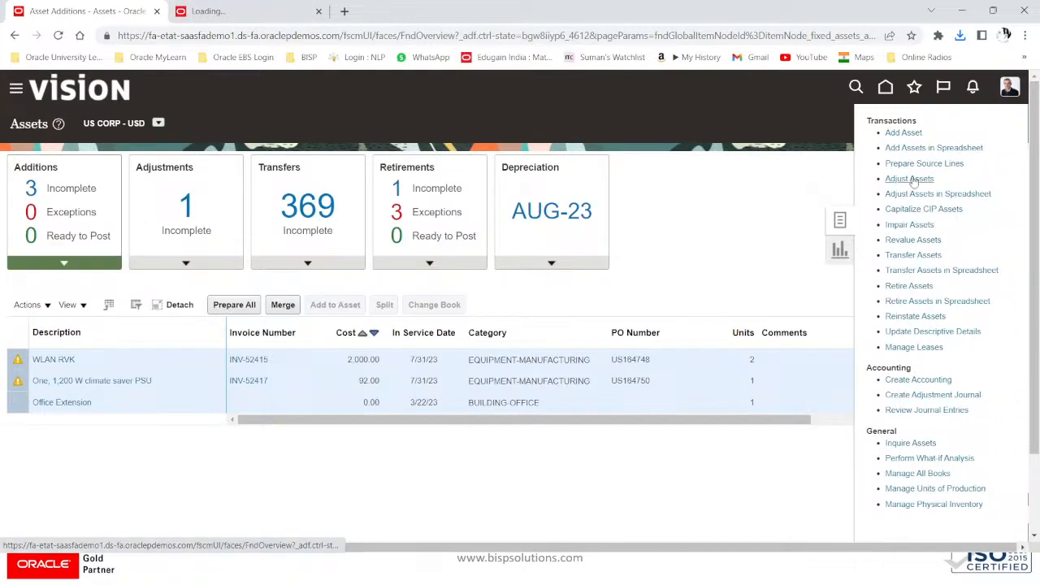
click(911, 178)
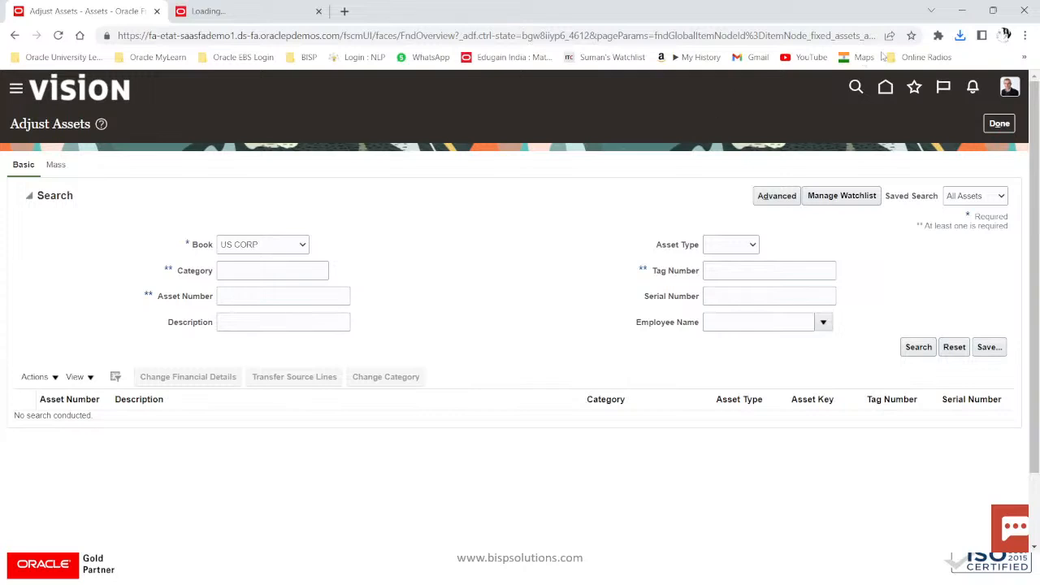
click(960, 35)
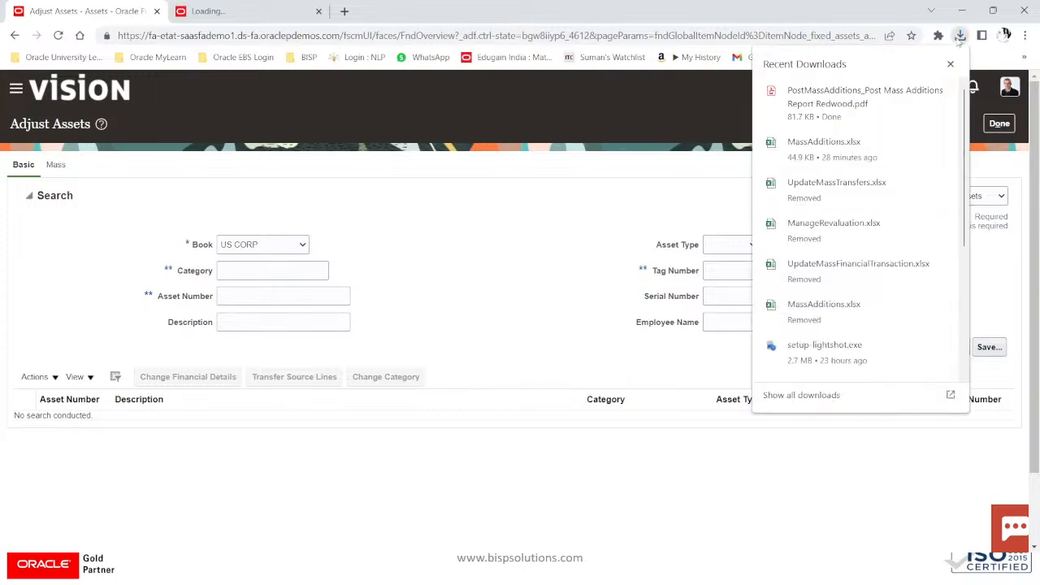
Step: Open the report PDF, highlight asset 112720, then switch Adjust Assets to the Mass tab
click(829, 102)
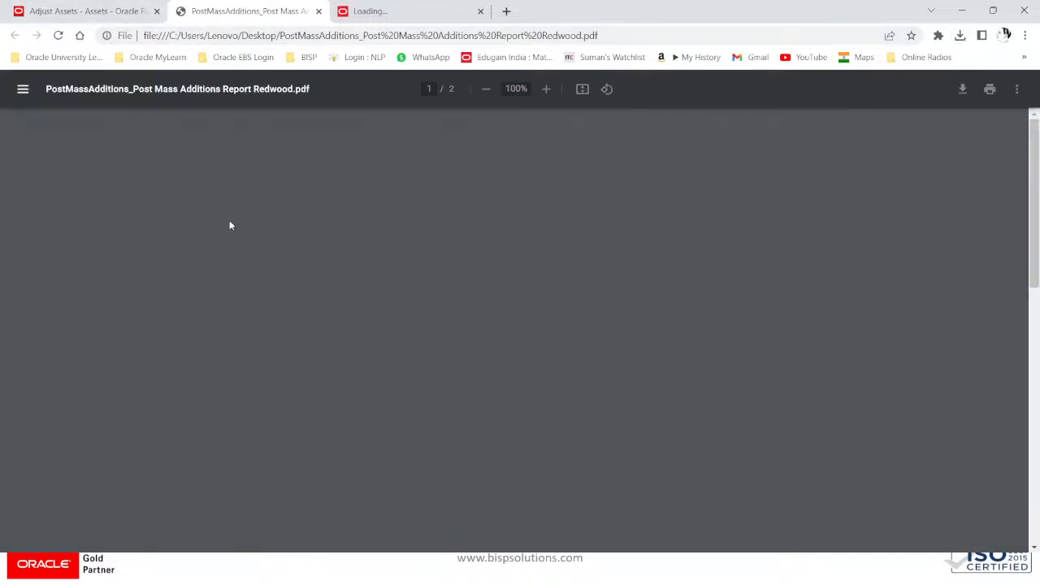
scroll(233, 252, down, 10)
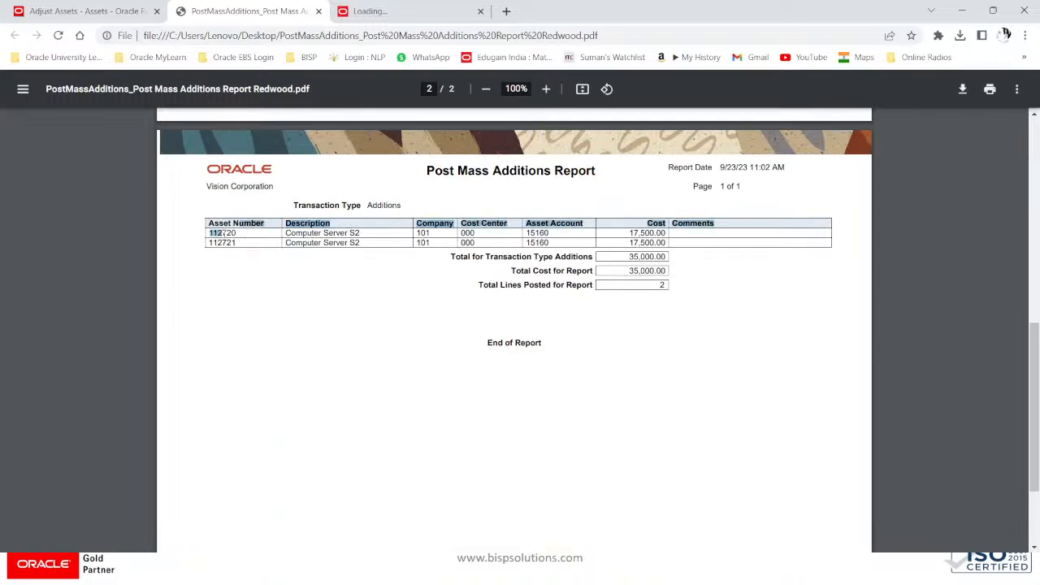
drag(210, 233, 236, 234)
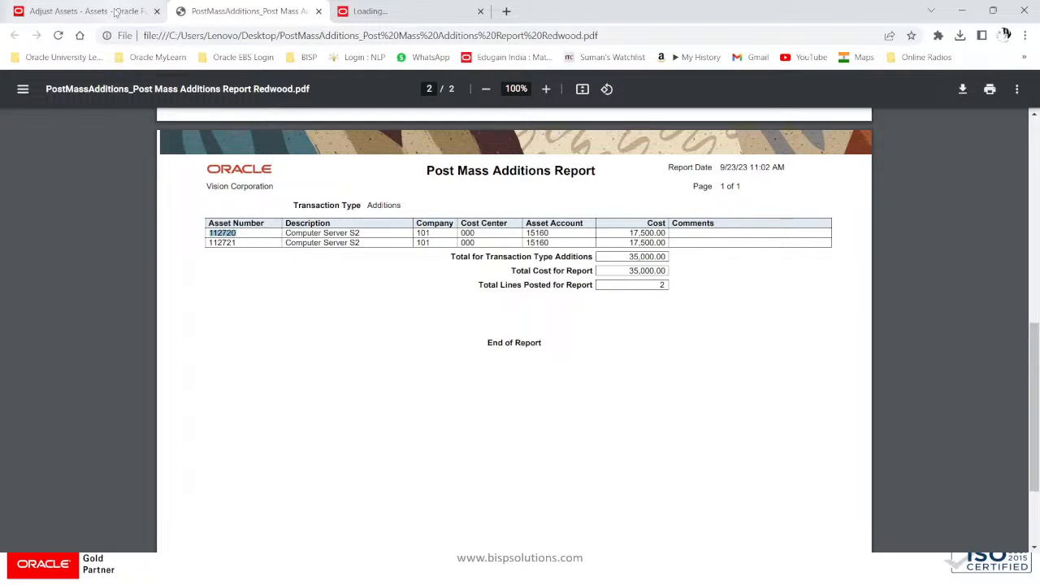
click(85, 11)
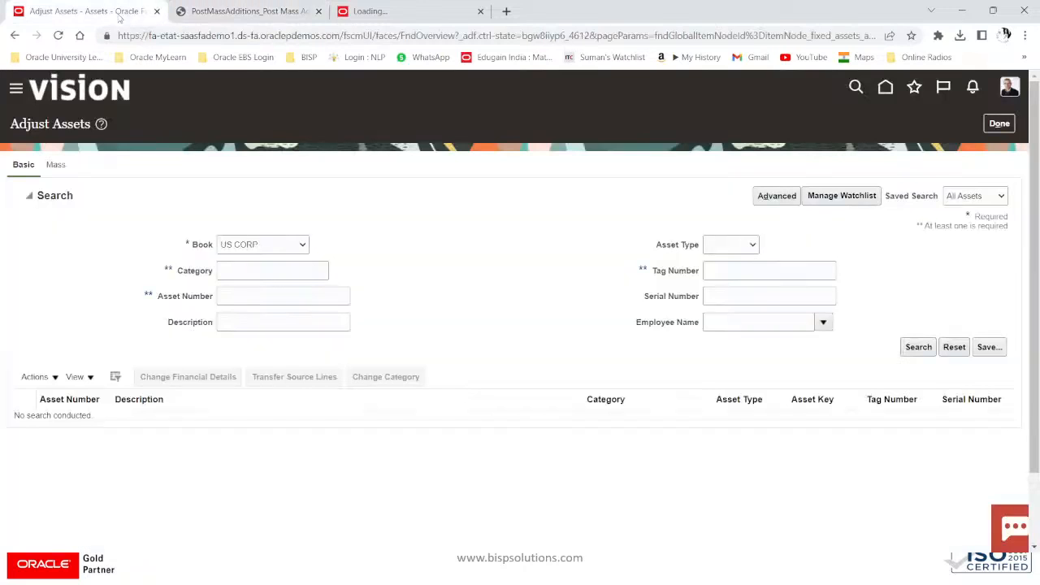
click(59, 168)
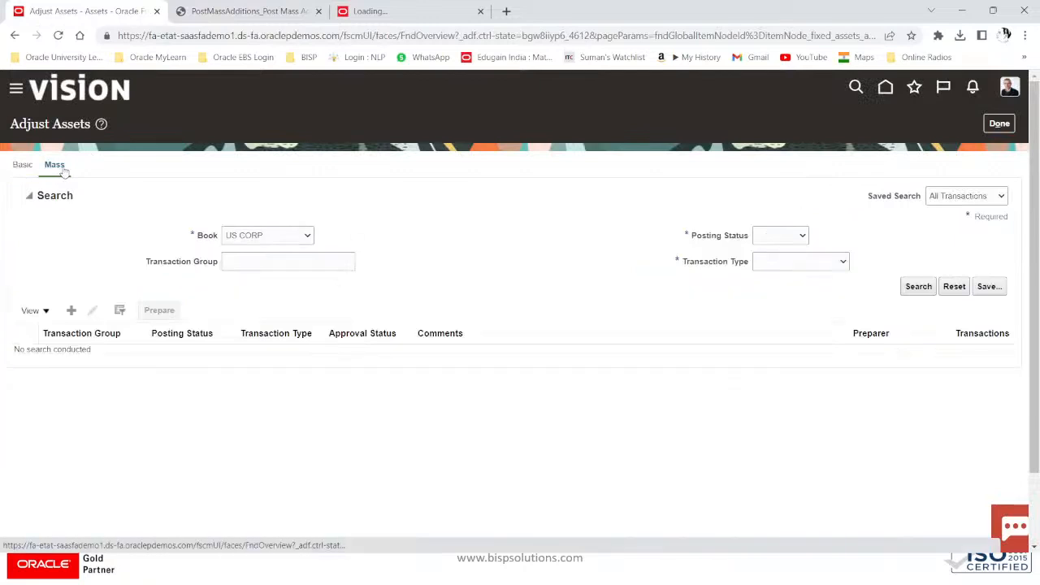
Step: Create a mass adjustment with transaction type Category change and continue to its details
click(72, 311)
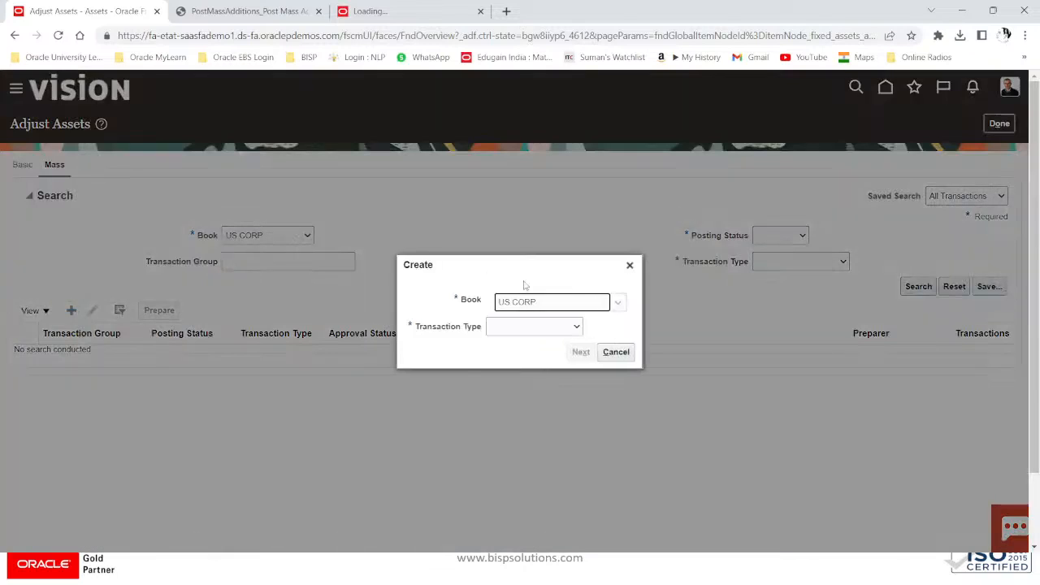
click(531, 328)
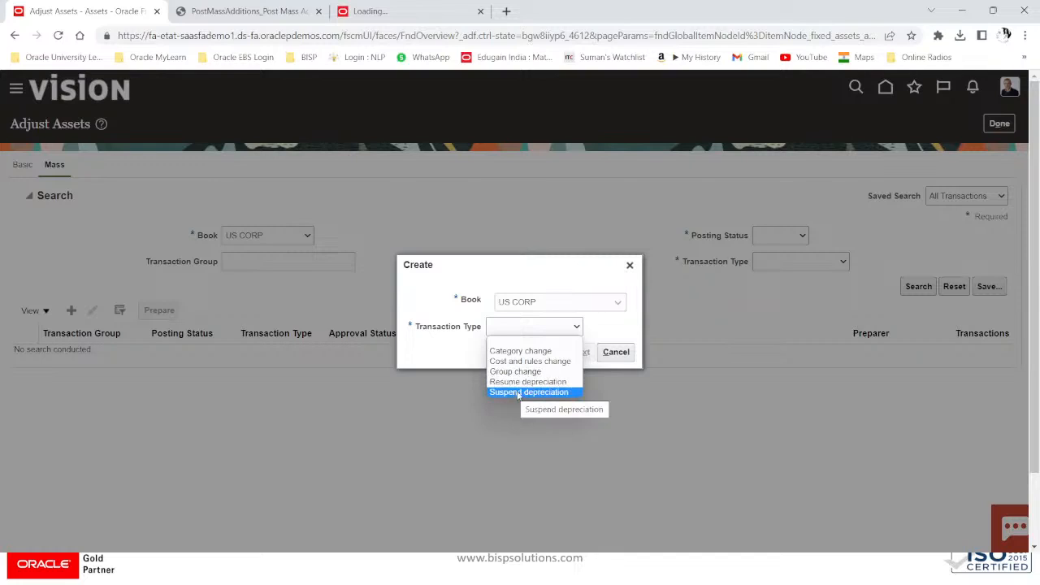
click(521, 351)
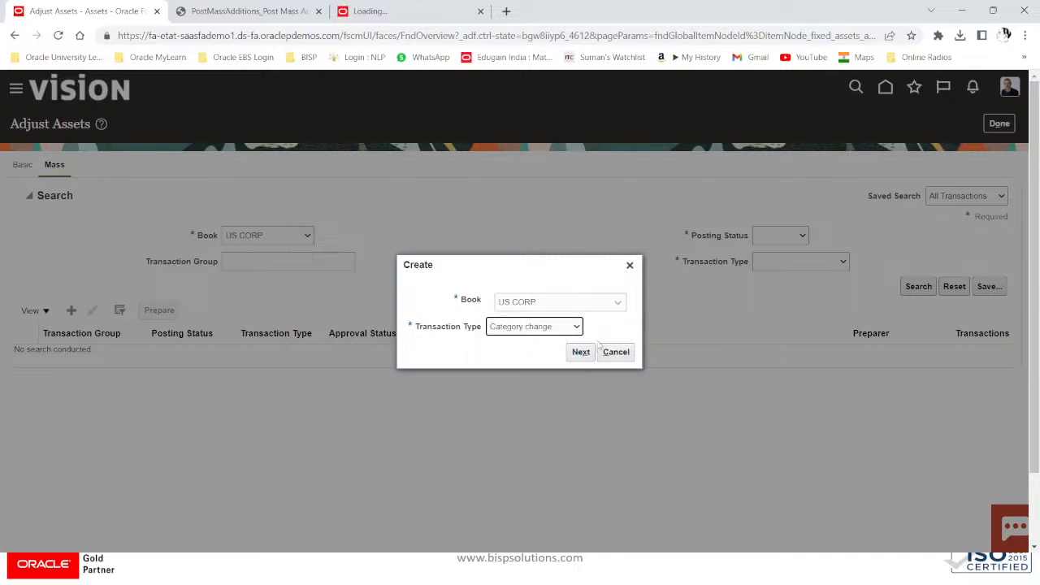
click(582, 352)
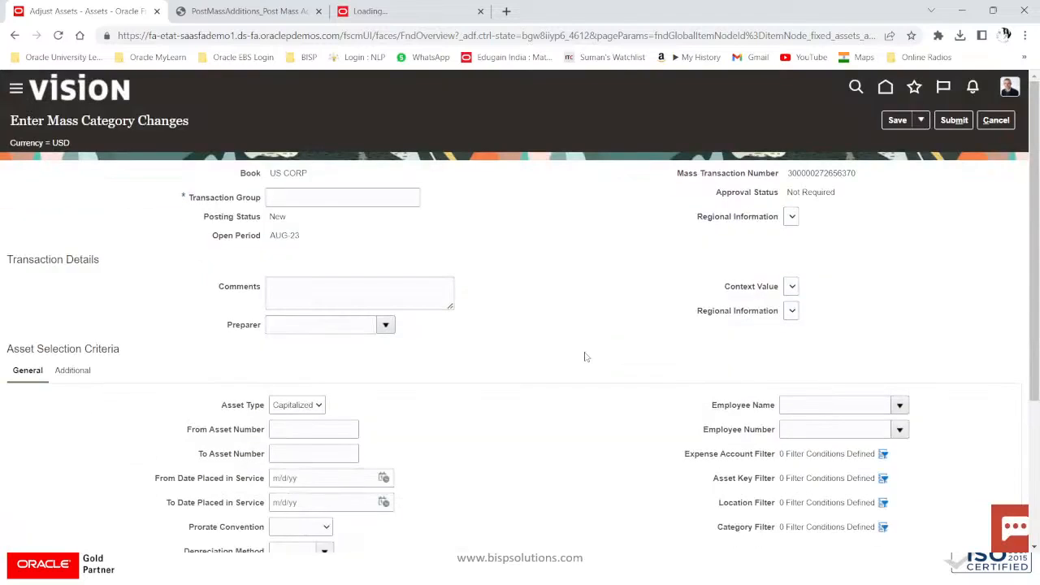
click(321, 197)
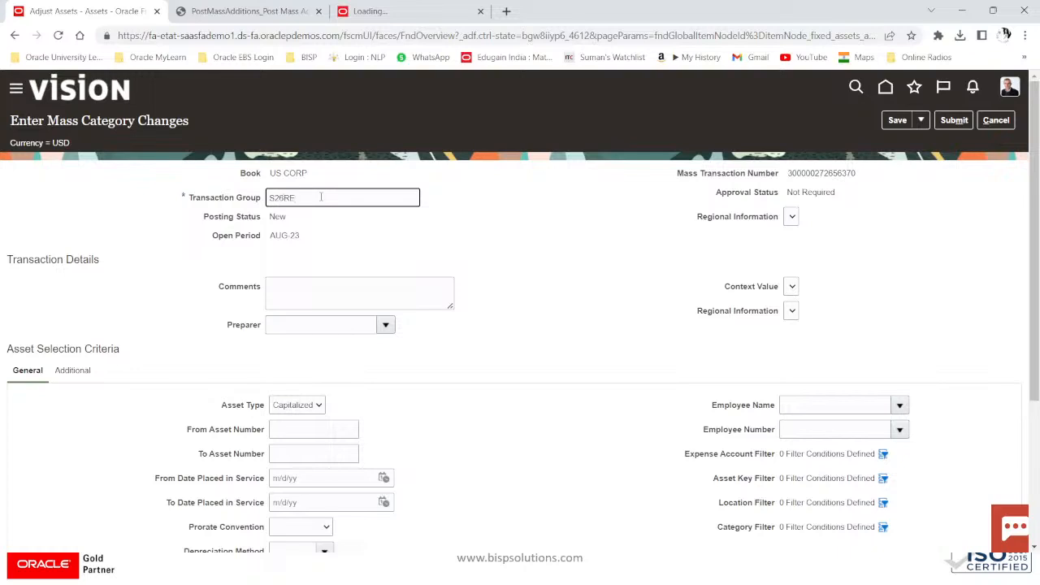
Step: Enter transaction group S26RE, comment CHANGE IN CATEGORY, and choose the preparer from the lookup
double_click(296, 199)
click(297, 198)
drag(293, 198, 262, 207)
click(281, 294)
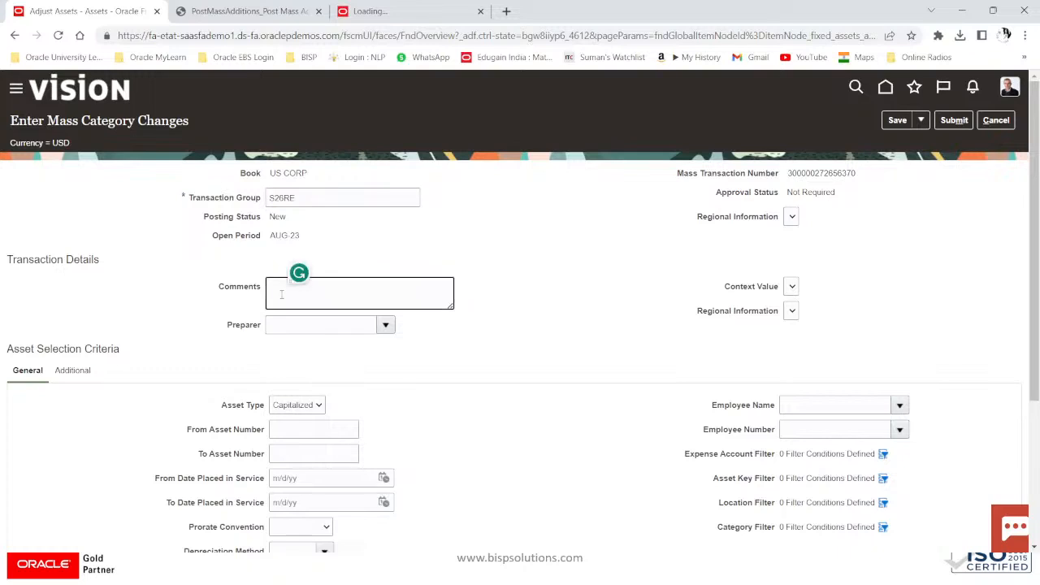
text(CHANGE)
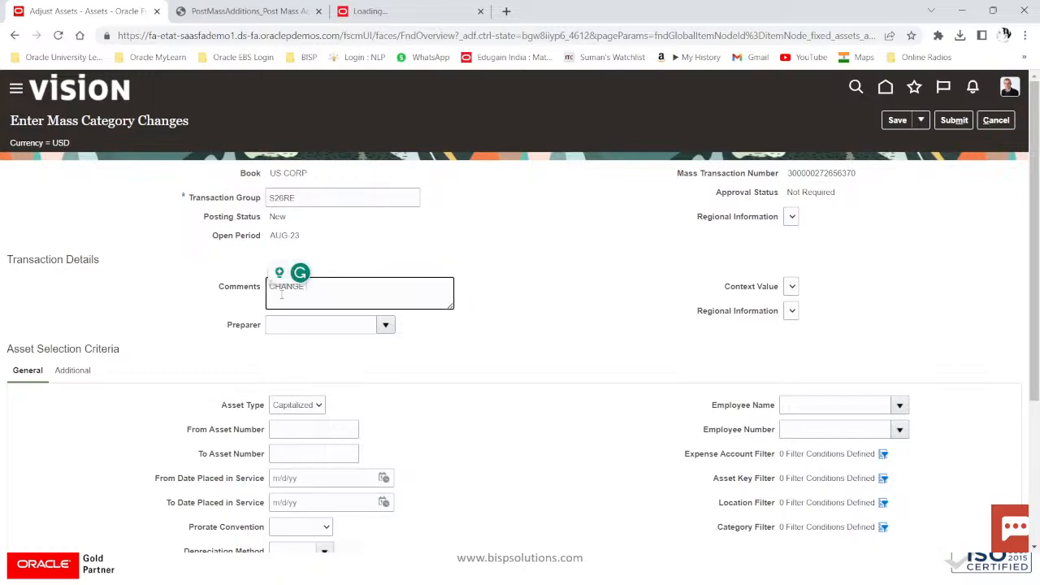
text( IN)
text(CATEGORY)
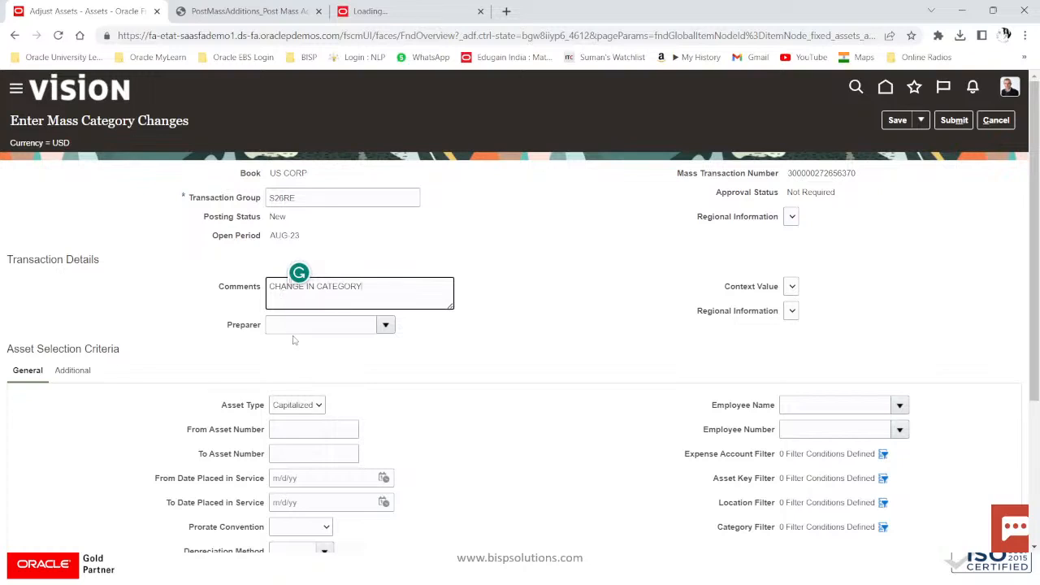
click(296, 340)
click(384, 326)
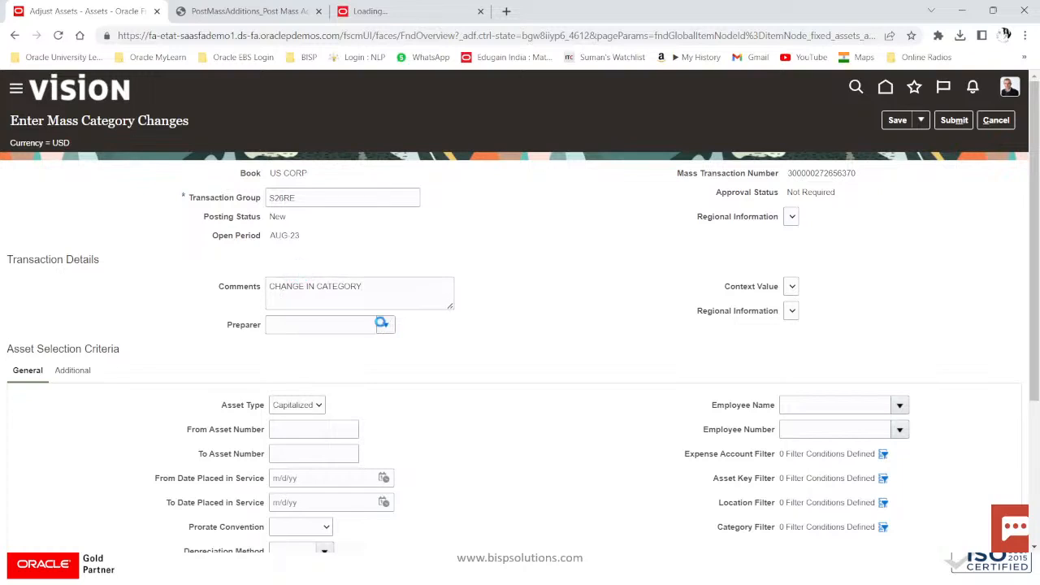
click(331, 130)
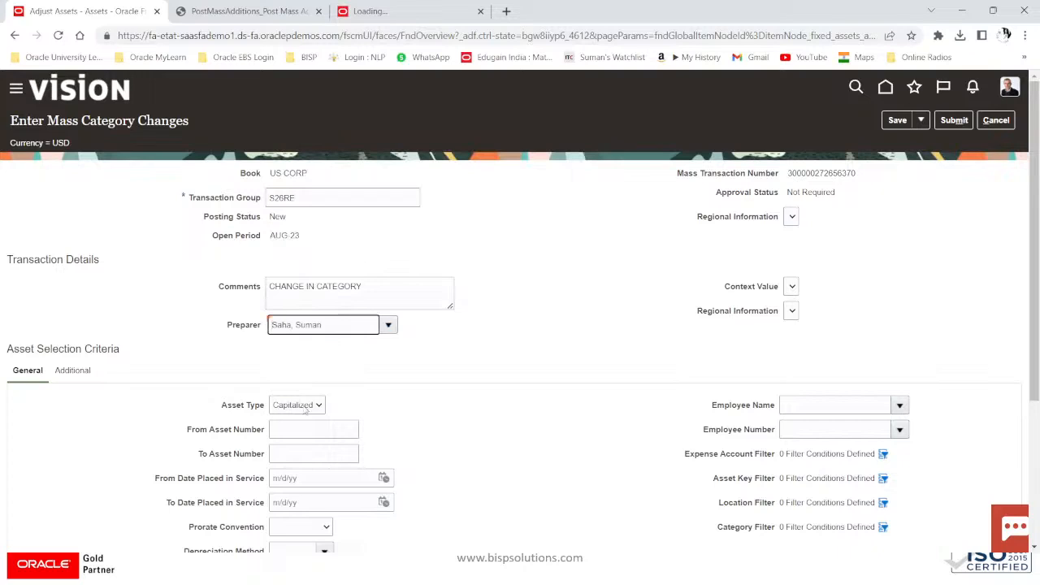
scroll(323, 331, down, 2)
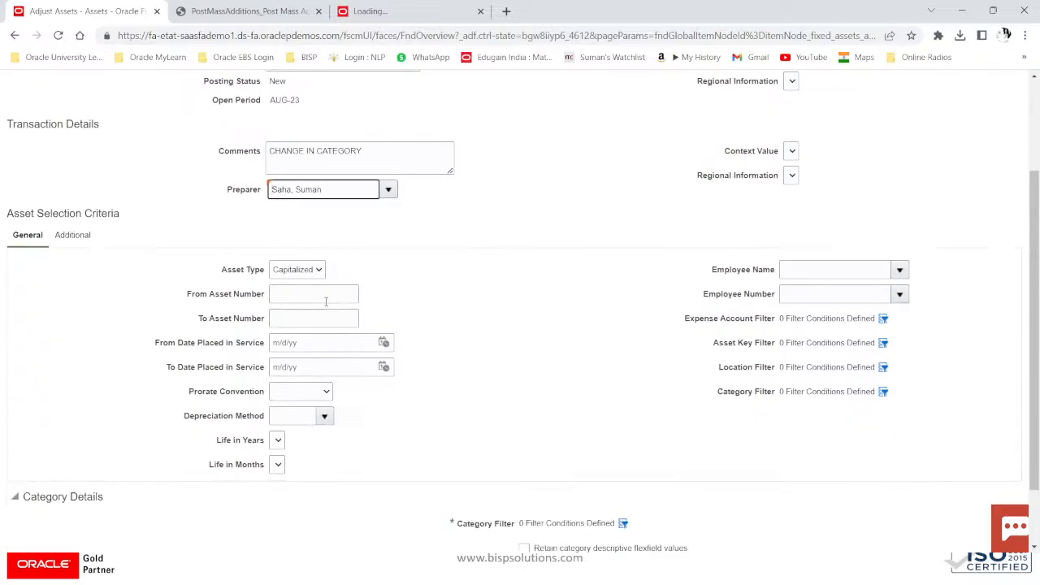
Step: Copy asset number 112720 from the report PDF and paste it into From Asset Number
click(326, 301)
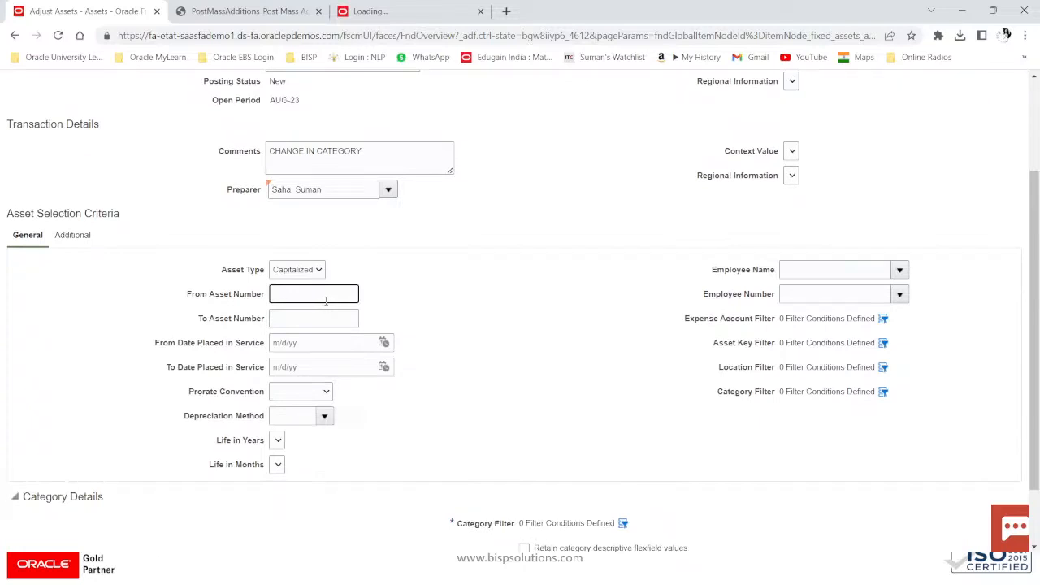
key(alt+Tab)
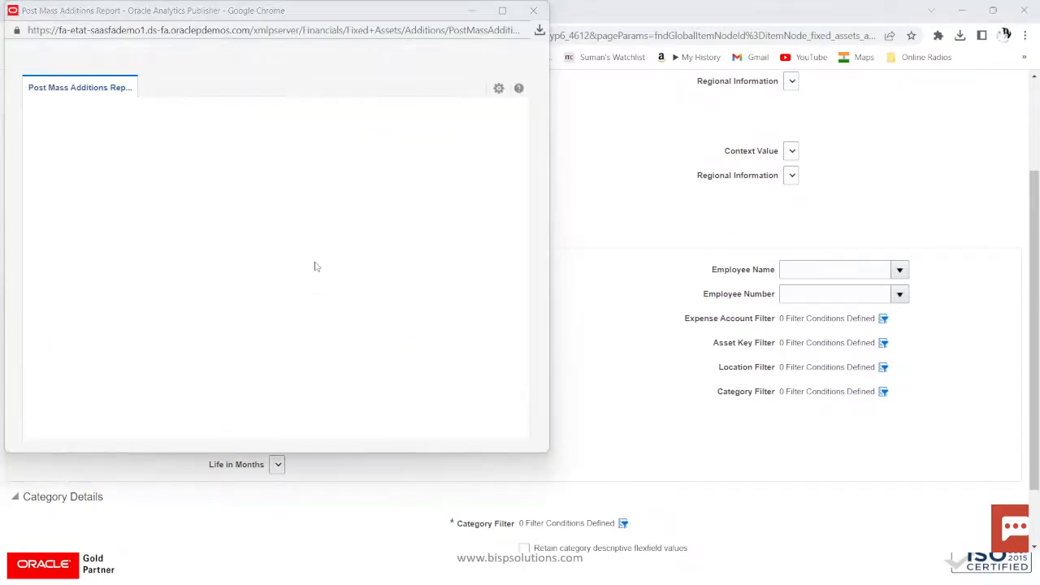
click(537, 10)
key(alt+Tab)
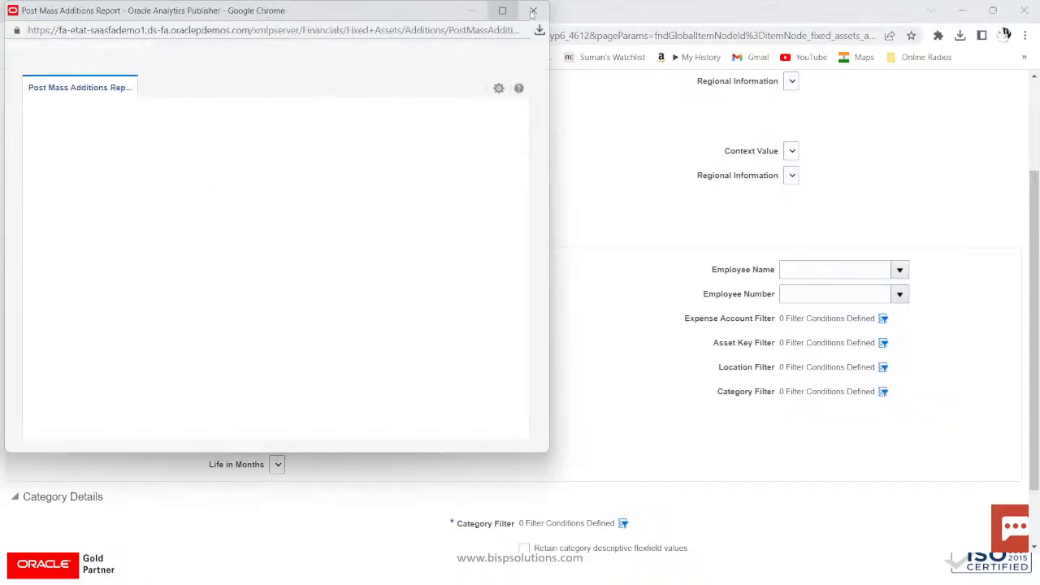
click(538, 12)
click(229, 11)
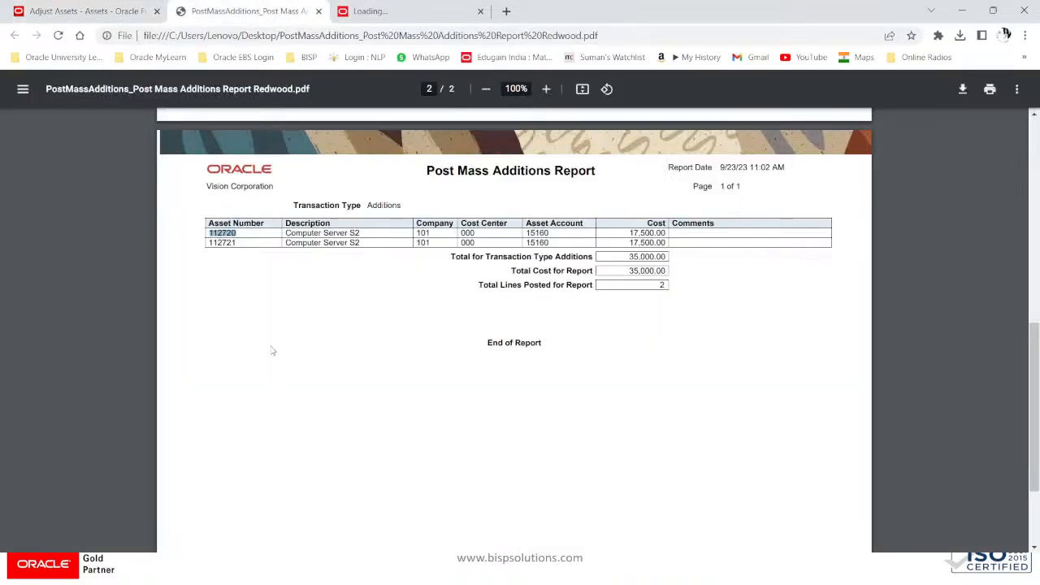
click(239, 234)
drag(238, 233, 209, 233)
key(ctrl+c)
key(alt+Tab)
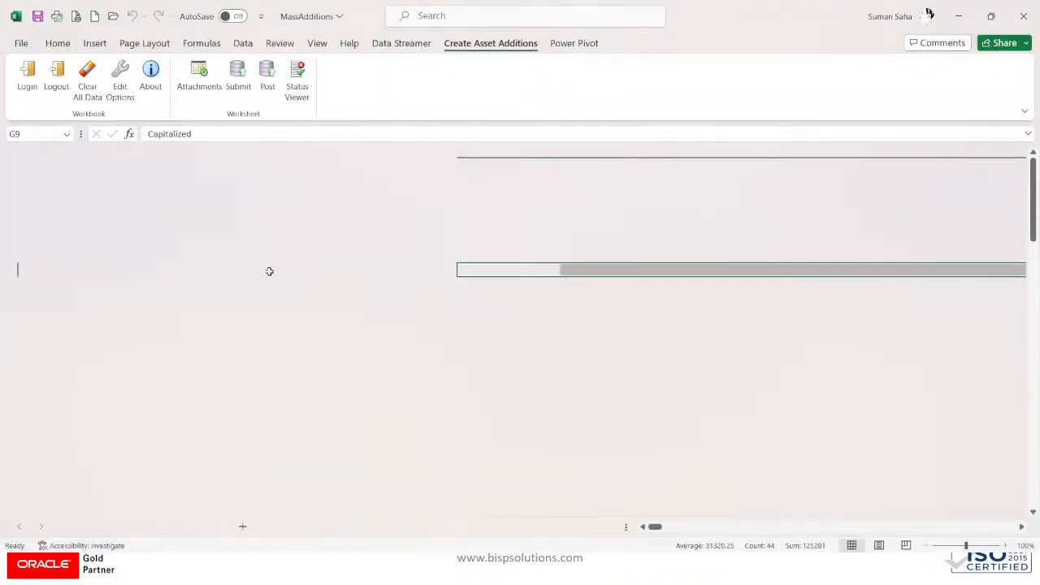
key(alt+Tab)
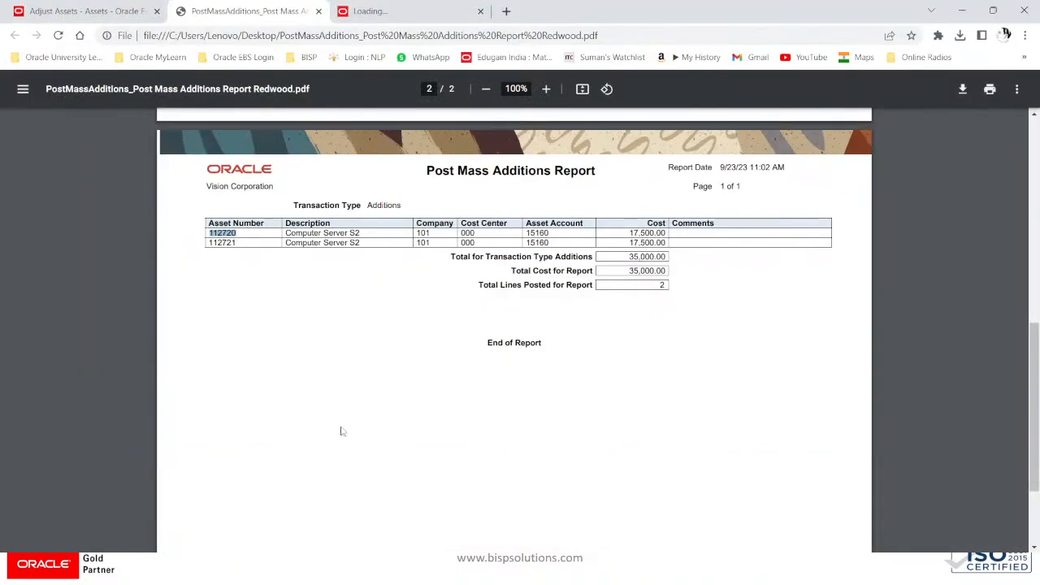
click(85, 10)
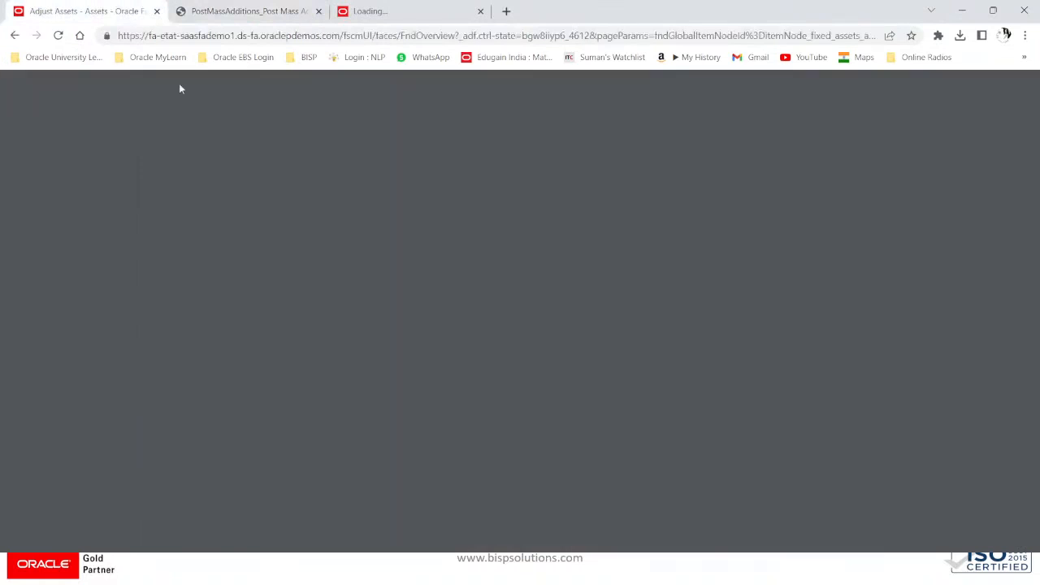
key(ctrl+v)
Step: Correct the asset number range to run from 112720 through 112721
click(296, 313)
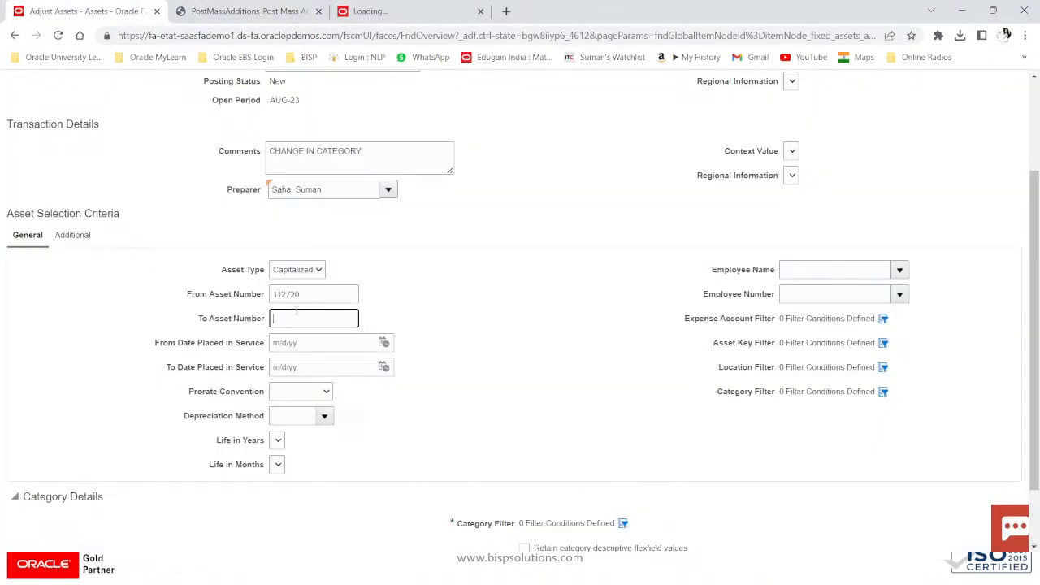
click(318, 294)
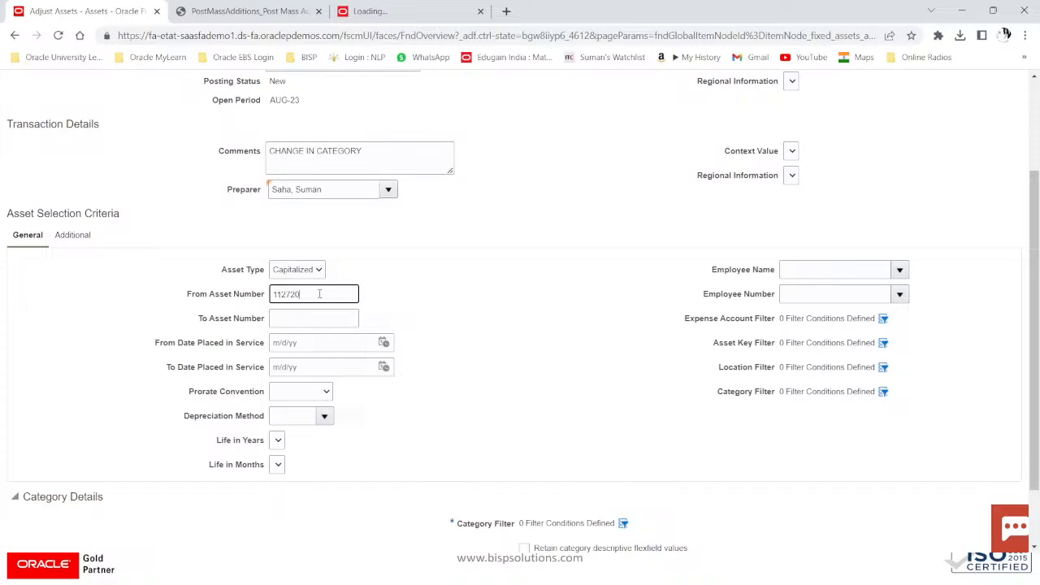
click(303, 318)
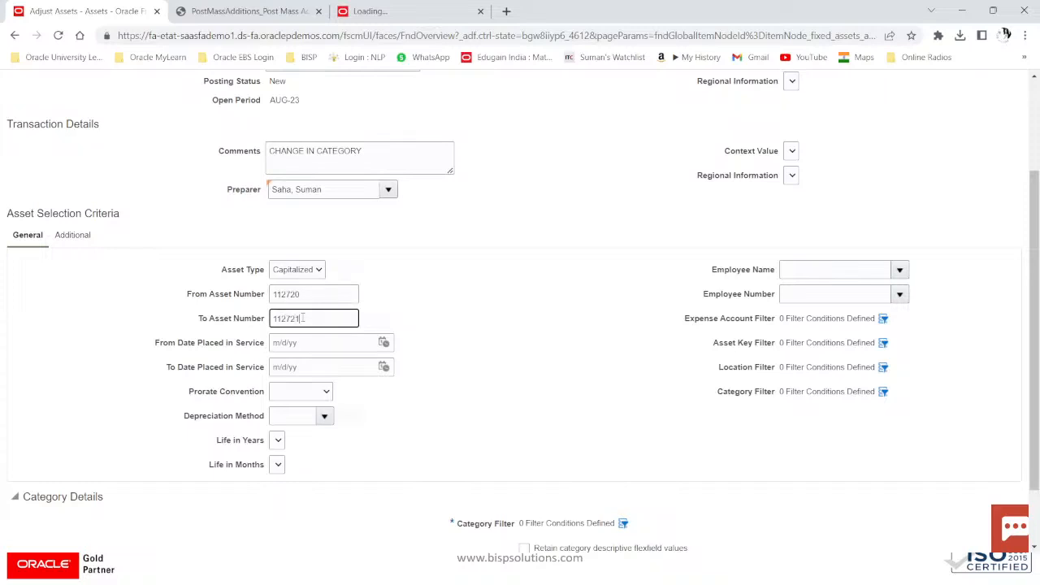
click(273, 295)
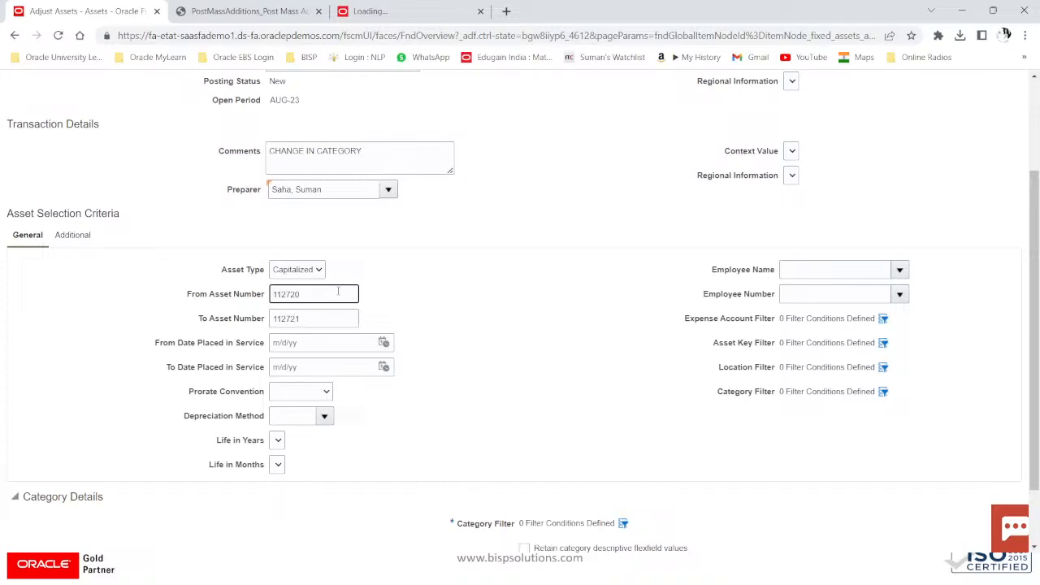
key(Delete)
text(1)
scroll(537, 372, down, 1)
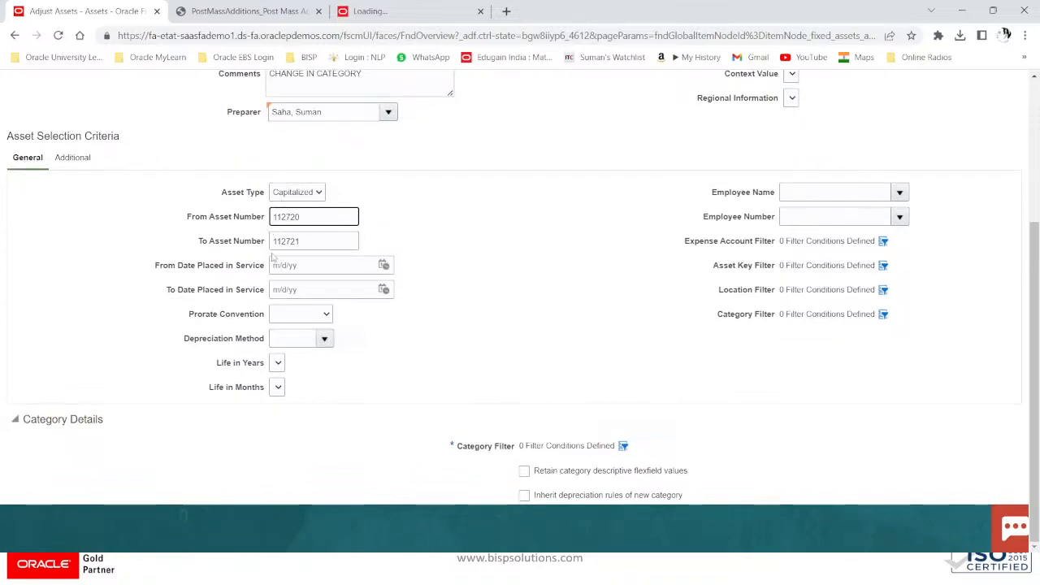
click(298, 218)
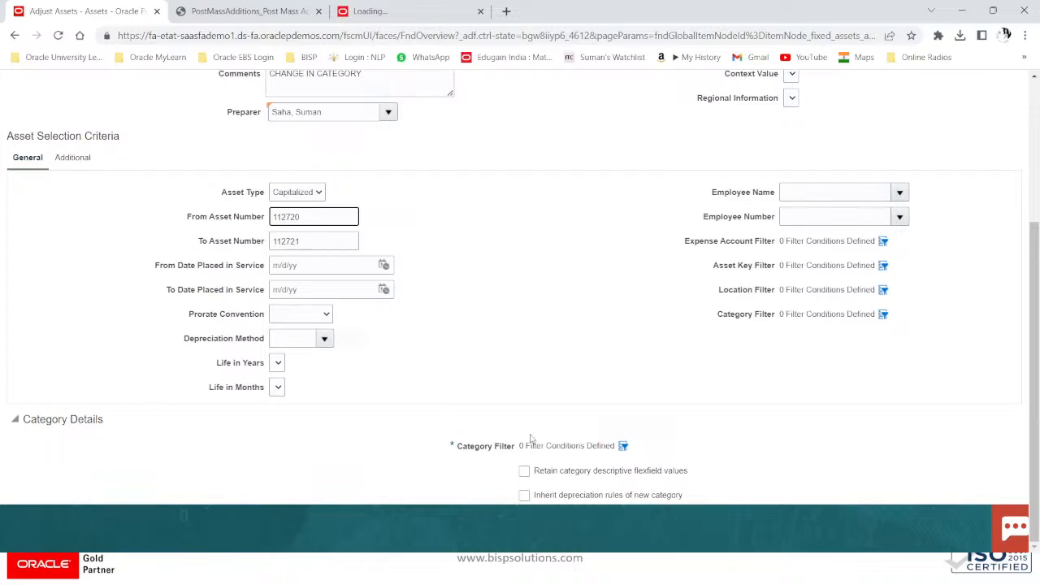
Step: Add a new-category filter condition Major Category equals COMPUTER
click(622, 446)
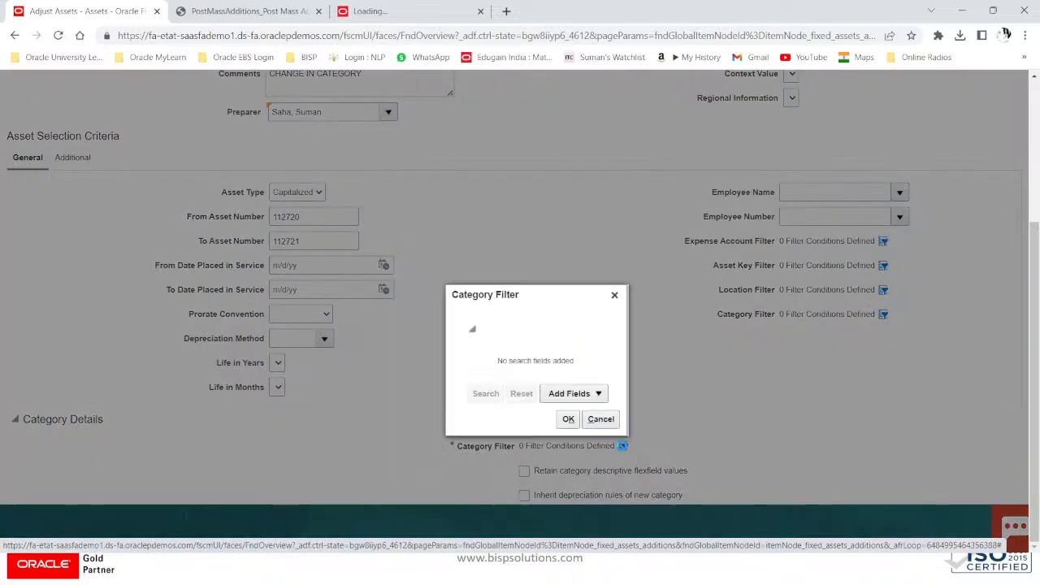
click(570, 394)
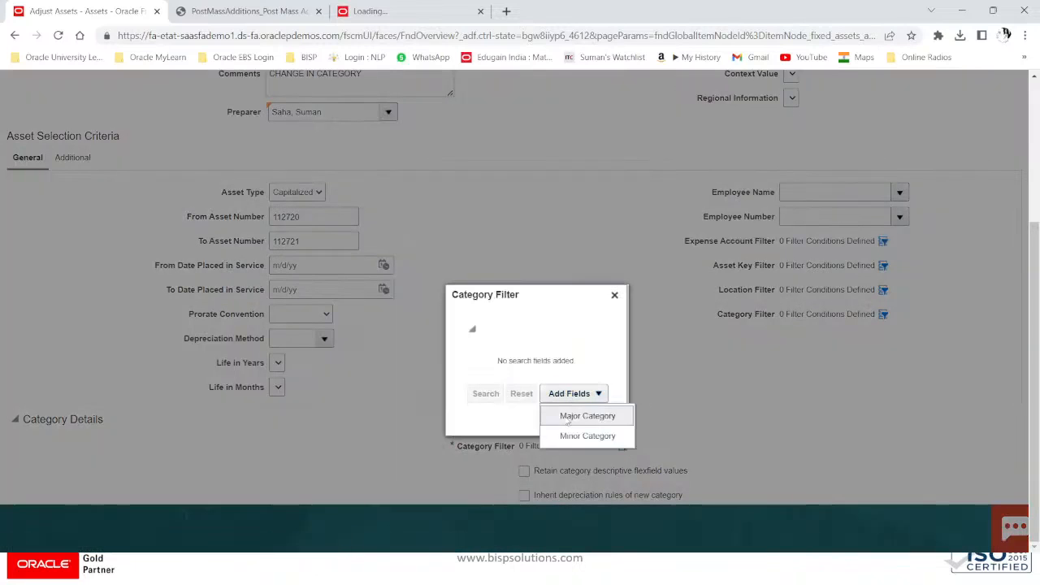
click(568, 417)
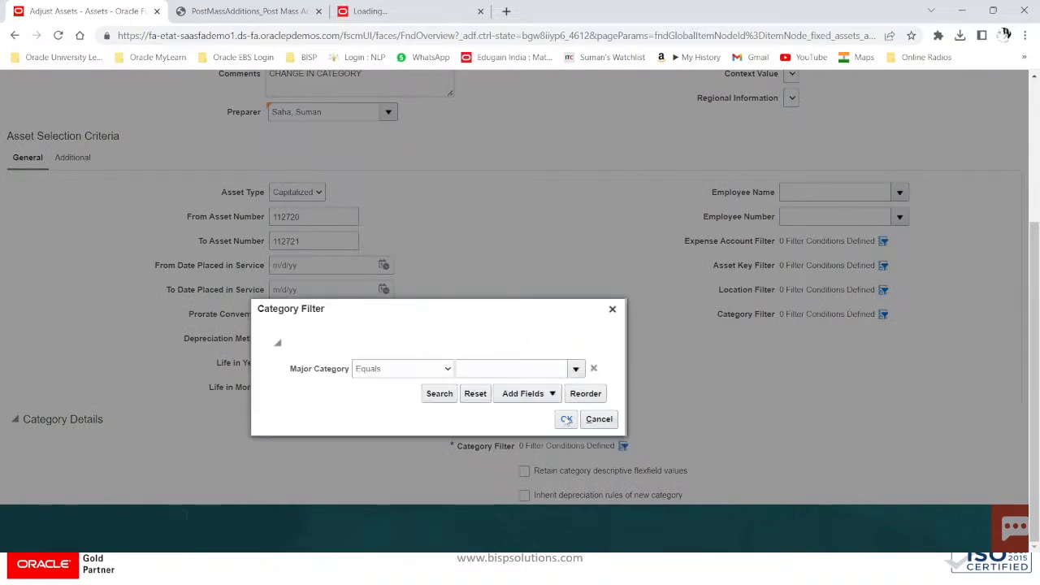
click(424, 371)
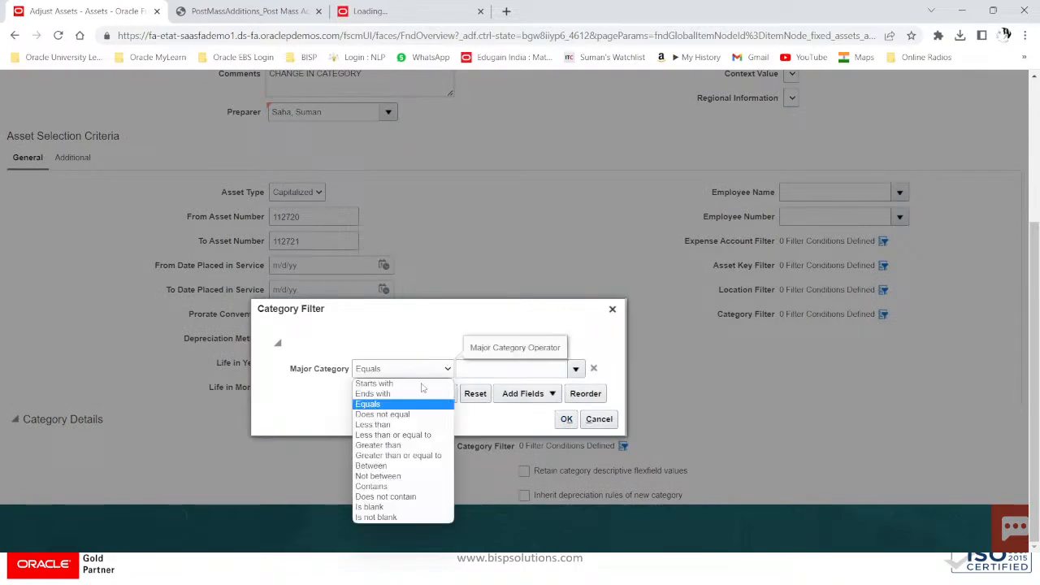
click(417, 392)
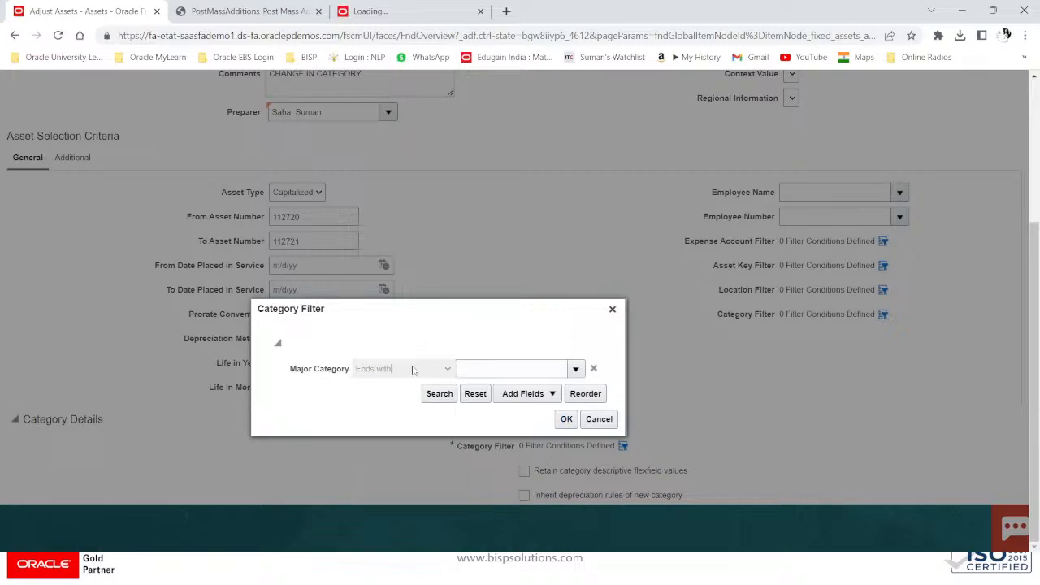
click(412, 372)
click(410, 404)
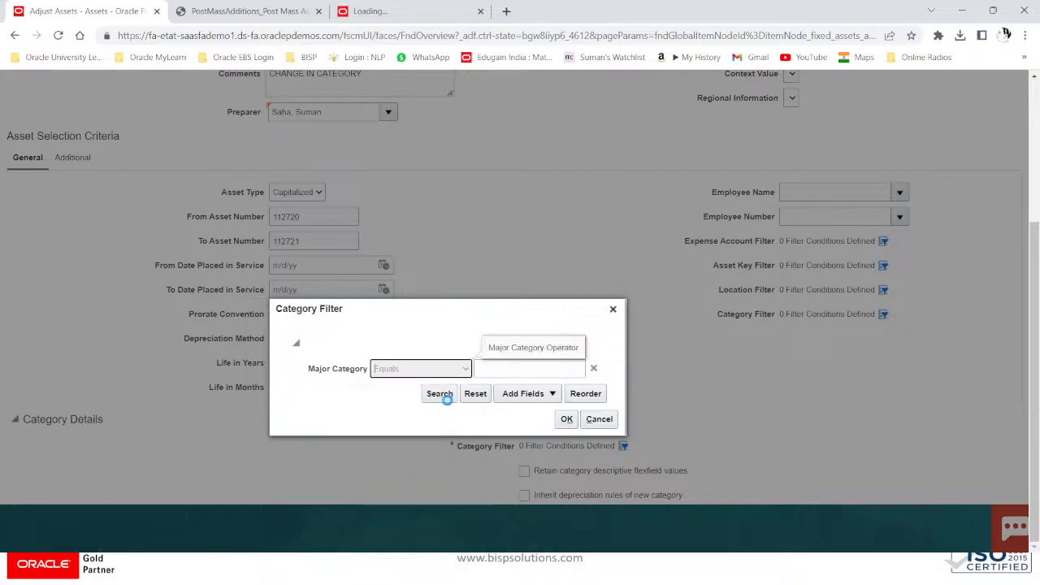
click(529, 369)
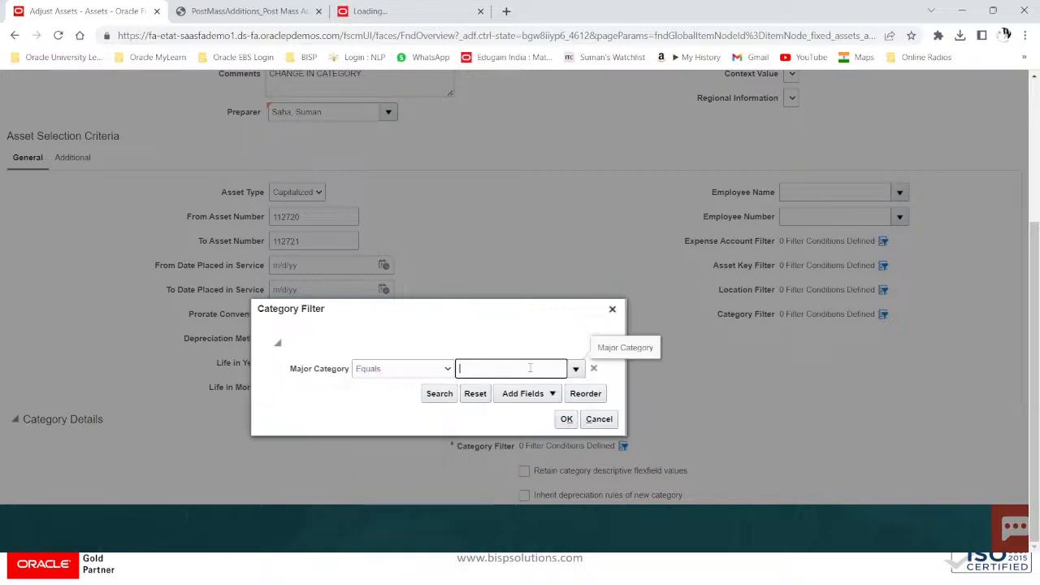
text(COMPUTER)
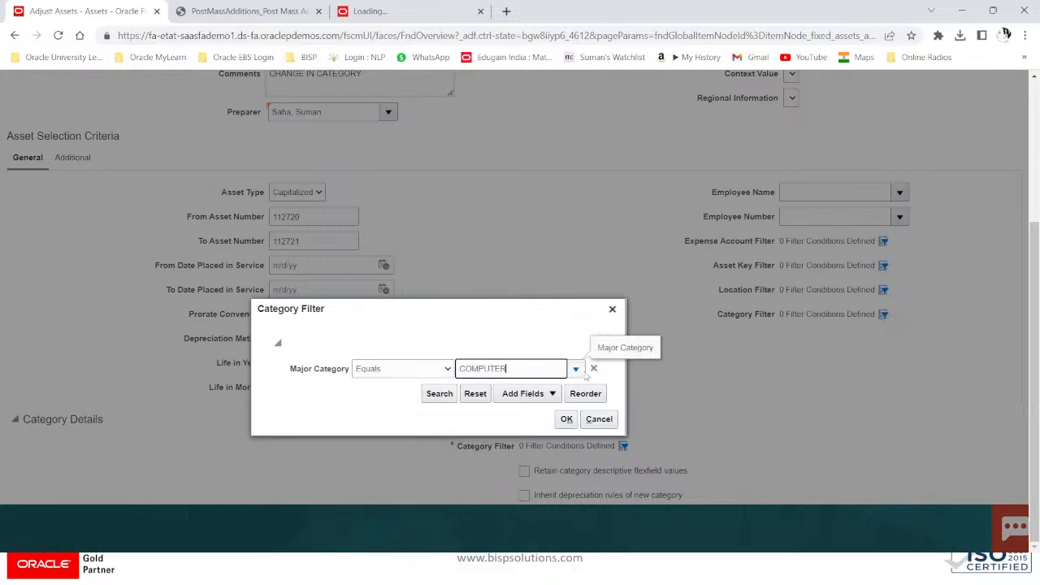
Step: Add Minor Category HARDWARE as the second condition, confirm, and retain descriptive flexfield values
click(528, 394)
click(541, 435)
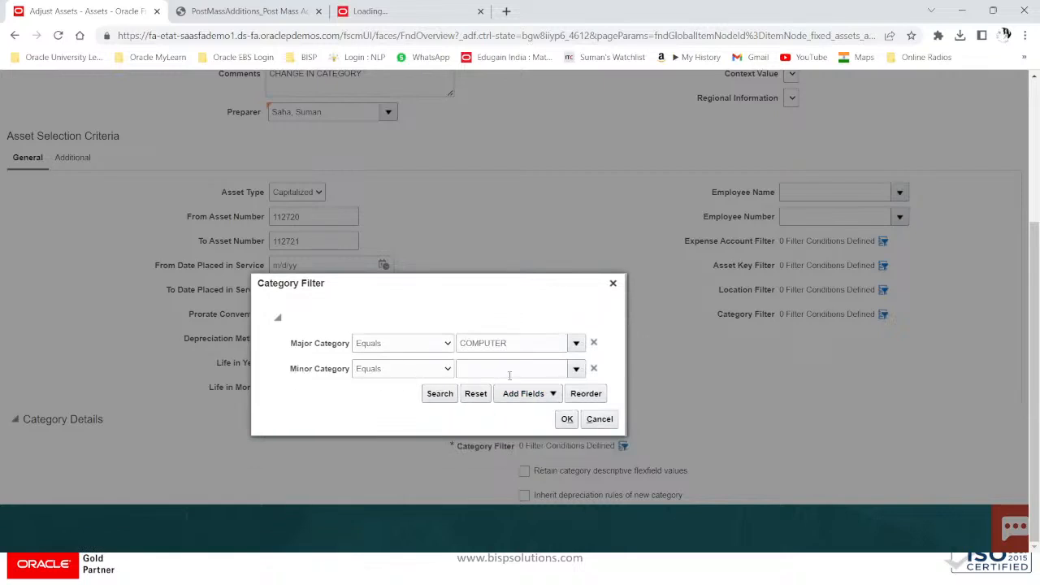
click(511, 372)
text(HARD)
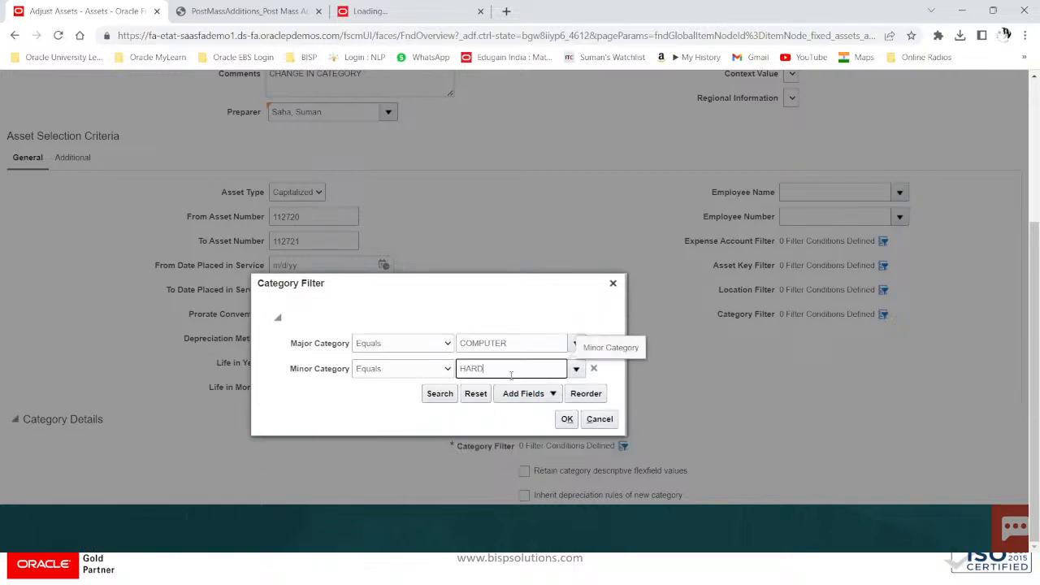
text(WARE)
click(568, 420)
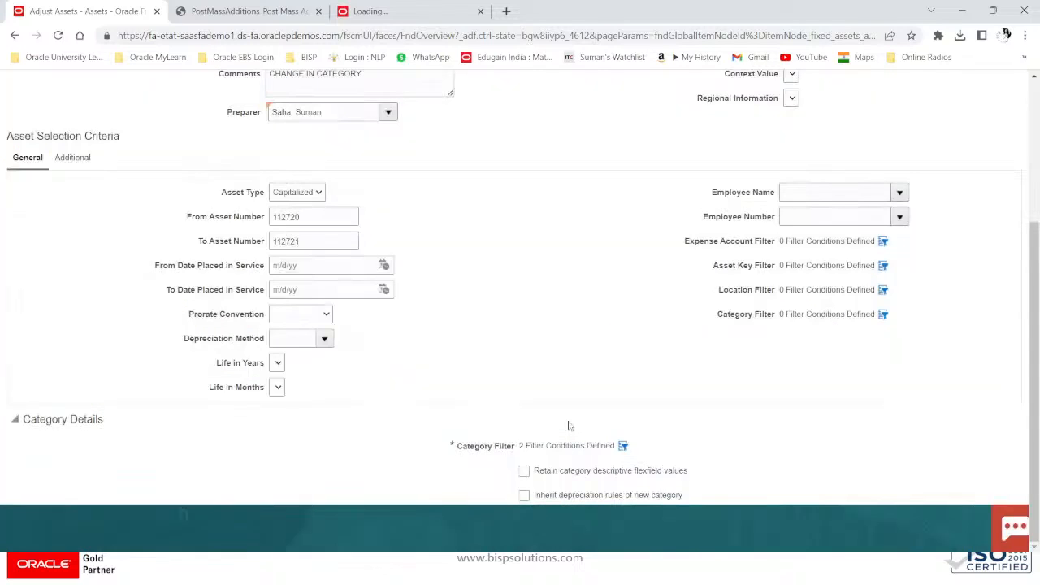
click(524, 472)
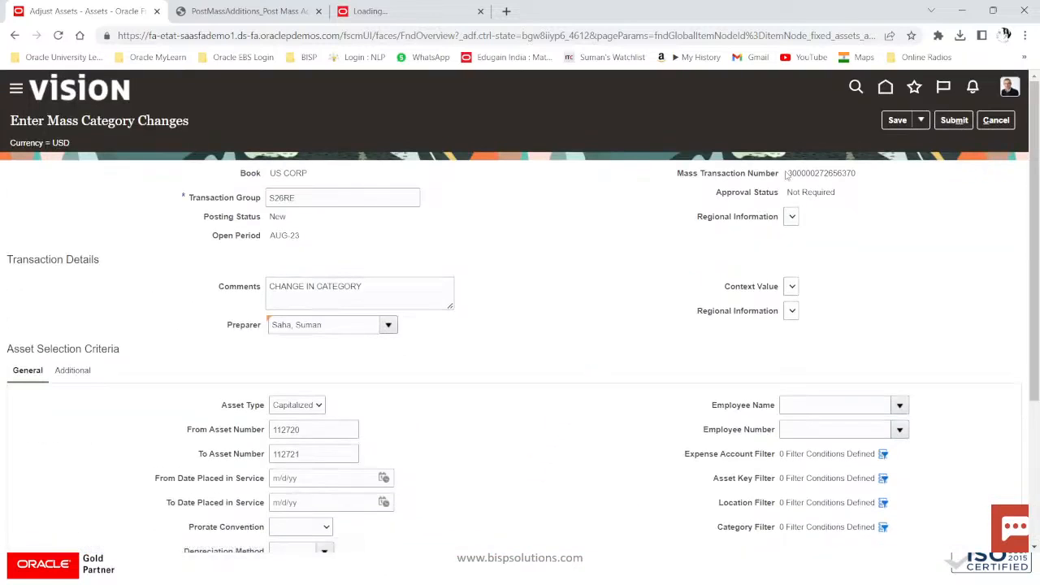
Step: Copy the S26RE transaction group name and submit the mass category change
drag(787, 173, 883, 174)
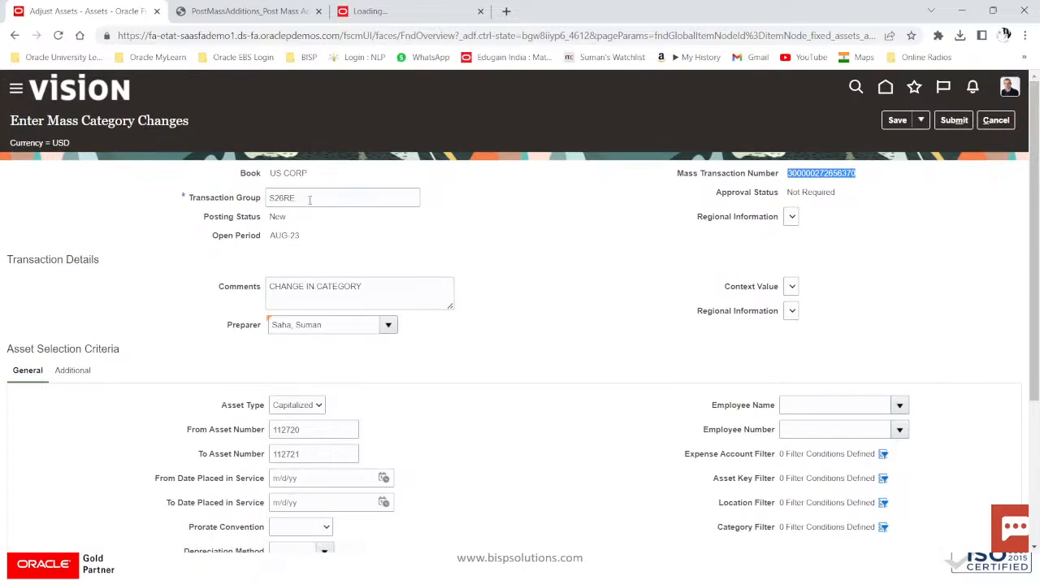
double_click(320, 195)
key(ctrl+c)
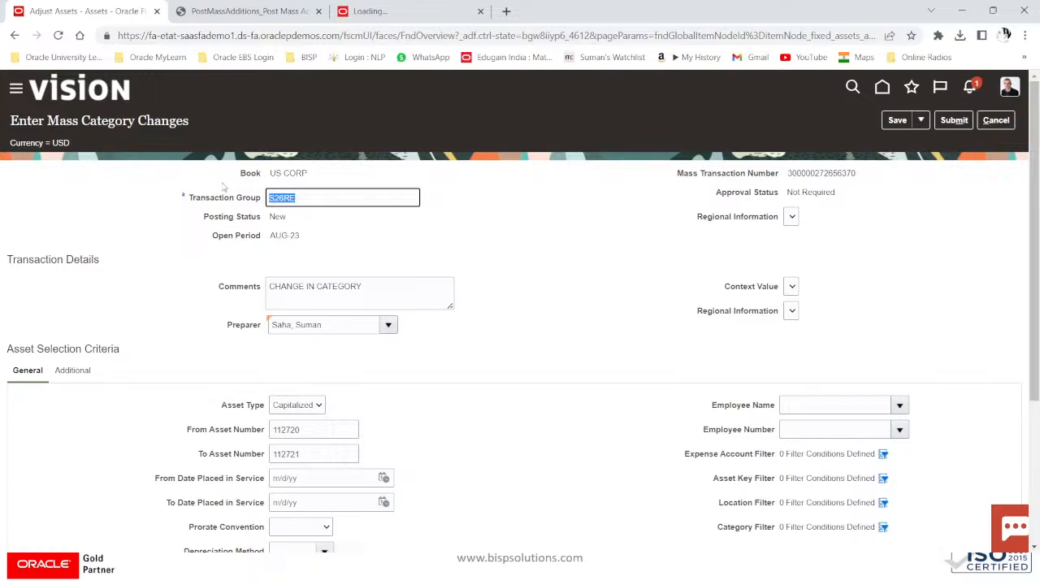
click(954, 121)
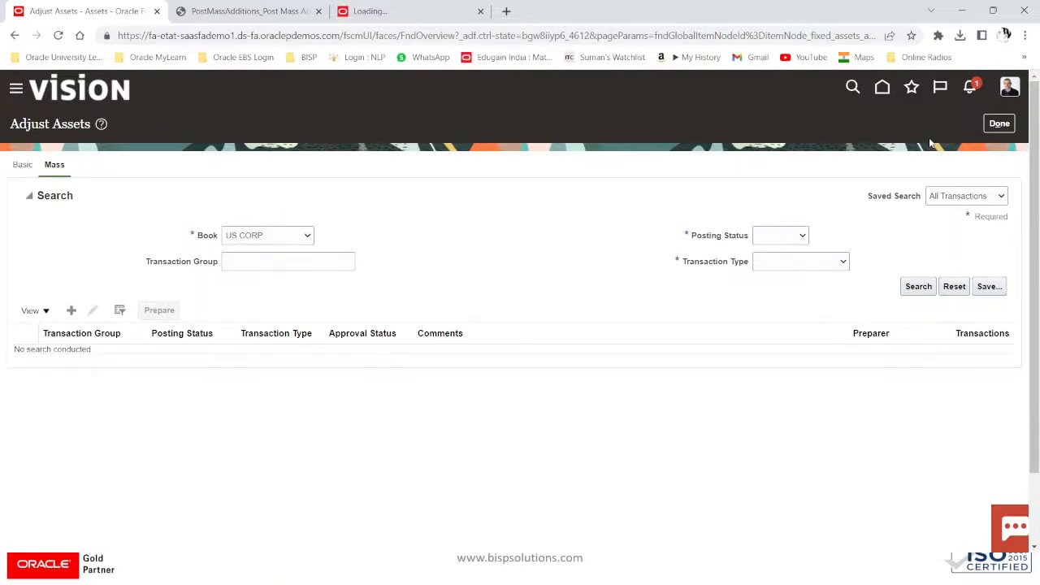
click(273, 260)
Step: Search transaction group S26RE with posting status In progress and type Category change
key(ctrl+v)
click(918, 286)
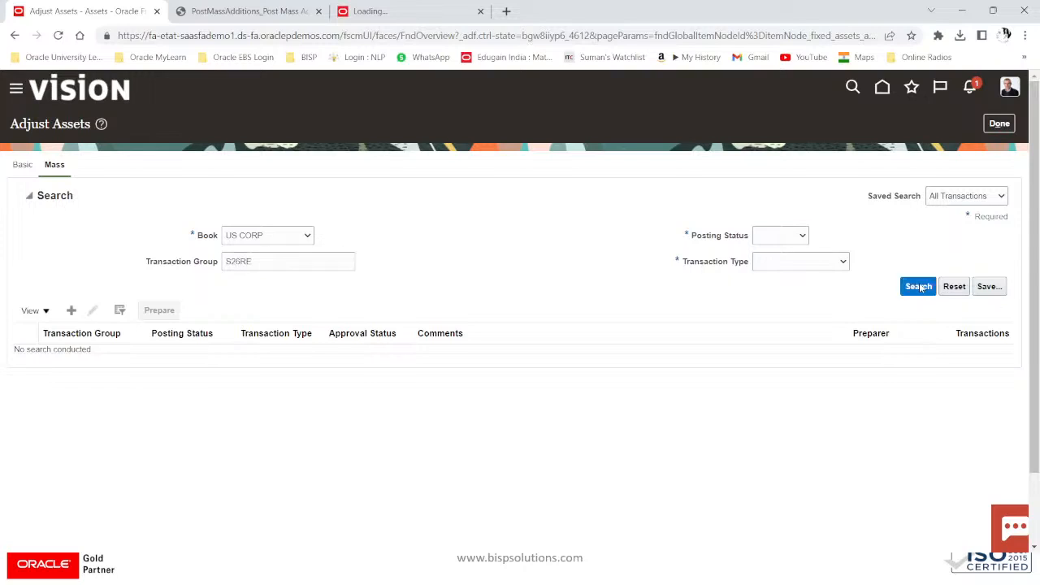
click(776, 235)
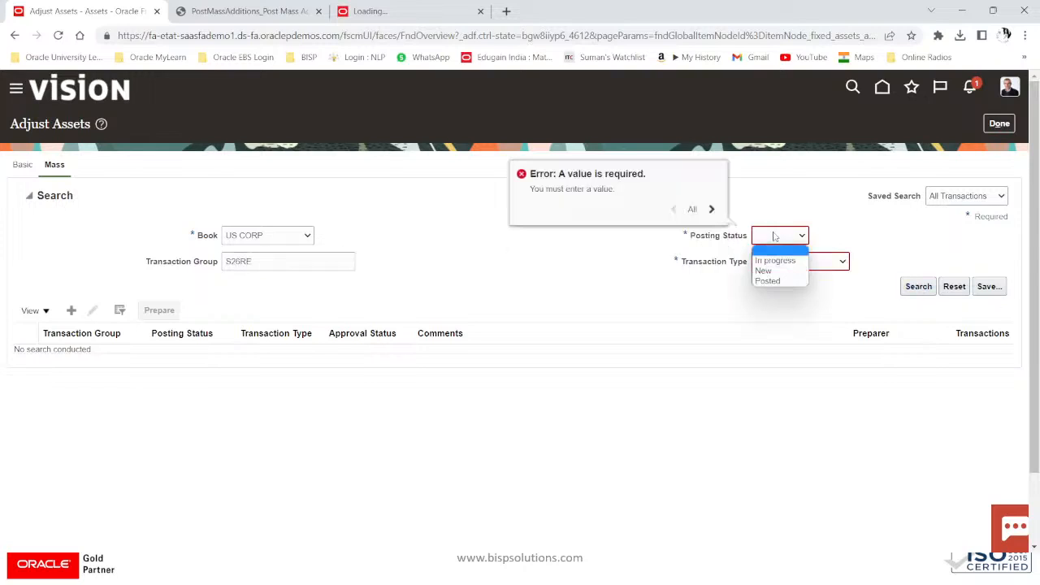
click(766, 262)
click(766, 262)
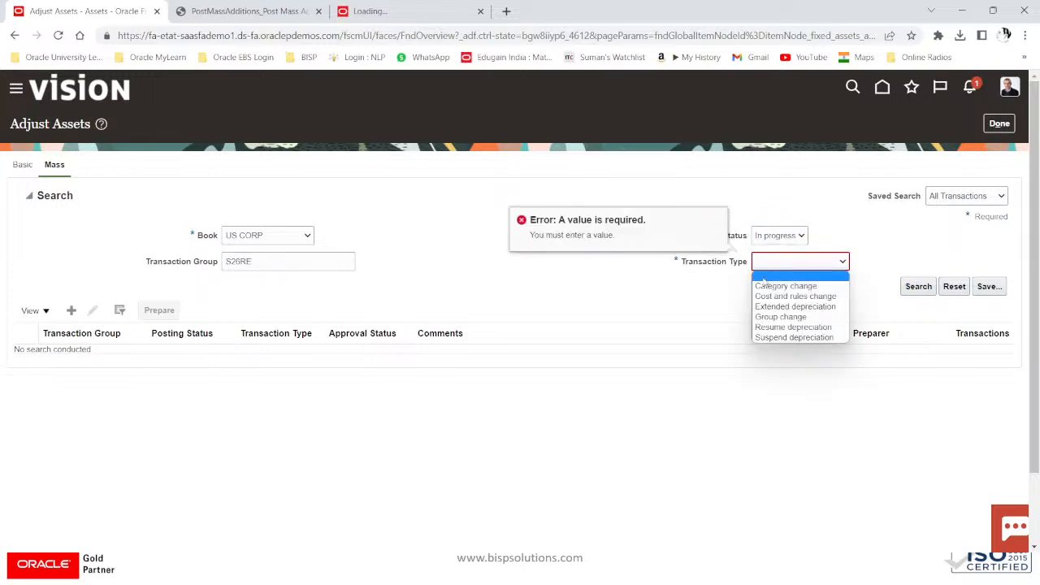
click(764, 286)
click(920, 288)
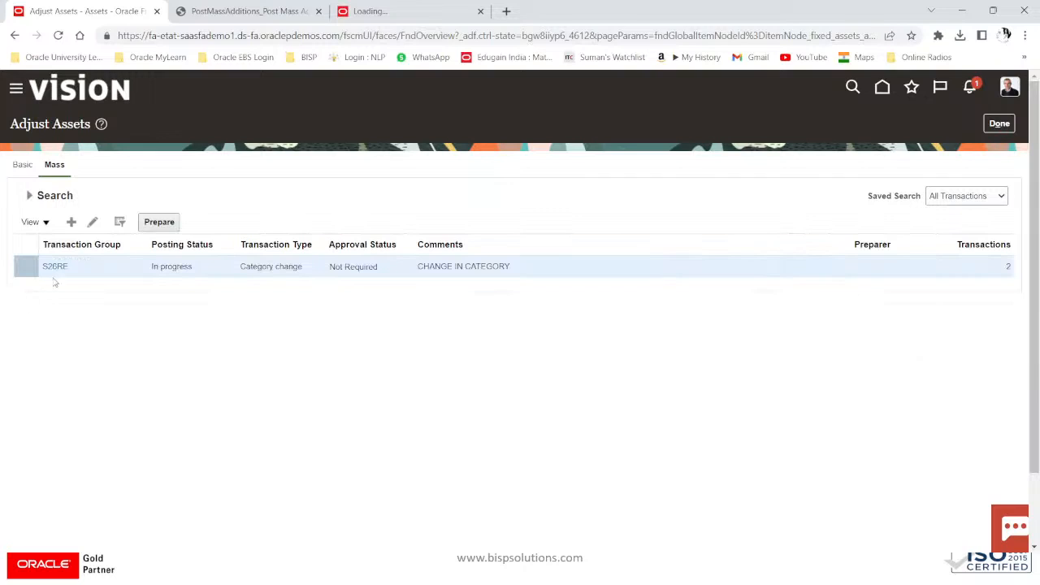
Step: Download the S26RE change as UpdateMassFinancialTransaction.xlsx to the Desktop
click(159, 224)
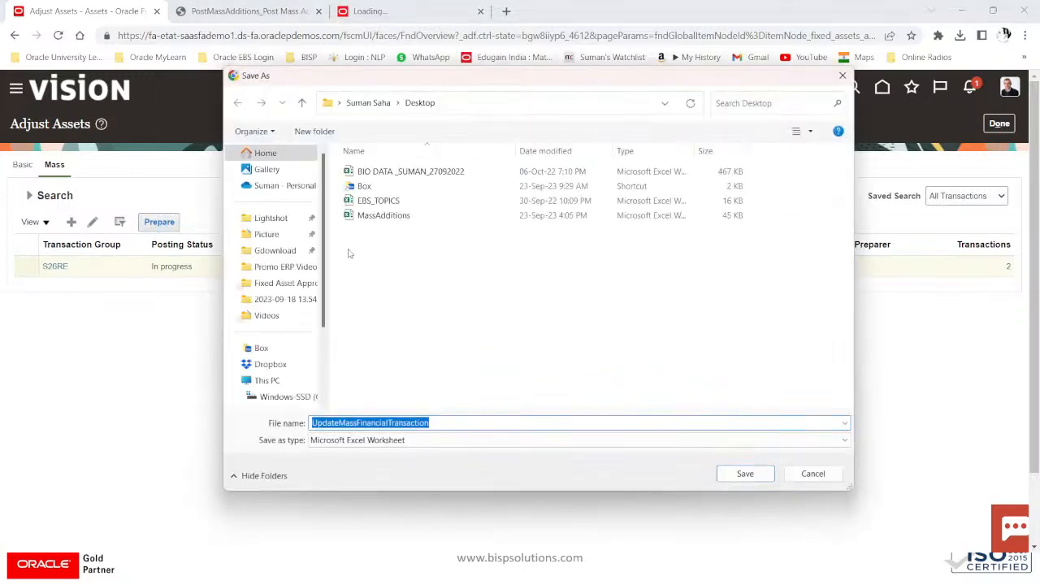
click(734, 479)
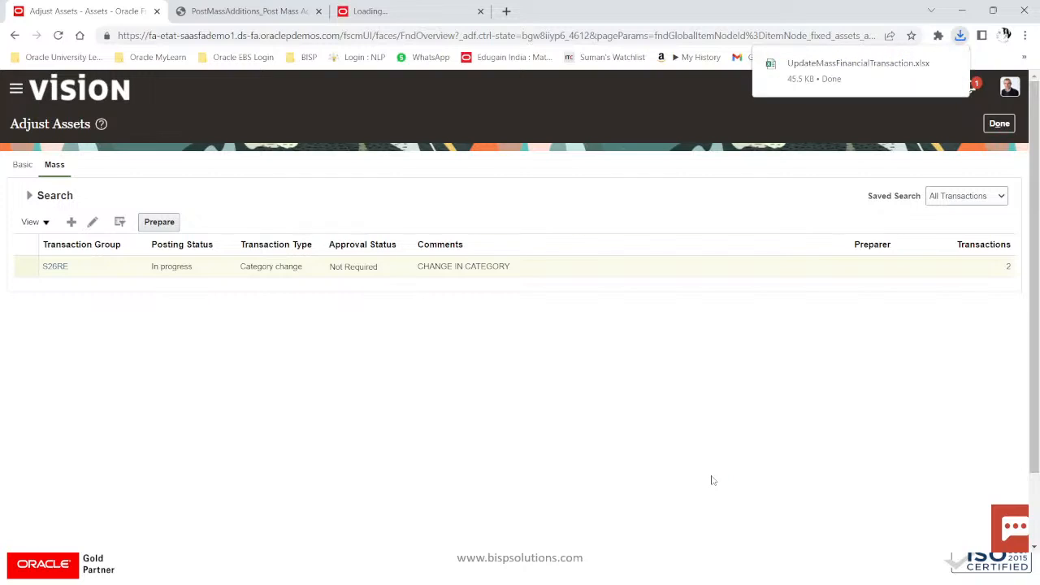
click(960, 39)
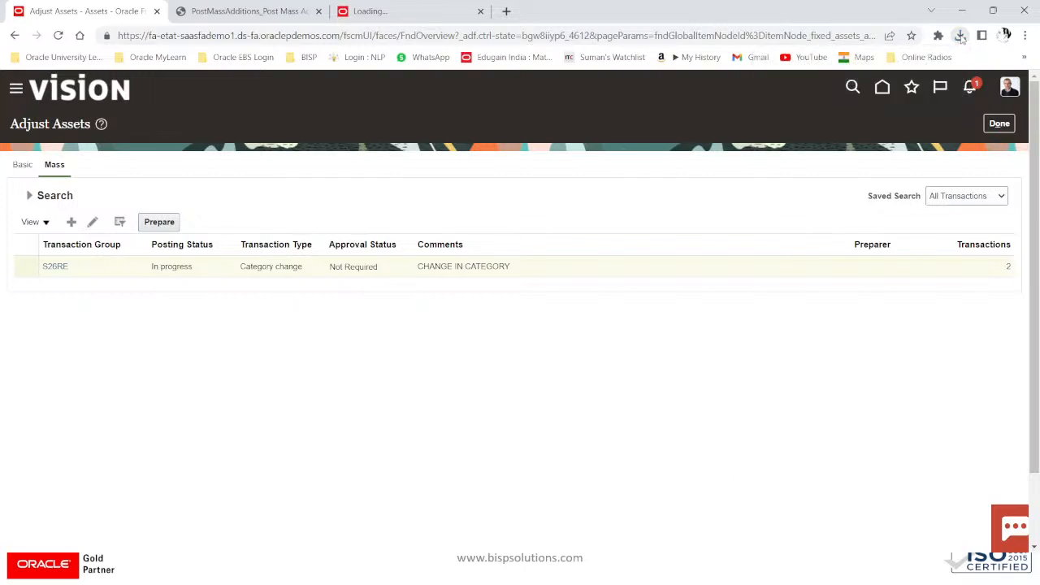
Step: Open UpdateMassFinancialTransaction.xlsx from Chrome's downloads in Excel and dismiss the busy warning
click(960, 39)
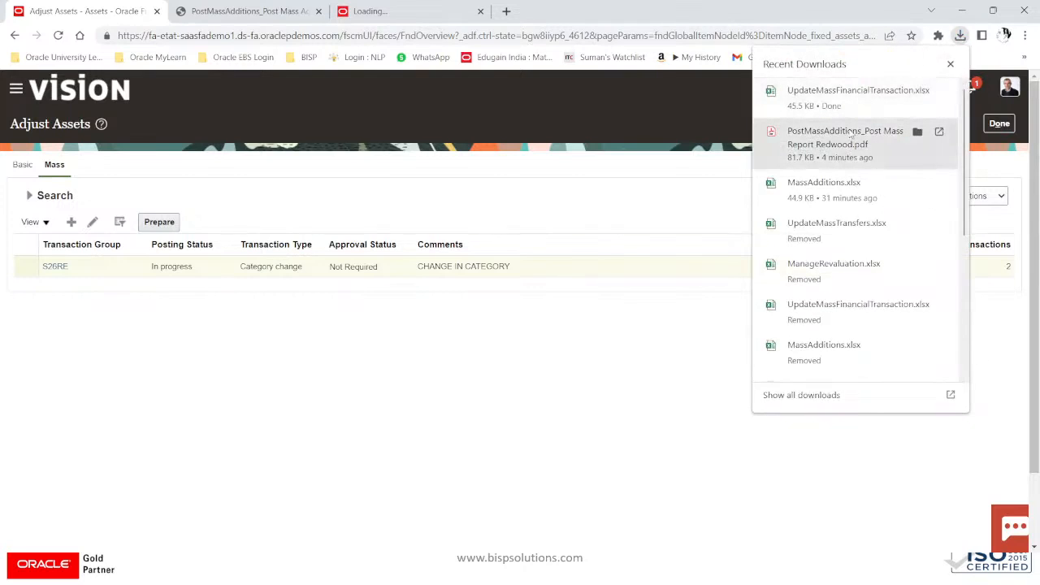
click(940, 93)
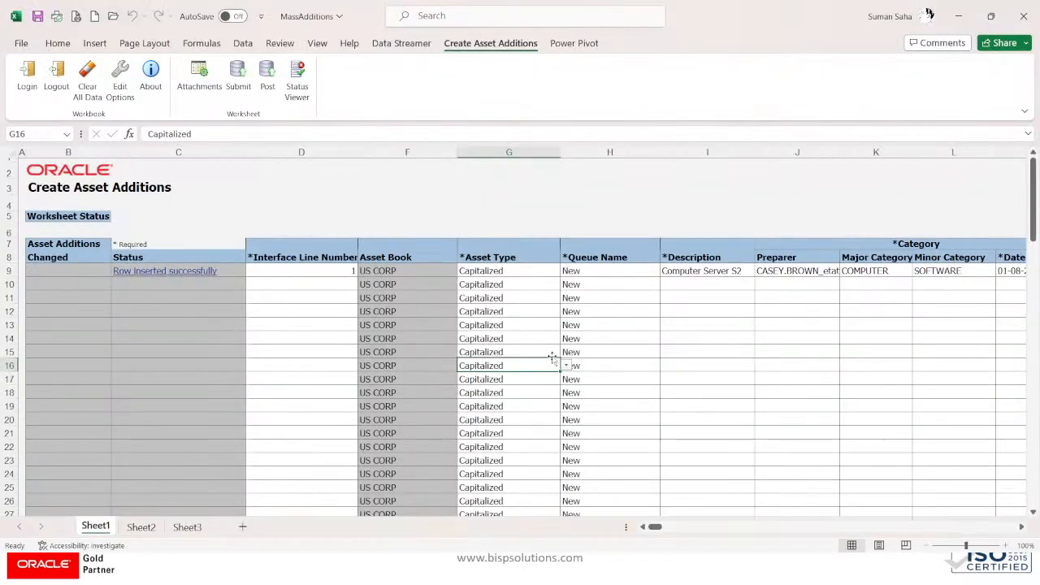
click(610, 338)
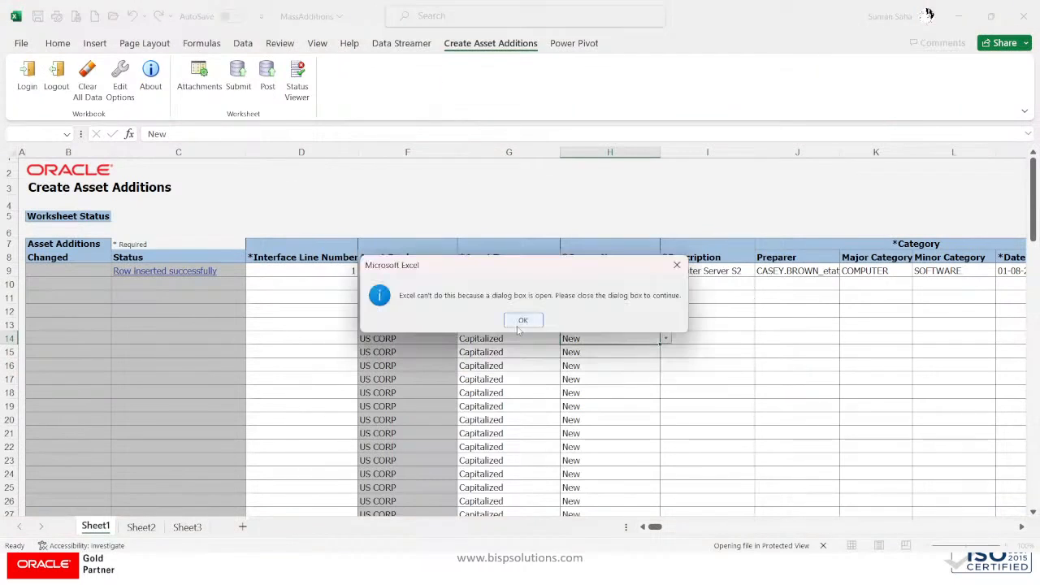
click(522, 321)
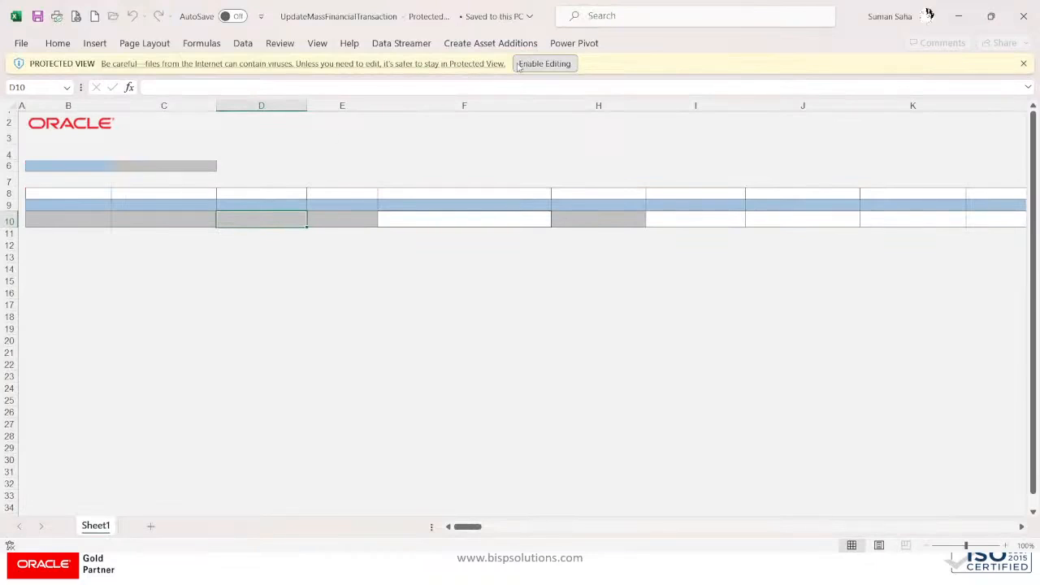
Step: Enable editing, accept the Oracle server connection, and dismiss the connection failure error
click(518, 65)
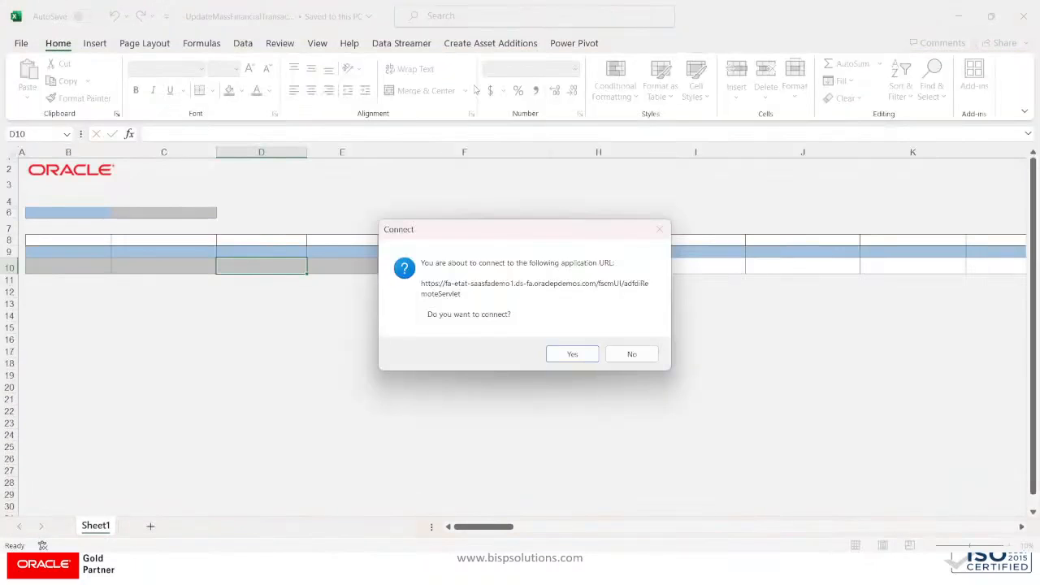
click(574, 354)
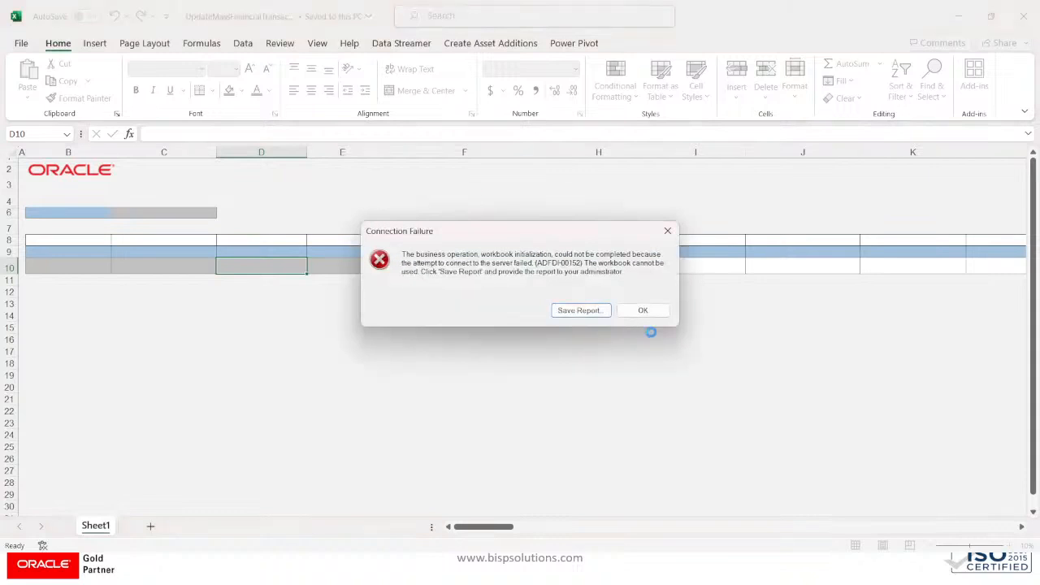
click(646, 311)
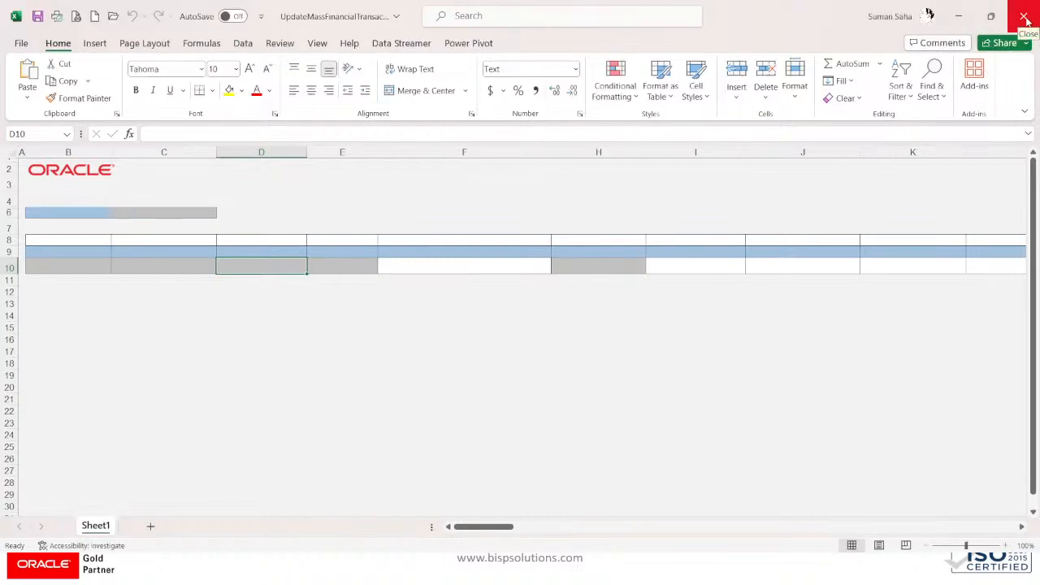
Step: Close the failed workbook and MassAdditions in Excel without saving
click(1024, 16)
click(530, 303)
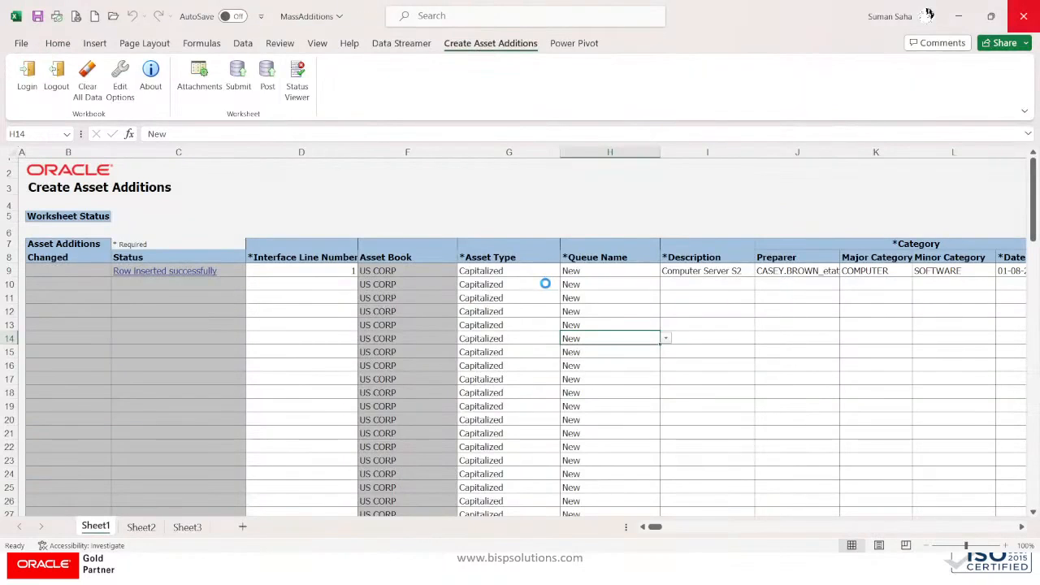
click(589, 308)
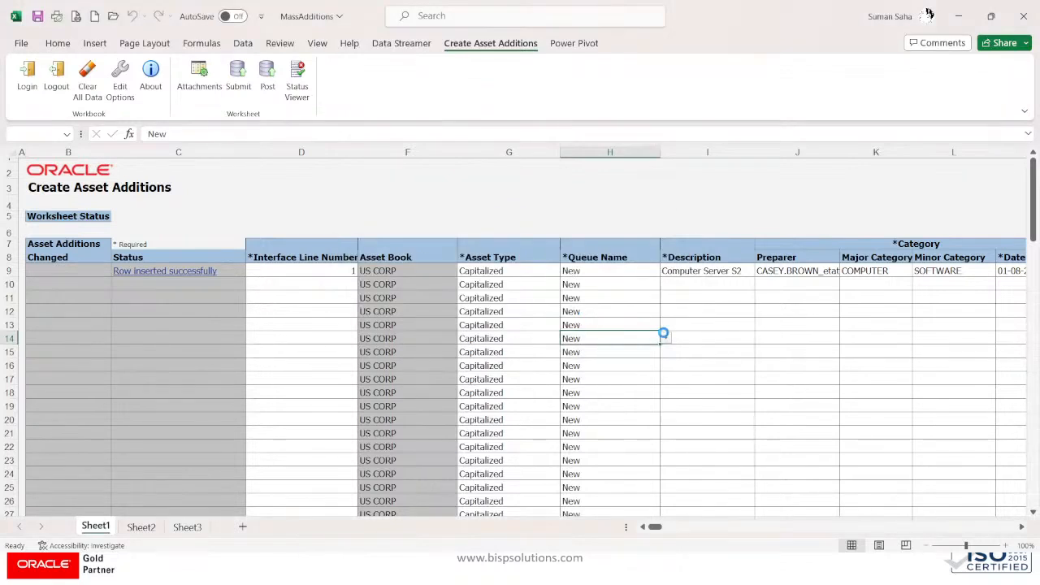
Step: Reopen UpdateMassFinancialTransaction.xlsx from Chrome's downloads list
key(alt+Tab)
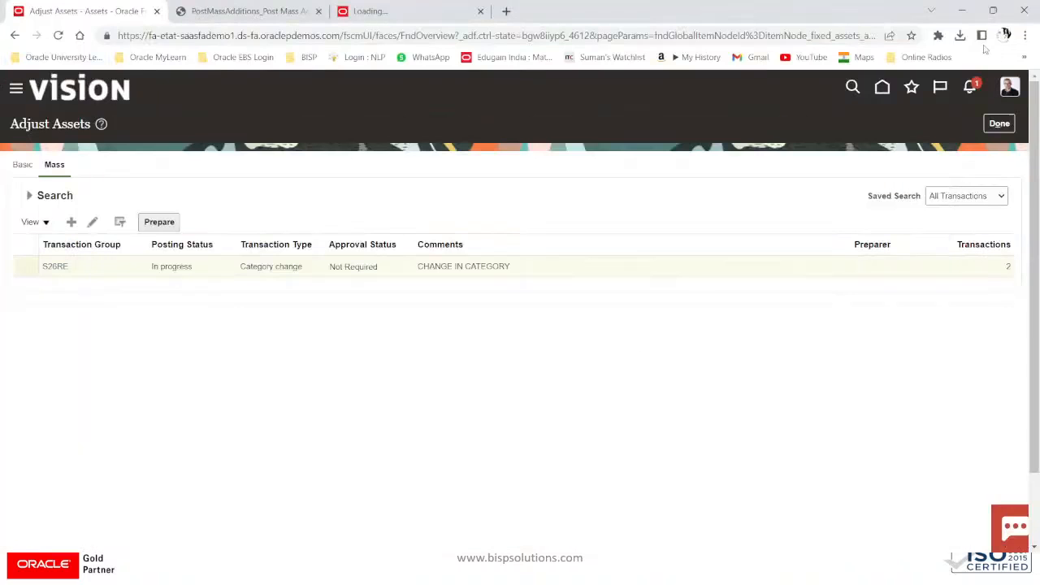
click(960, 35)
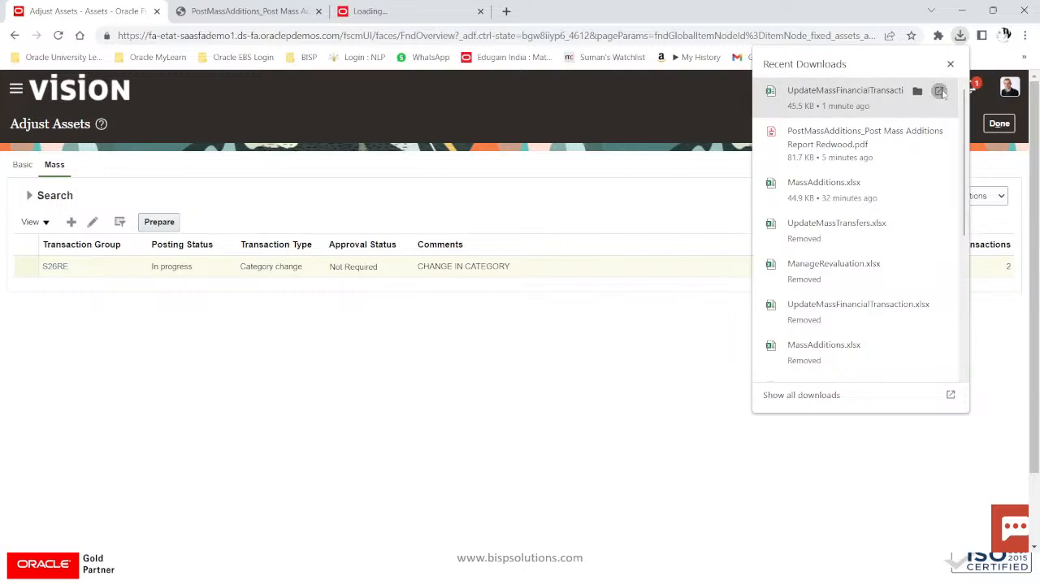
click(940, 91)
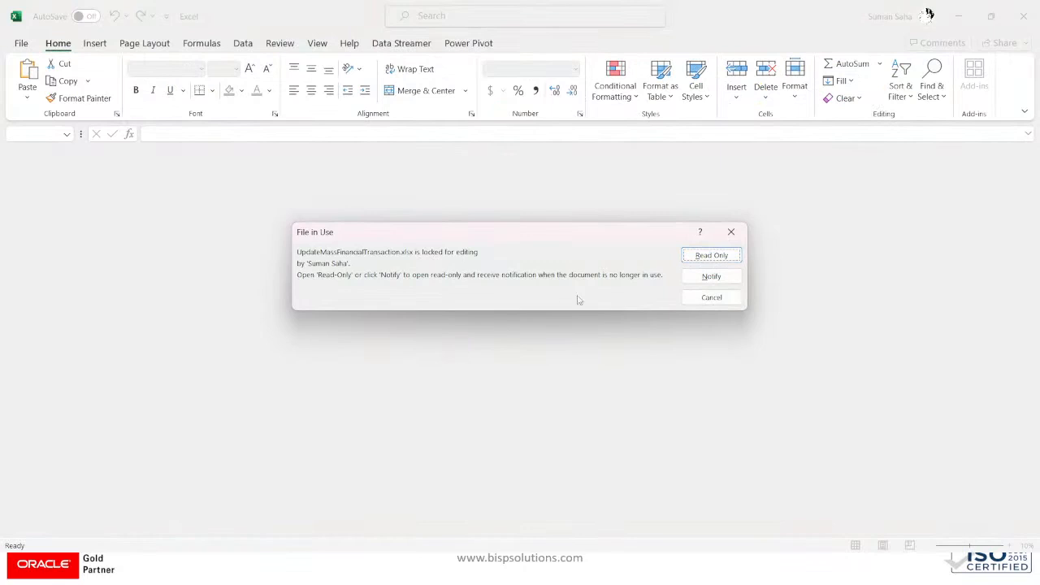
Step: Open the locked workbook read-only, accept the server connection, and dismiss the cancellation warning
click(707, 280)
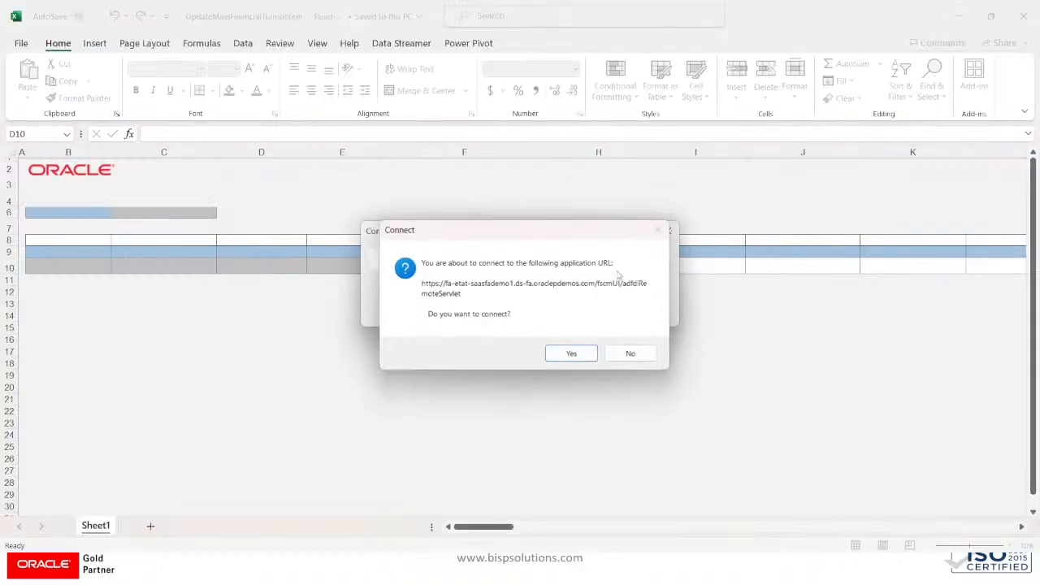
click(571, 353)
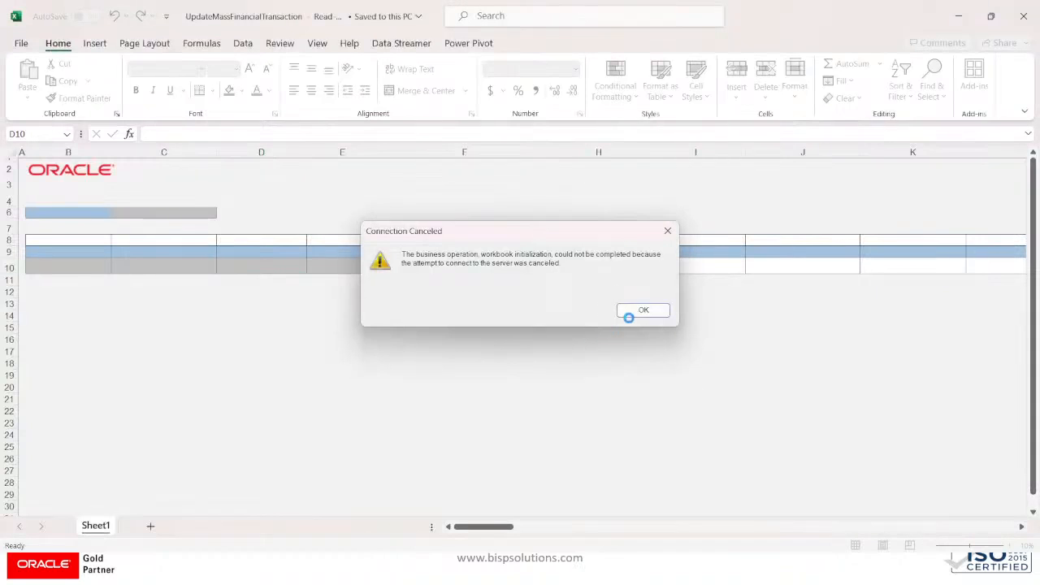
click(639, 312)
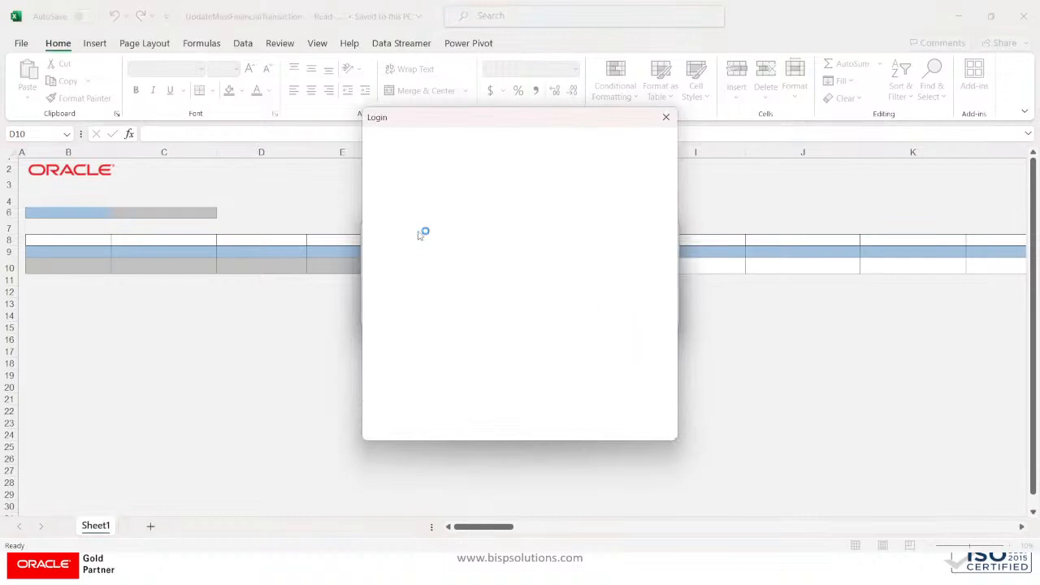
key(alt+Tab)
key(alt+Tab)
key(alt+Tab)
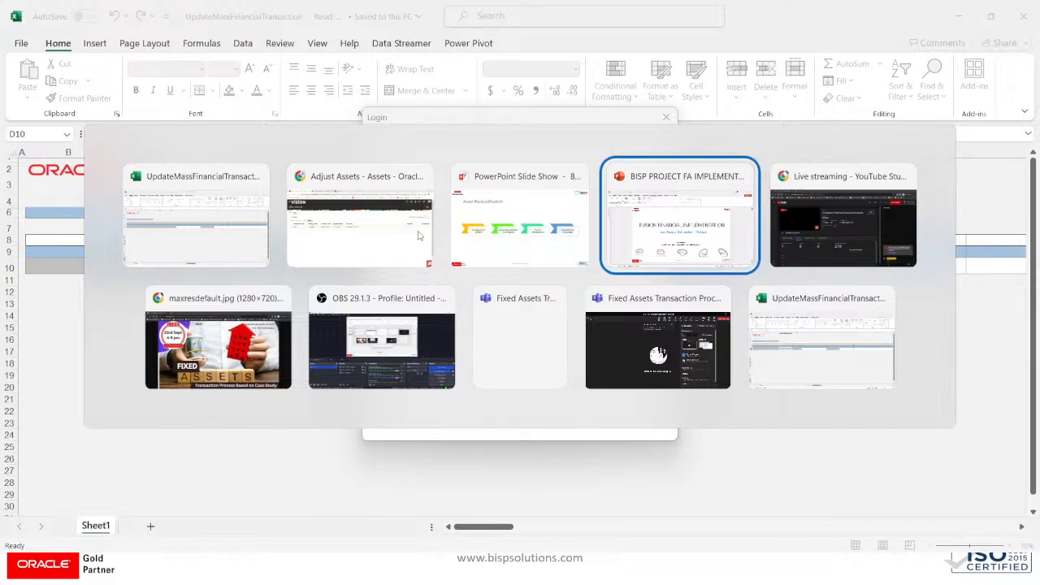
key(alt+Tab)
key(alt+Tab)
key(alt+Tab)
key(alt+Tab)
key(alt+Tab)
key(alt+Tab)
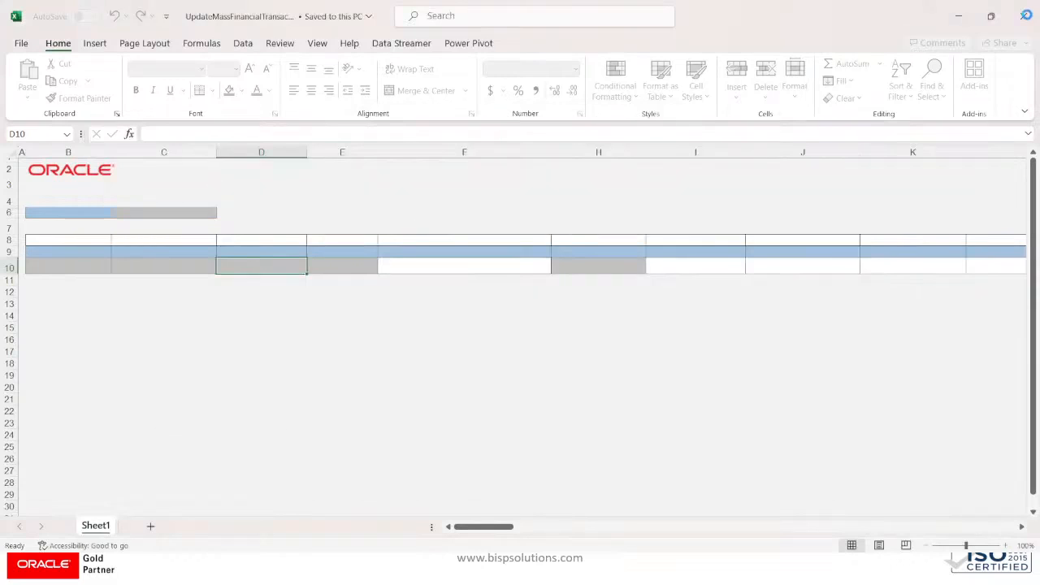
key(alt+Tab)
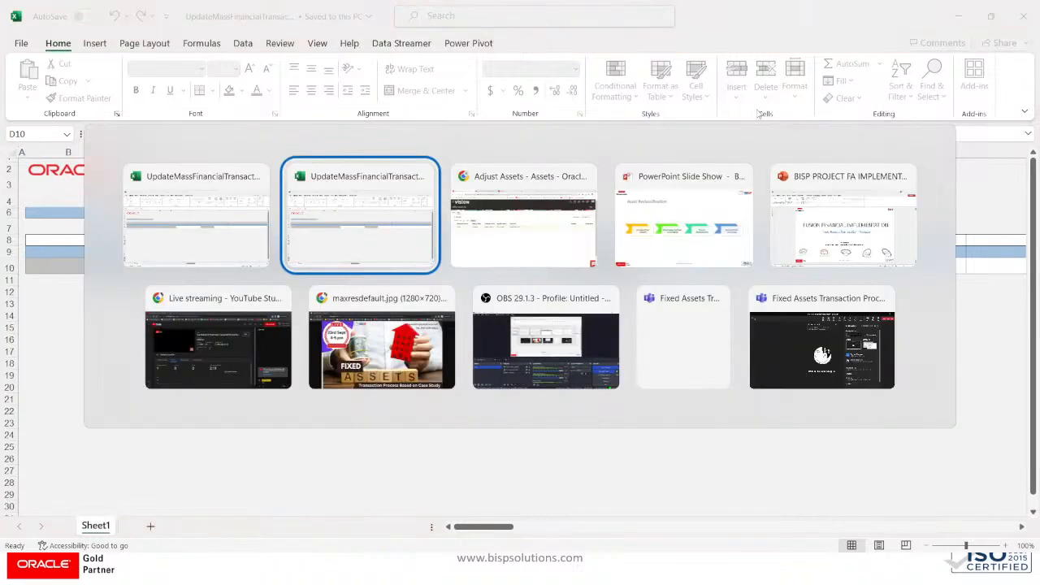
key(alt+Tab)
key(alt+Tab)
key(alt+Tab)
key(alt+Tab)
key(alt+Tab)
key(alt+Tab)
key(alt+Tab)
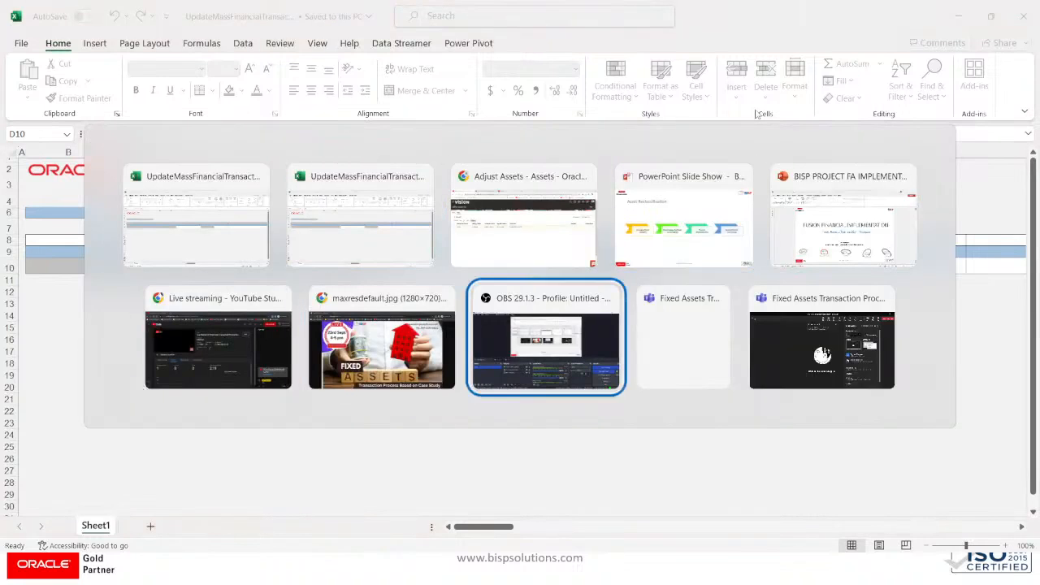
key(alt+Tab)
key(alt+Tab)
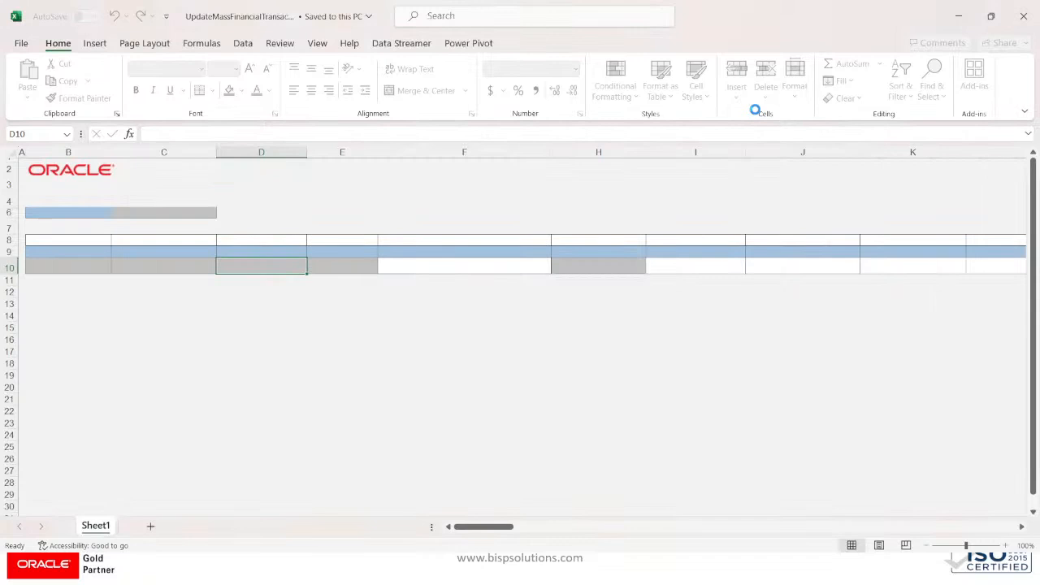
key(alt+Tab)
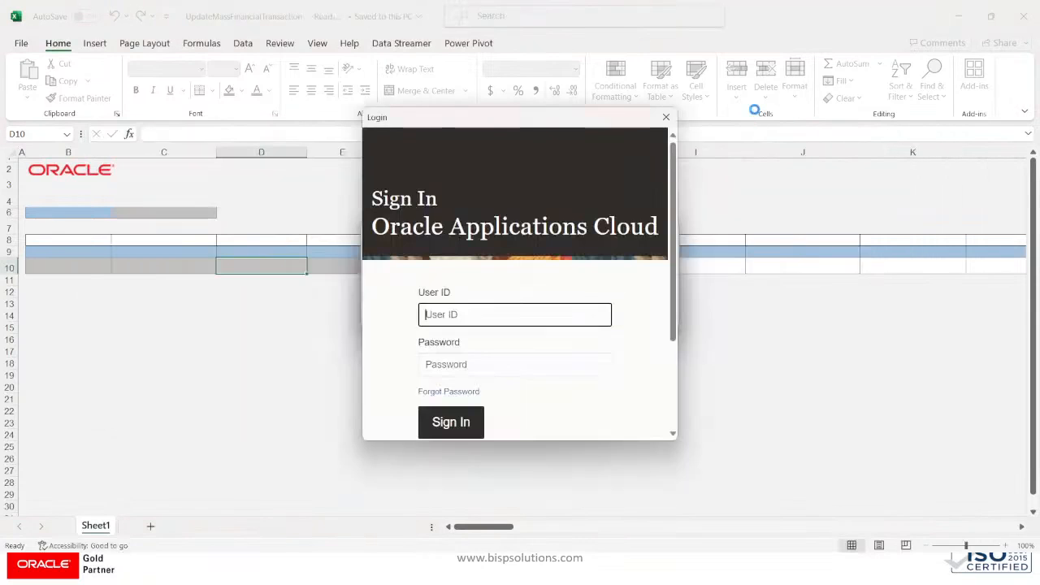
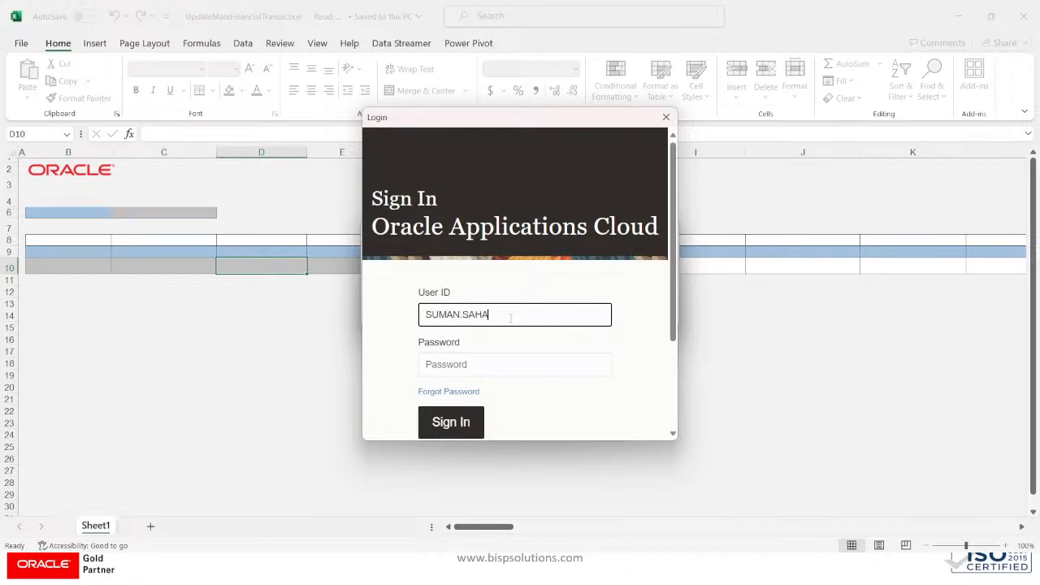
Step: Sign in with the user ID and saved account password, then close the workbook without saving
key(Tab)
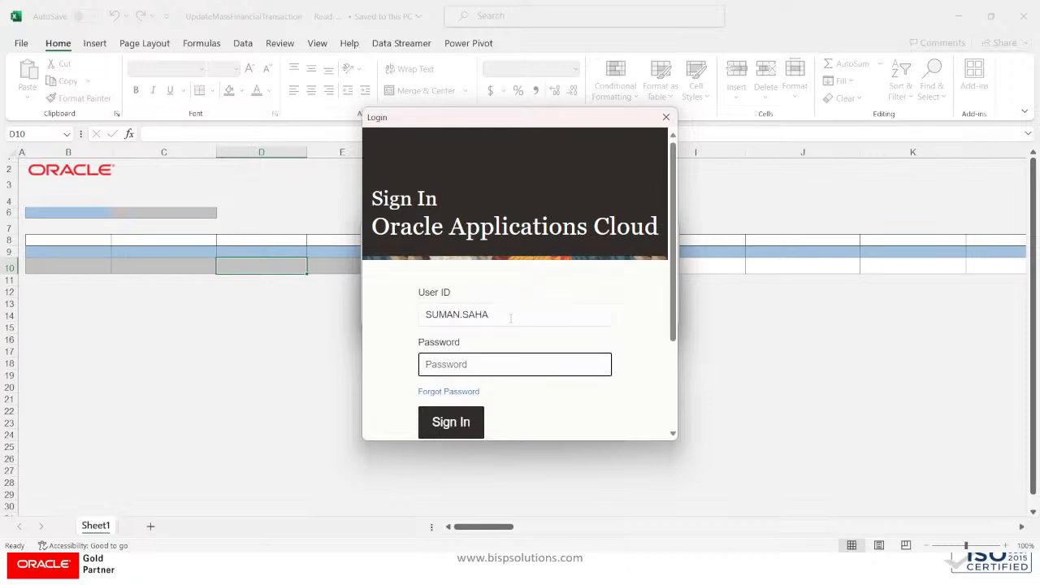
key(super+v)
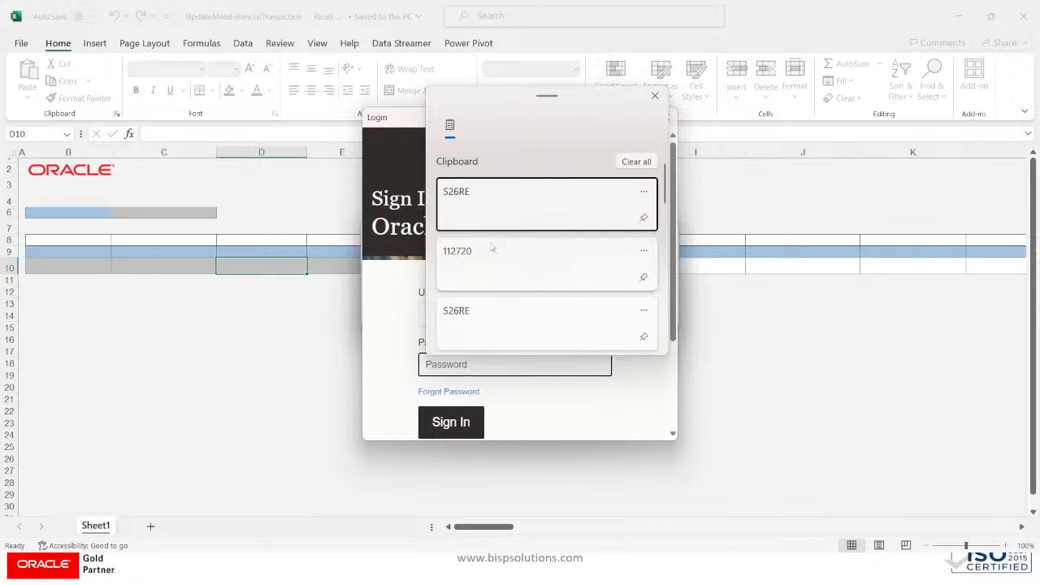
scroll(492, 248, down, 10)
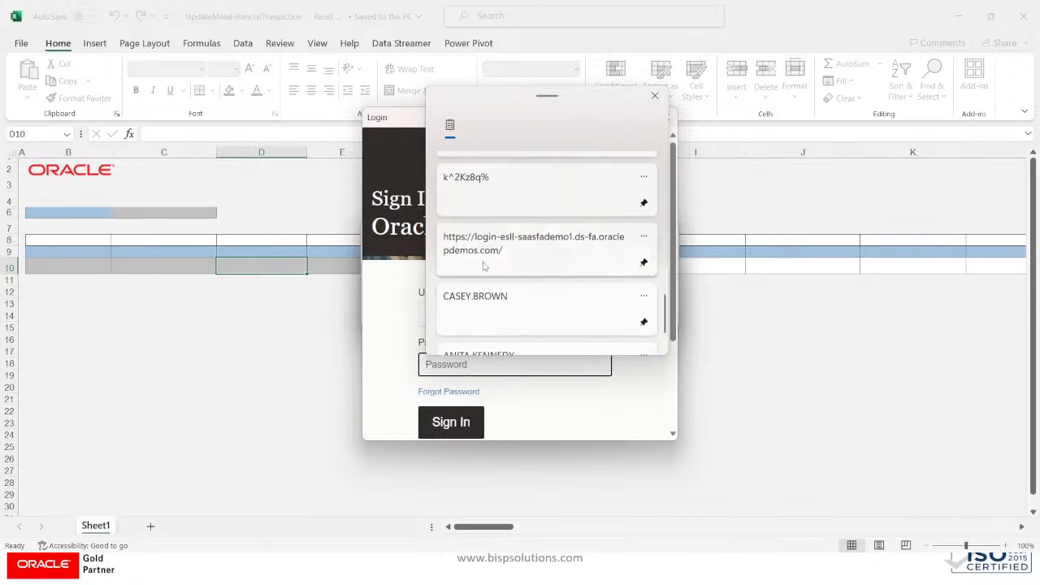
scroll(483, 266, up, 2)
click(483, 256)
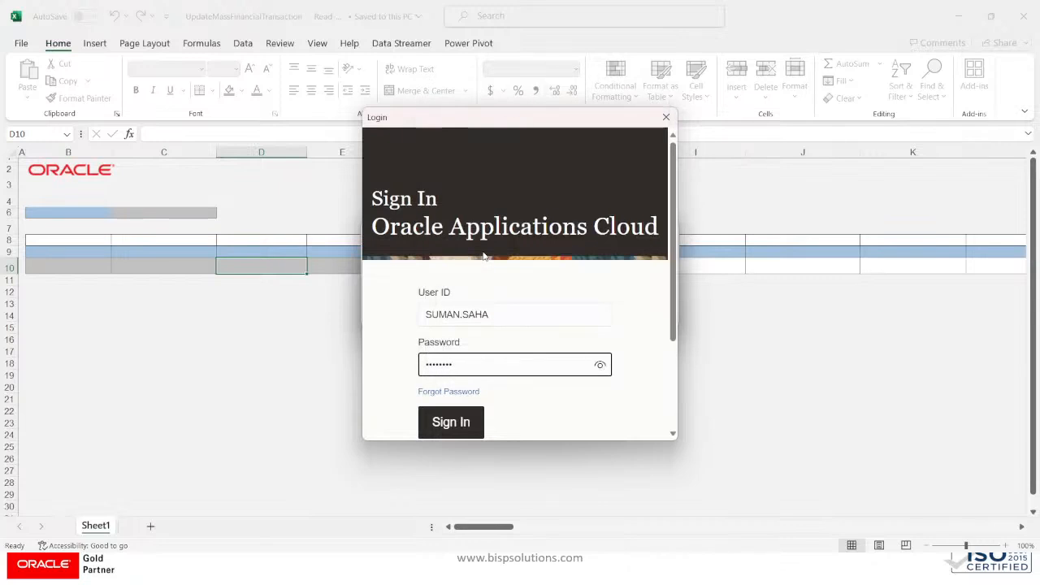
drag(483, 368, 380, 350)
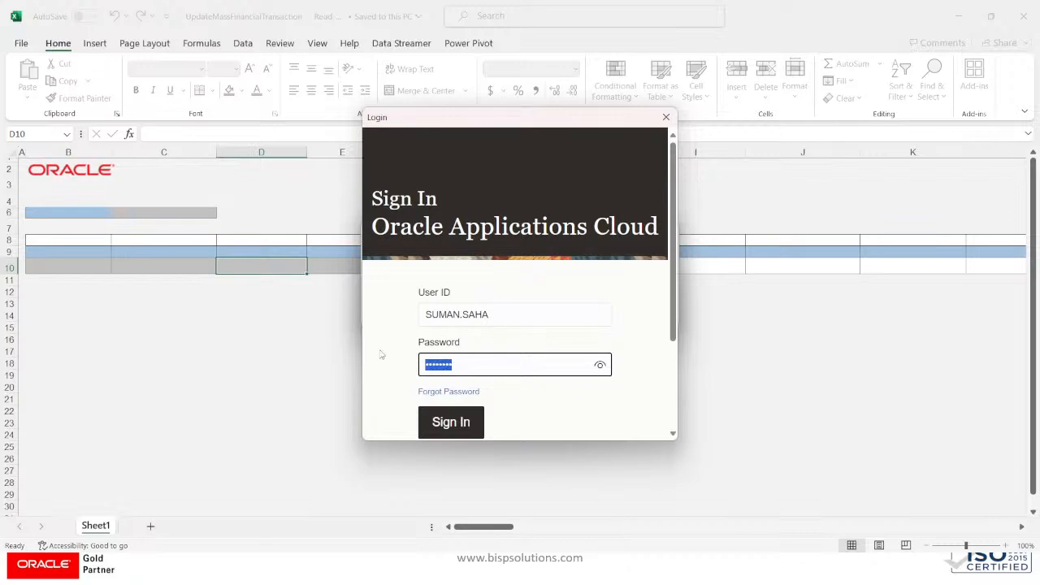
key(super+v)
scroll(524, 292, down, 5)
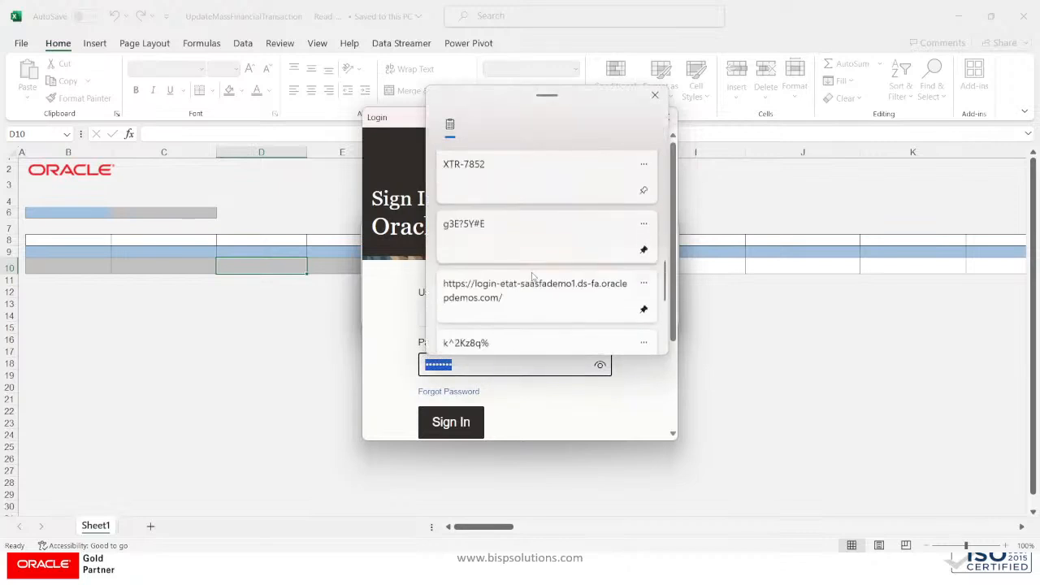
scroll(532, 277, down, 3)
scroll(532, 277, up, 4)
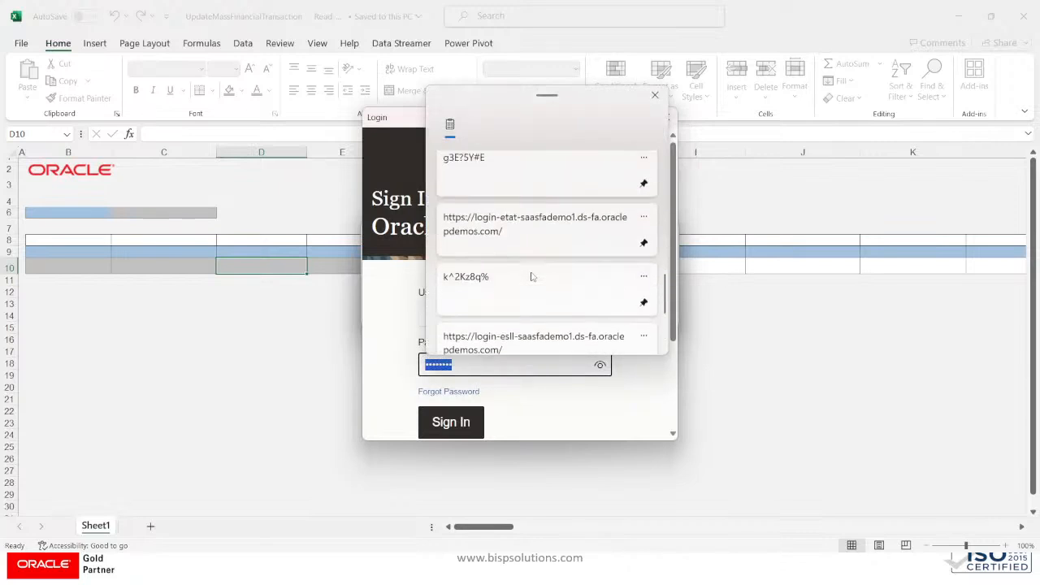
click(489, 205)
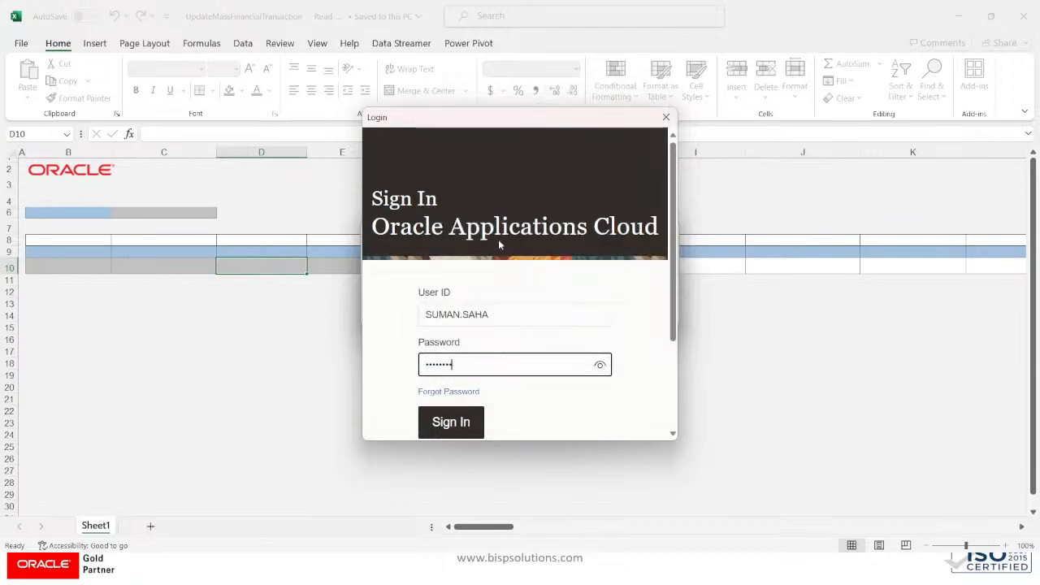
click(456, 423)
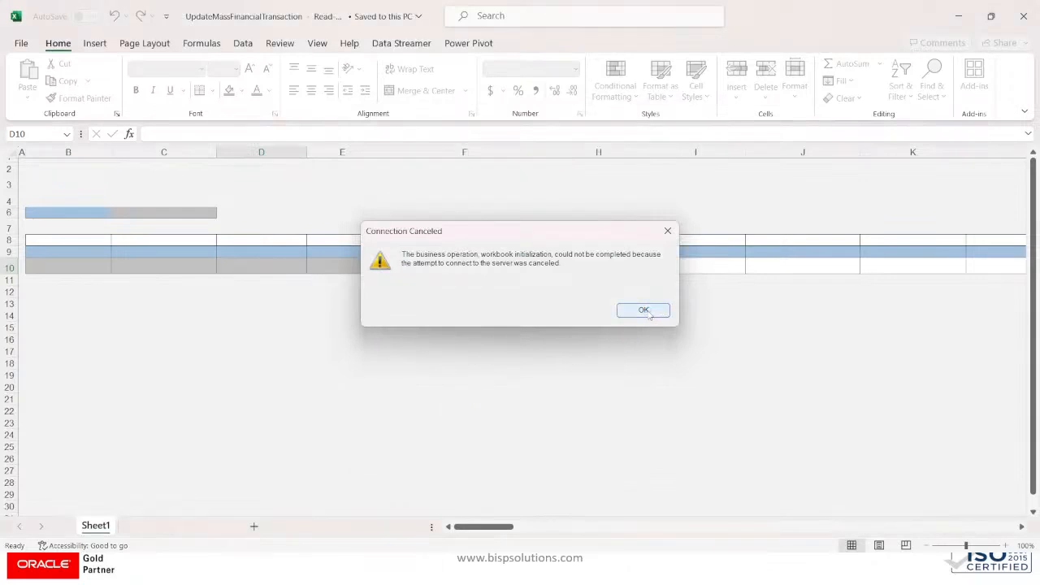
click(643, 311)
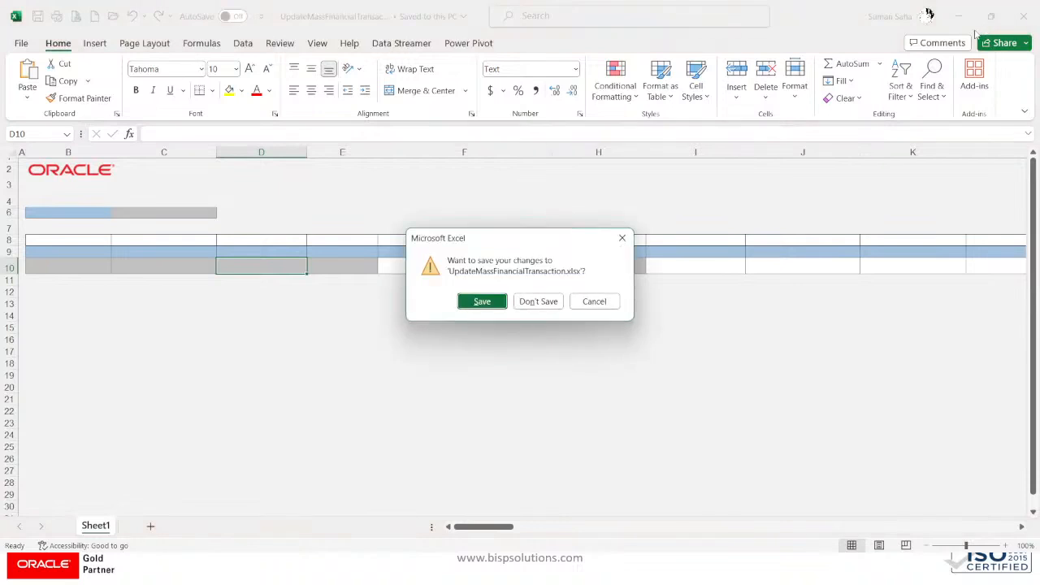
click(524, 301)
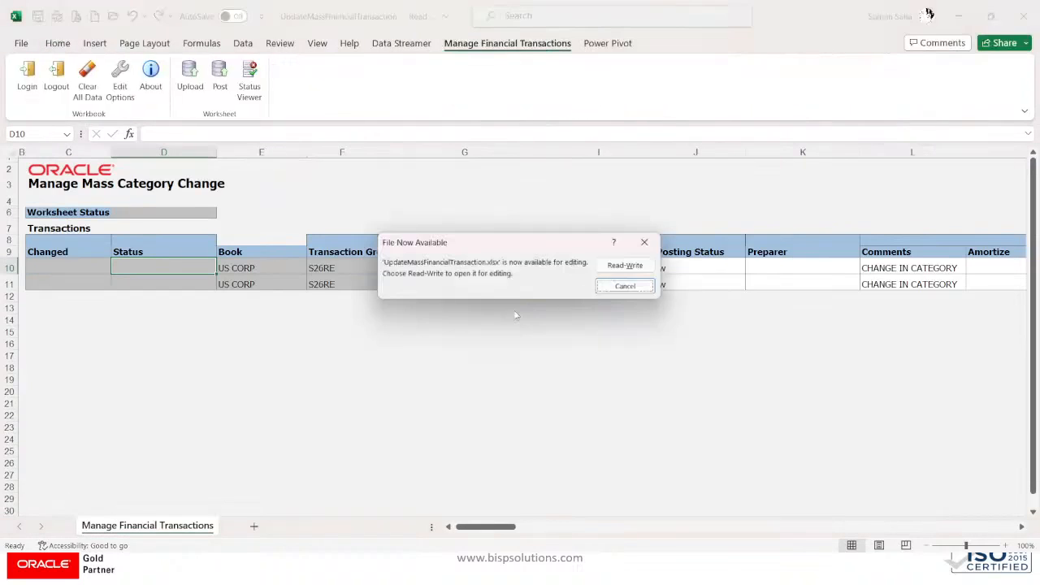
Step: Dismiss the file-available notice and review asset 112721's COMPUTER / HARDWARE category columns
click(646, 242)
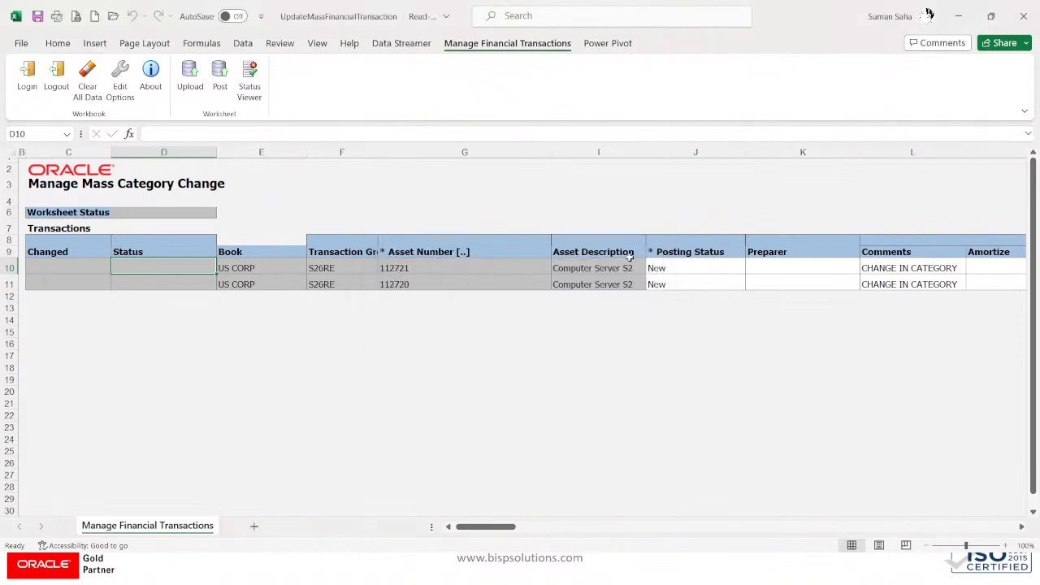
click(507, 267)
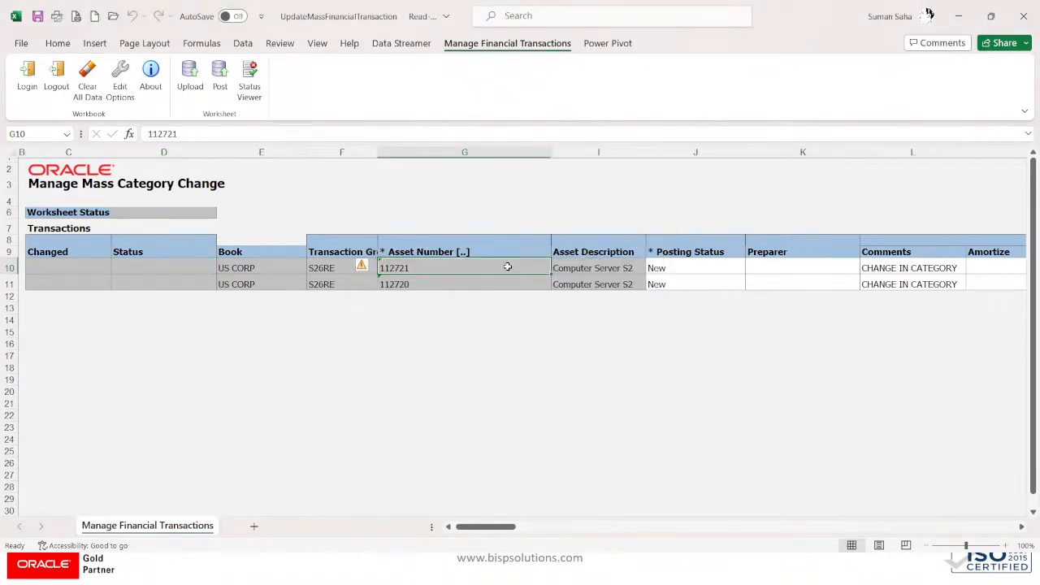
key(Right)
key(Right)
key(Right)
key(Right)
key(Right)
key(Right)
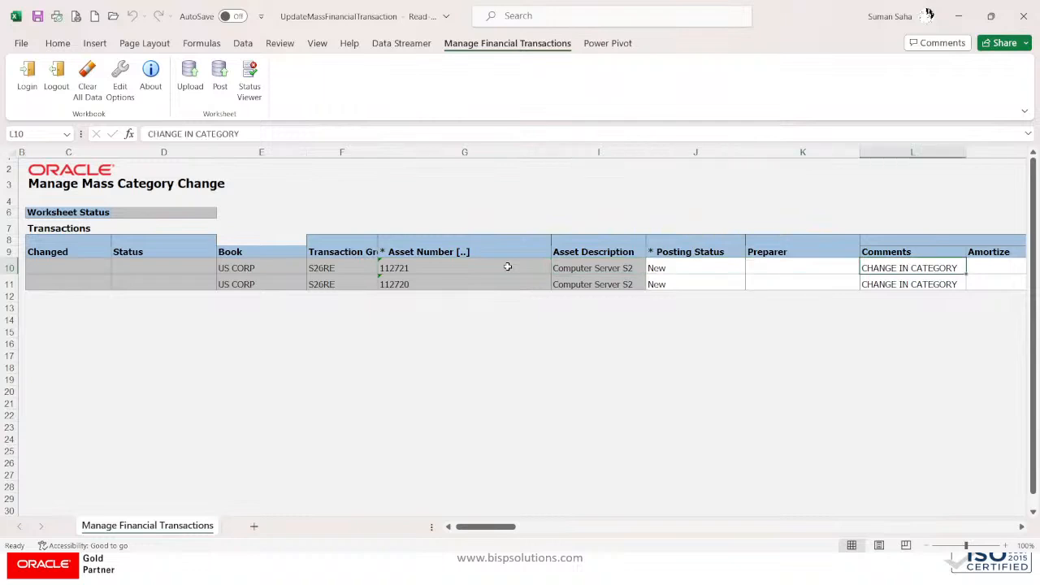
key(Right)
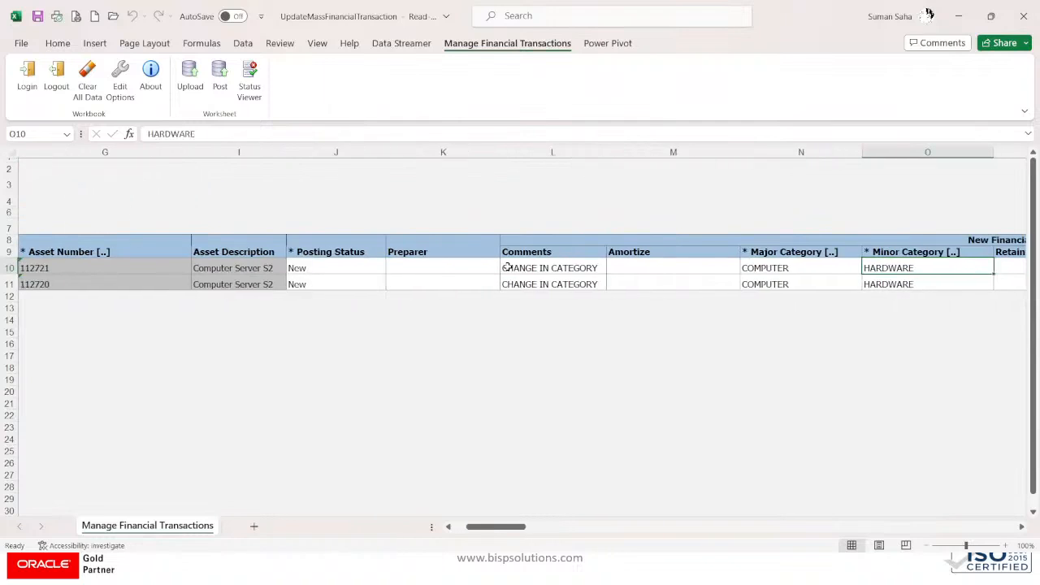
key(Right)
key(Left)
key(Left)
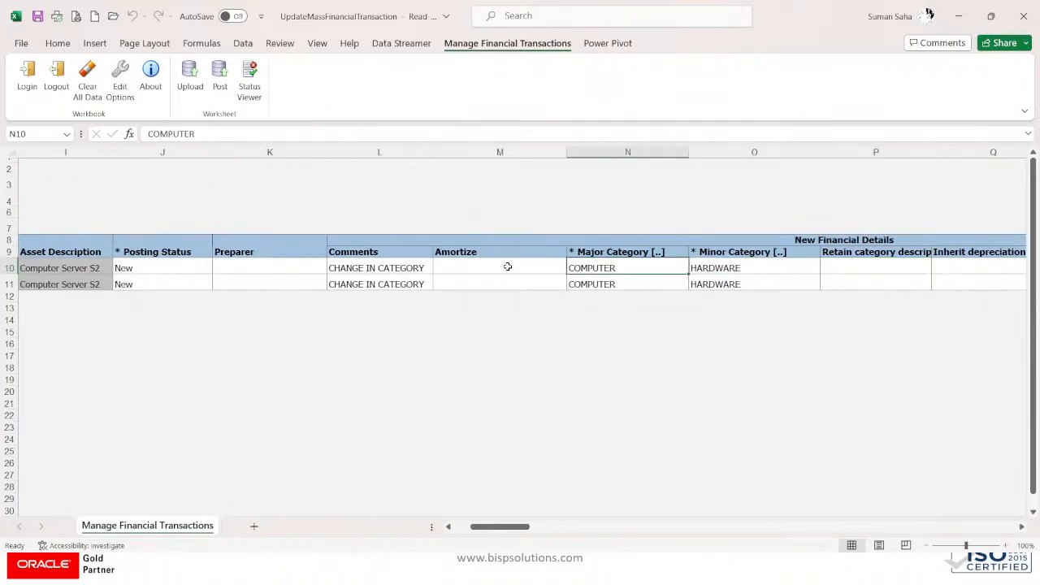
click(708, 269)
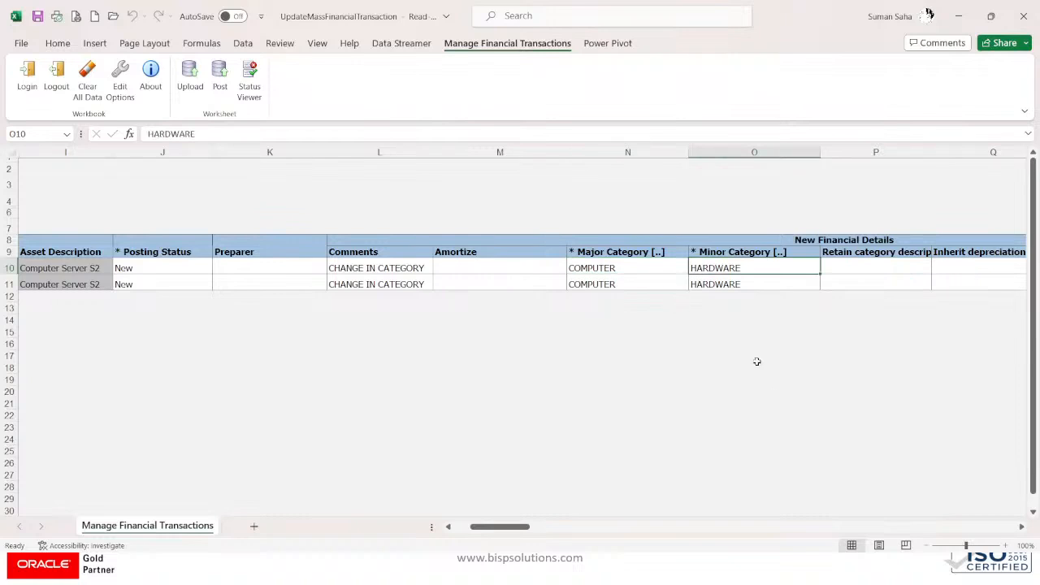
drag(512, 527, 538, 534)
click(823, 265)
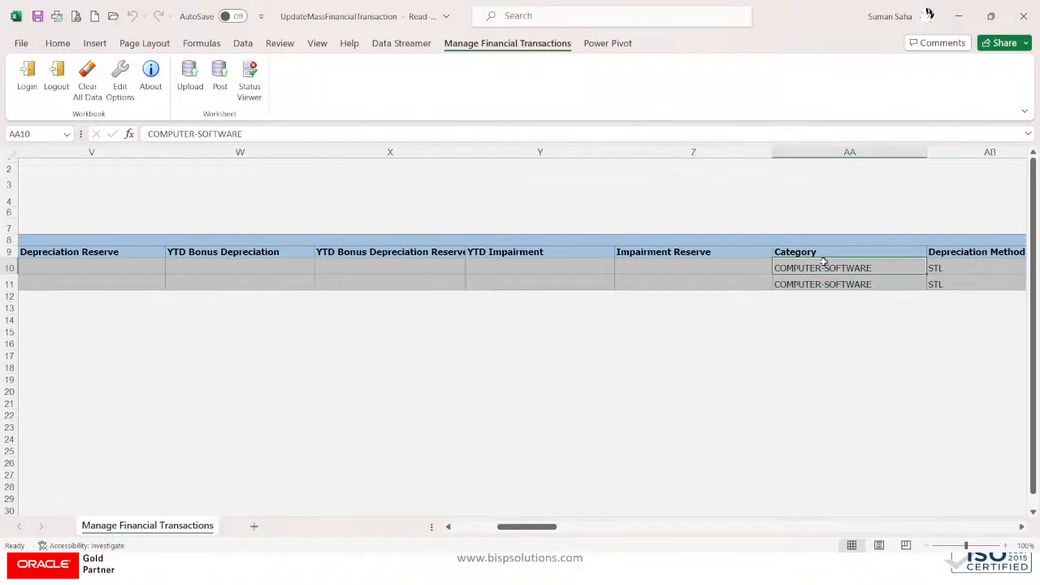
drag(550, 527, 308, 527)
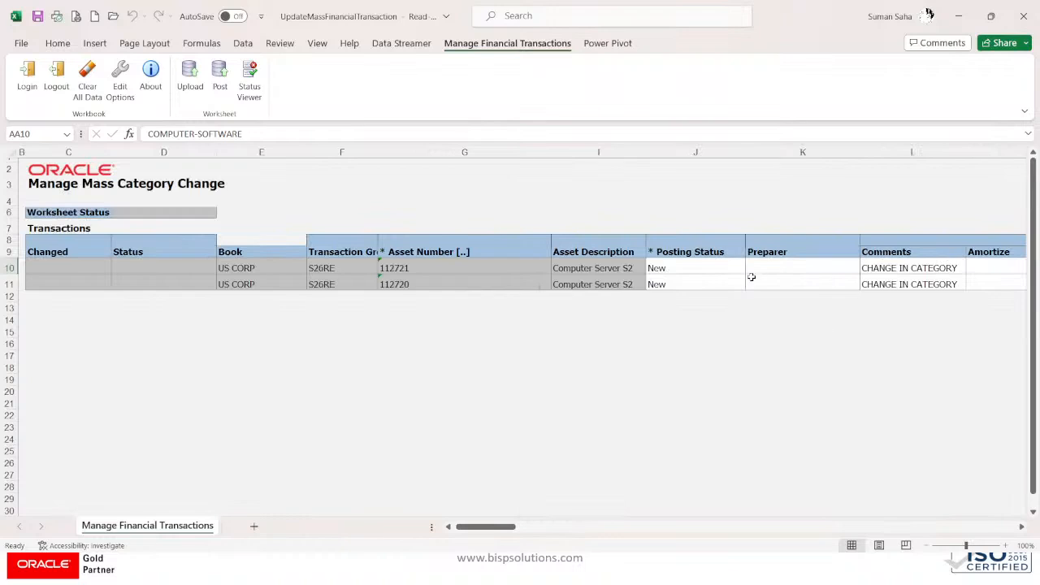
click(702, 269)
Step: Set the Posting Status of rows 10 and 11 to Post
click(756, 269)
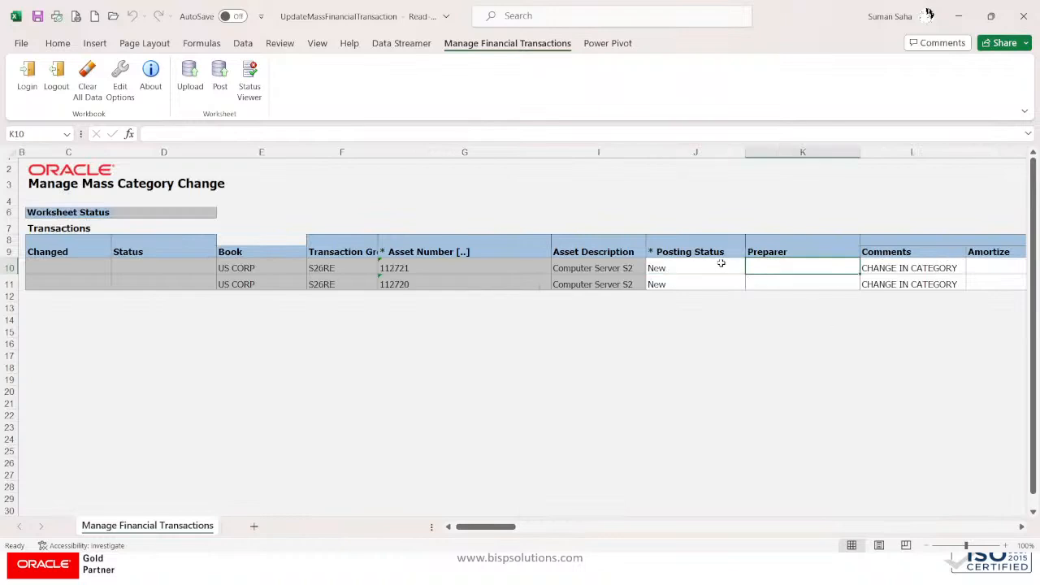
click(720, 264)
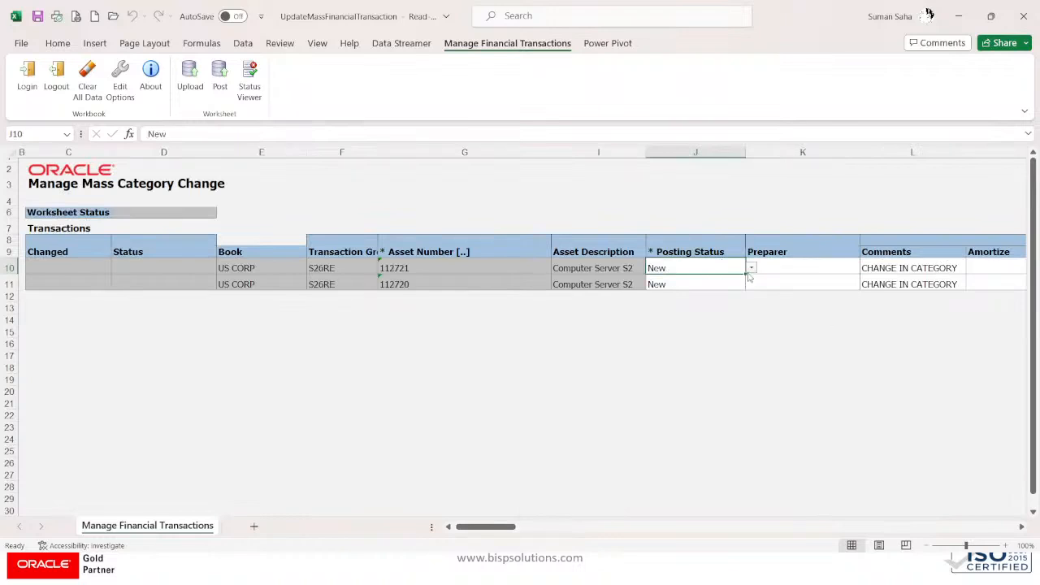
click(753, 270)
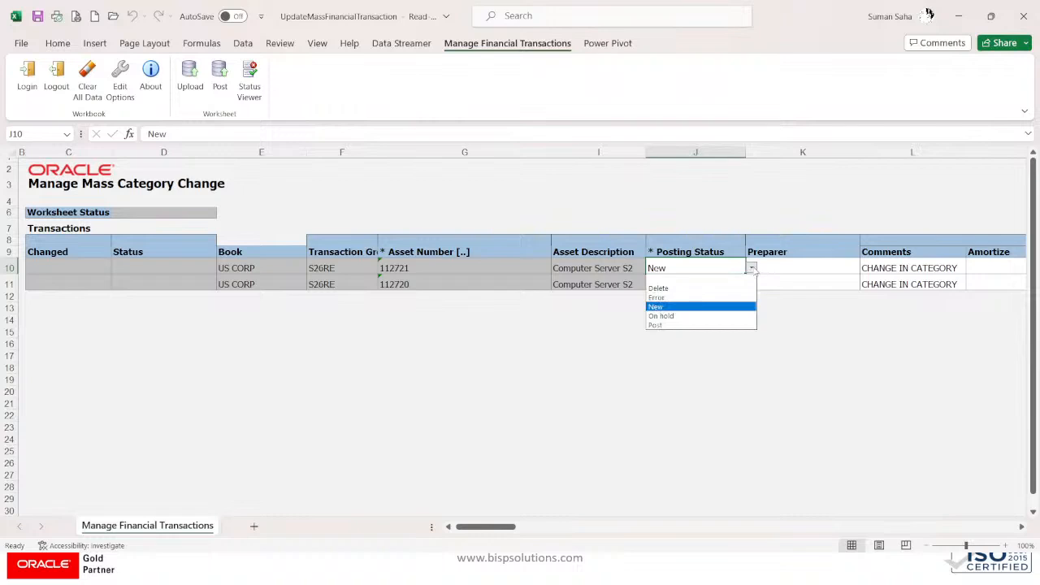
click(682, 325)
click(699, 284)
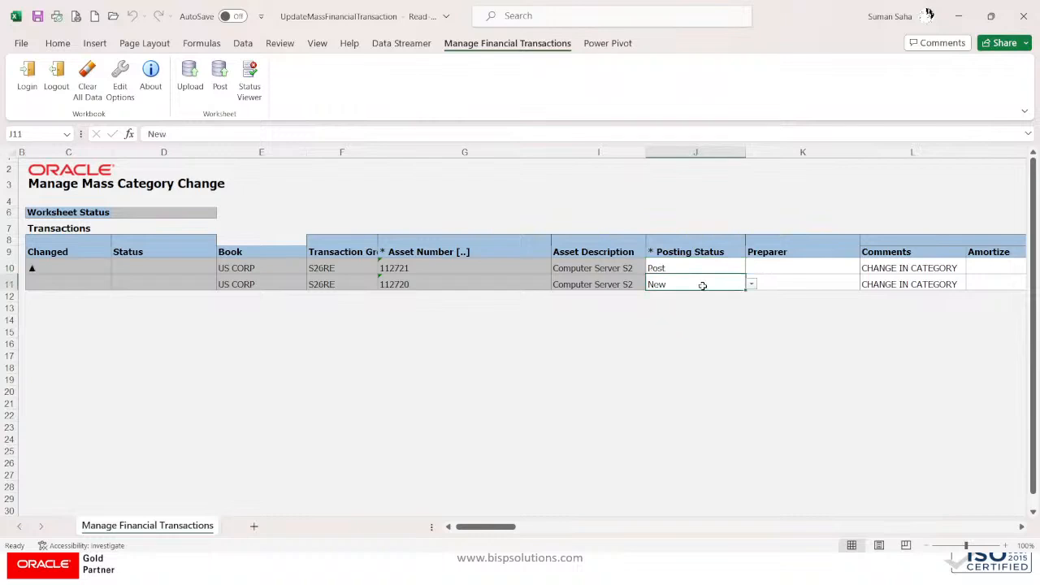
click(751, 285)
click(682, 342)
click(847, 264)
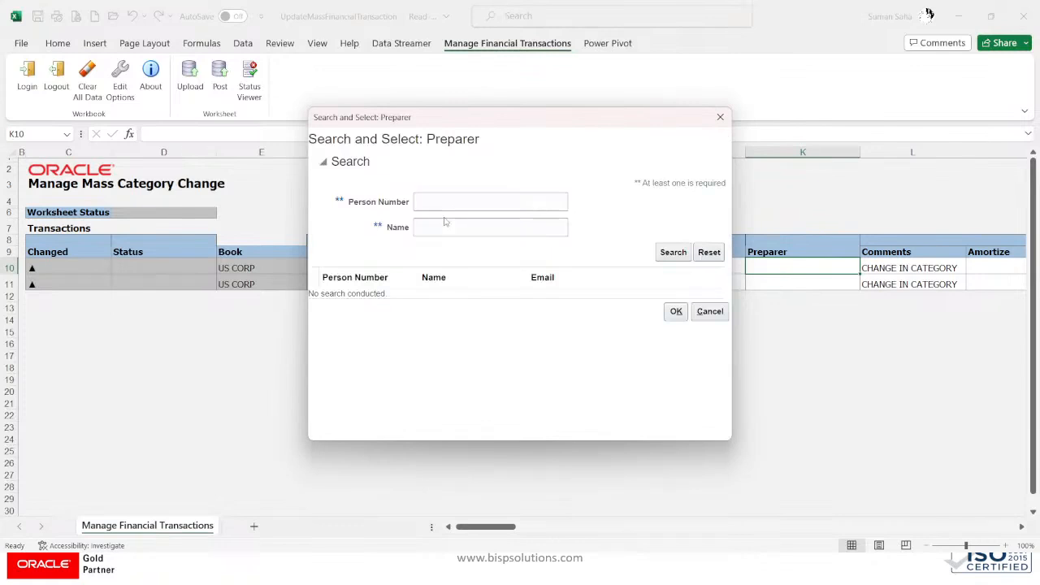
Step: Assign person number 6504 as preparer for row 10 via the Preparer lookup
click(433, 200)
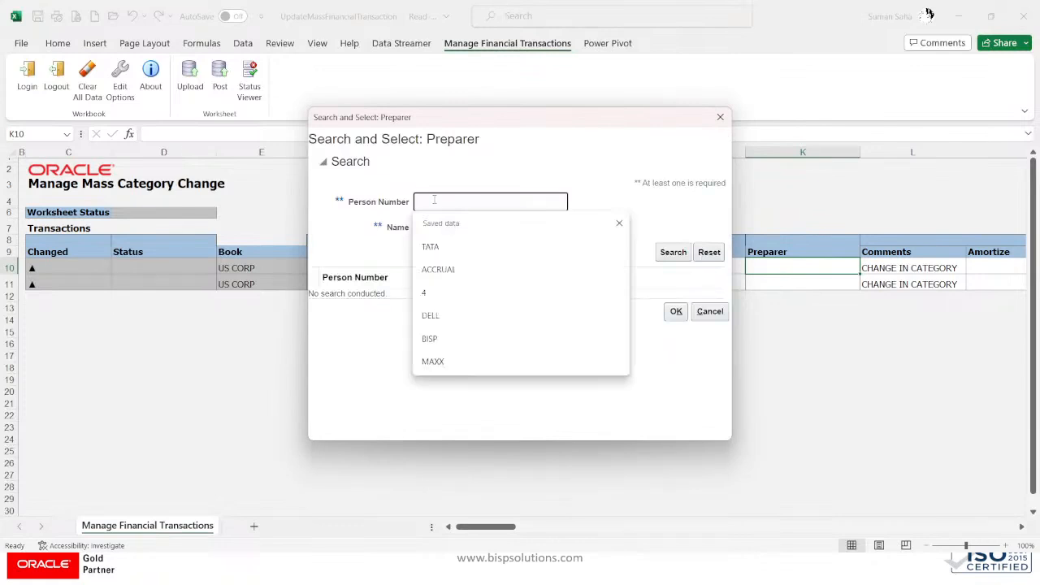
text(6504)
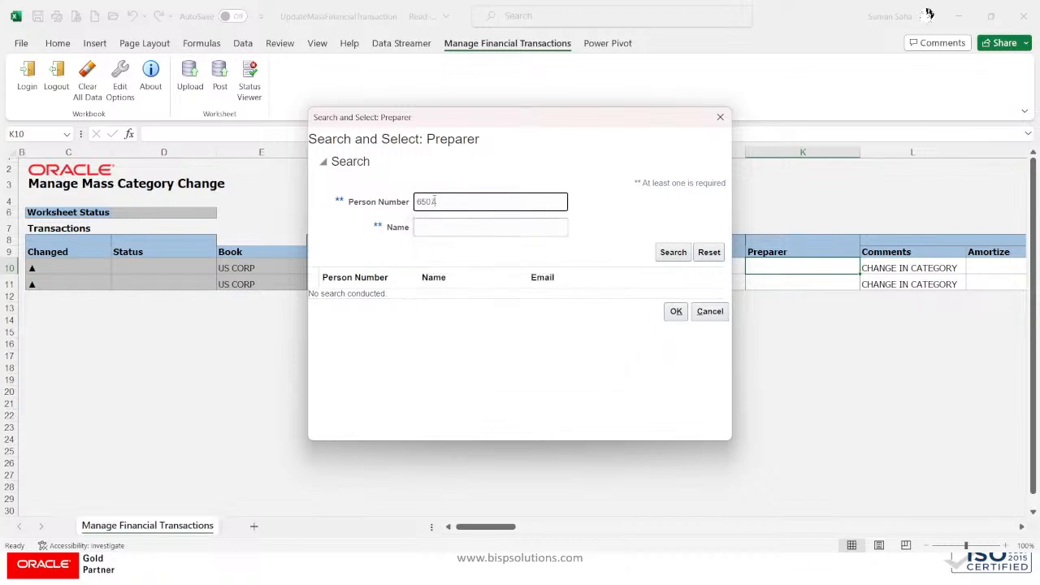
click(670, 252)
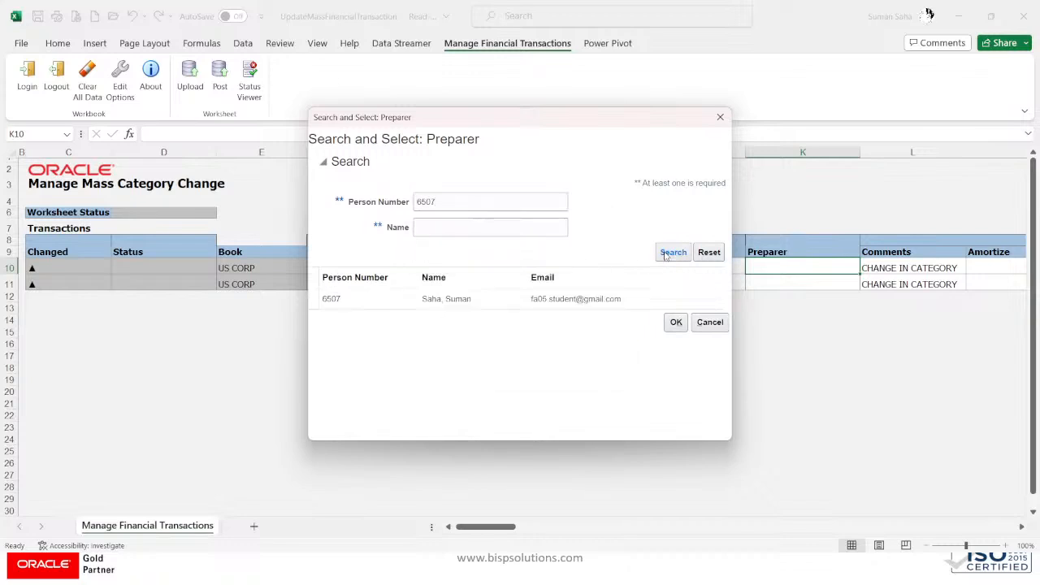
click(549, 297)
click(674, 322)
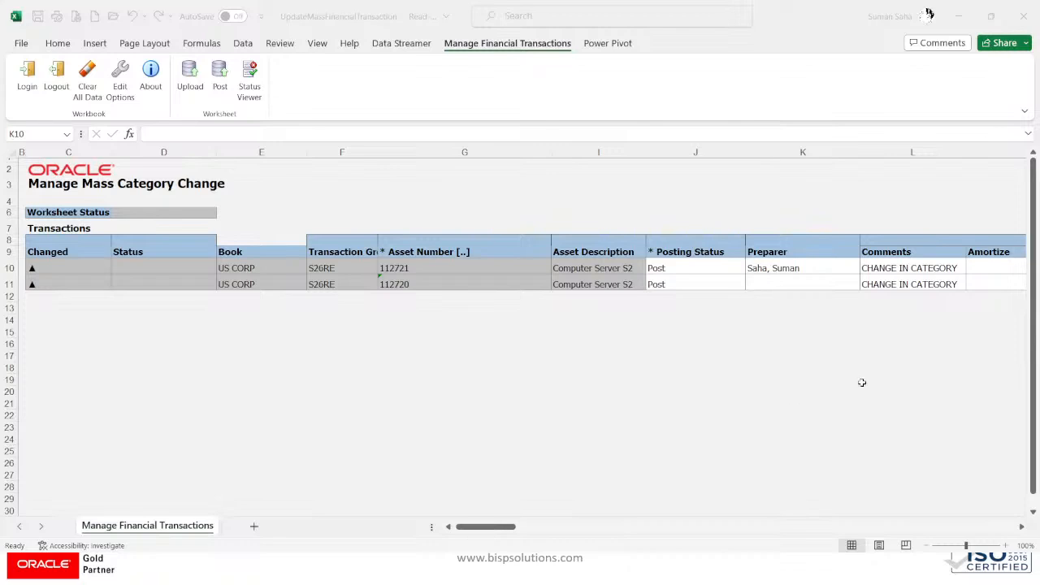
Step: Copy row 10's preparer into row 11 and post the worksheet to the server
click(800, 269)
click(797, 270)
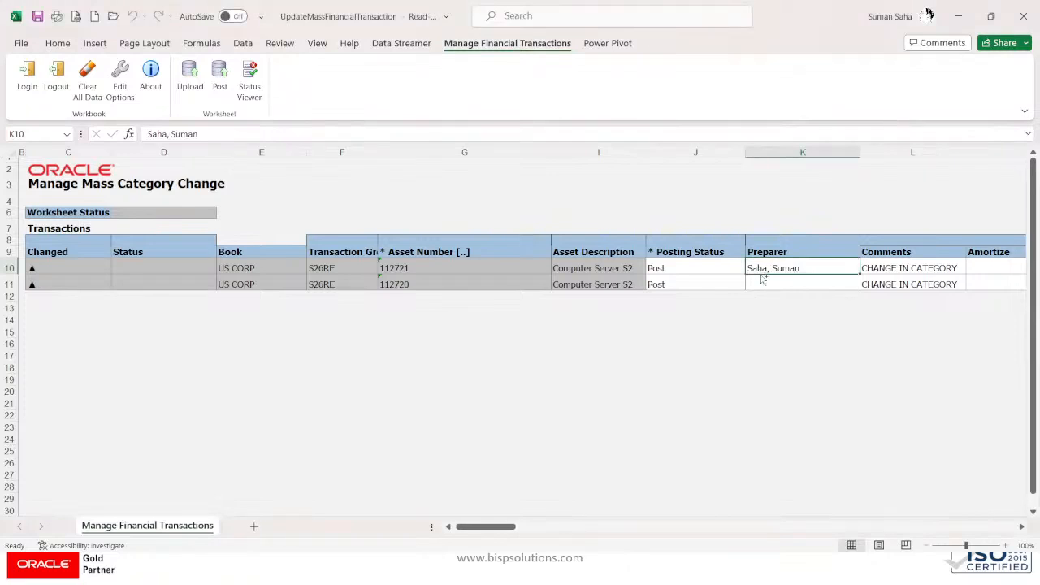
key(ctrl+c)
click(773, 282)
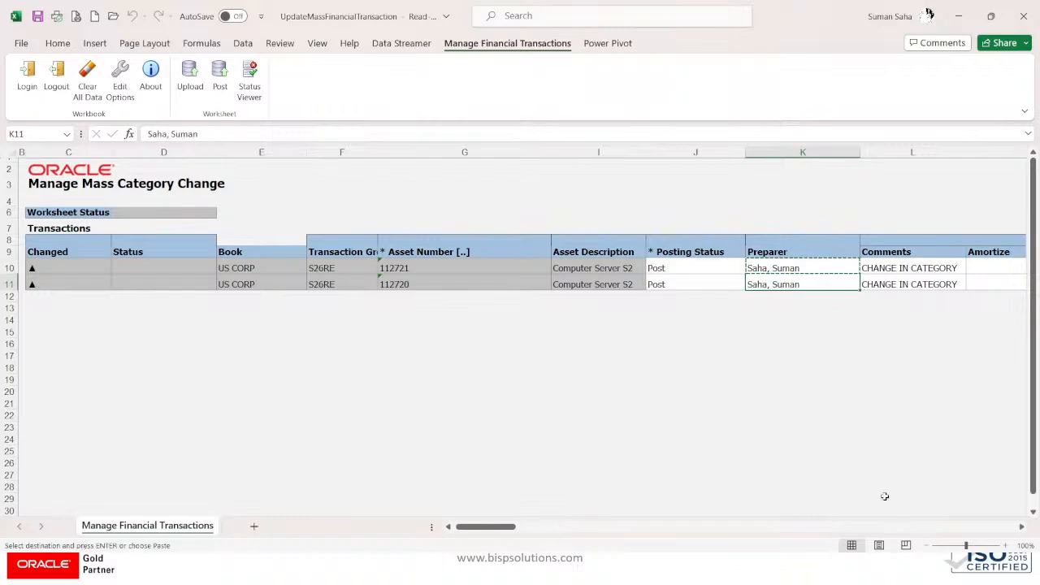
click(224, 87)
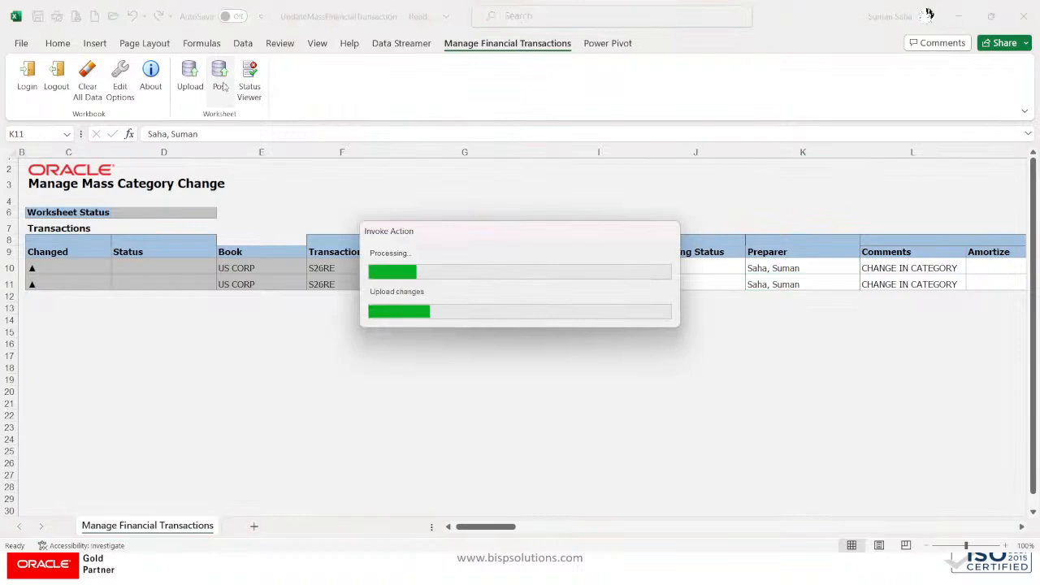
Step: Confirm the upload, acknowledge posting request 6323893, and return to Chrome
click(516, 298)
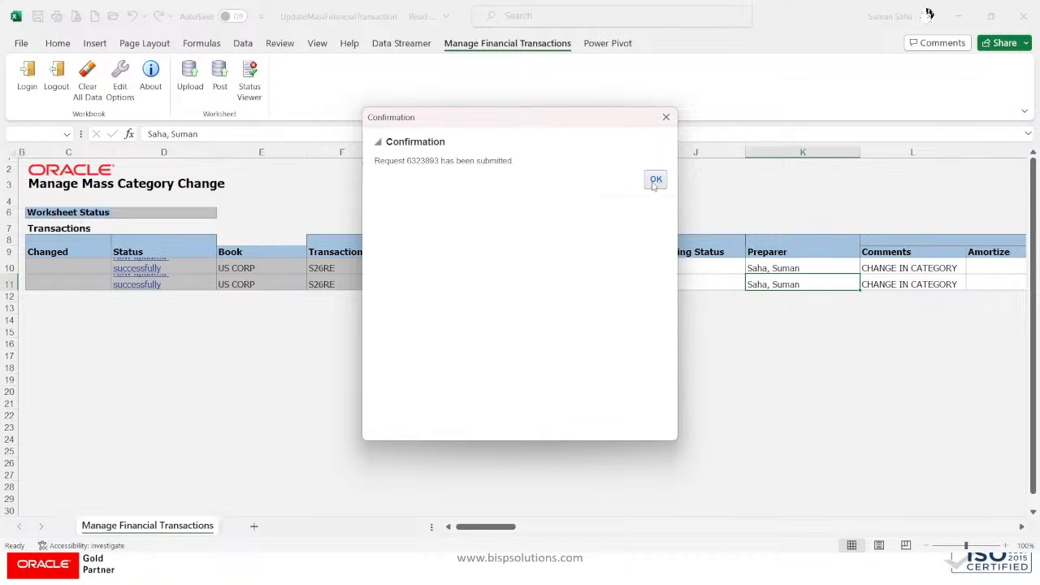
click(656, 180)
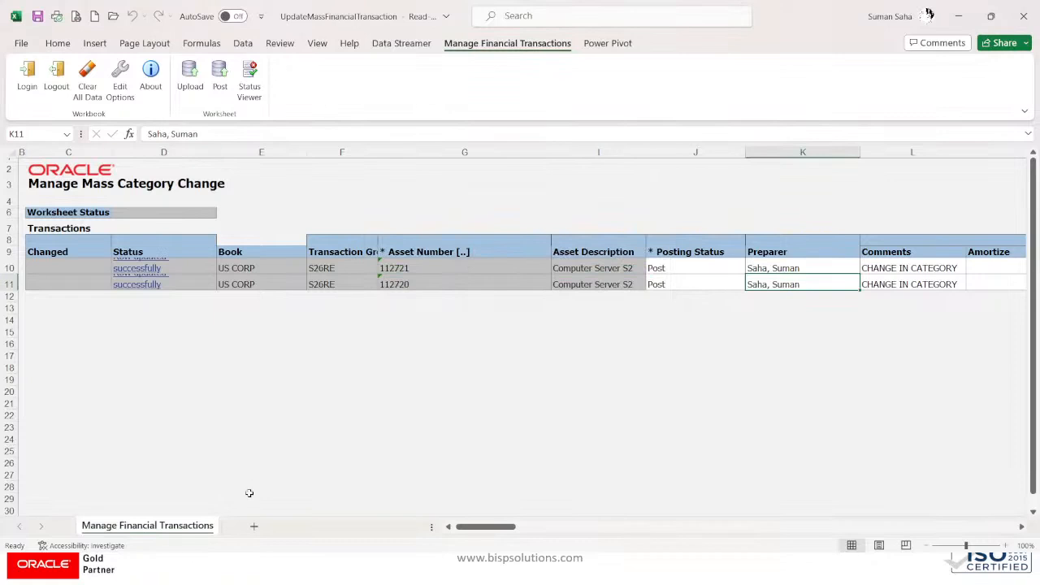
key(alt+Tab)
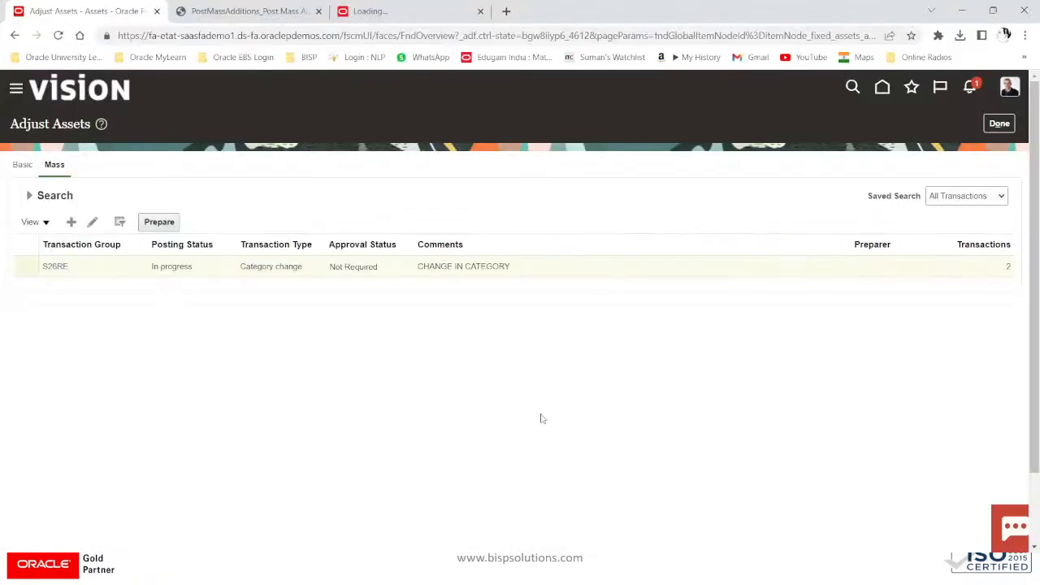
Step: Leave the Adjust Assets page and open asset 112721's details from asset inquiry
click(999, 123)
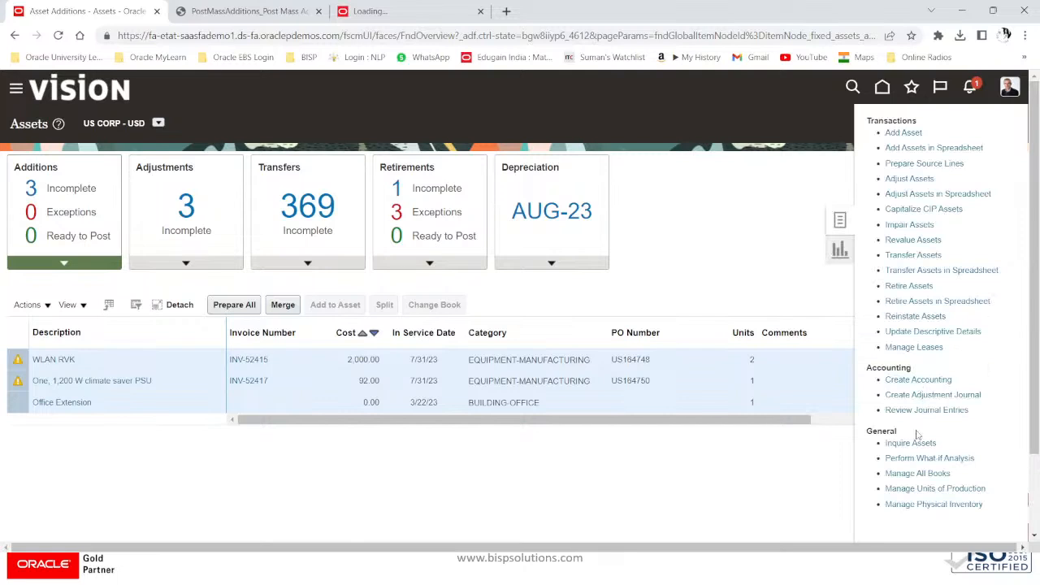
click(910, 443)
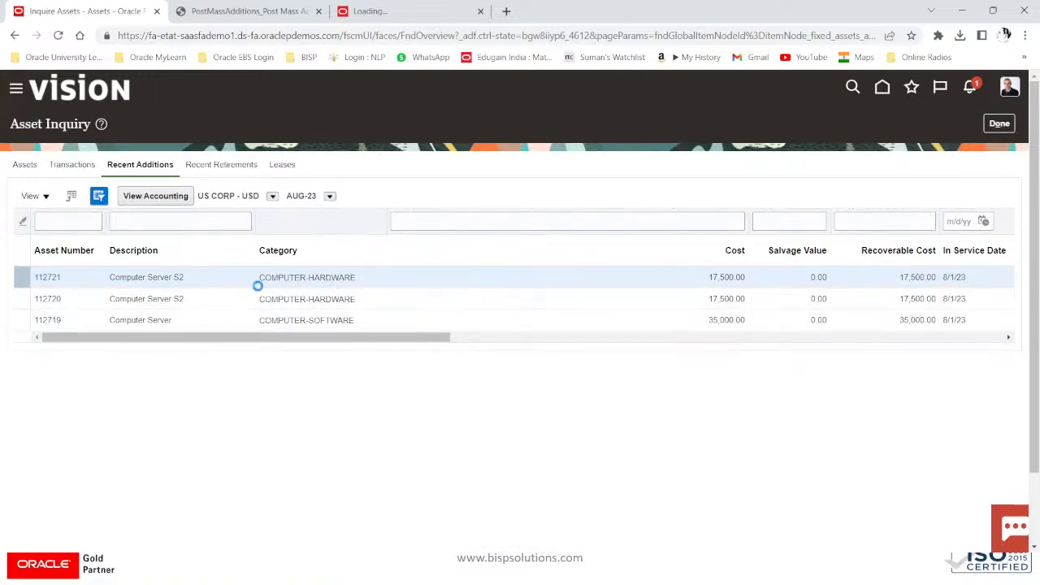
click(48, 277)
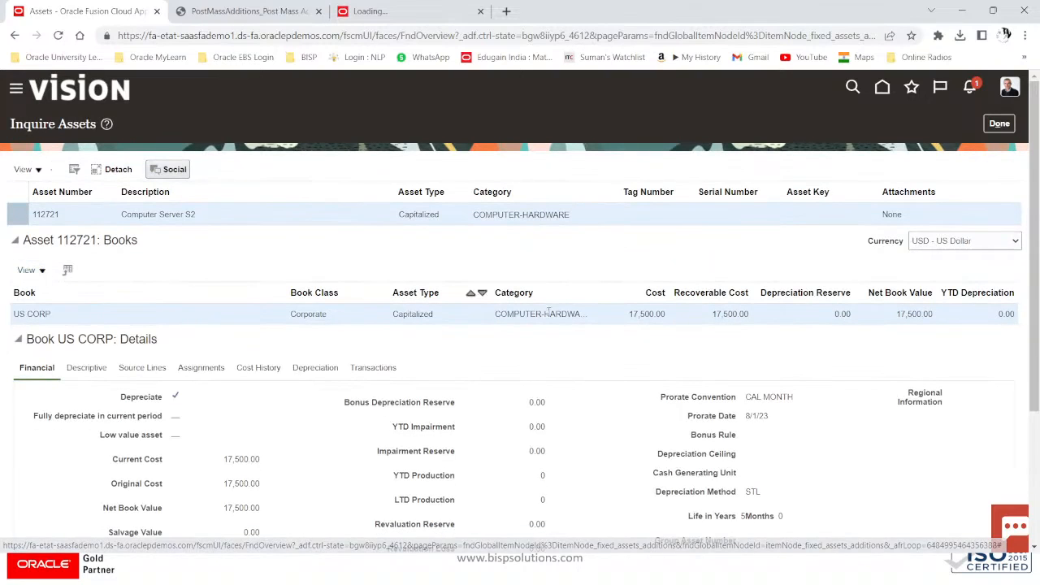
scroll(363, 372, down, 3)
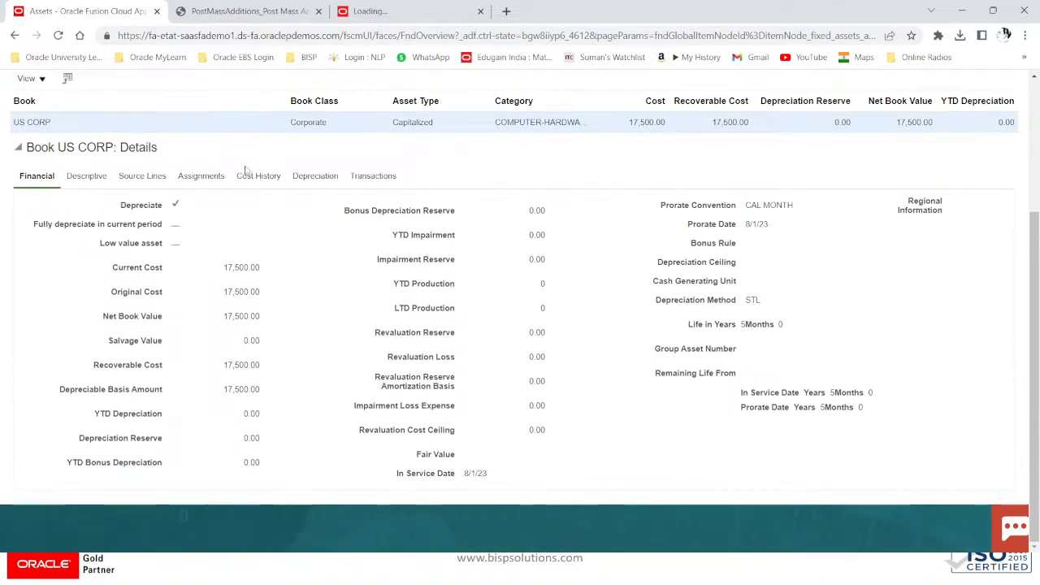
Step: Review reclassification 370700 from COMPUTER-SOFTWARE to COMPUTER-HARDWARE, then check the asset's depreciation details
click(366, 176)
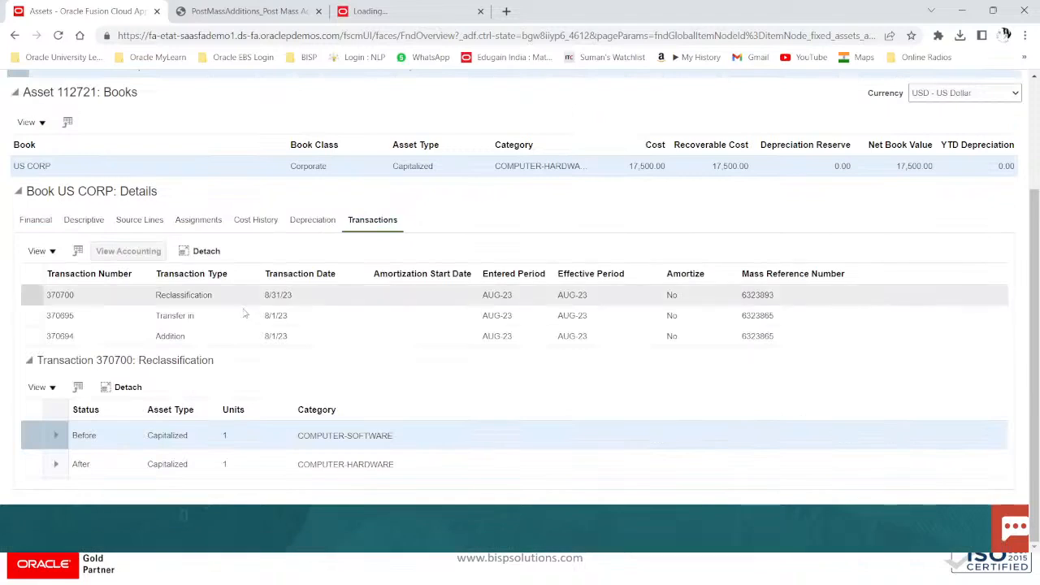
click(216, 291)
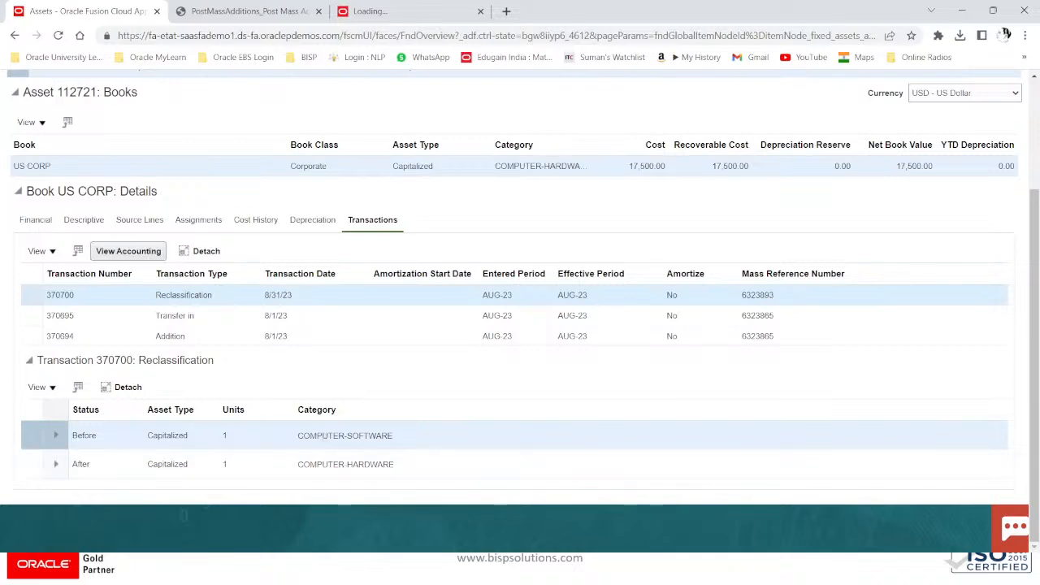
drag(297, 437, 401, 437)
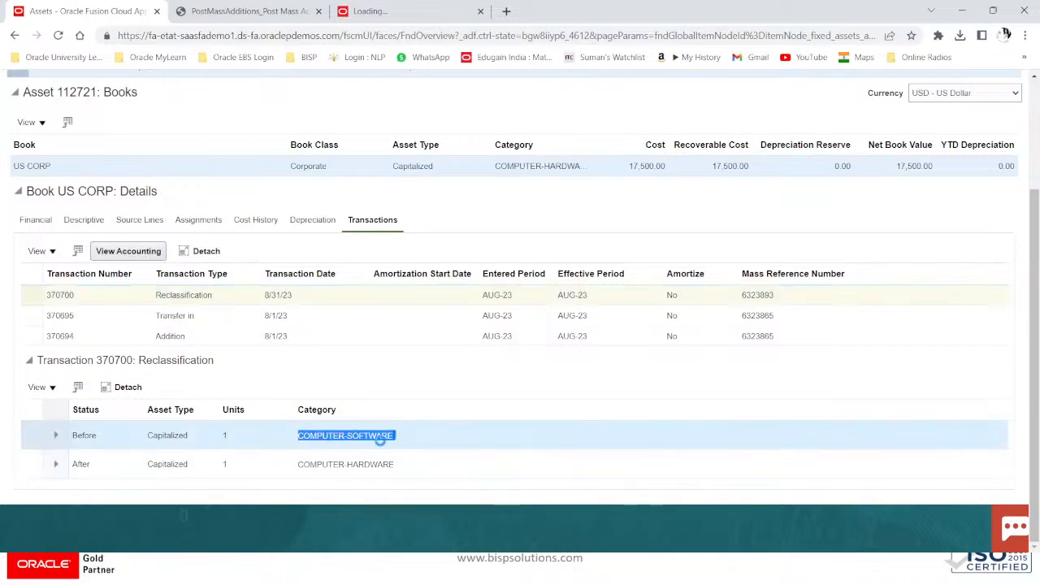
drag(294, 465, 400, 472)
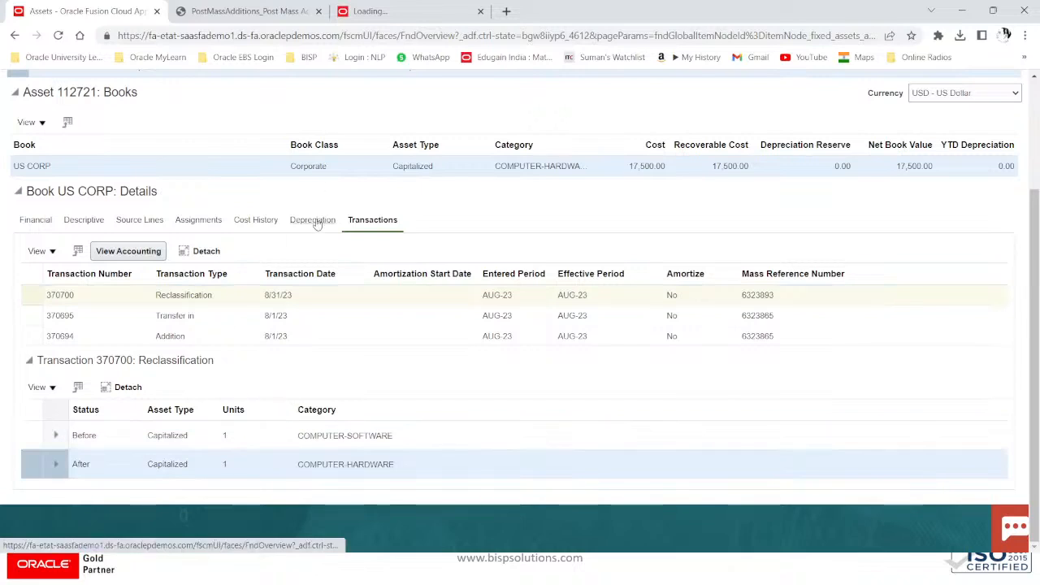
scroll(308, 246, up, 1)
scroll(308, 246, up, 1)
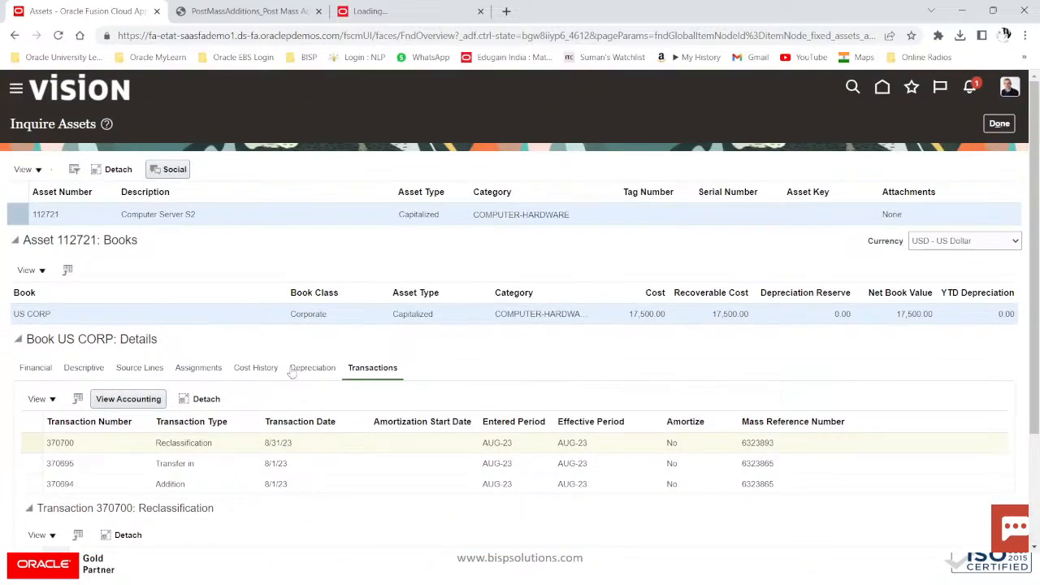
click(312, 367)
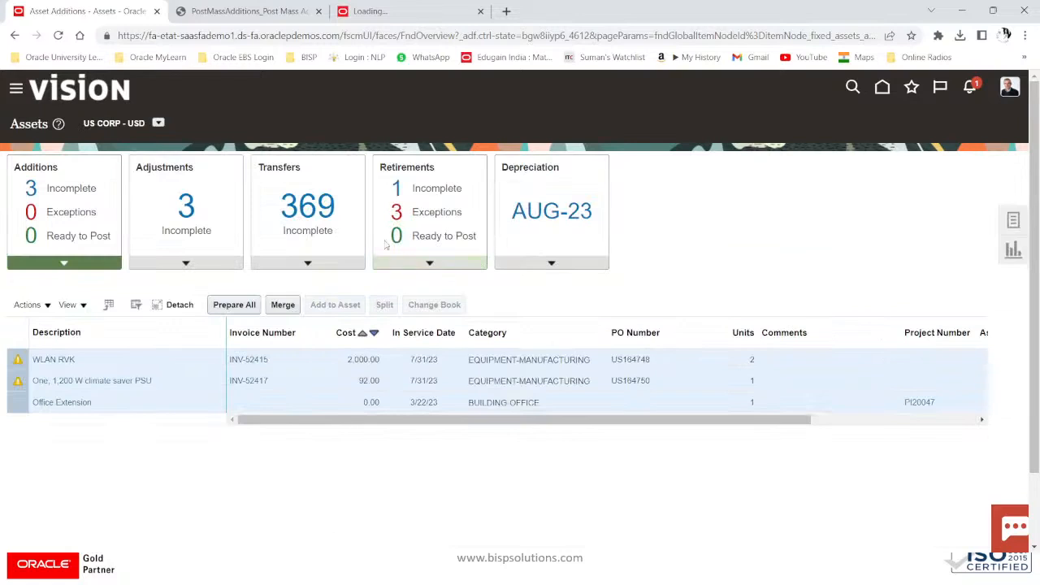
click(553, 267)
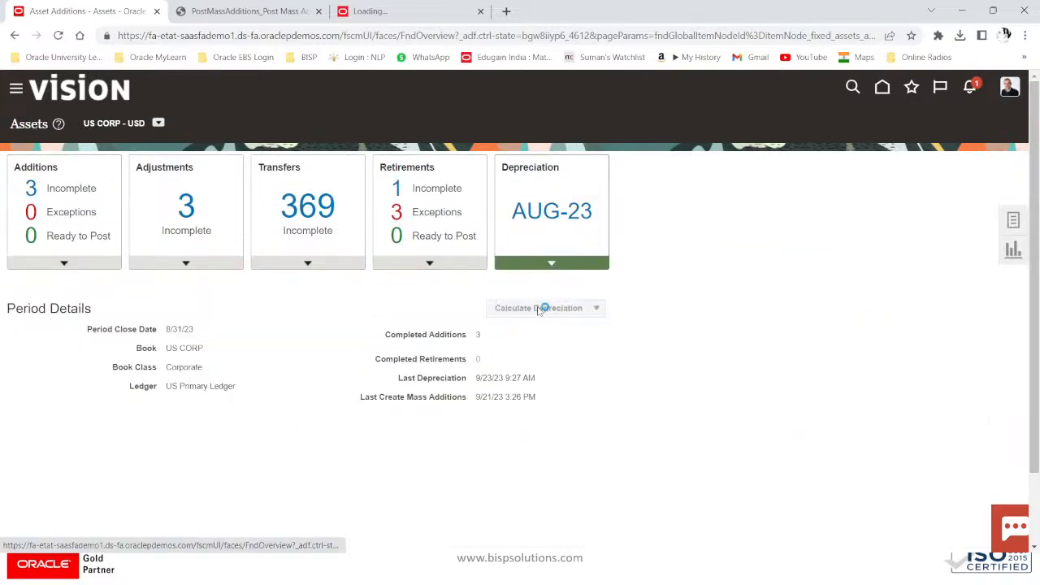
Step: Calculate depreciation for the AUG-23 period in US CORP
click(540, 309)
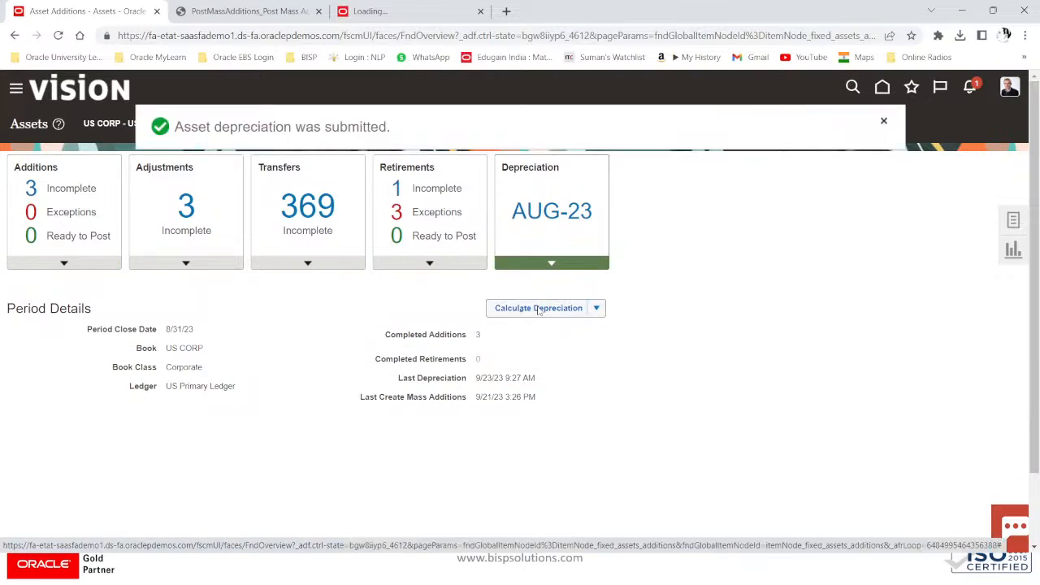
click(884, 122)
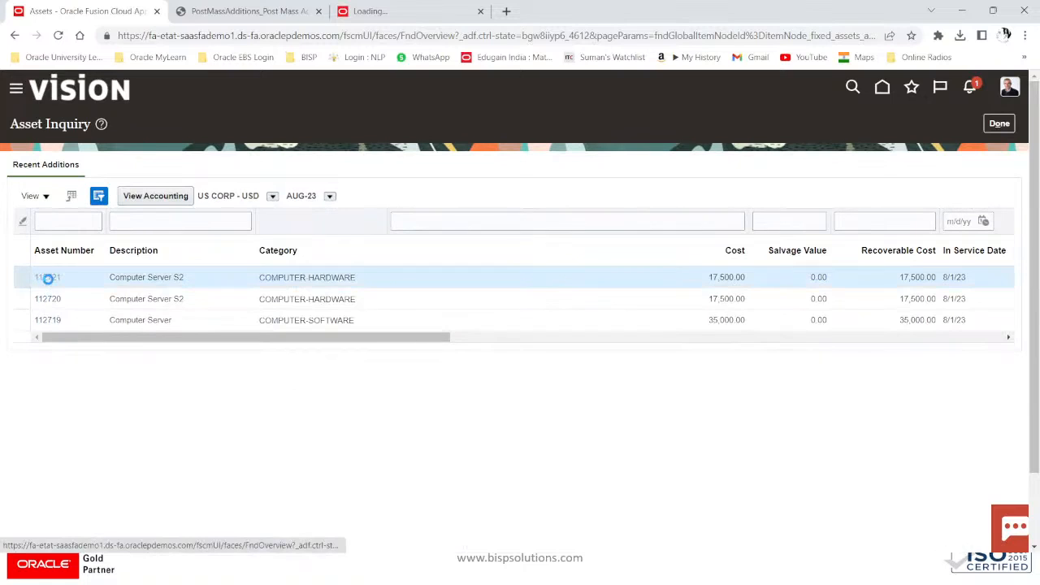
click(48, 277)
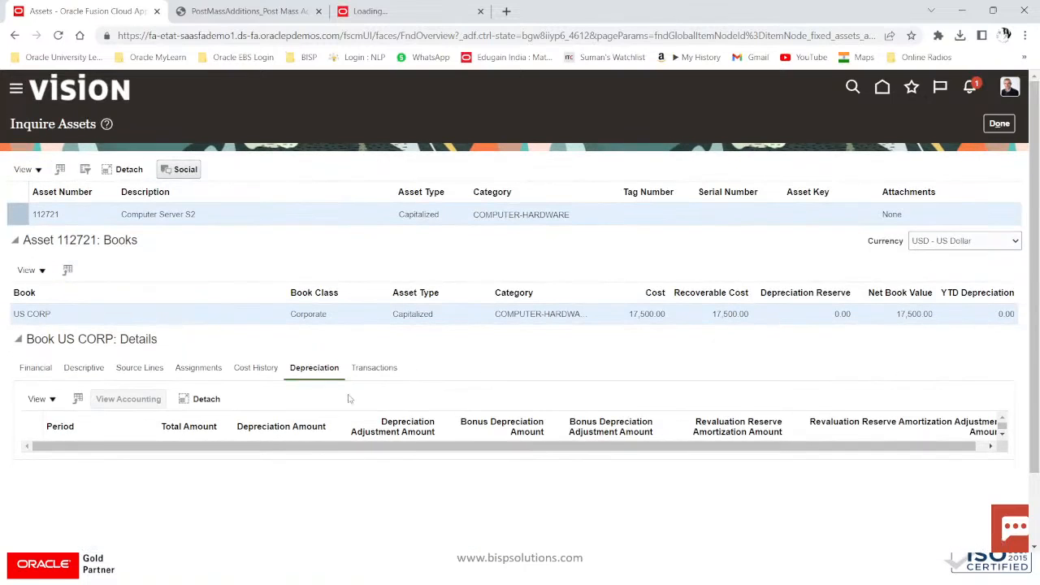
click(999, 125)
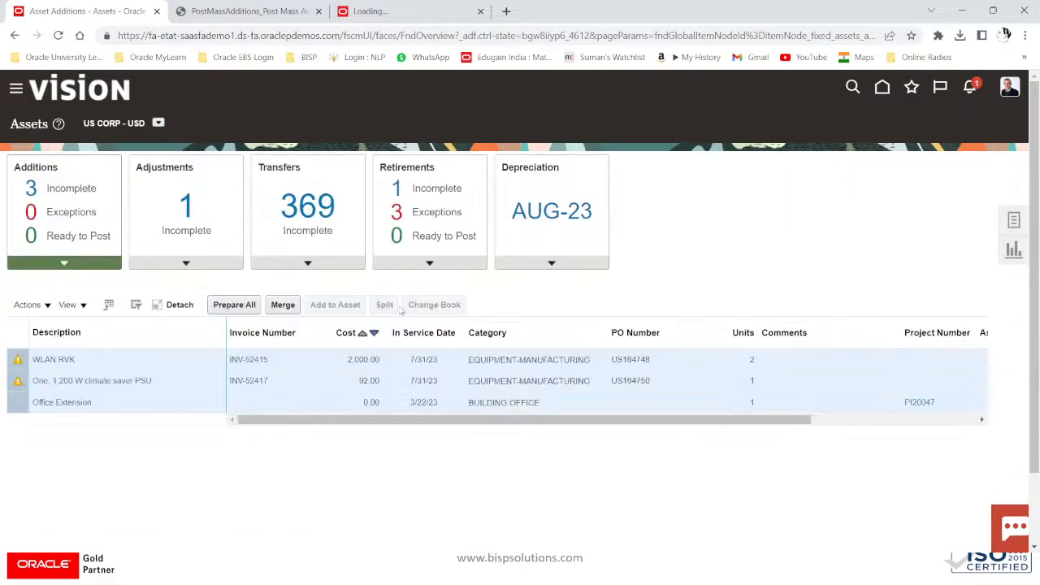
Step: Confirm in Completed Additions that asset 112721 shows 291.67 depreciation for AUG-23
click(552, 262)
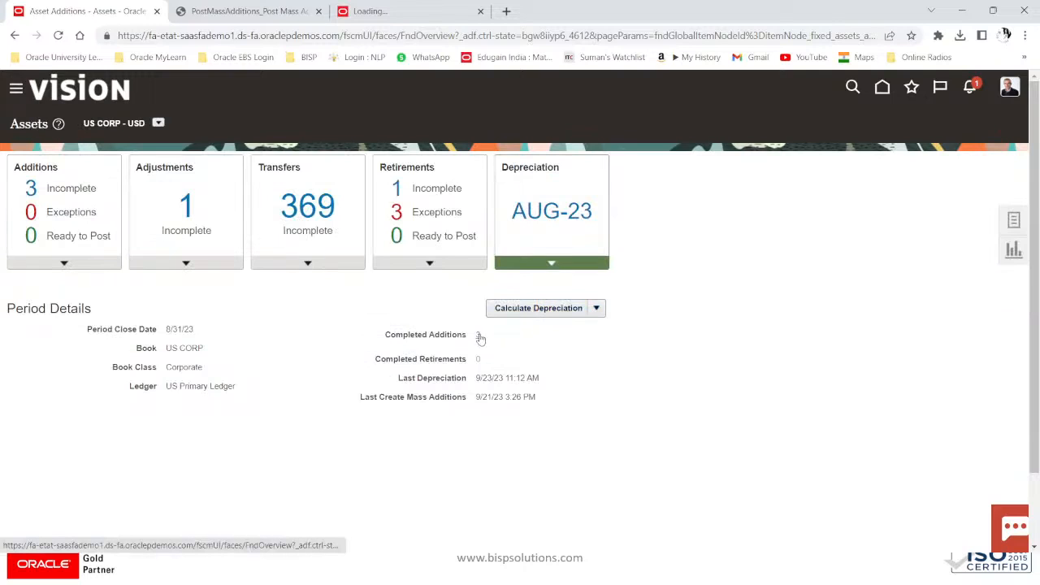
click(481, 335)
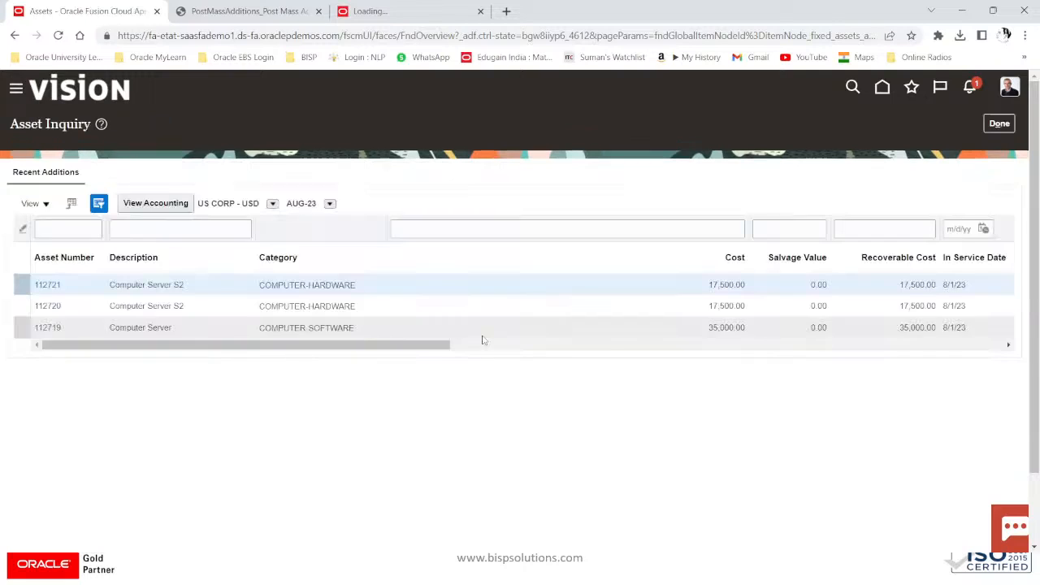
click(44, 277)
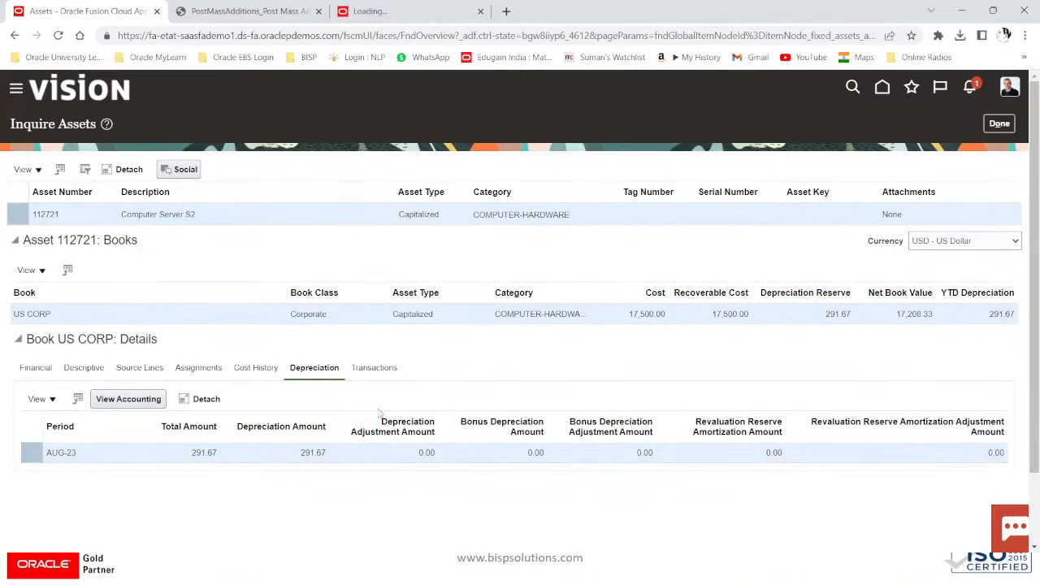
click(999, 124)
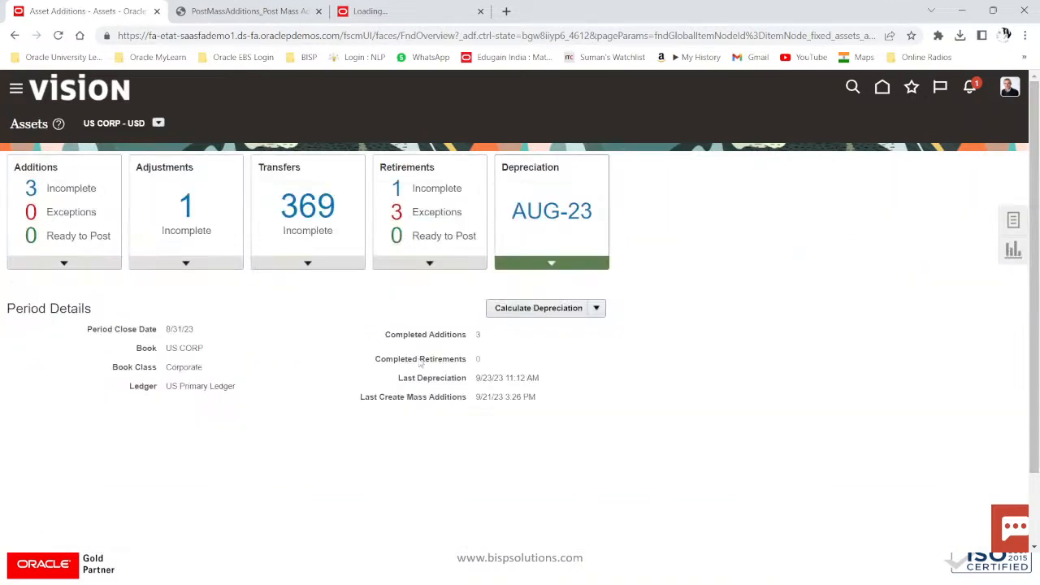
click(1007, 225)
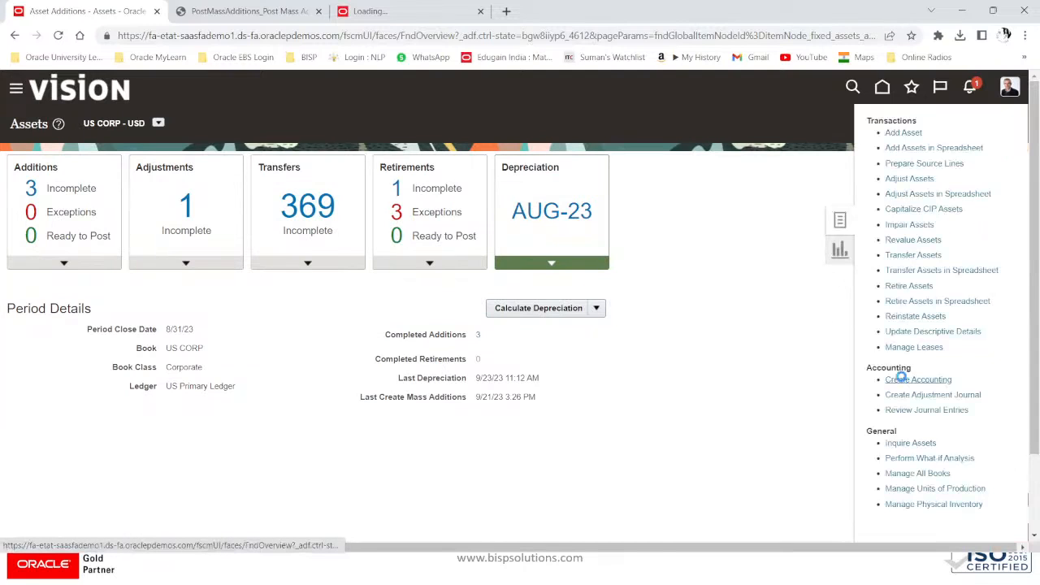
Step: Submit Create Accounting for Assets for book US CORP with Detail report style (process 6323900)
click(901, 379)
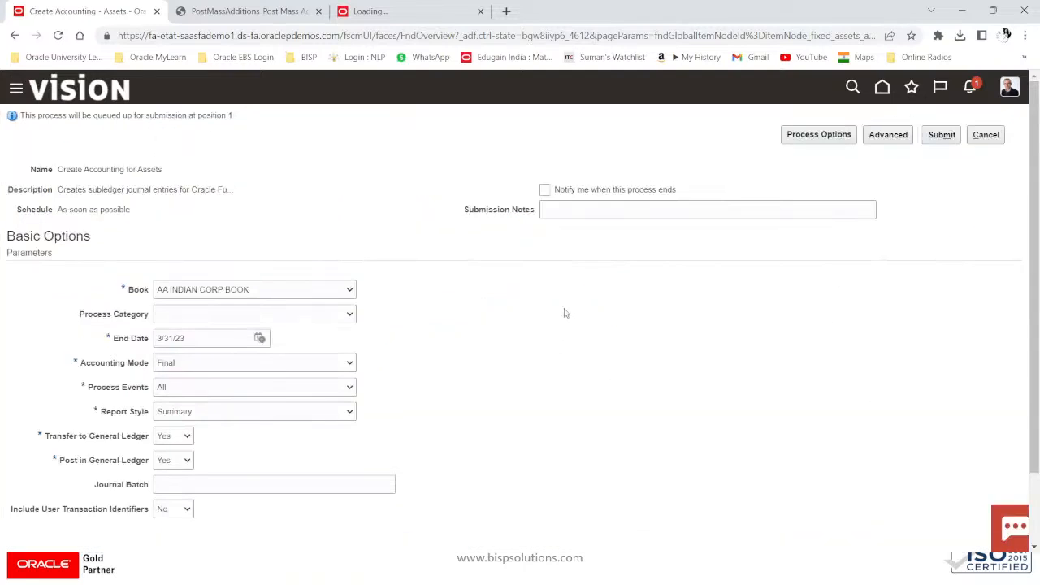
click(301, 285)
scroll(223, 450, down, 5)
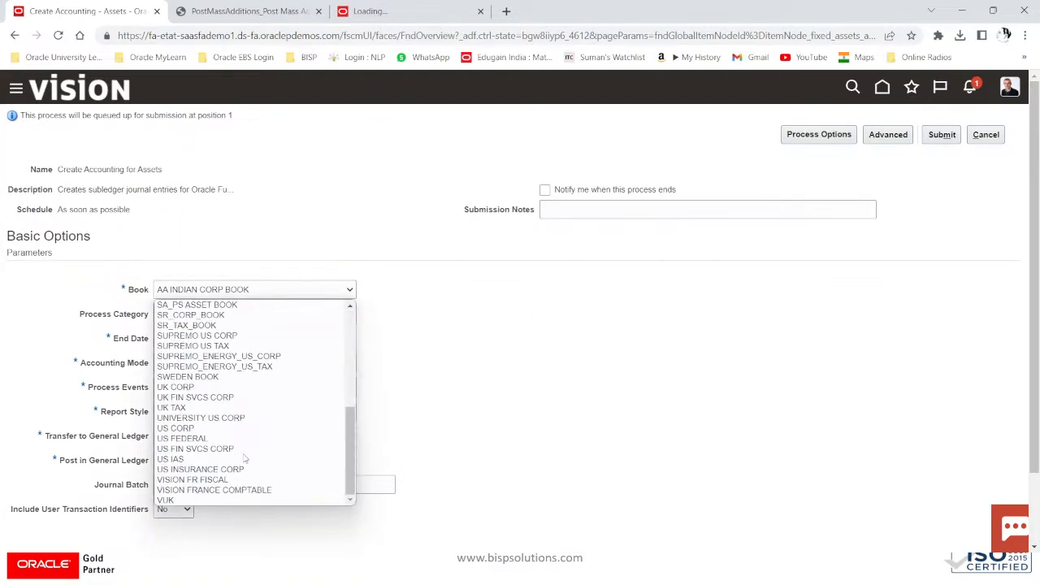
click(220, 428)
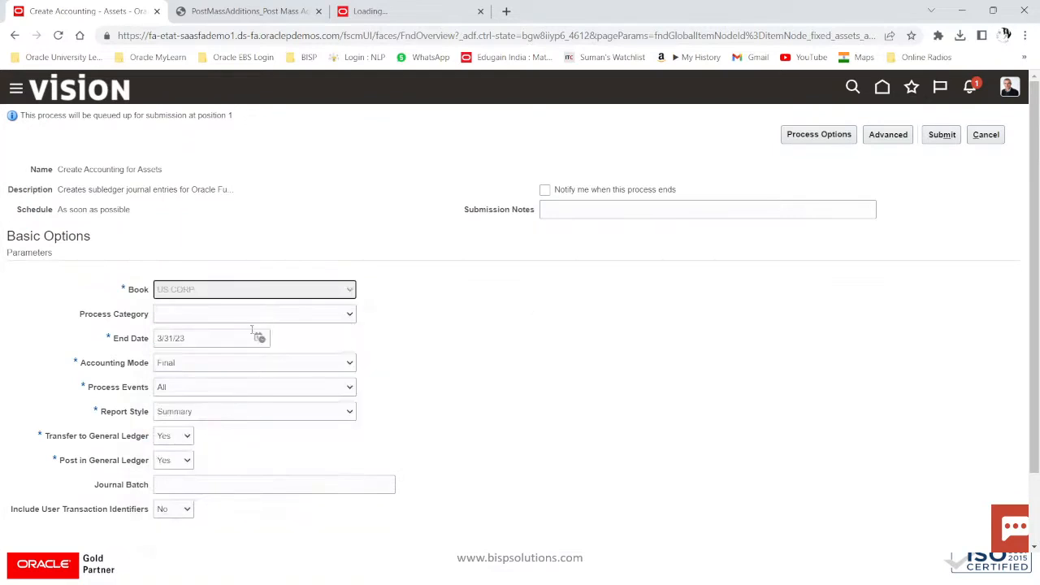
click(226, 416)
click(199, 435)
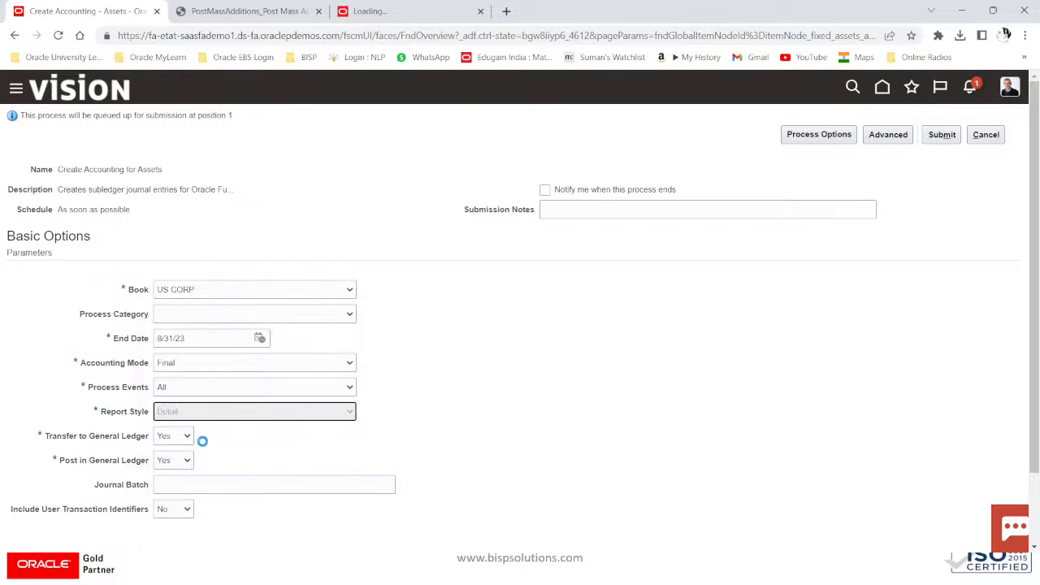
click(942, 134)
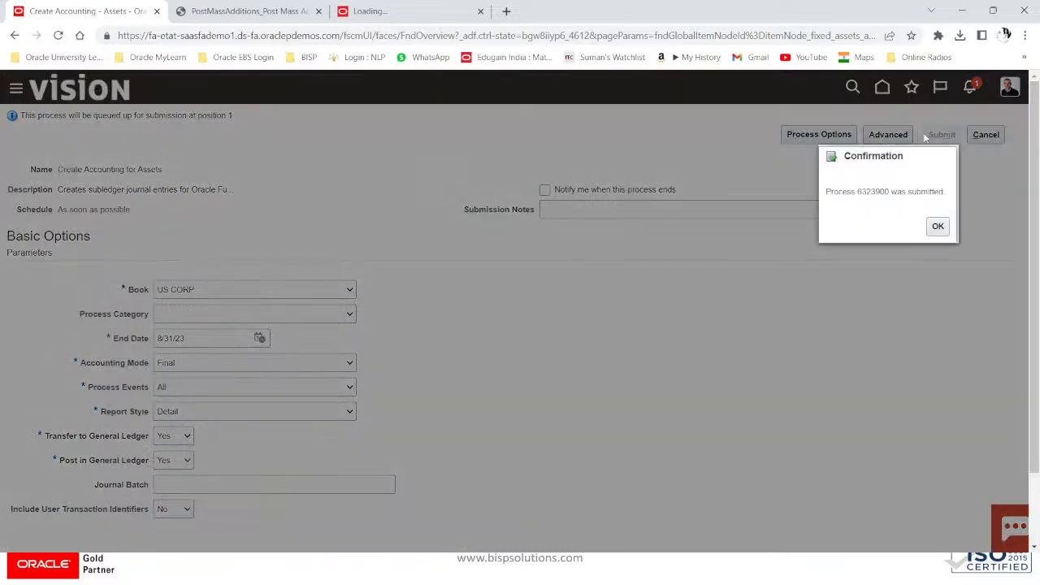
click(937, 226)
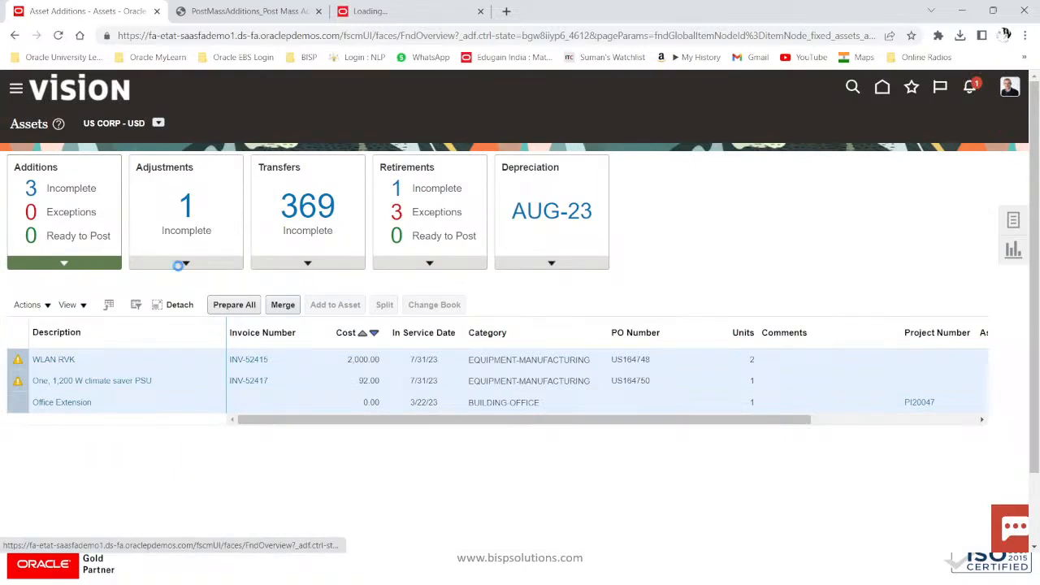
Step: Open Scheduled Processes and refresh to see Create Accounting for Assets 6323900 still running
scroll(220, 416, down, 2)
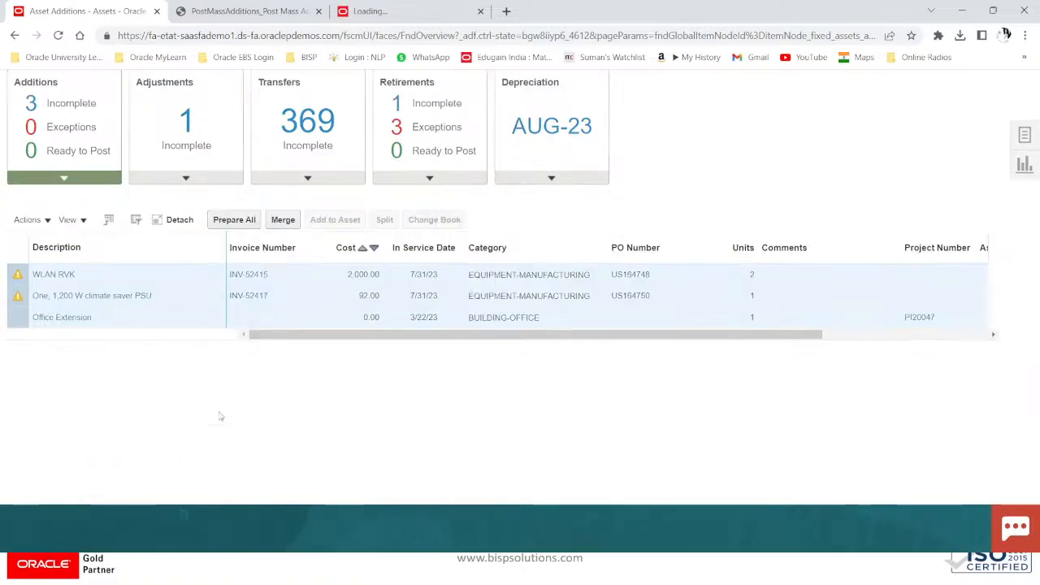
scroll(222, 414, down, 8)
scroll(223, 412, down, 3)
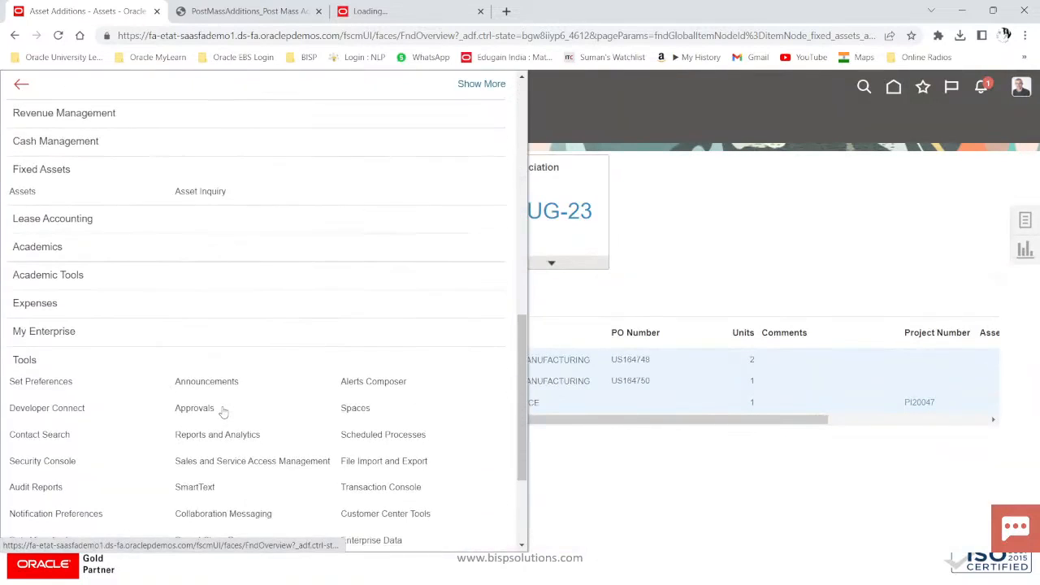
scroll(74, 395, down, 2)
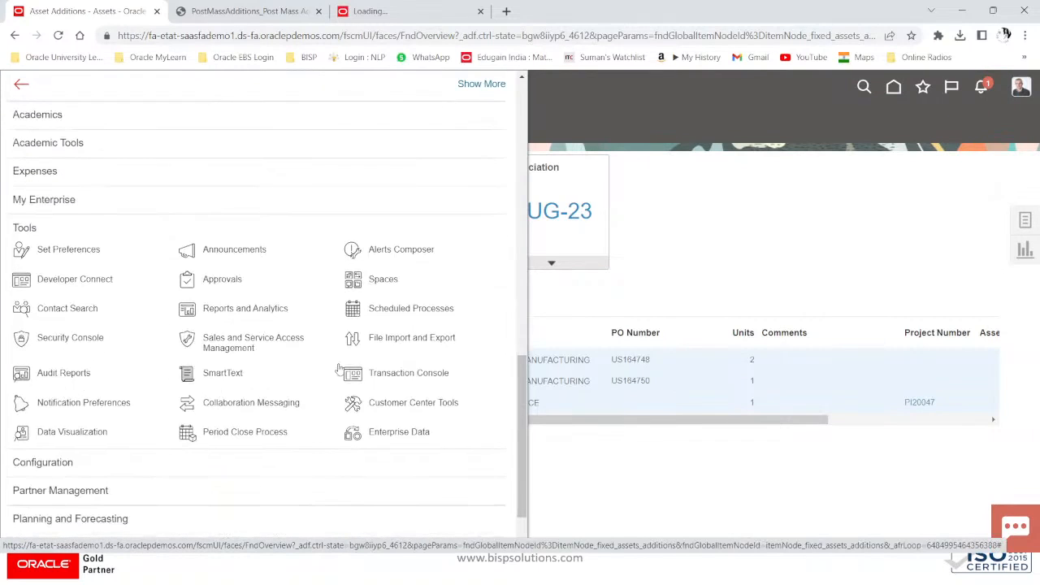
click(408, 308)
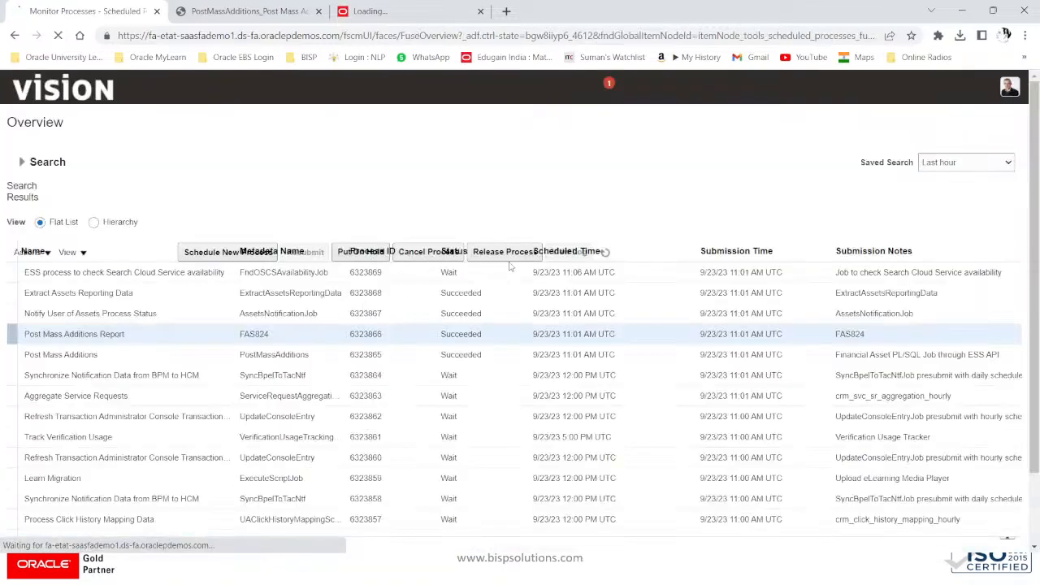
click(527, 253)
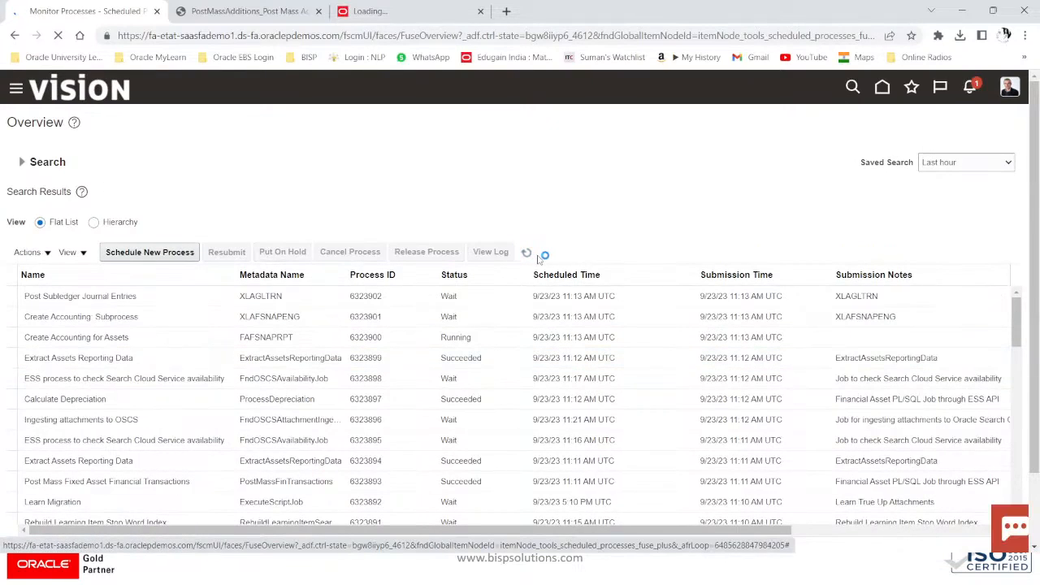
double_click(528, 252)
click(530, 254)
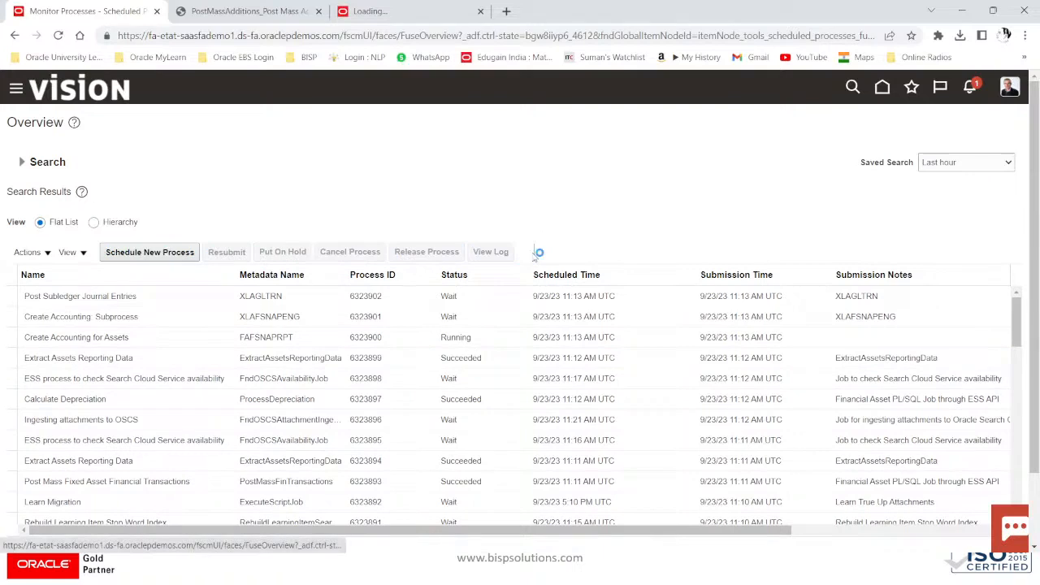
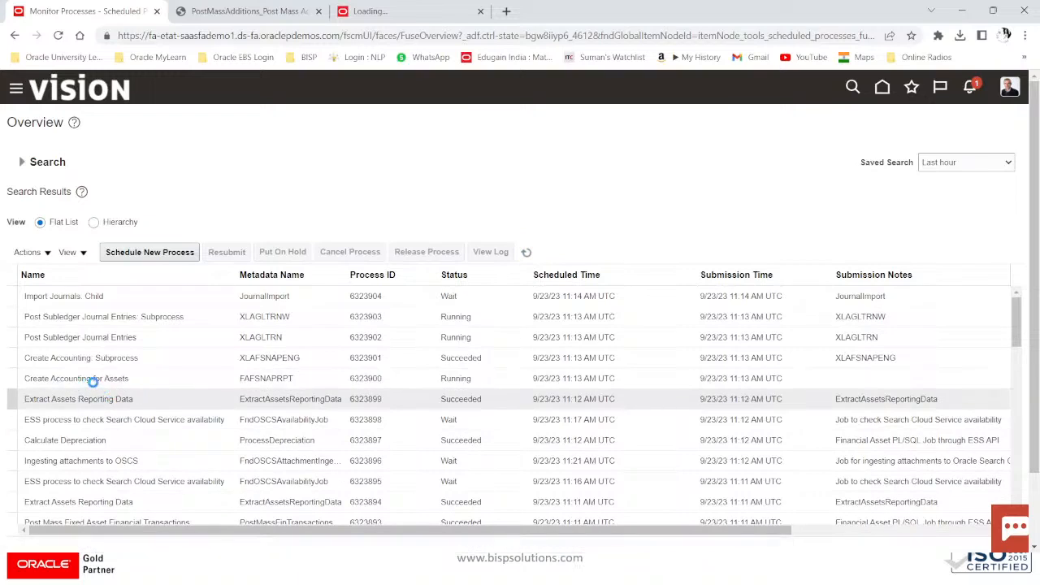
Step: Switch Scheduled Processes to the Hierarchy view and refresh to check Create Accounting progress
click(527, 253)
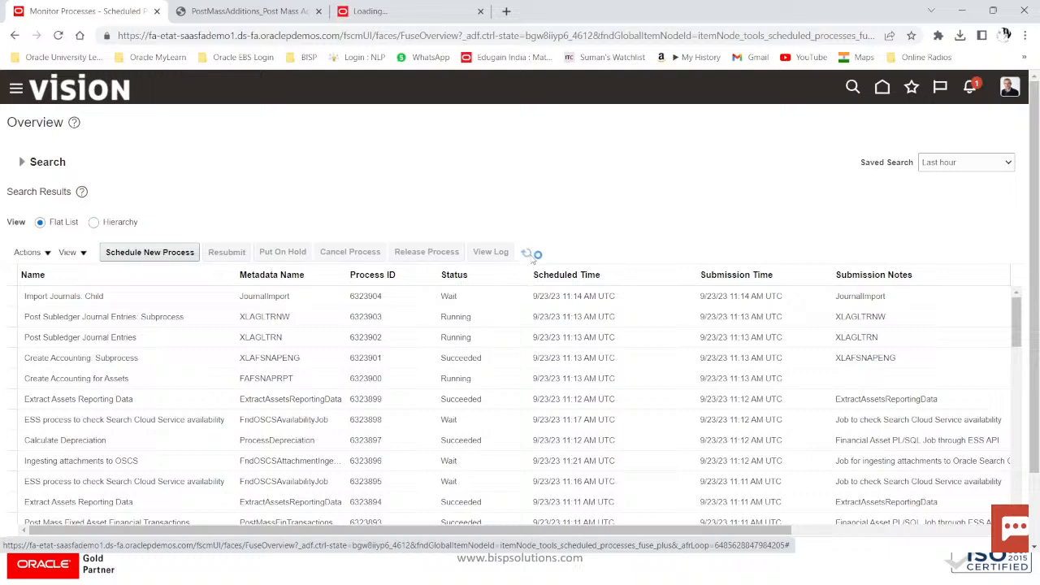
click(116, 223)
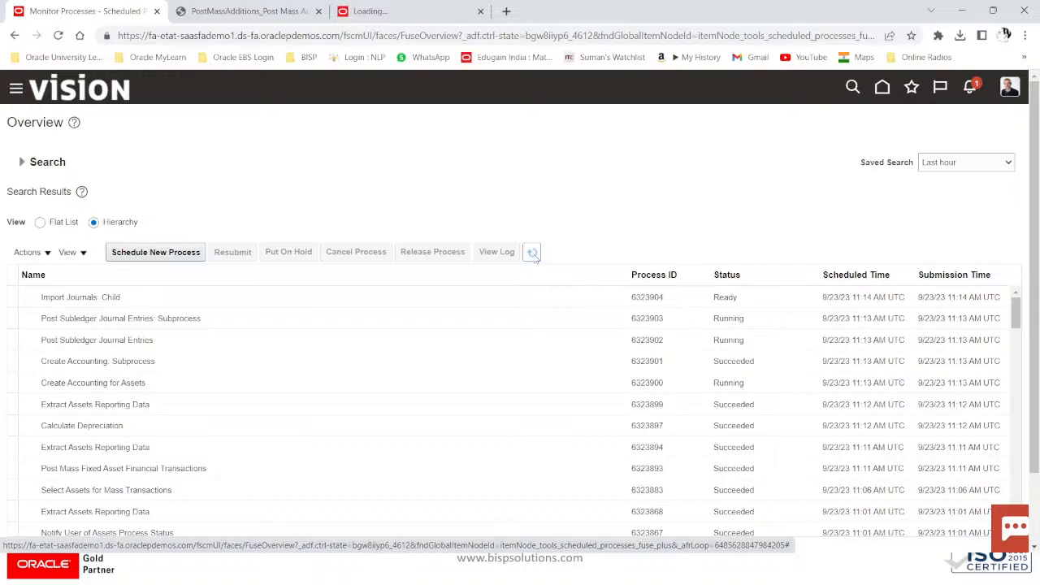
click(532, 254)
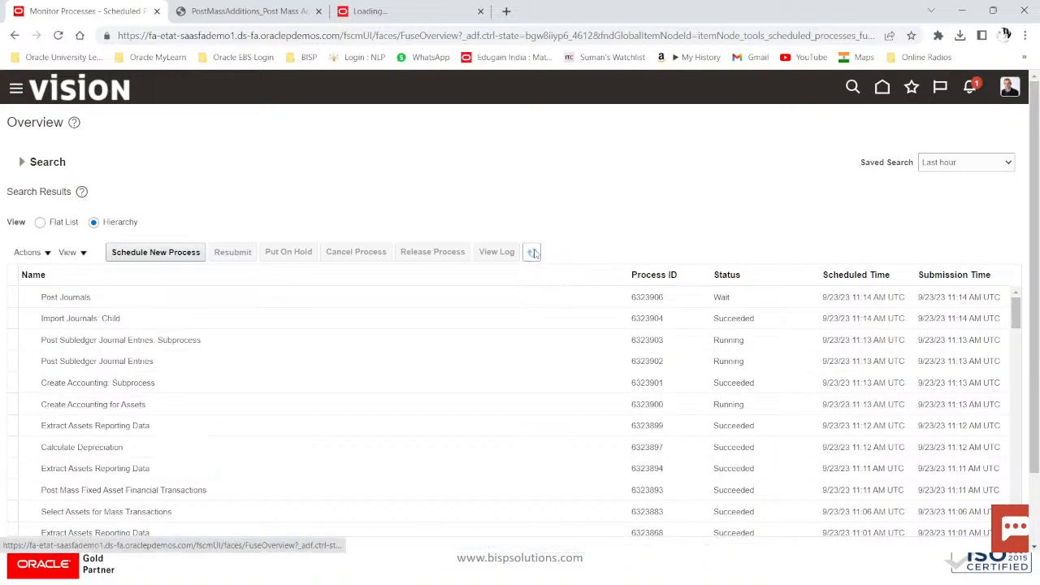
click(532, 253)
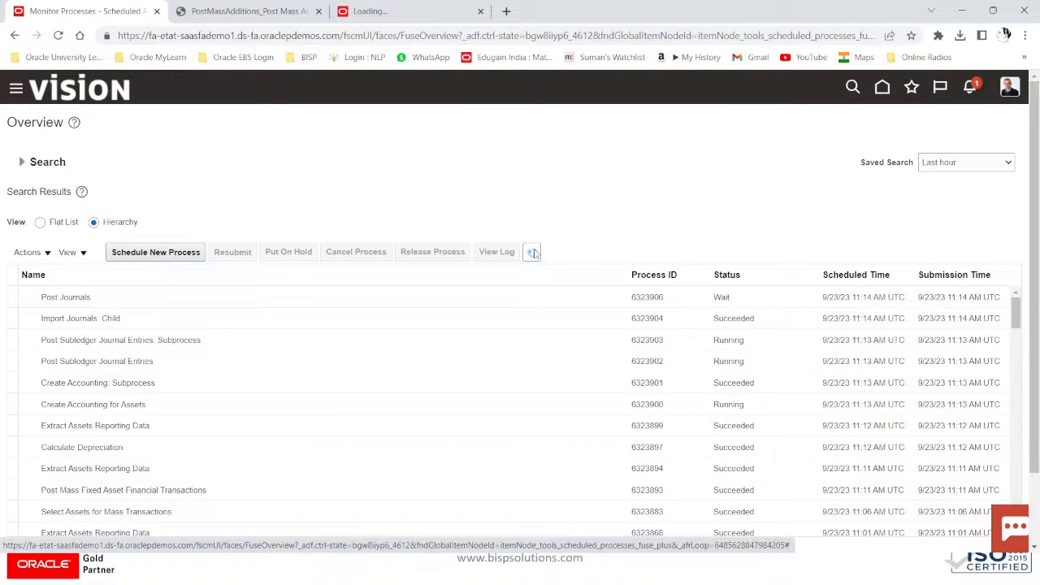
click(532, 253)
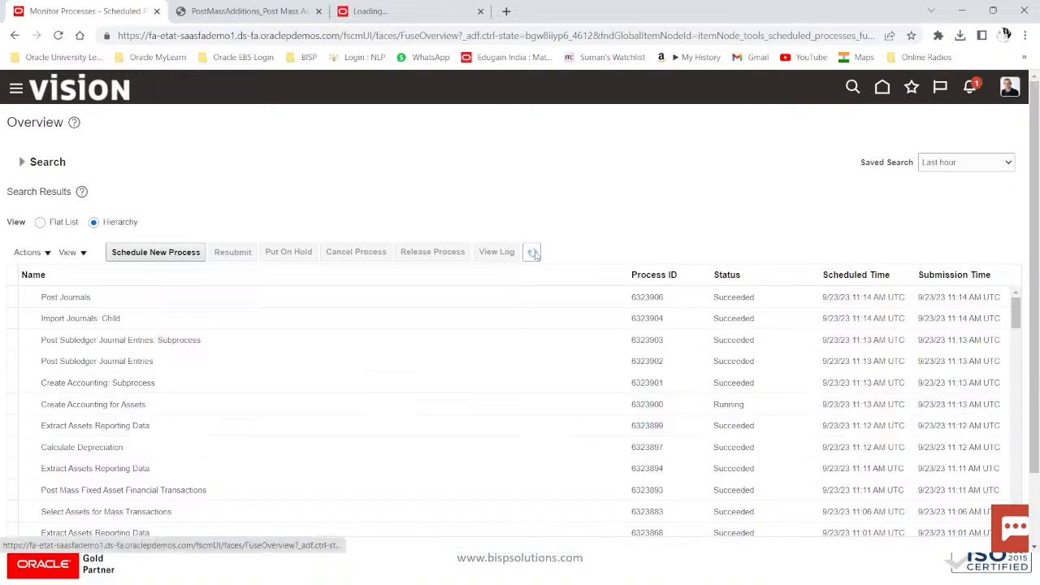
Step: Keep refreshing until Create Accounting Execution Report and Extract Assets Reporting Data show Succeeded
click(532, 254)
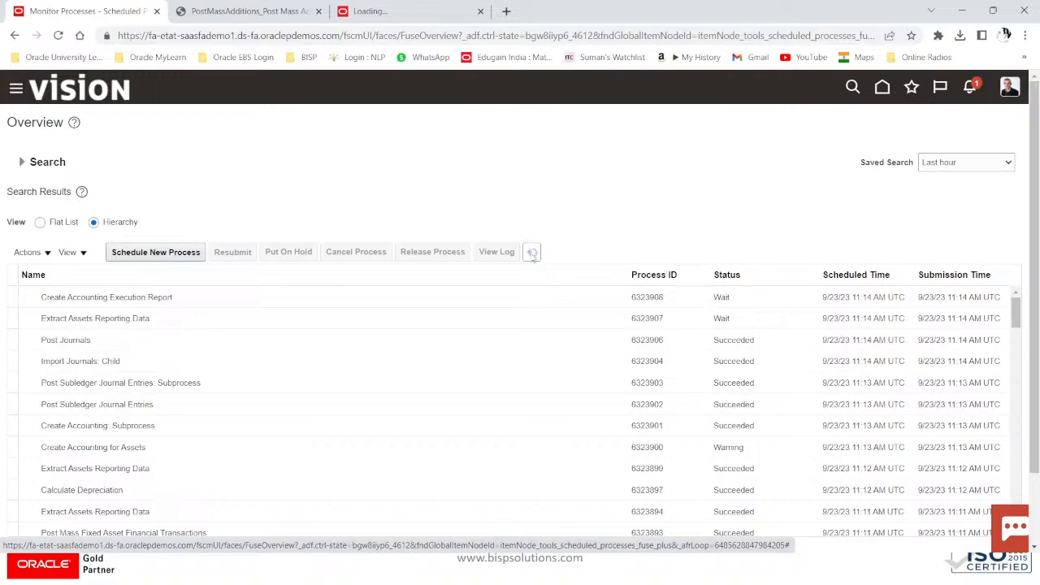
click(532, 253)
click(532, 256)
click(532, 255)
click(532, 255)
click(532, 255)
click(532, 254)
click(532, 255)
click(532, 254)
click(532, 255)
click(533, 254)
click(532, 254)
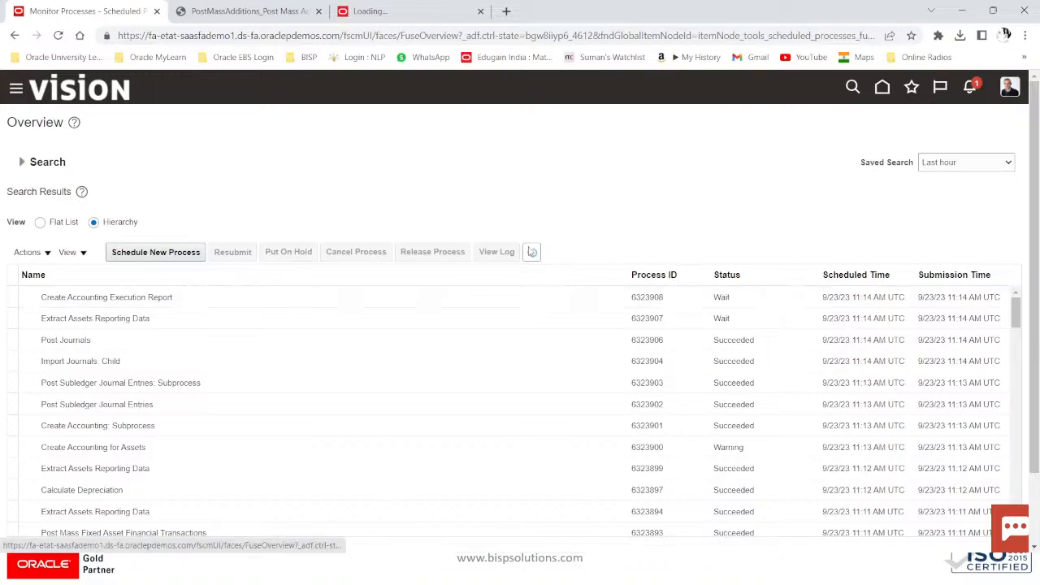
click(532, 253)
click(532, 253)
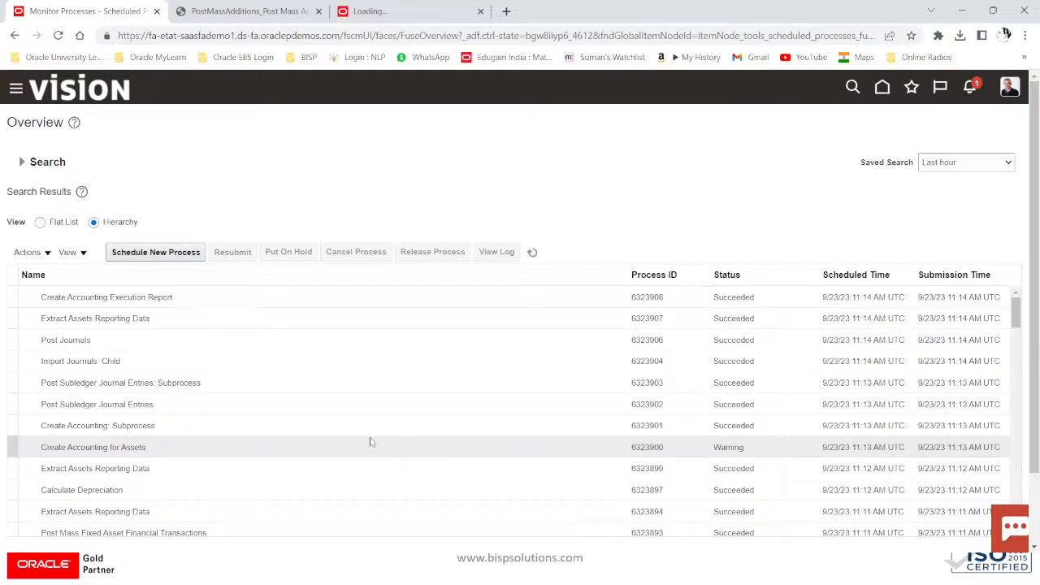
Step: Go to Fixed Assets > Assets and open Inquire Assets for asset 112721, showing the AUG-23 accounting
click(15, 87)
scroll(143, 434, down, 7)
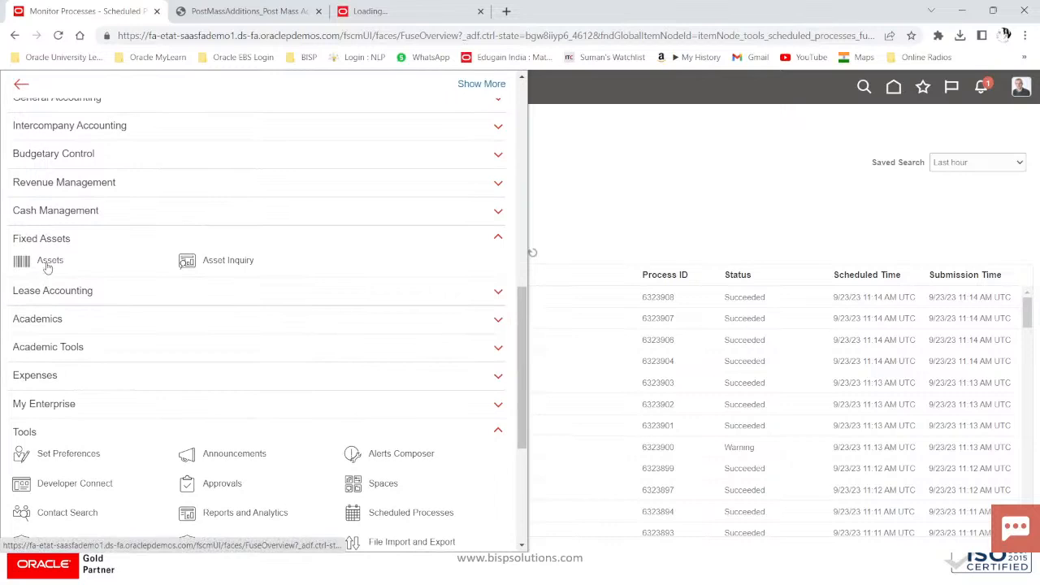
click(50, 261)
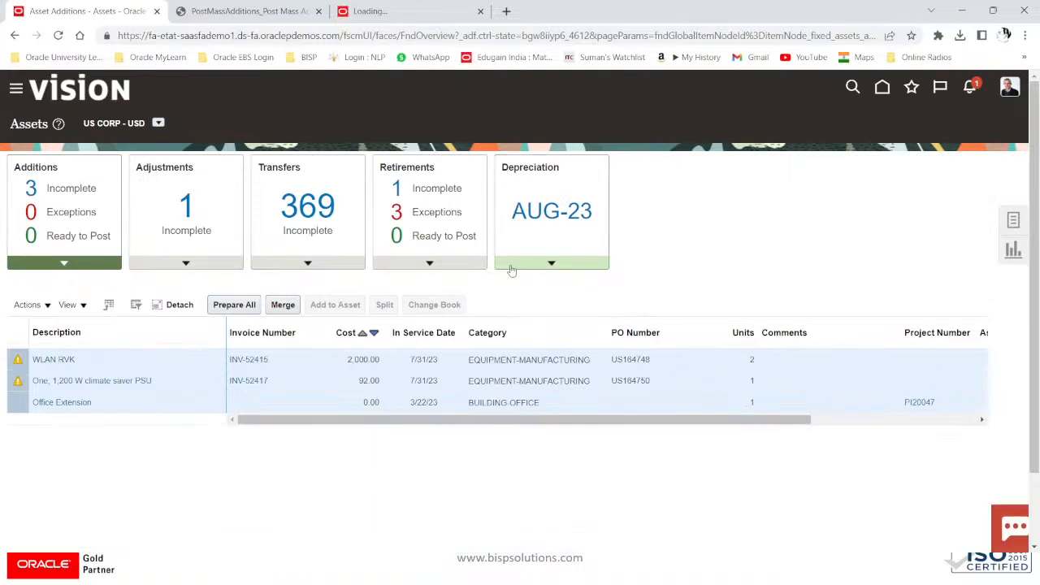
click(547, 272)
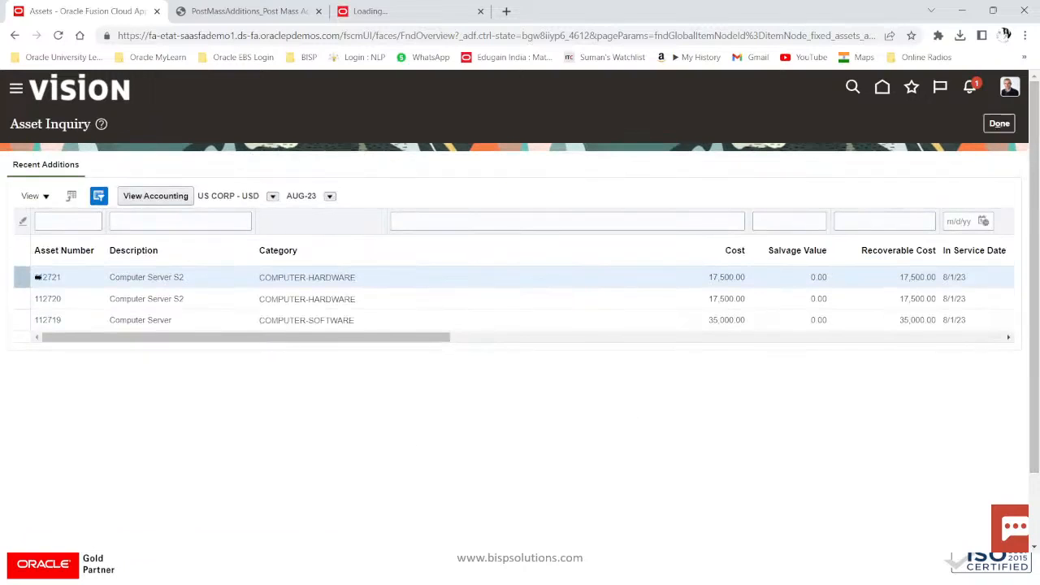
click(45, 277)
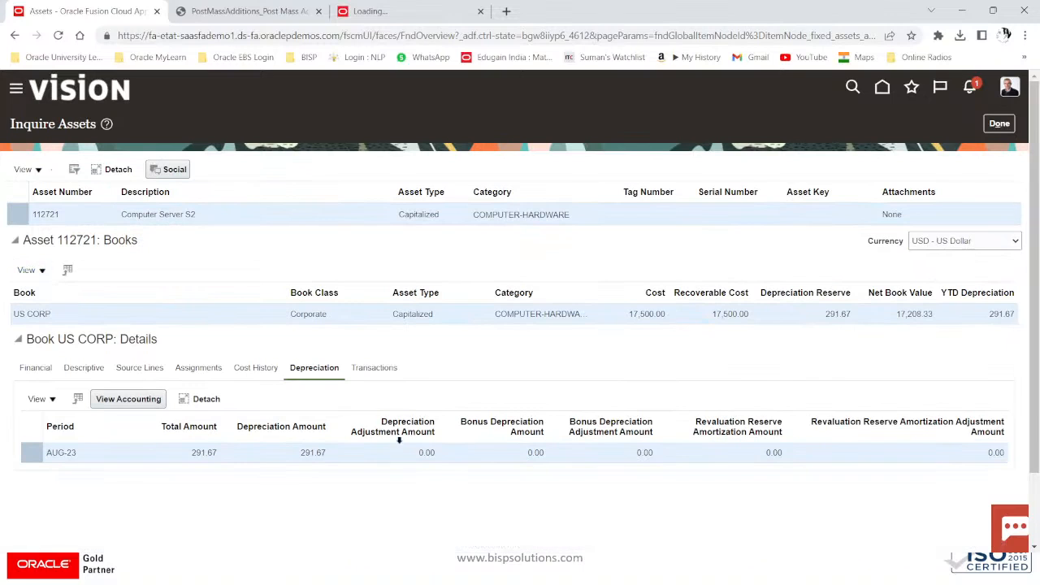
click(129, 400)
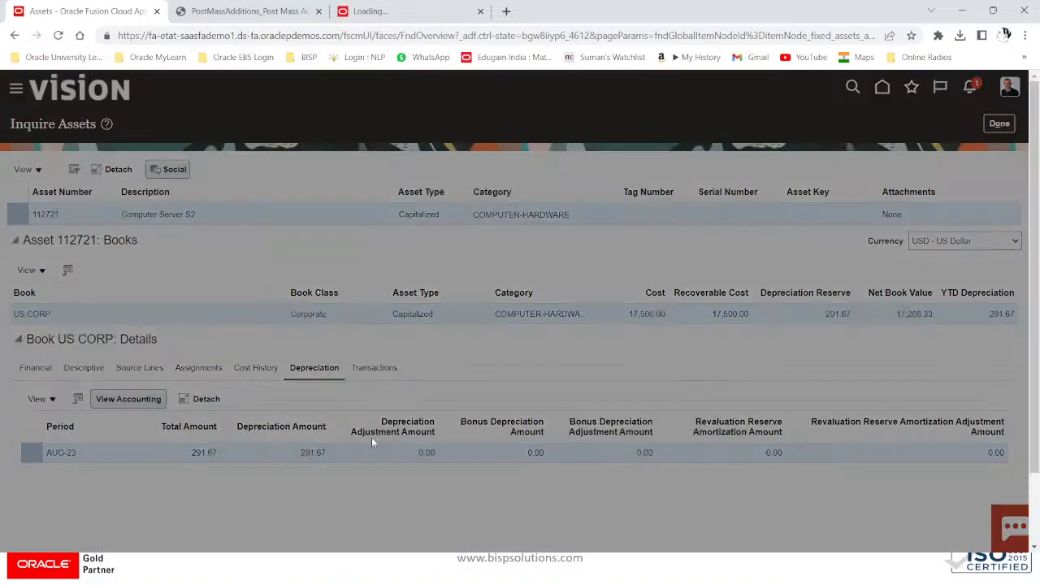
Step: Analyze the AUG-23 depreciation journal entry for asset 112721, then show its transaction history
click(603, 272)
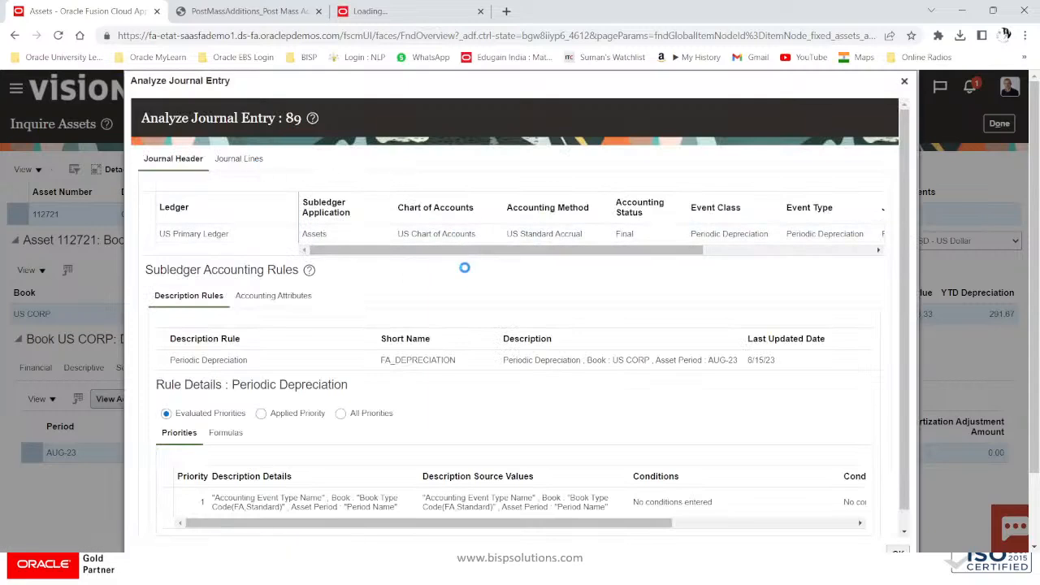
scroll(396, 340, down, 1)
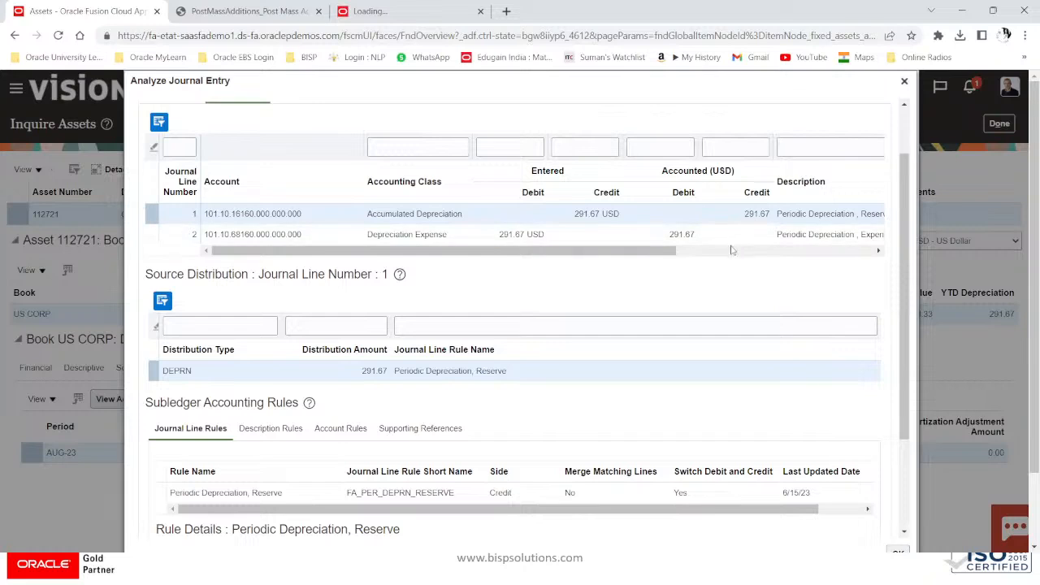
scroll(714, 282, up, 3)
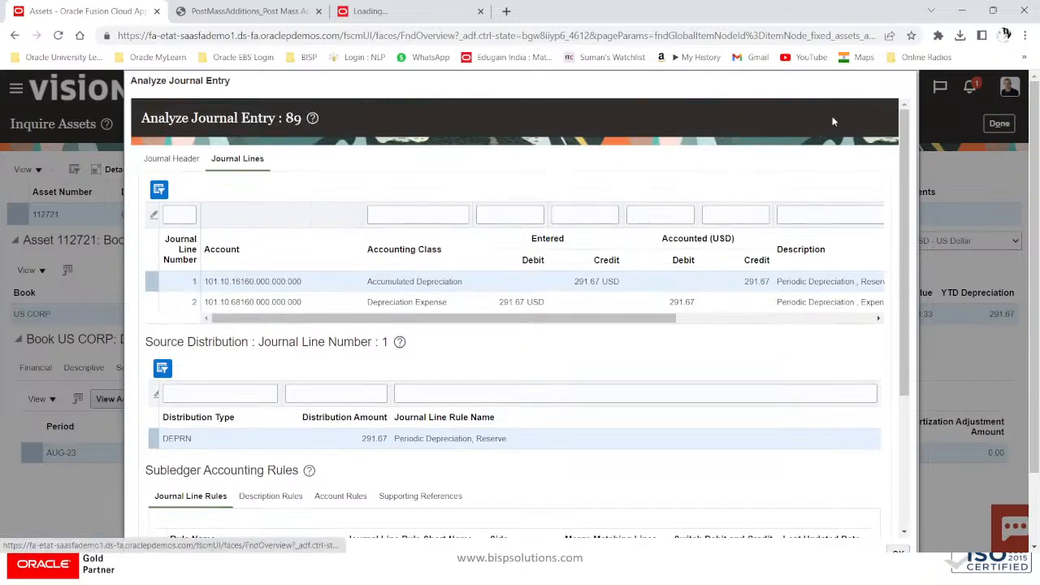
click(904, 81)
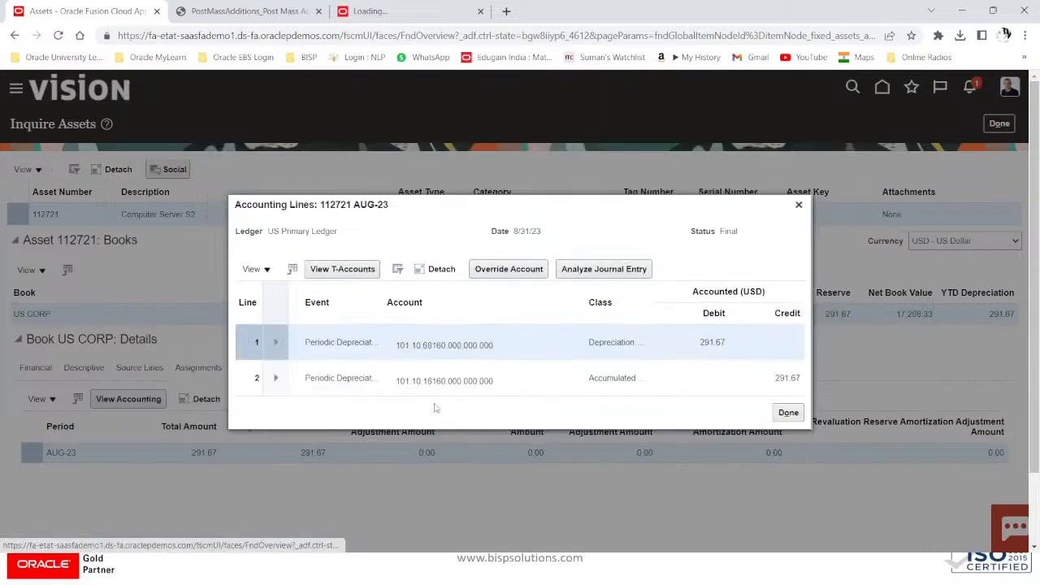
click(799, 205)
click(375, 368)
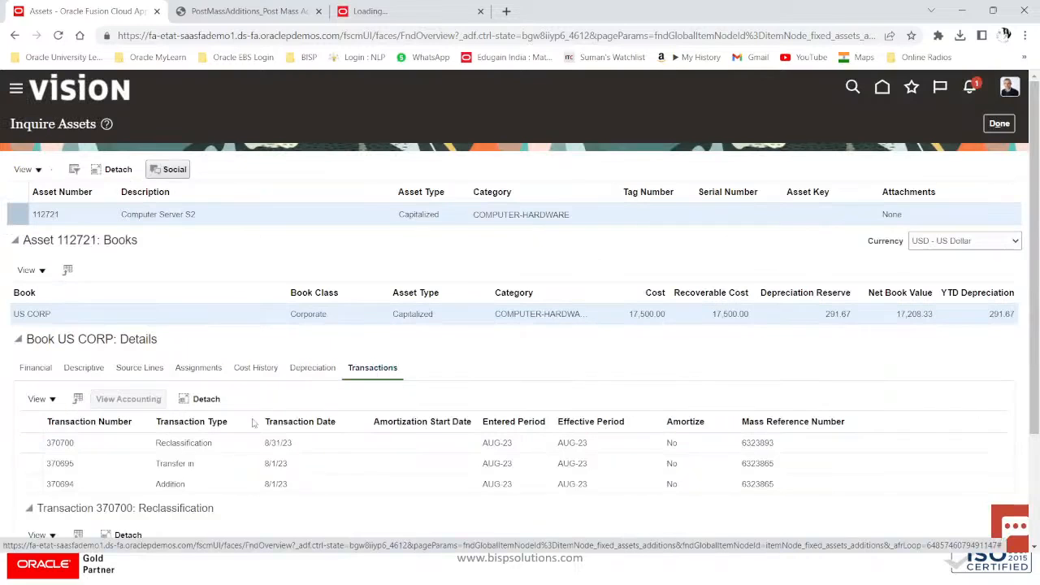
Step: Analyze addition 370694's journal entry: 17,500.00 debited to Cost and credited to Cost clearing
scroll(253, 420, down, 2)
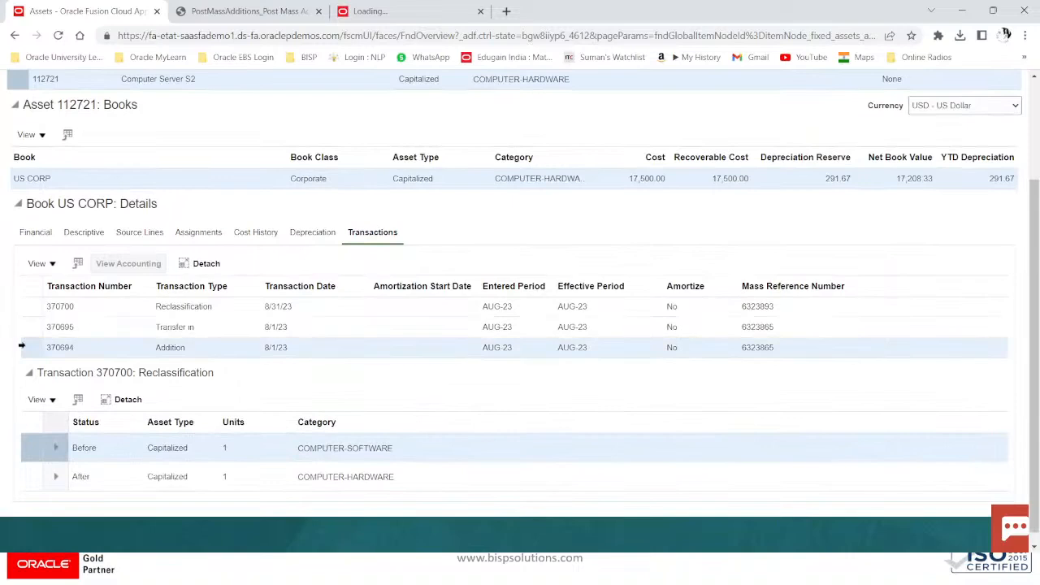
click(25, 347)
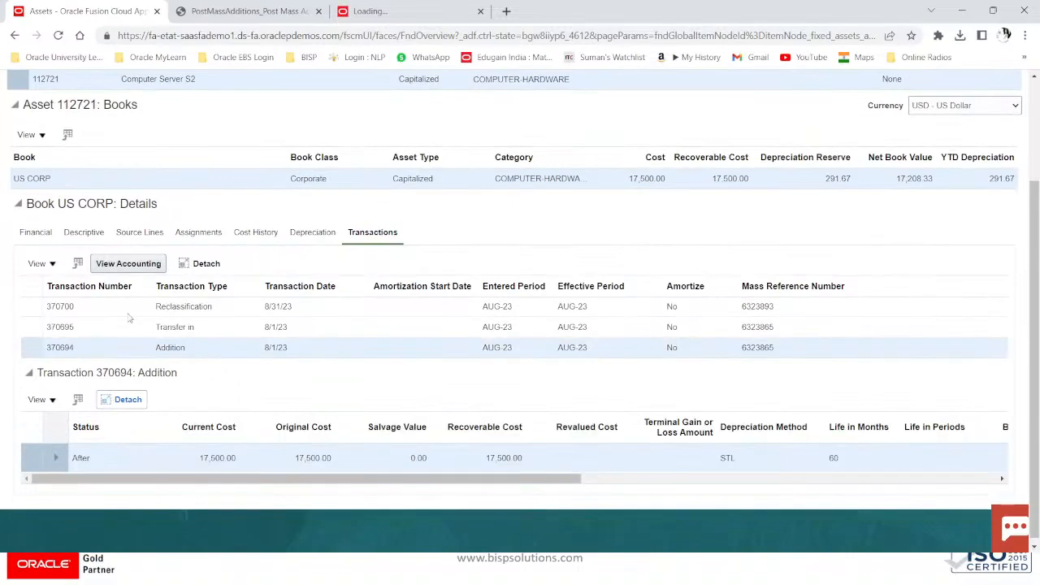
click(135, 265)
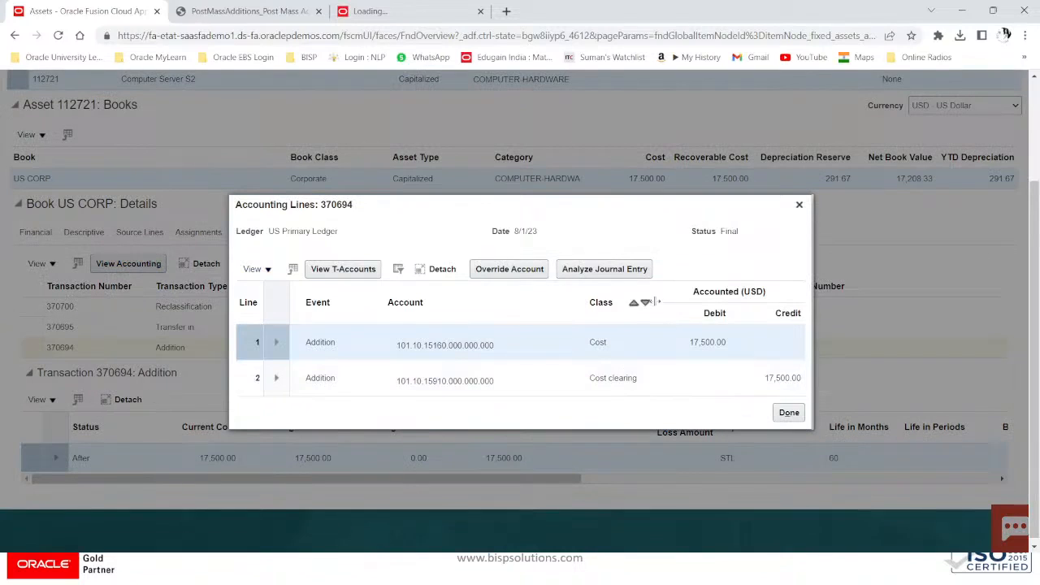
click(635, 271)
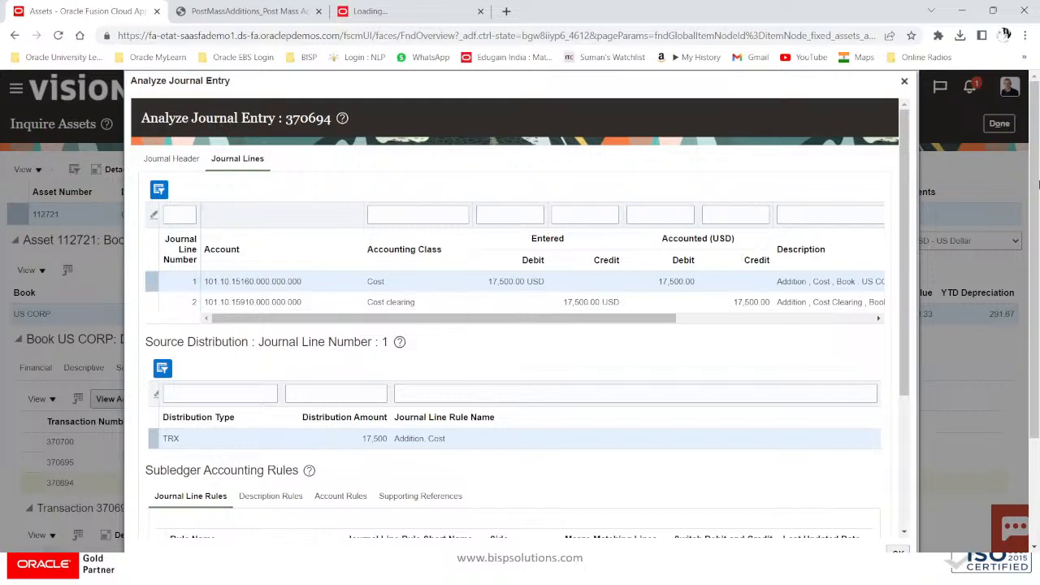
drag(661, 319, 527, 319)
scroll(520, 325, down, 2)
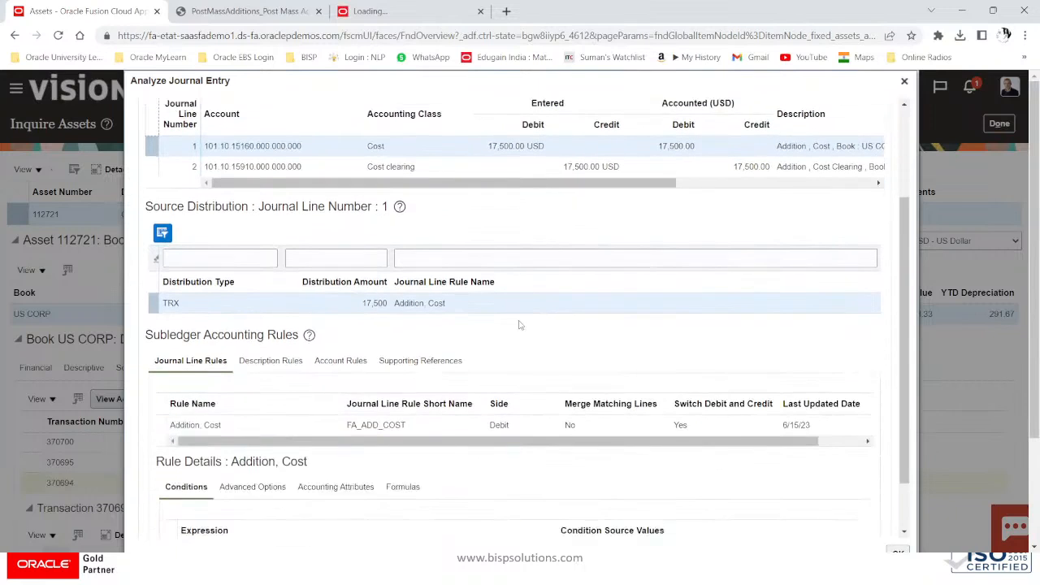
scroll(521, 325, up, 2)
click(904, 81)
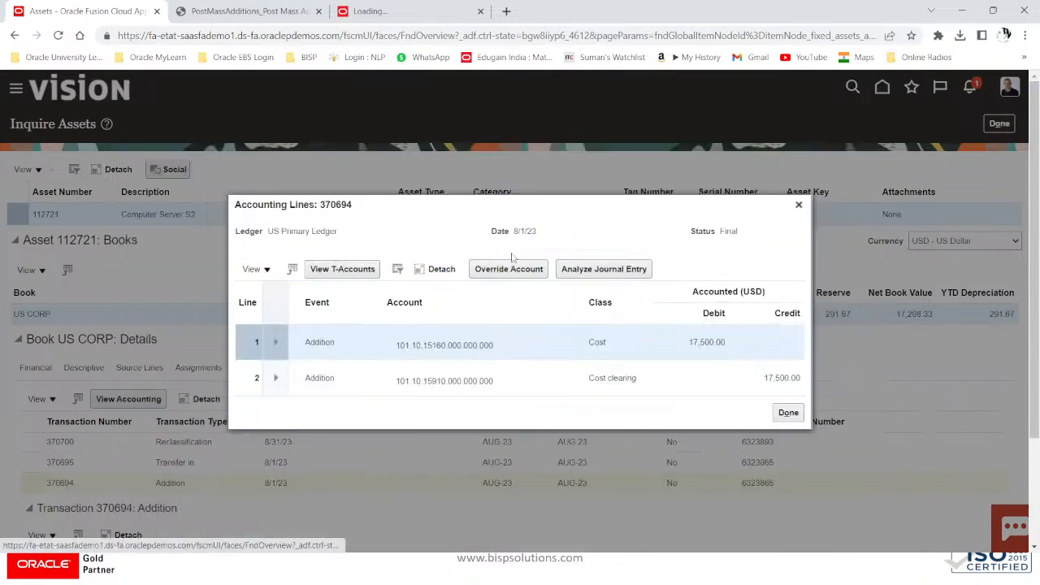
click(799, 206)
click(37, 462)
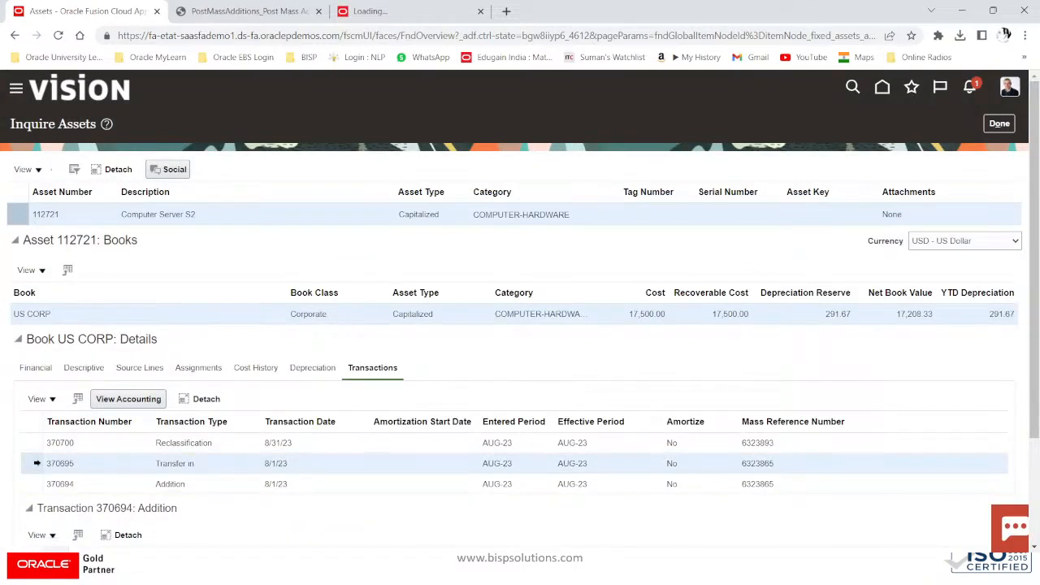
Step: View the details of Transfer In transaction 370695
click(126, 400)
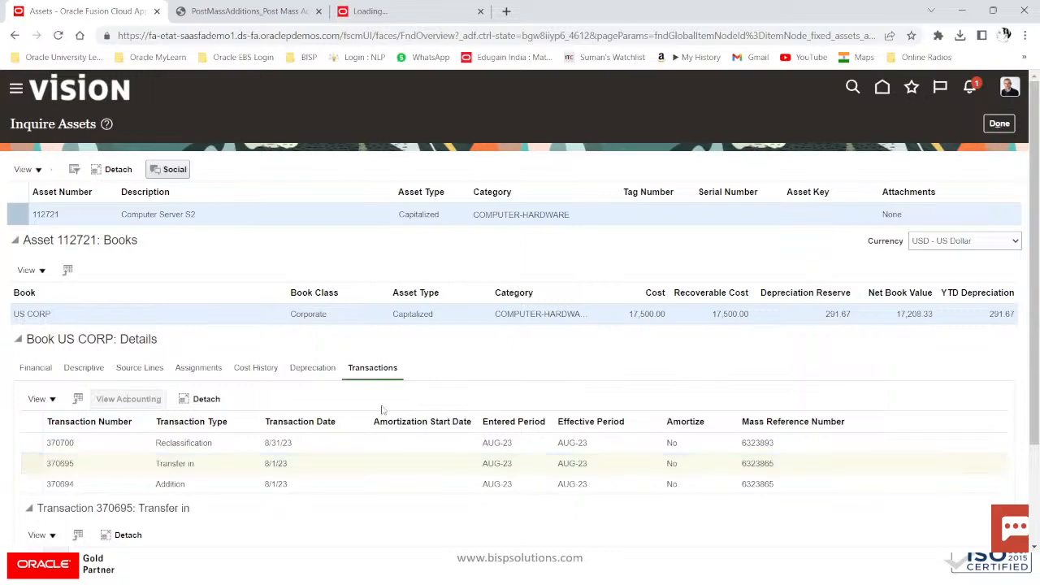
scroll(384, 410, down, 2)
click(40, 335)
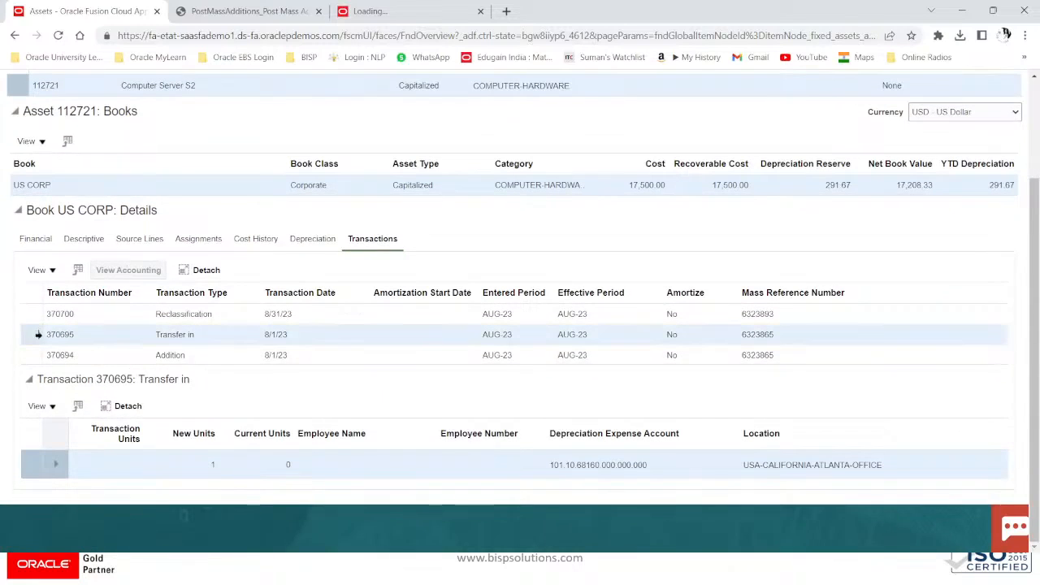
Step: Analyze reclassification 370700's 17,500.00 Category Change journal lines, COMPUTER-SOFTWARE to COMPUTER-HARDWARE
click(30, 313)
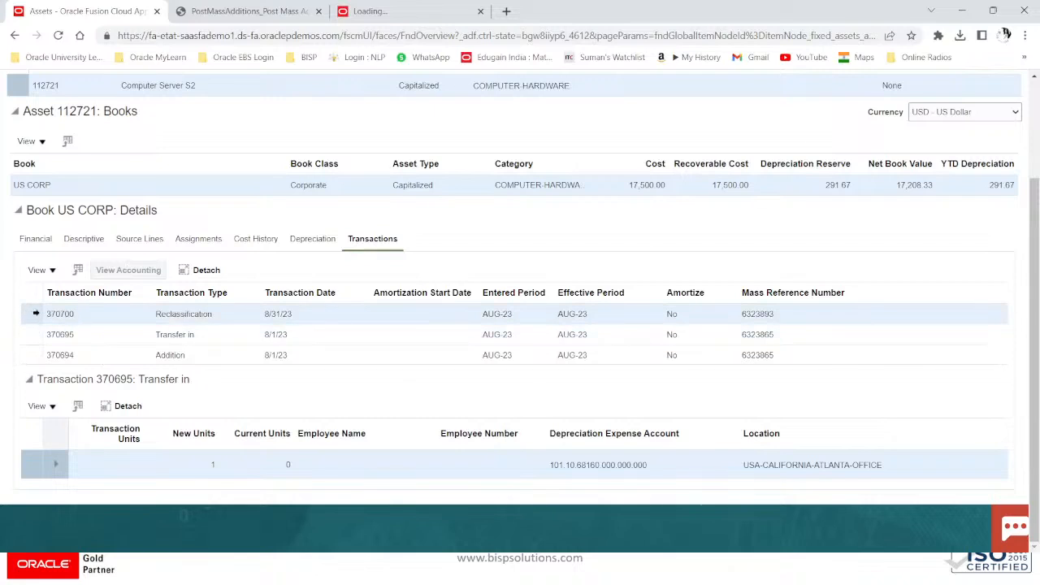
click(130, 271)
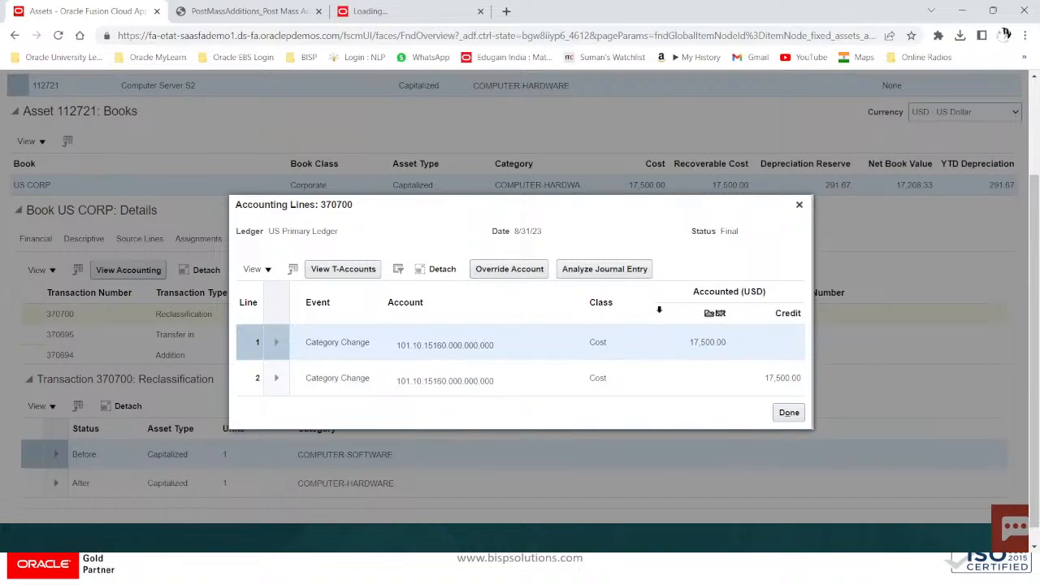
click(602, 271)
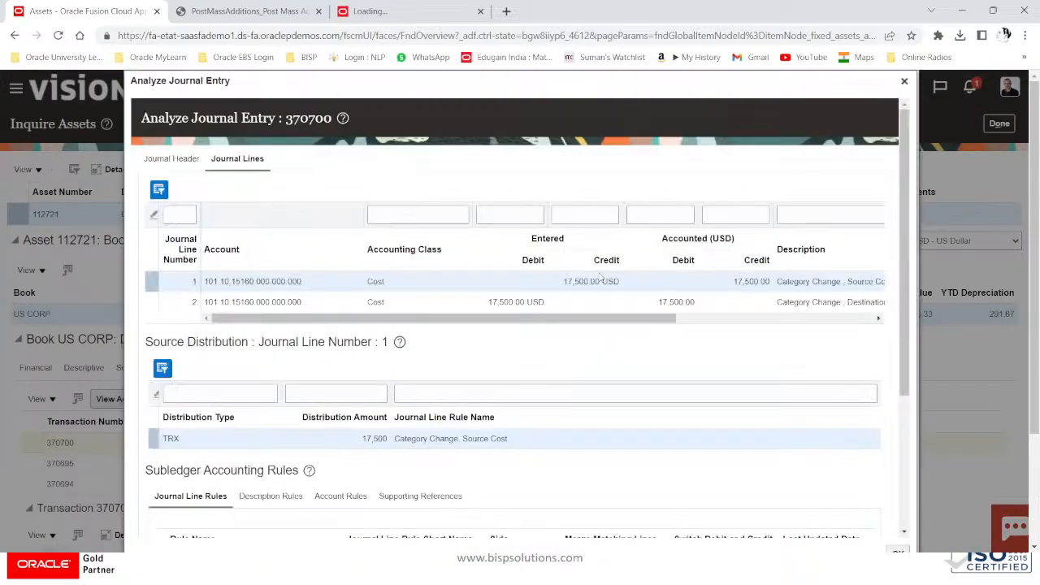
scroll(606, 345, down, 3)
scroll(606, 343, up, 3)
click(903, 82)
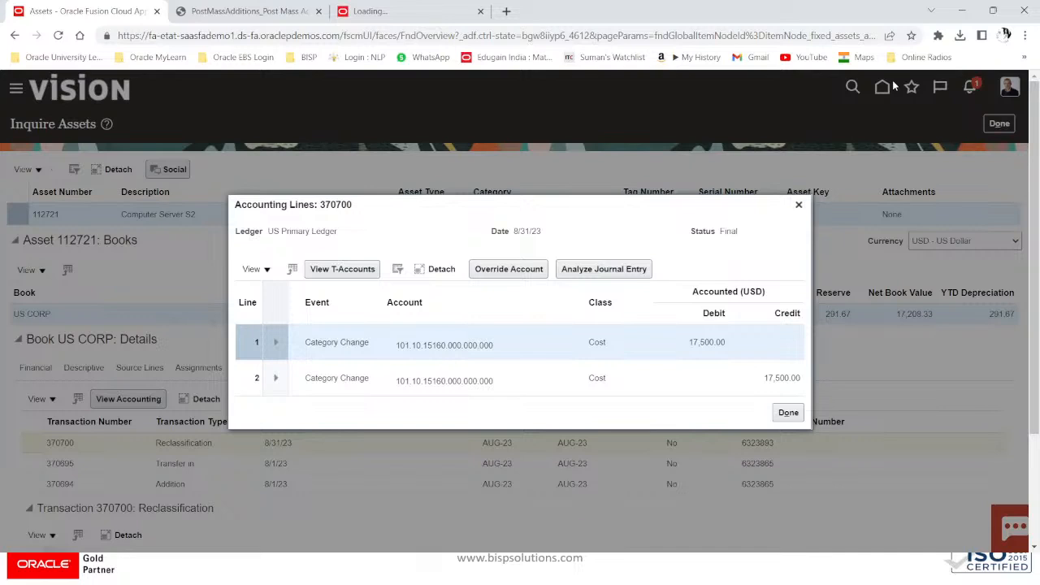
click(799, 204)
Step: Check asset 112721's financial details, return to Assets, and advance the PowerPoint slide show
scroll(294, 428, down, 1)
scroll(294, 429, down, 1)
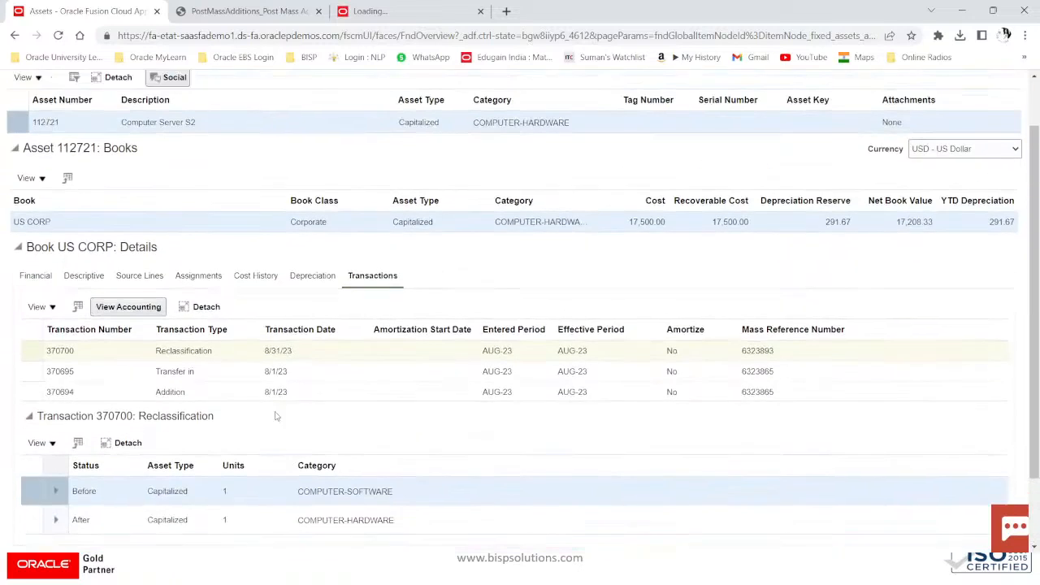
scroll(274, 414, up, 2)
click(45, 373)
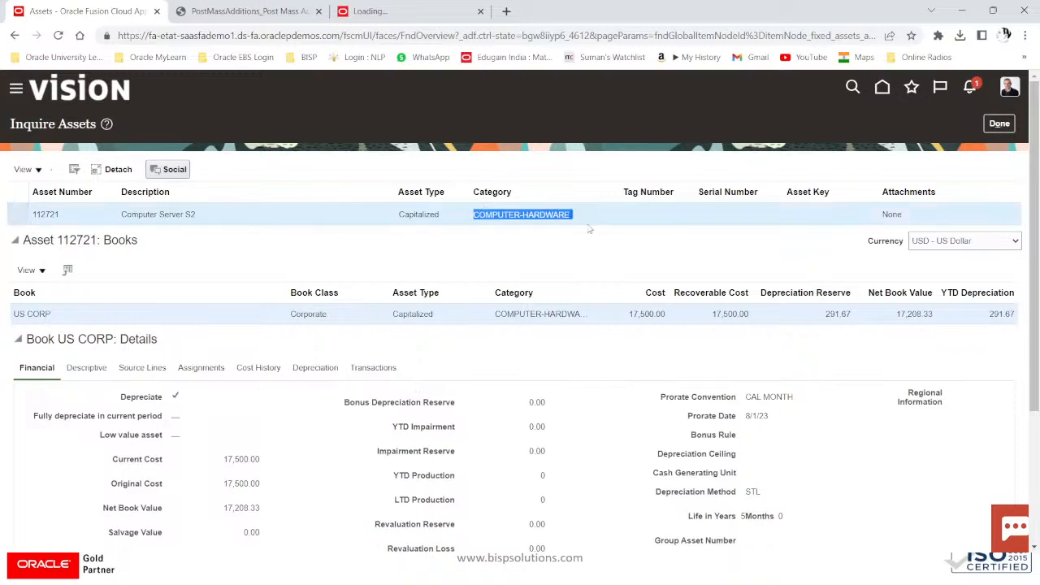
click(1001, 126)
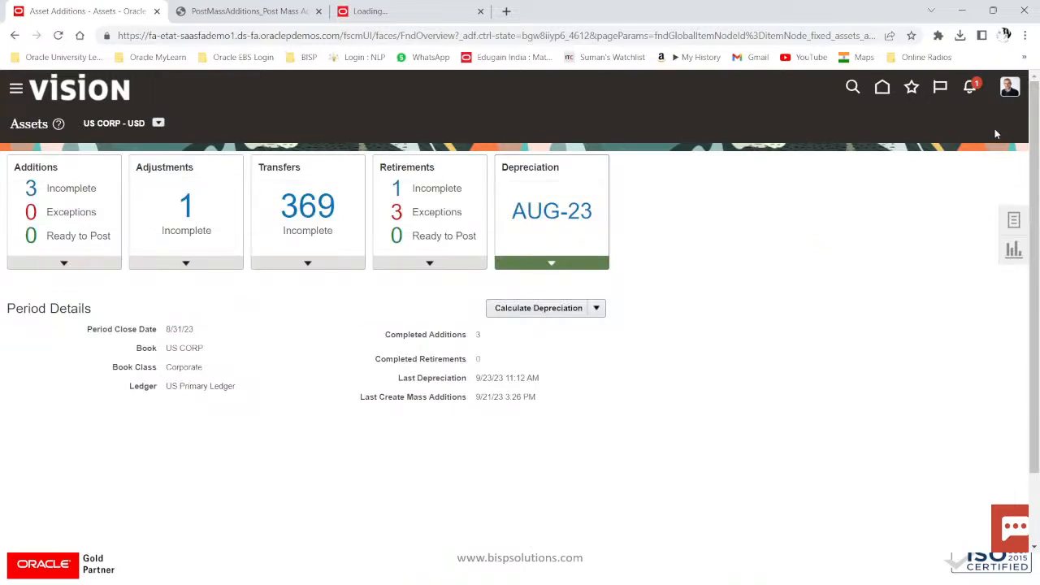
key(alt+Tab)
key(alt+Tab)
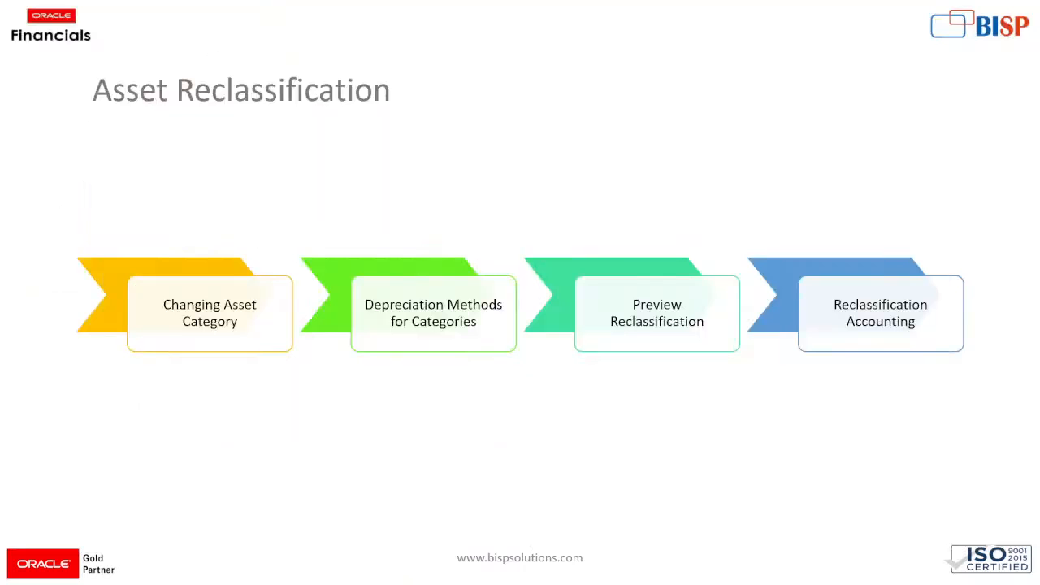
key(Right)
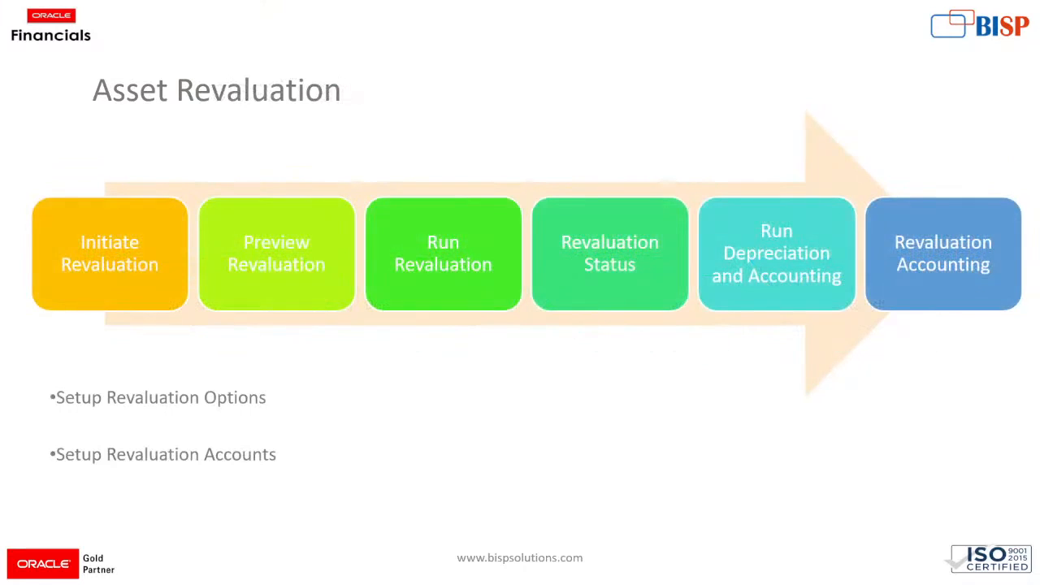
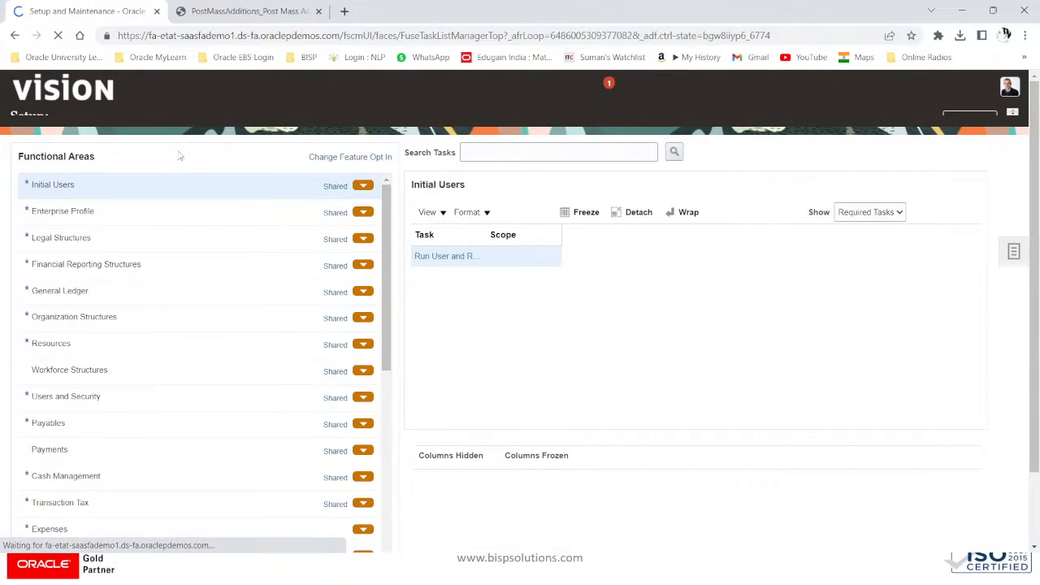
Step: Show the Fixed Assets functional area's setup tasks, including Manage Asset Books
scroll(48, 383, down, 5)
scroll(49, 382, down, 5)
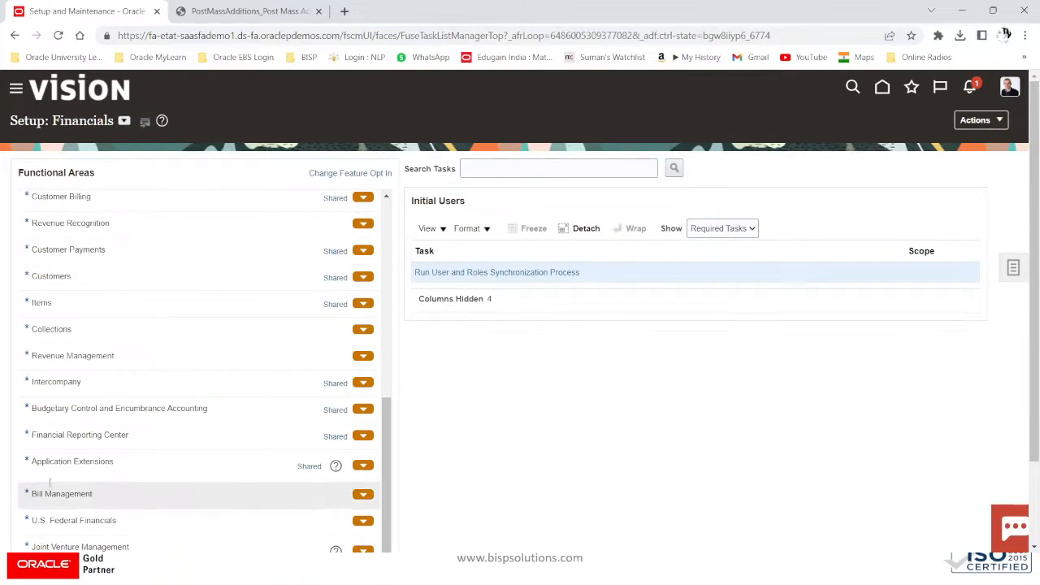
scroll(54, 477, down, 2)
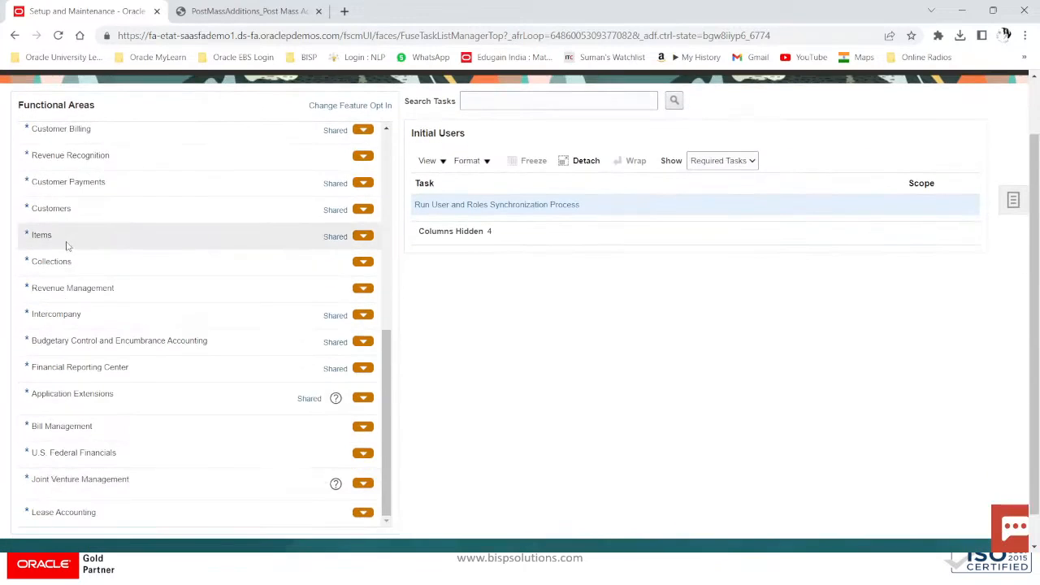
scroll(65, 241, up, 2)
click(70, 143)
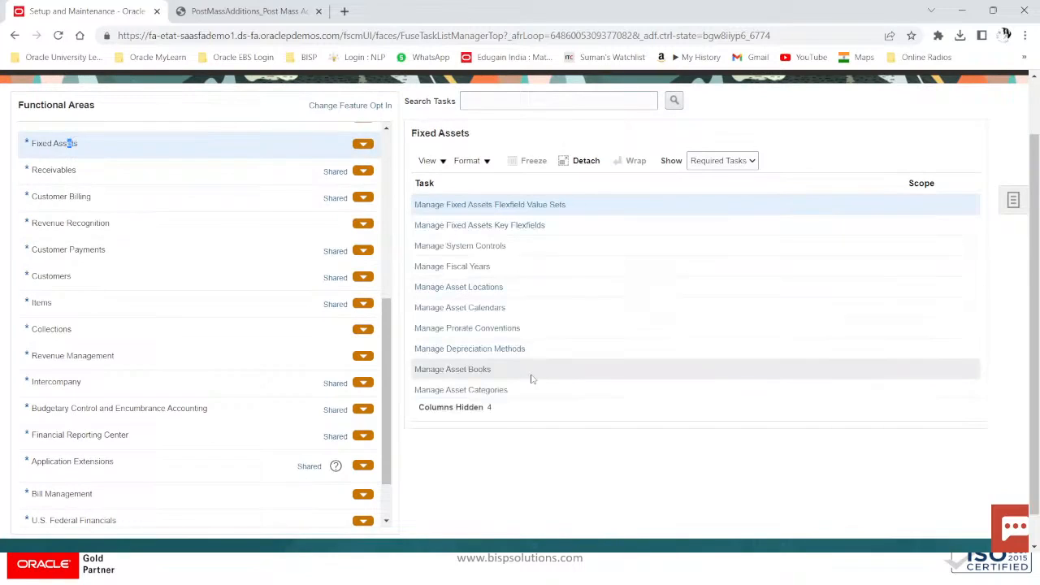
Step: In Manage Asset Books, search for books associated with US CORP and open the US CORP book
click(434, 372)
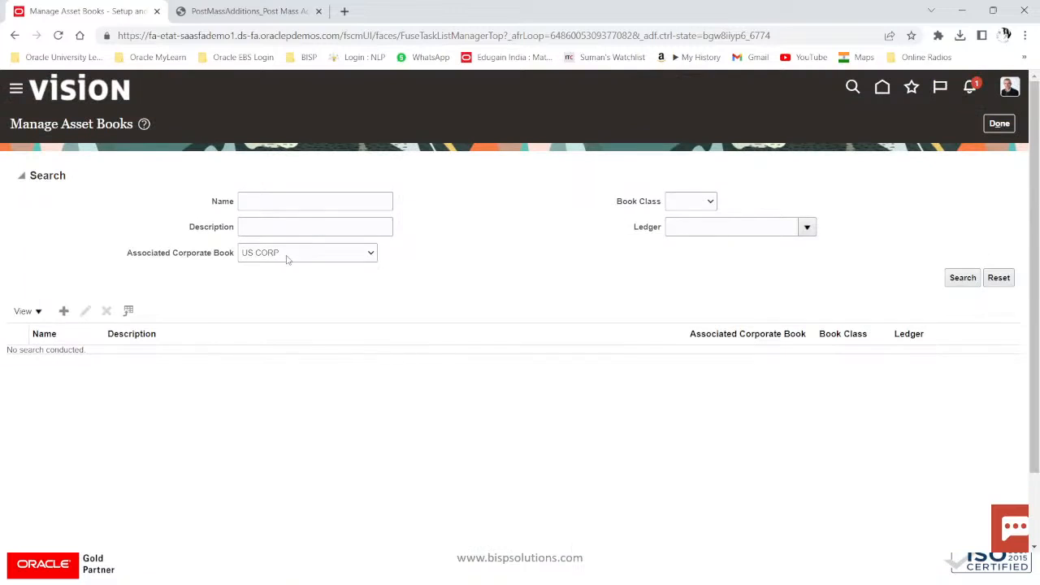
click(964, 278)
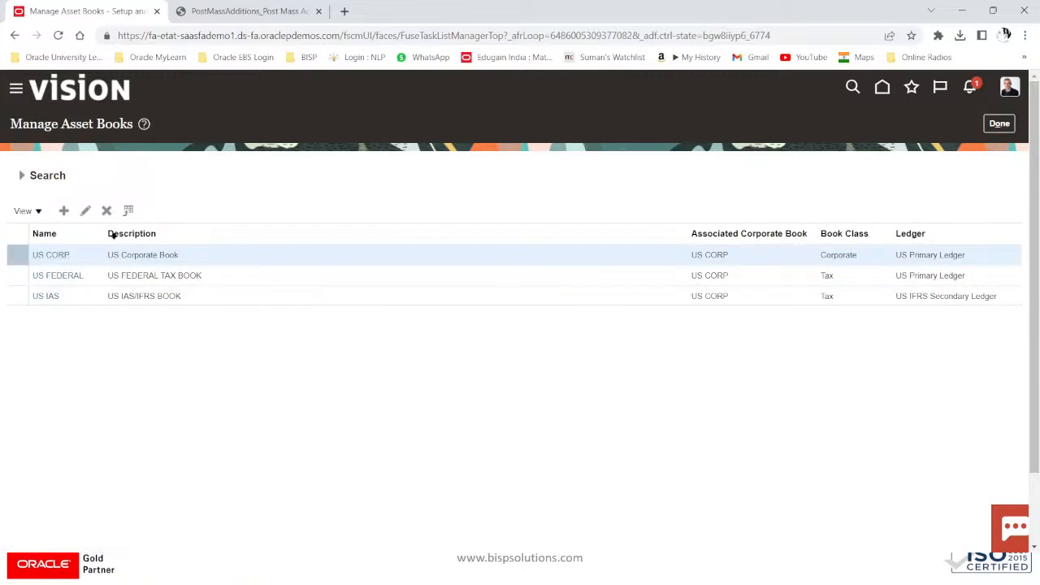
click(52, 255)
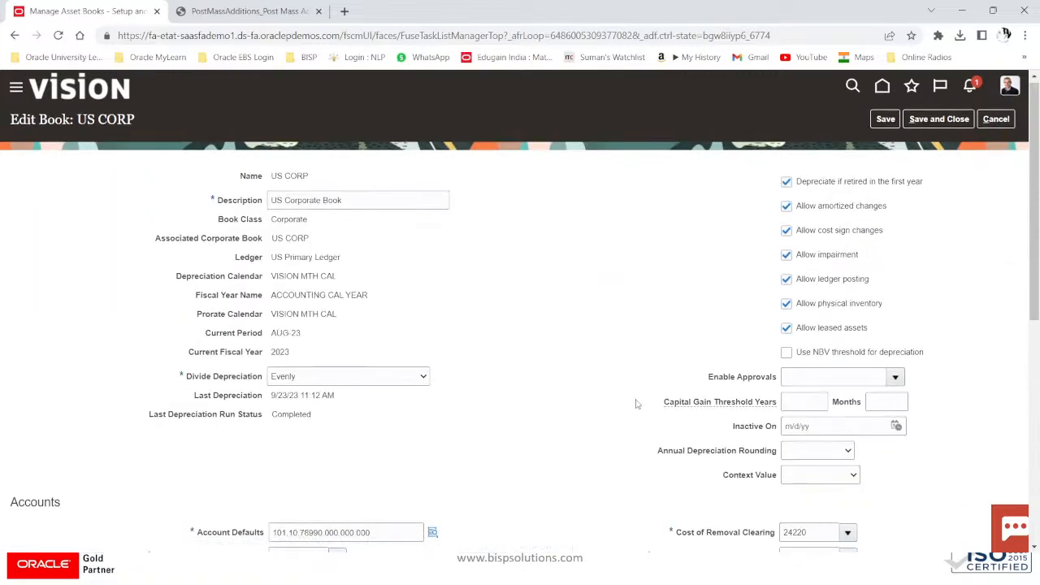
Step: Review US CORP's Revaluation Reserve Retired Gain and Loss accounts, then cancel without saving changes
scroll(637, 404, down, 6)
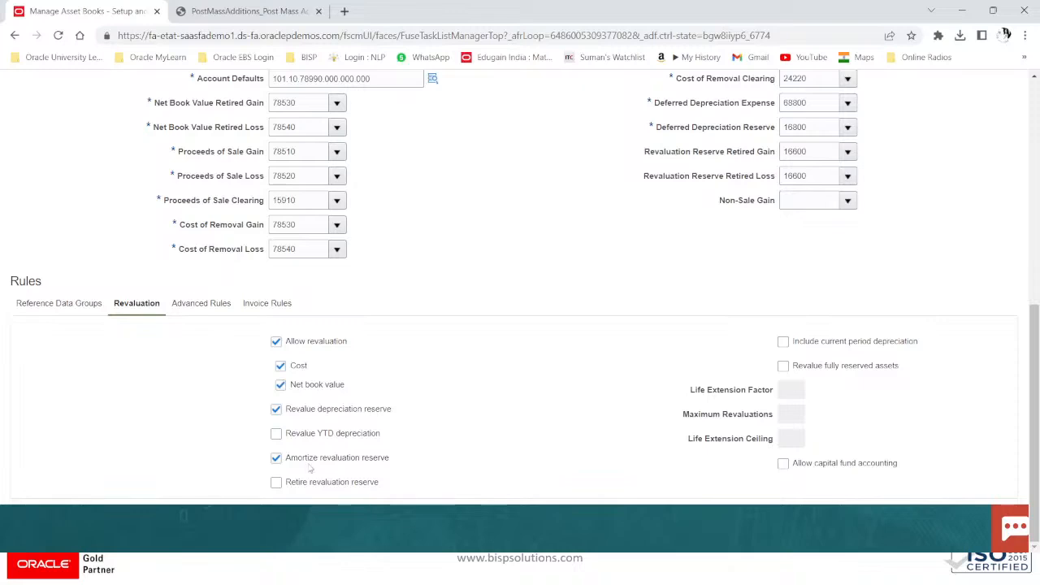
scroll(337, 431, up, 1)
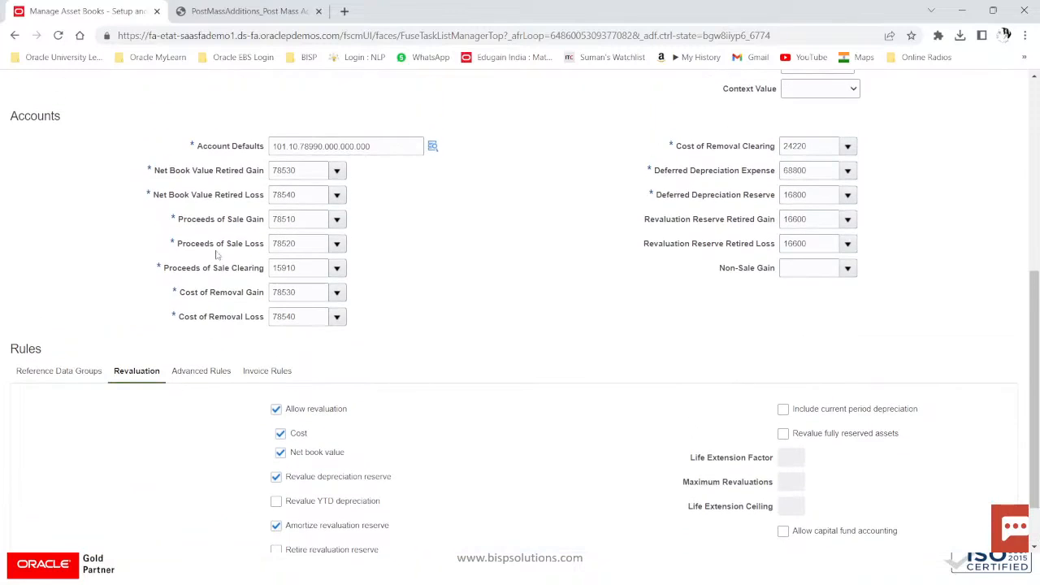
scroll(520, 313, up, 2)
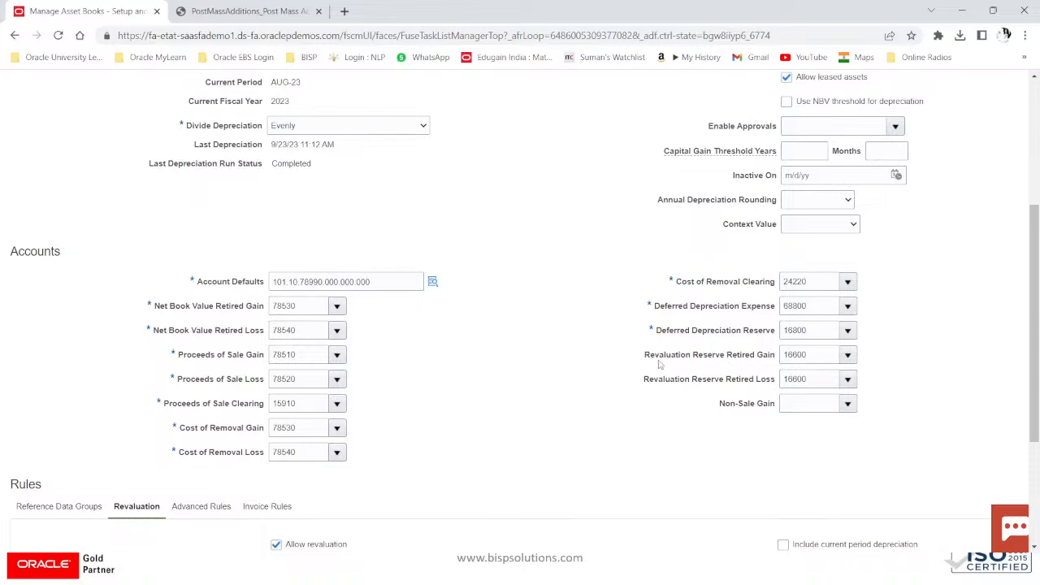
drag(650, 356, 745, 367)
drag(646, 382, 787, 374)
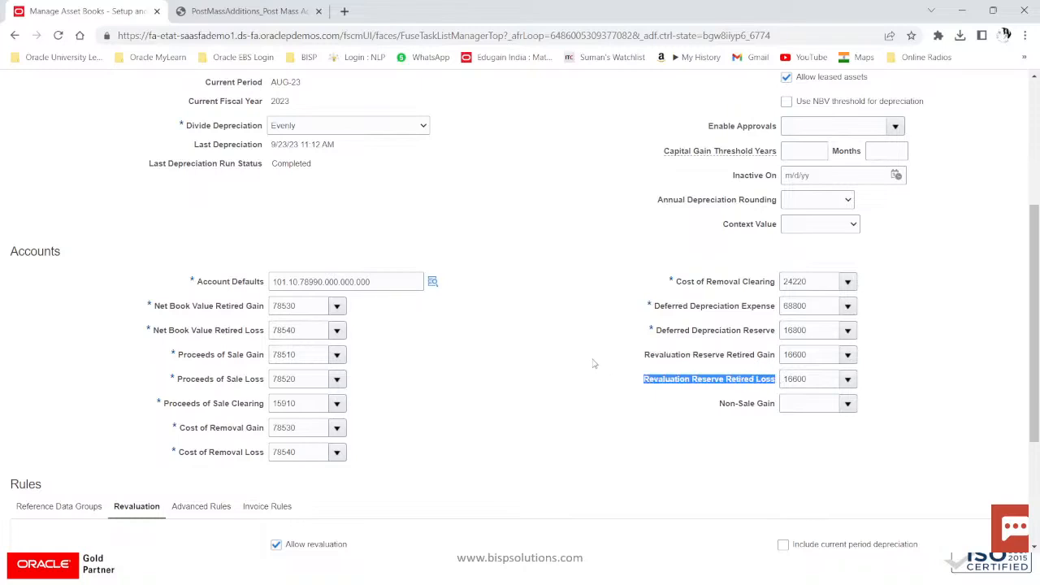
scroll(598, 364, up, 5)
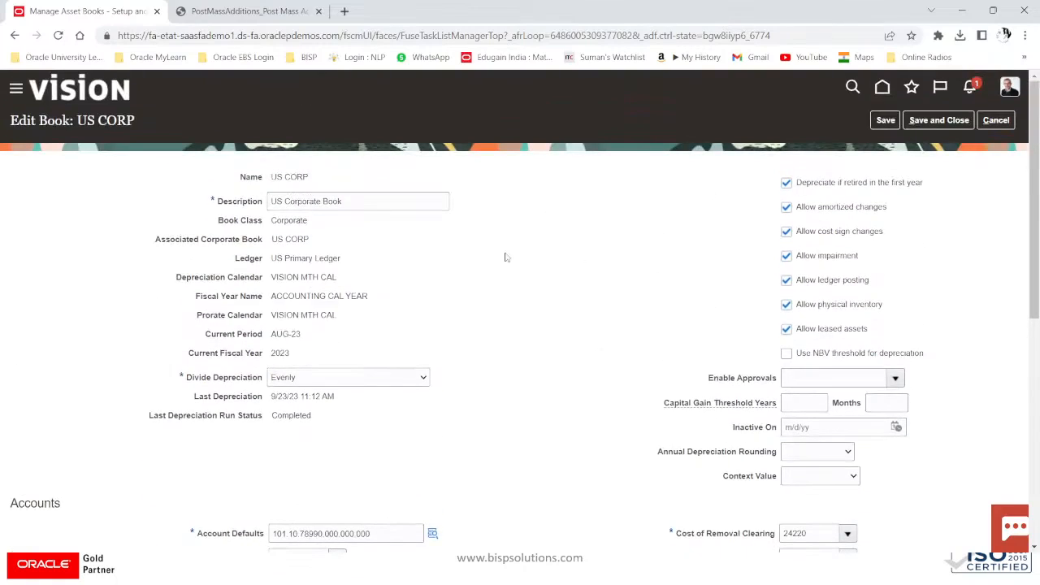
click(1000, 121)
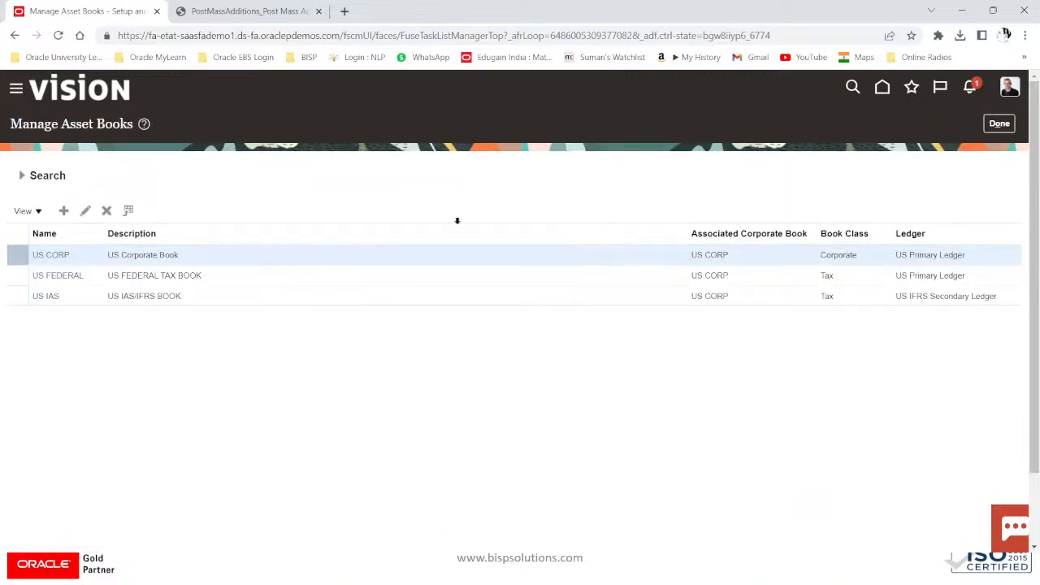
Step: Go to the Fixed Assets > Assets work area and open Revalue Assets for US CORP
click(25, 95)
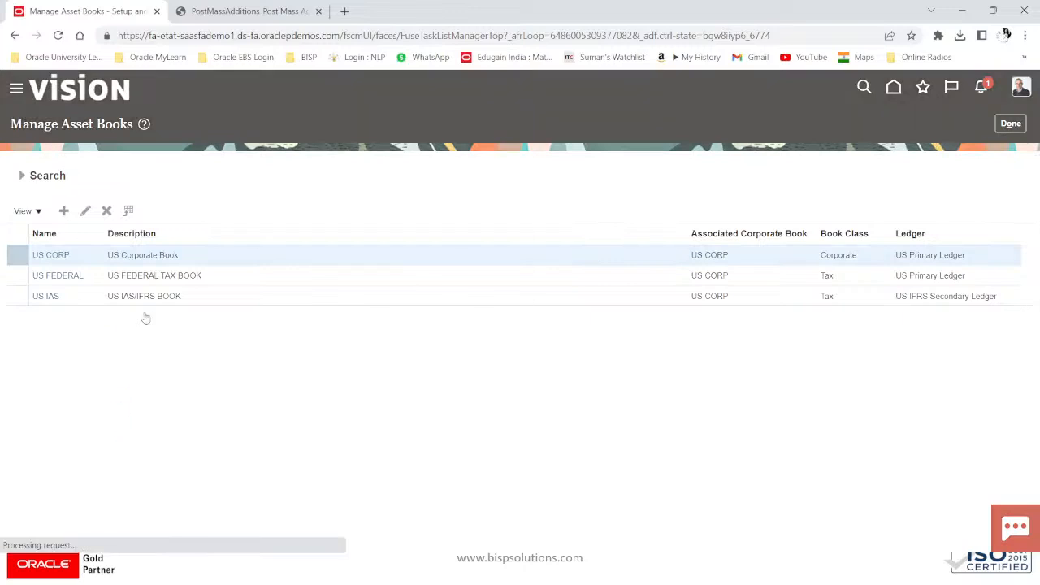
scroll(118, 357, down, 7)
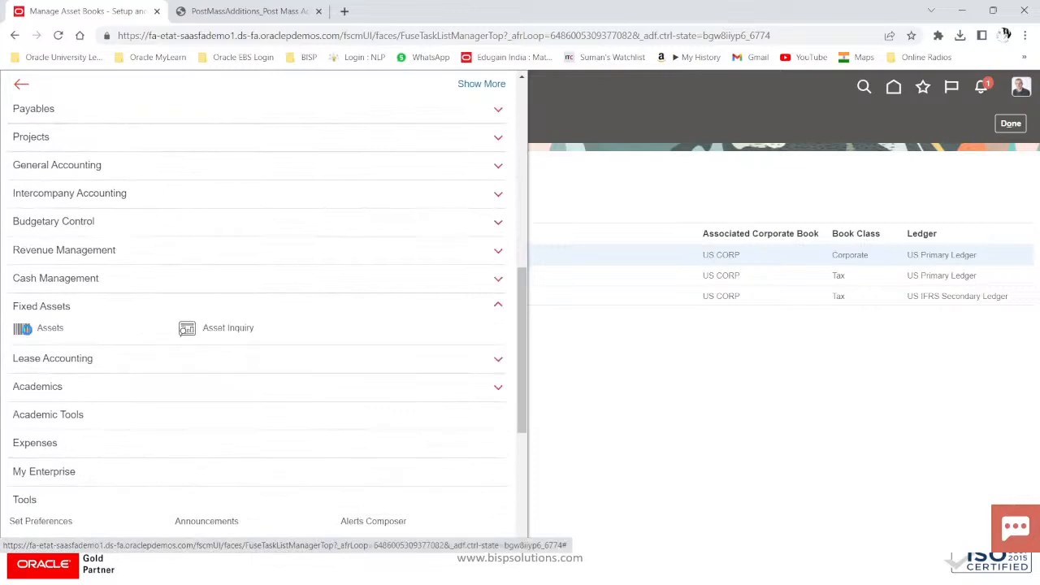
click(25, 330)
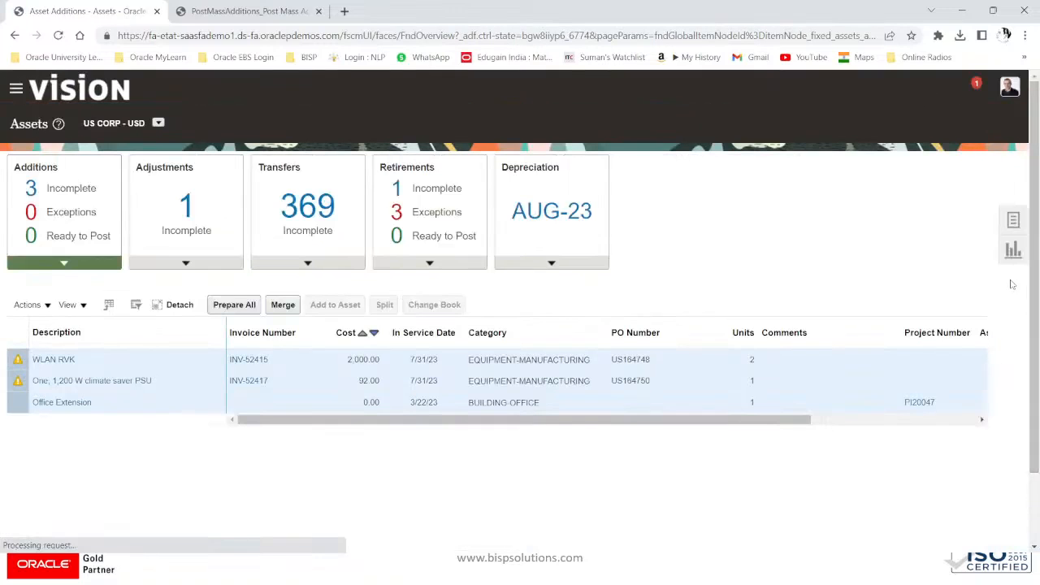
click(1013, 223)
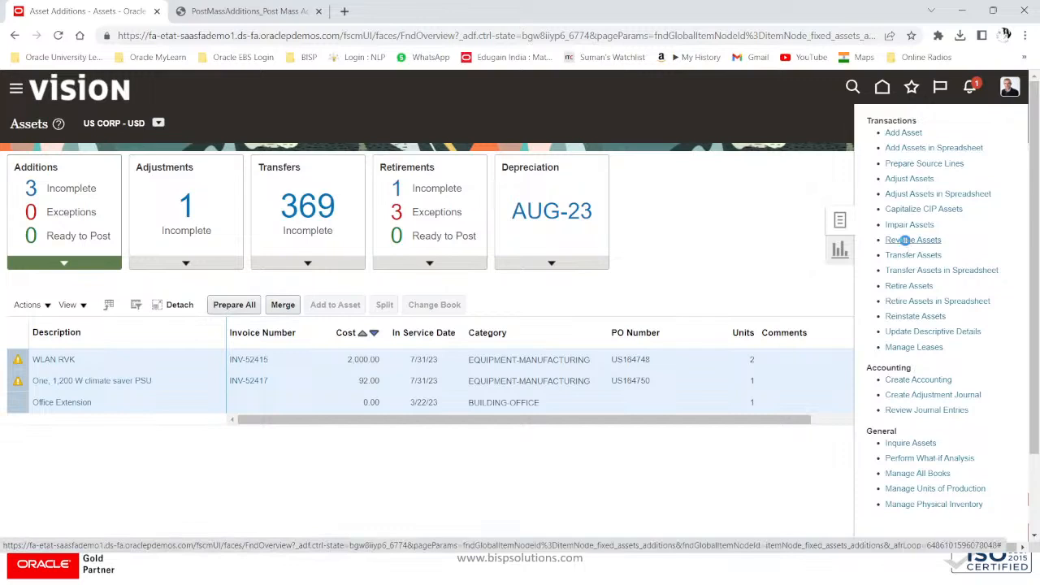
click(906, 241)
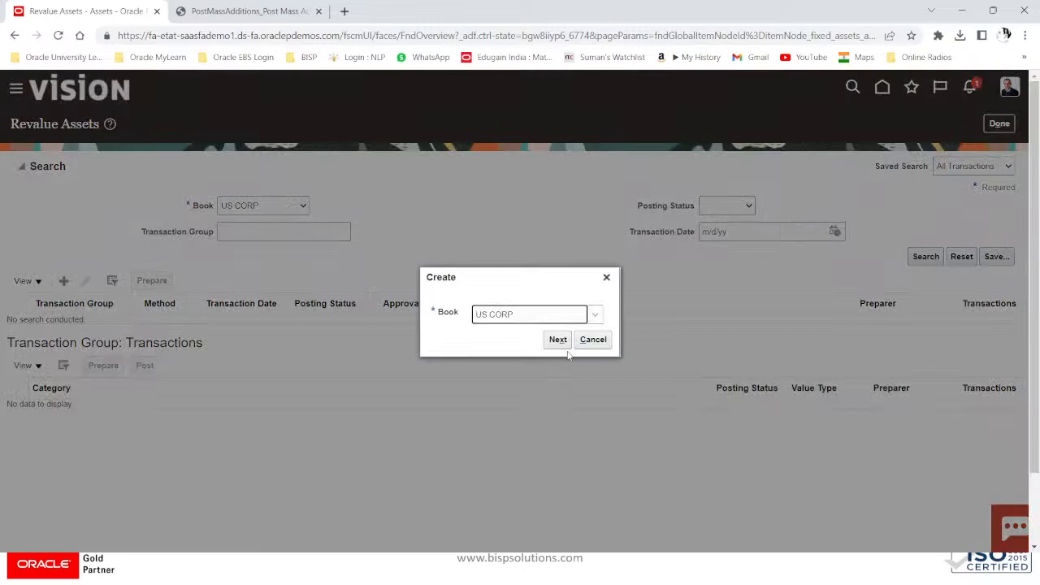
Step: Create a new revaluation with transaction group FR22 and the Cost method
click(550, 342)
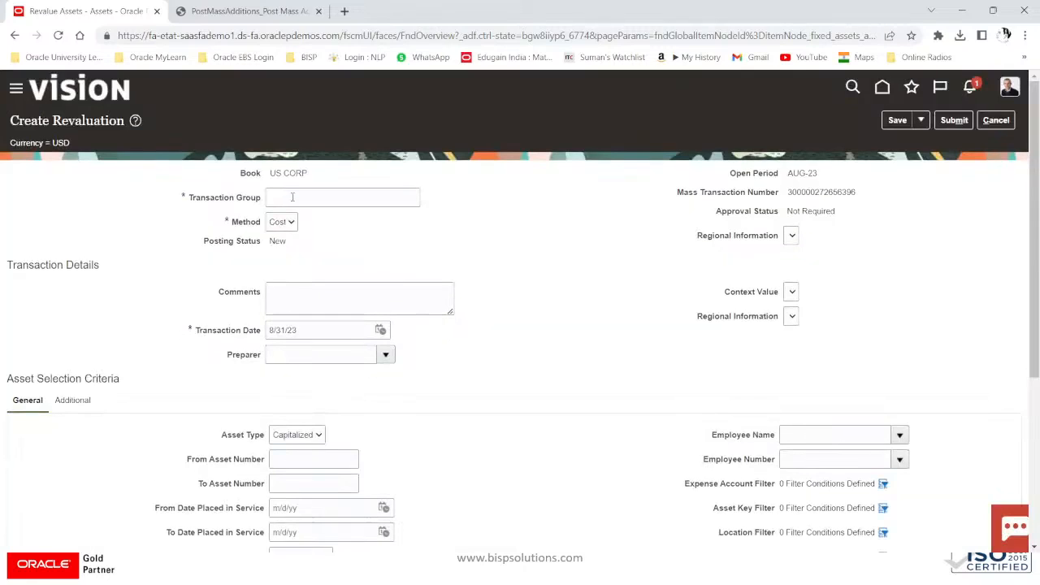
click(309, 197)
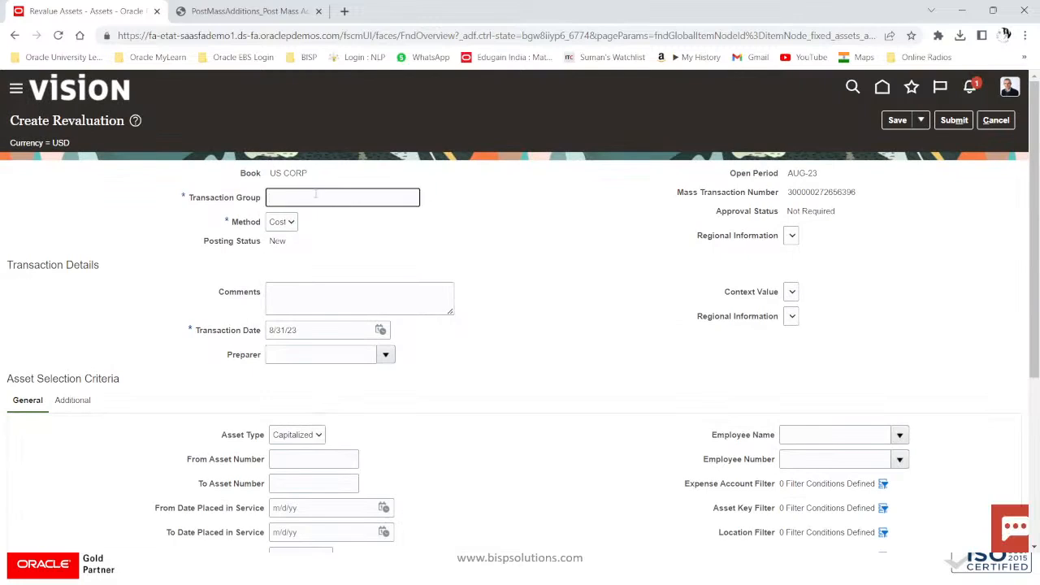
text(F)
text(R22)
drag(315, 195, 209, 197)
click(288, 223)
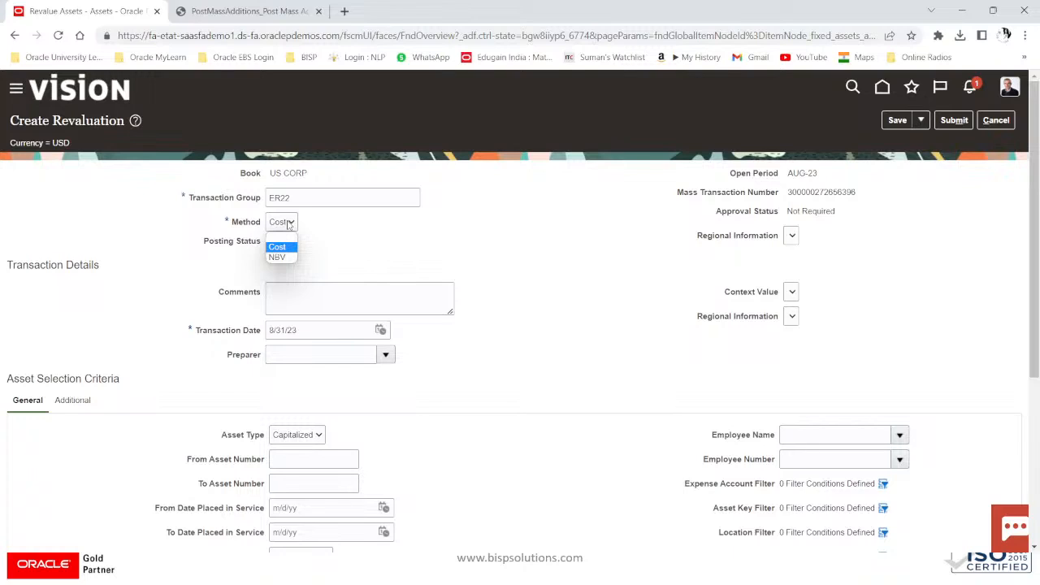
click(279, 247)
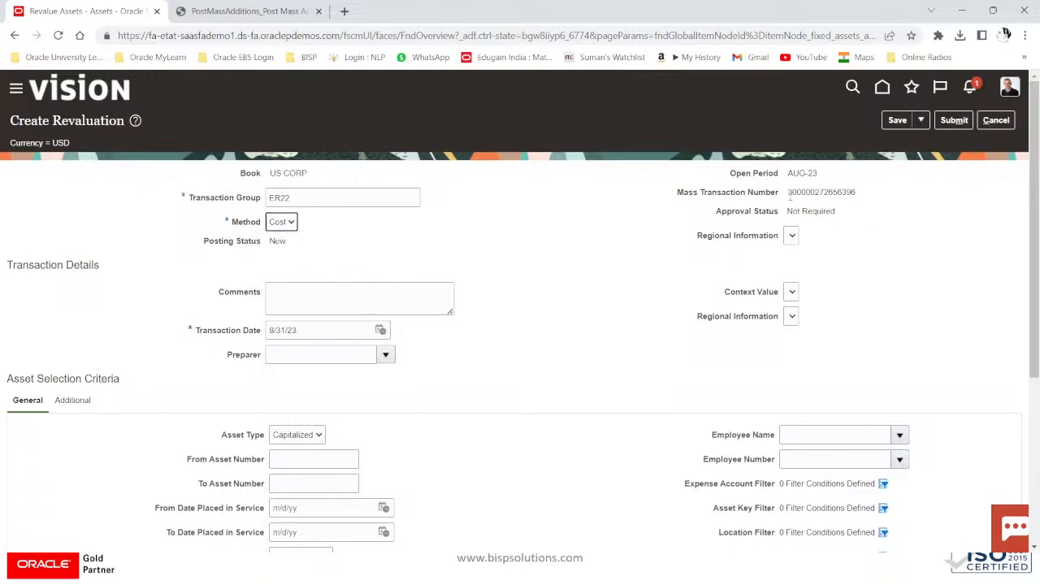
Step: Note the mass transaction number and open period AUG-23, and enter the comment REVALUE OF SERVER
drag(785, 192, 869, 200)
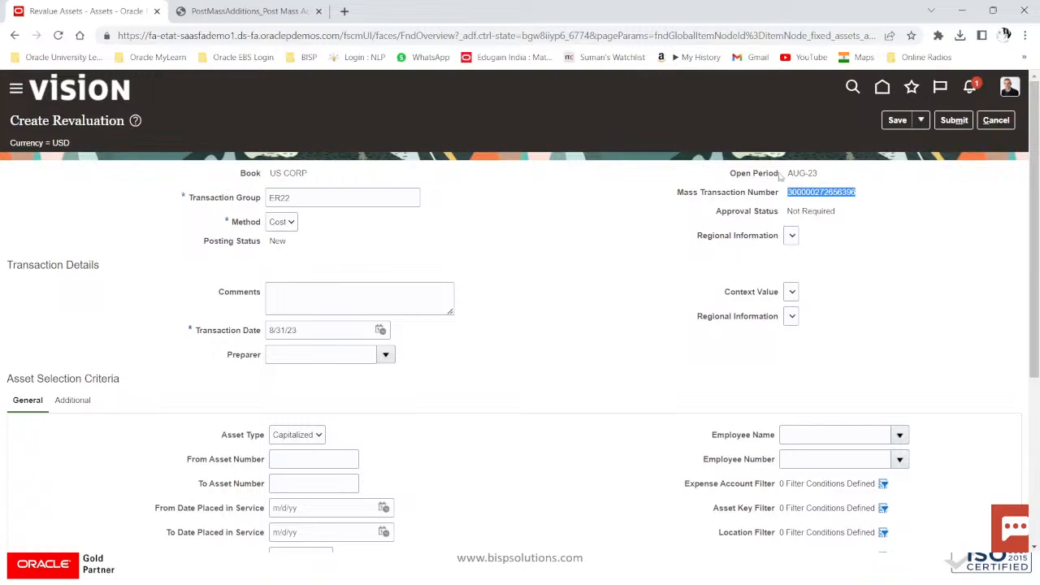
drag(783, 175, 845, 182)
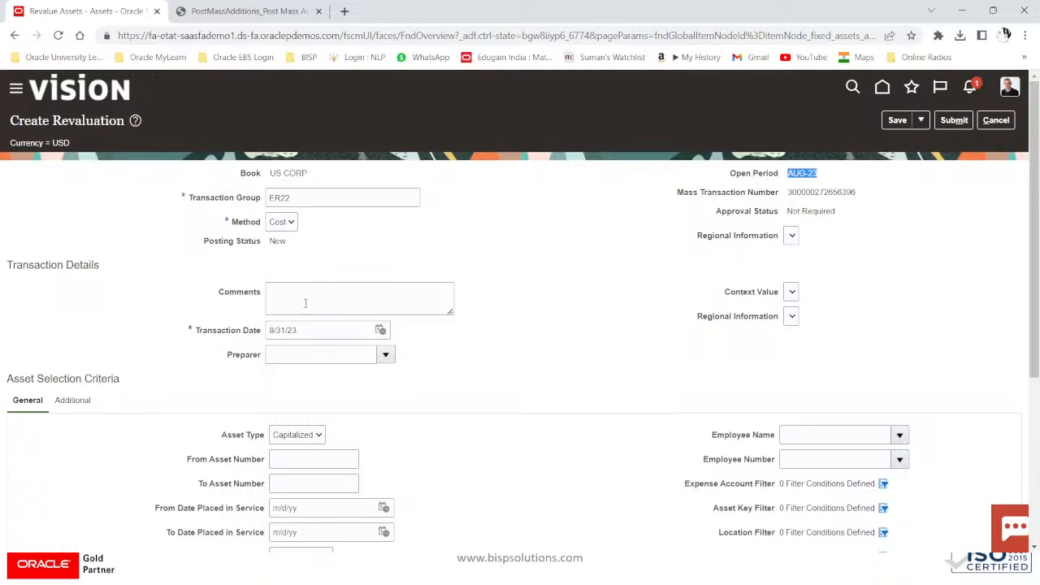
click(310, 299)
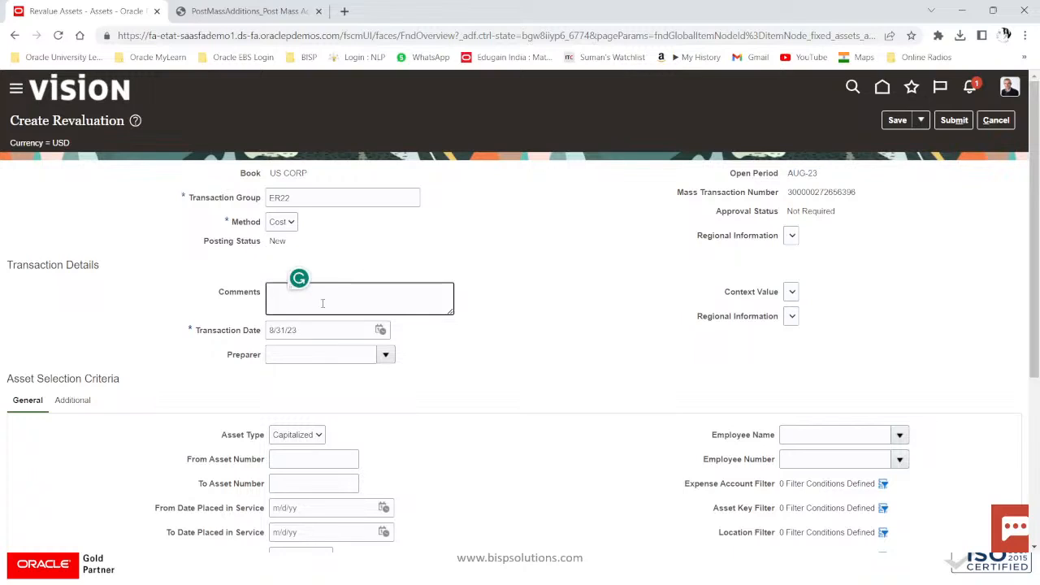
text(REVAL)
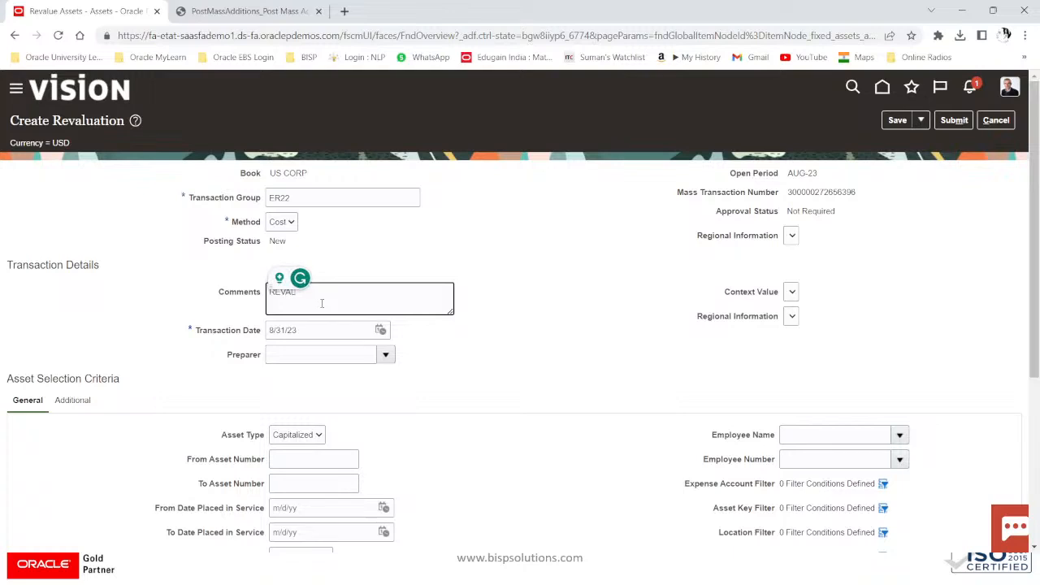
text(UE OF)
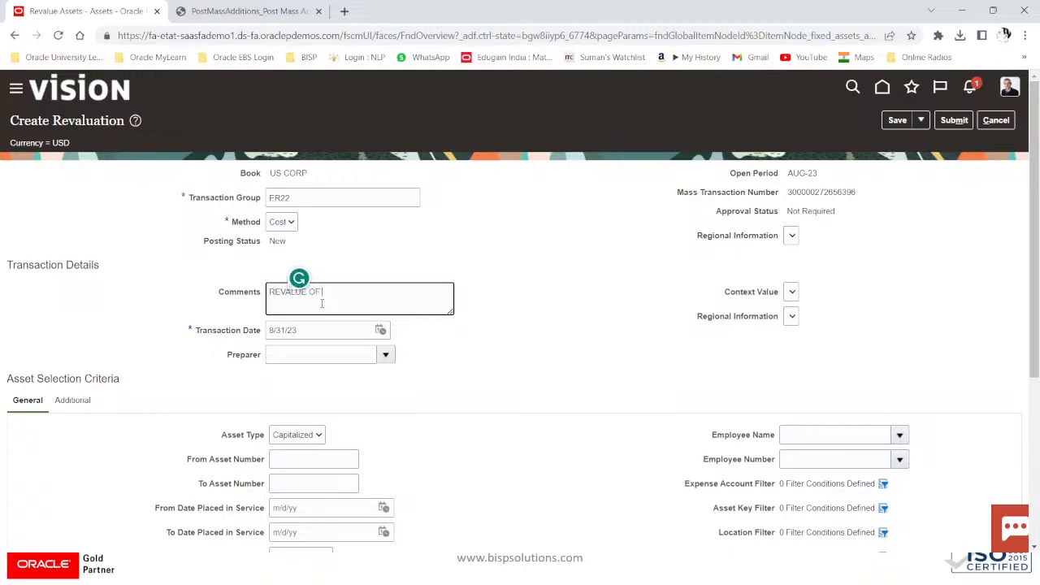
text( ASSET)
text(V)
click(317, 354)
click(385, 354)
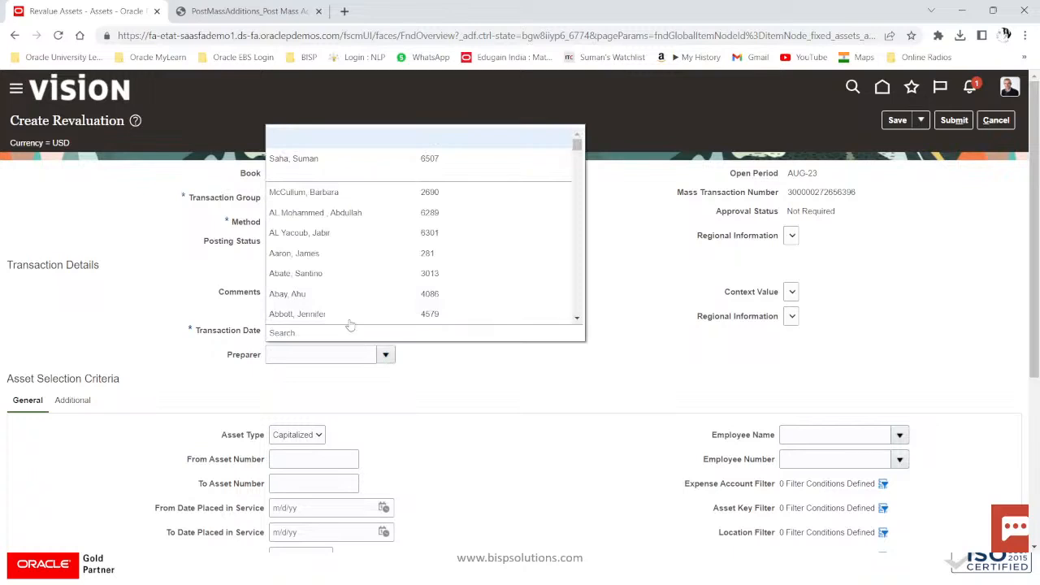
Step: Choose the preparer and set both From and To Asset Number to 112720
click(299, 160)
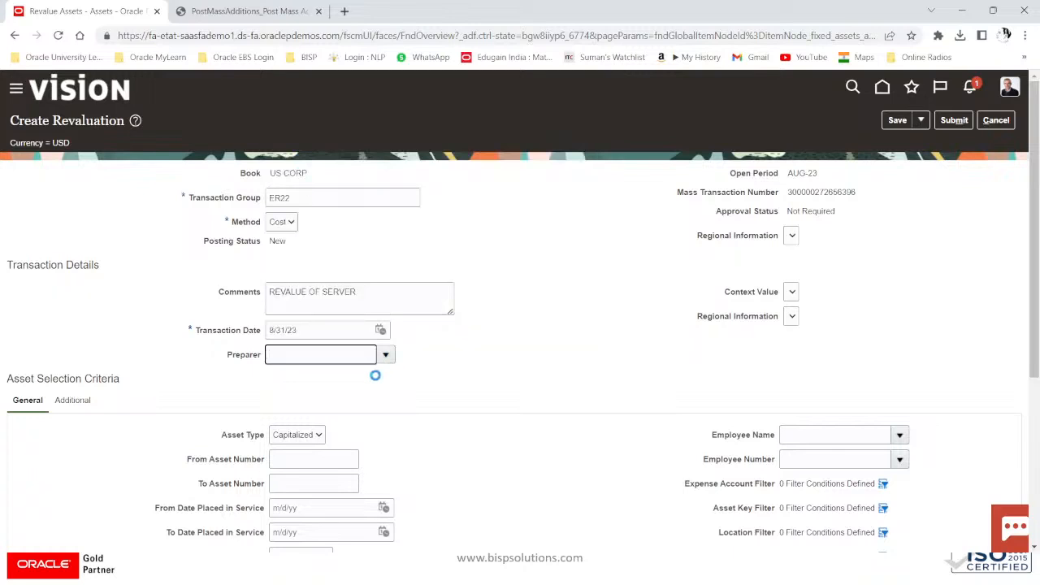
scroll(376, 371, down, 2)
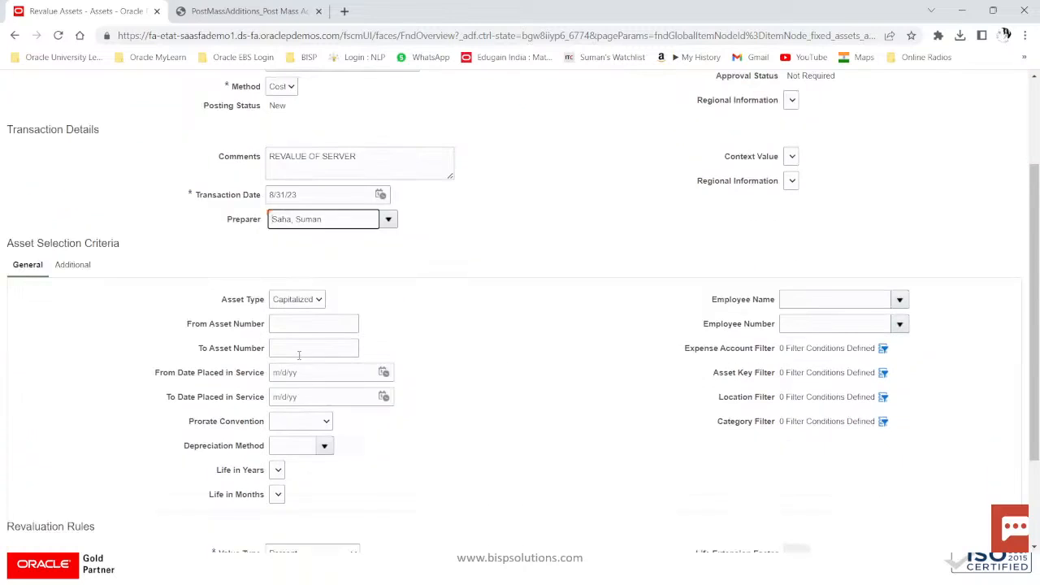
click(289, 324)
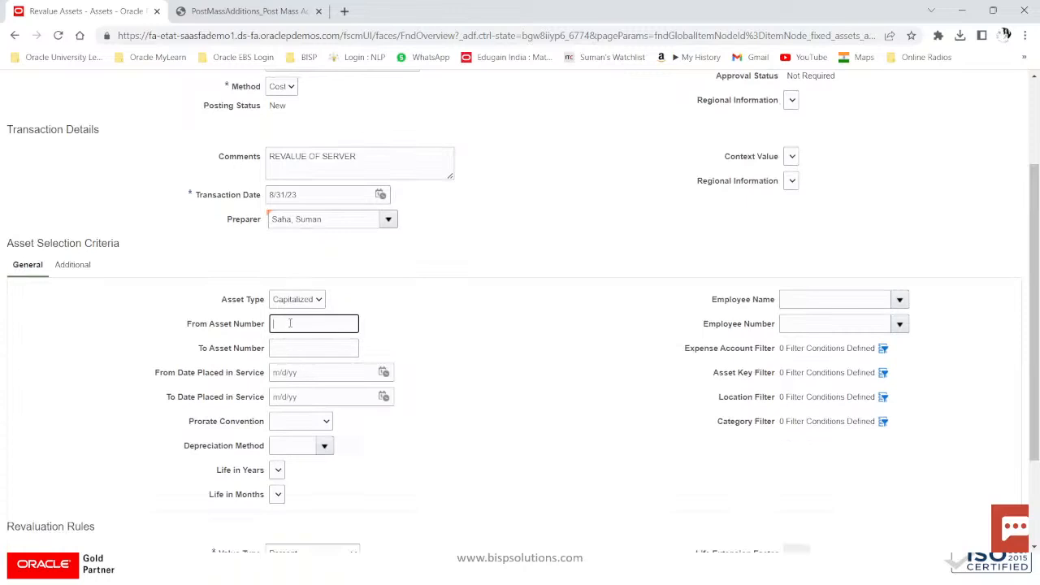
click(232, 11)
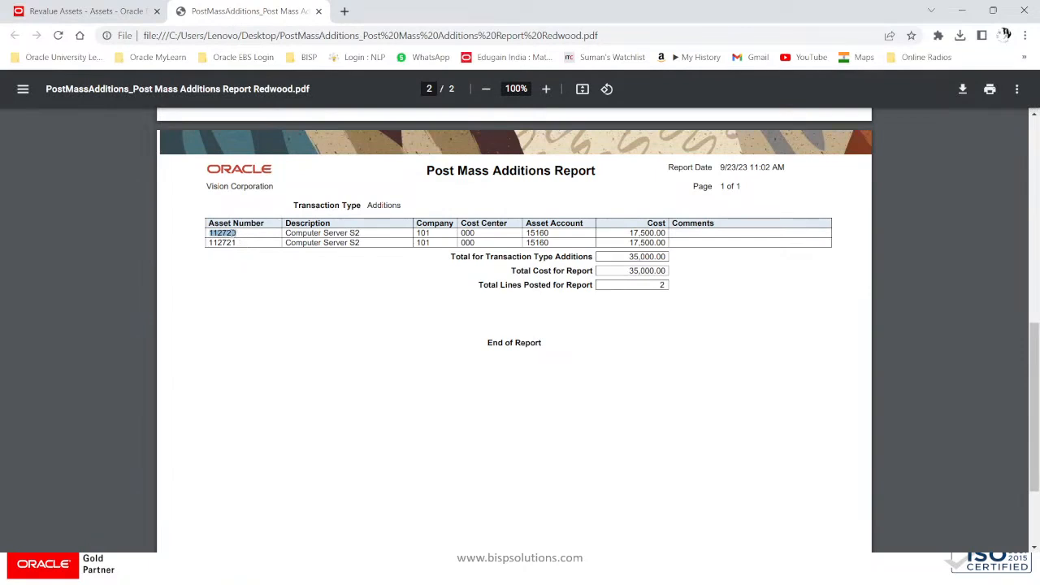
click(114, 13)
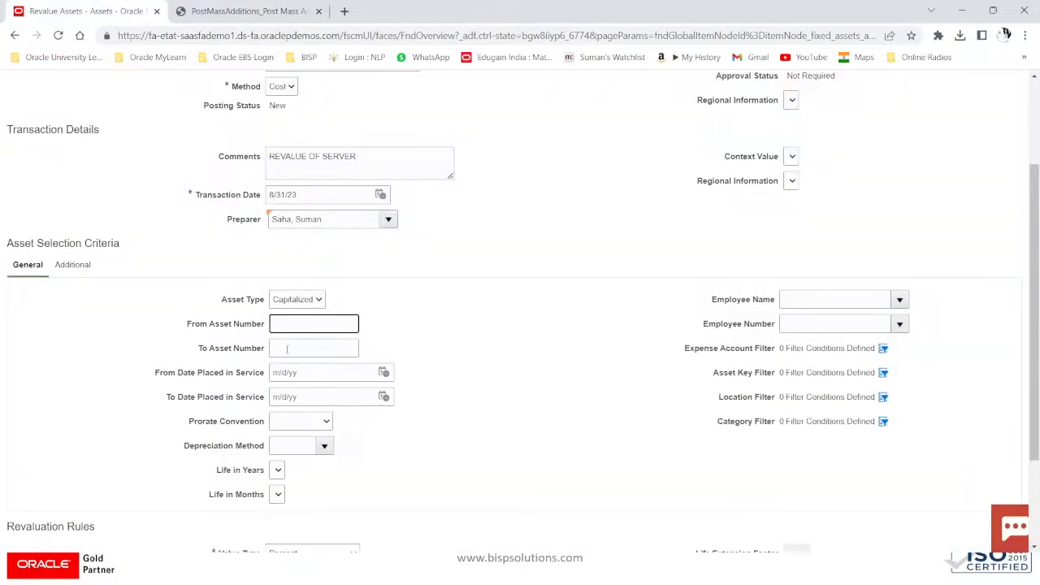
text(112720)
key(Tab)
text(112720)
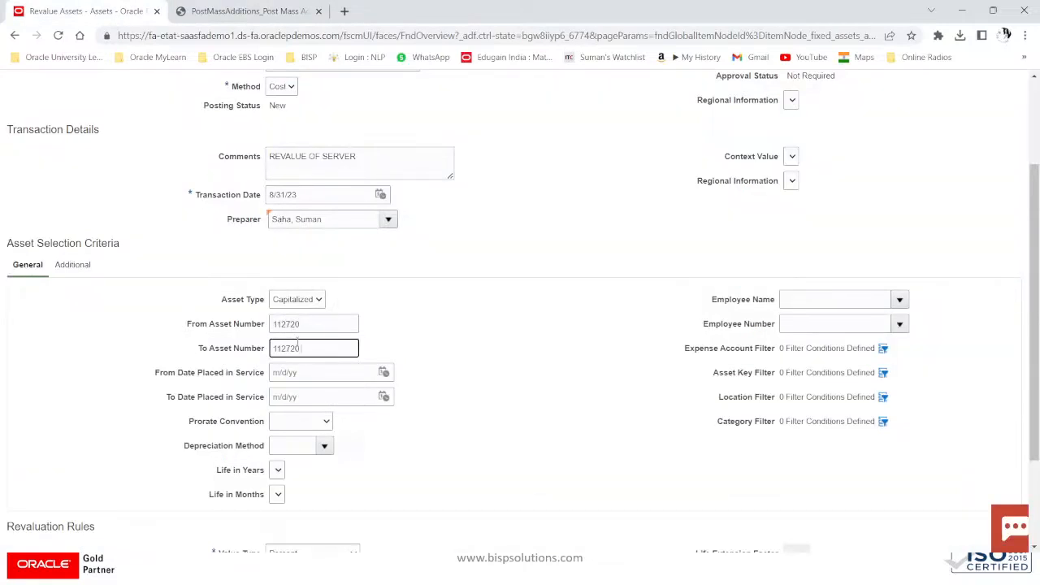
click(318, 325)
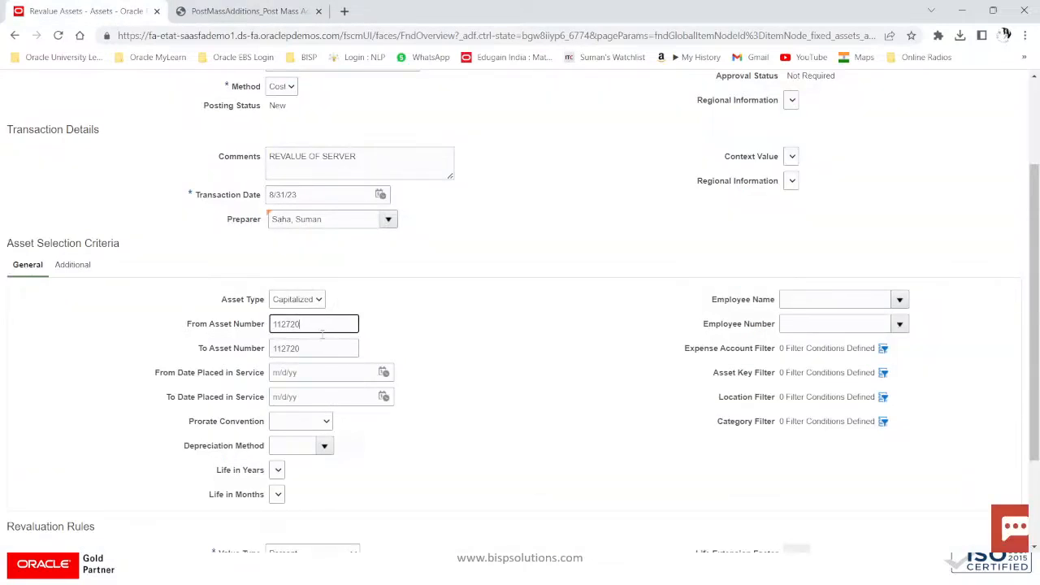
click(319, 344)
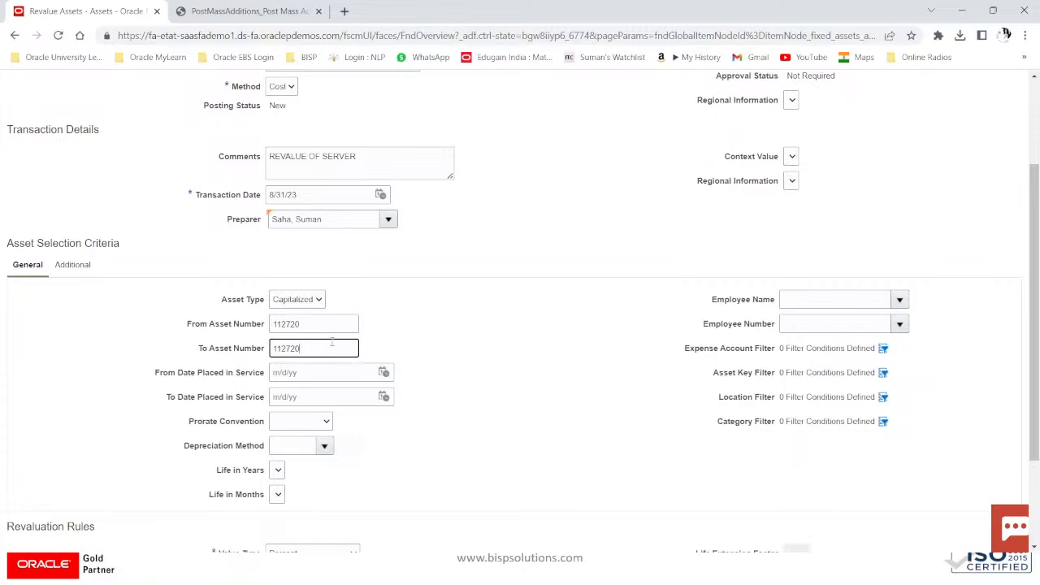
scroll(756, 492, down, 3)
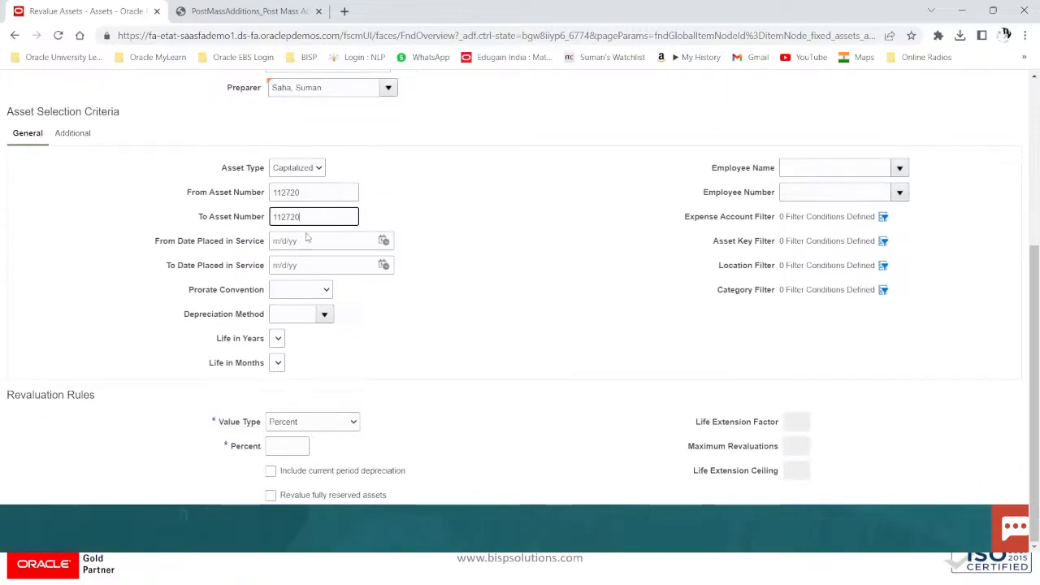
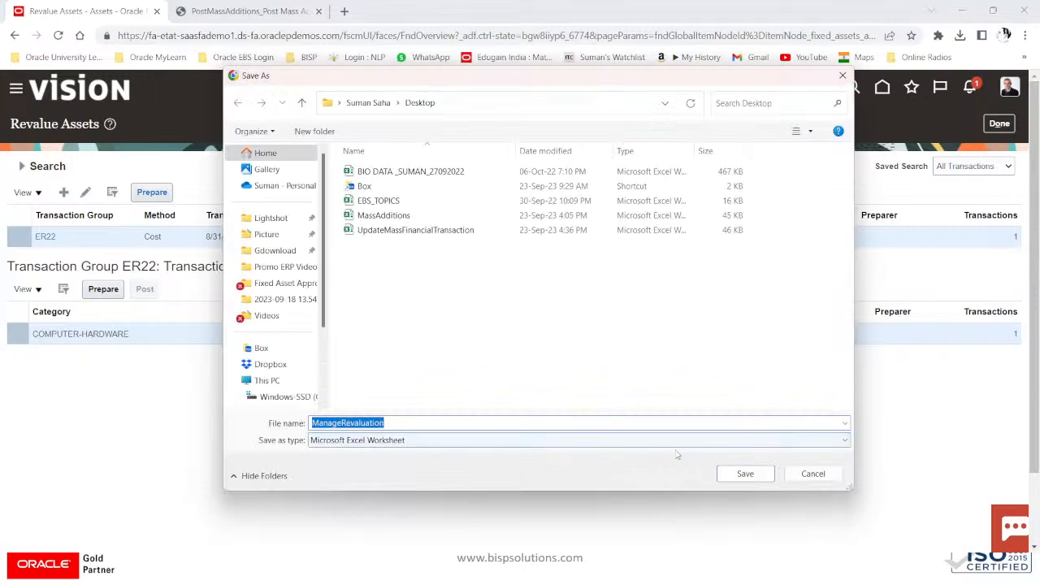
Step: Save the ManageRevaluation.xlsx download and open it in Excel from Chrome's recent downloads
click(745, 474)
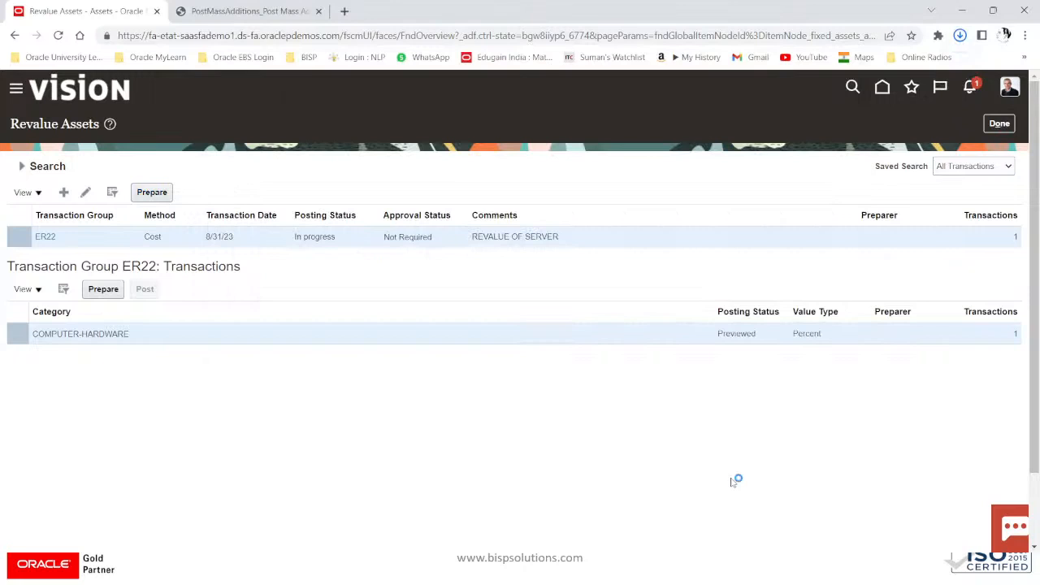
click(959, 35)
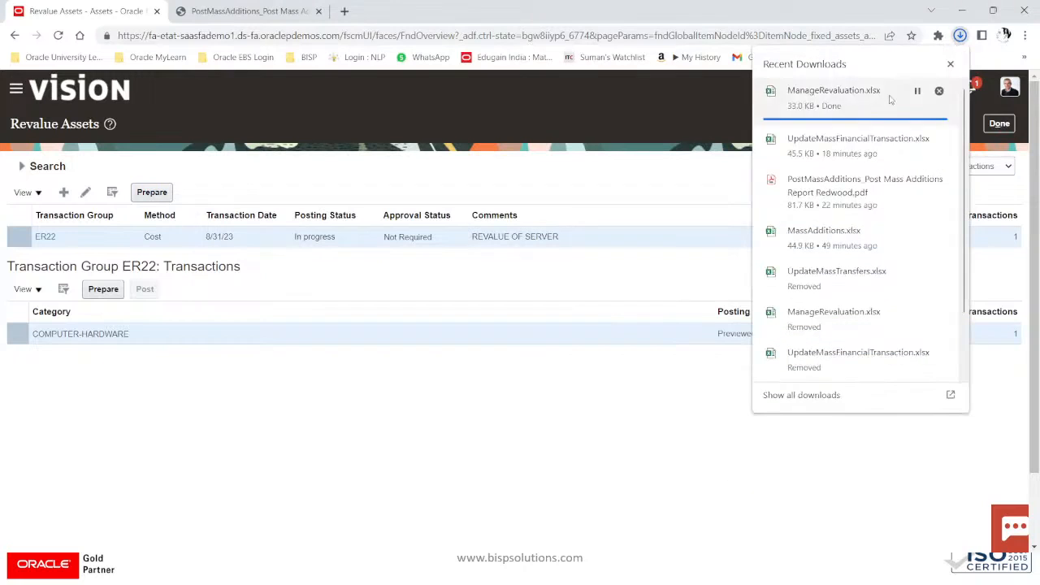
mouse_move(850, 114)
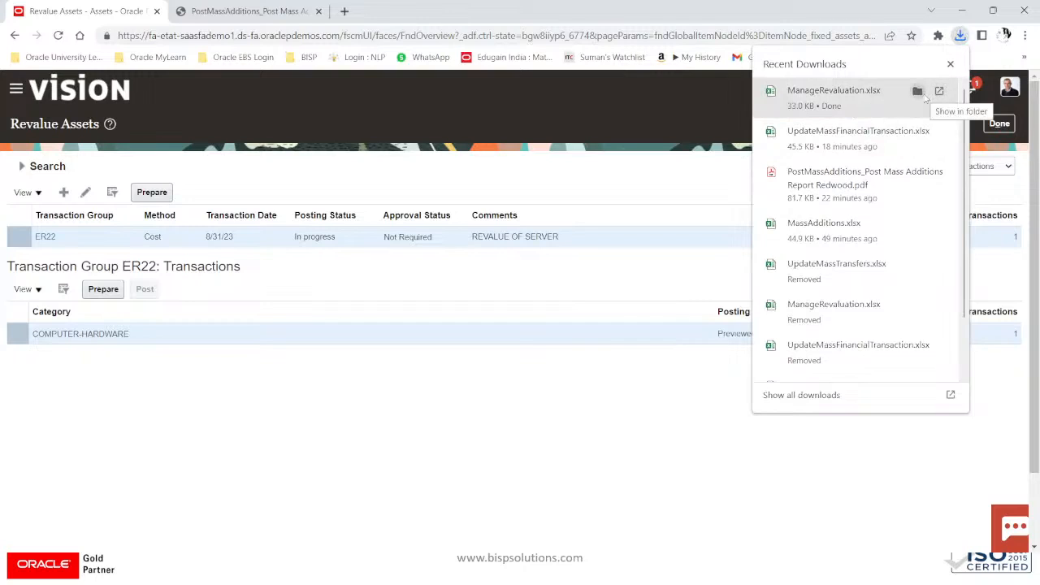
click(922, 98)
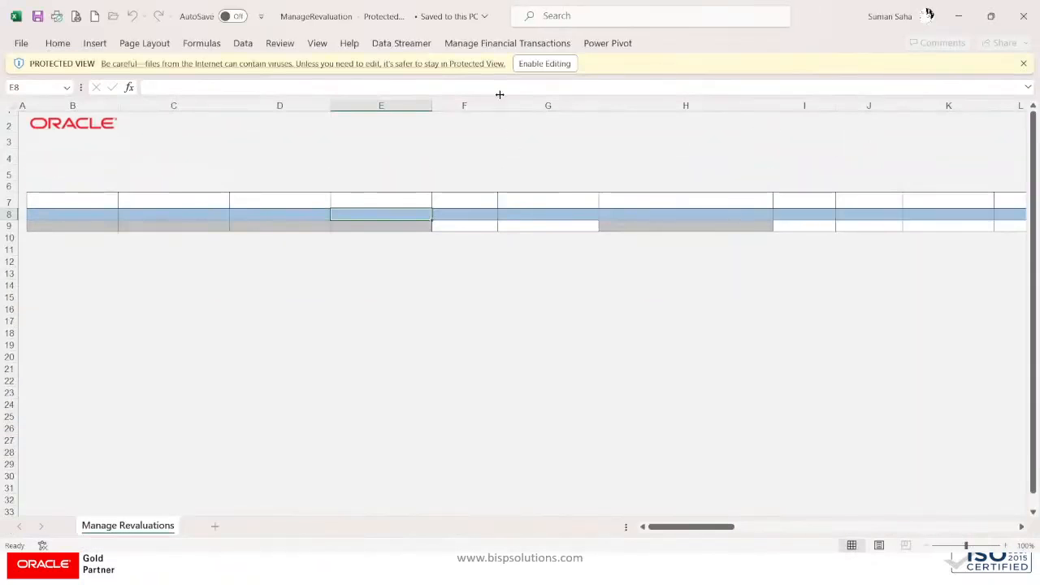
Step: Enable editing and connect to Oracle, loading ER22's US CORP row for asset 112720, Computer Server S2
click(531, 63)
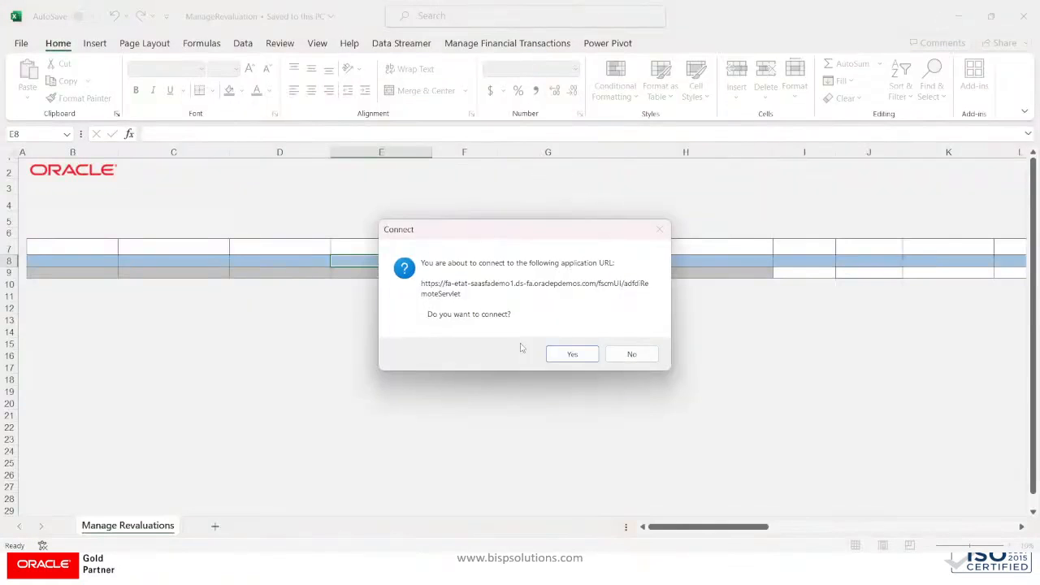
click(565, 355)
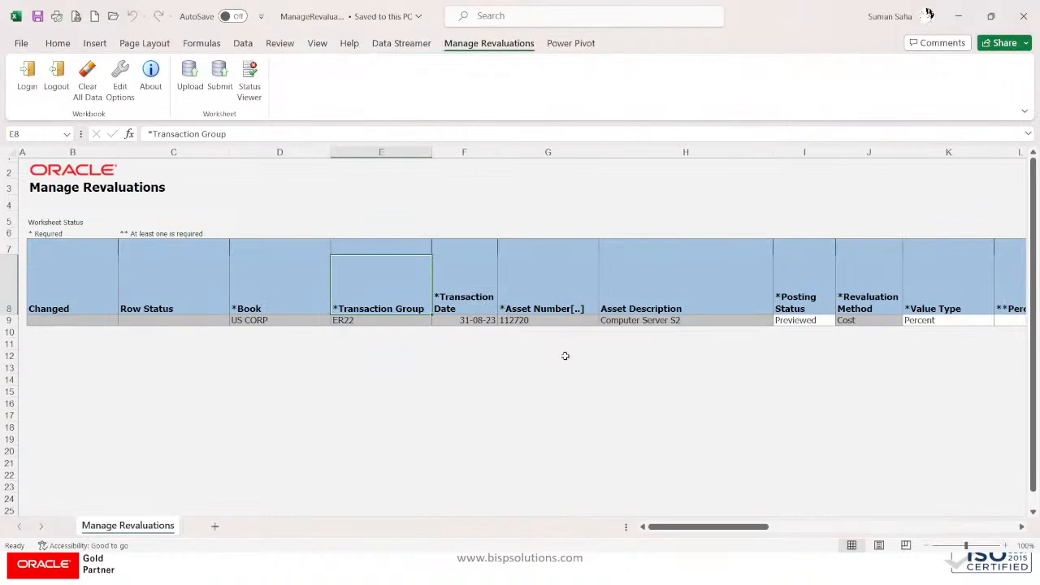
click(746, 318)
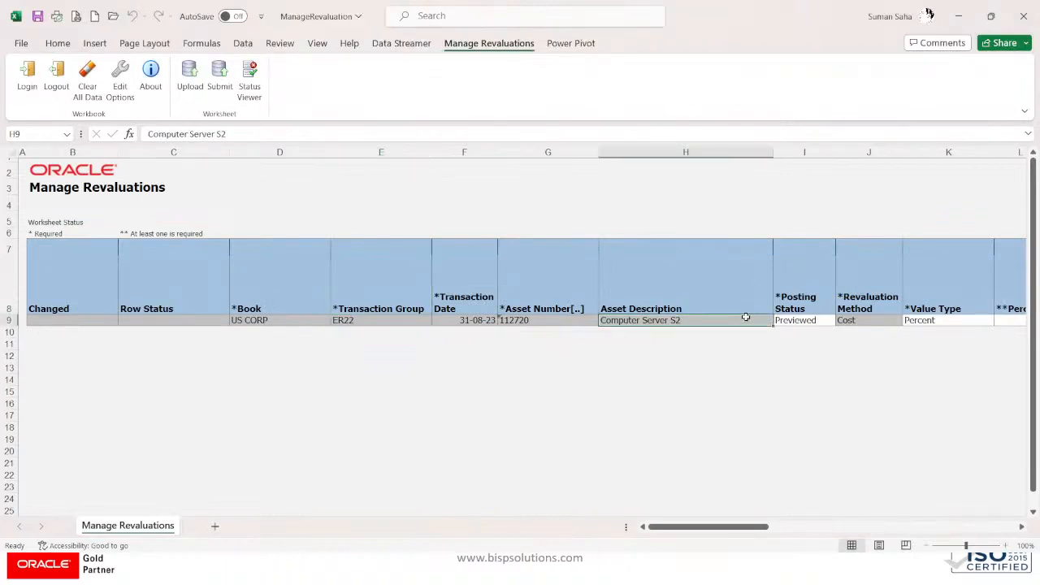
Step: Step across row 9 to check the 2.00 percent revaluation, amount and cost ceiling fields
key(Right)
key(Right)
key(Right)
key(Right)
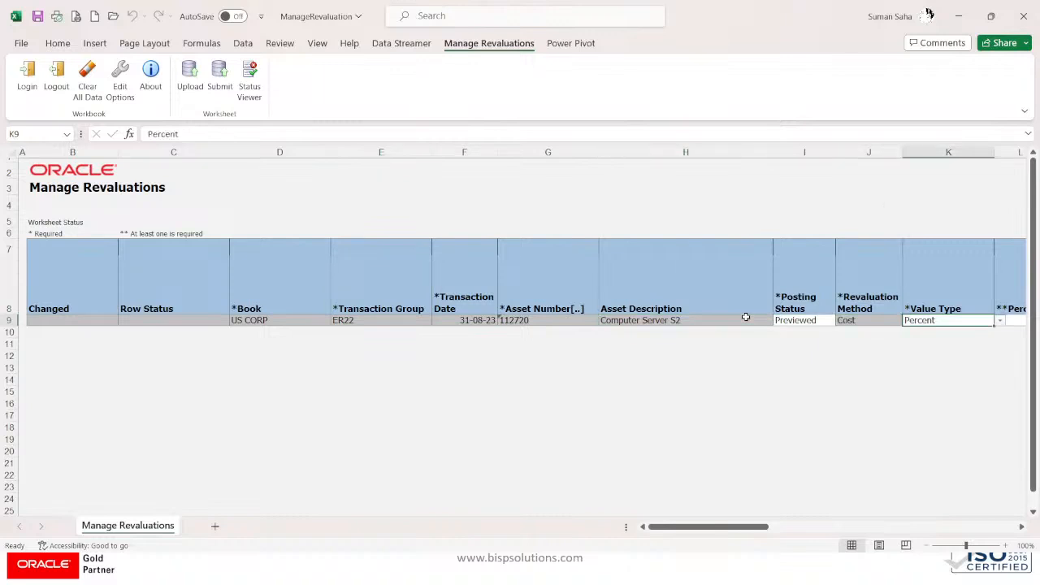
key(Right)
key(Right)
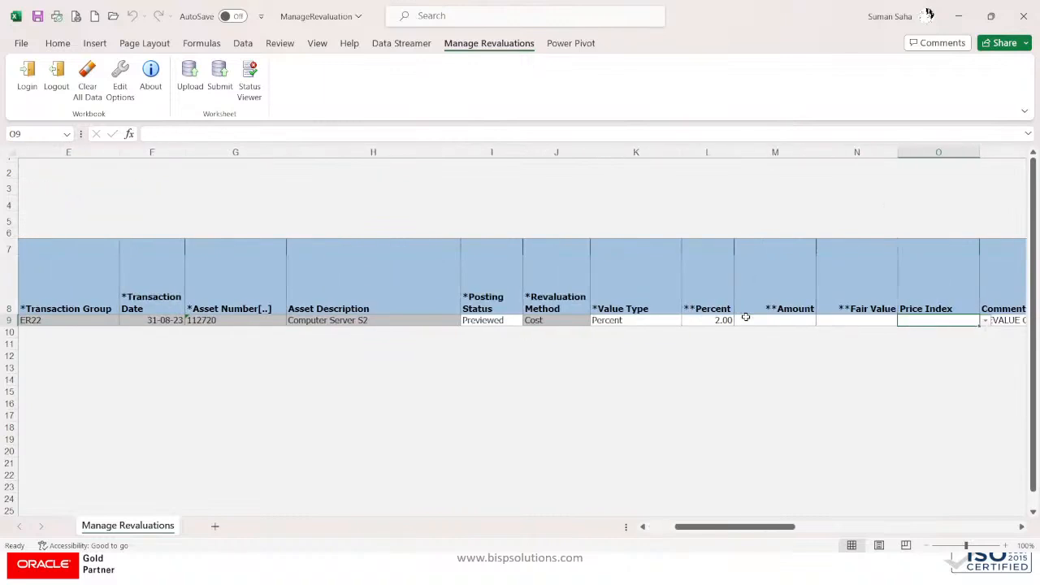
key(Left)
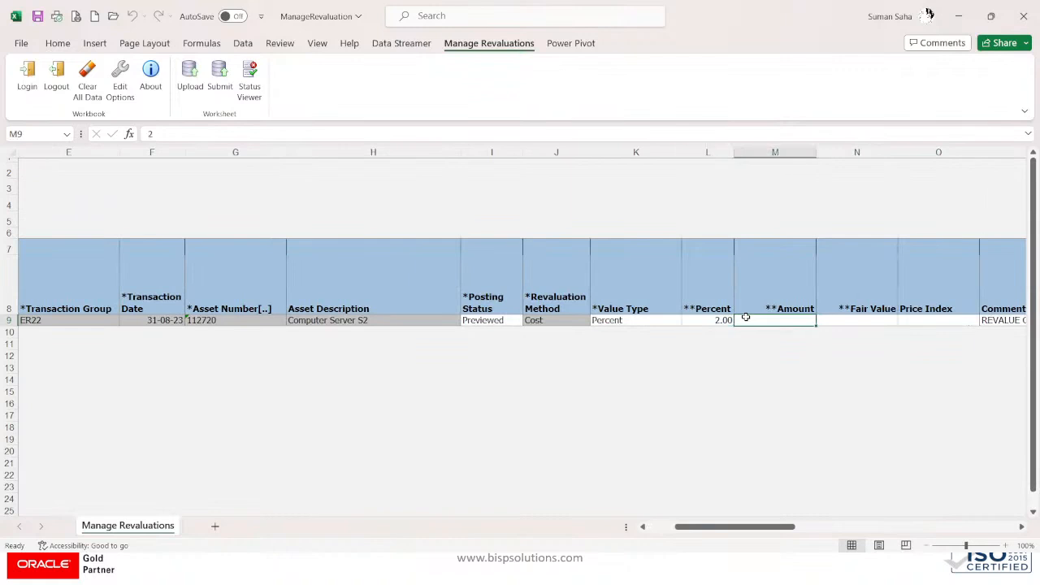
key(Right)
key(Right)
key(Right)
key(Right)
key(Right)
key(Right)
key(Right)
key(Right)
key(Right)
key(Right)
key(Right)
key(Right)
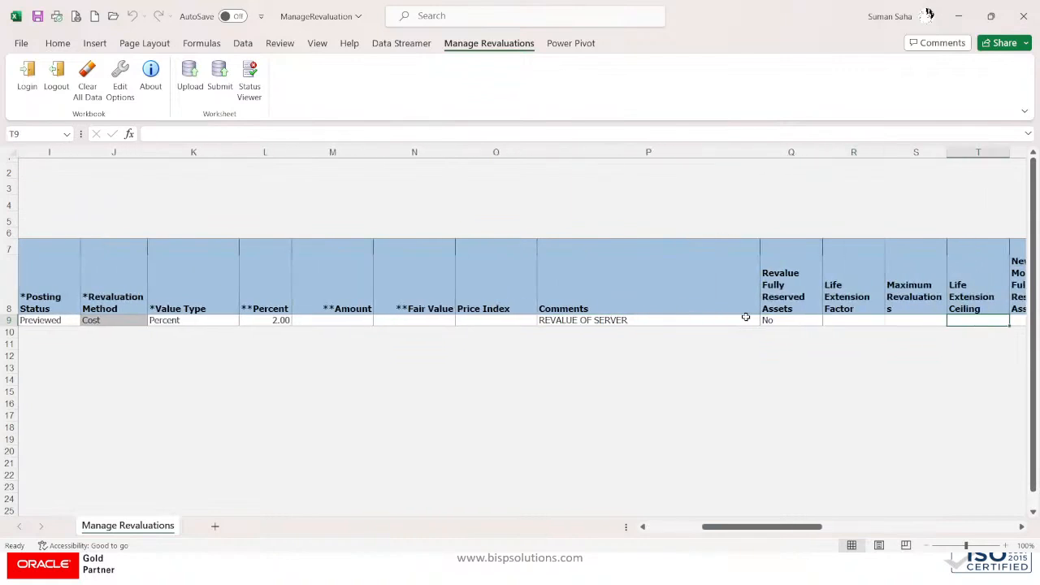
key(Left)
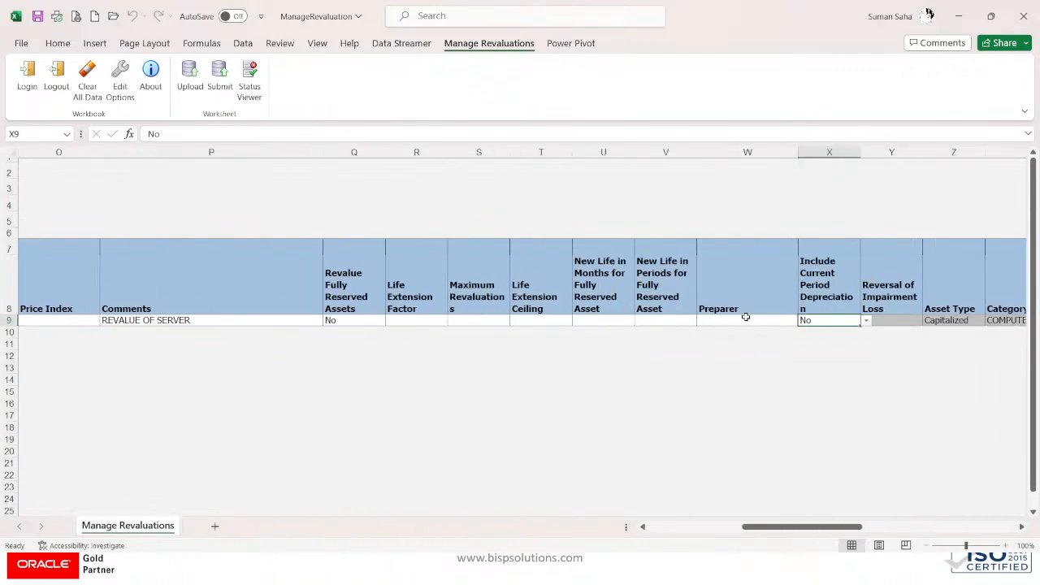
key(Left)
key(Right)
key(Right)
key(Right)
key(Right)
key(Right)
key(Right)
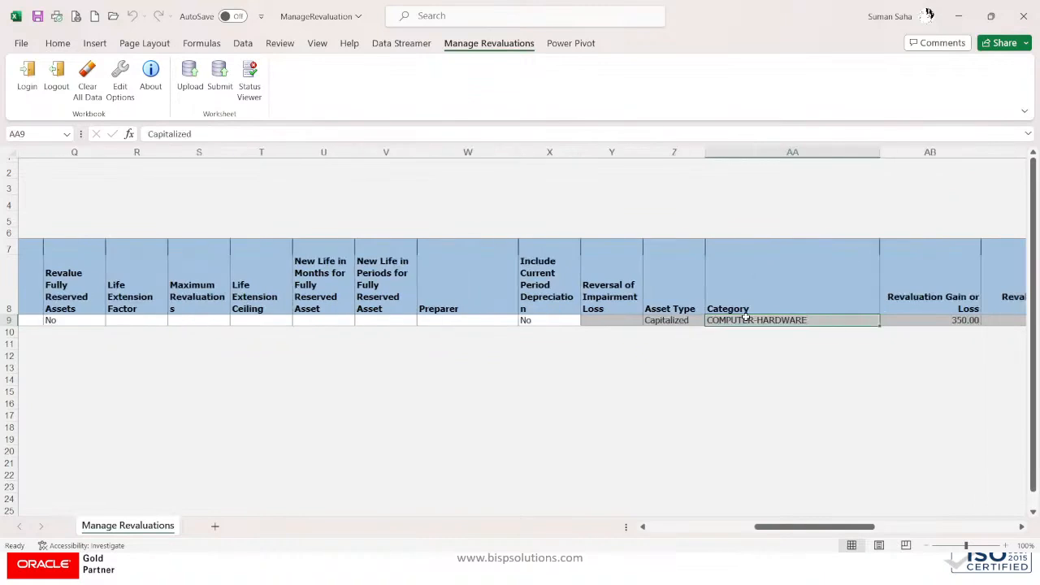
key(Right)
key(Right)
key(Right)
key(Right)
key(Left)
key(Left)
key(Left)
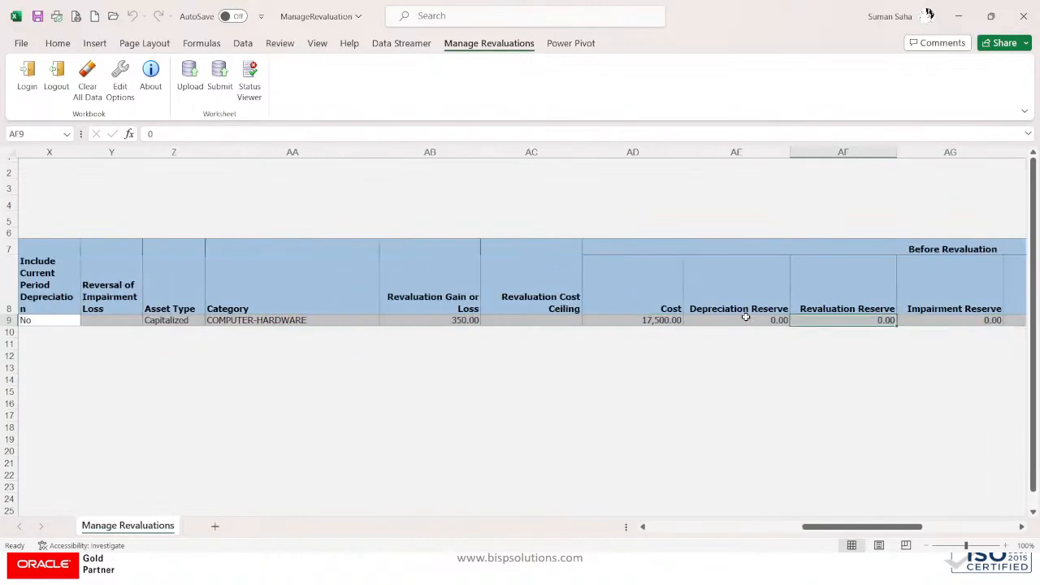
key(Left)
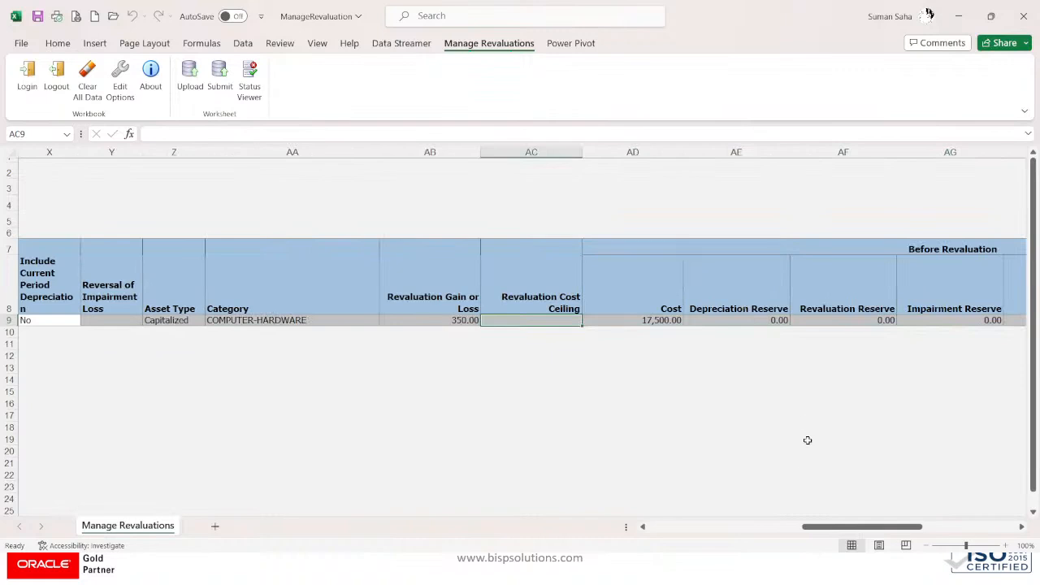
Step: Verify the 350.00 gain and 17,850.00 new cost, then submit the ER22 row to Oracle
drag(862, 528, 932, 526)
click(522, 321)
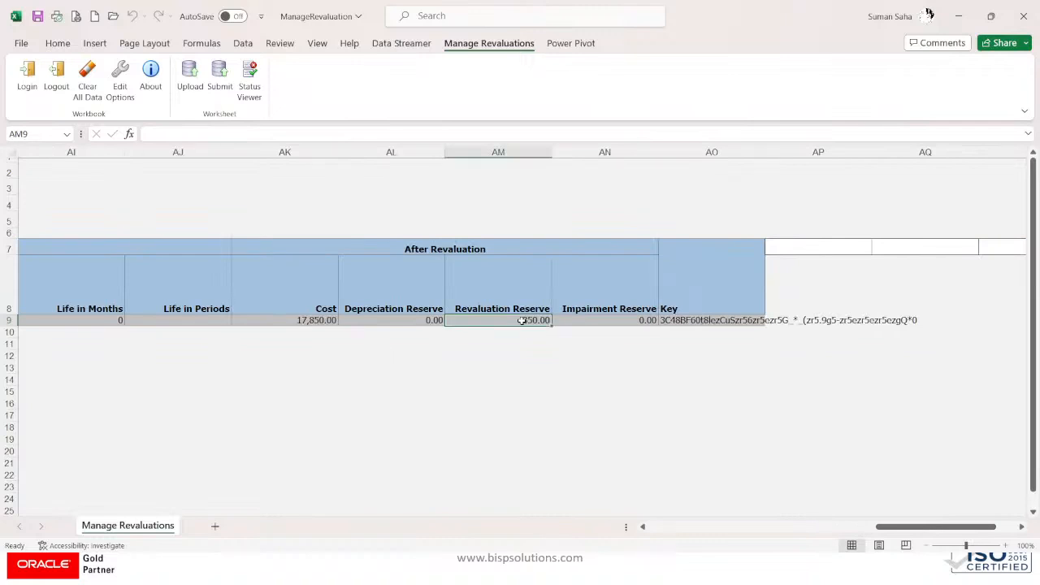
drag(971, 529, 744, 528)
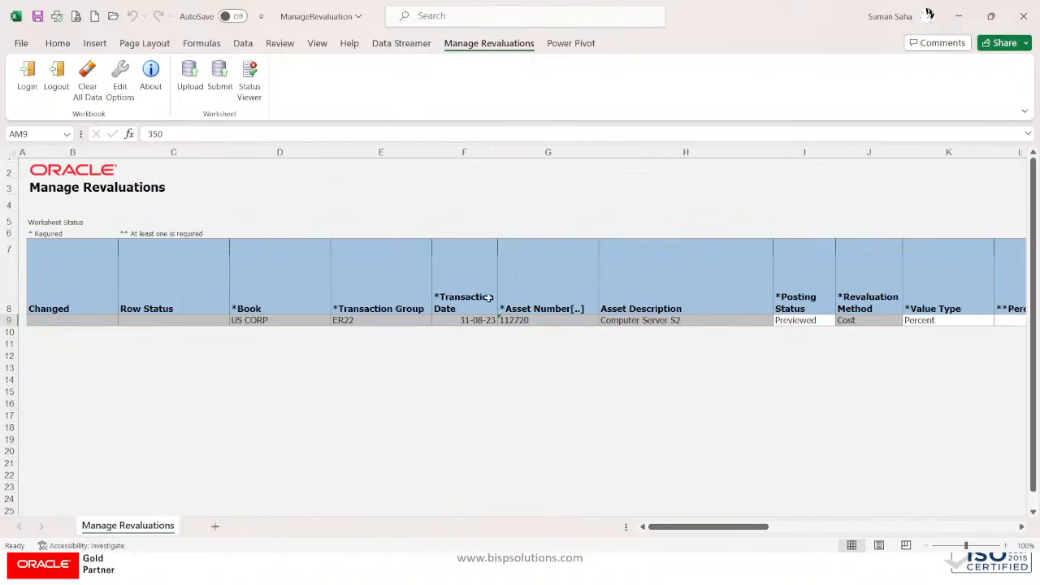
drag(681, 526, 730, 528)
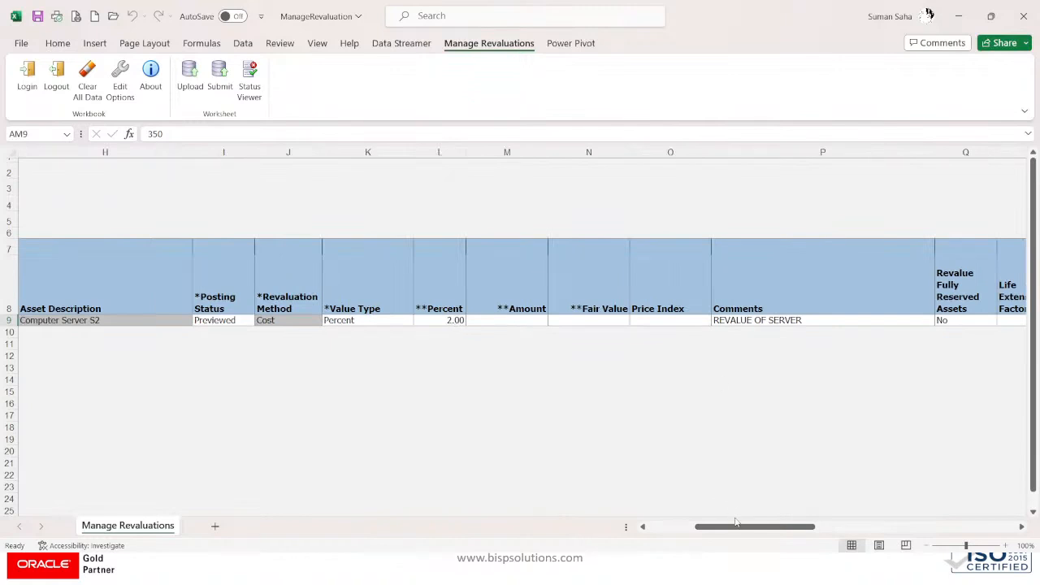
drag(749, 527, 543, 543)
click(217, 83)
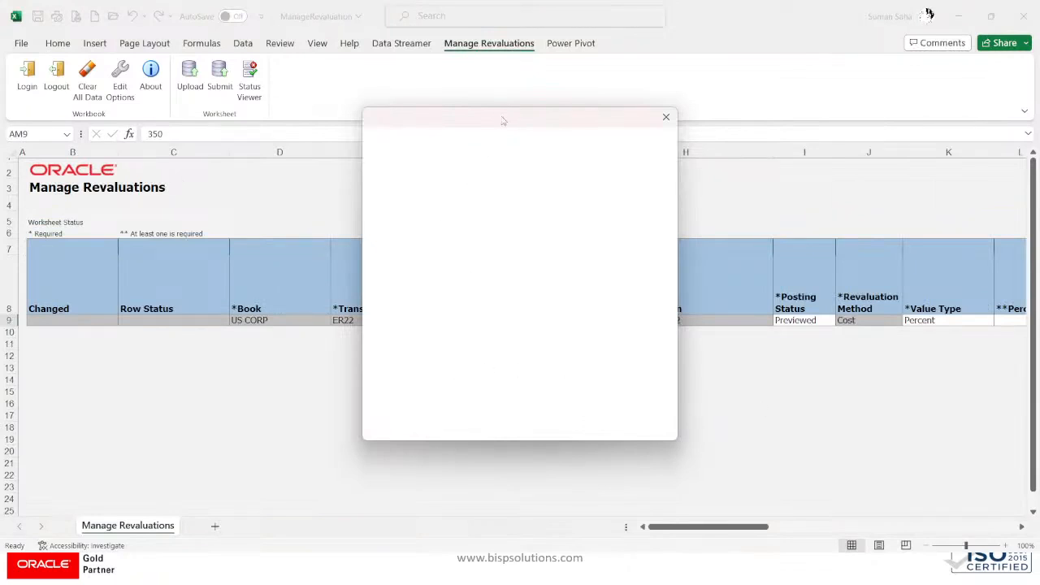
Step: Move the blank window aside and prepare the COMPUTER-HARDWARE transaction again in Revalue Assets
key(alt+Tab)
key(alt+Tab)
key(alt+Tab)
key(alt+Tab)
key(alt+Tab)
key(alt+Tab)
key(alt+Tab)
key(alt+Tab)
key(alt+Tab)
key(alt+Tab)
drag(634, 116, 394, 47)
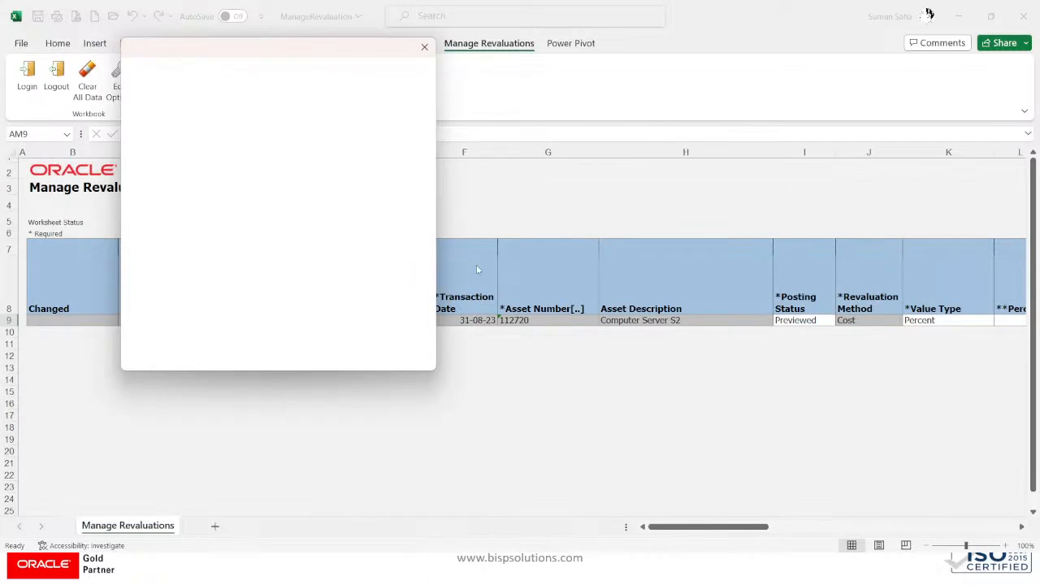
key(alt+Tab)
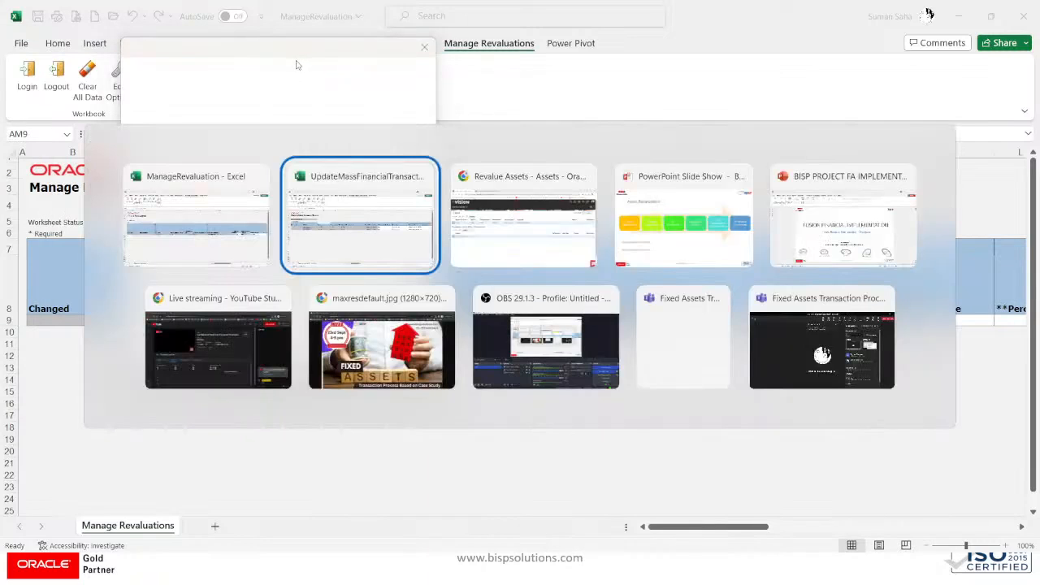
key(alt+Tab)
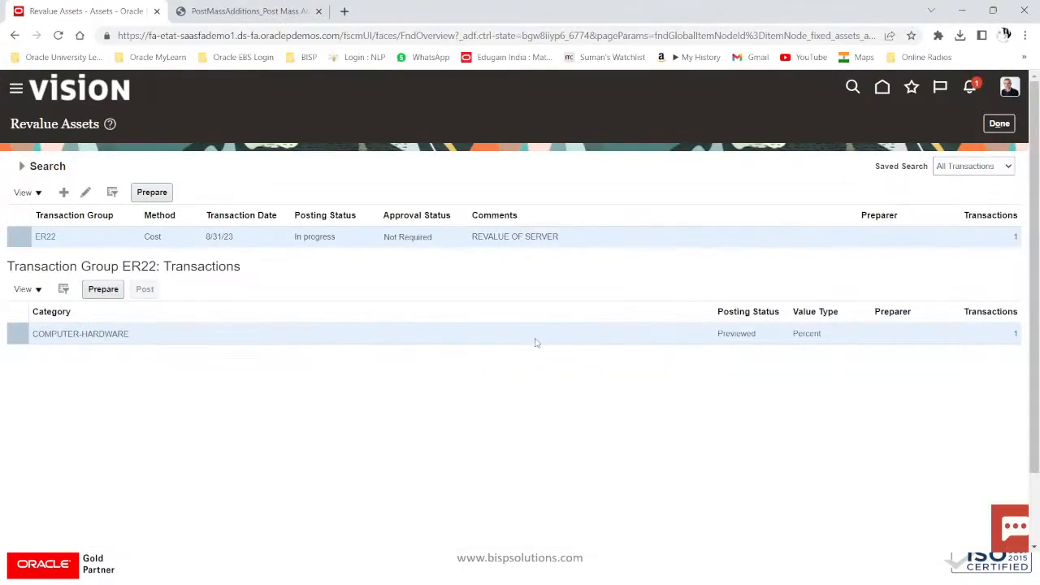
click(133, 334)
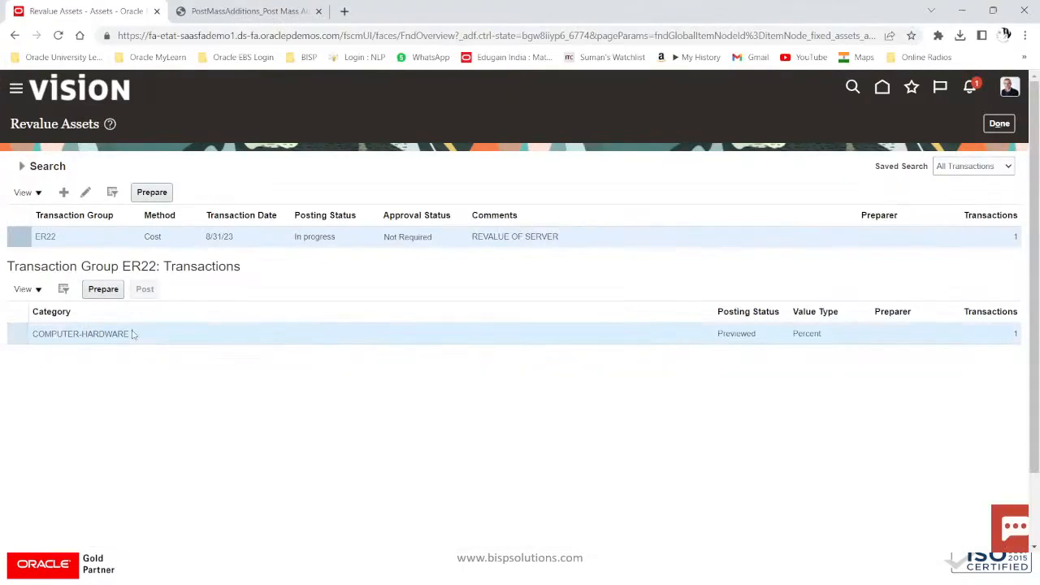
click(103, 289)
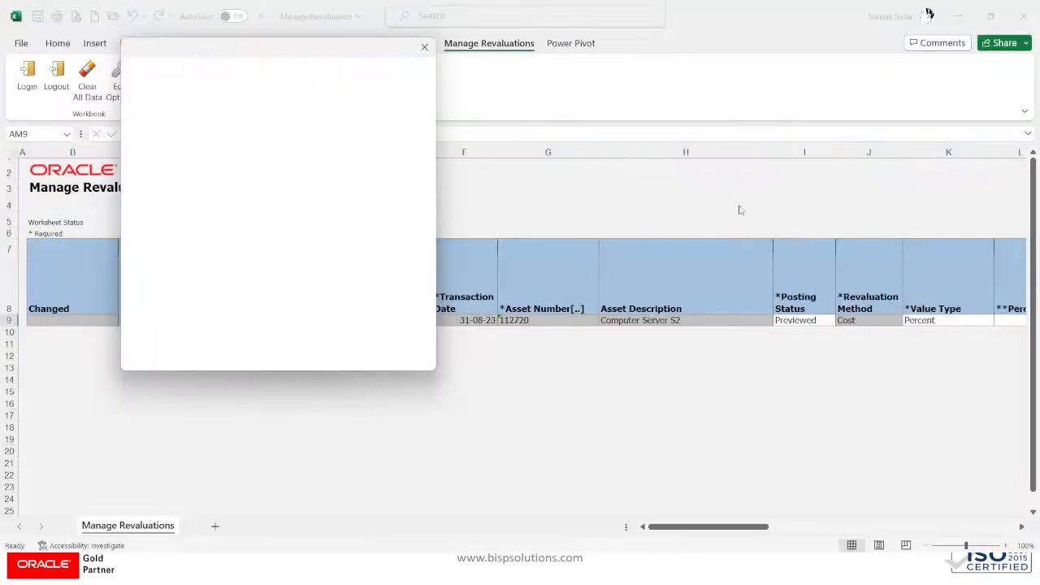
Step: Close the blank pop-up over the Excel sheet and return to the Revalue Assets page
click(424, 46)
click(568, 244)
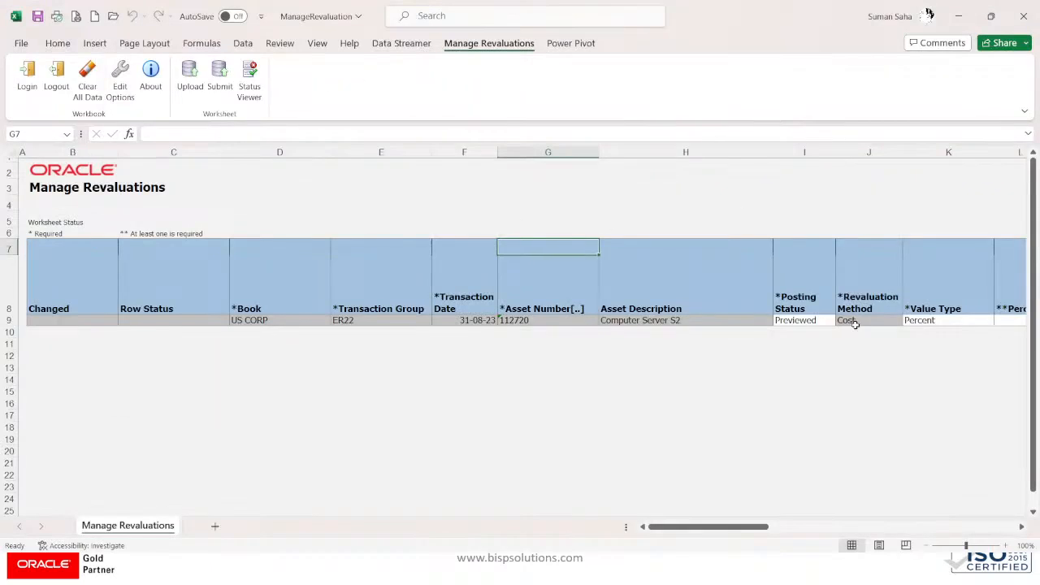
click(290, 174)
key(alt+Tab)
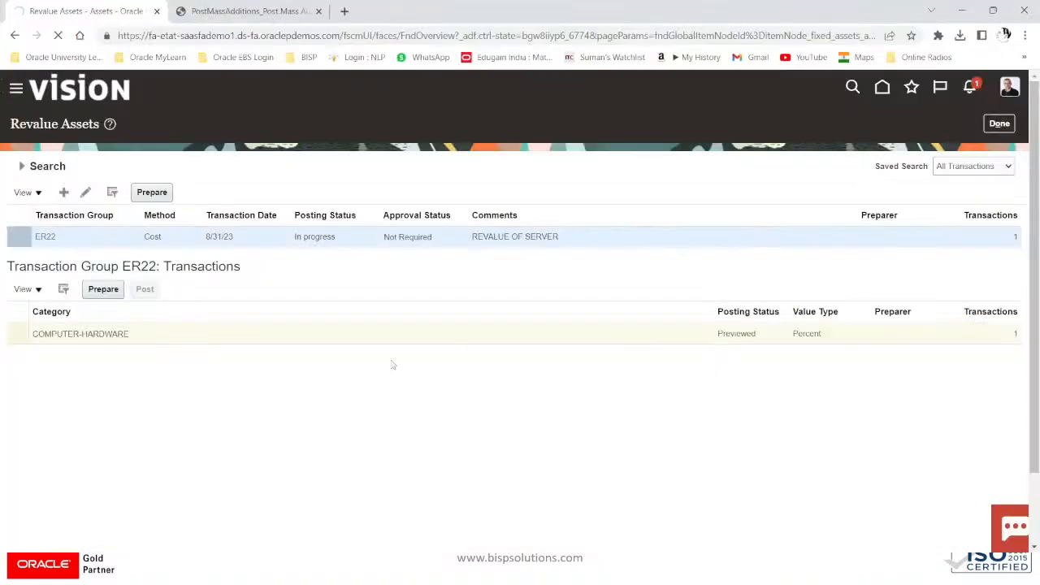
Step: Prepare the COMPUTER-HARDWARE line twice more and glance at the Post Mass Additions report
click(188, 343)
click(108, 294)
click(57, 340)
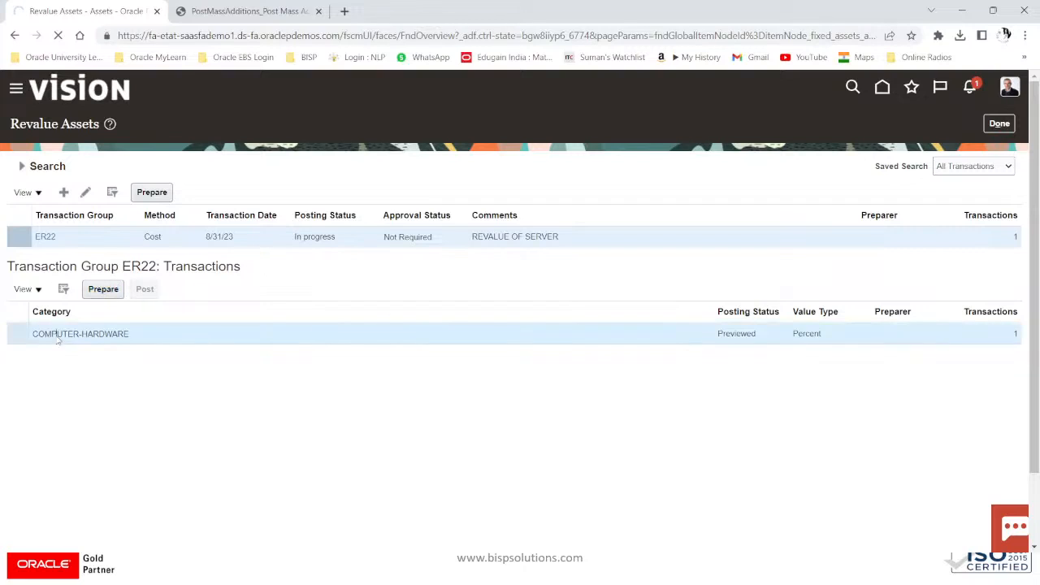
click(111, 294)
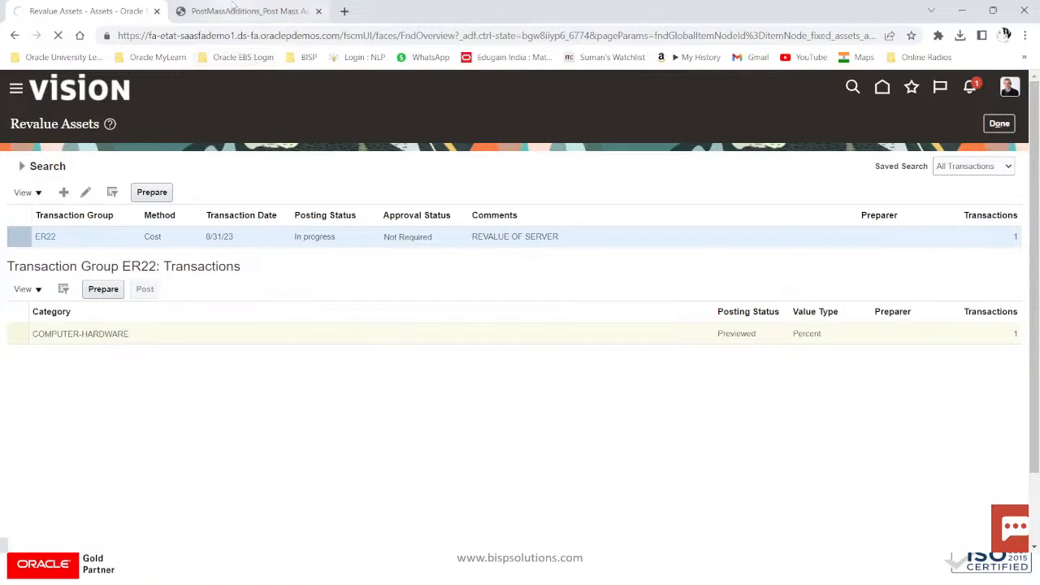
click(236, 10)
click(95, 11)
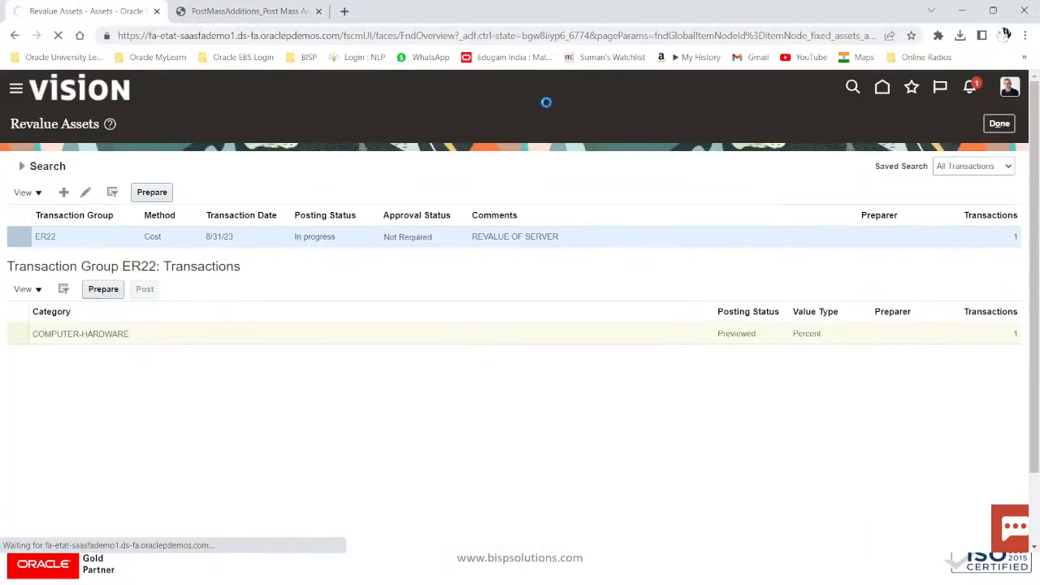
Step: Confirm the COMPUTER-HARDWARE line still reads Previewed, then return to the Manage Revaluations workbook
key(alt+Tab)
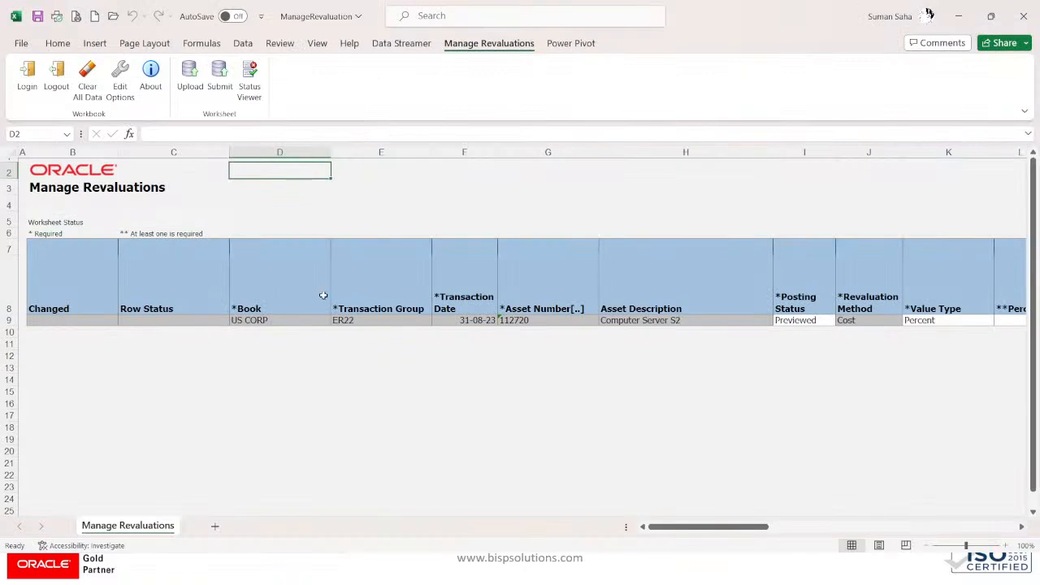
key(alt+Tab)
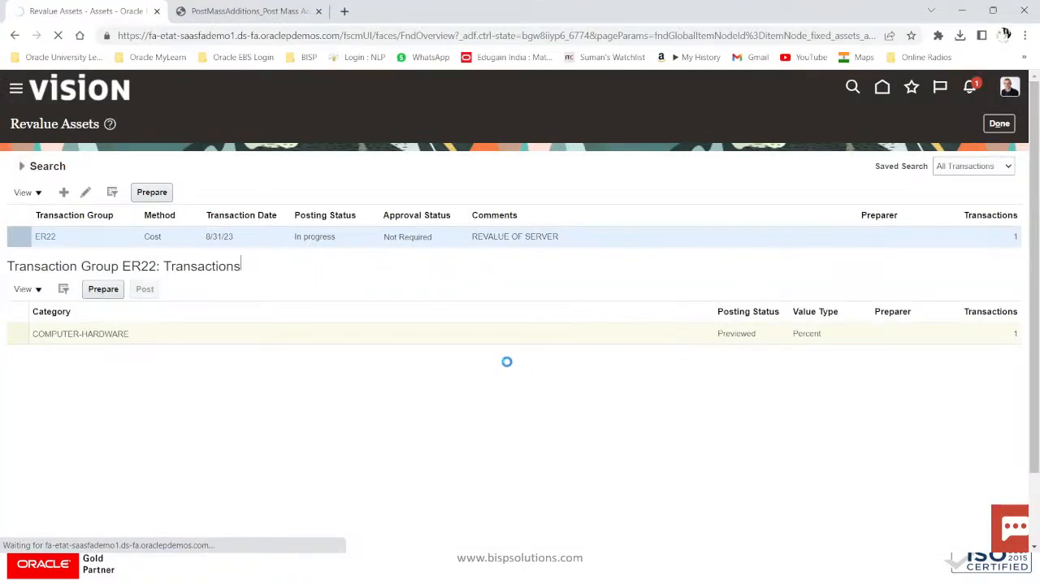
click(530, 318)
key(alt+Tab)
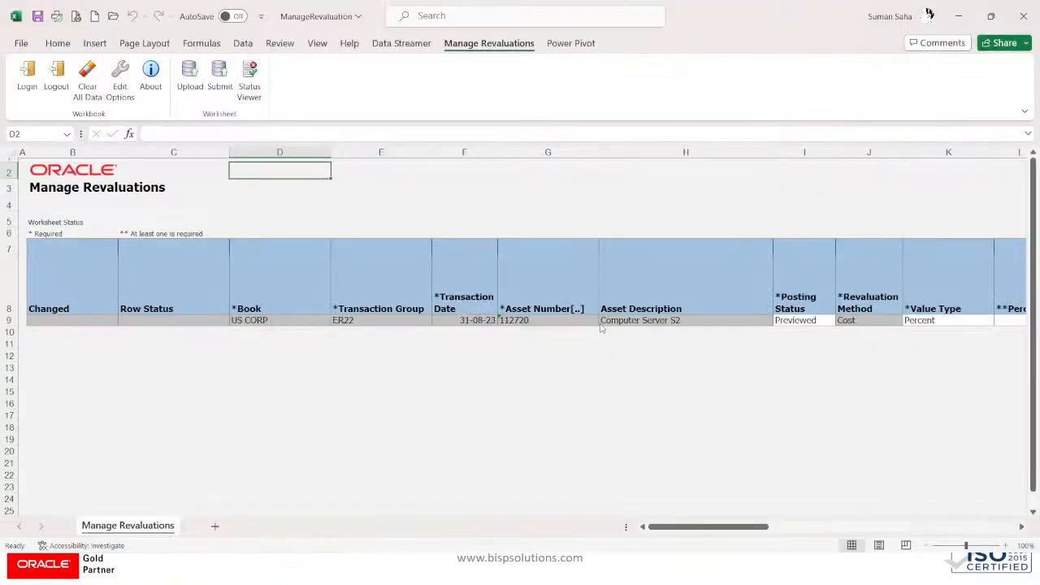
Step: Change ER22's Posting Status in cell I9 from Previewed to Post, then switch to Chrome
click(815, 321)
click(841, 321)
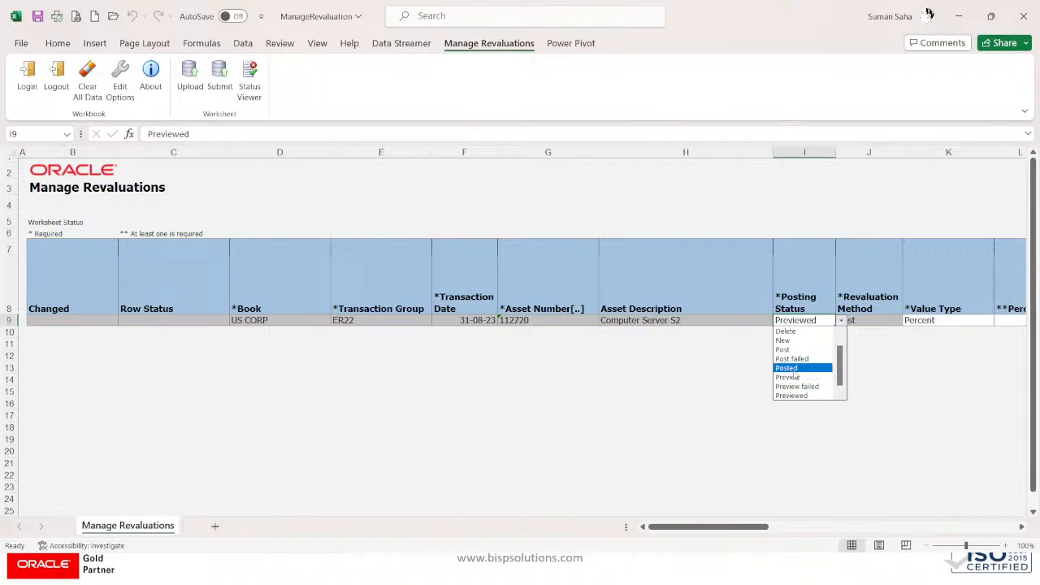
click(784, 349)
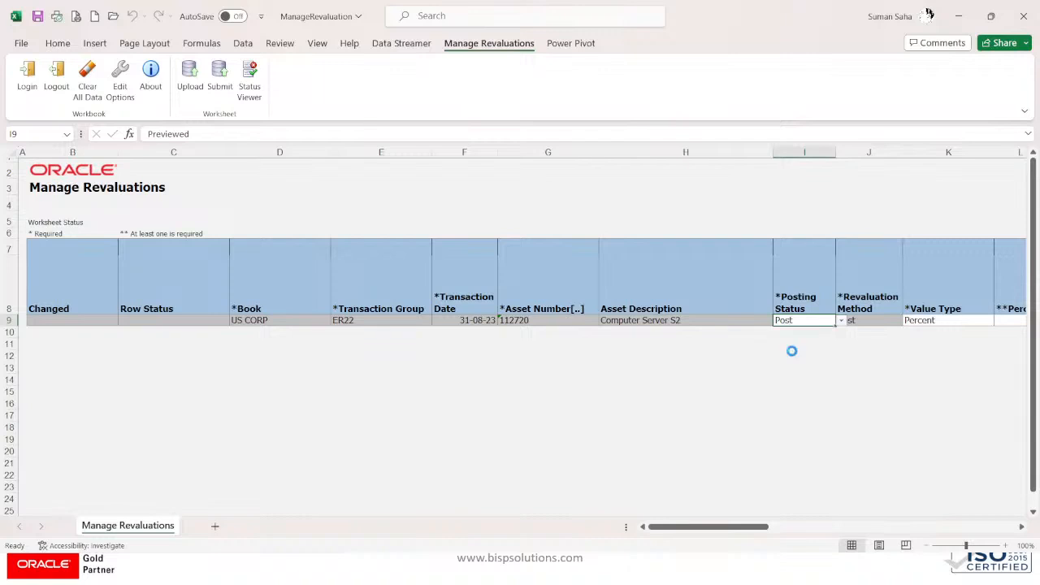
click(761, 355)
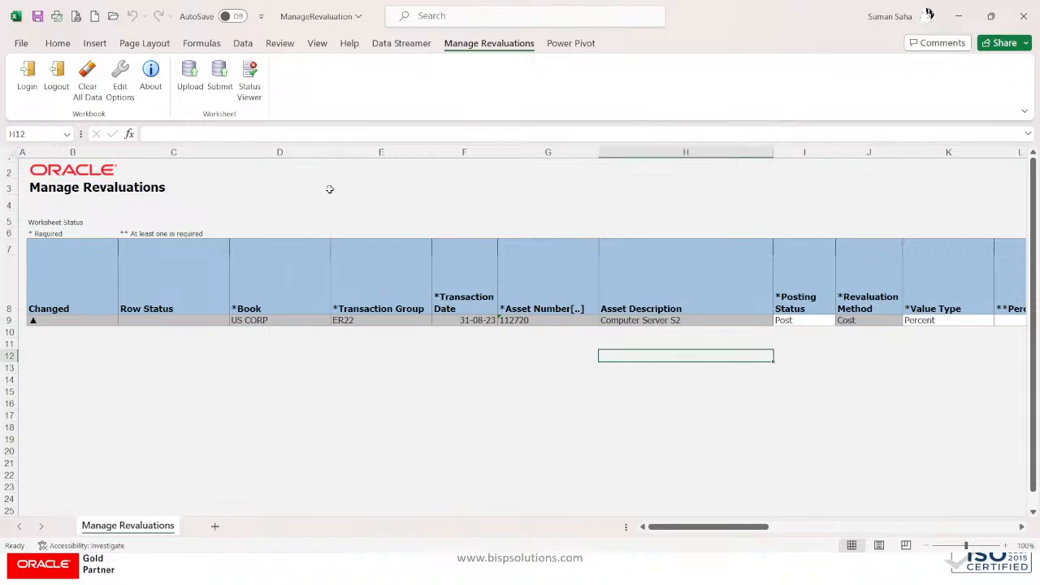
key(alt+Tab)
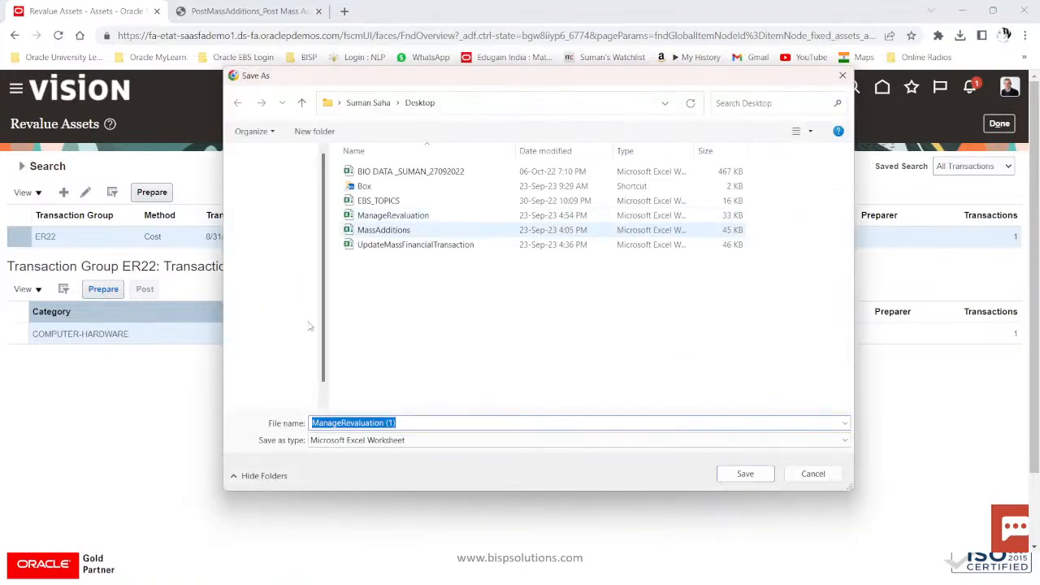
Step: Save ManageRevaluation (1) to the Desktop and open it in Excel from the download bubble
click(745, 474)
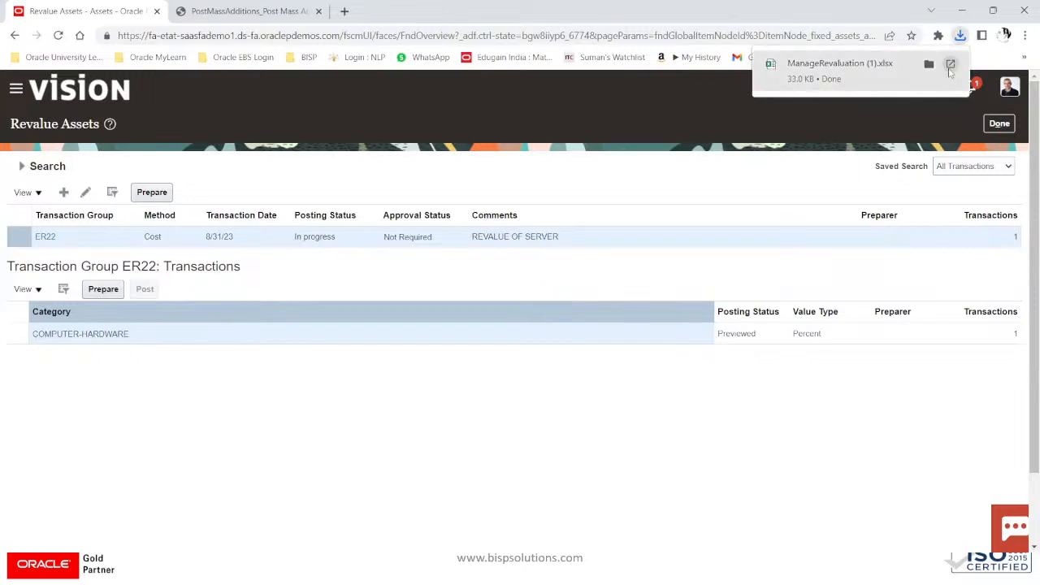
click(950, 67)
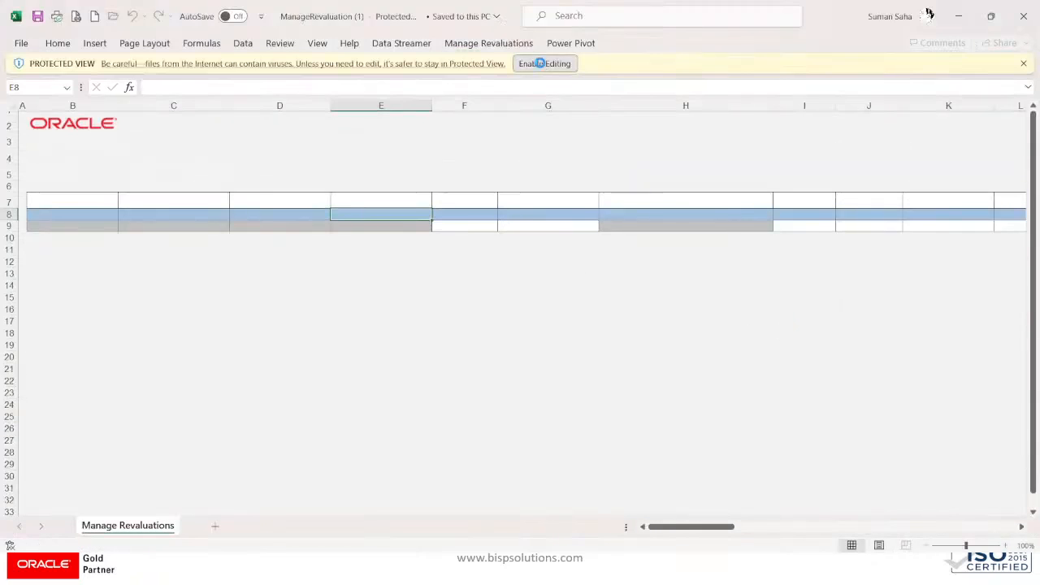
Step: Enable editing and connect the ManageRevaluation (1) workbook to Oracle so its ER22 row loads
click(540, 64)
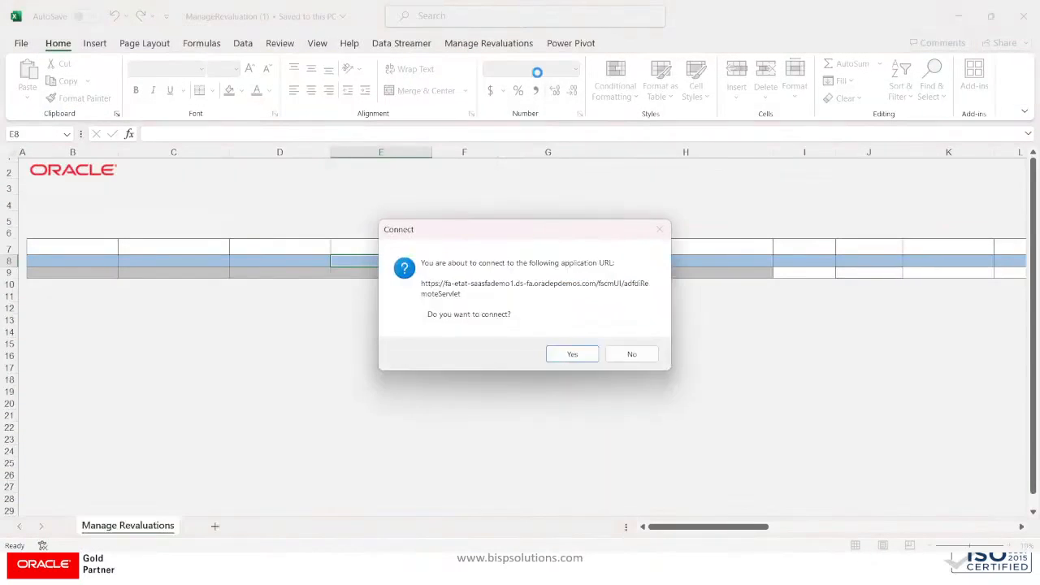
click(584, 354)
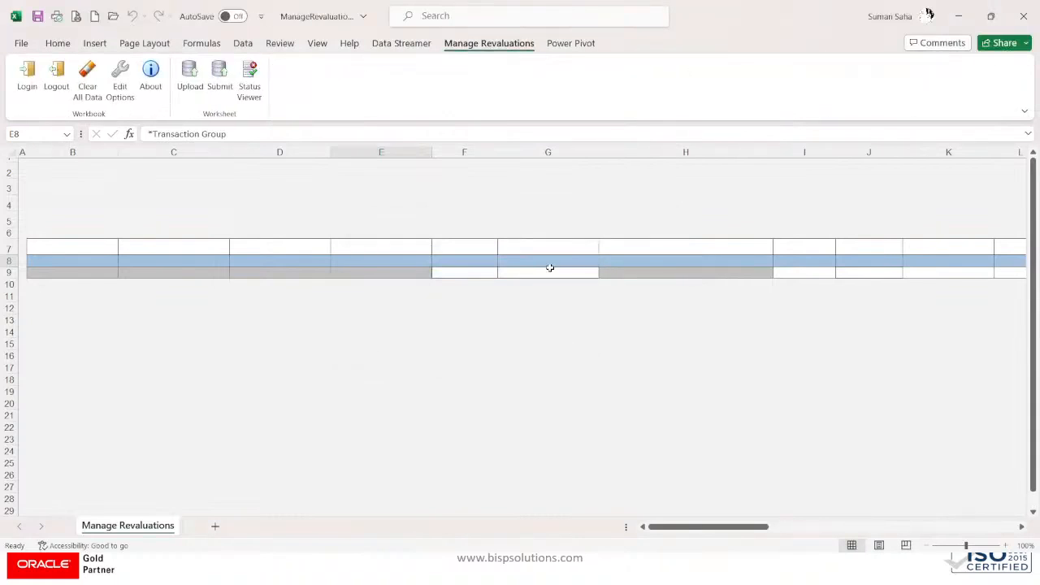
click(561, 234)
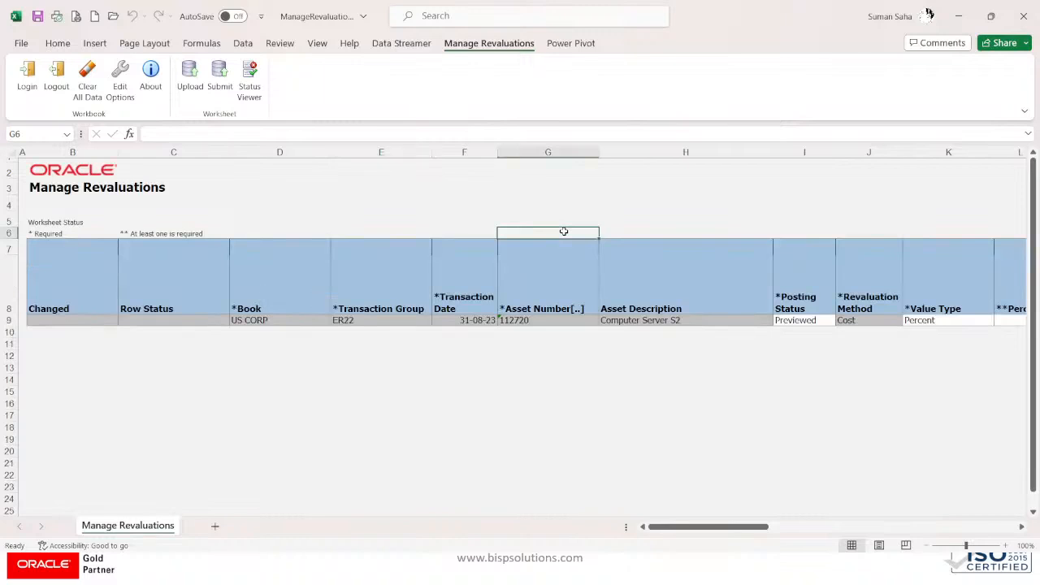
Step: Set asset 112720's Posting Status in I9 to Posted and scroll across to check the 350.00 gain
click(704, 320)
click(802, 321)
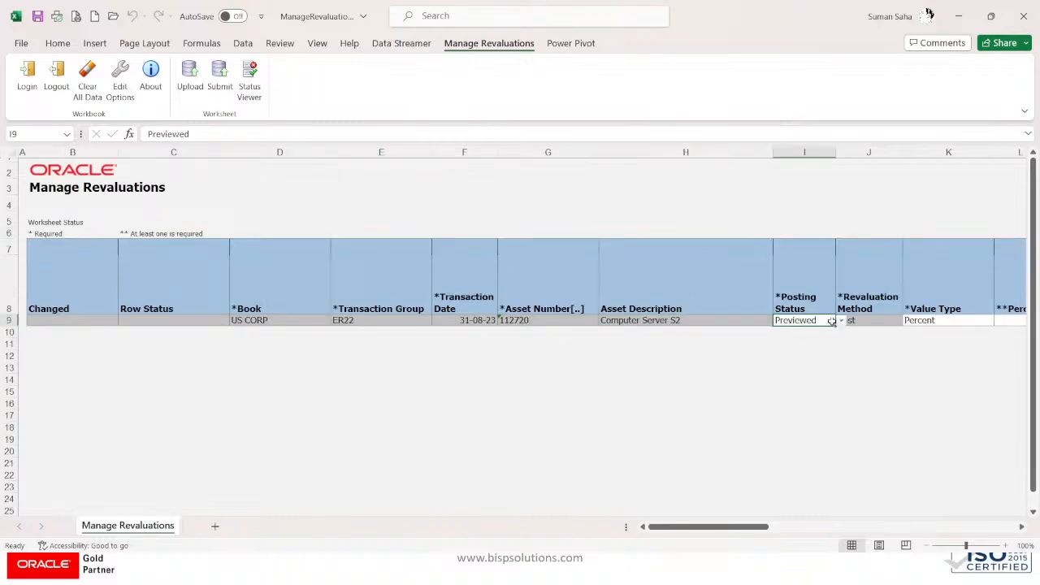
click(841, 322)
click(804, 373)
mouse_move(736, 528)
mouse_down()
mouse_move(787, 527)
mouse_move(742, 527)
mouse_up()
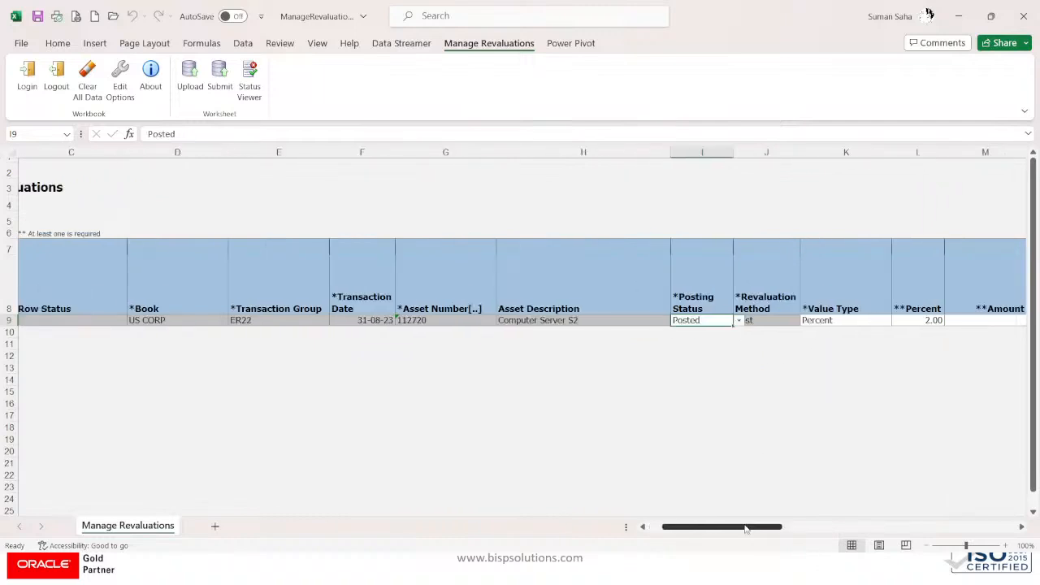
click(740, 322)
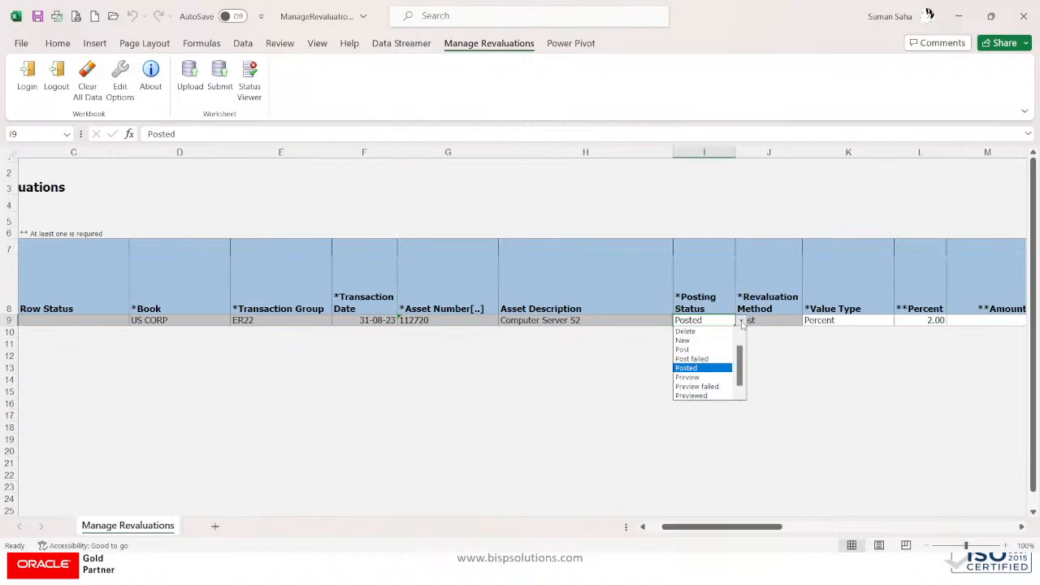
click(694, 368)
drag(732, 526, 818, 524)
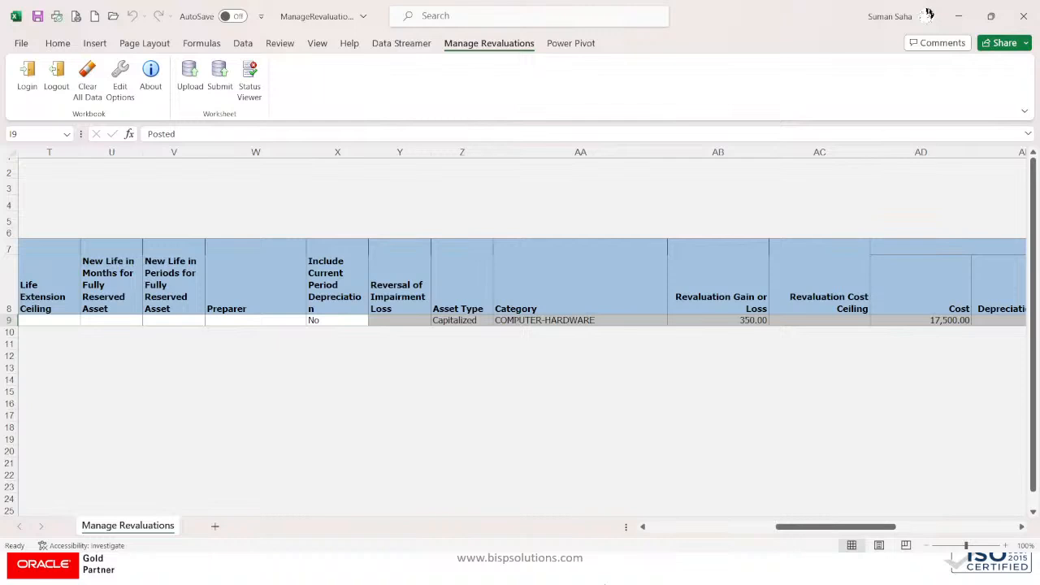
drag(841, 528, 665, 533)
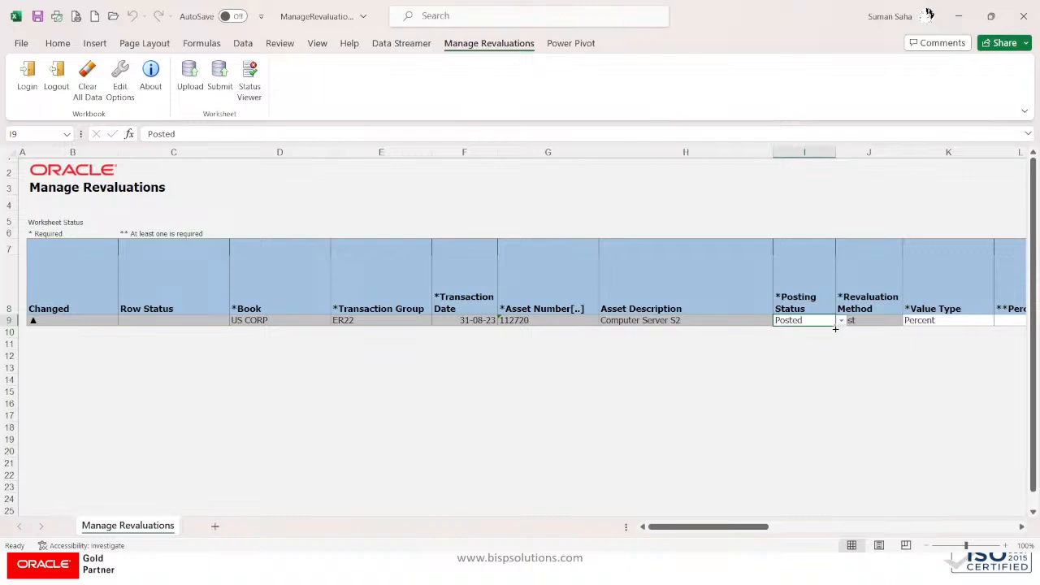
click(843, 321)
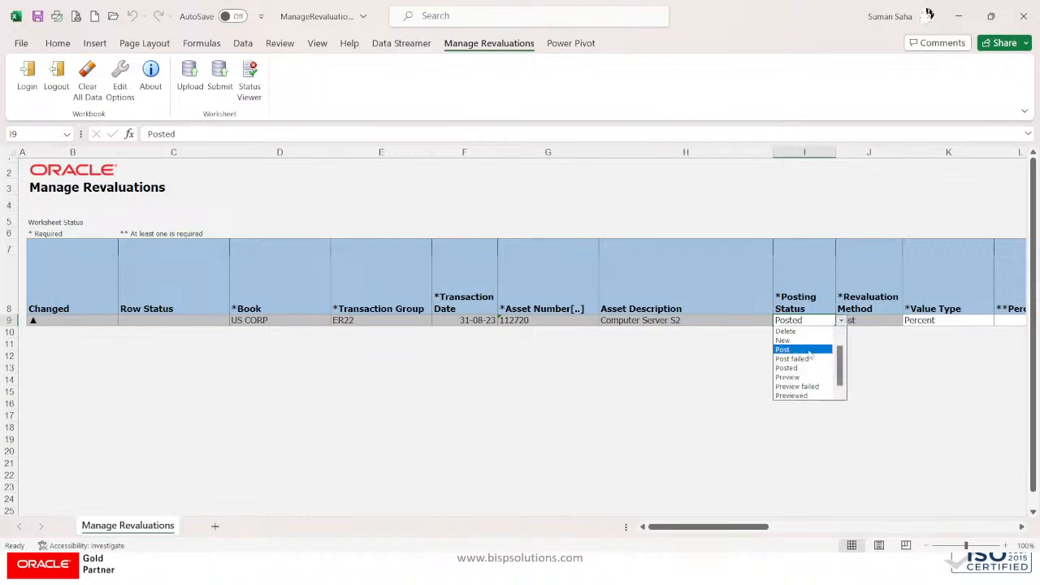
Step: Submit the ER22 row with Posting Status Post, accepting the upload options, until it reads Row updated successfully
click(806, 350)
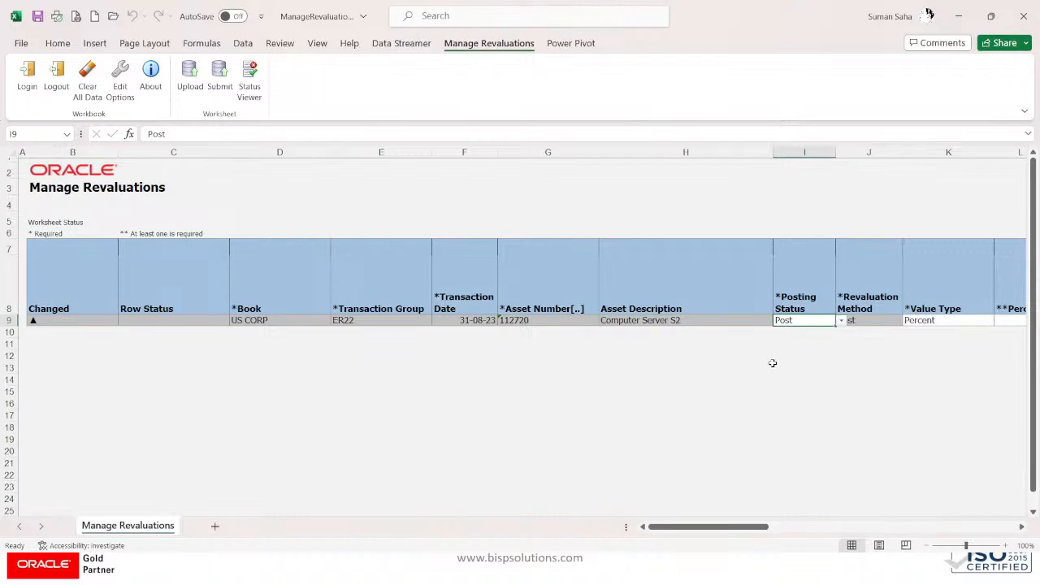
click(221, 81)
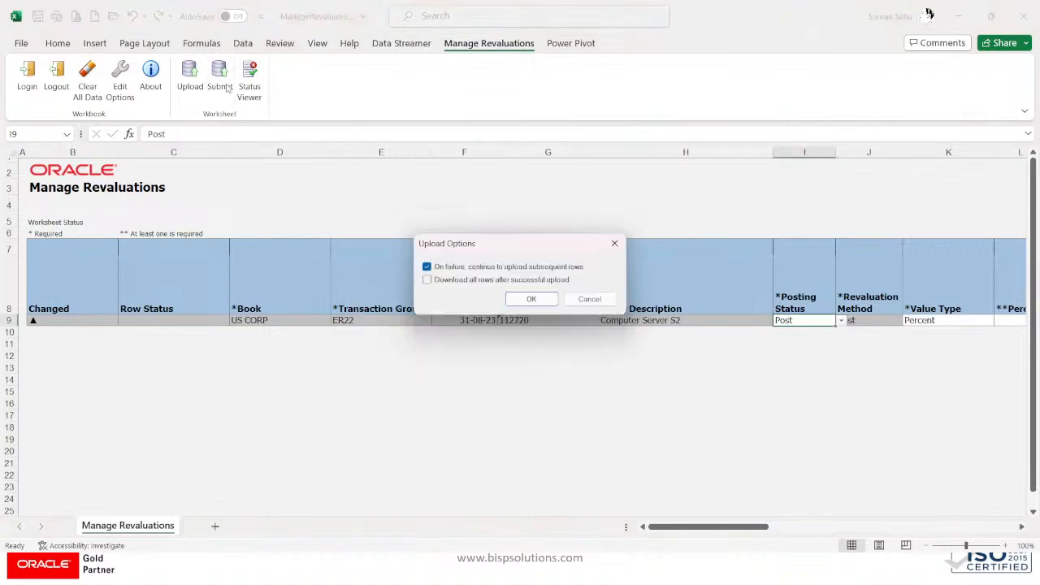
click(530, 298)
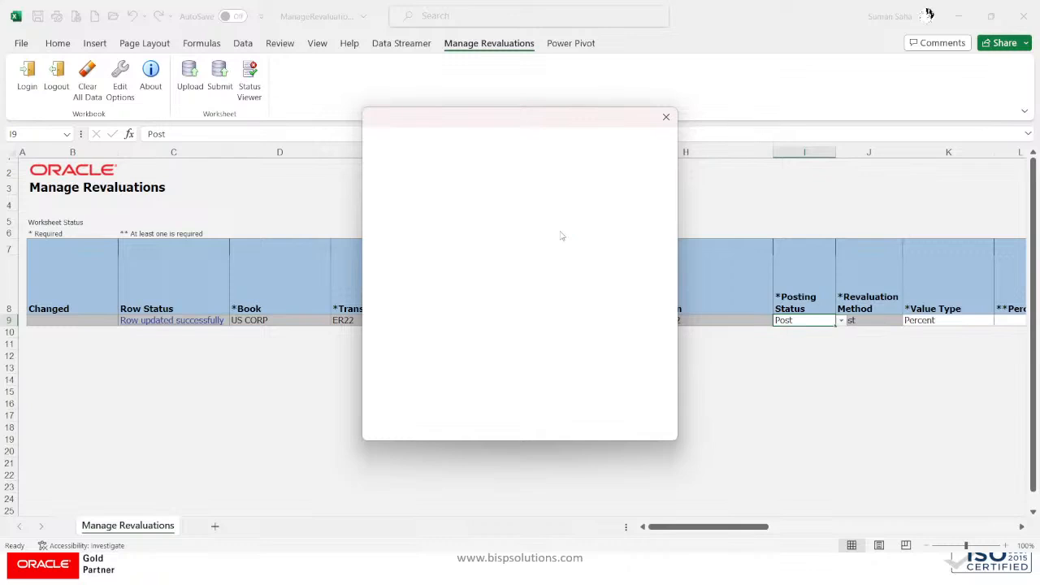
click(652, 181)
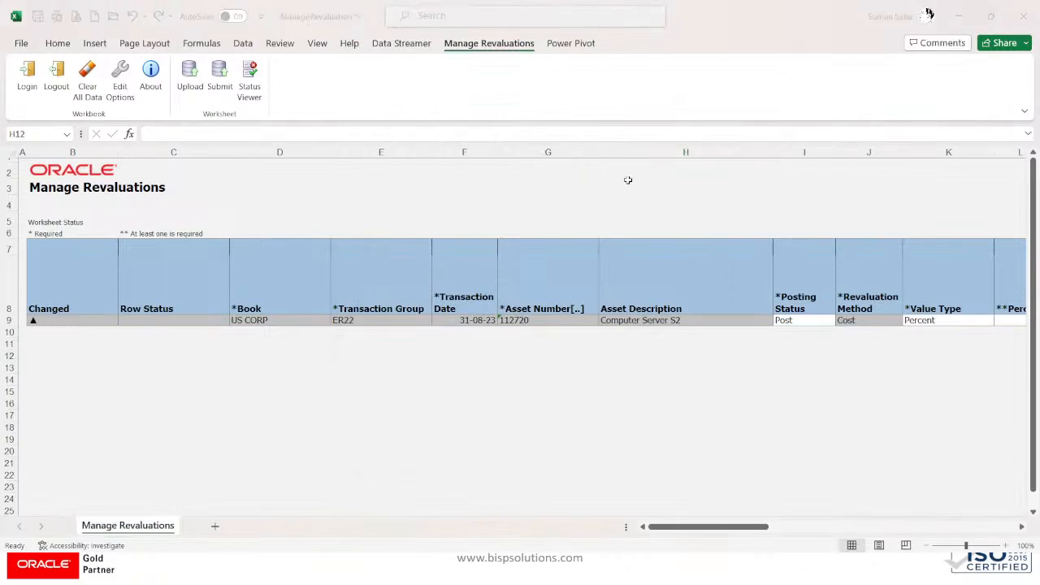
key(alt+Tab)
key(alt+Tab)
key(Tab)
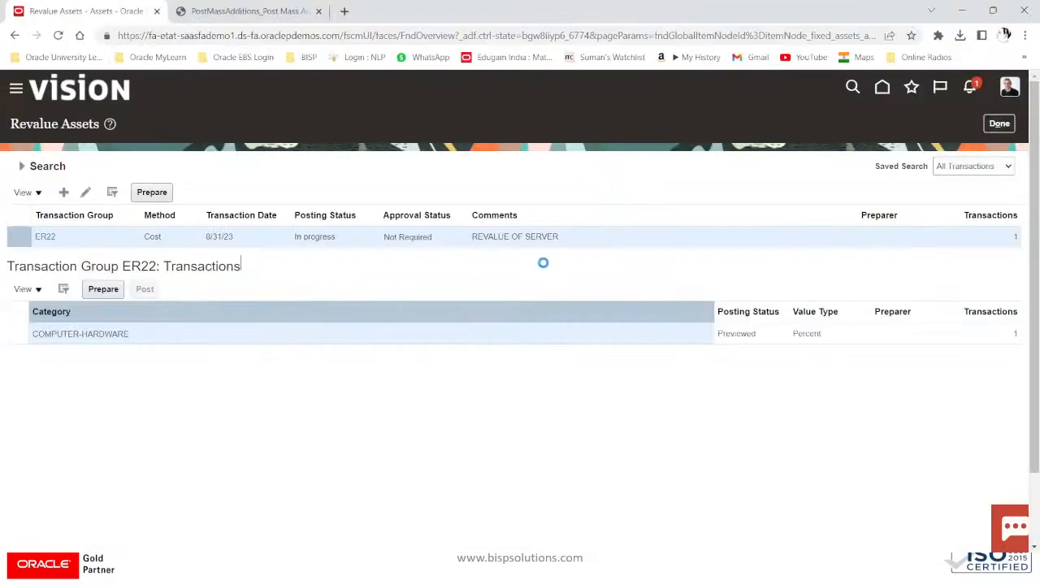
Step: Refresh Revalue Assets and exit to the US CORP - USD Assets overview
click(998, 123)
click(58, 35)
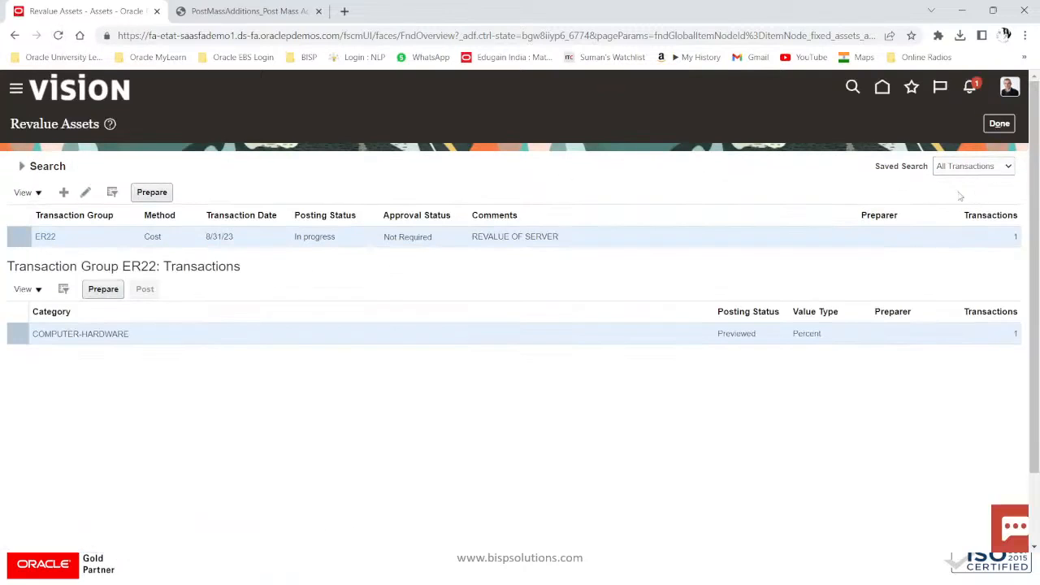
click(1003, 124)
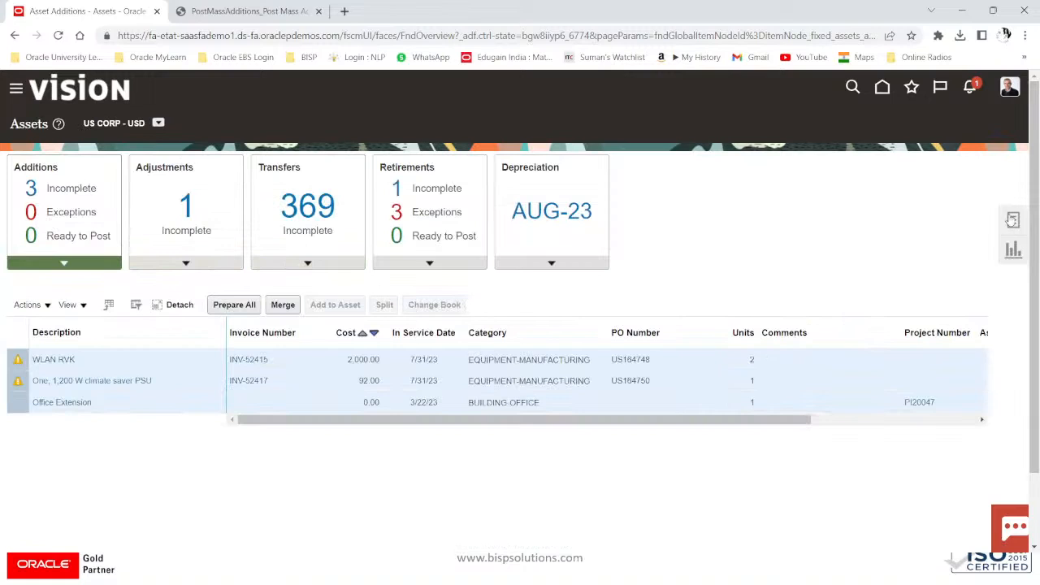
Step: Open asset 112720's details in Asset Inquiry
click(1013, 219)
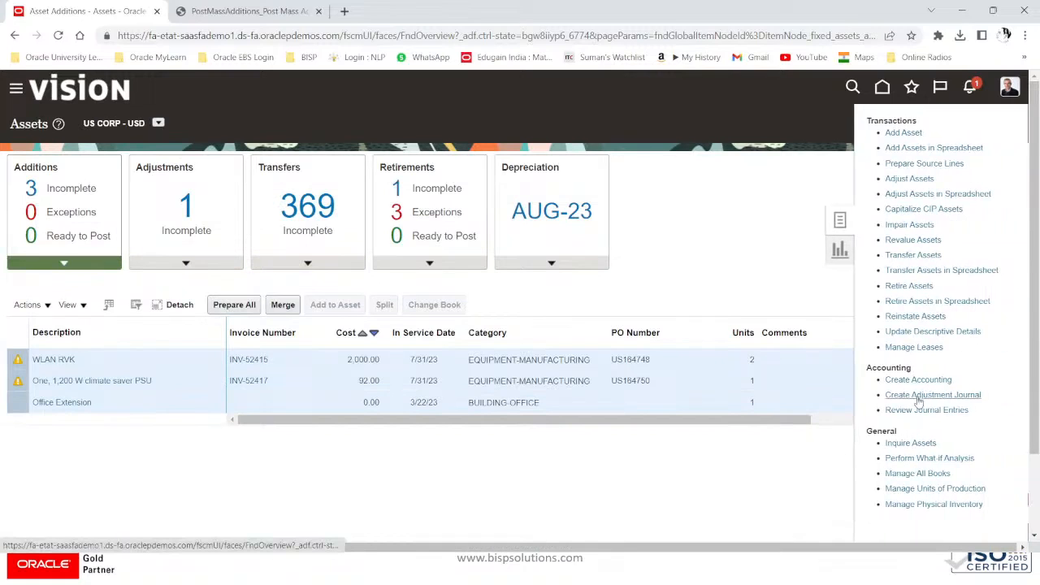
click(902, 442)
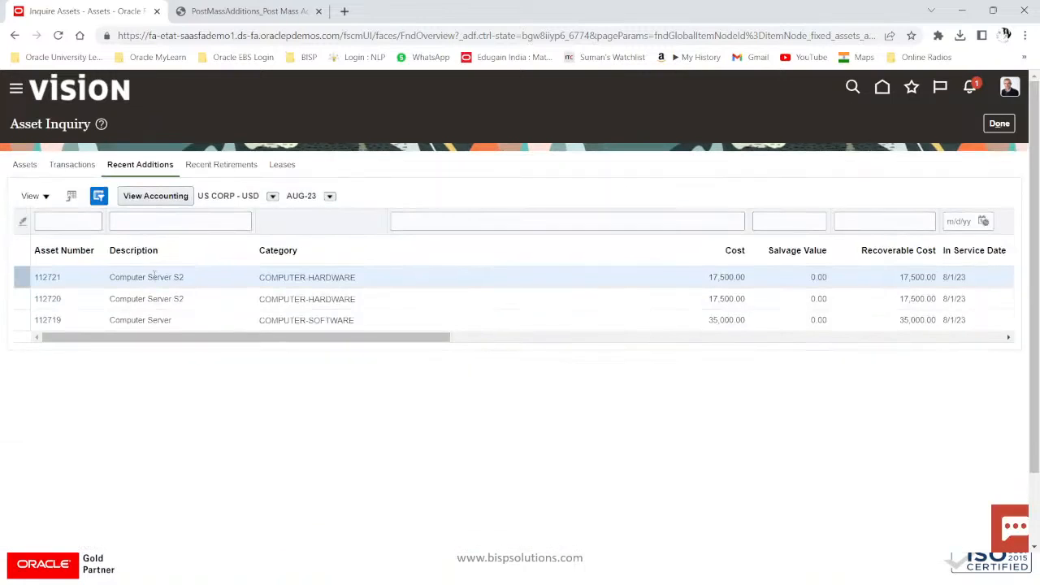
click(48, 299)
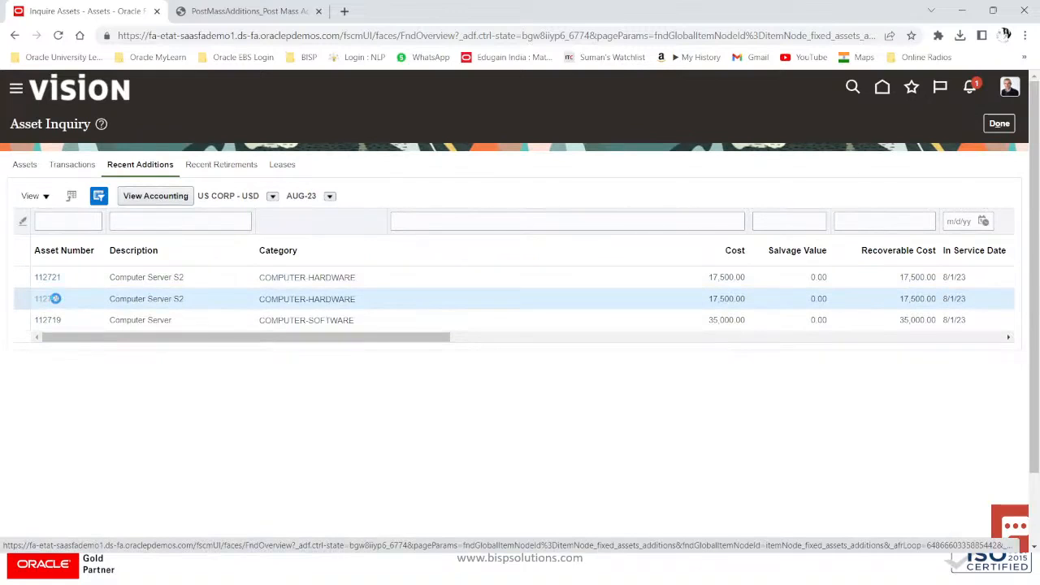
scroll(346, 366, down, 3)
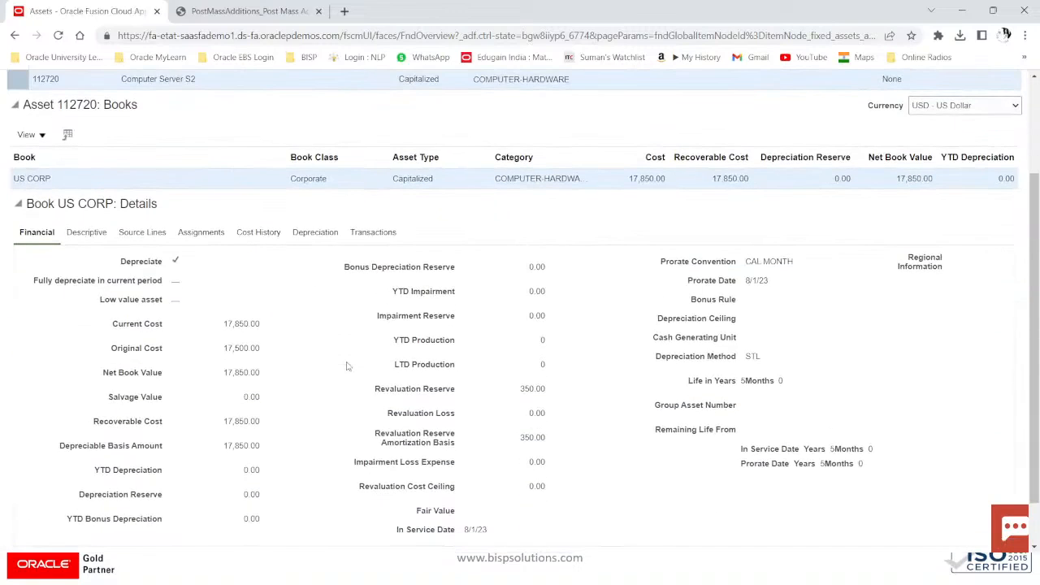
scroll(346, 366, down, 2)
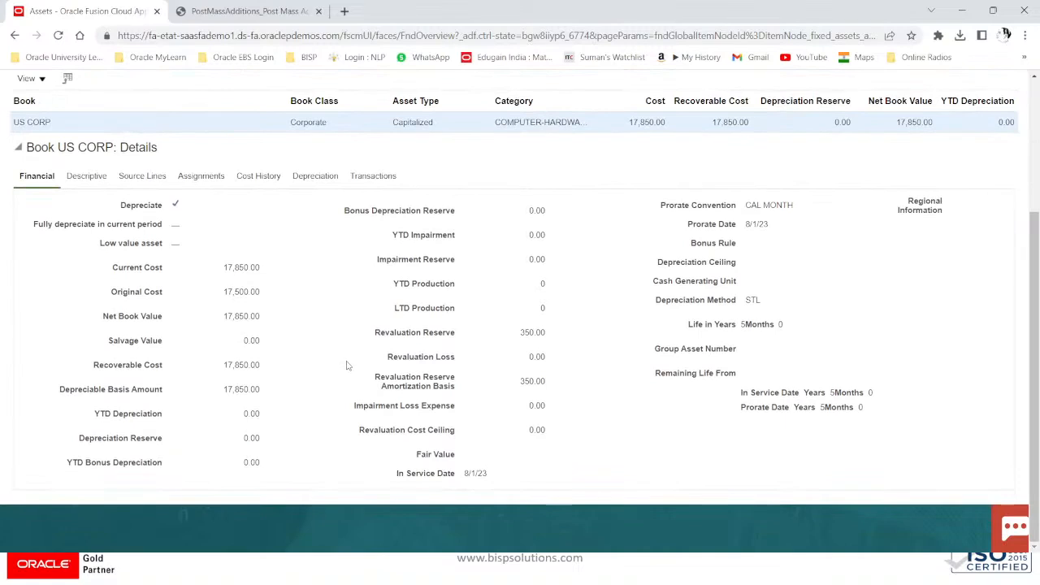
Step: Compare revaluation 370702's Before cost of 17,500 with the revalued After cost of 17,850
click(369, 177)
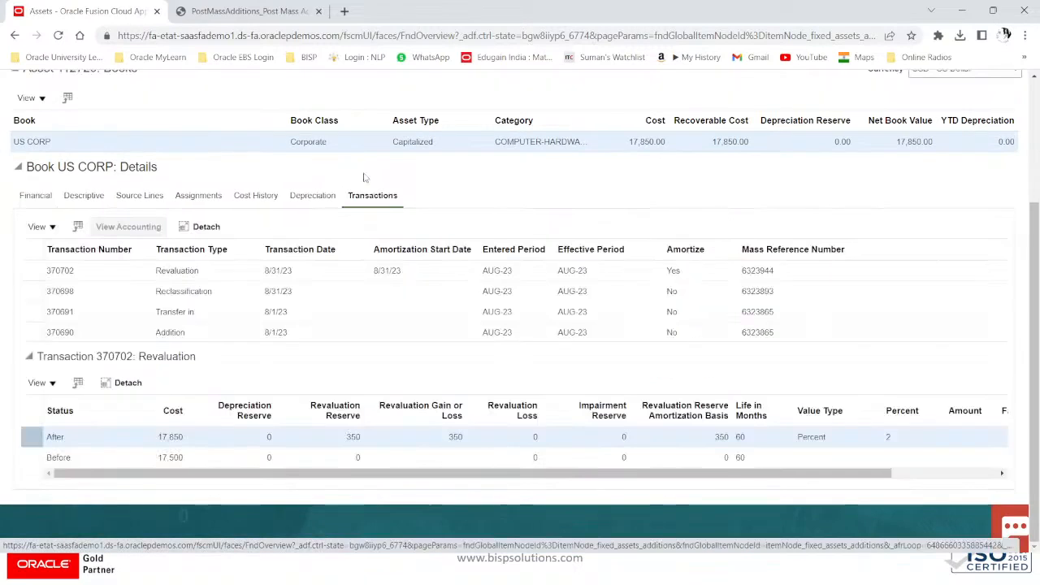
click(200, 271)
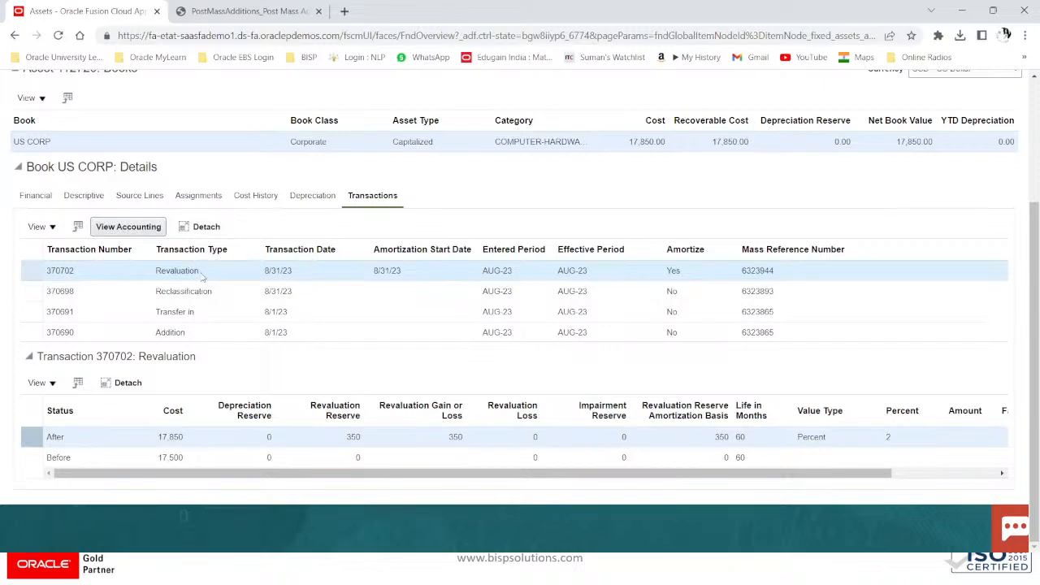
drag(324, 476, 631, 504)
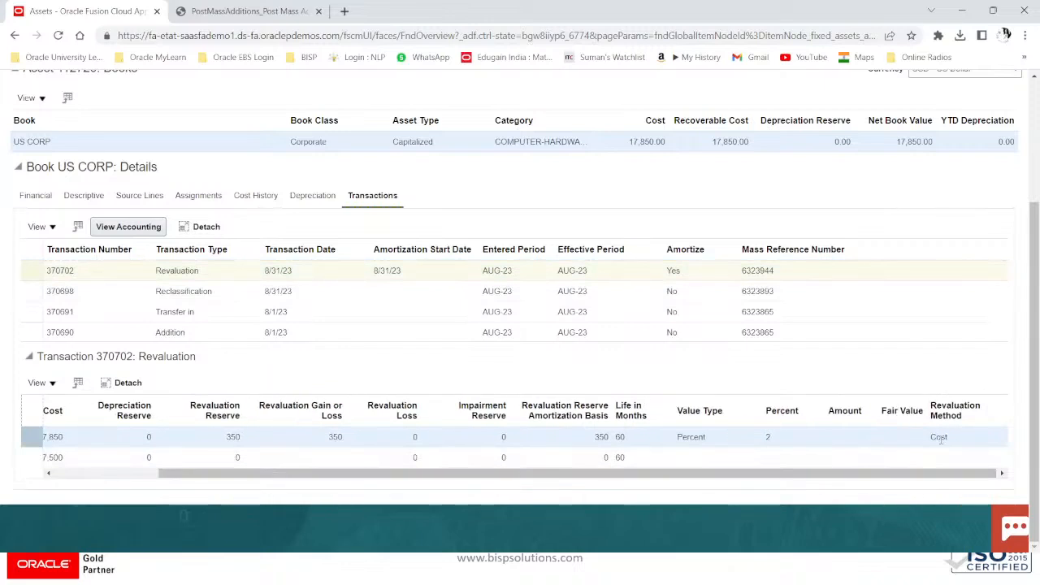
drag(827, 474, 466, 496)
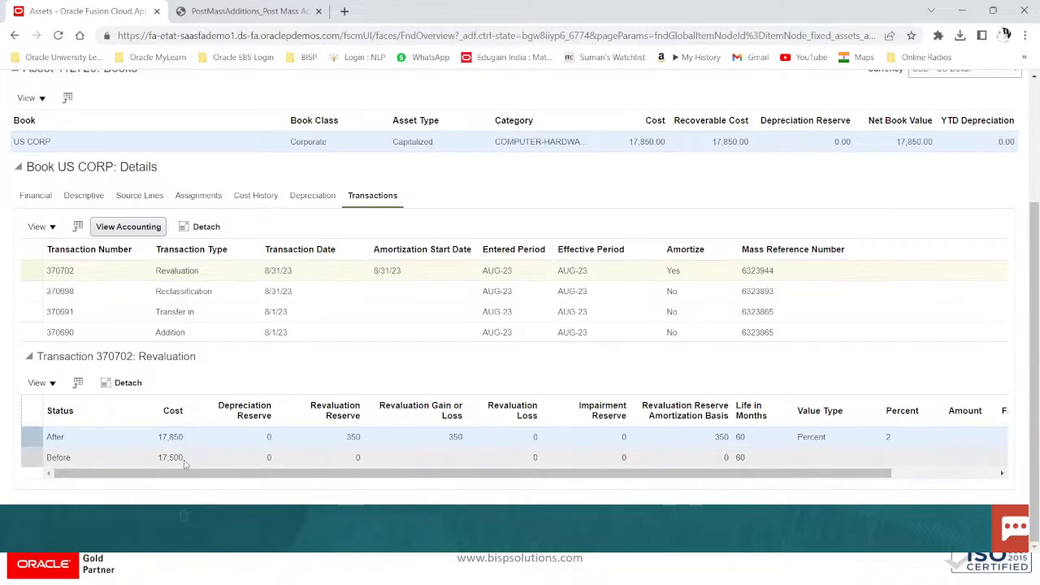
click(165, 463)
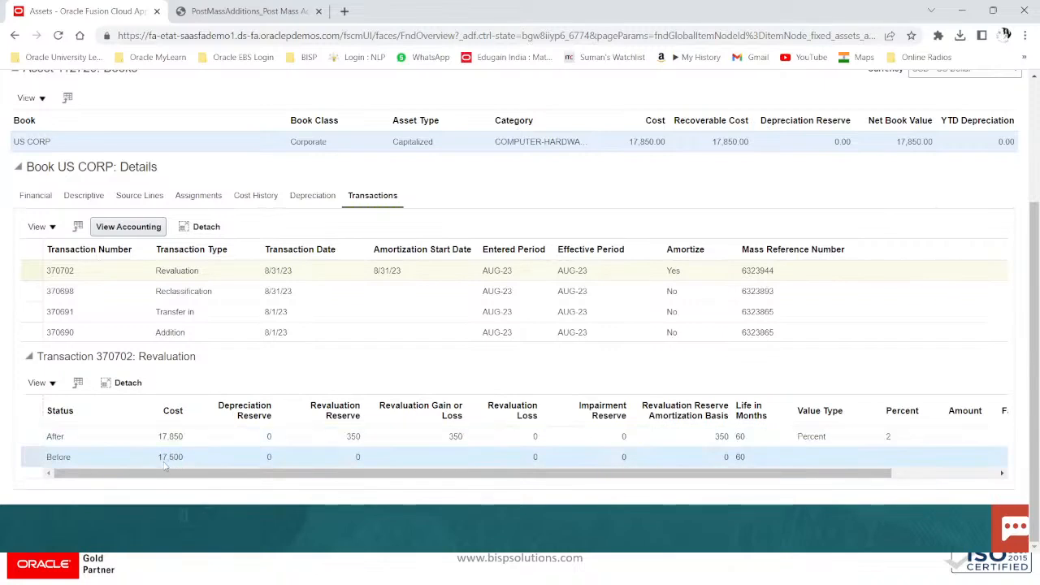
drag(161, 461, 199, 463)
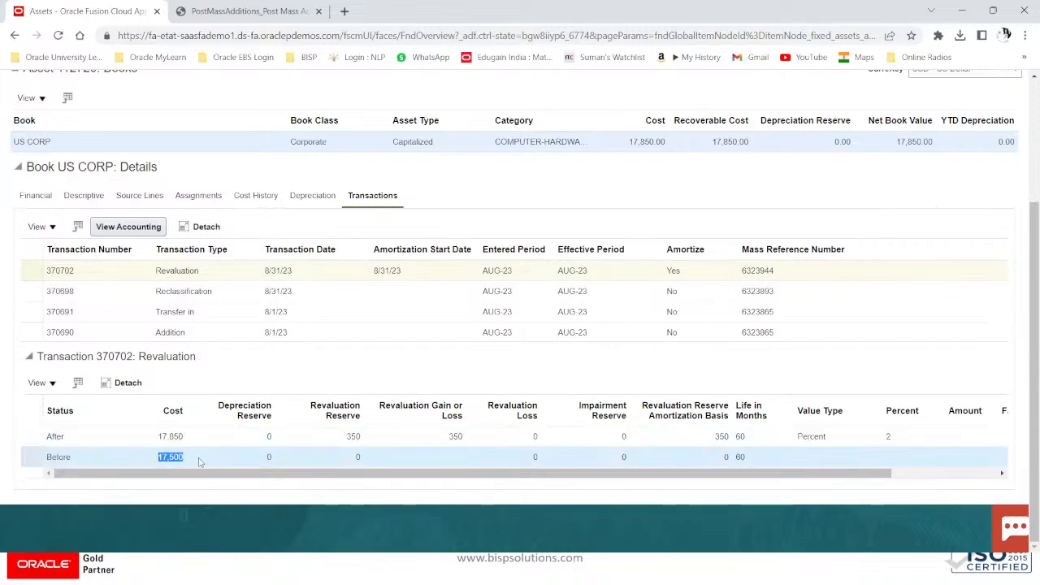
click(160, 438)
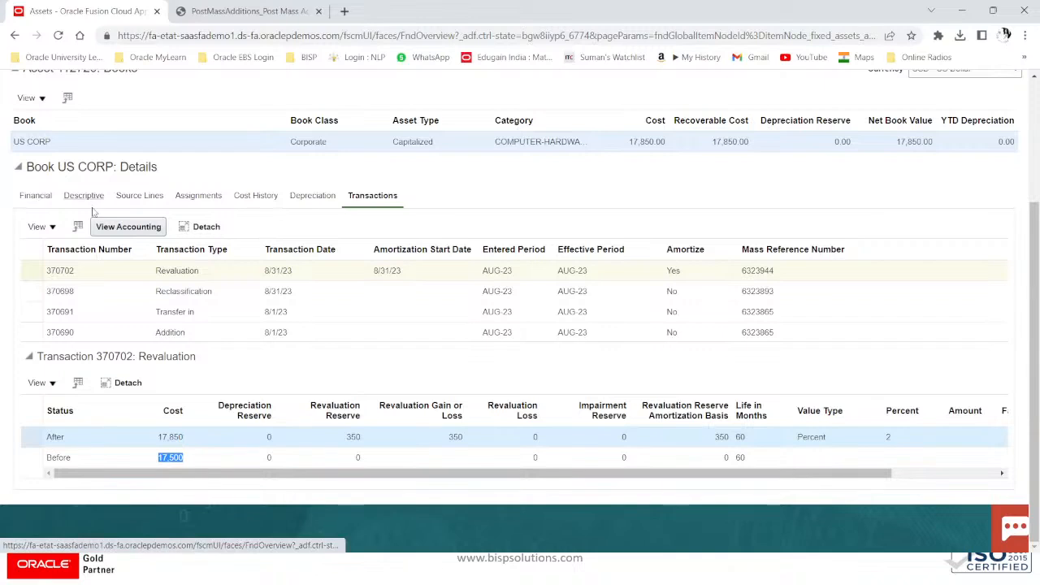
Step: Check asset 112720's depreciation history, then close the inquiry
click(313, 200)
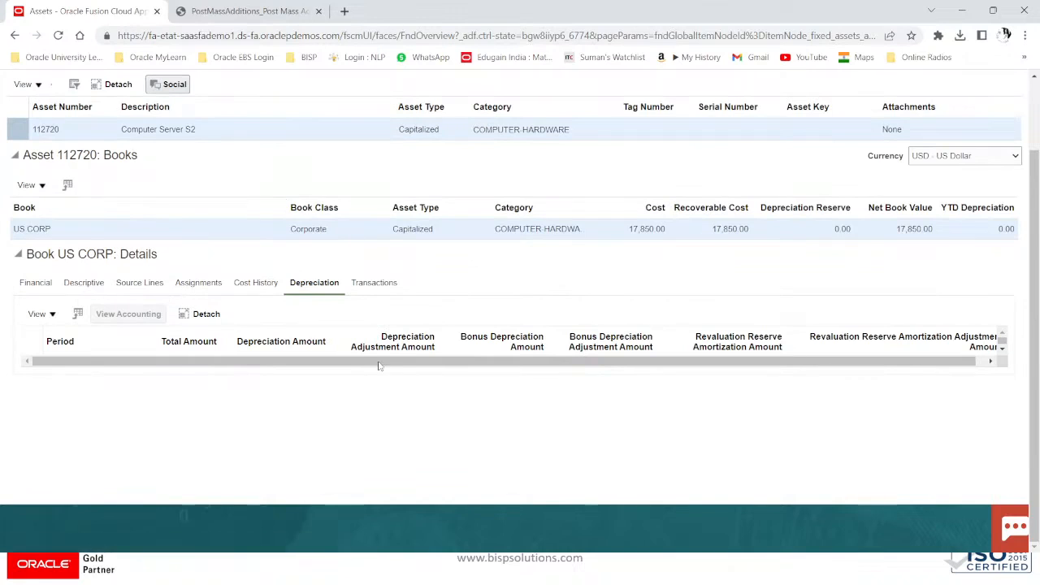
scroll(303, 219, up, 2)
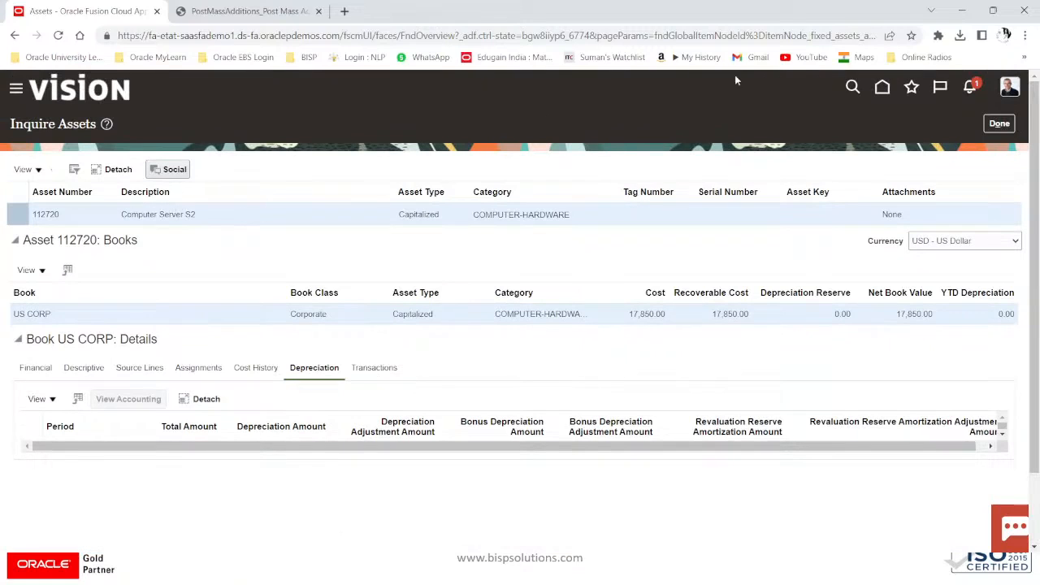
click(998, 122)
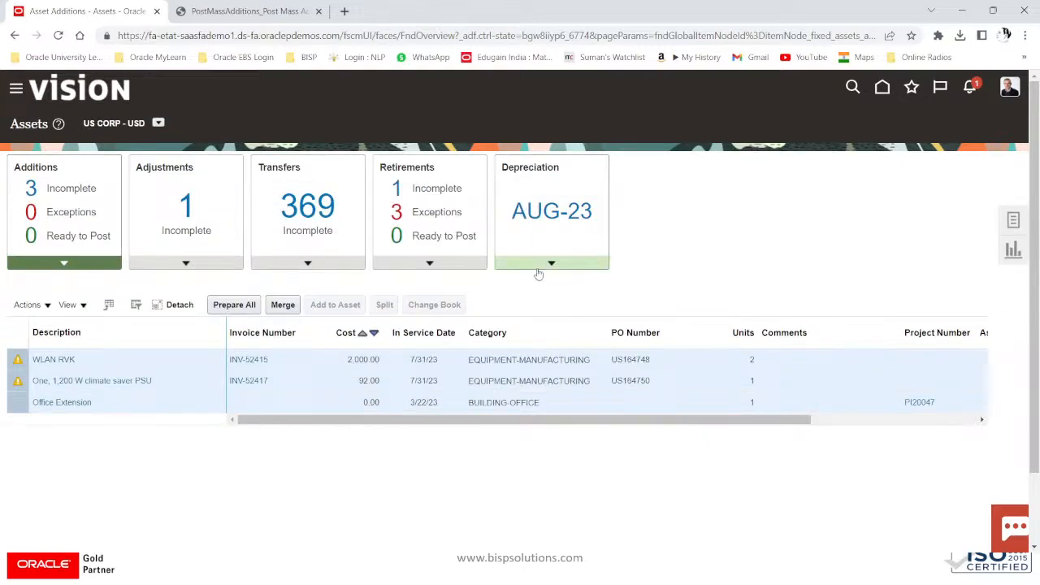
Step: Submit AUG-23 depreciation for US CORP and list the recent additions 112719–112721
click(549, 269)
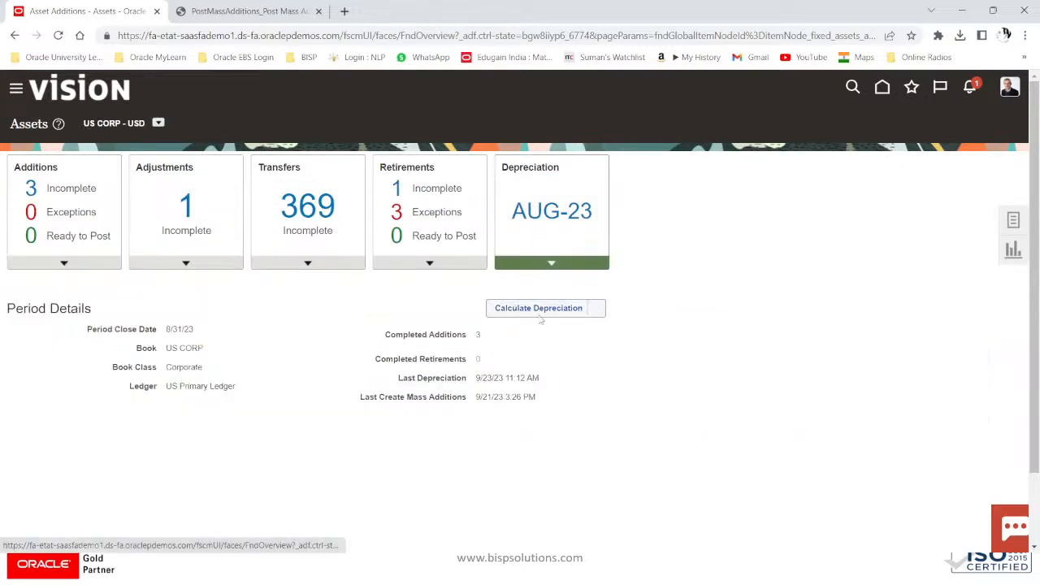
click(542, 309)
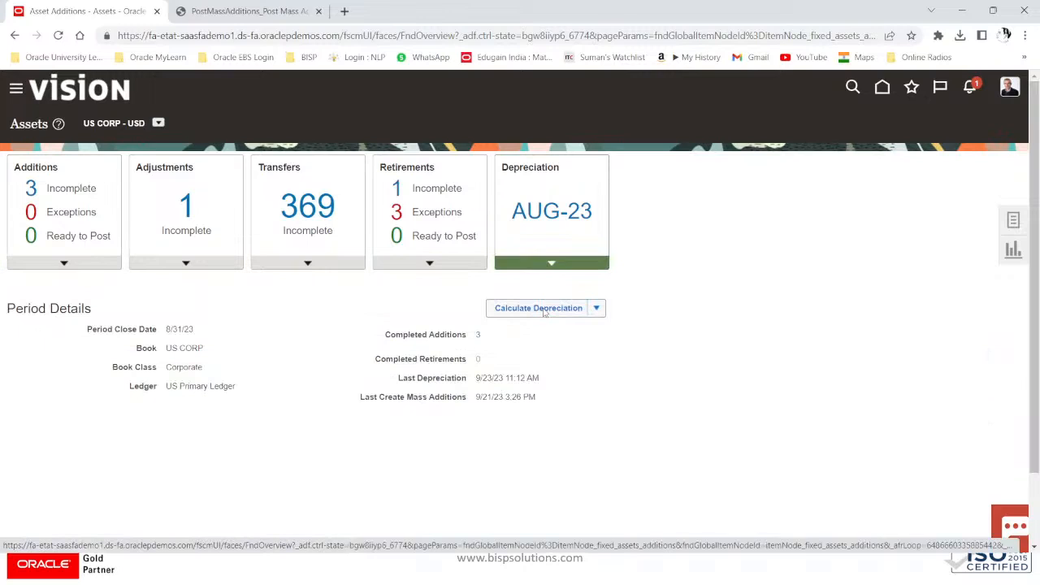
click(884, 121)
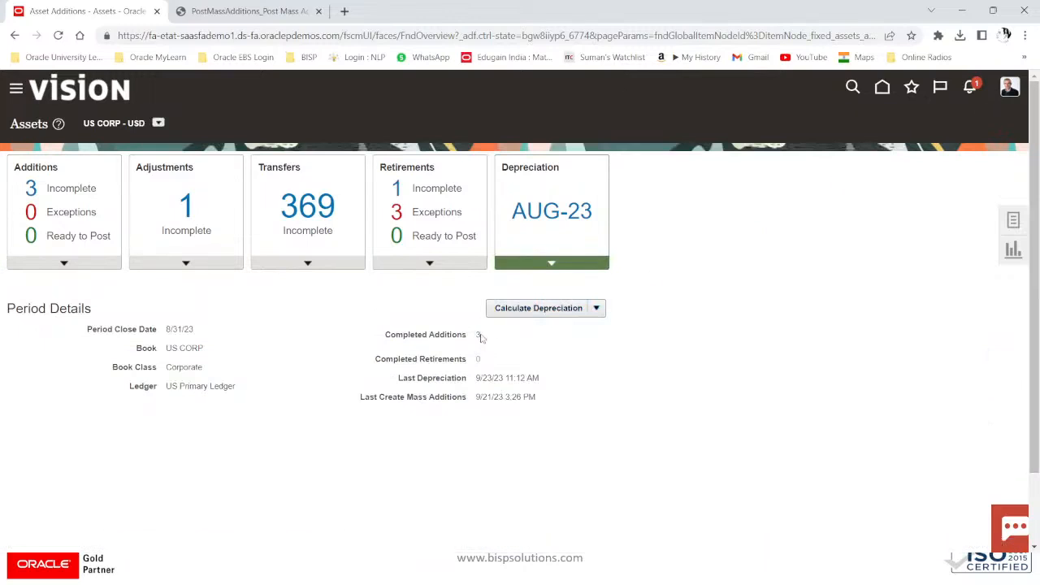
click(477, 335)
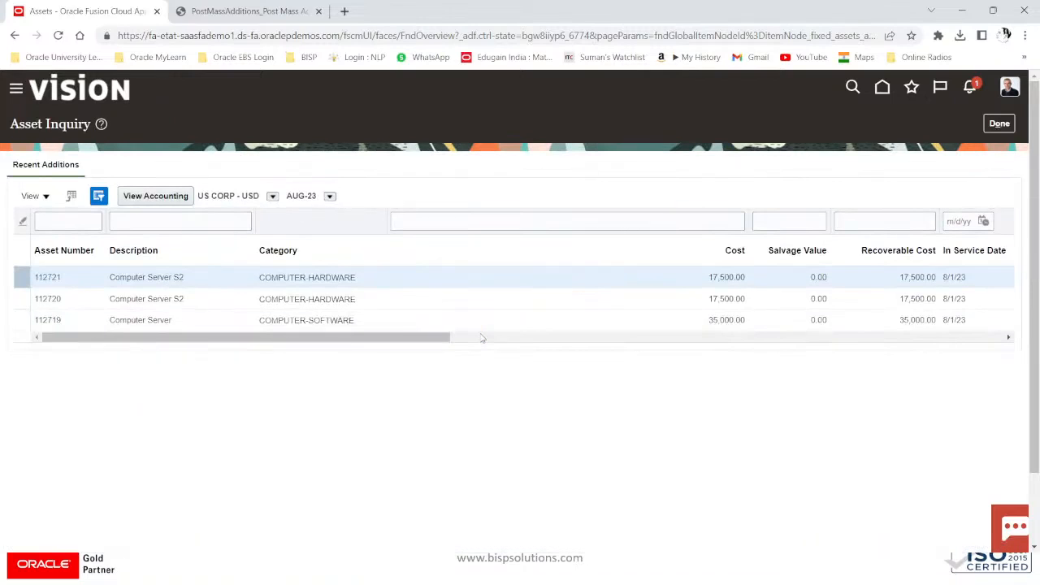
Step: Open asset 112720 and compare current cost 17,850.00 with original cost 17,500.00
click(54, 300)
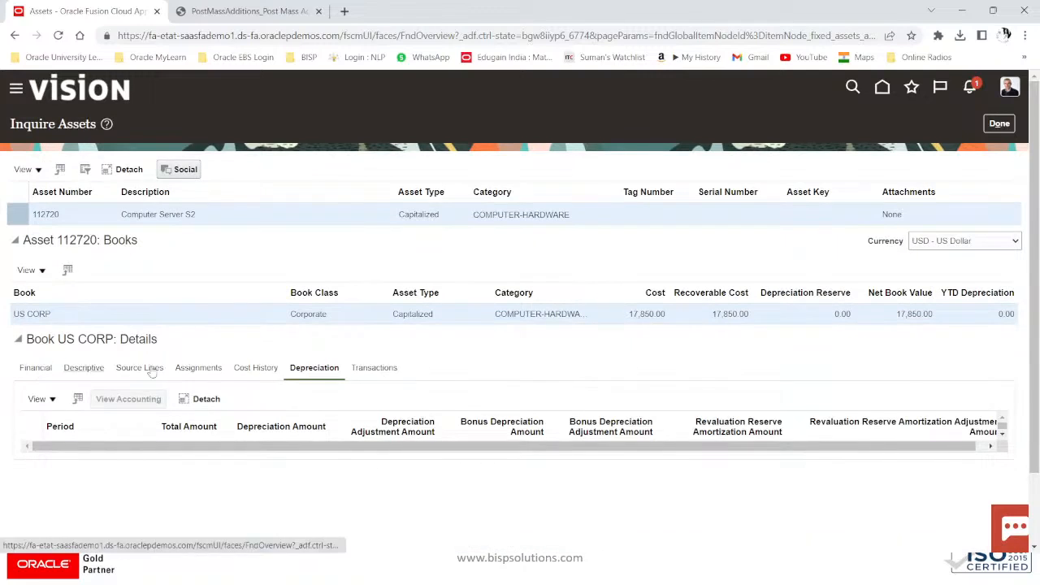
scroll(304, 372, down, 3)
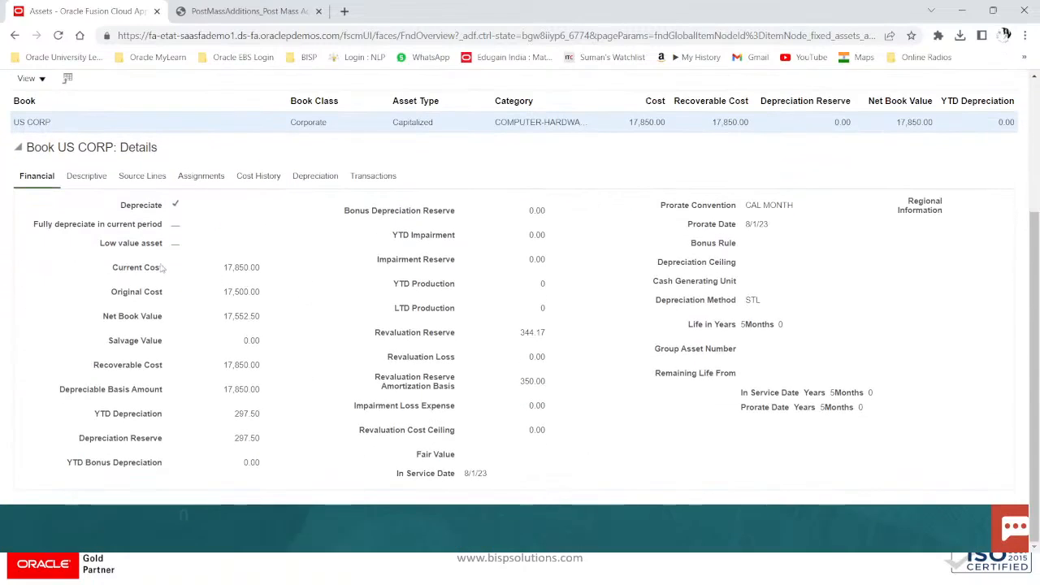
drag(221, 267, 277, 270)
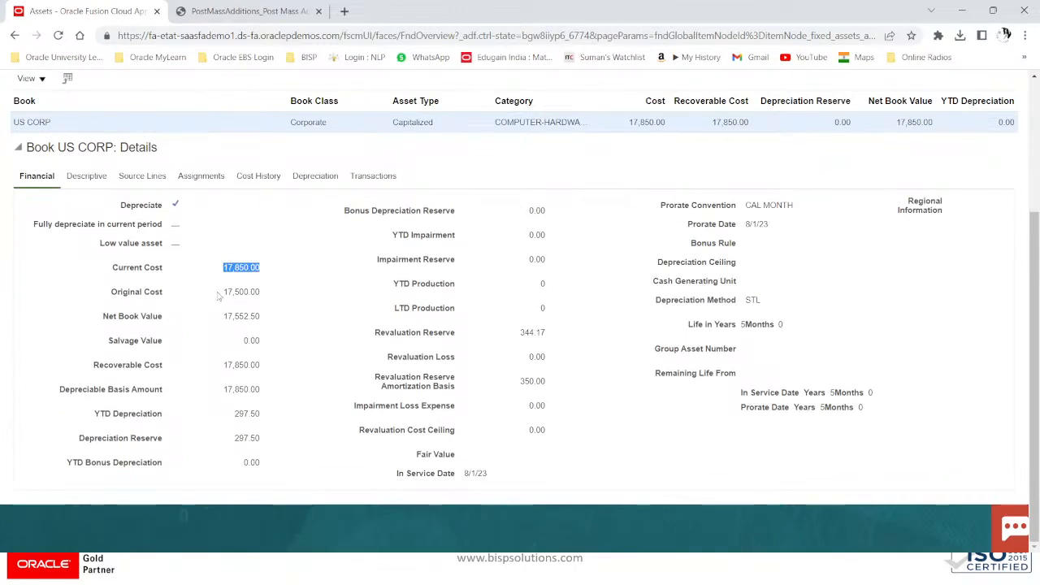
drag(217, 293, 263, 294)
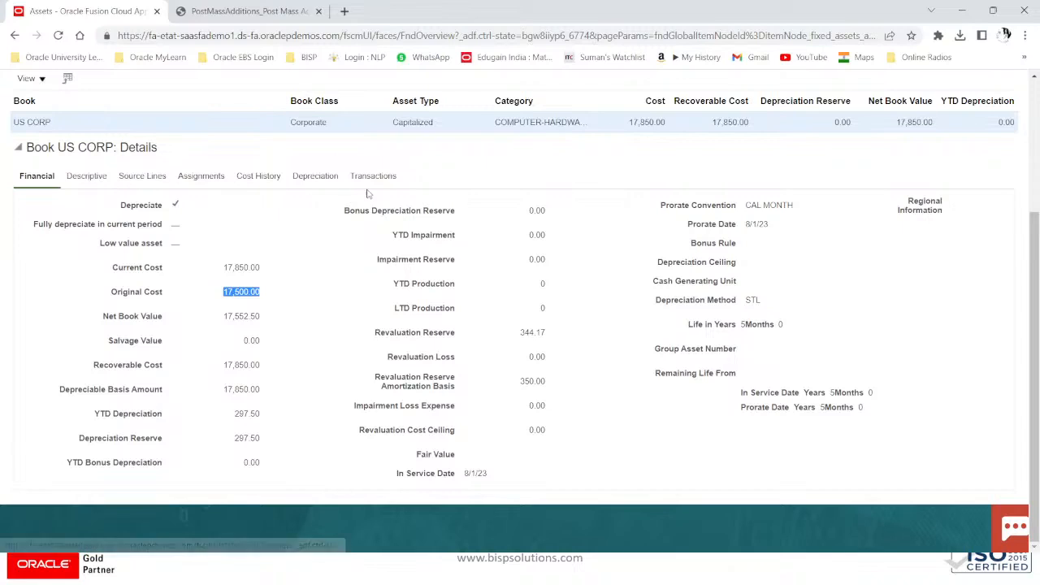
Step: Check the 8/31/23 revalued cost entry, transactions and depreciation, then close the inquiry
click(263, 179)
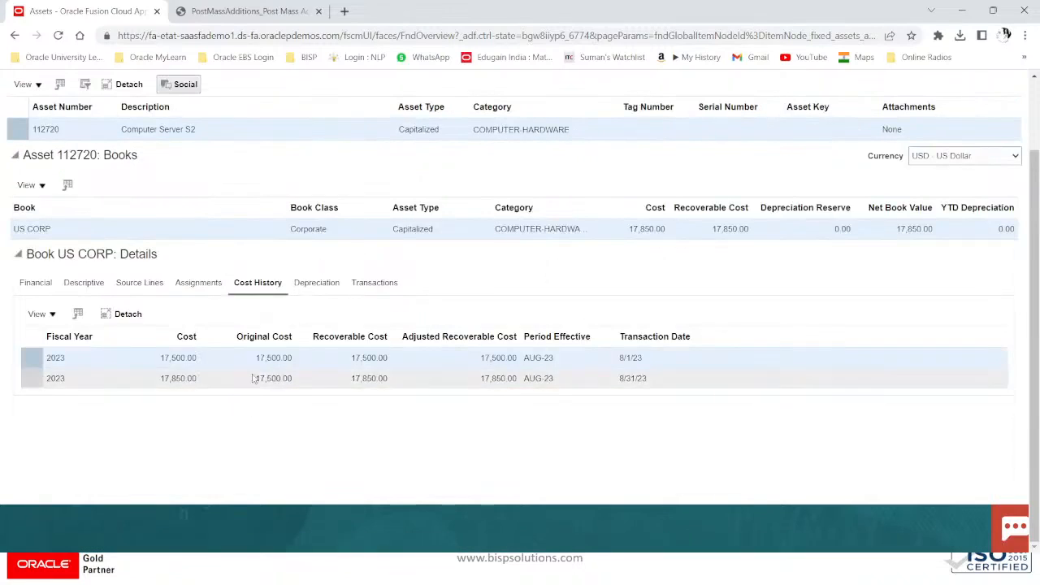
click(191, 378)
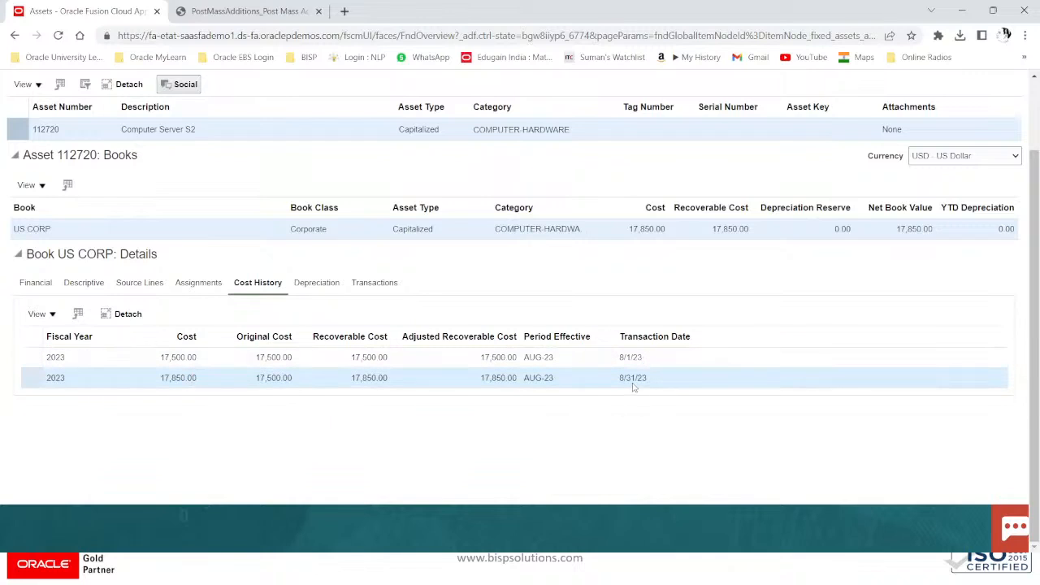
click(380, 284)
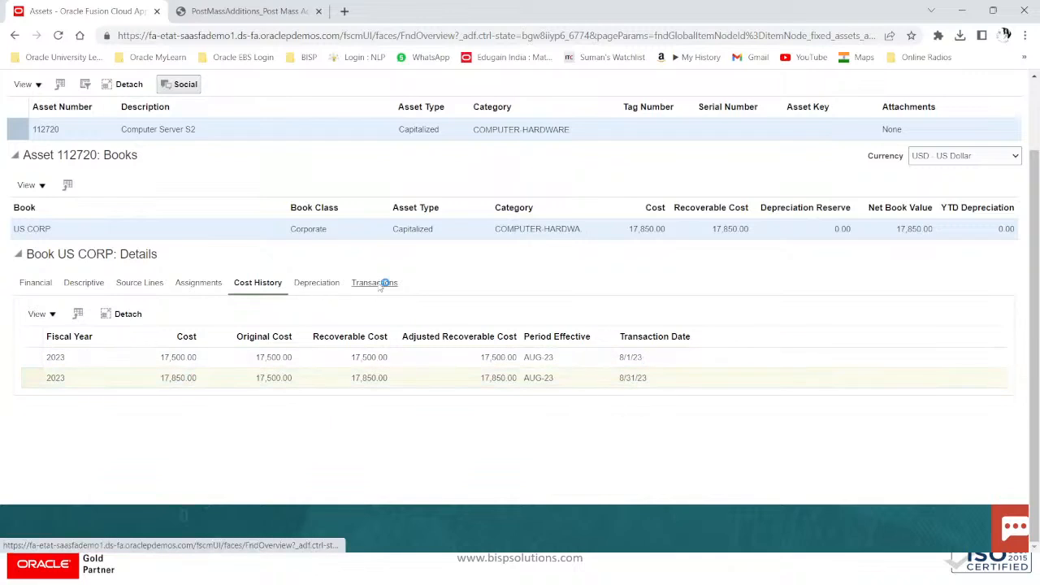
scroll(626, 373, down, 1)
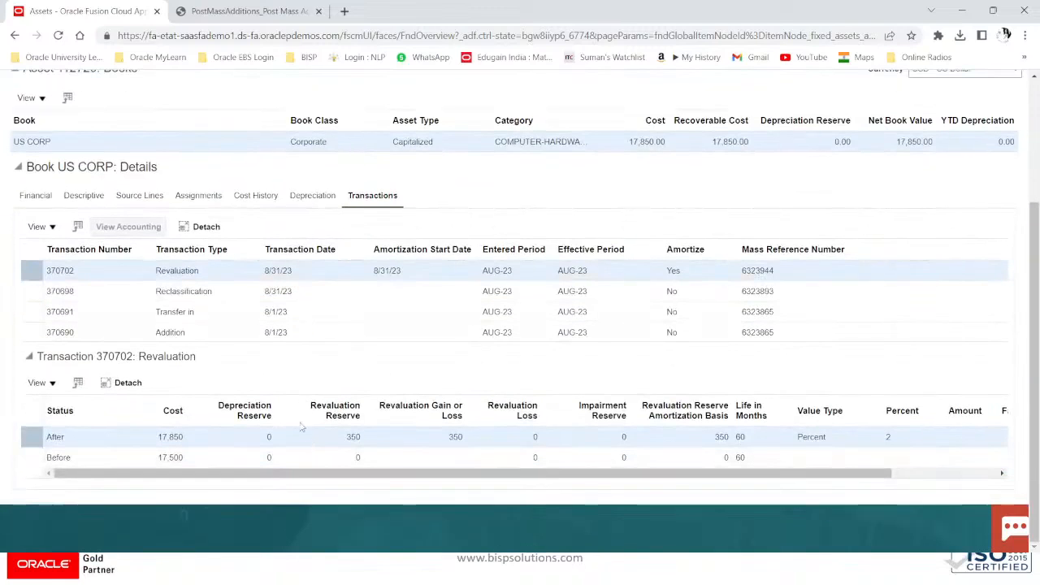
click(310, 197)
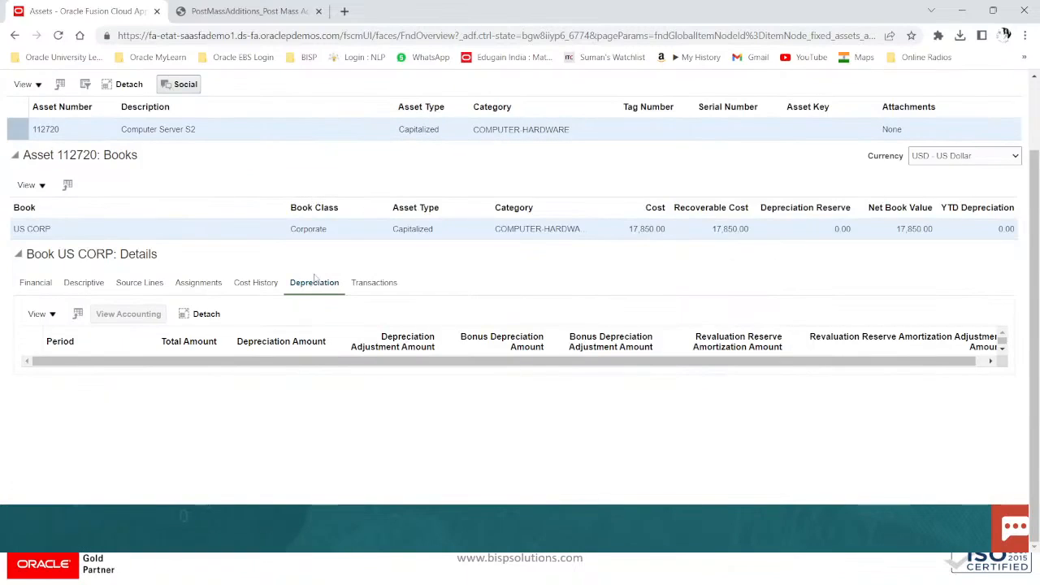
scroll(333, 313, up, 2)
click(998, 124)
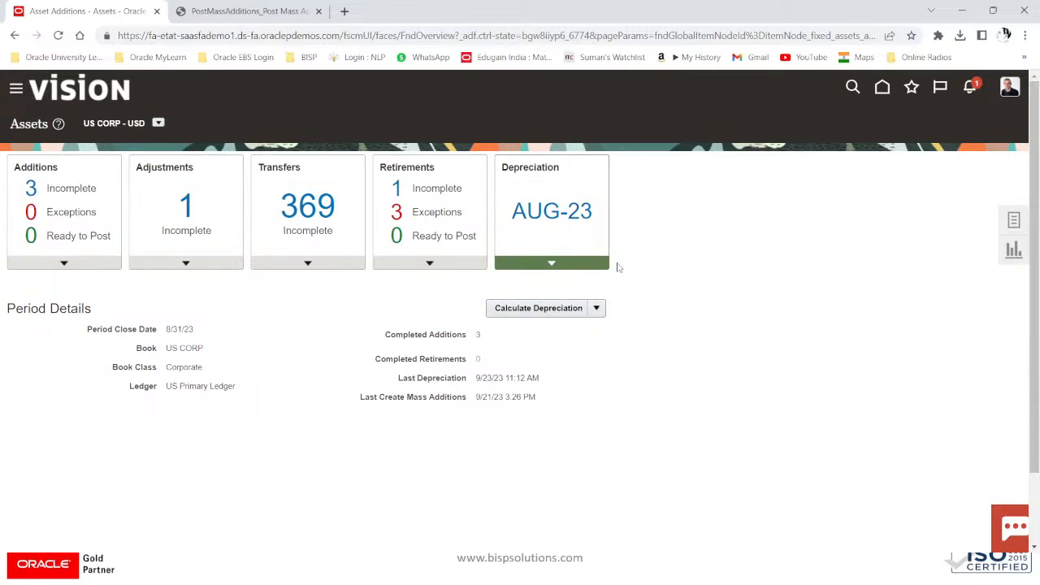
Step: Advance the PowerPoint slide show to the Asset Transfer slide
key(alt+Tab)
key(alt+Tab)
key(alt+Tab)
key(alt+Tab)
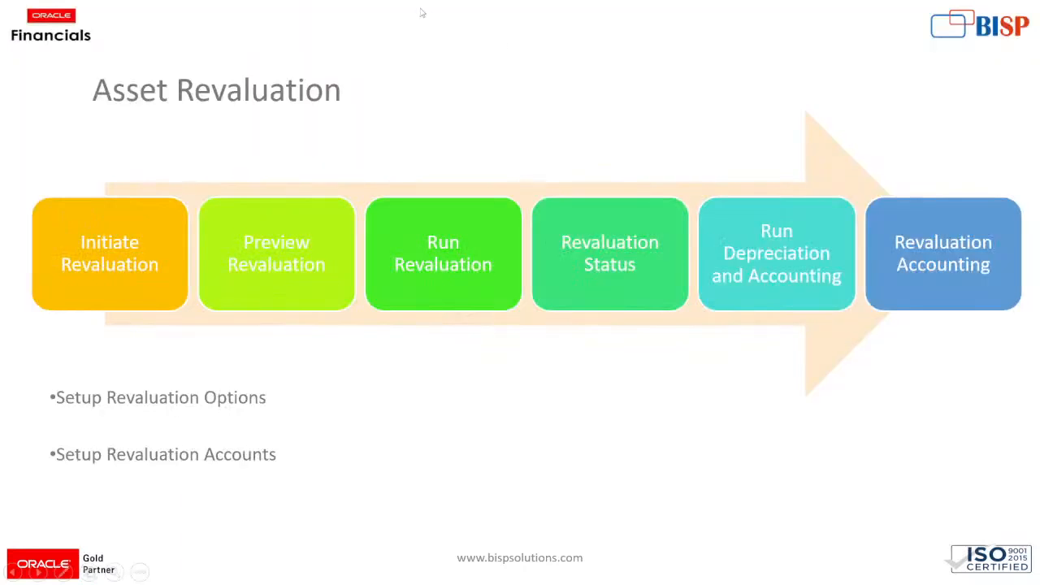
click(496, 81)
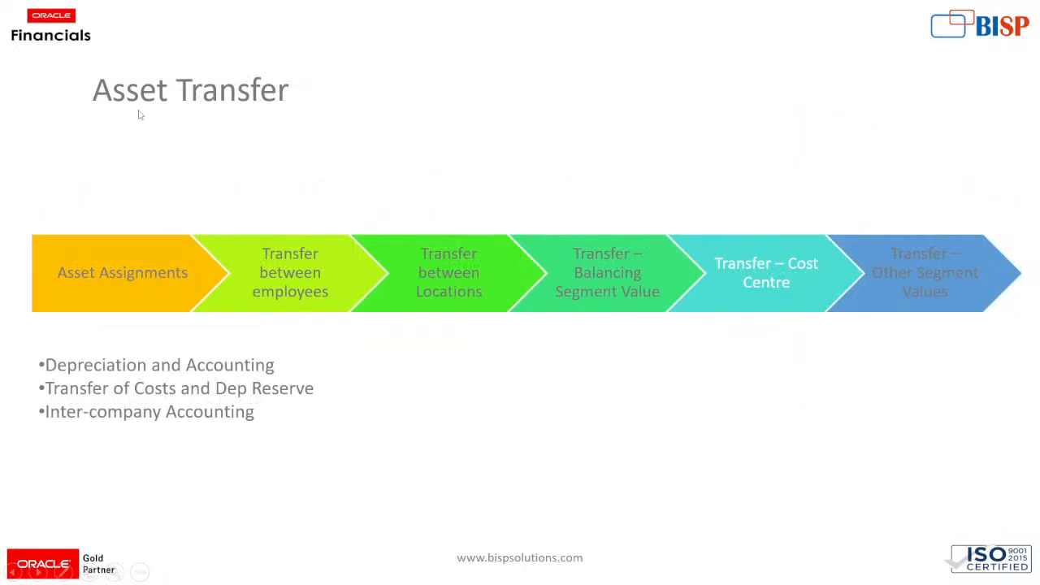
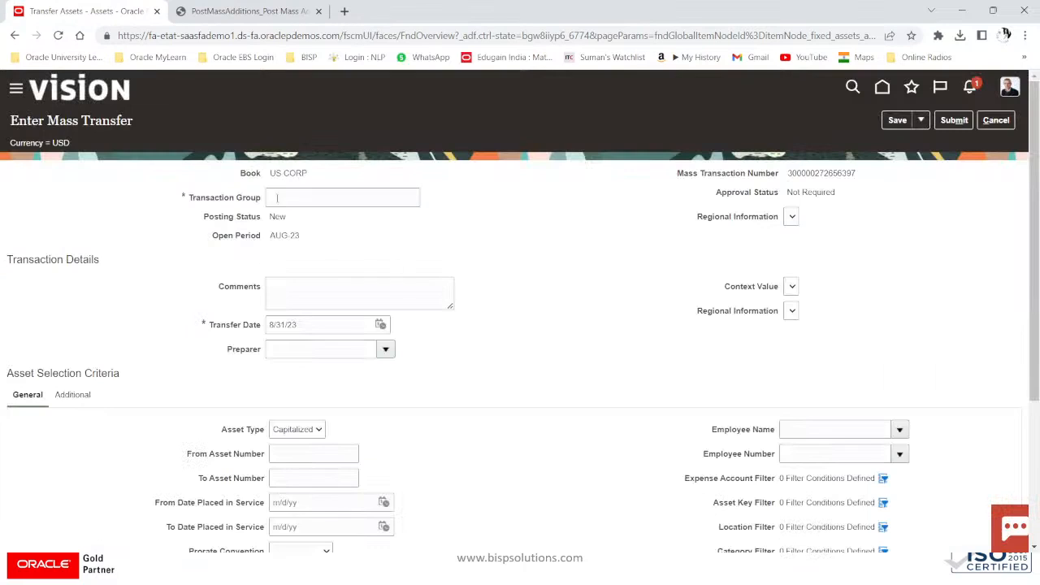
Step: Place the cursor in the Transaction Group field of the new US CORP mass transfer
click(284, 197)
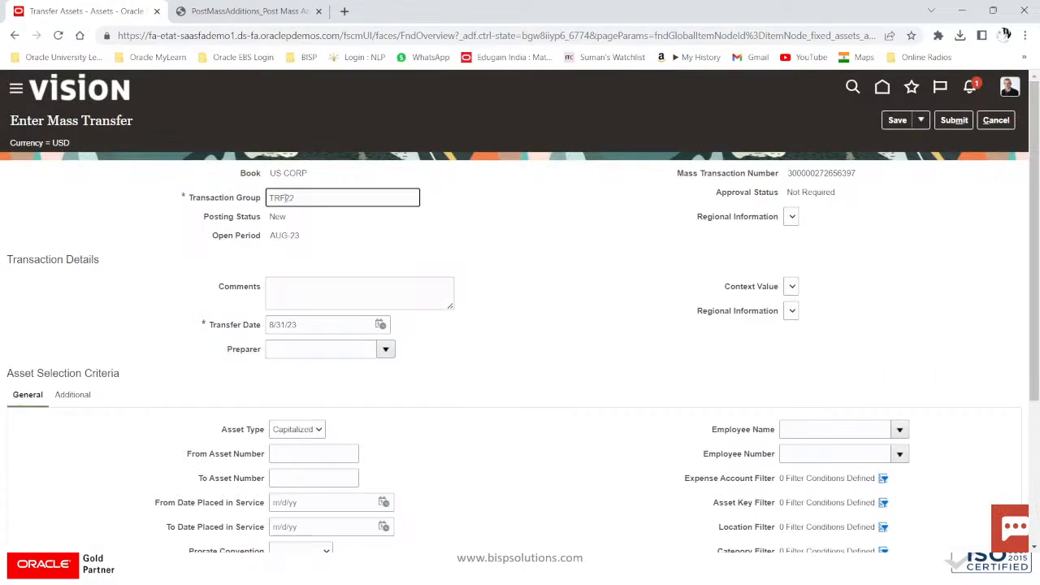
Step: Enter transaction group TRF22 and comment 'TRF TO LA', and select a preparer from the list
drag(284, 197, 268, 198)
click(320, 283)
text(TR)
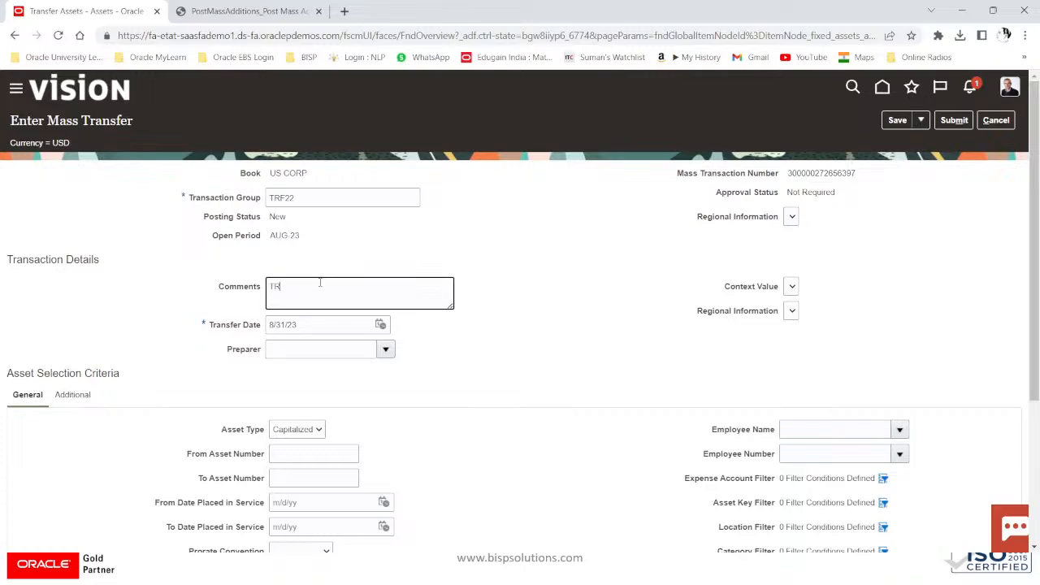
text(F TO LA)
click(321, 351)
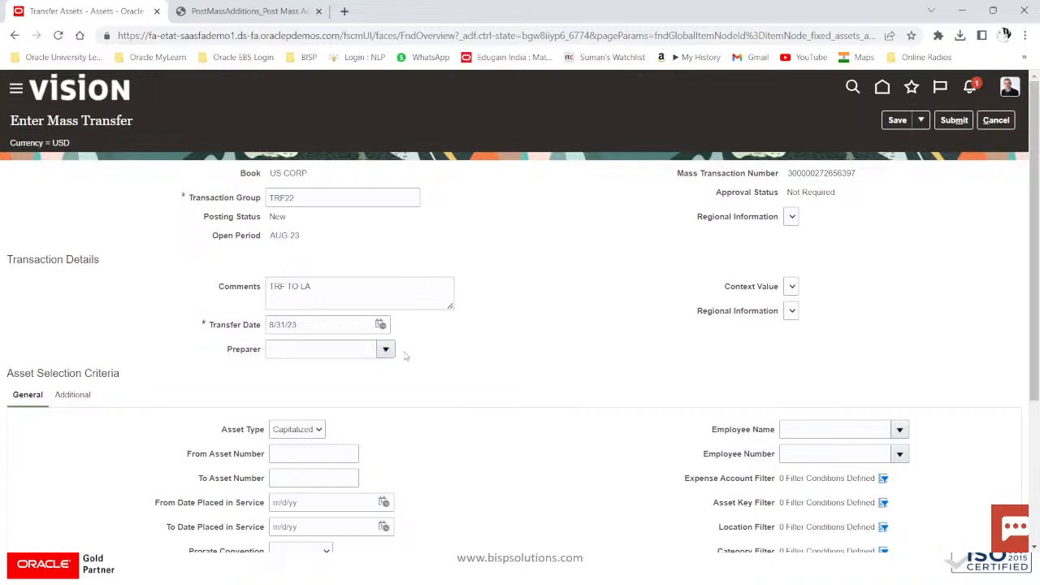
click(385, 349)
click(345, 152)
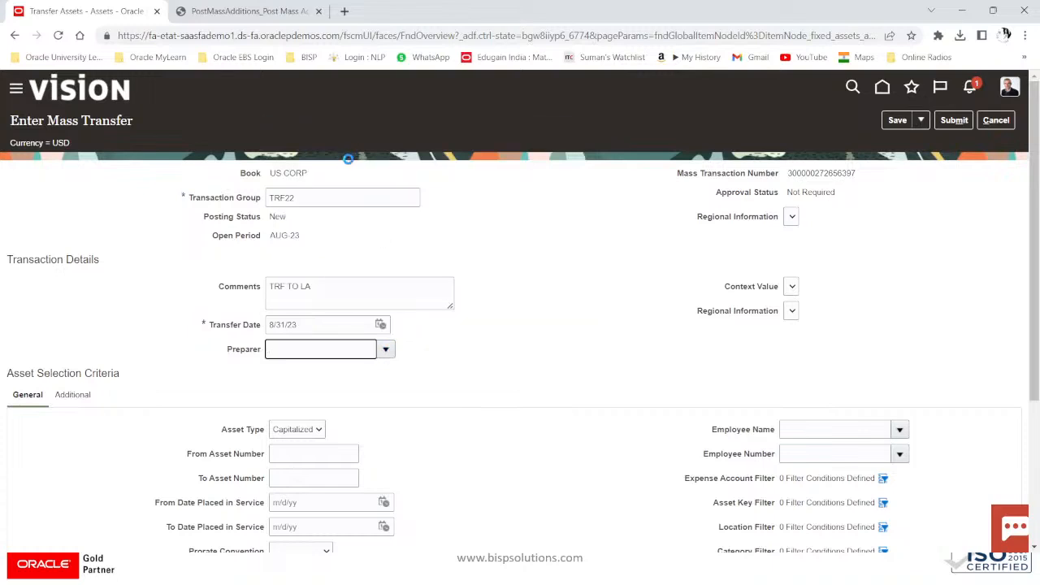
scroll(317, 422, down, 3)
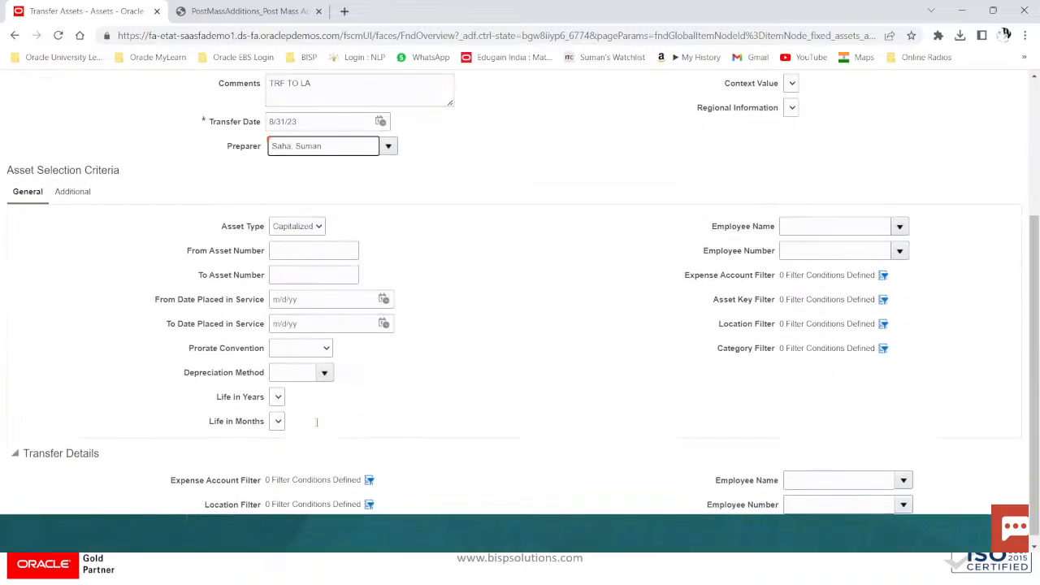
Step: Paste asset numbers to set the transfer range from 112720 to 112721
click(306, 249)
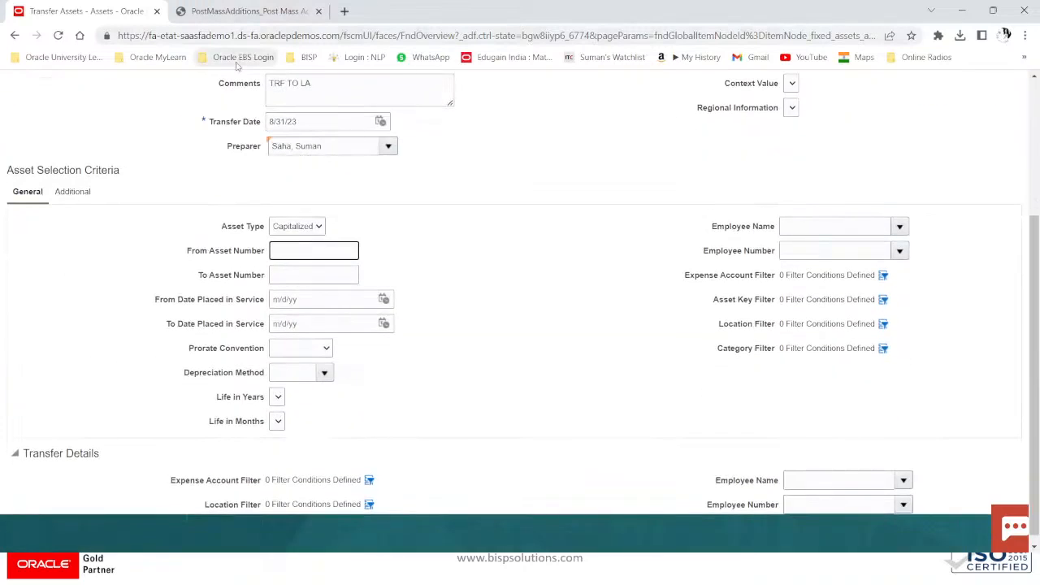
key(super+v)
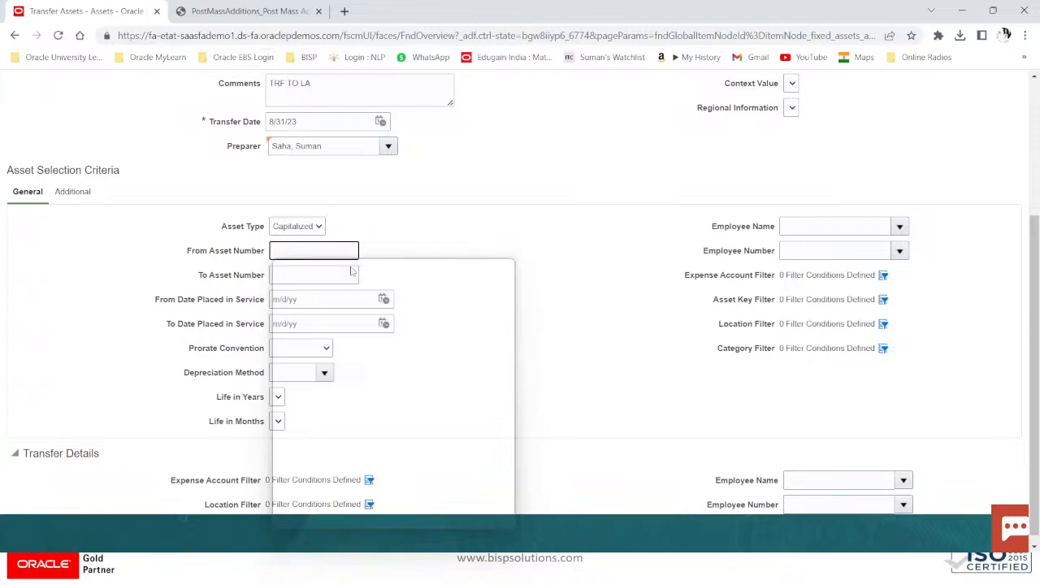
scroll(355, 414, down, 1)
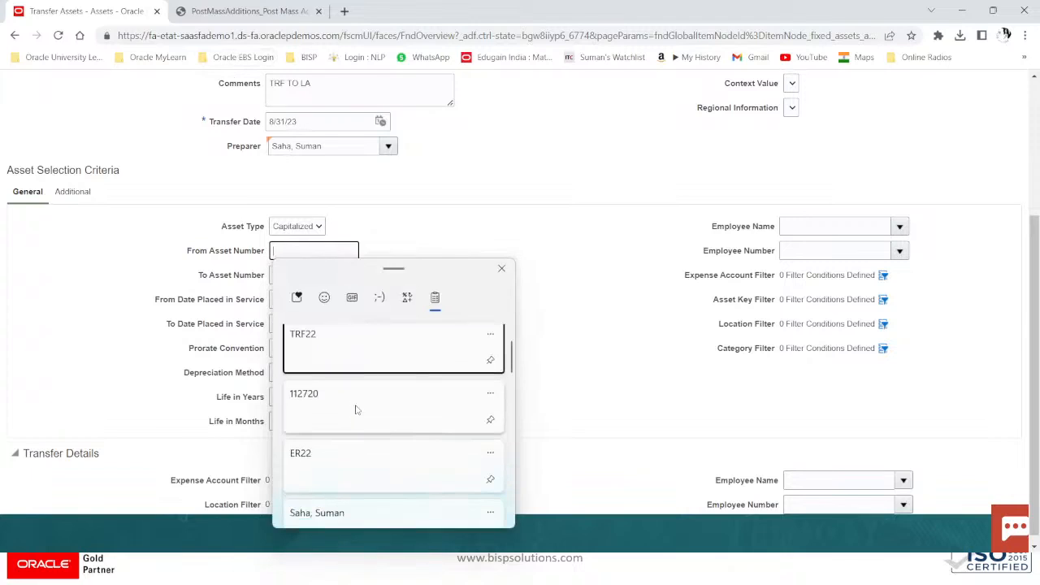
click(361, 409)
click(305, 280)
click(318, 253)
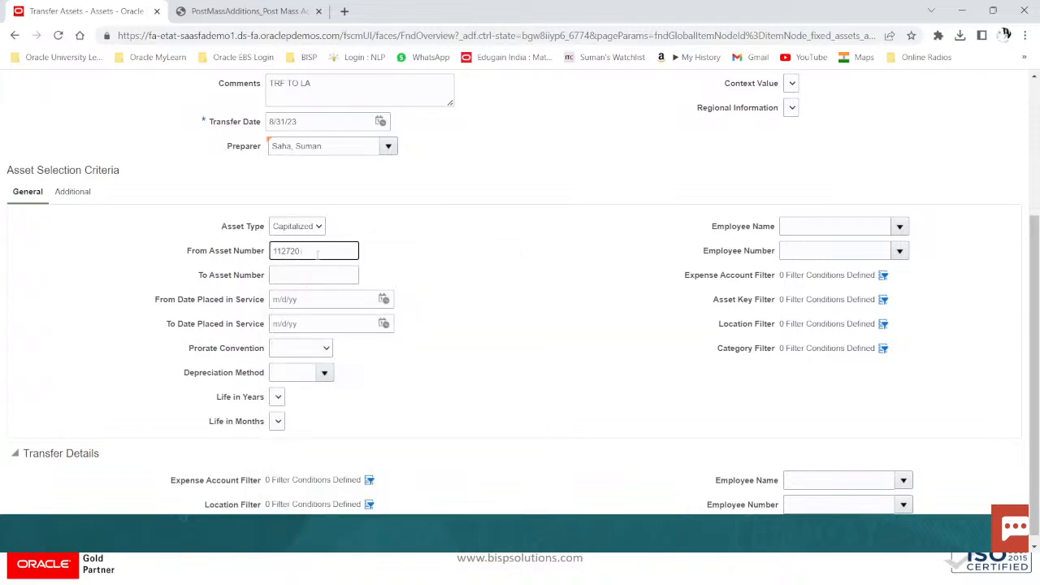
click(296, 278)
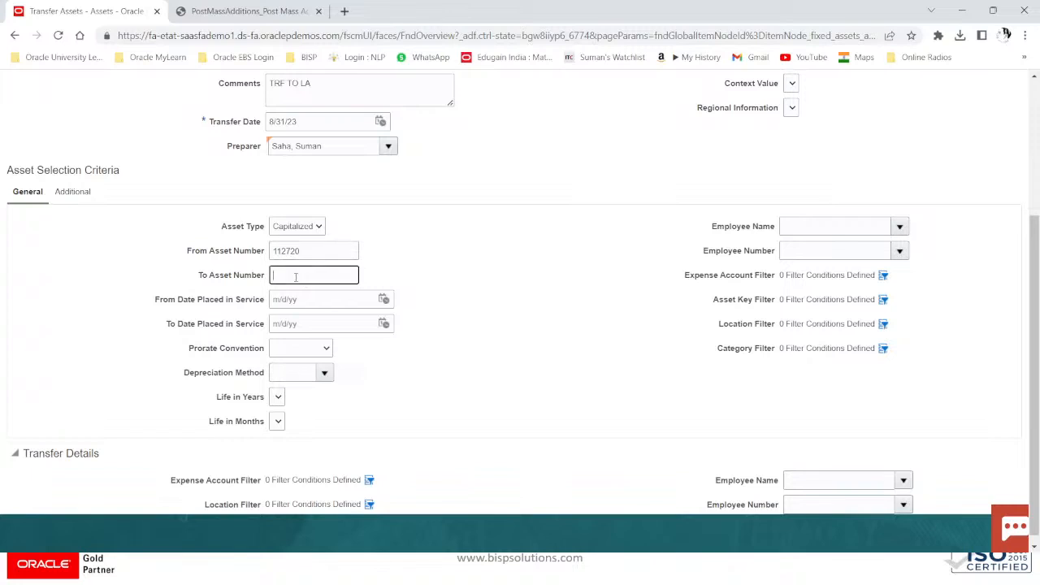
key(super+v)
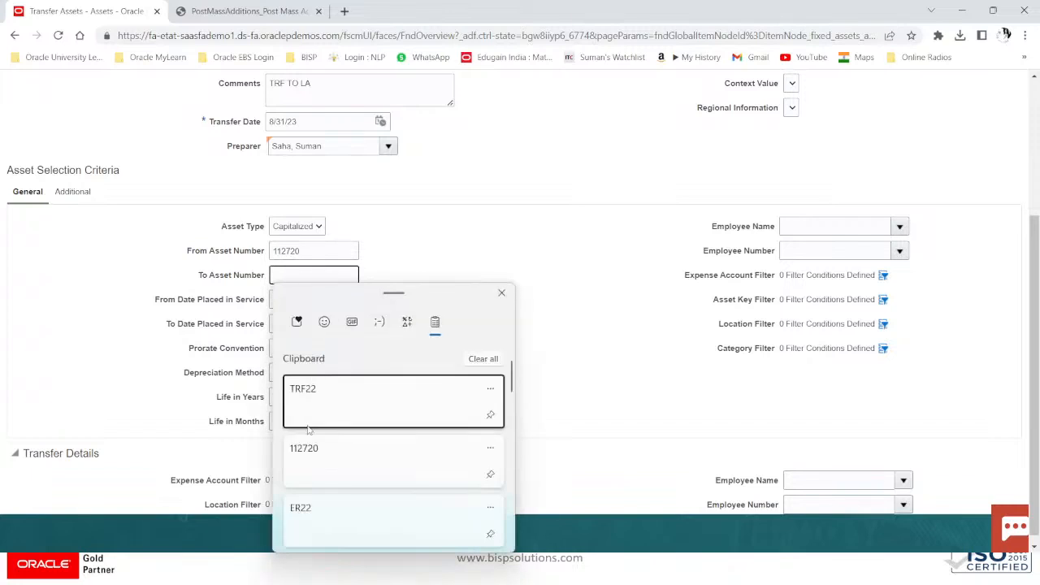
click(320, 460)
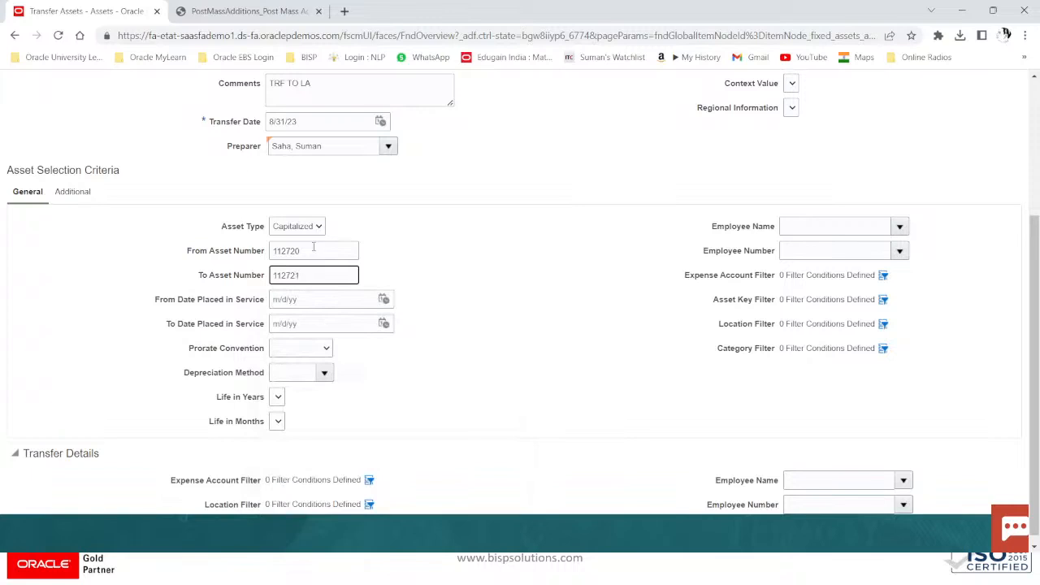
Step: Verify the asset numbers against the PDF report, then open the transfer details Location Filter
click(246, 12)
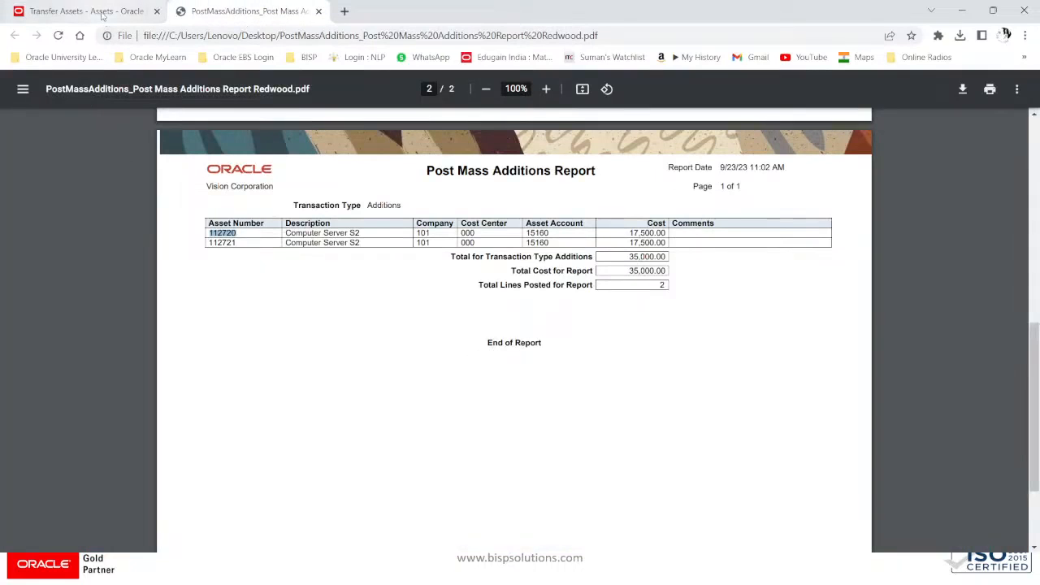
click(85, 11)
scroll(260, 487, down, 1)
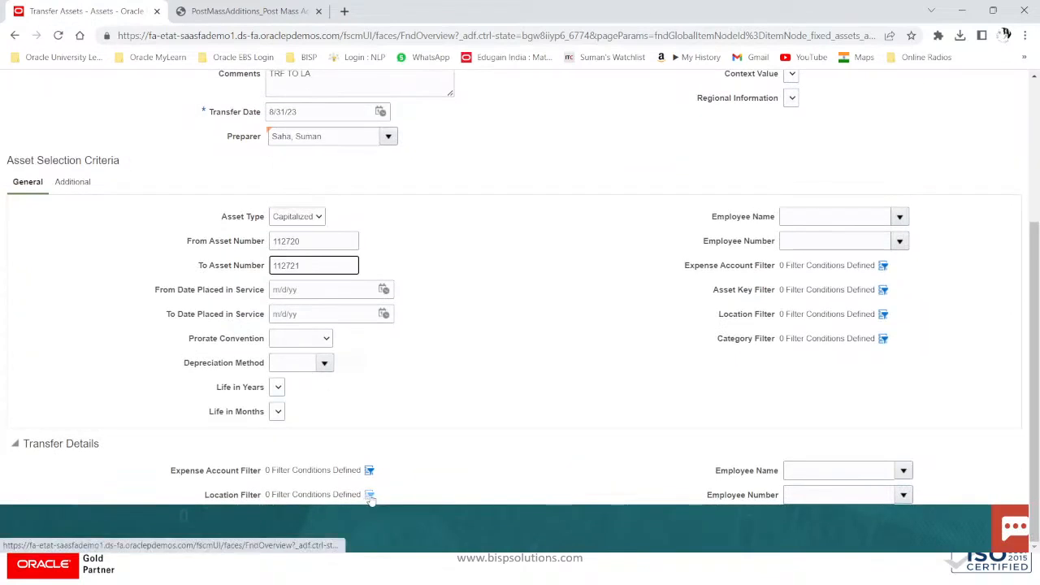
click(860, 471)
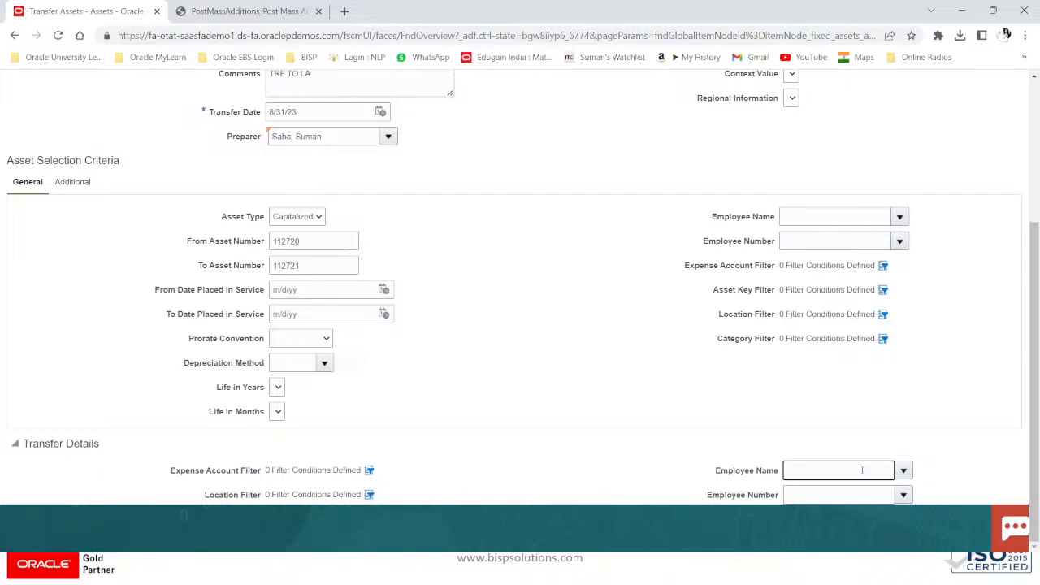
click(861, 497)
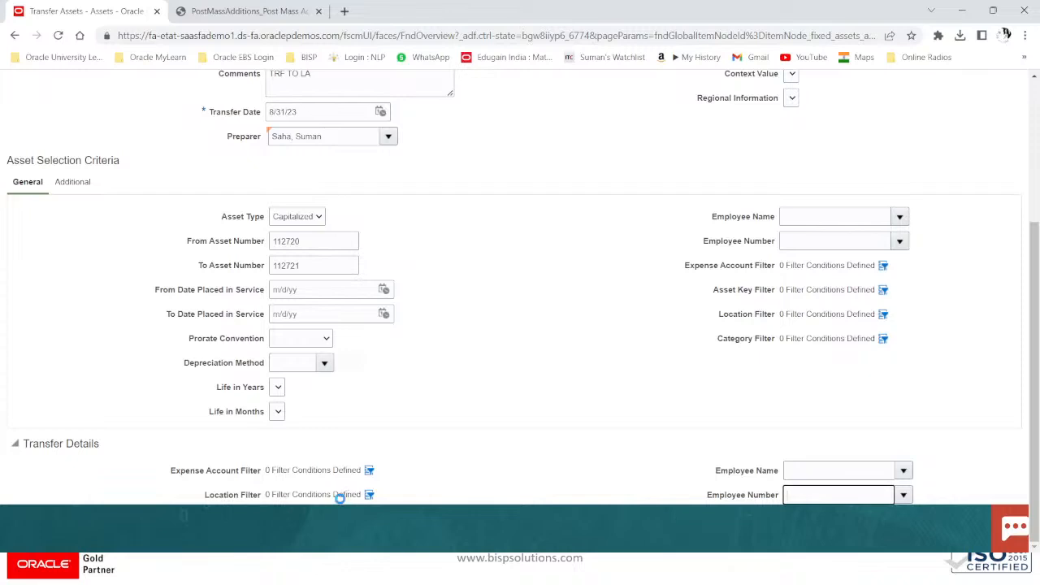
click(368, 495)
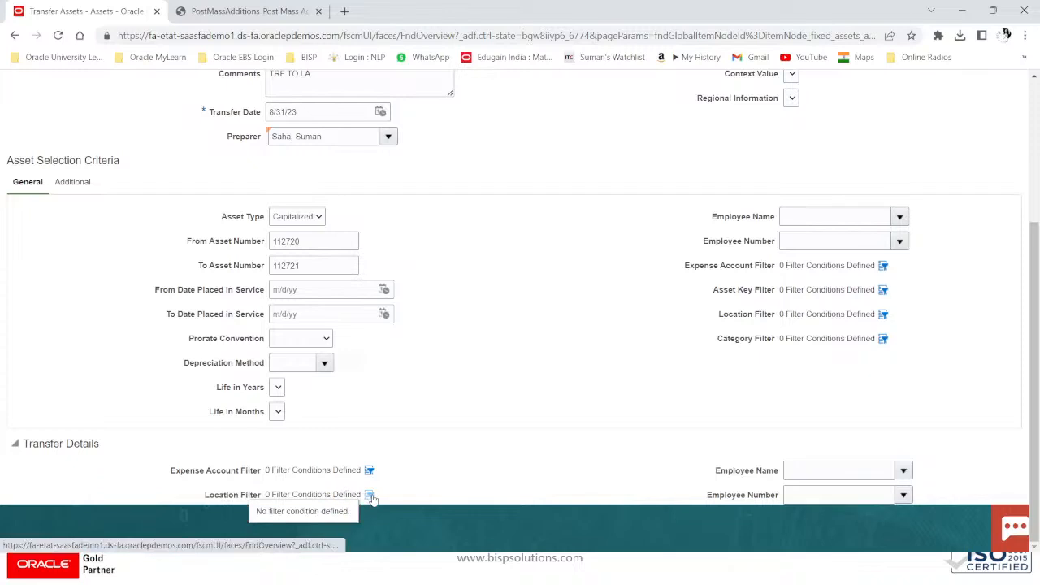
click(371, 496)
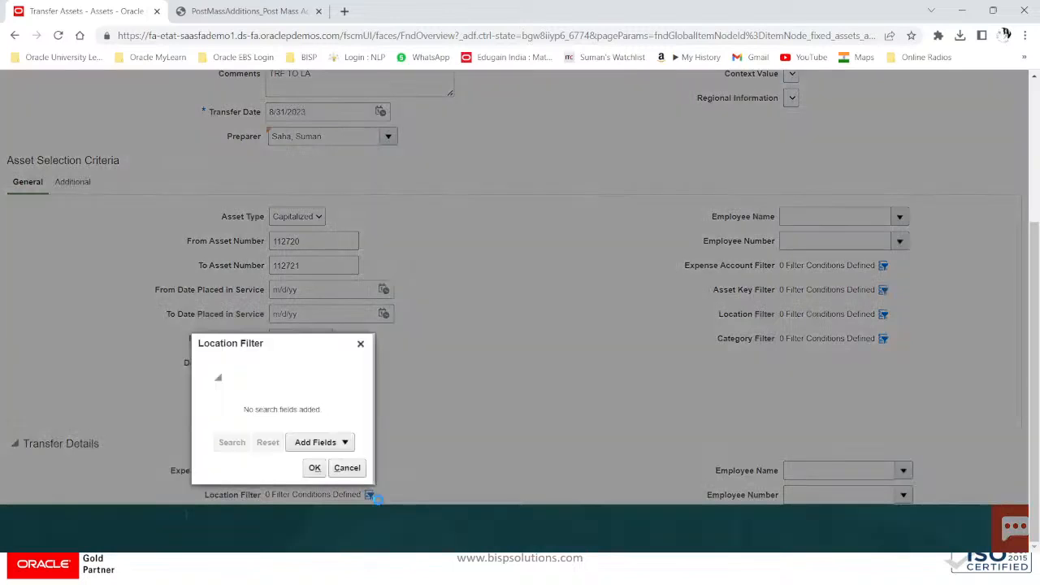
Step: Add a Country condition set to USA in the Location Filter
click(343, 443)
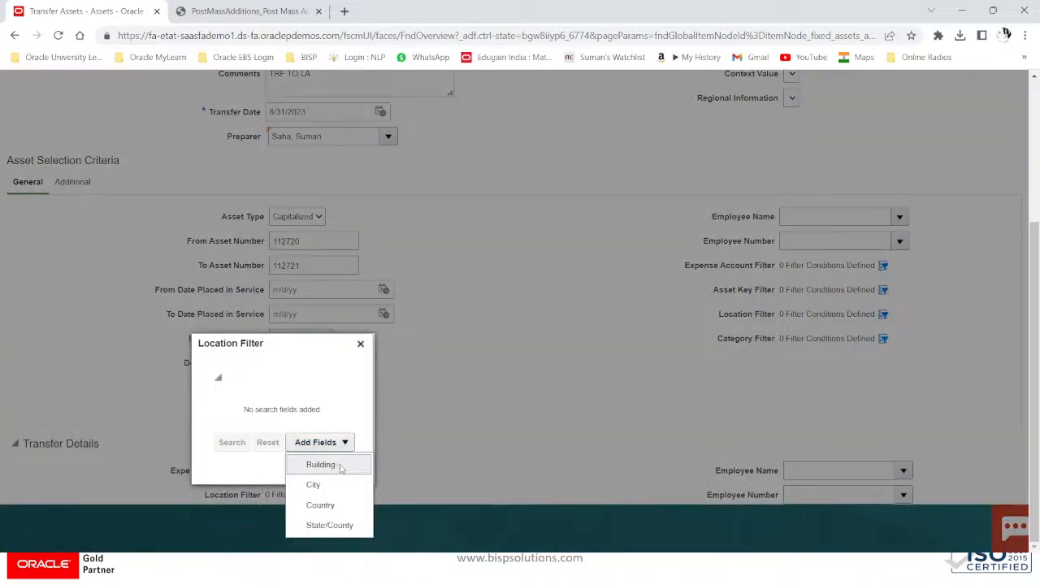
click(320, 504)
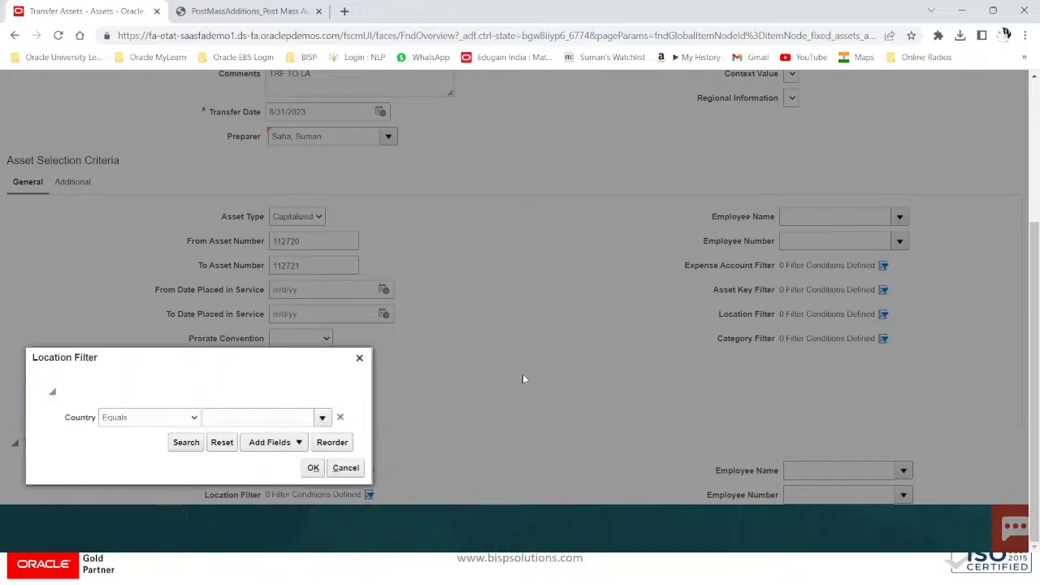
click(260, 414)
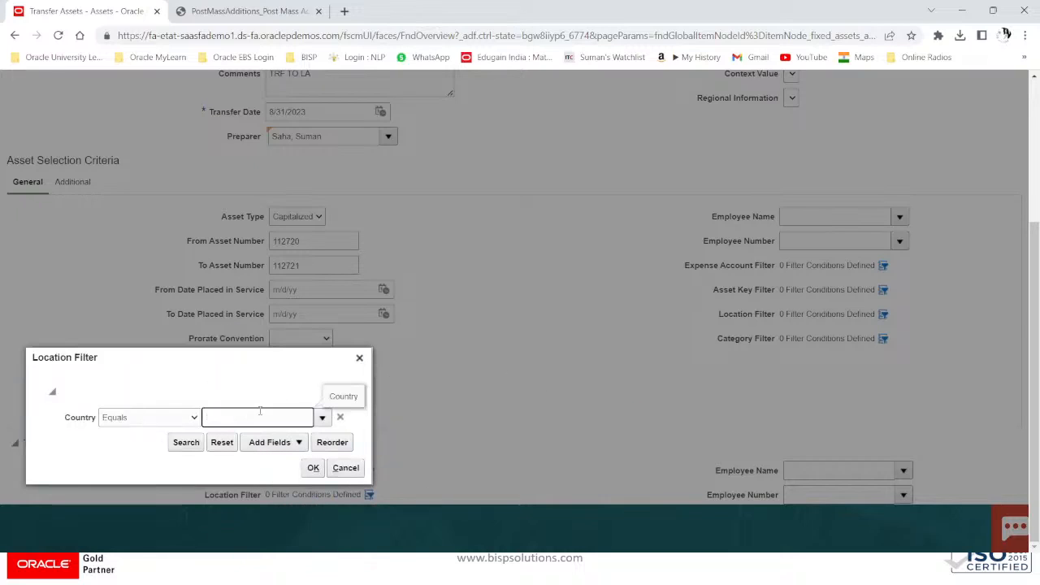
text(USA)
click(187, 446)
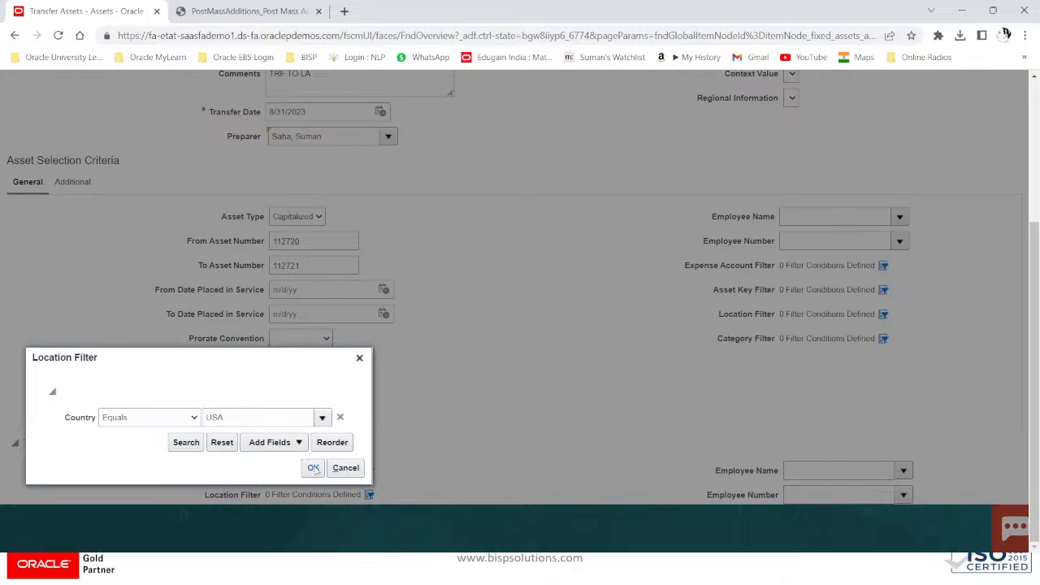
Step: Add State/County CALIFORNIA and an empty City condition, showing the city list
click(299, 444)
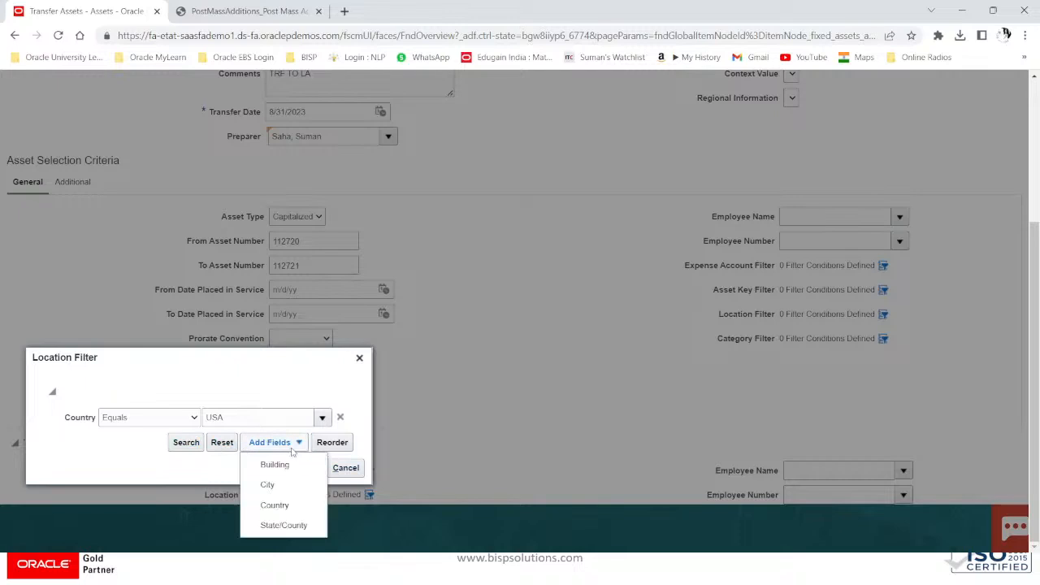
click(274, 527)
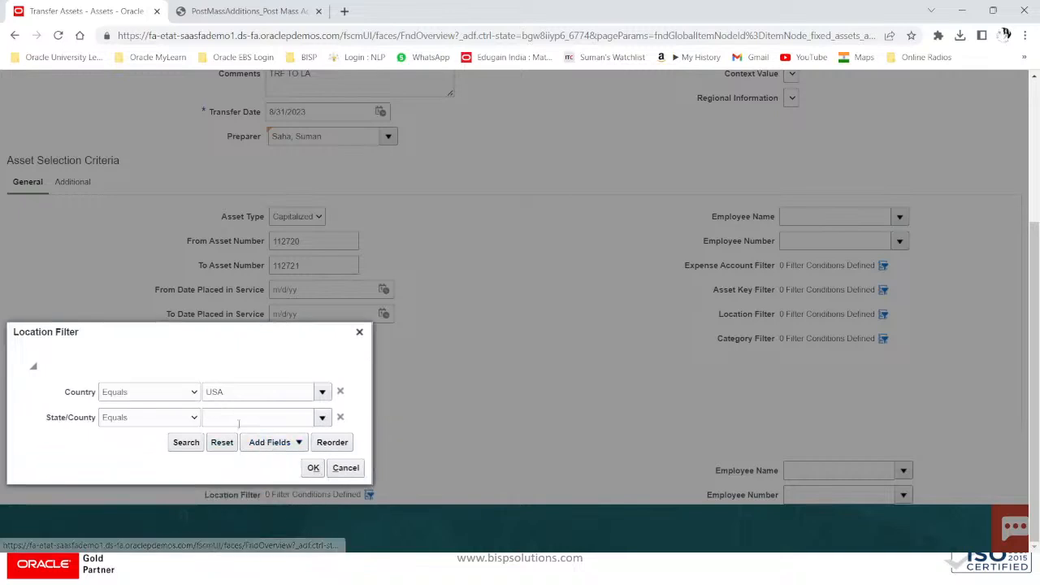
click(322, 419)
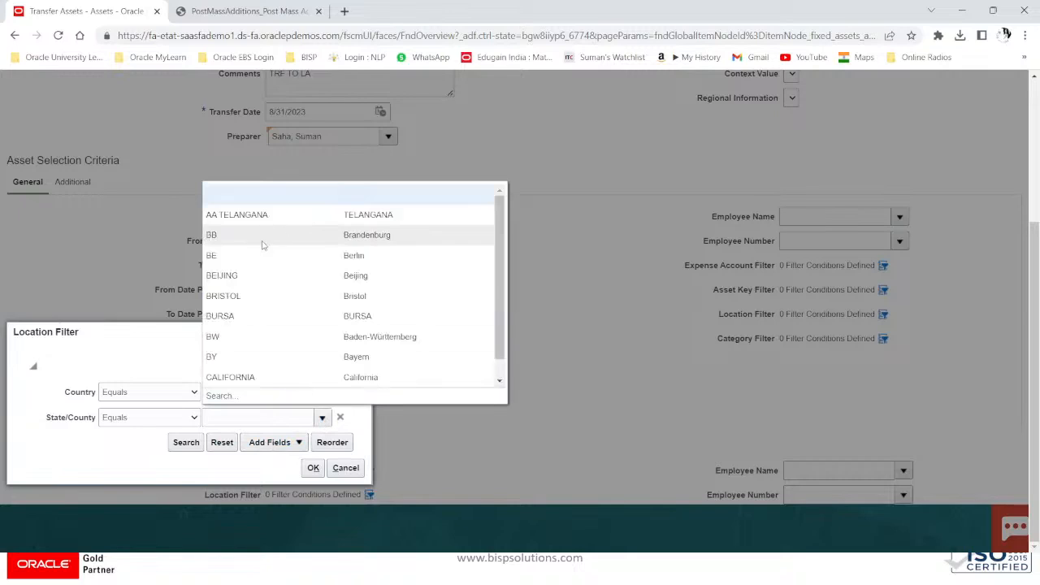
scroll(374, 207, down, 1)
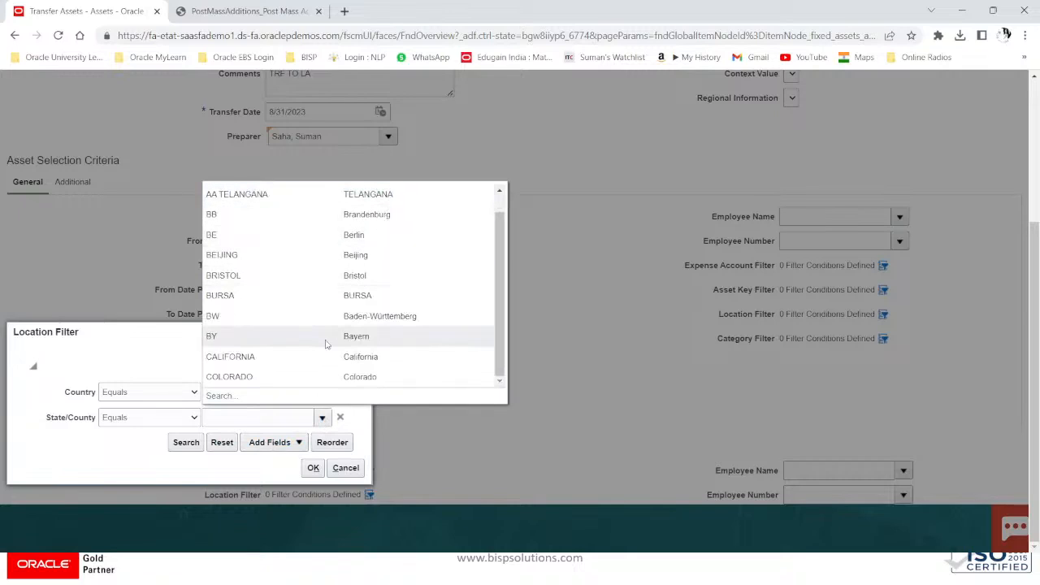
click(311, 364)
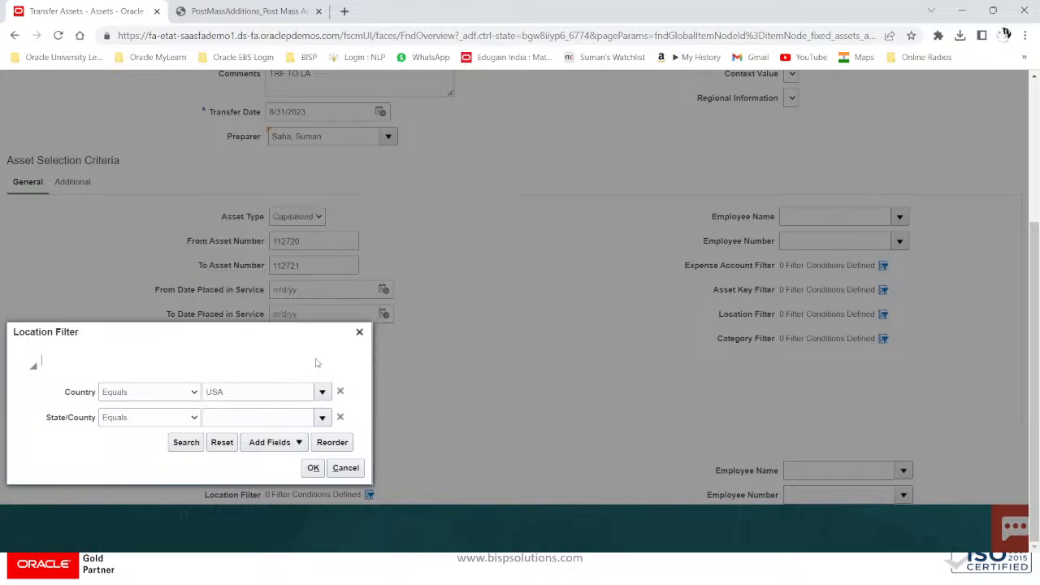
click(298, 443)
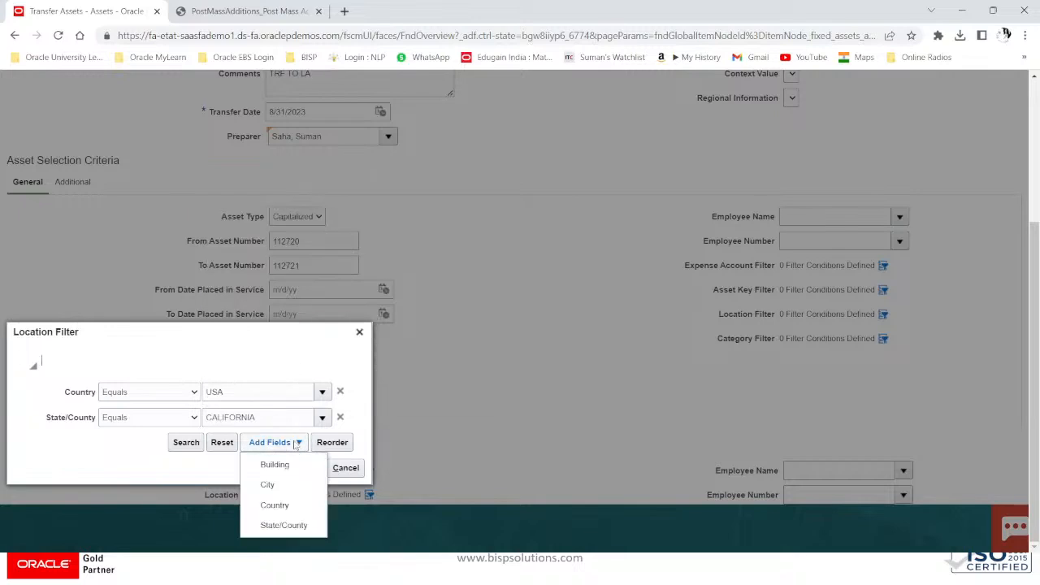
click(277, 485)
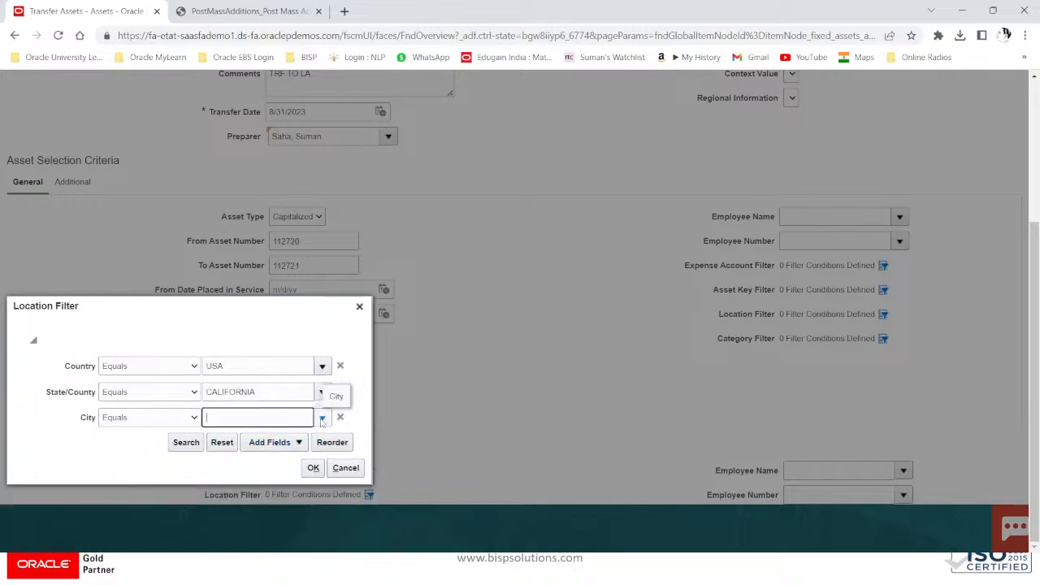
click(322, 419)
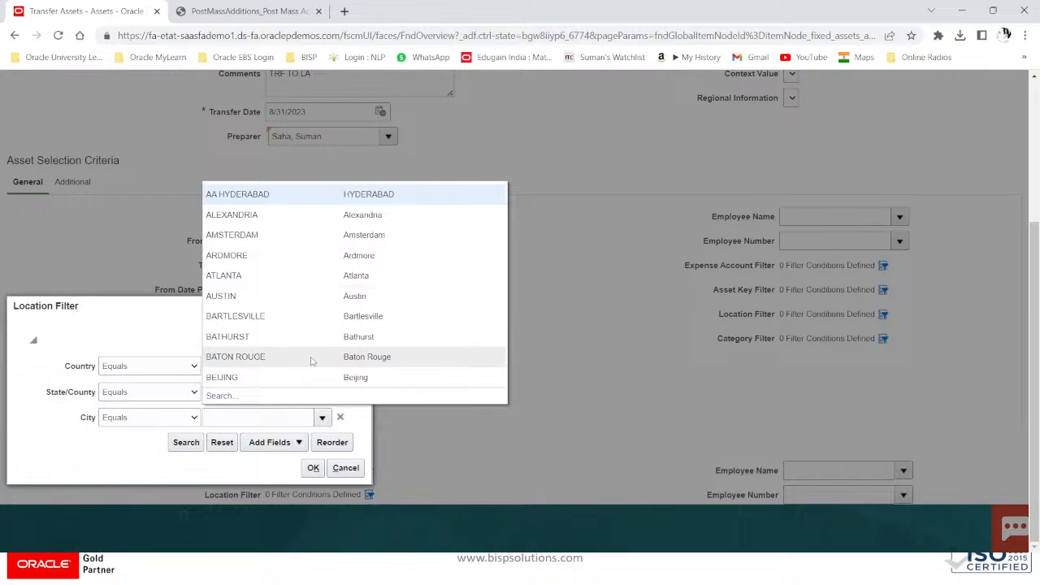
Step: Search the city list for LA, then cancel the city search
click(221, 397)
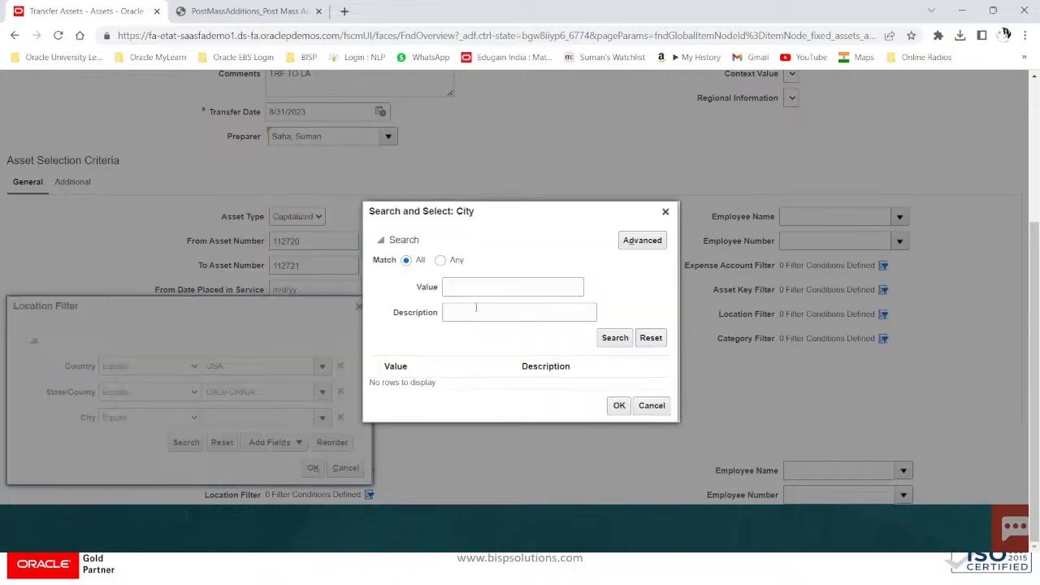
click(474, 313)
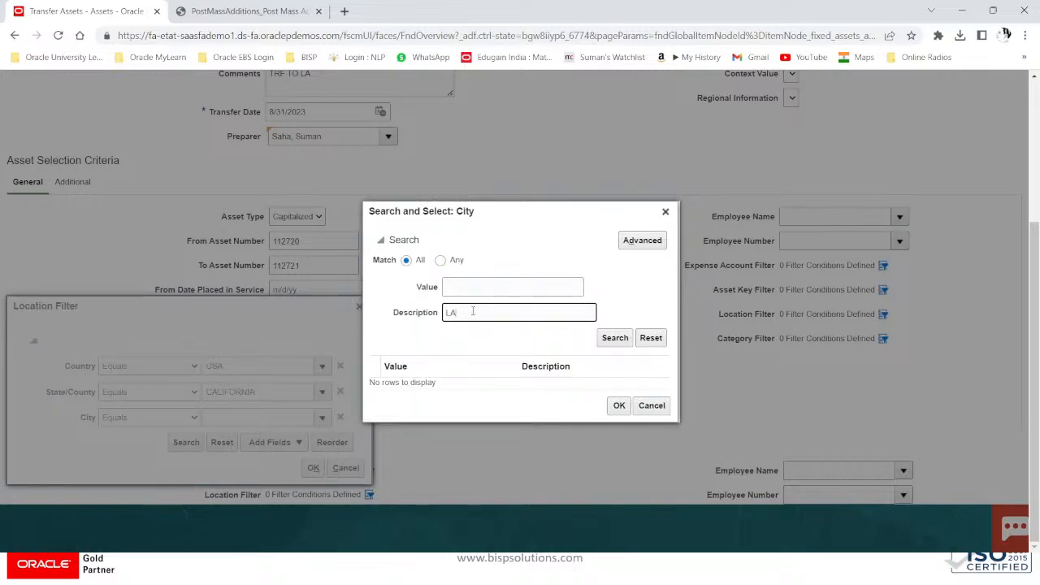
click(617, 344)
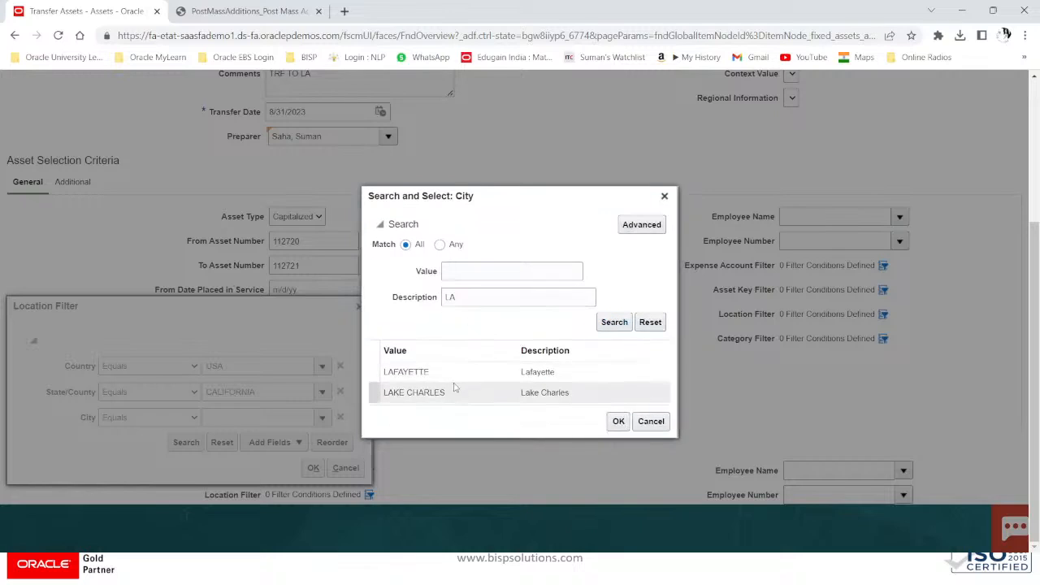
click(651, 422)
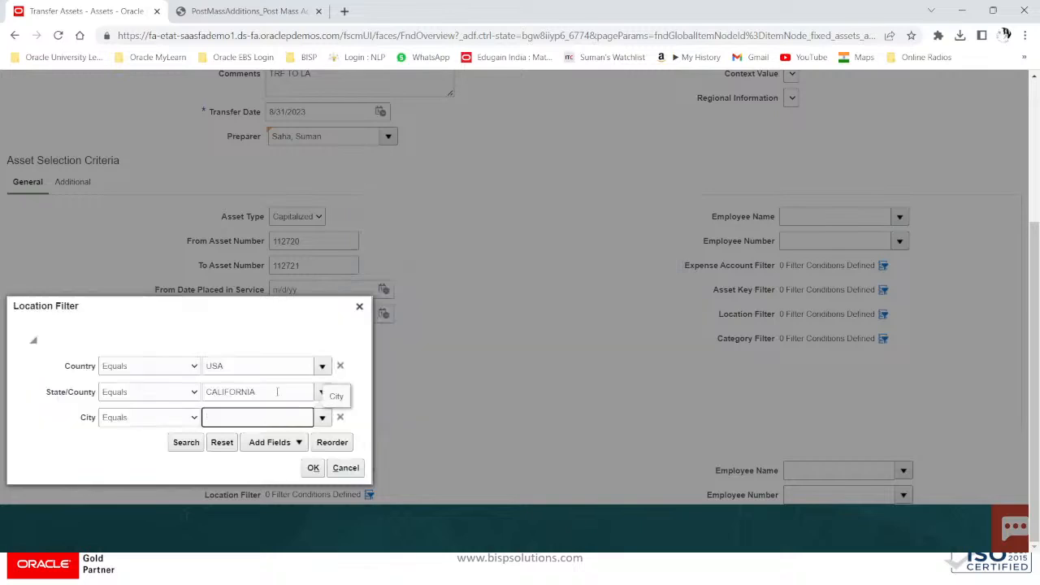
Step: Enter LA as the state and search the state list for LOS
text(LA)
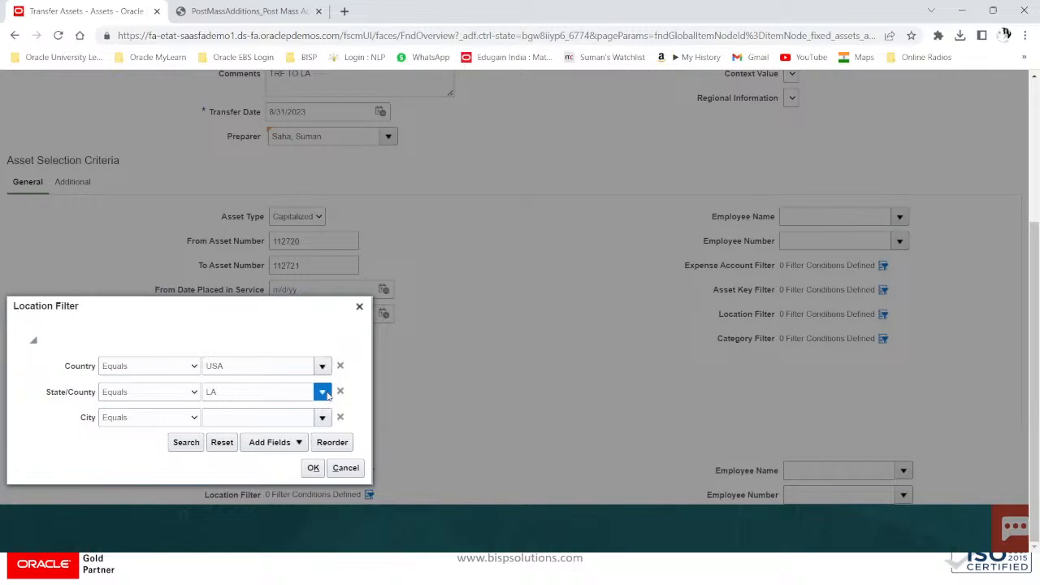
click(323, 393)
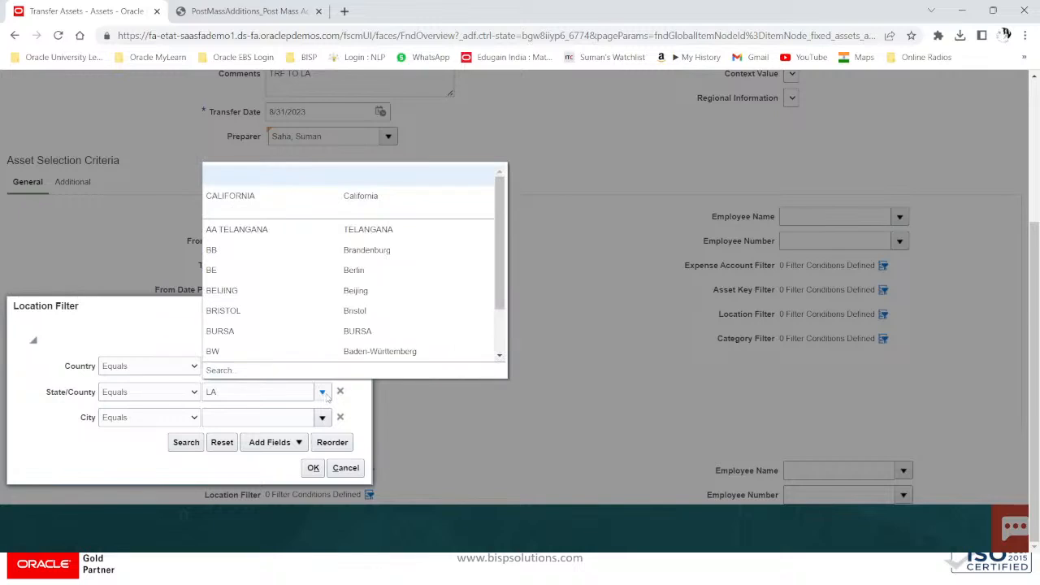
click(221, 371)
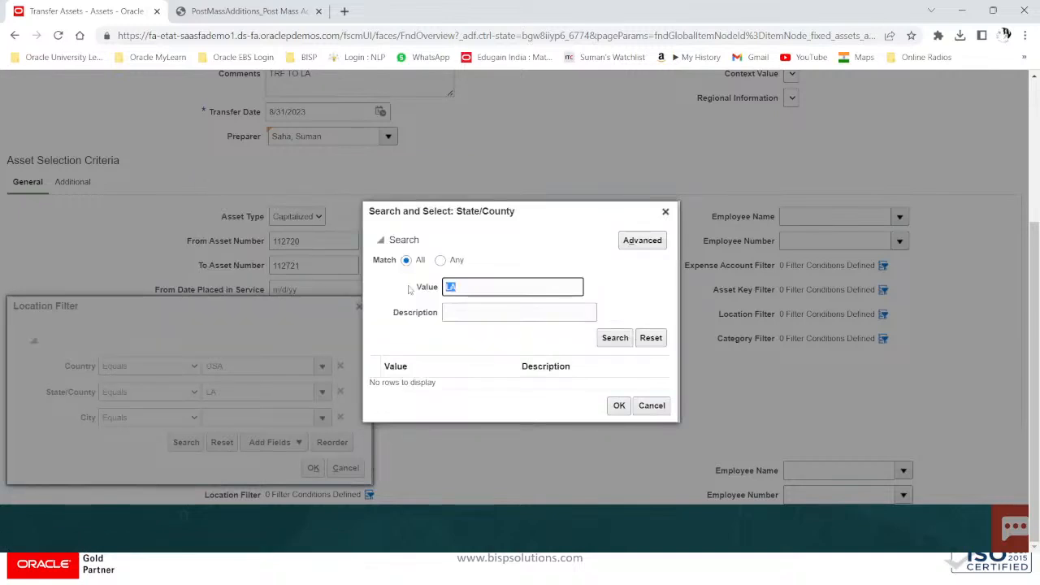
text(K)
text(L)
click(615, 337)
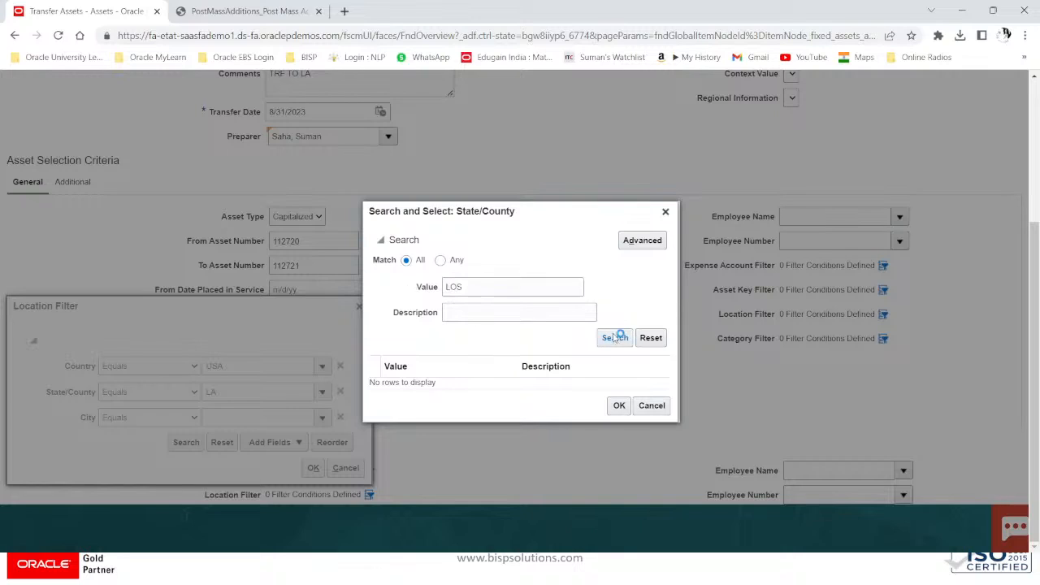
Step: Search states by description for LOS and then LA, closing the search without a match
click(440, 260)
double_click(467, 284)
key(ctrl+x)
click(520, 313)
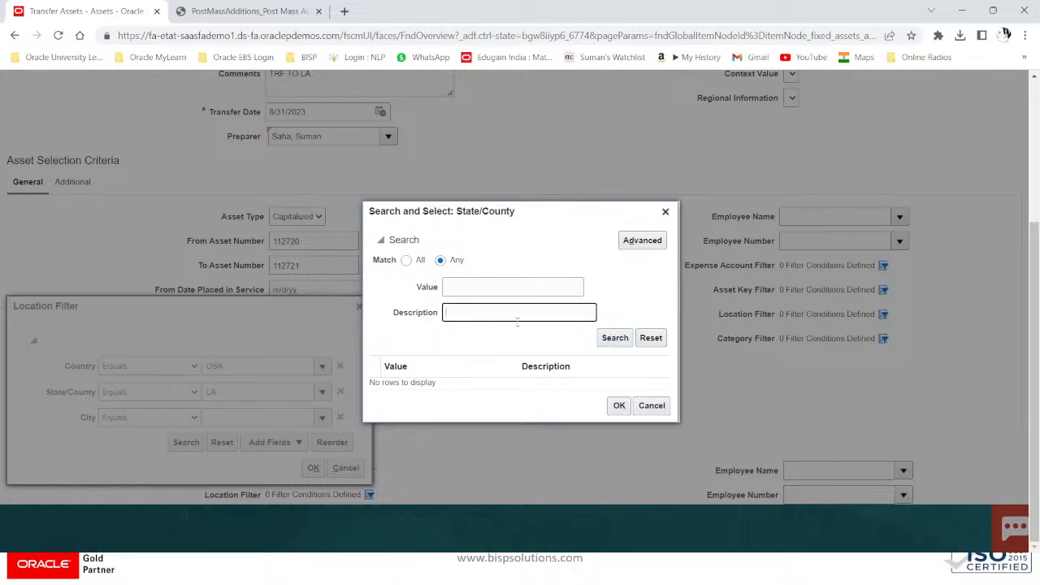
key(ctrl+v)
click(605, 338)
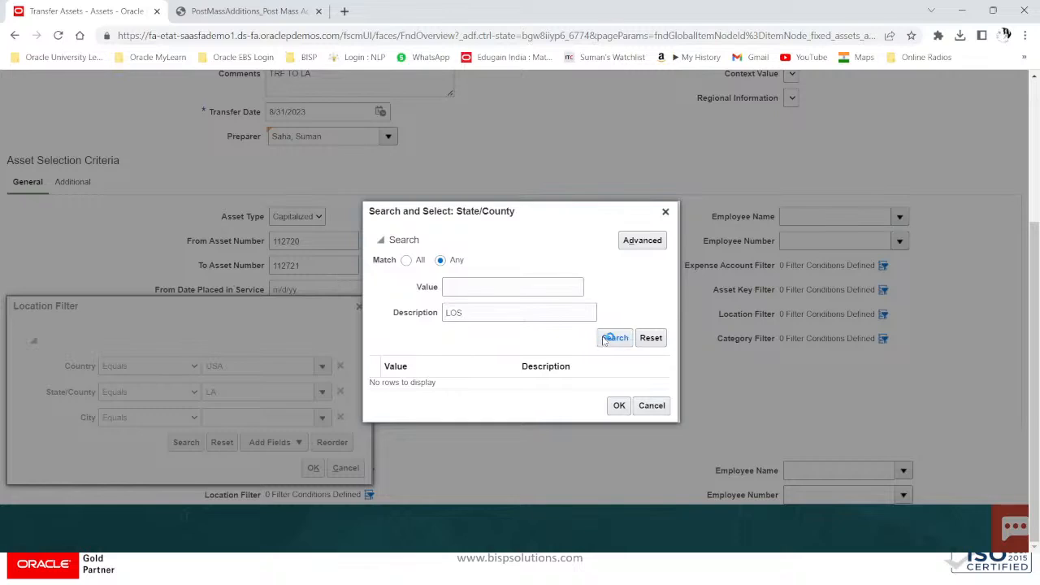
click(503, 315)
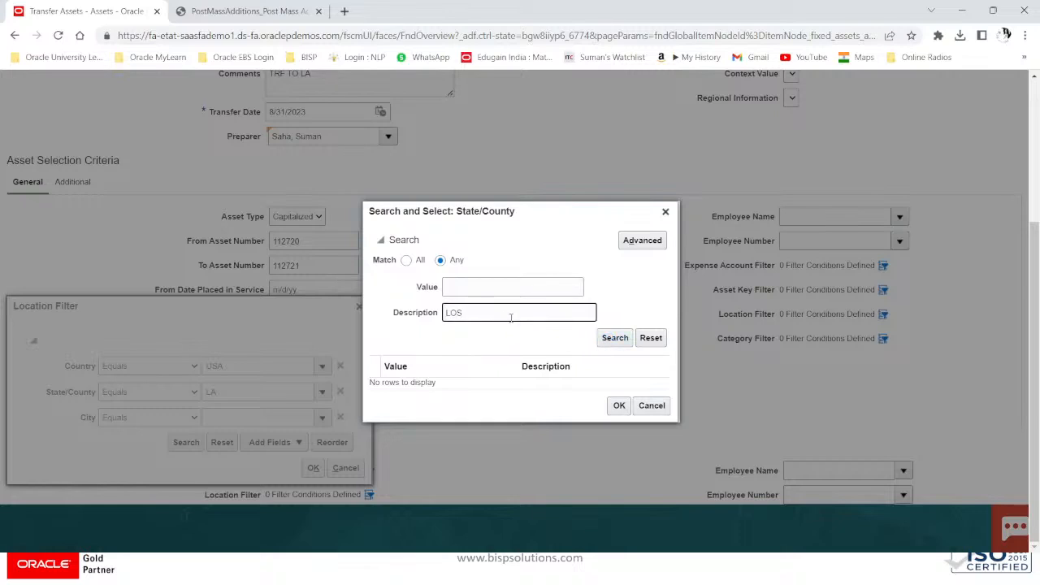
key(BackSpace)
key(BackSpace)
click(611, 341)
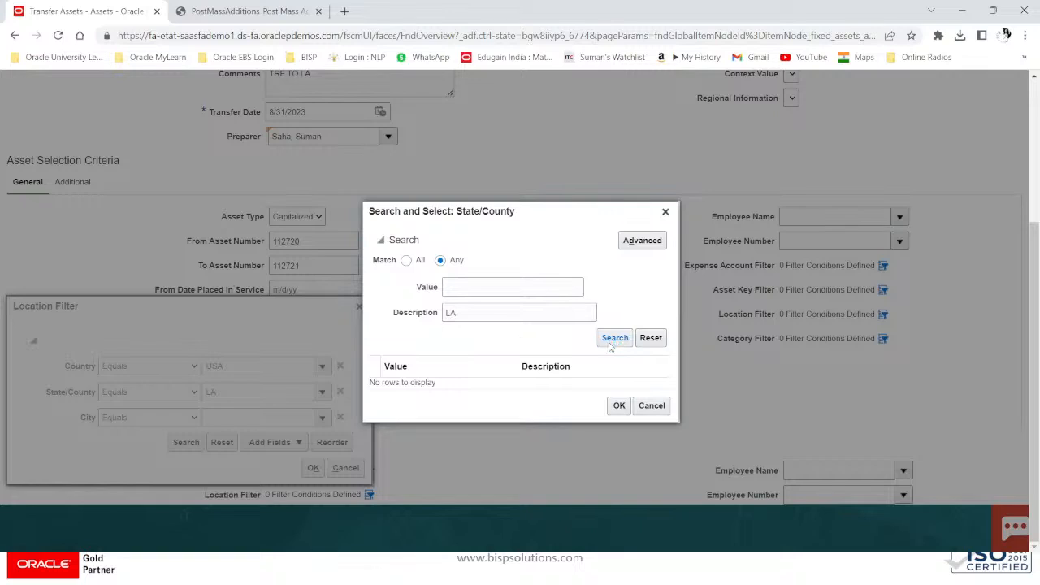
drag(481, 314, 401, 310)
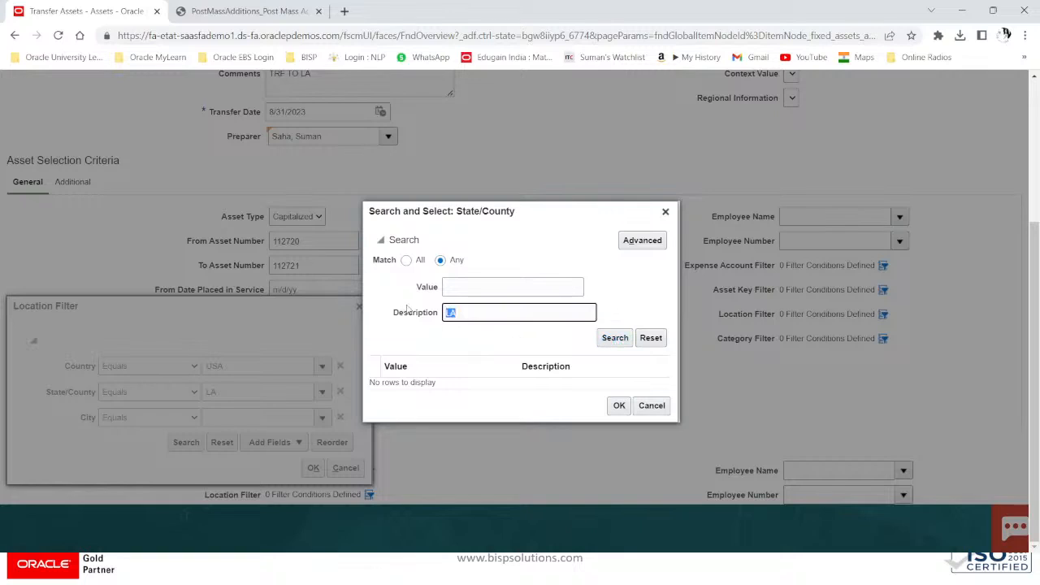
click(665, 211)
Step: Clear the rejected LA state, reselect CALIFORNIA, and open the full city search
click(343, 393)
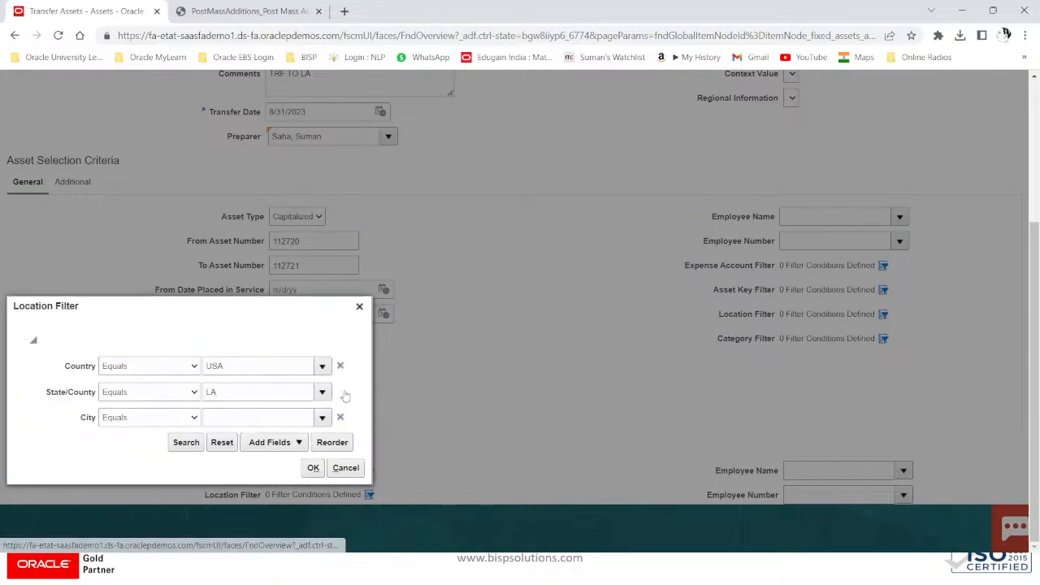
click(343, 419)
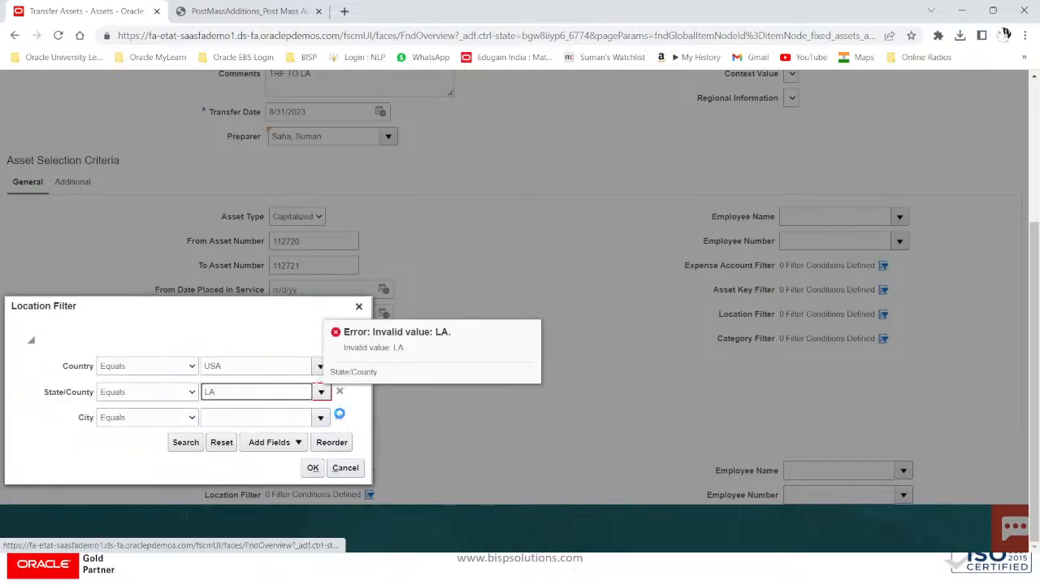
click(342, 395)
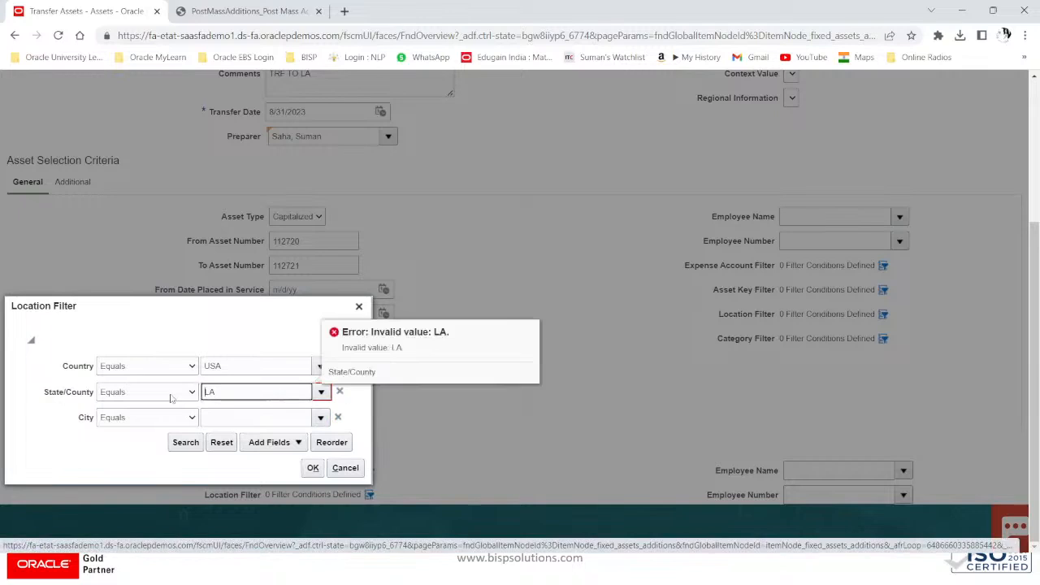
click(247, 413)
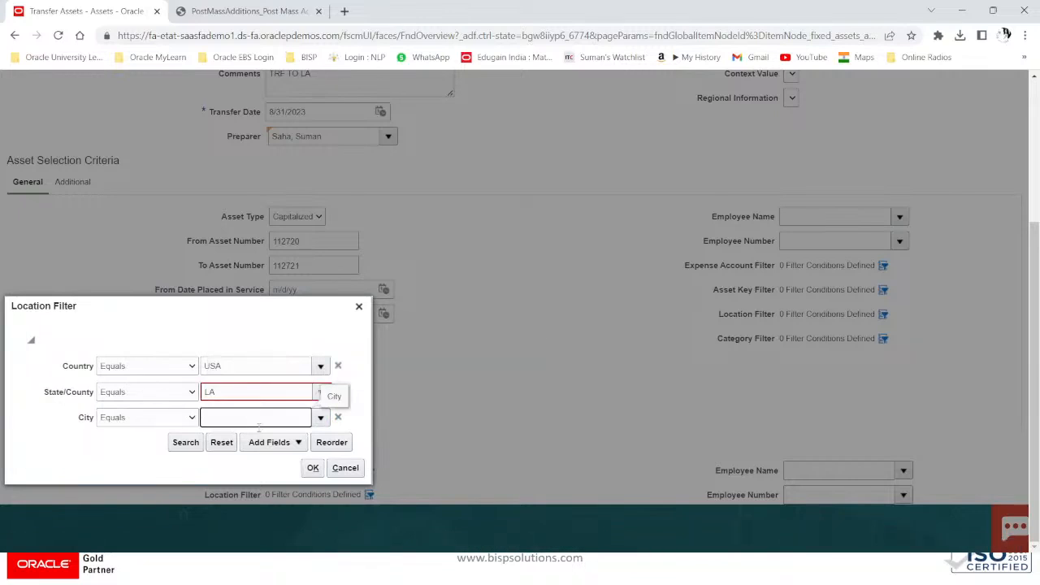
click(285, 395)
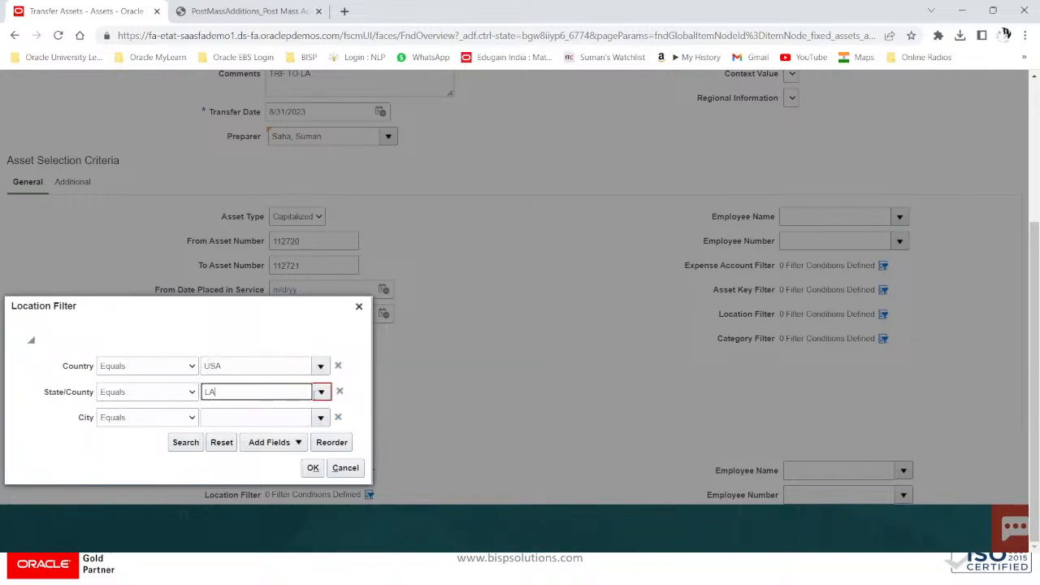
click(322, 393)
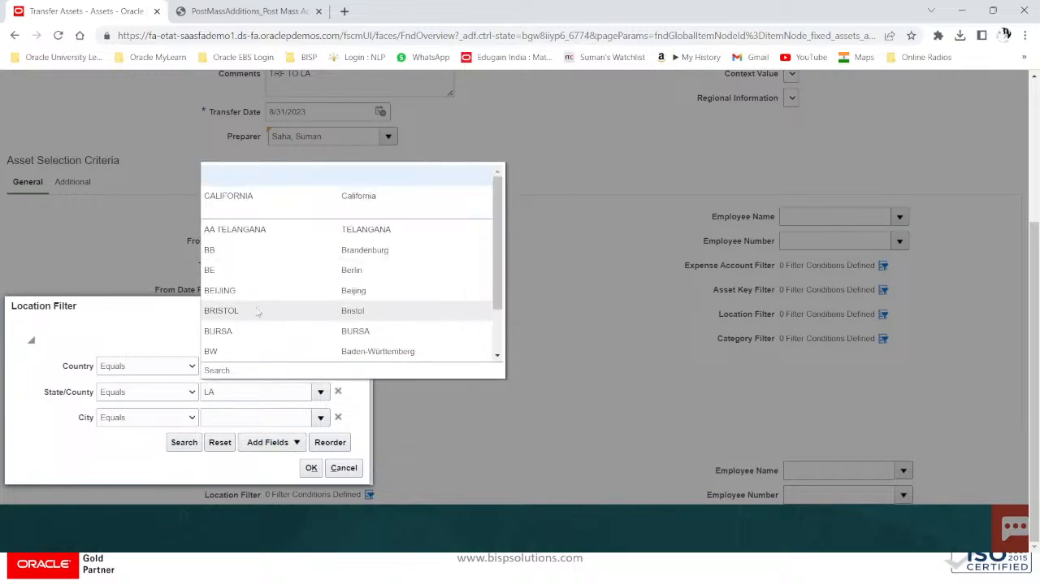
click(221, 194)
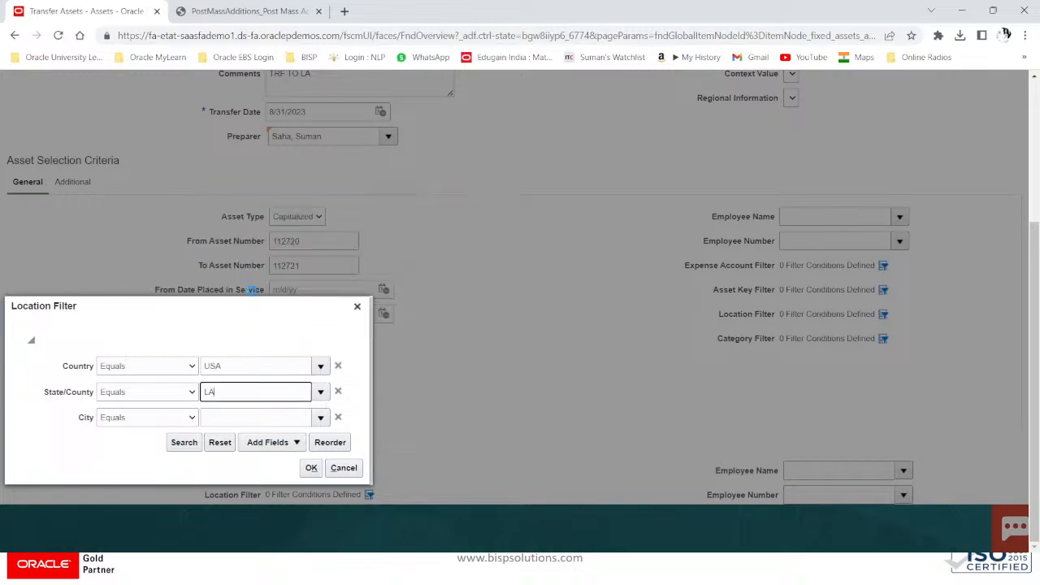
click(243, 418)
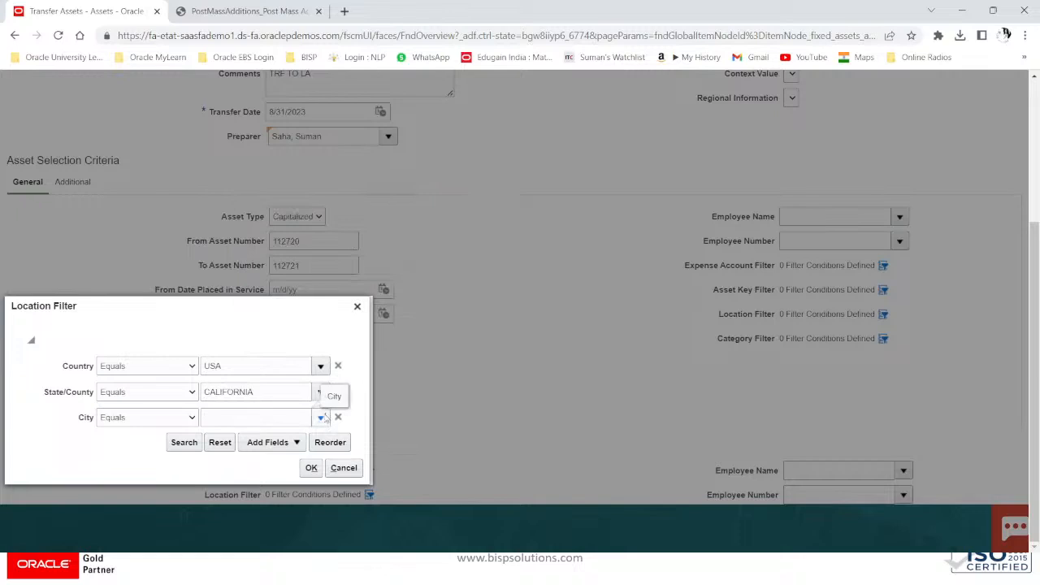
click(322, 418)
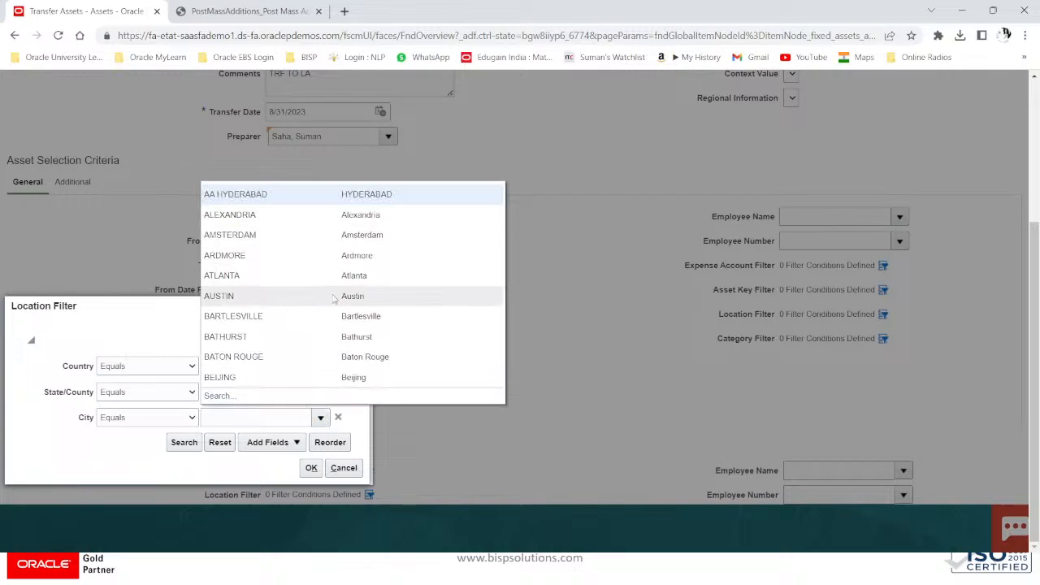
click(221, 397)
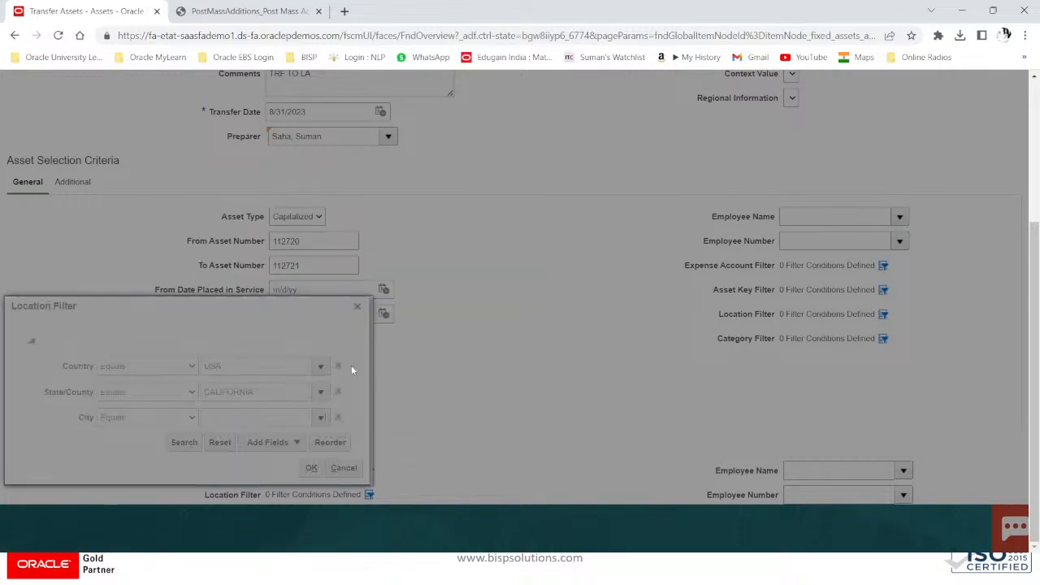
Step: List all cities and choose LOS ANGELES as the City condition
click(603, 338)
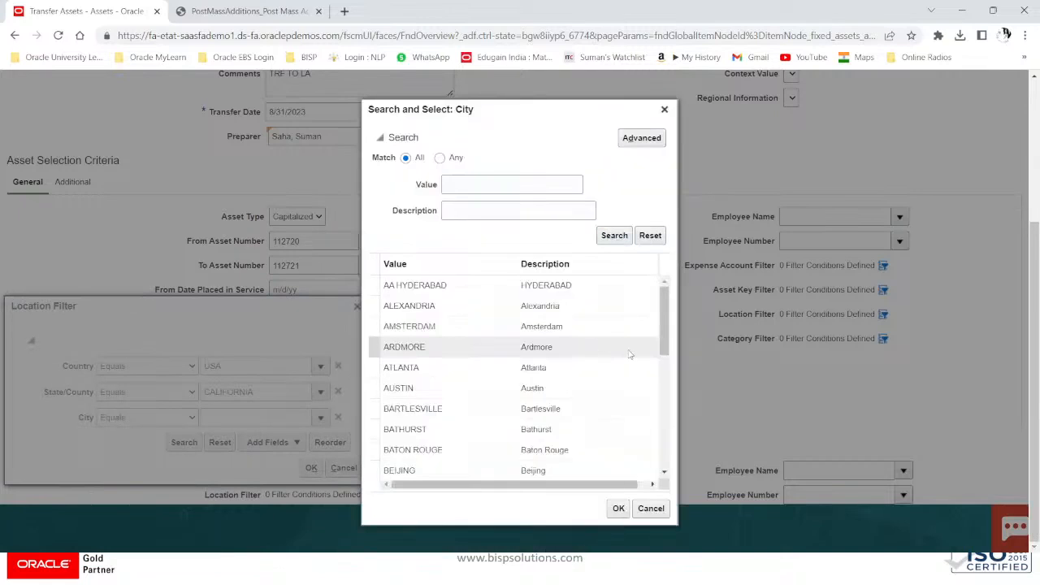
scroll(667, 361, down, 3)
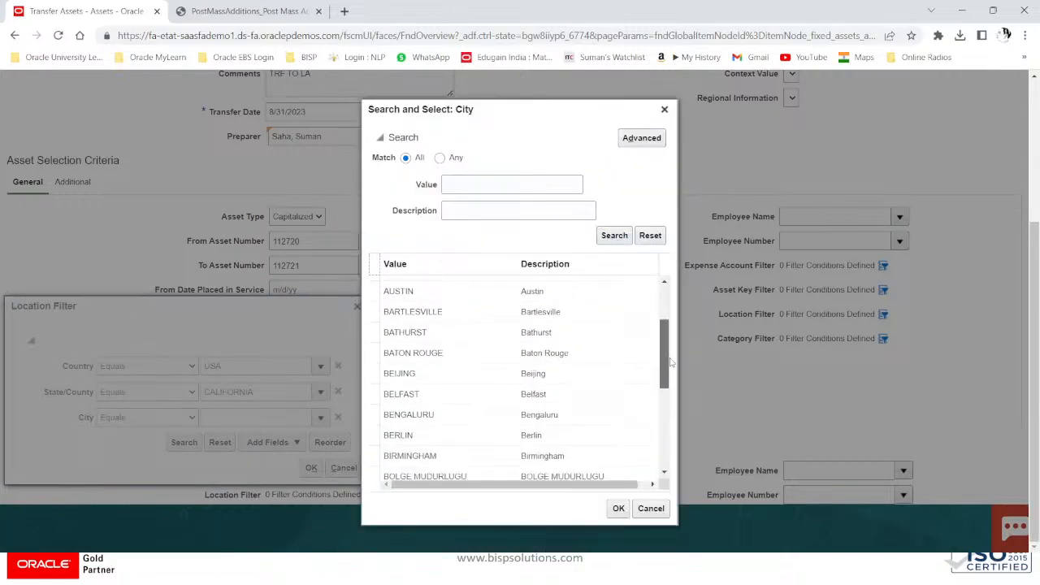
scroll(671, 364, down, 10)
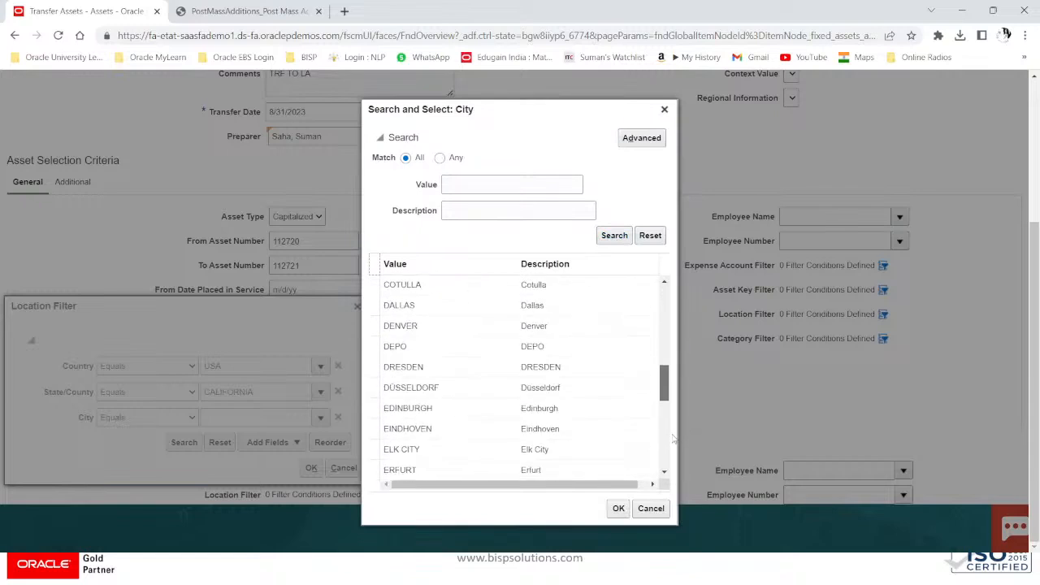
scroll(673, 439, down, 10)
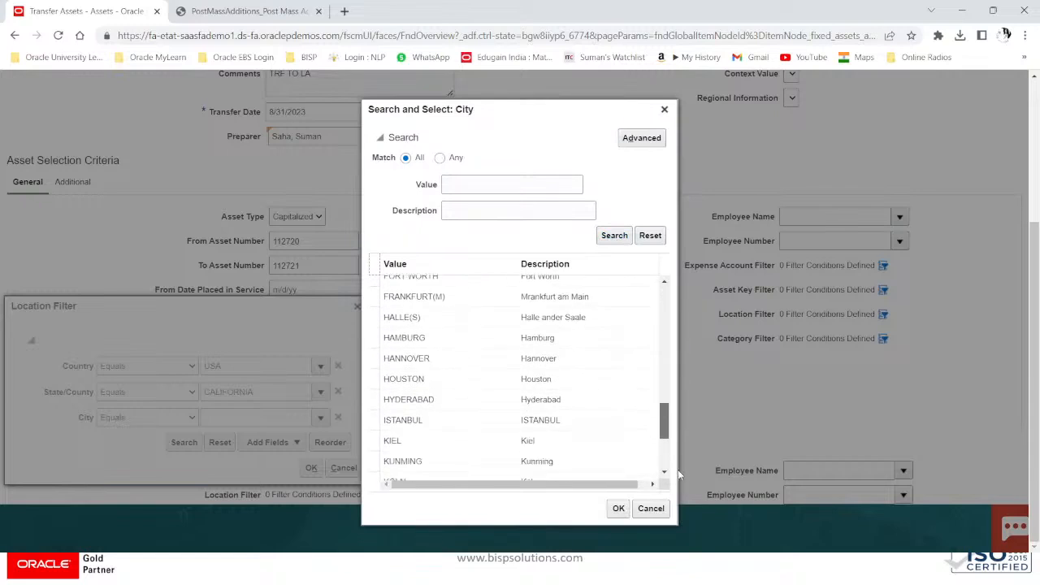
scroll(679, 476, down, 10)
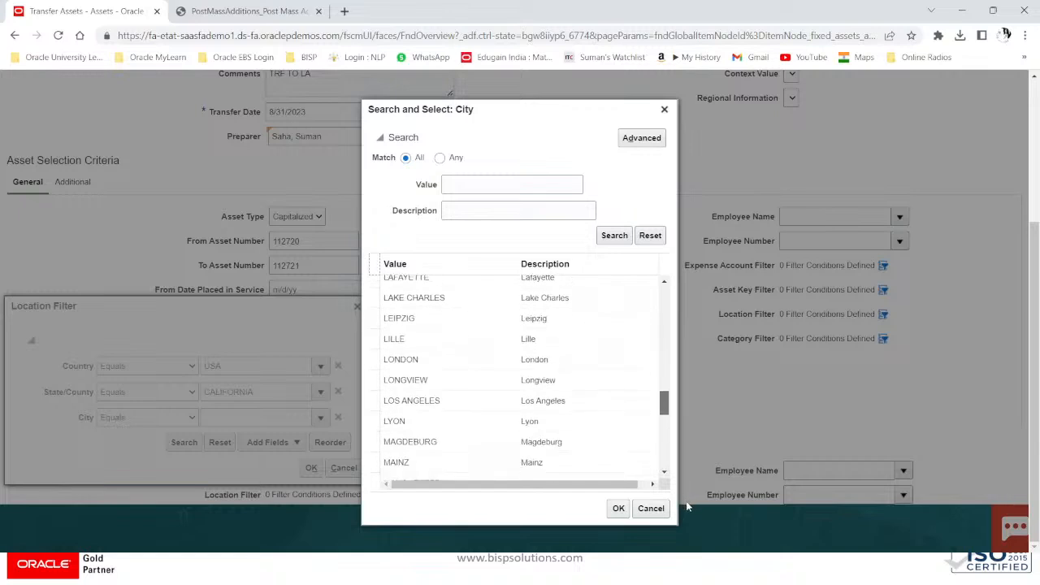
click(546, 366)
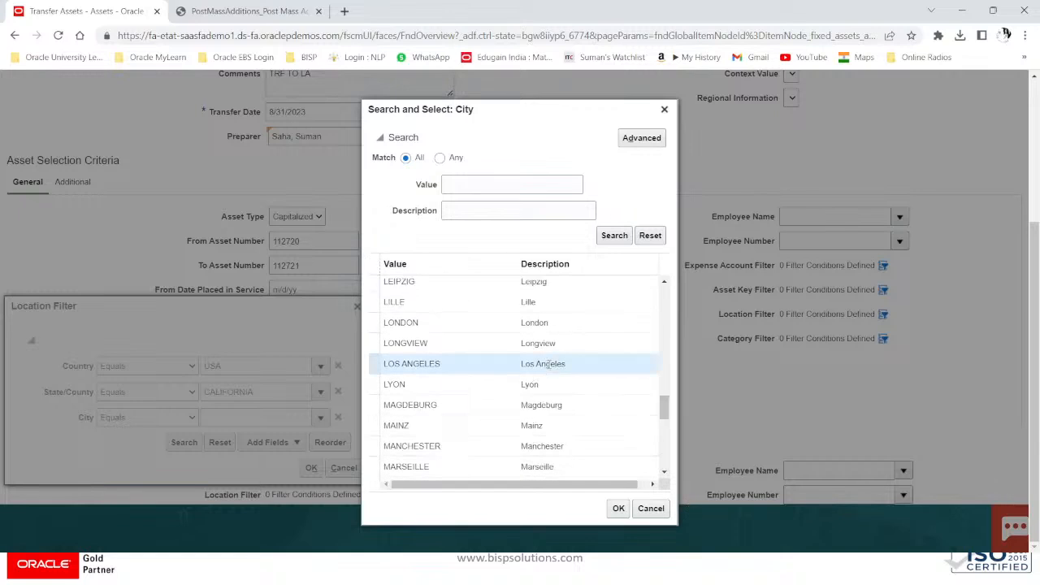
click(618, 508)
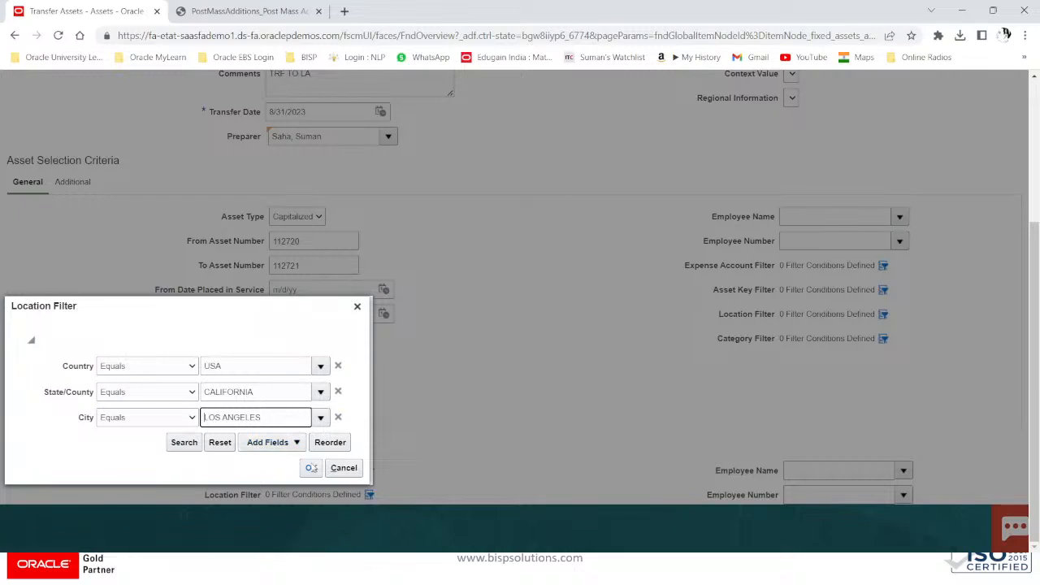
Step: Move the Transfer Assets page into its own Chrome window and duplicate it in a new tab
click(286, 10)
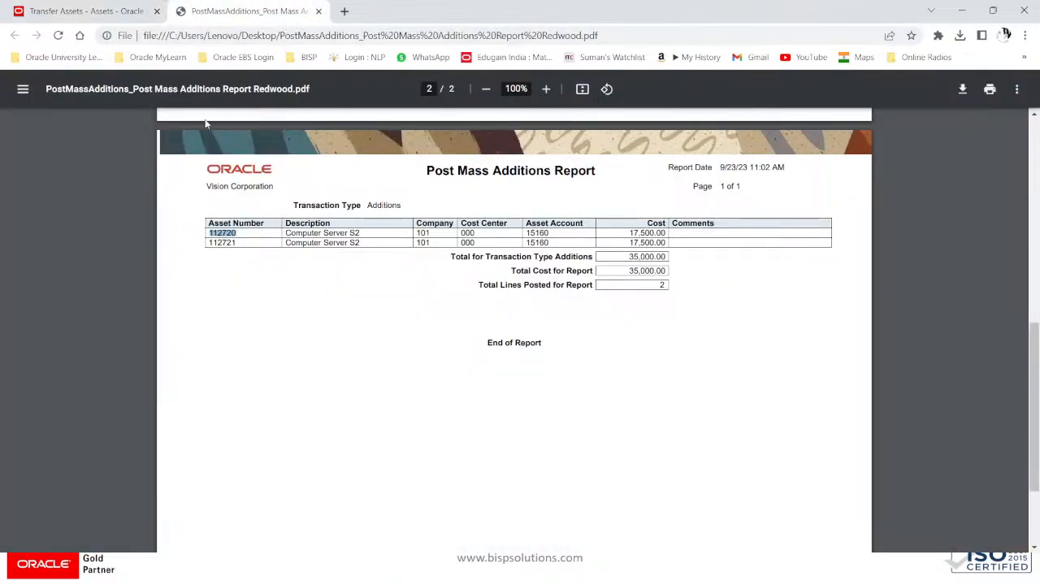
scroll(208, 124, up, 2)
right_click(100, 16)
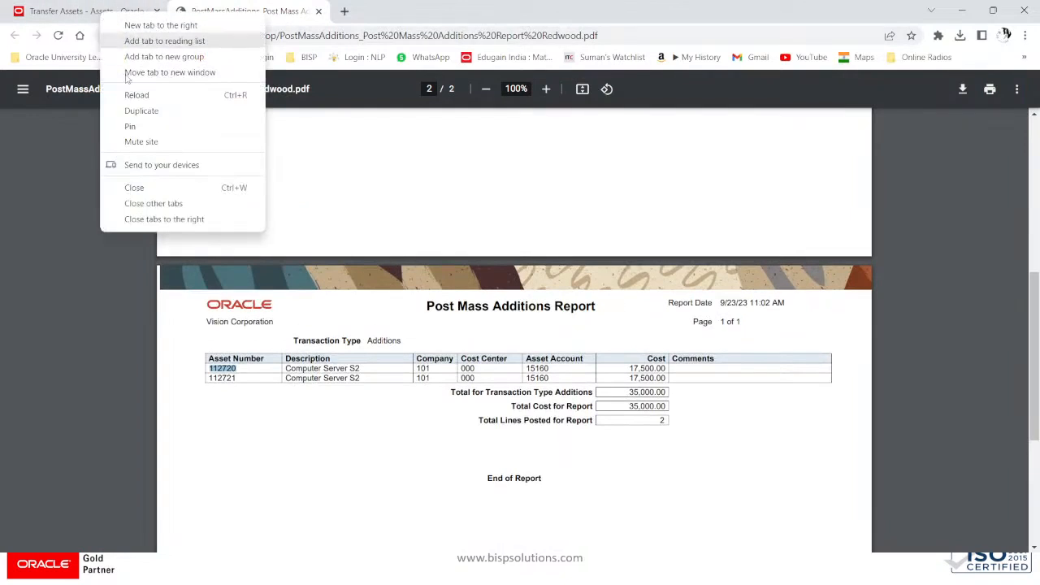
click(169, 72)
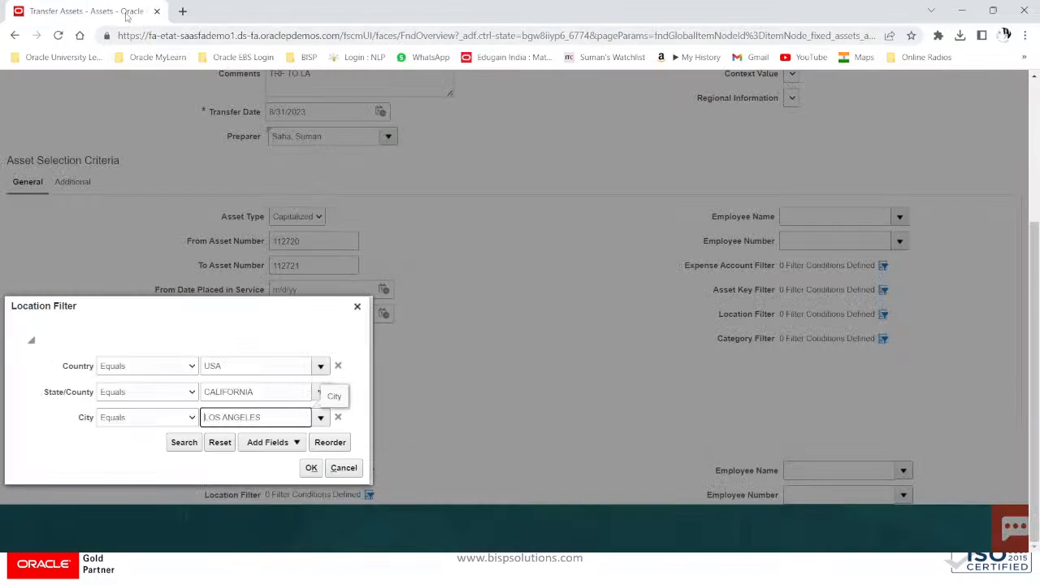
right_click(128, 16)
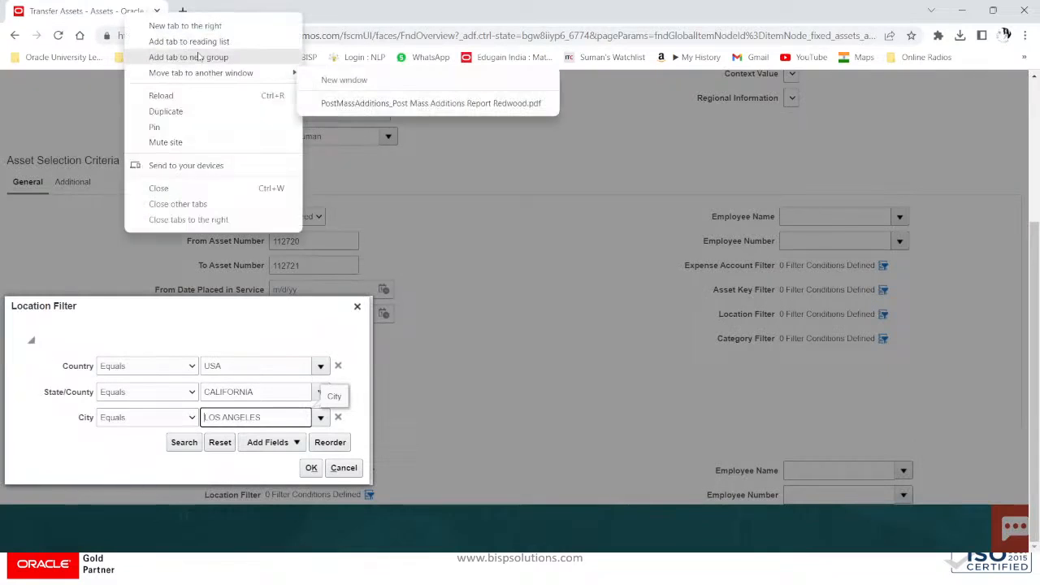
click(197, 111)
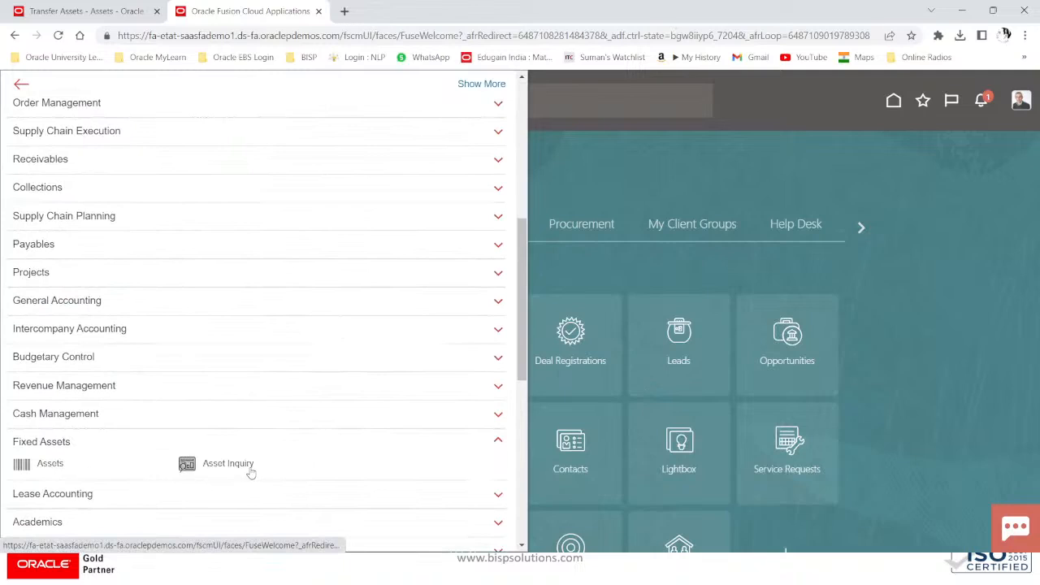
Step: In Asset Inquiry, list JUL-23 recent additions and view asset 112705's details
click(254, 465)
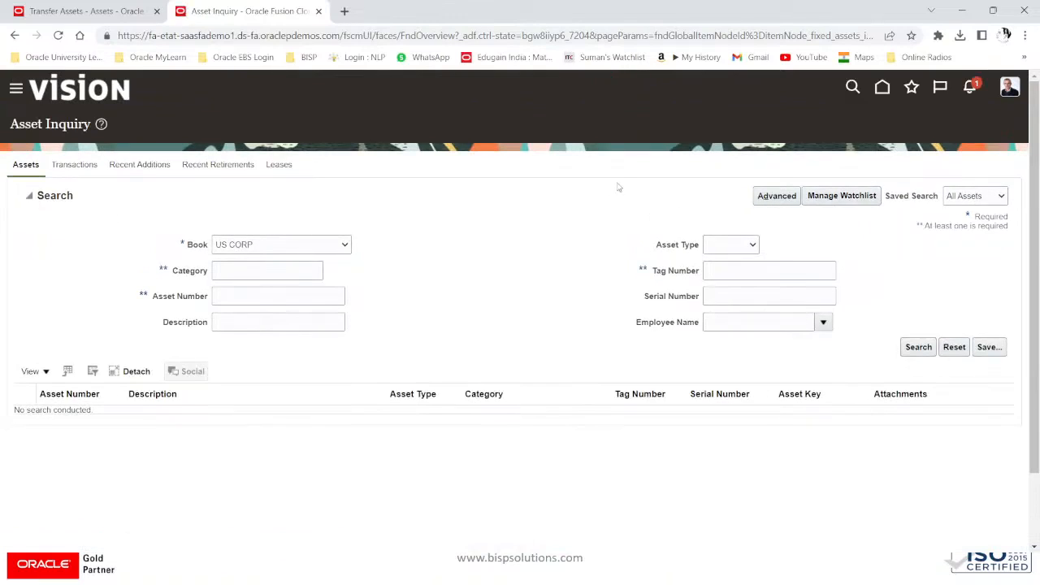
click(162, 168)
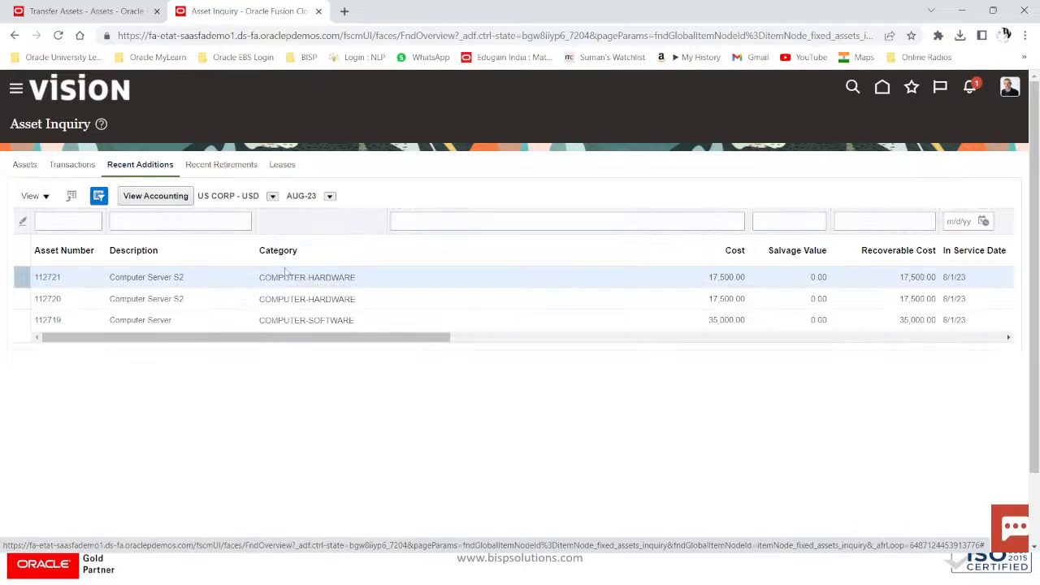
click(329, 196)
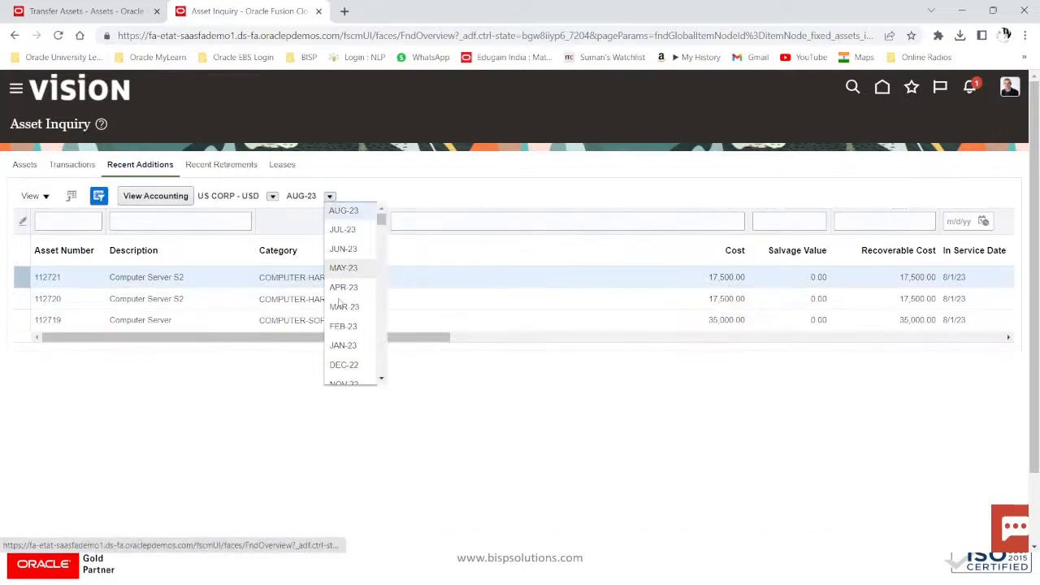
click(347, 234)
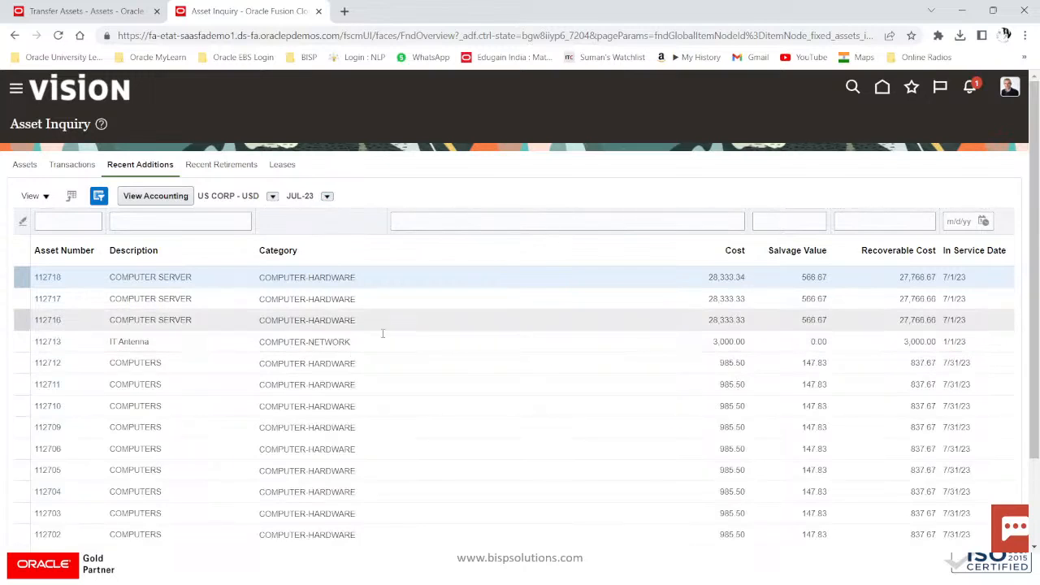
scroll(126, 360, down, 2)
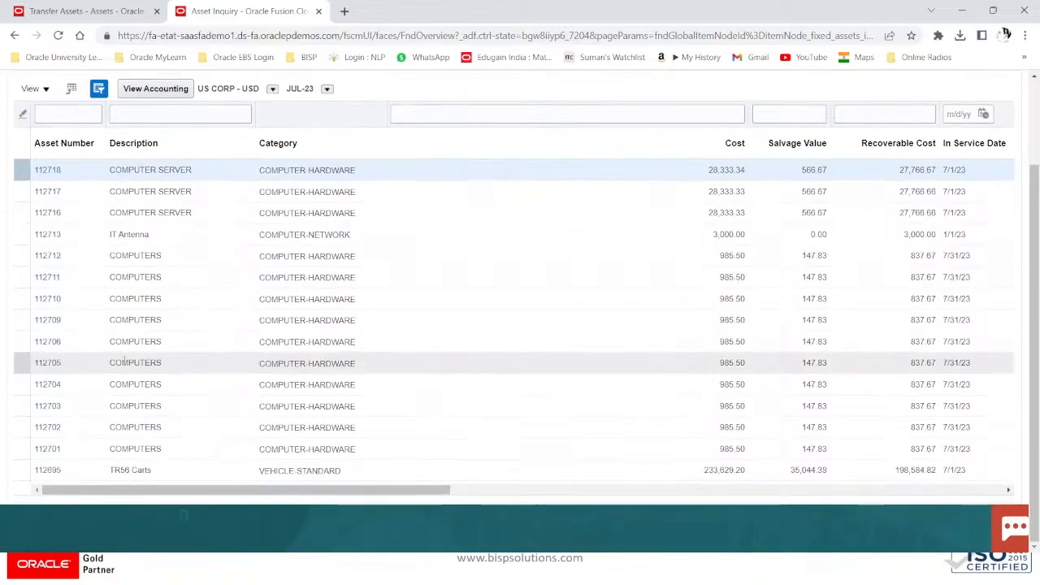
click(126, 363)
scroll(242, 243, up, 2)
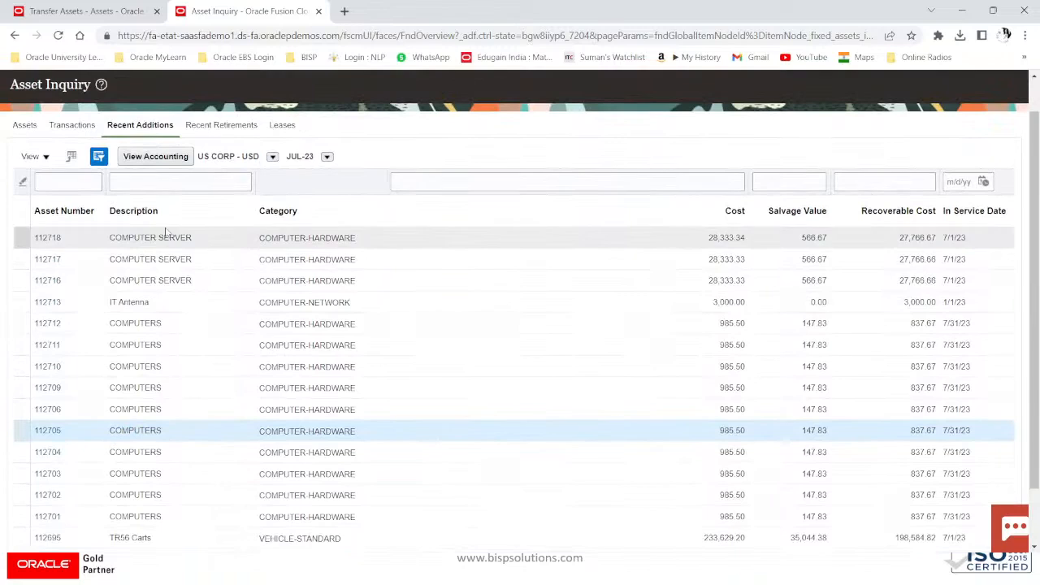
click(53, 431)
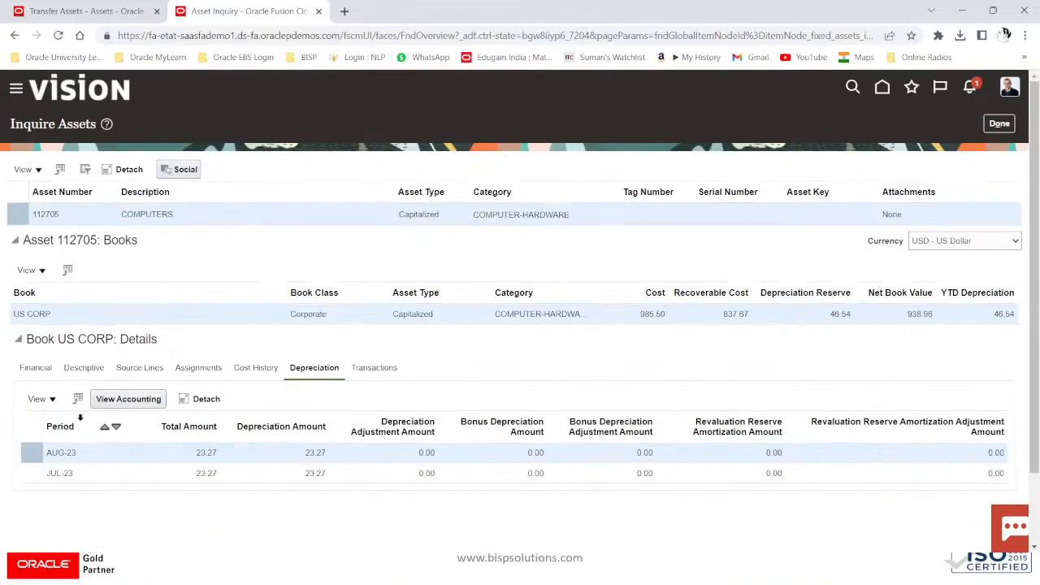
Step: Review asset 112705's financial details, cost history and assignments
click(34, 371)
scroll(305, 393, down, 2)
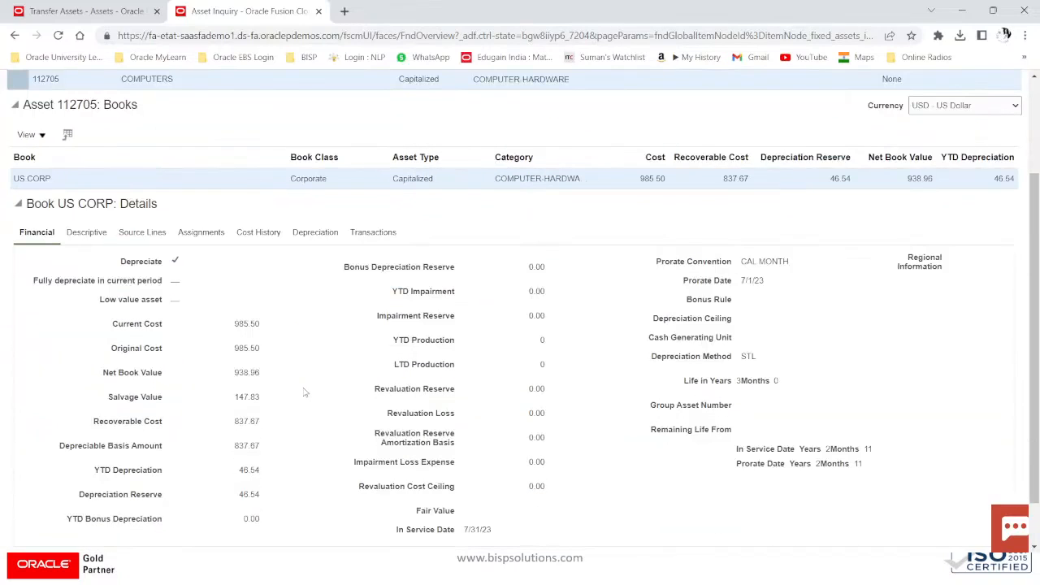
click(250, 233)
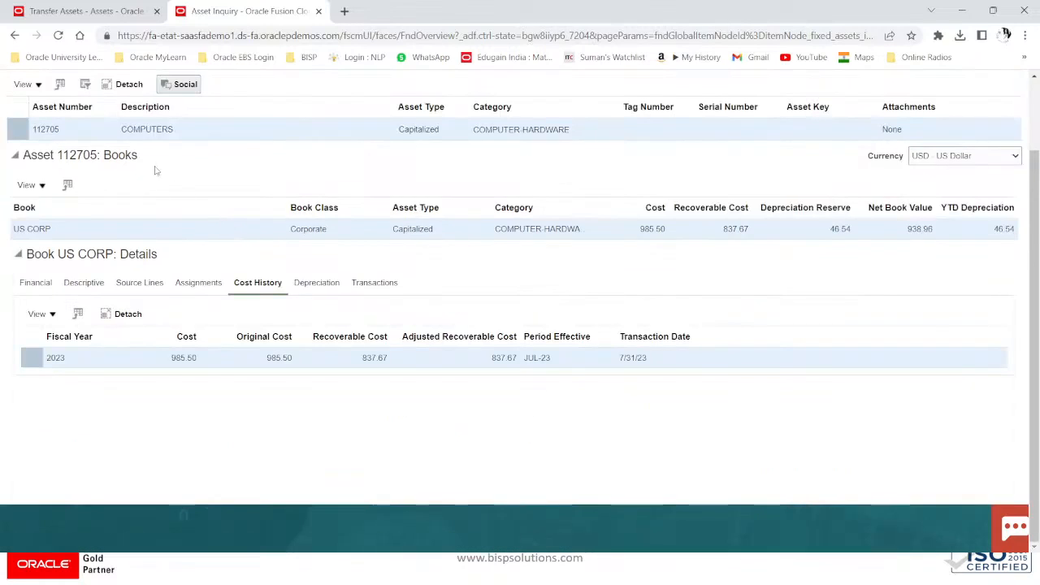
scroll(156, 170, up, 1)
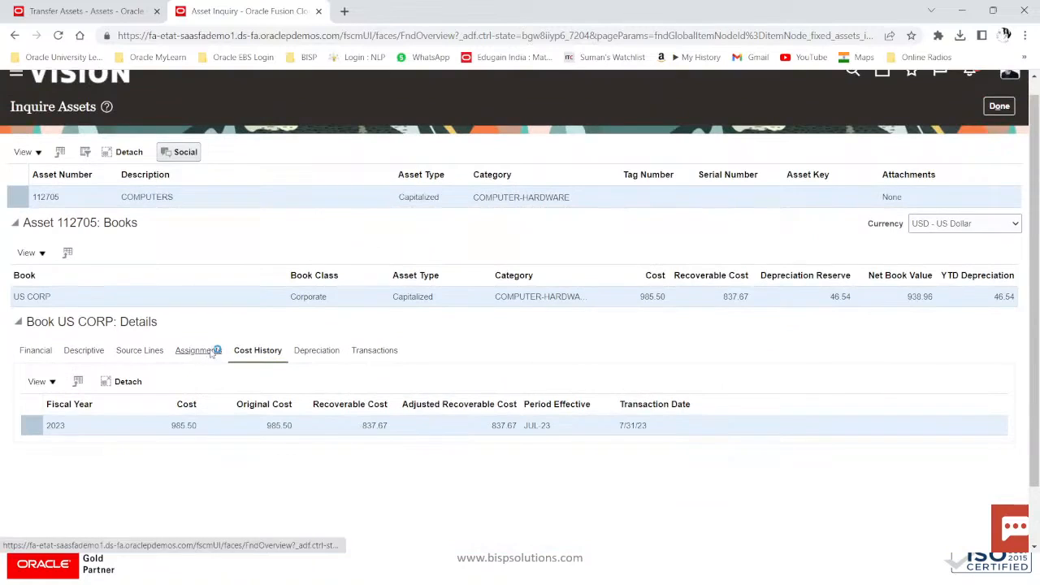
click(210, 351)
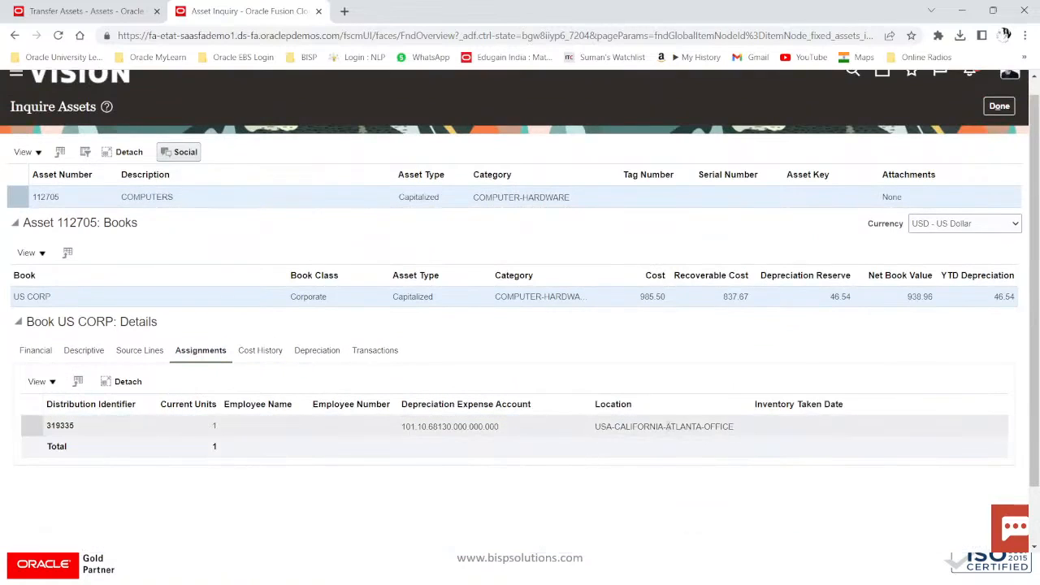
scroll(717, 388, up, 1)
Step: Check asset 112695's location USA-TEXAS-AUSTIN, then mark the filter's USA and CALIFORNIA values for replacement
click(1003, 126)
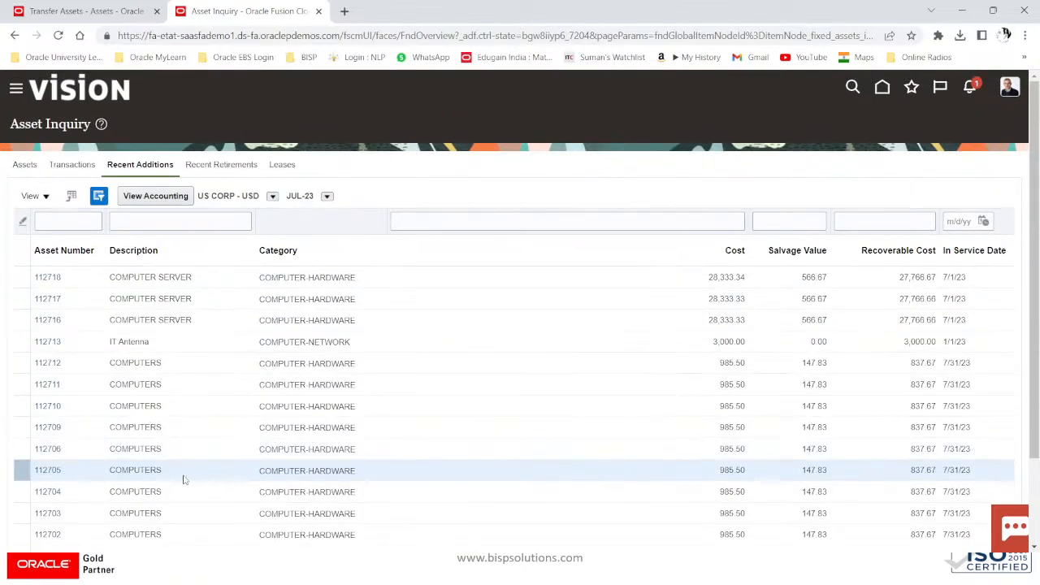
scroll(183, 480, down, 2)
click(48, 470)
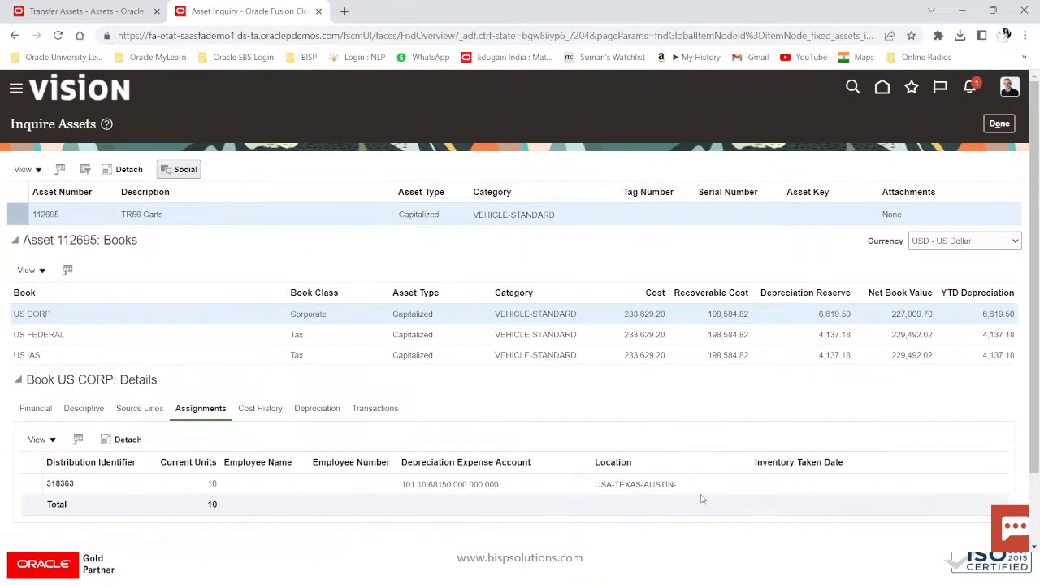
mouse_move(667, 485)
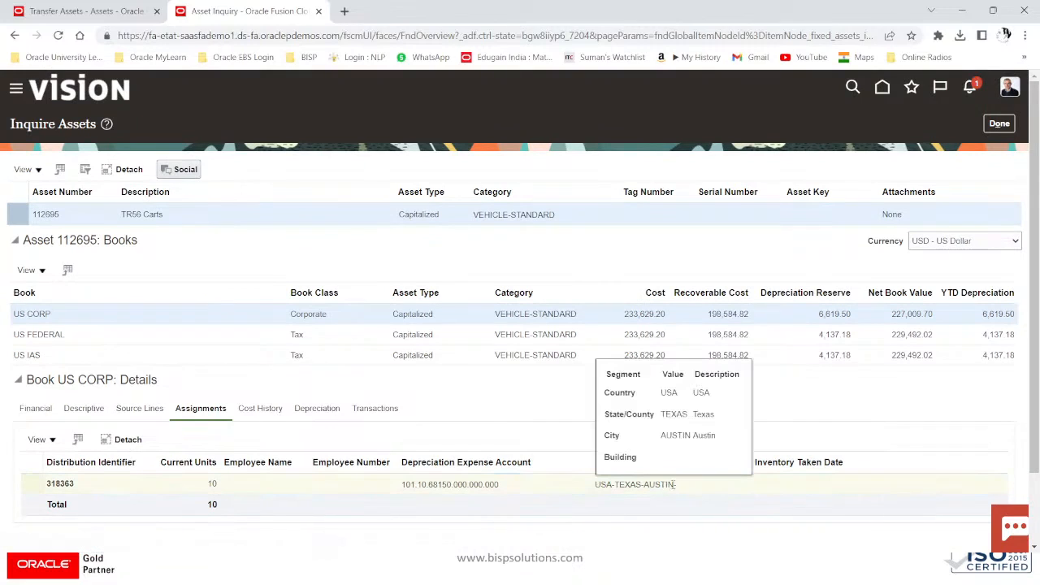
drag(681, 486, 599, 487)
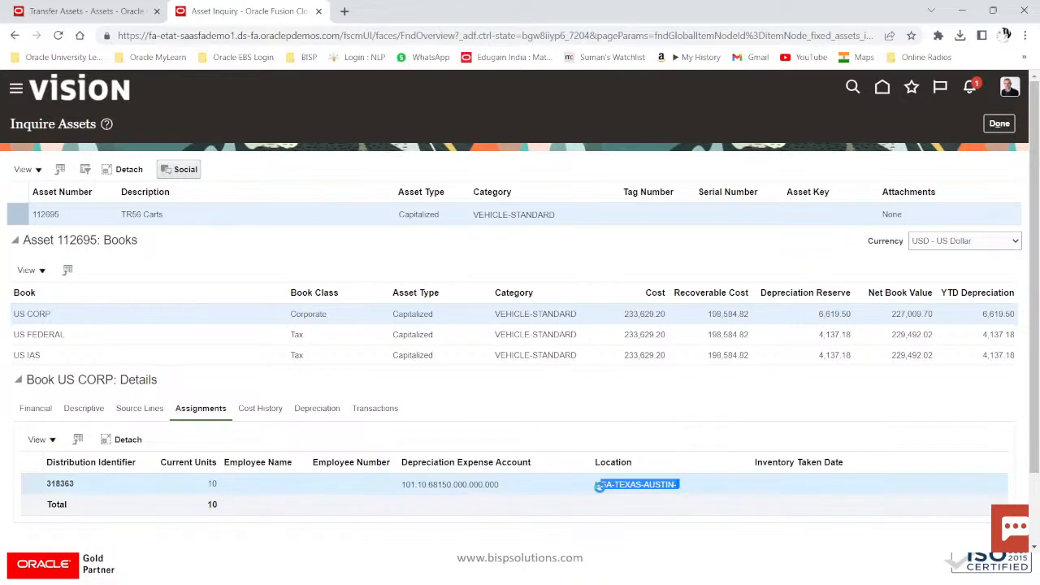
mouse_move(603, 486)
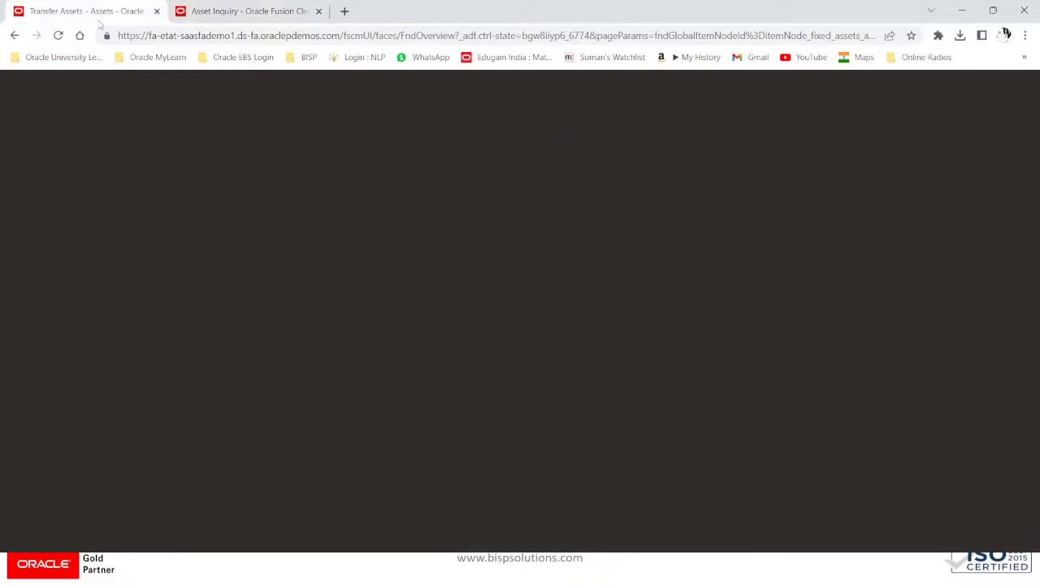
click(85, 11)
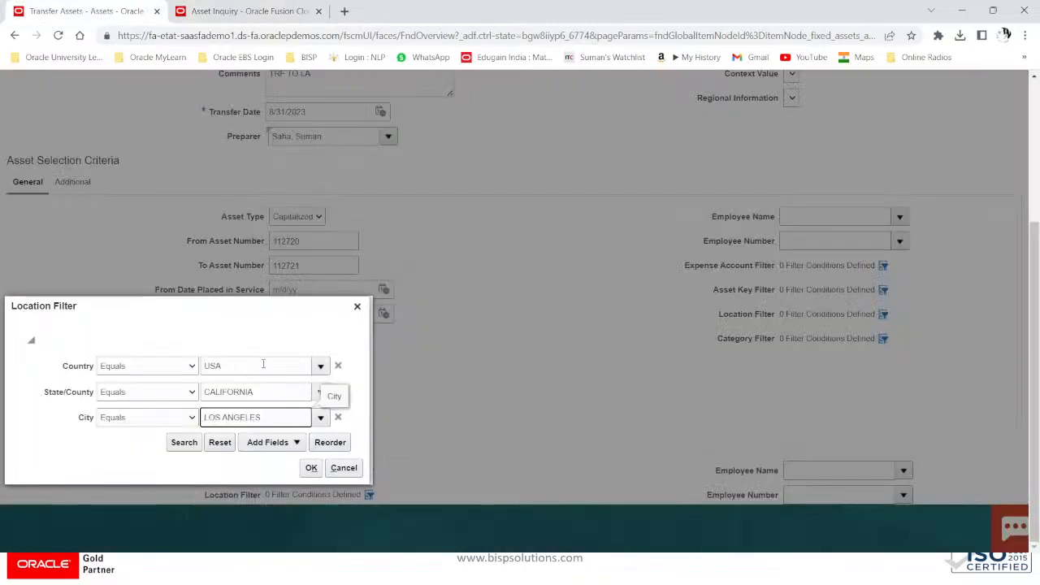
drag(256, 365, 195, 379)
drag(261, 392, 173, 392)
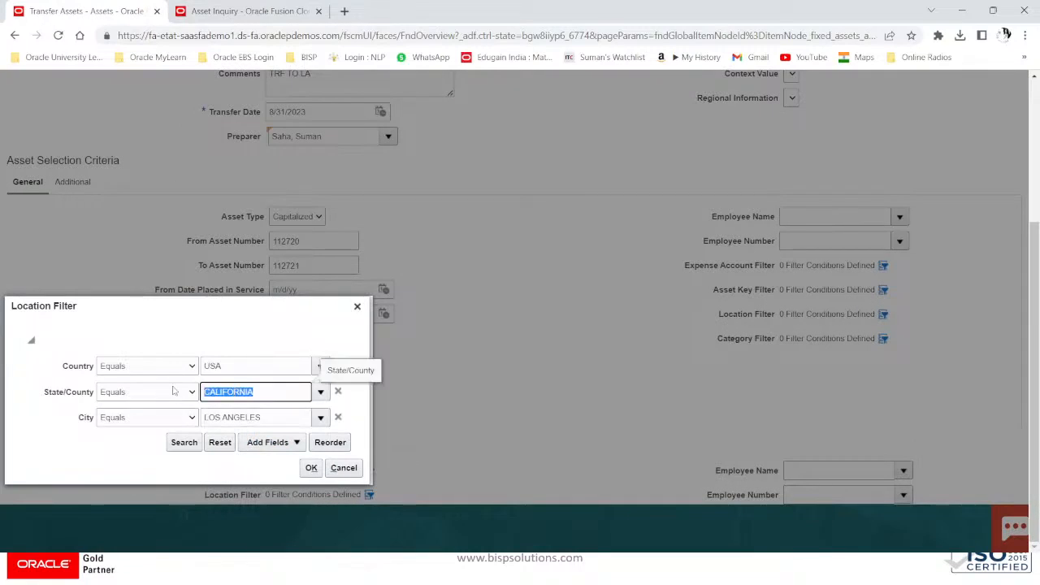
Step: Change the state to TEXAS and paste Austin from Asset Inquiry into the City condition
text(TEXAS)
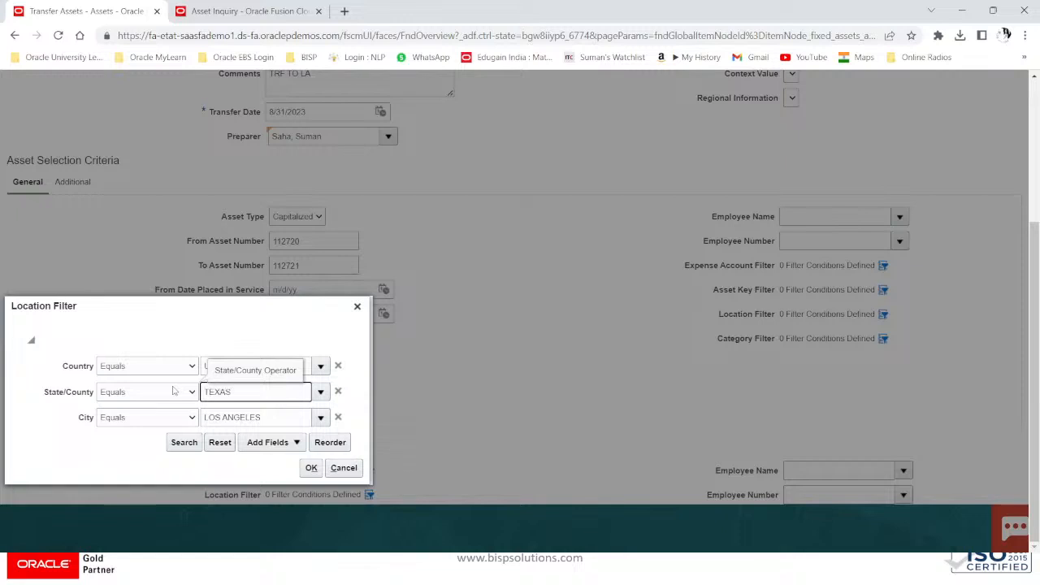
key(Tab)
drag(262, 420, 243, 423)
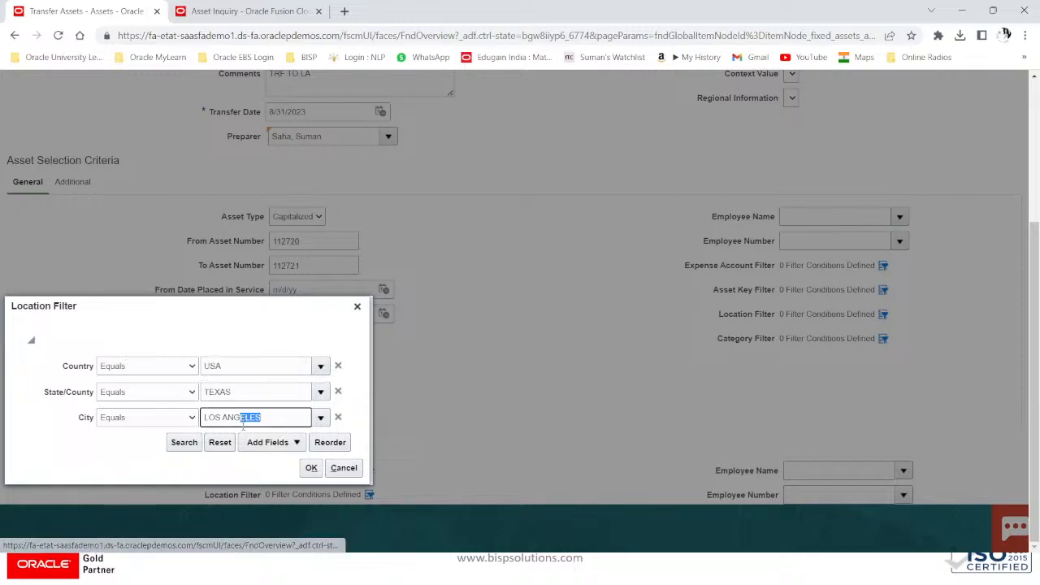
key(alt+Tab)
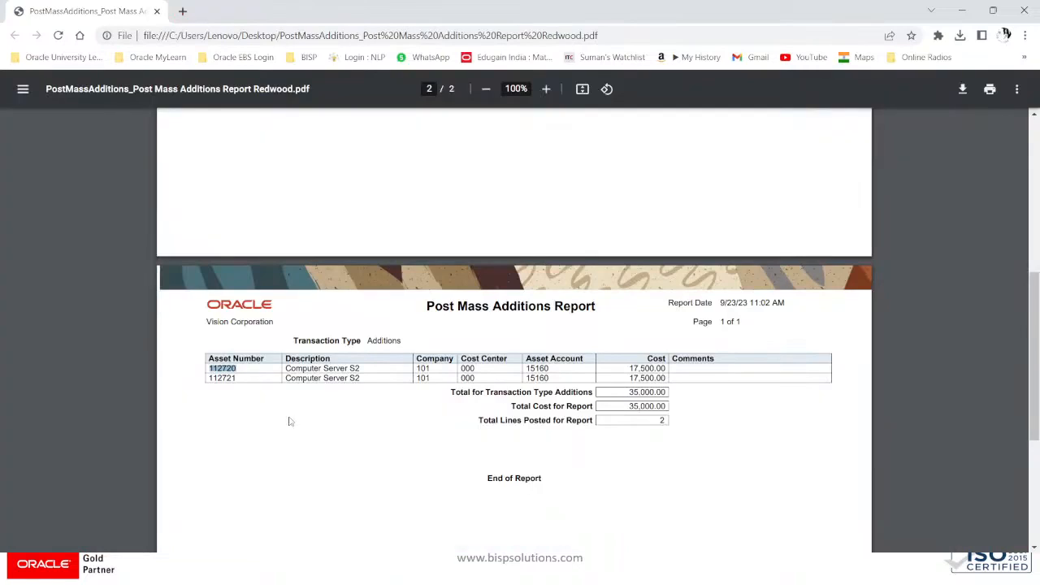
key(alt+Tab)
click(217, 10)
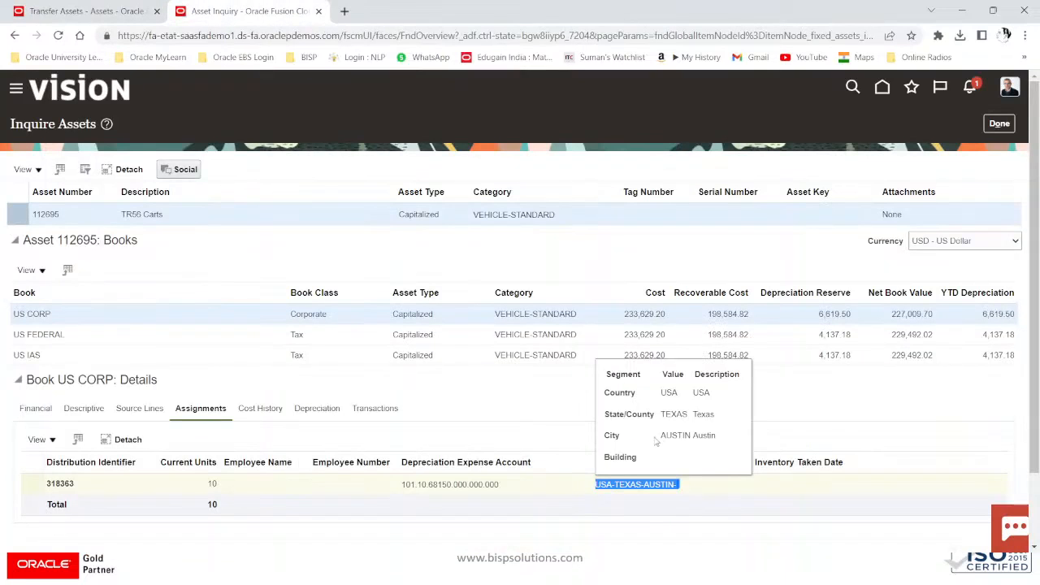
drag(718, 440, 691, 438)
key(ctrl+c)
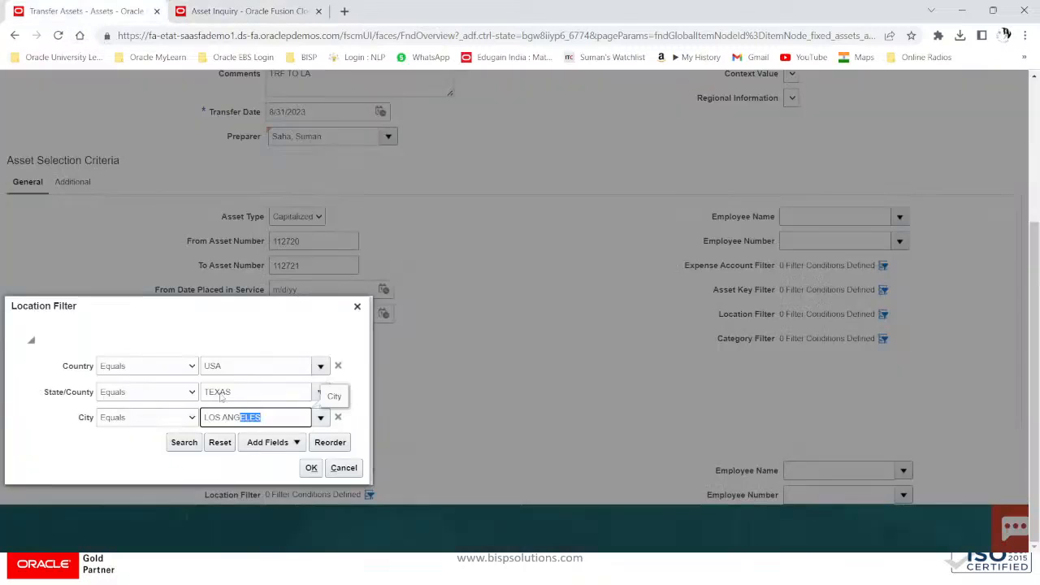
click(81, 11)
drag(285, 421, 175, 413)
key(ctrl+v)
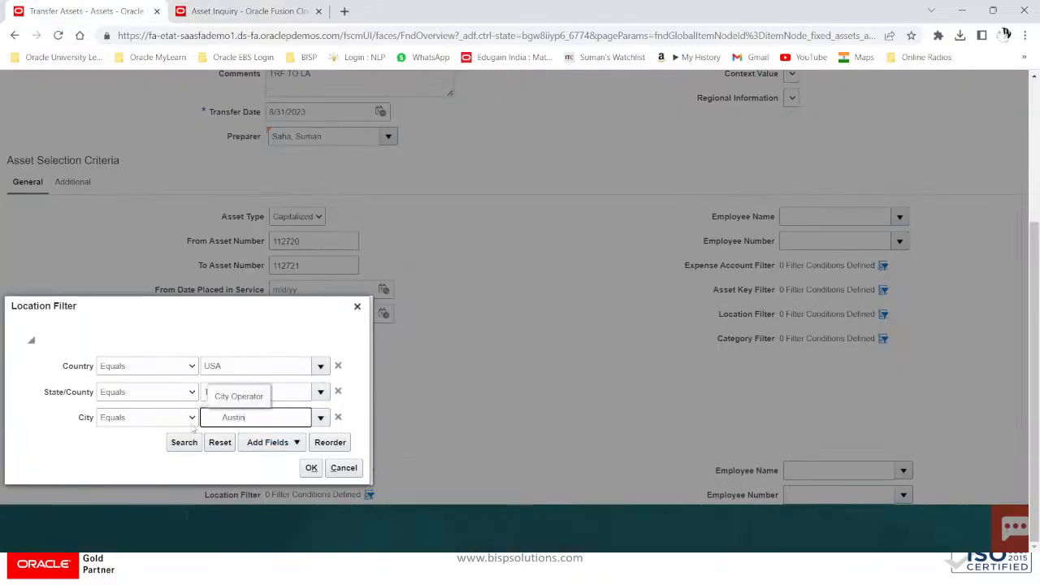
Step: Trim the leading blank from Austin, confirm the location filter, and submit transfer group TRF22
key(Home)
key(Delete)
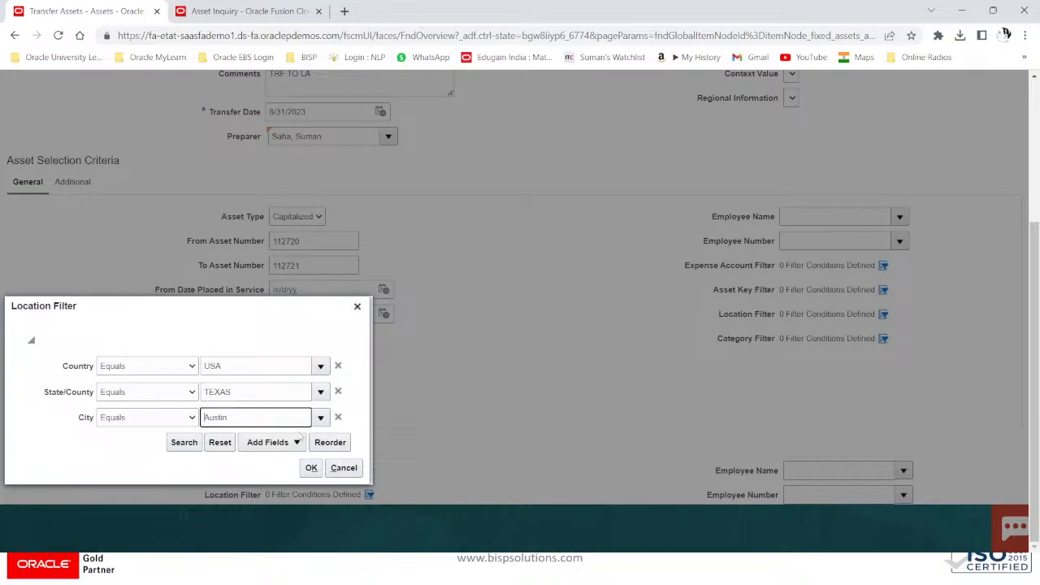
click(312, 468)
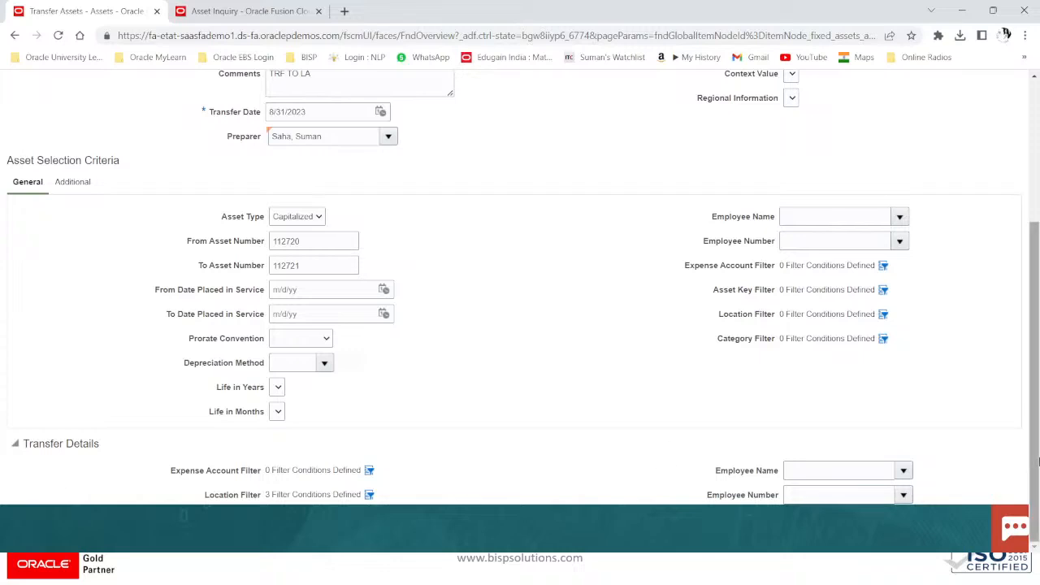
scroll(812, 330, up, 3)
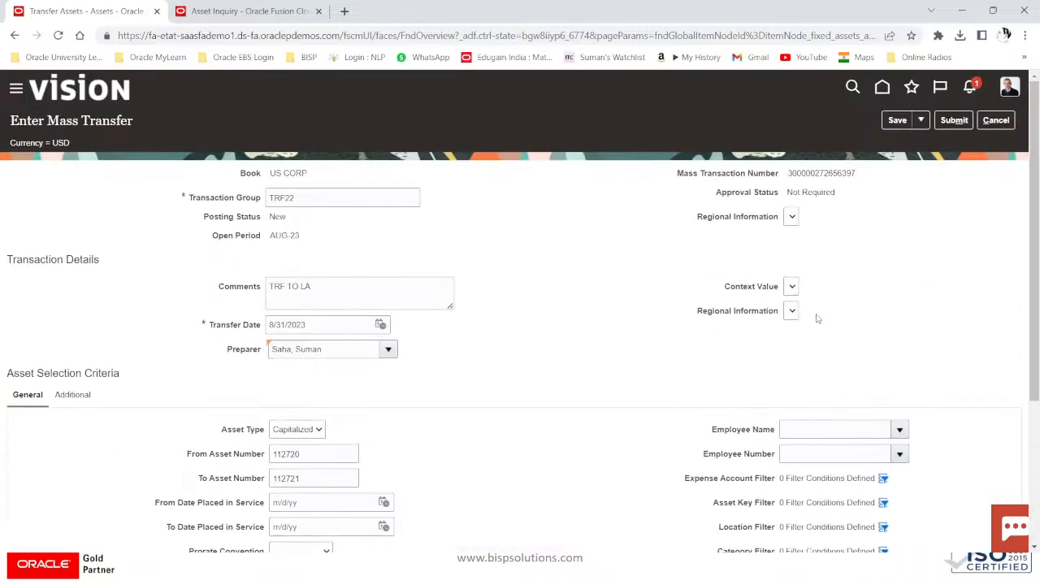
click(951, 124)
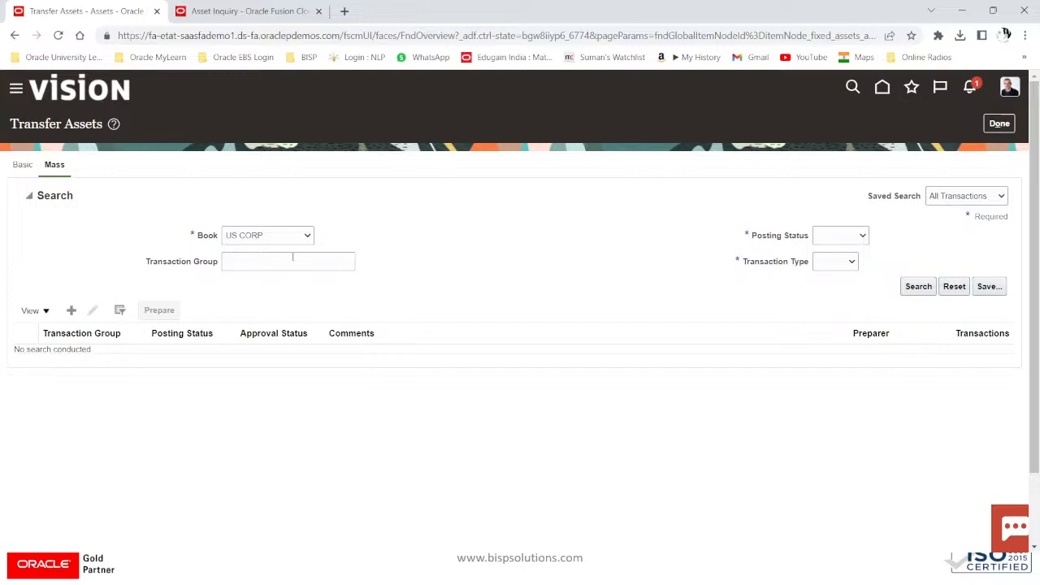
Step: Enter TRF22 as the Transaction Group from clipboard history
click(281, 260)
key(super+v)
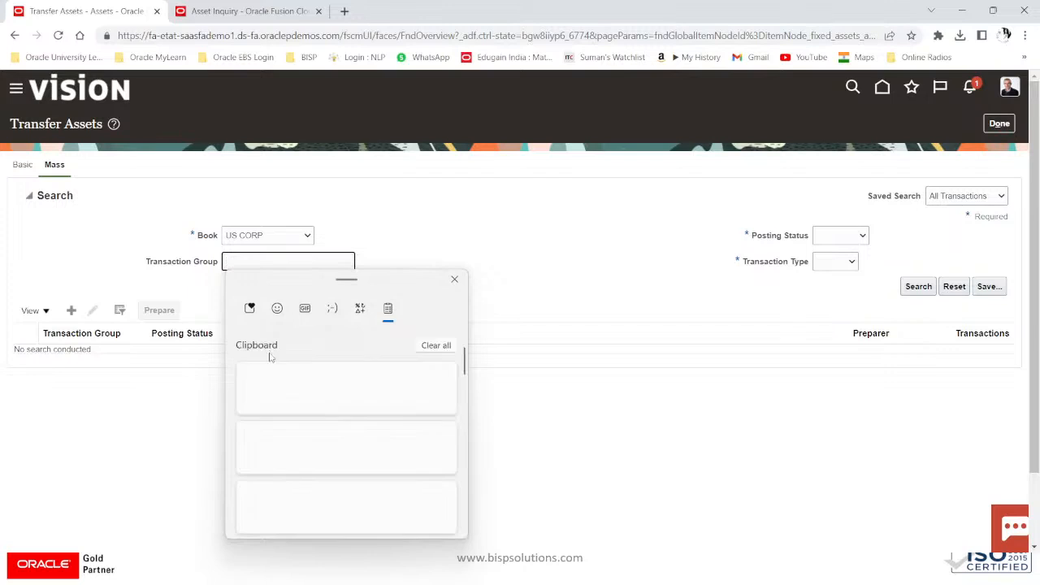
scroll(281, 488, down, 2)
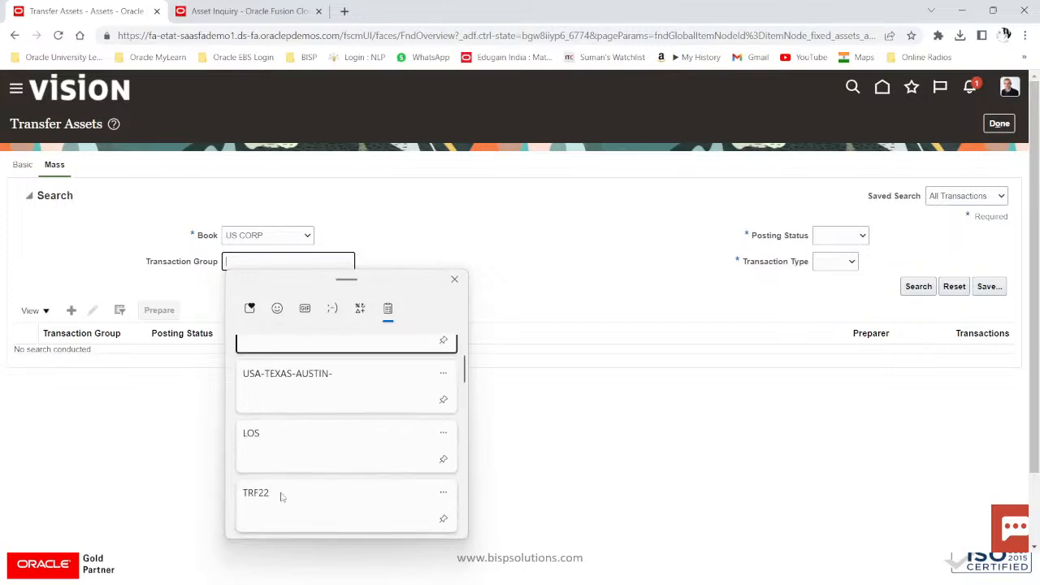
click(287, 494)
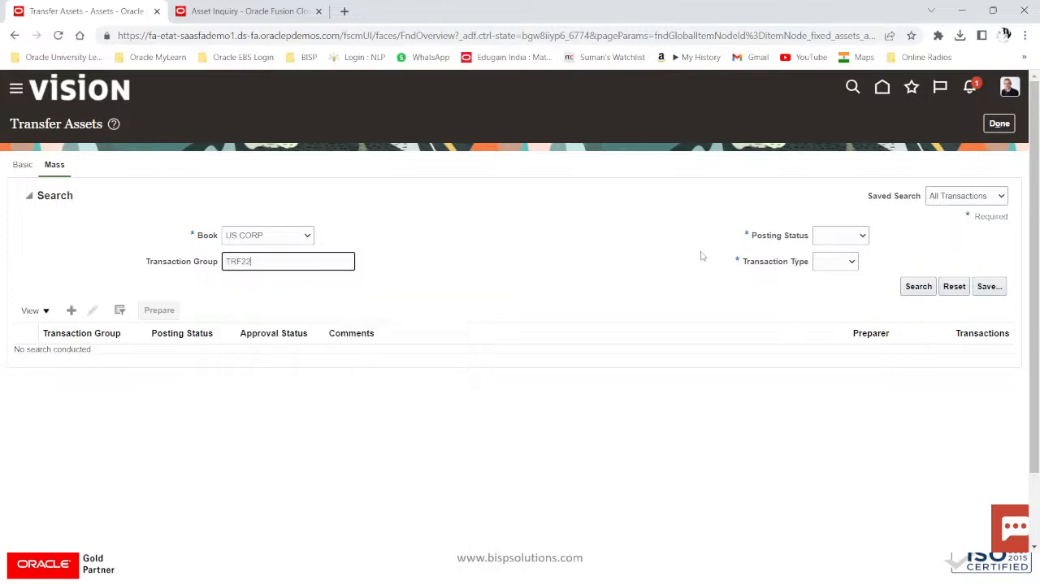
Step: Search for In progress Transfer transactions and prepare the TRF22 spreadsheet
click(826, 237)
click(825, 261)
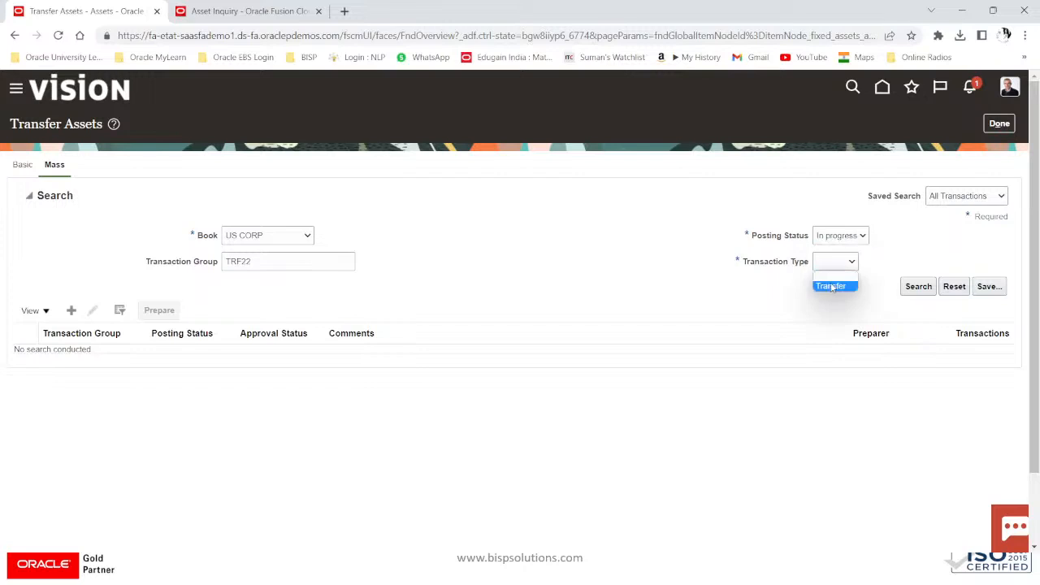
click(830, 282)
click(912, 287)
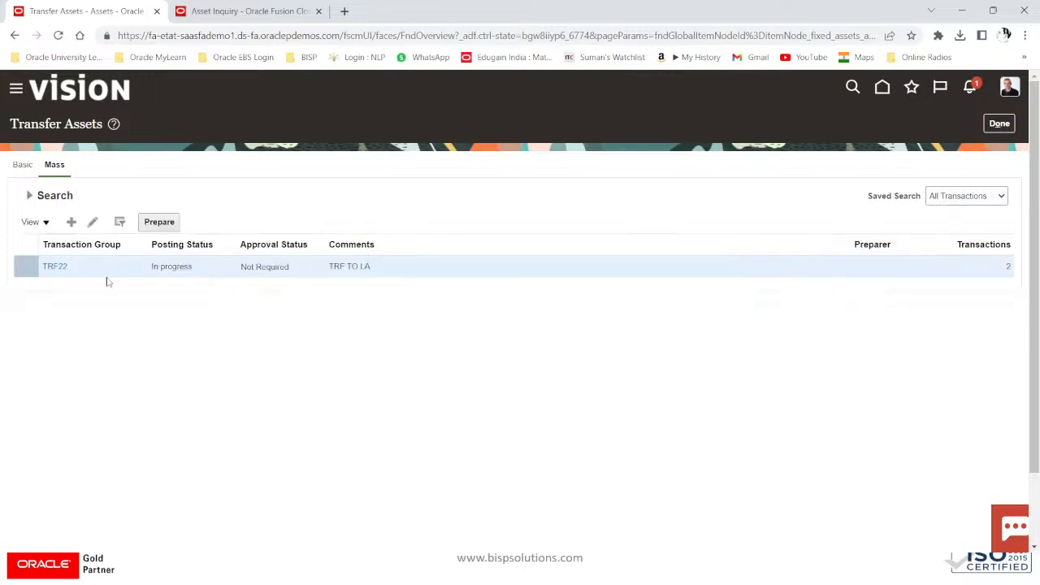
click(171, 225)
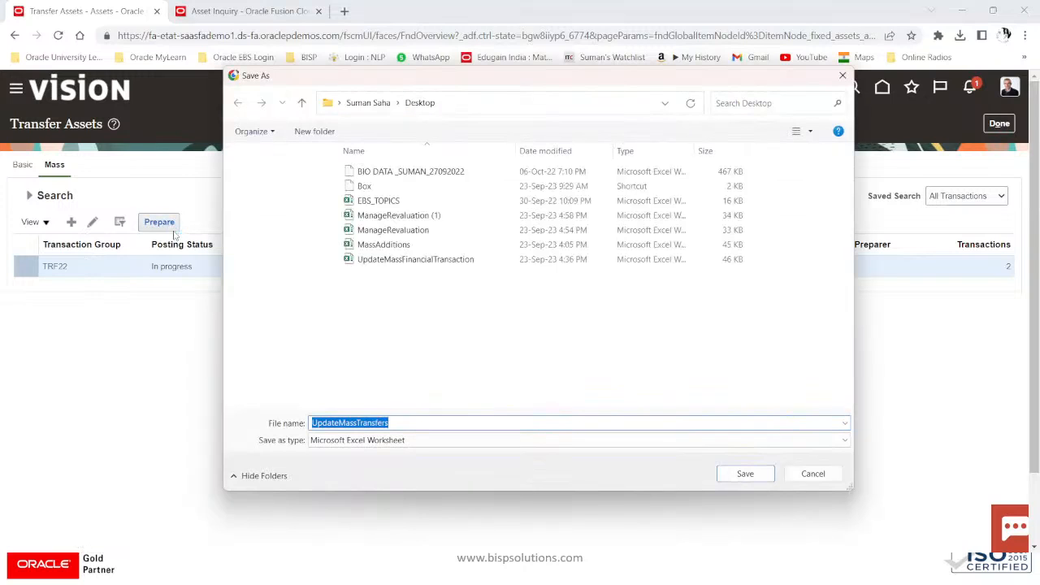
Step: Save UpdateMassTransfers.xlsx and open it from Chrome's recent downloads
click(746, 474)
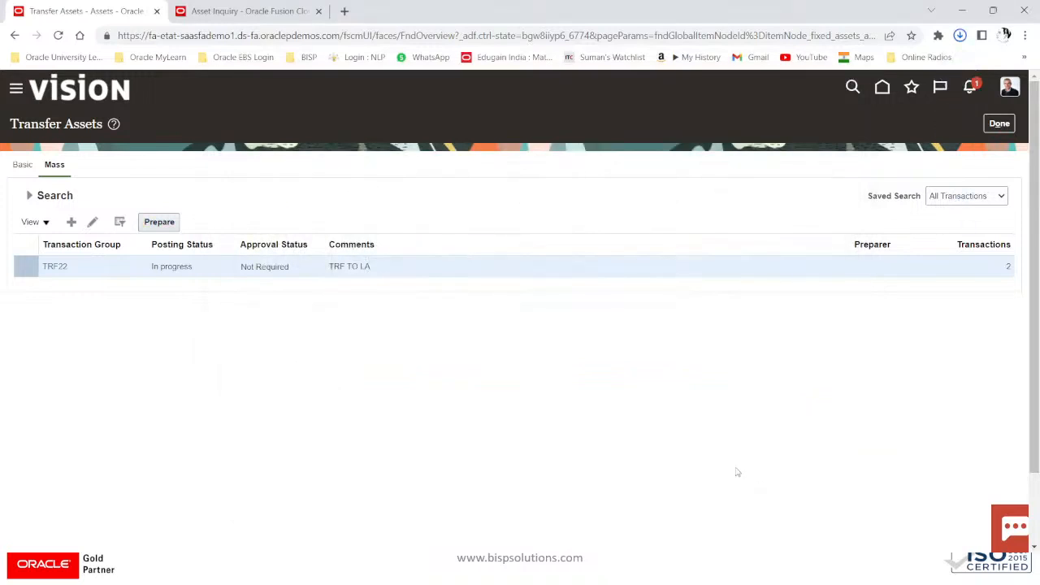
click(960, 35)
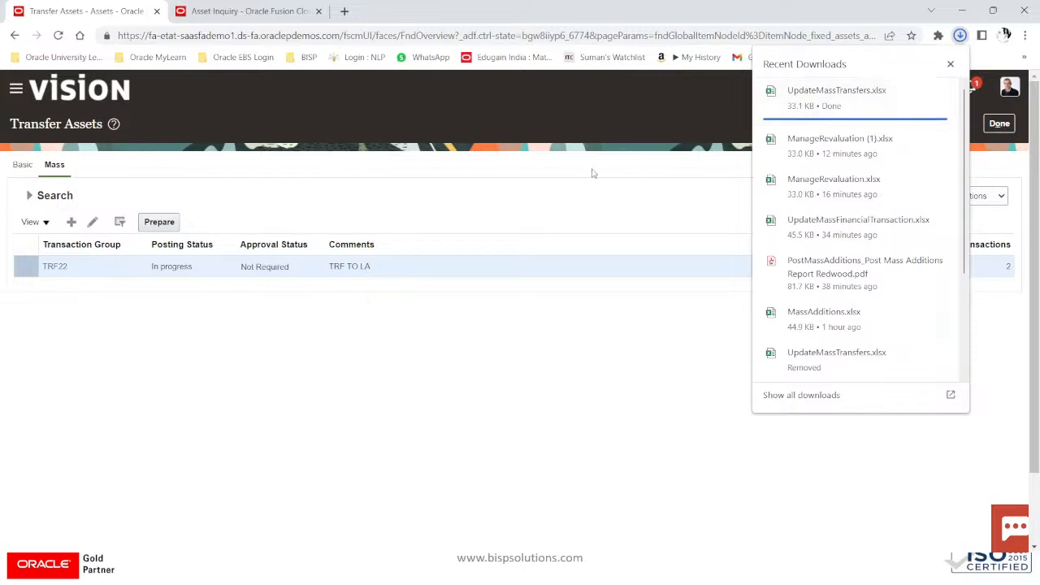
click(640, 211)
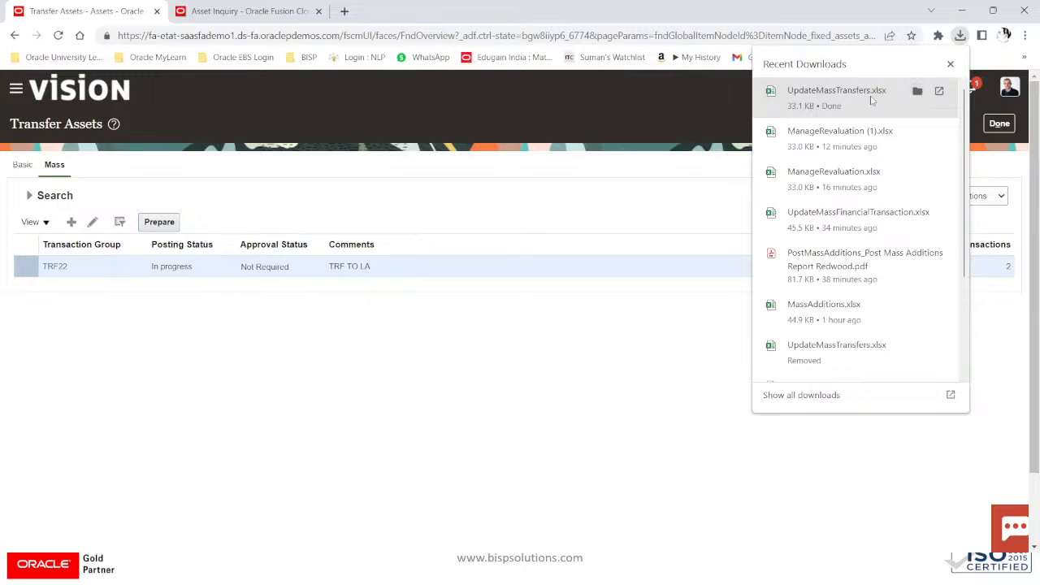
click(939, 91)
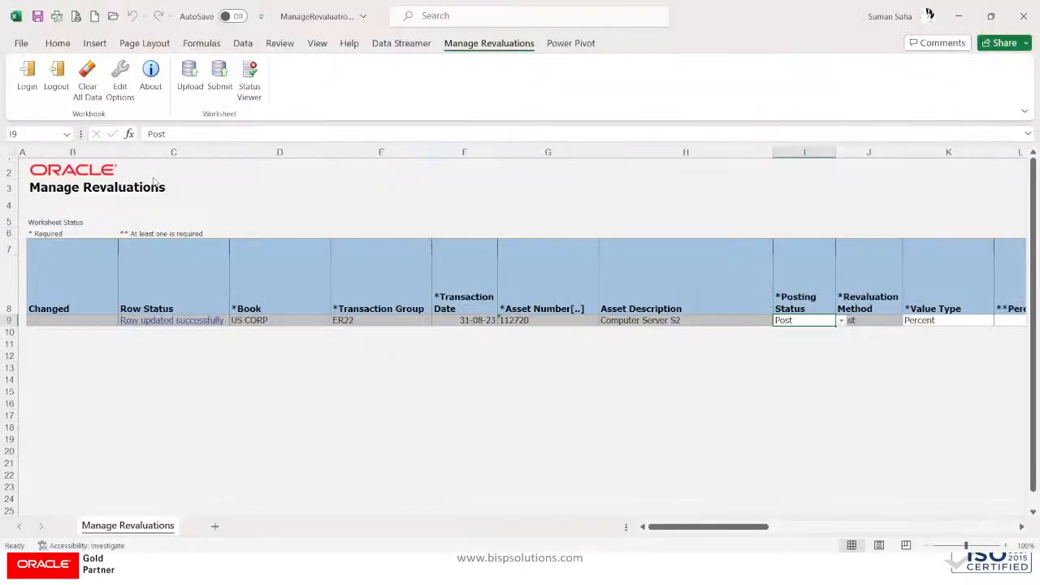
Step: Enable editing and connect to the server to load assets 112720 and 112721
click(382, 414)
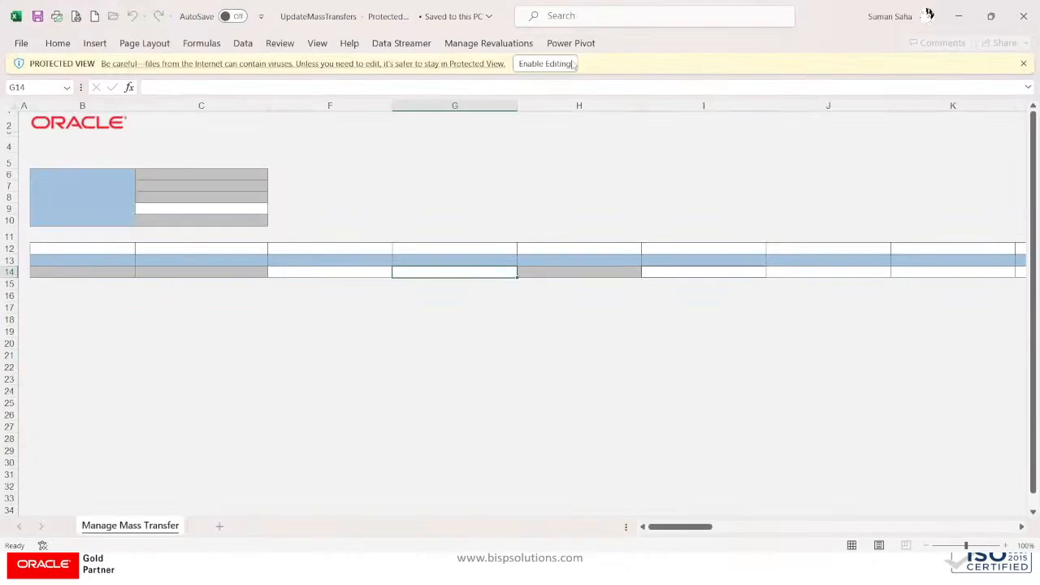
click(556, 64)
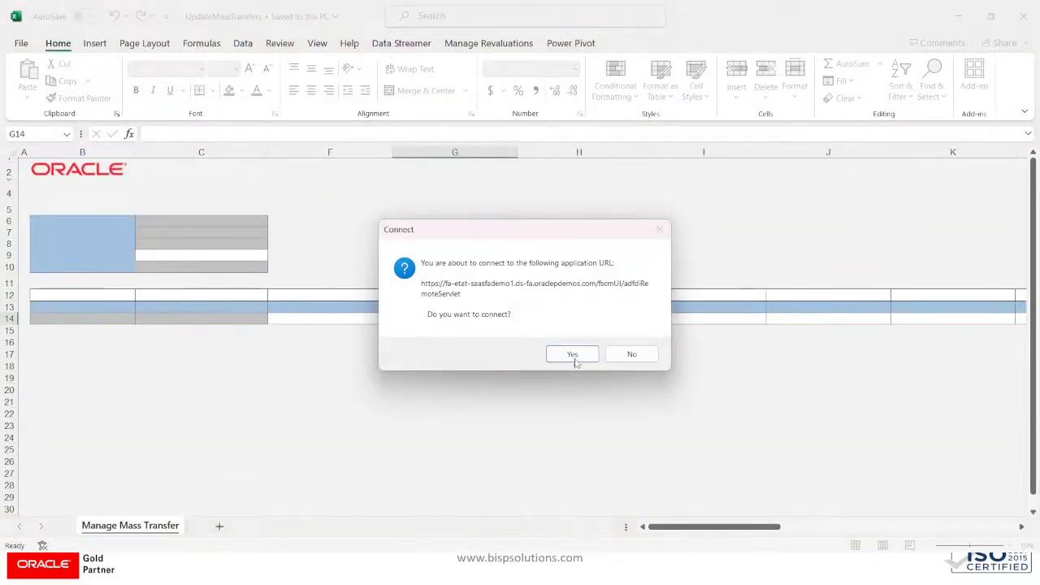
click(575, 354)
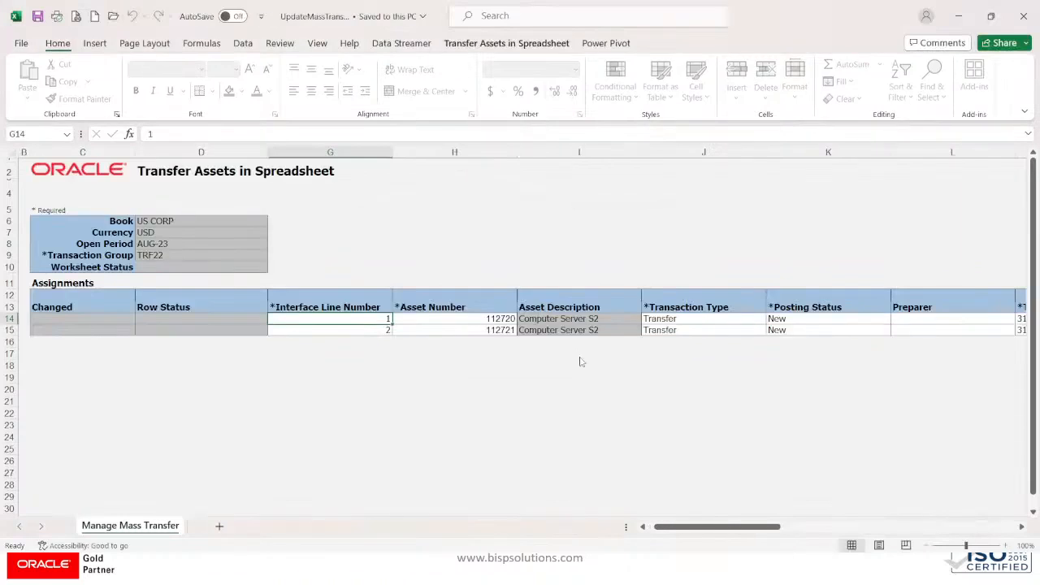
click(446, 318)
Step: Review rows 14 and 15 assignments, then launch the Location lookup from Country cell AC14
key(Tab)
key(Tab)
key(Tab)
key(Tab)
key(Tab)
key(Tab)
key(Tab)
key(Tab)
key(Tab)
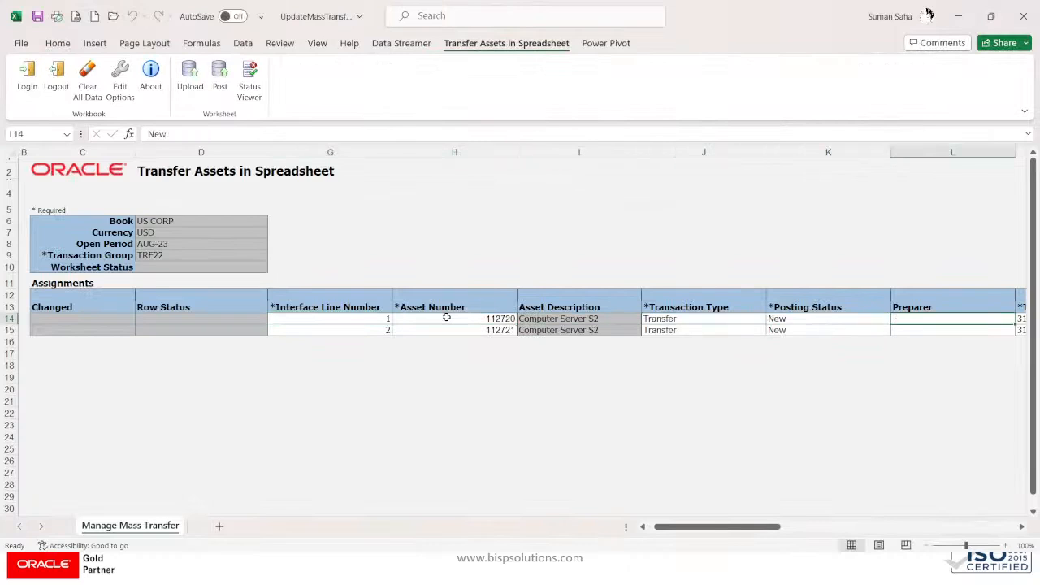
key(Right)
key(Right)
key(Right)
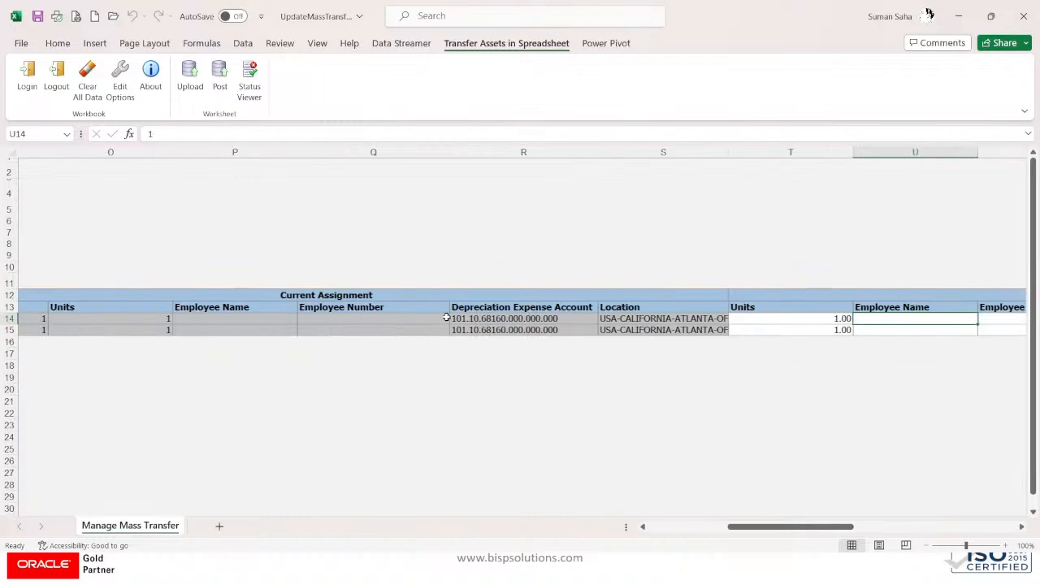
key(Left)
key(Left)
key(Left)
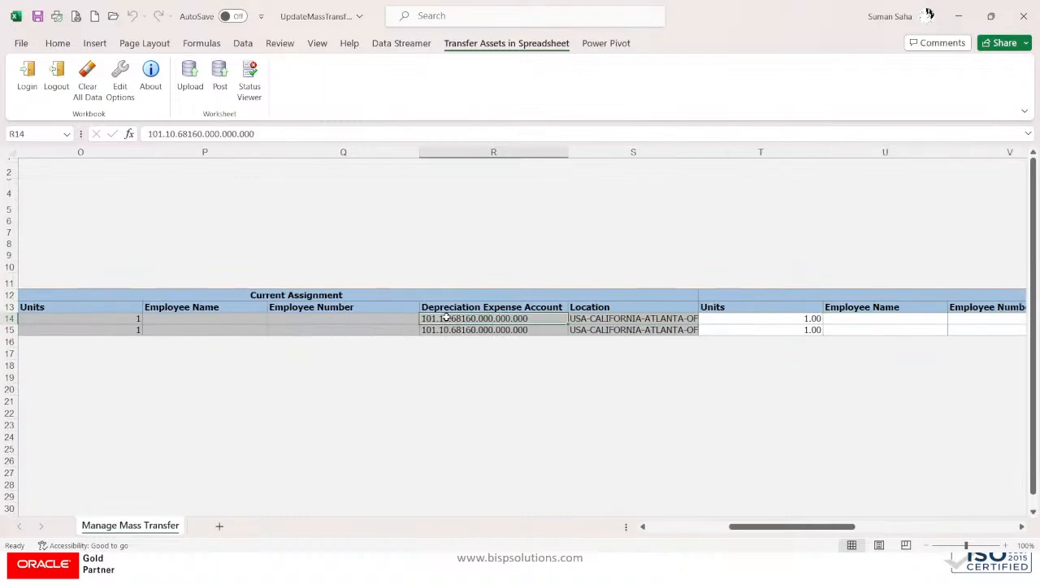
key(Right)
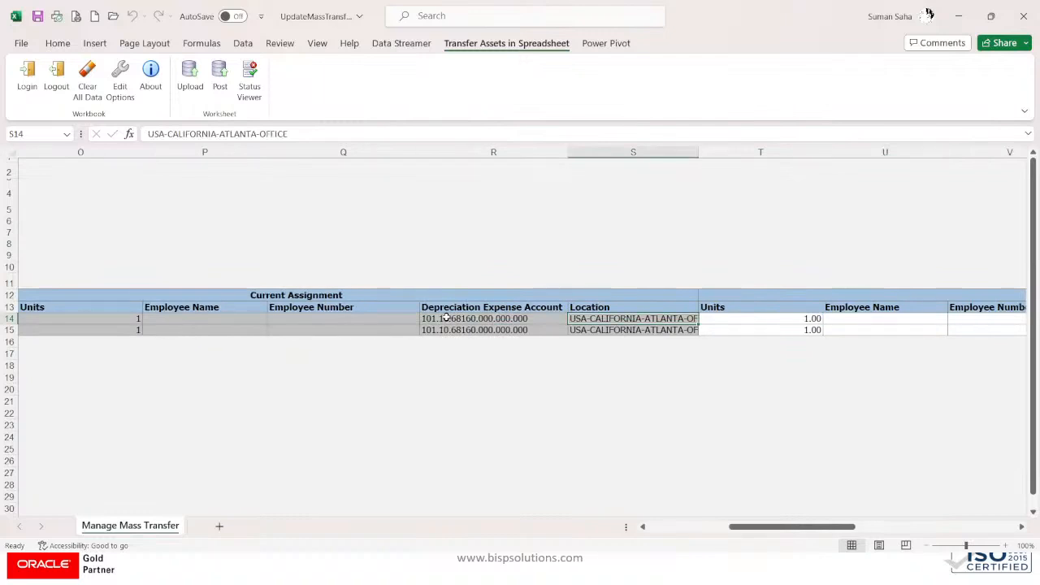
key(Down)
key(Right)
key(Right)
key(Right)
key(Right)
key(Right)
key(Right)
key(Right)
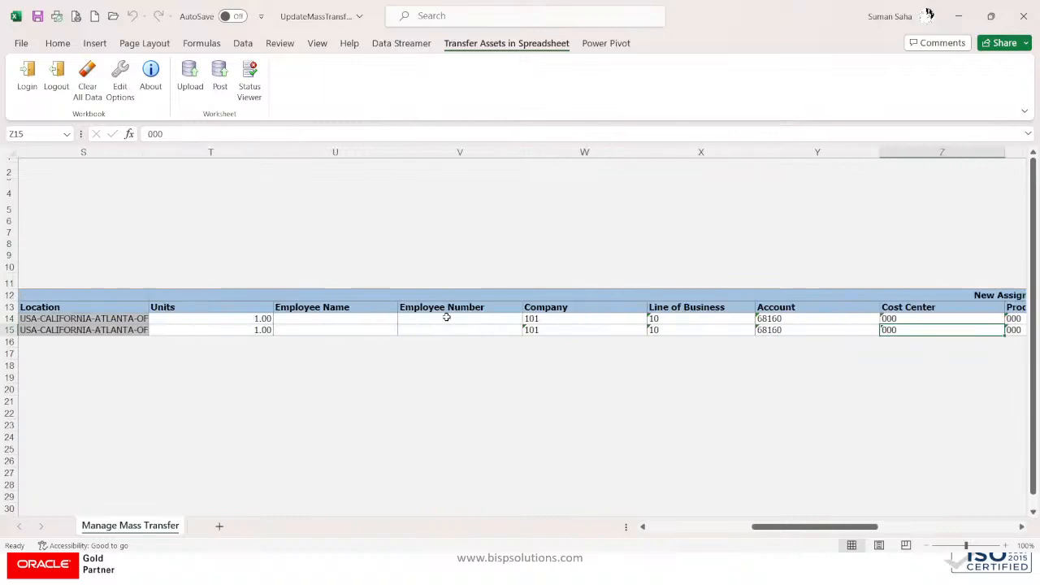
key(Right)
key(Right)
key(Right)
key(Right)
key(Right)
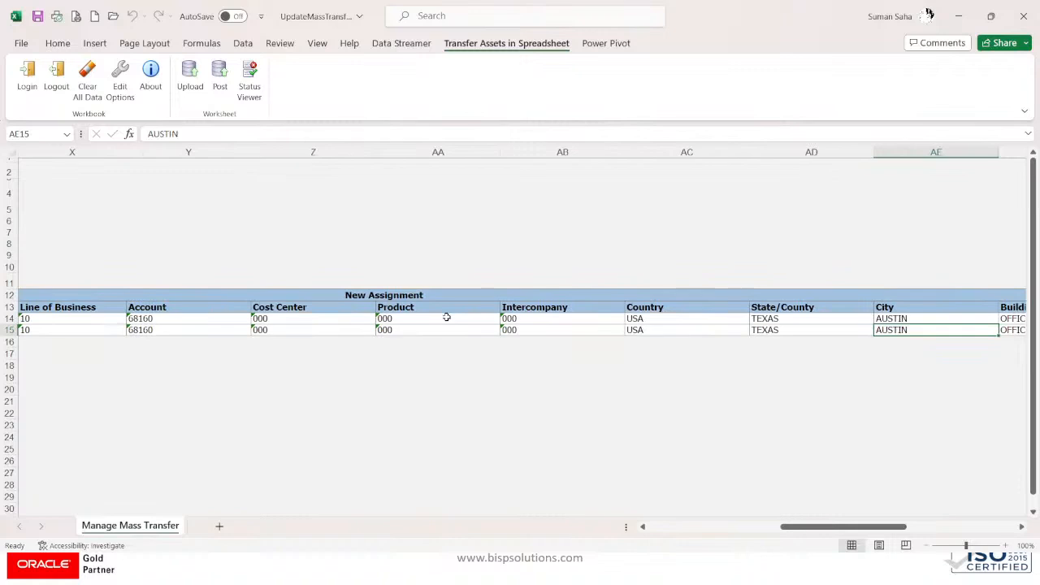
click(715, 318)
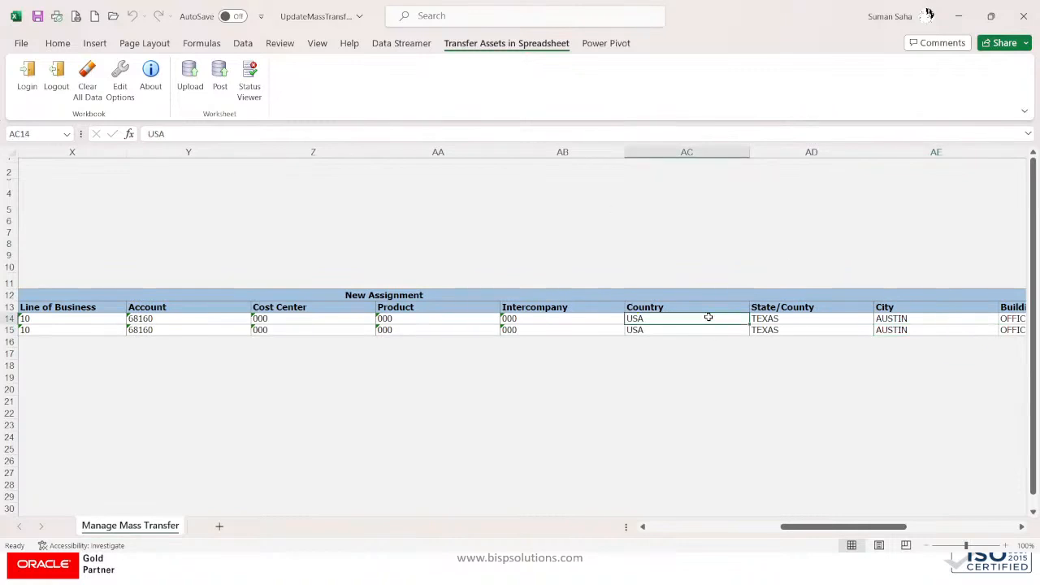
double_click(709, 318)
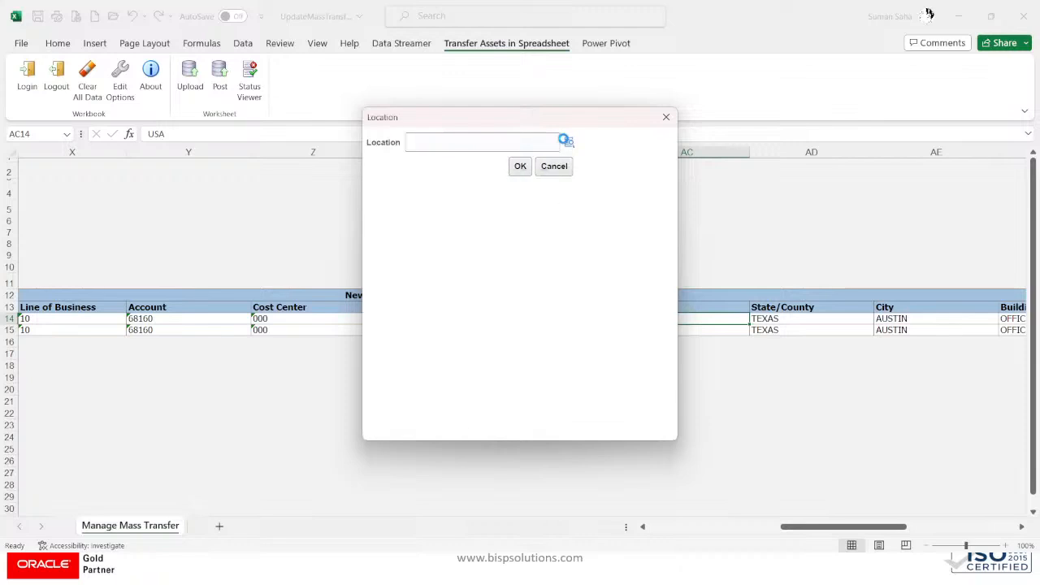
Step: Search USA locations and set row 14 to California, Los Angeles, Office
click(564, 141)
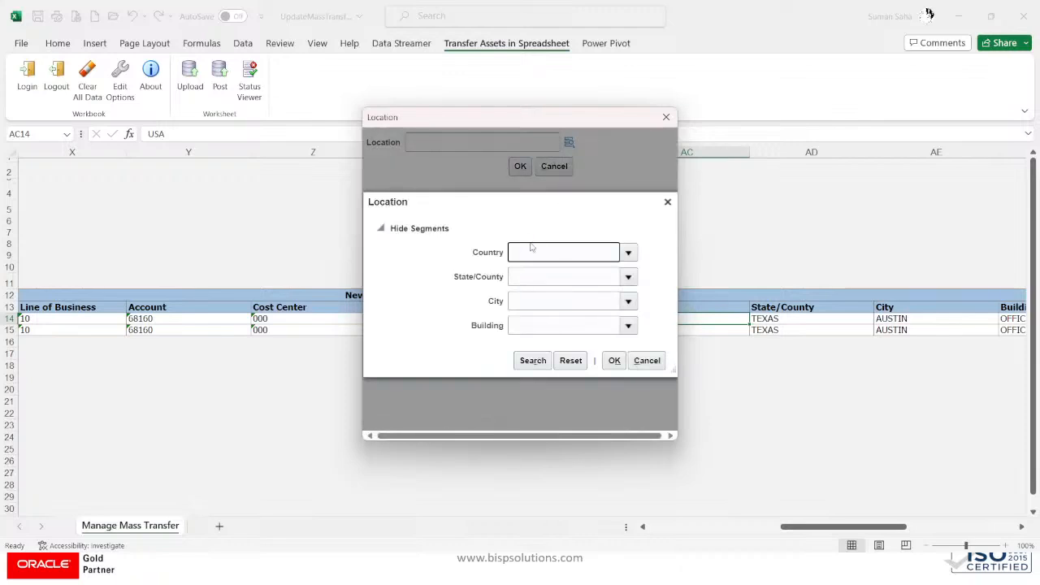
text(USA)
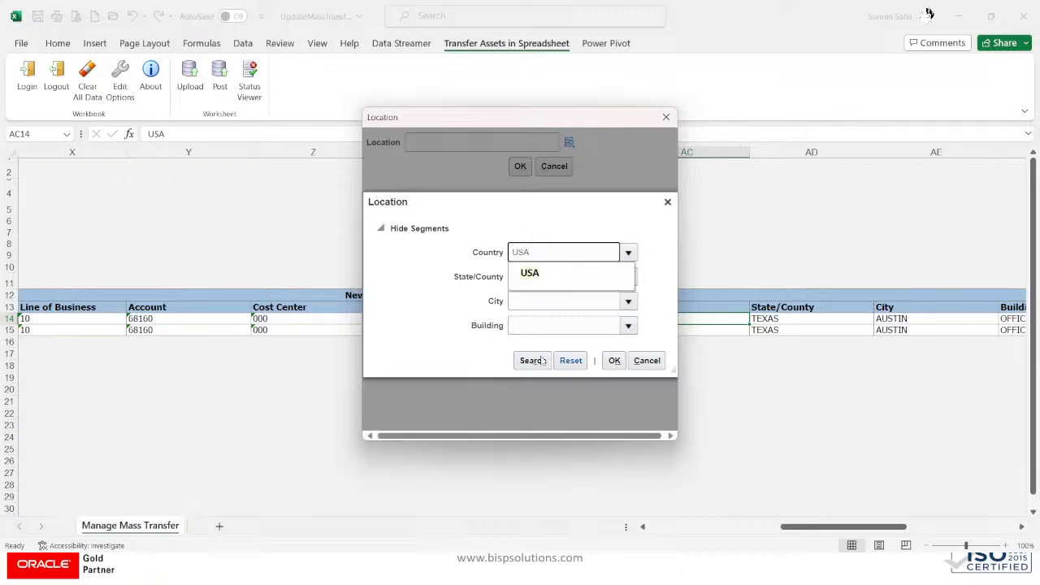
click(536, 281)
click(533, 360)
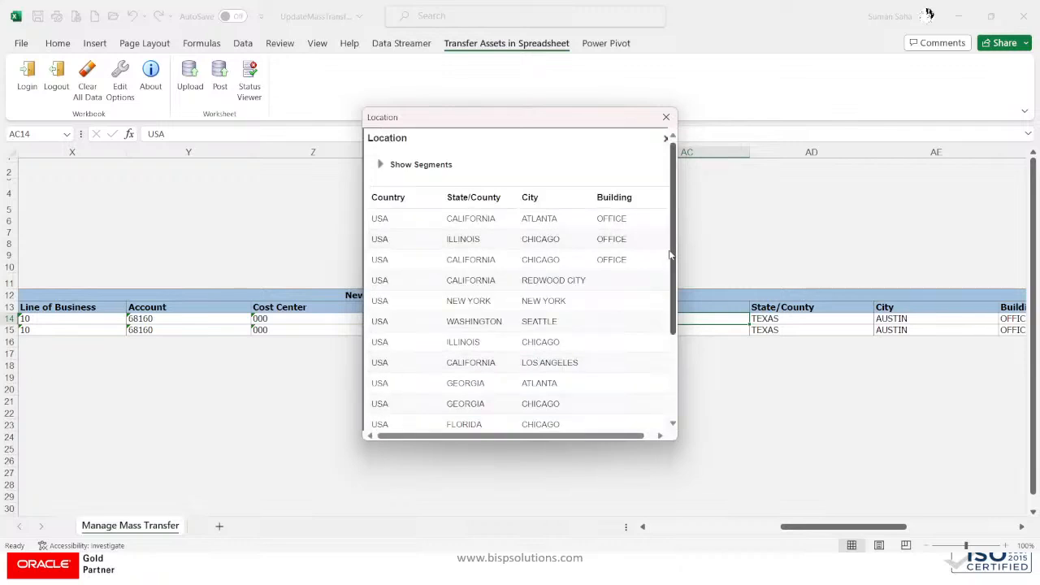
drag(672, 256, 673, 338)
click(512, 337)
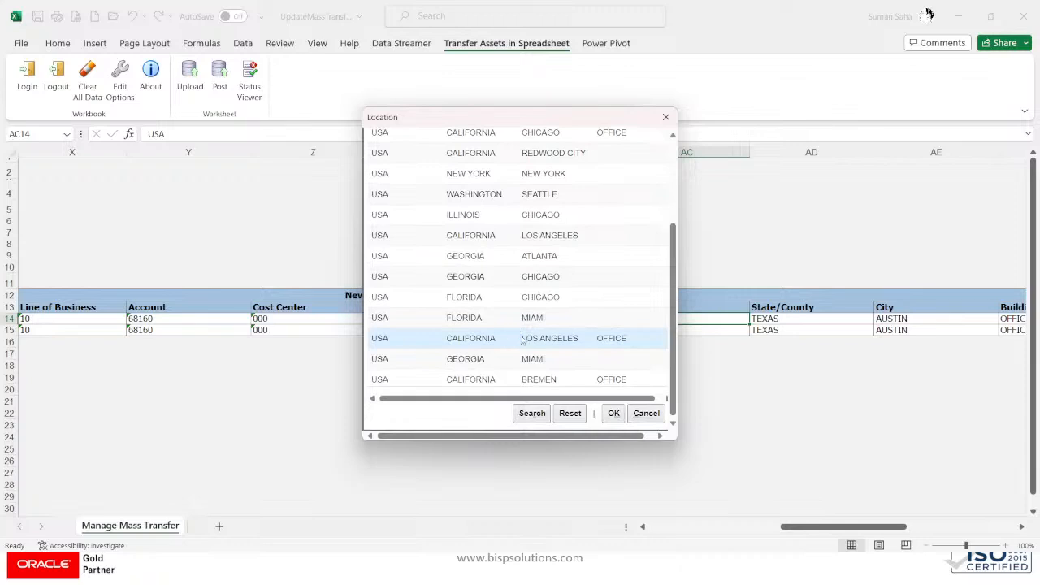
click(614, 415)
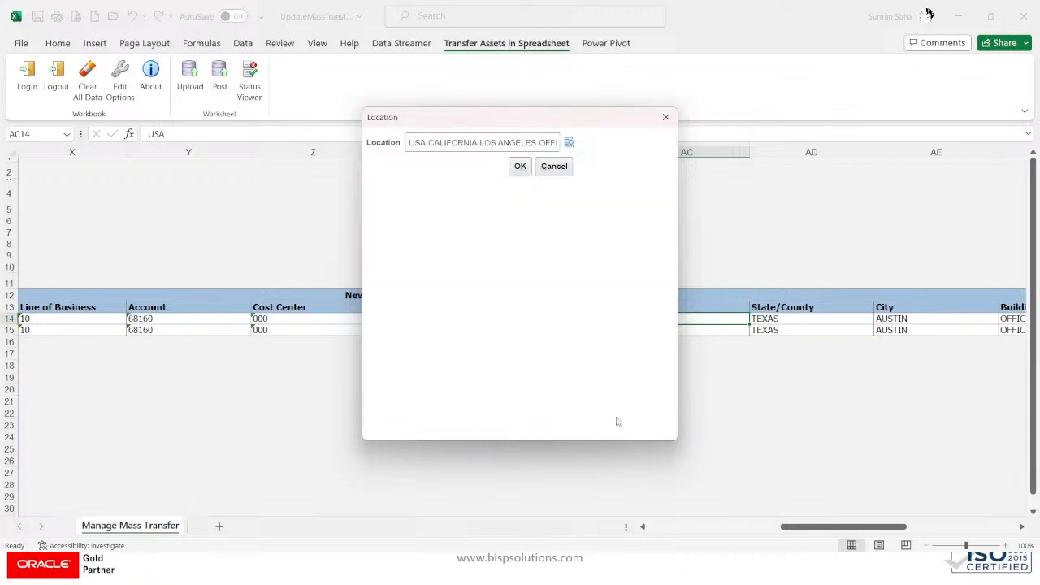
click(520, 166)
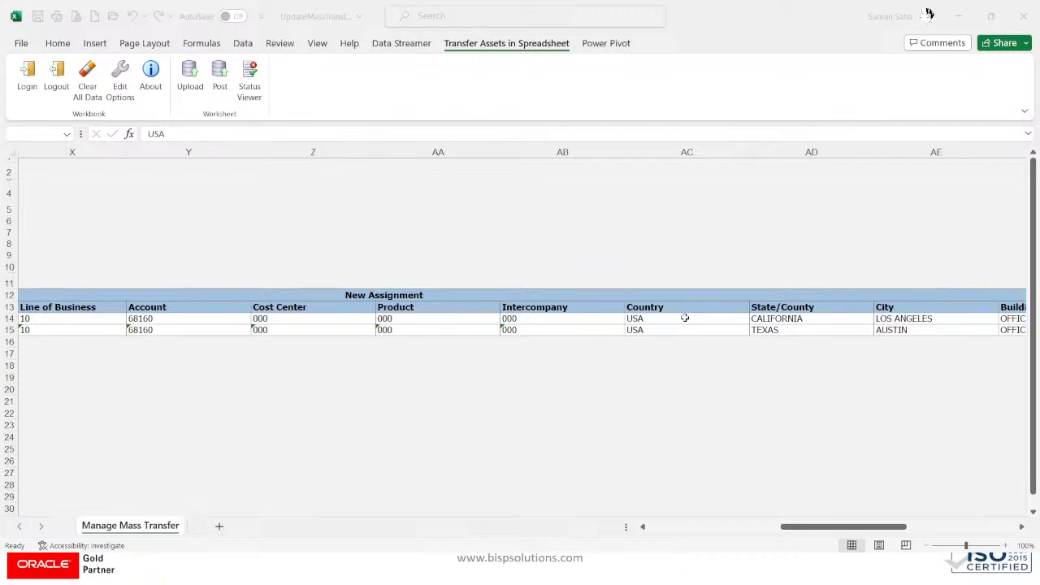
Step: Copy row 14's location values AC14:AF14 and select AC15 as the paste target
scroll(685, 317, right, 4)
click(685, 318)
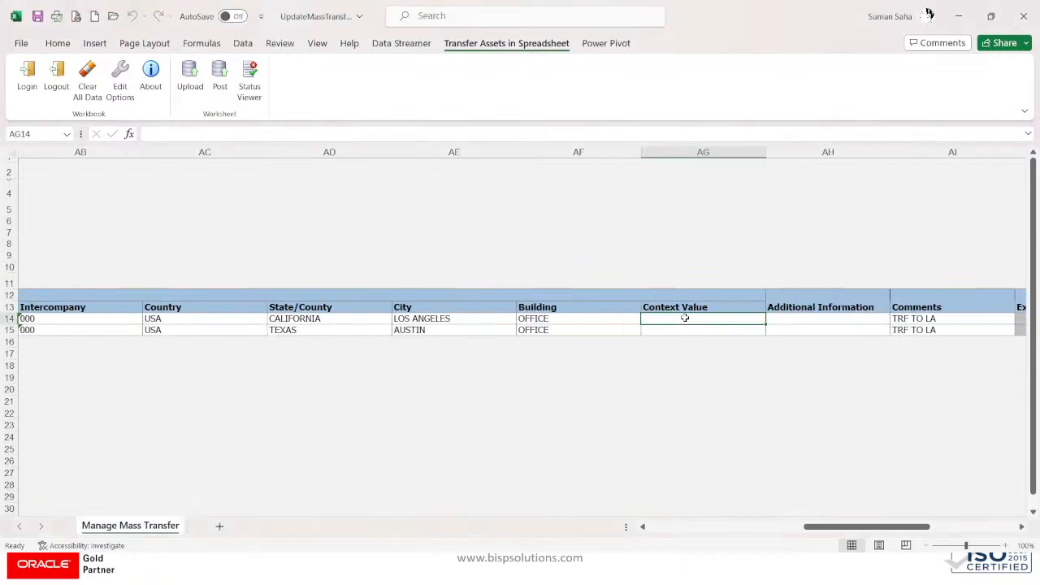
drag(225, 318, 542, 318)
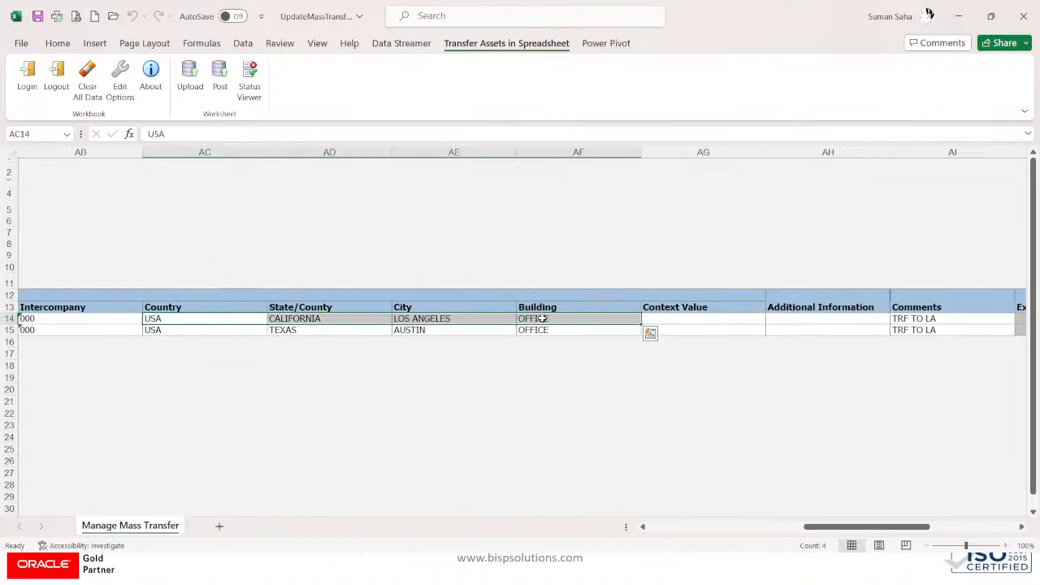
text(country)
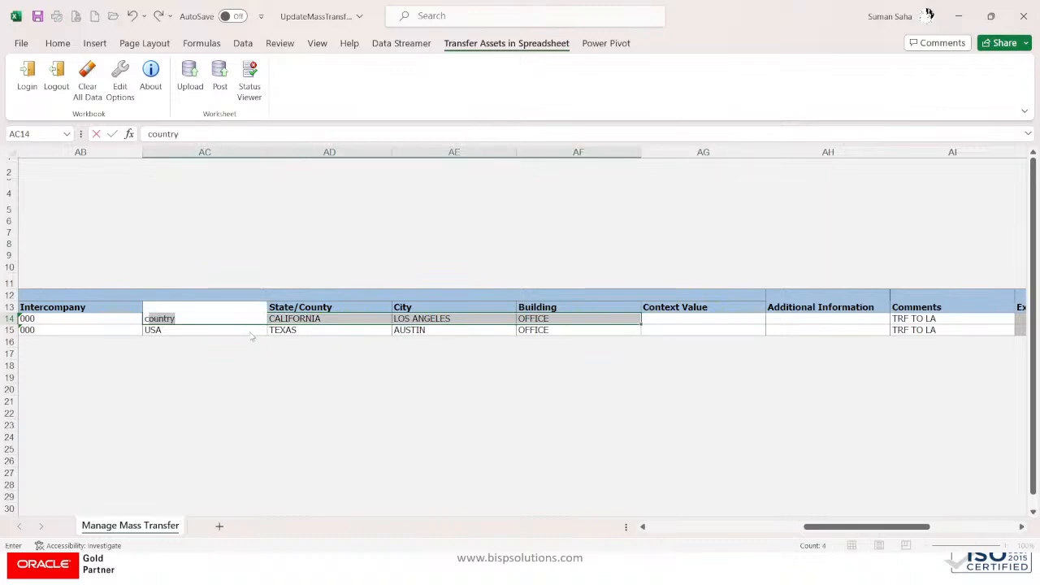
key(BackSpace)
key(BackSpace)
key(Escape)
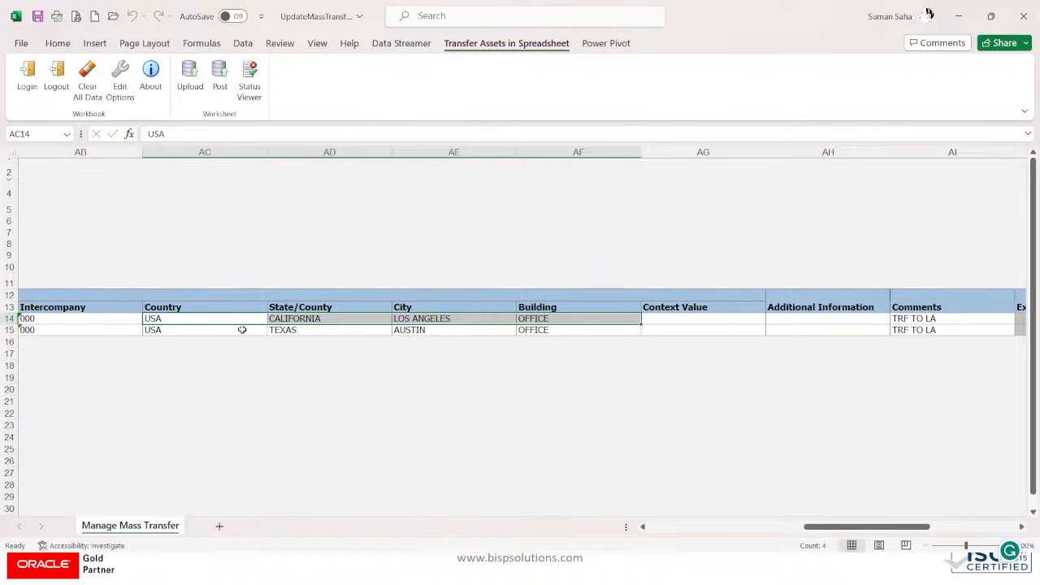
key(ctrl+c)
click(193, 330)
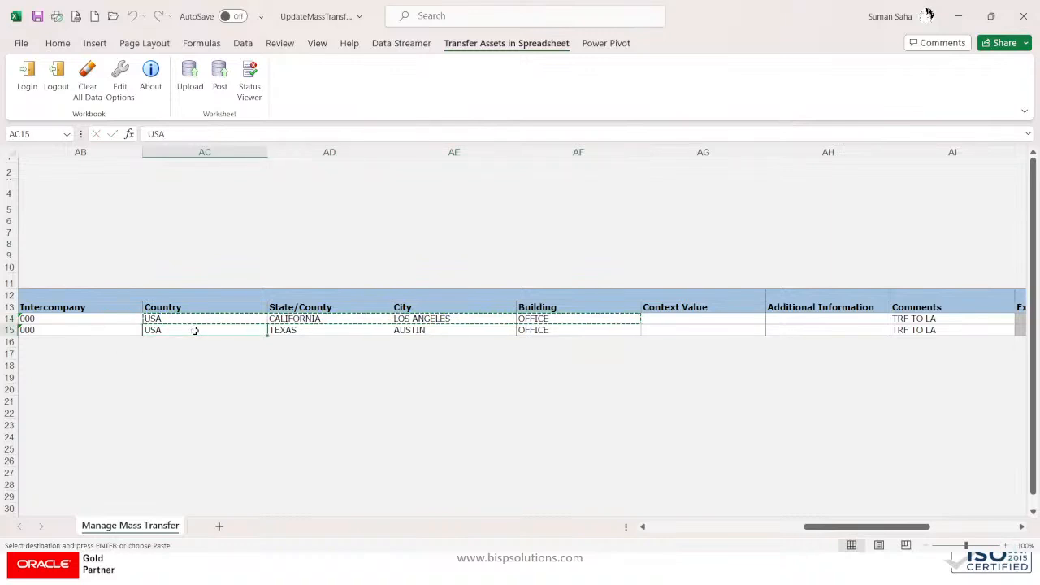
Step: Paste the Los Angeles office location into row 15, cancelling an early upload
key(Return)
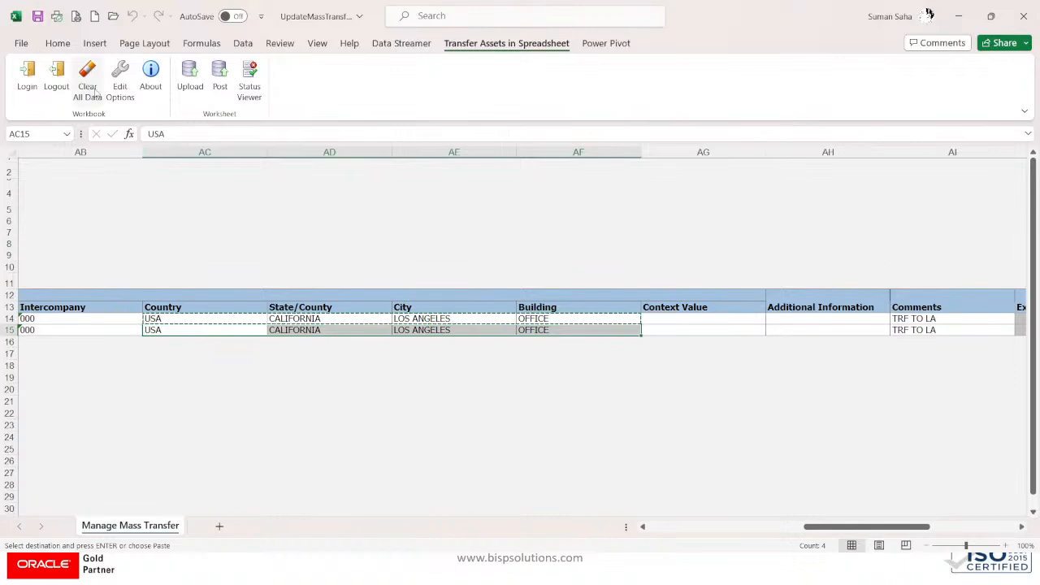
click(220, 75)
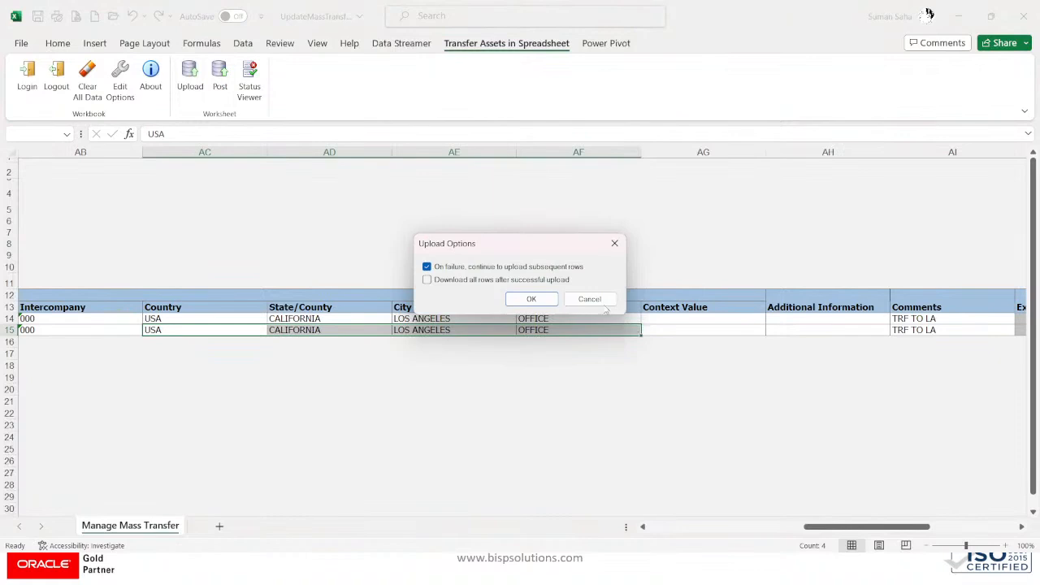
click(604, 302)
drag(886, 527, 598, 534)
Step: Set Posting Status to Post for rows 14 and 15 and post both rows
click(803, 319)
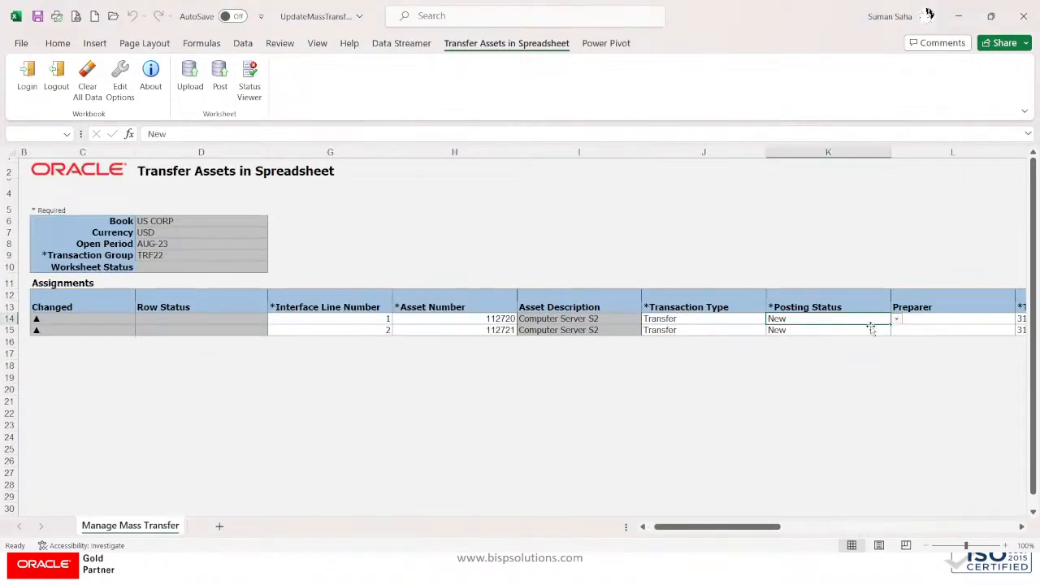
click(897, 318)
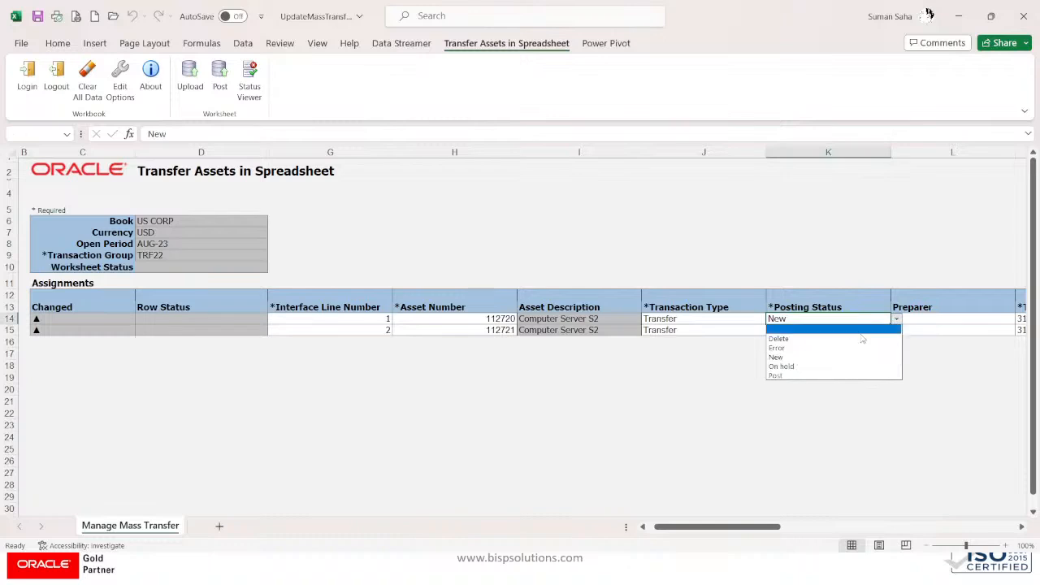
click(788, 375)
click(832, 330)
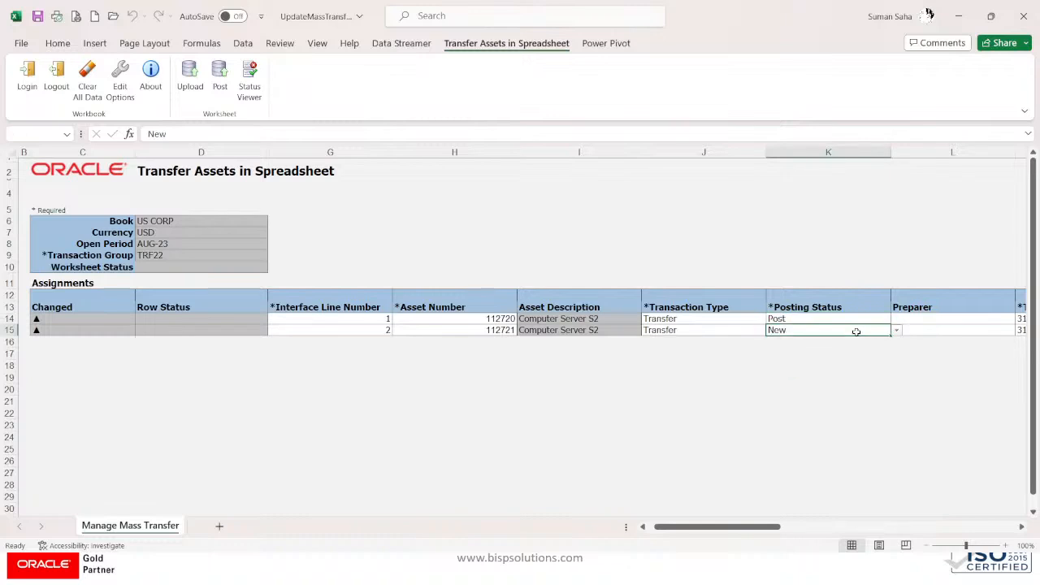
click(896, 330)
click(779, 387)
click(221, 80)
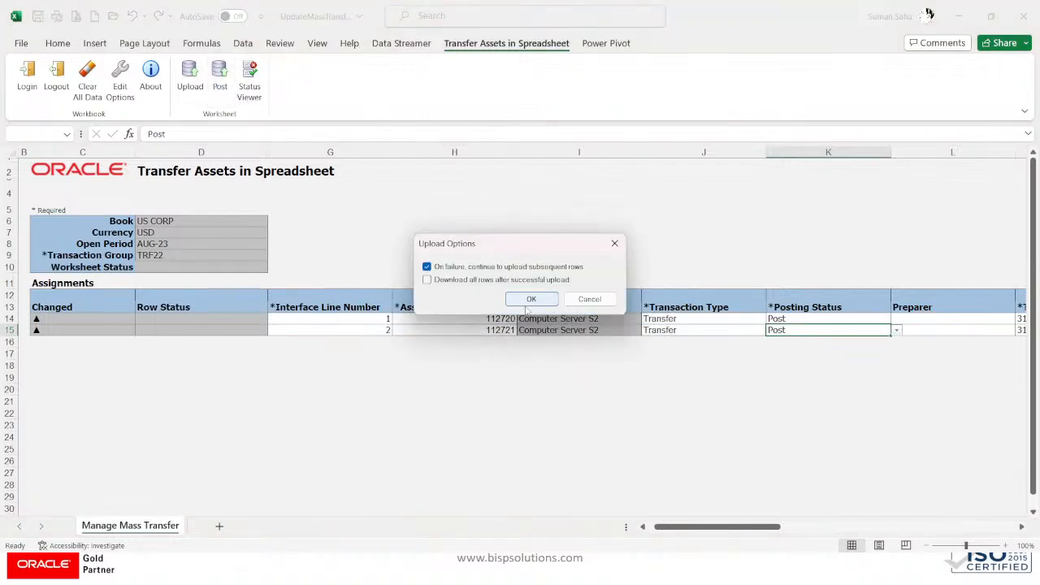
click(526, 306)
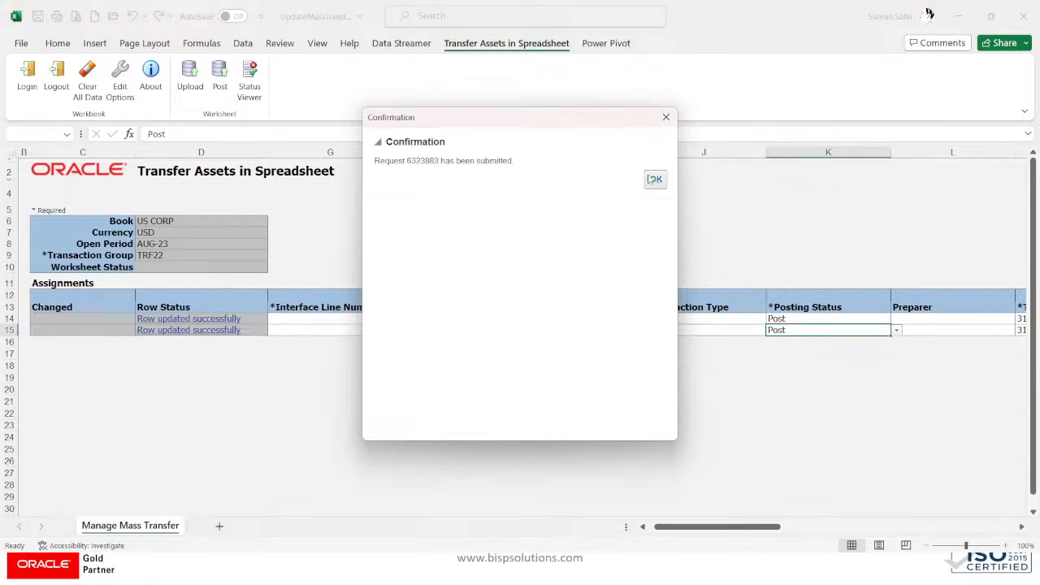
key(Return)
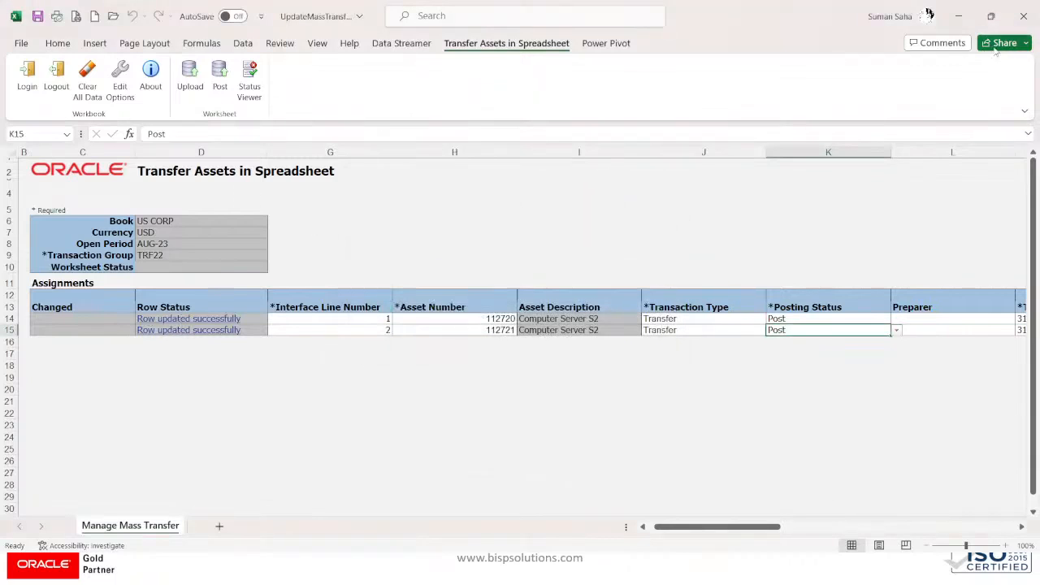
Step: Switch to Chrome and open asset 112721 in Inquire Assets
key(alt+Tab)
key(alt+Tab)
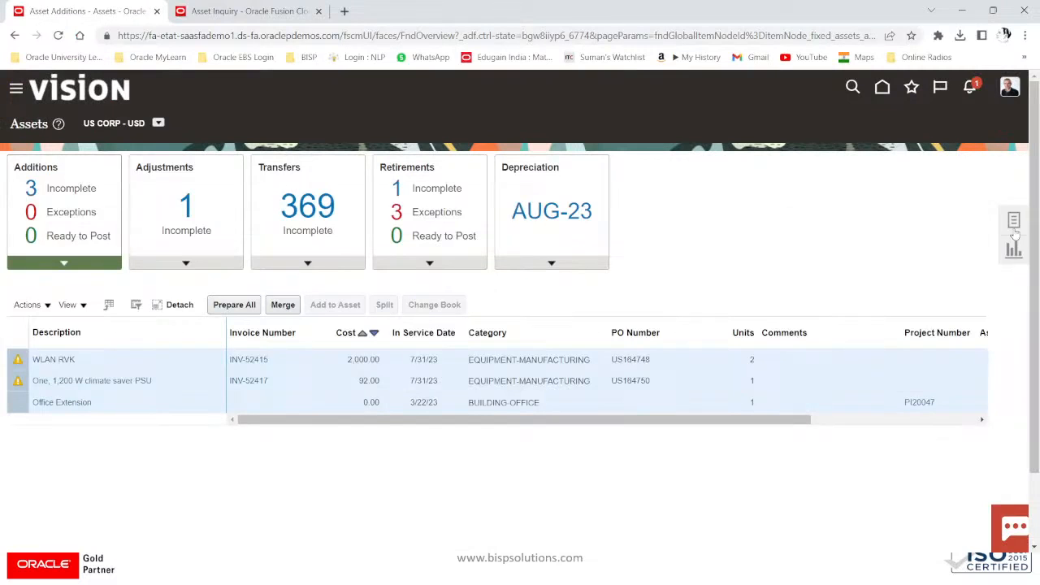
click(1014, 228)
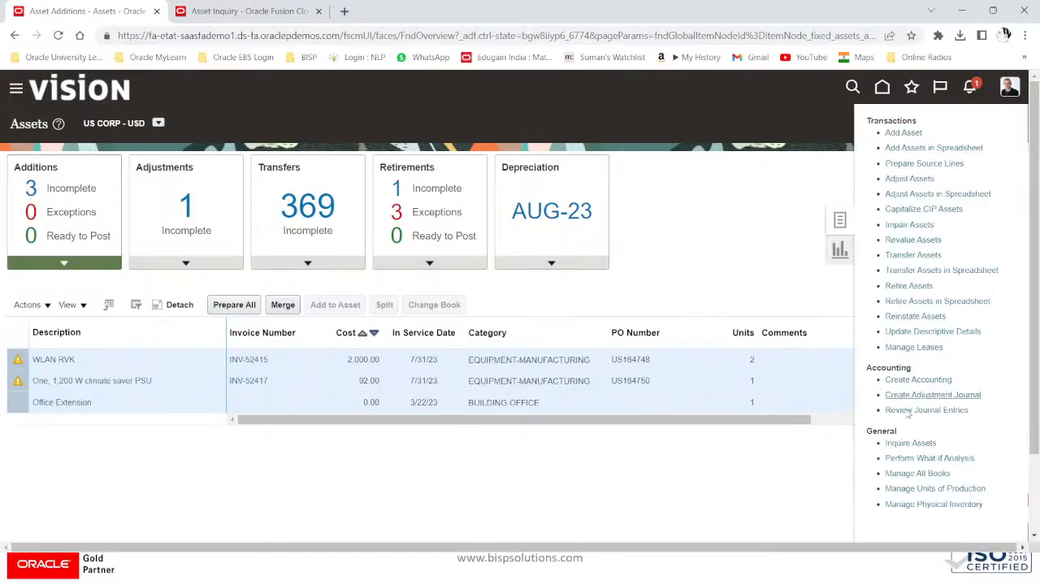
click(910, 442)
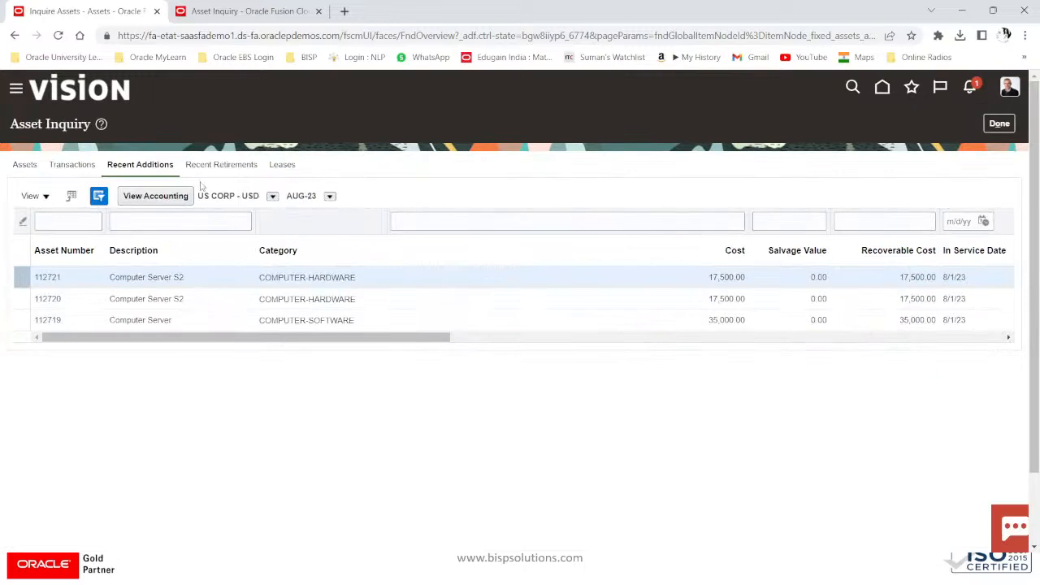
click(46, 278)
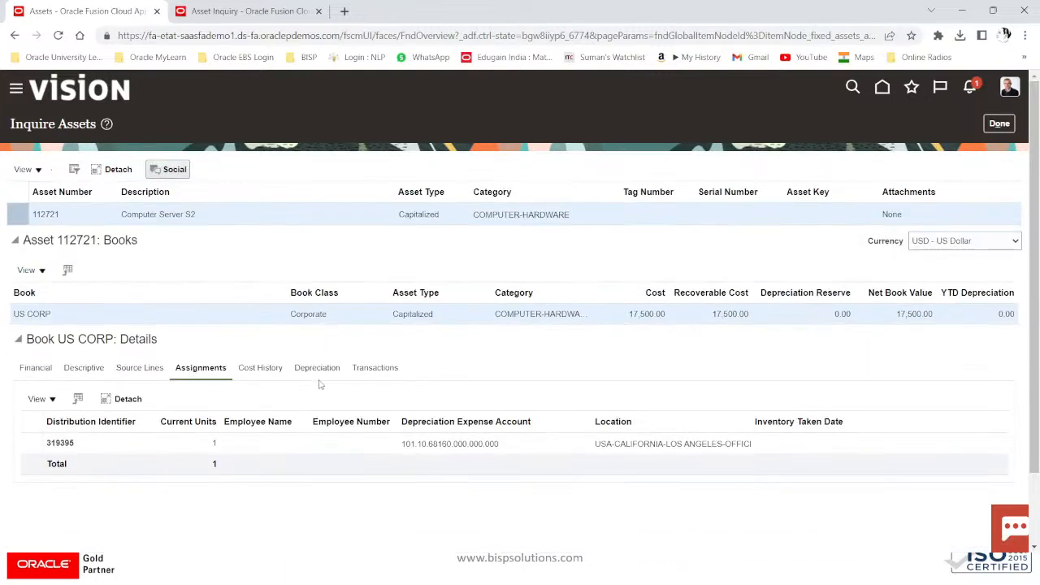
Step: Review transfer 370706 rows moving the asset from Atlanta to Los Angeles
click(263, 372)
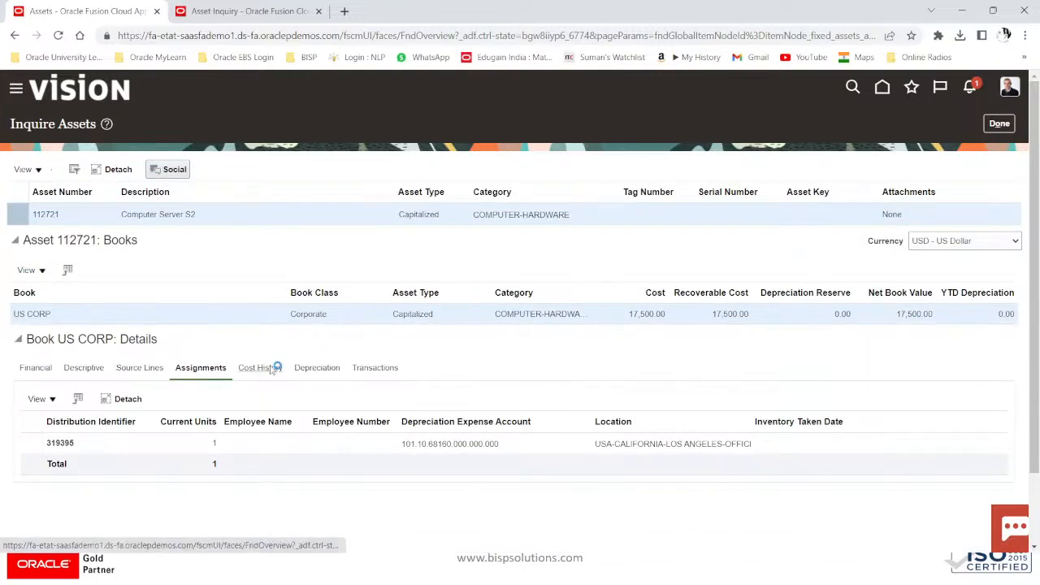
click(334, 367)
click(388, 370)
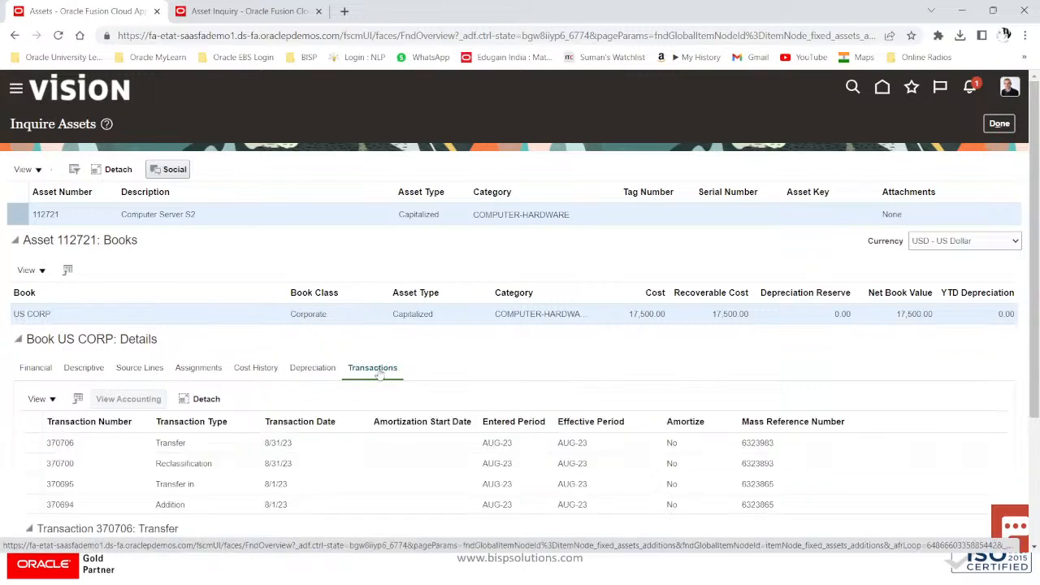
click(273, 442)
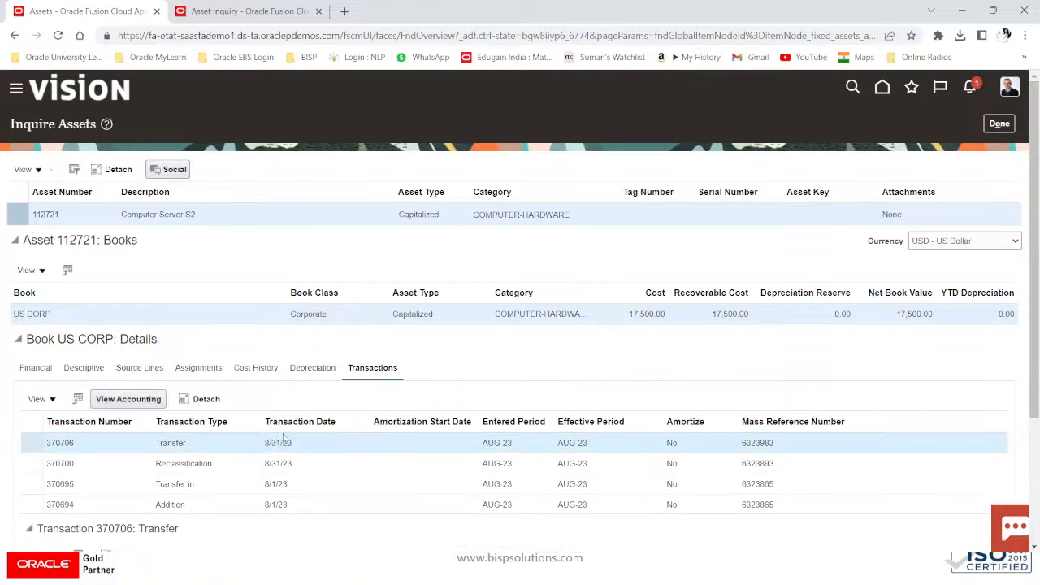
scroll(284, 438, down, 1)
scroll(447, 462, down, 1)
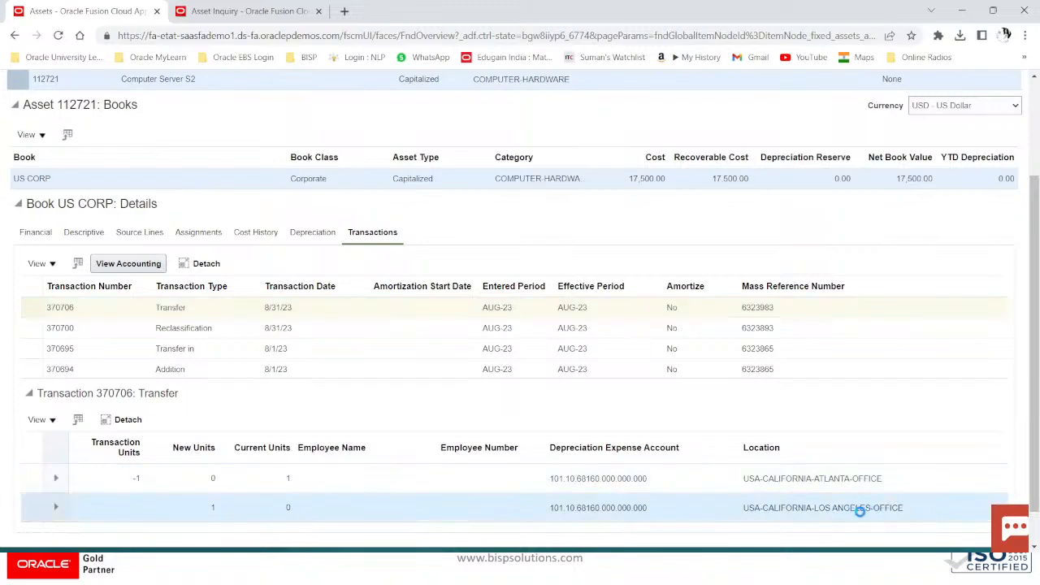
mouse_move(813, 517)
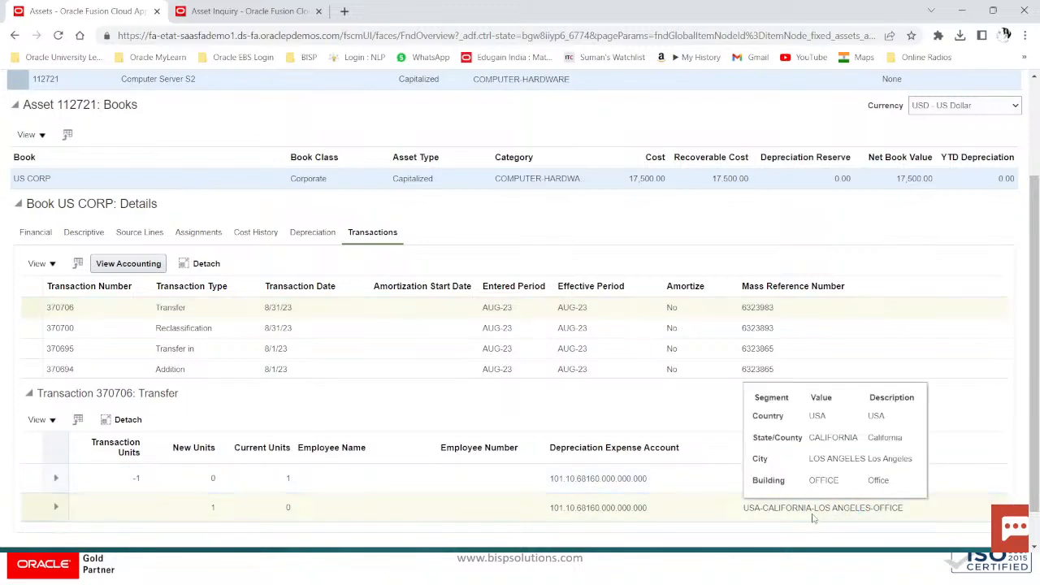
click(886, 506)
click(888, 480)
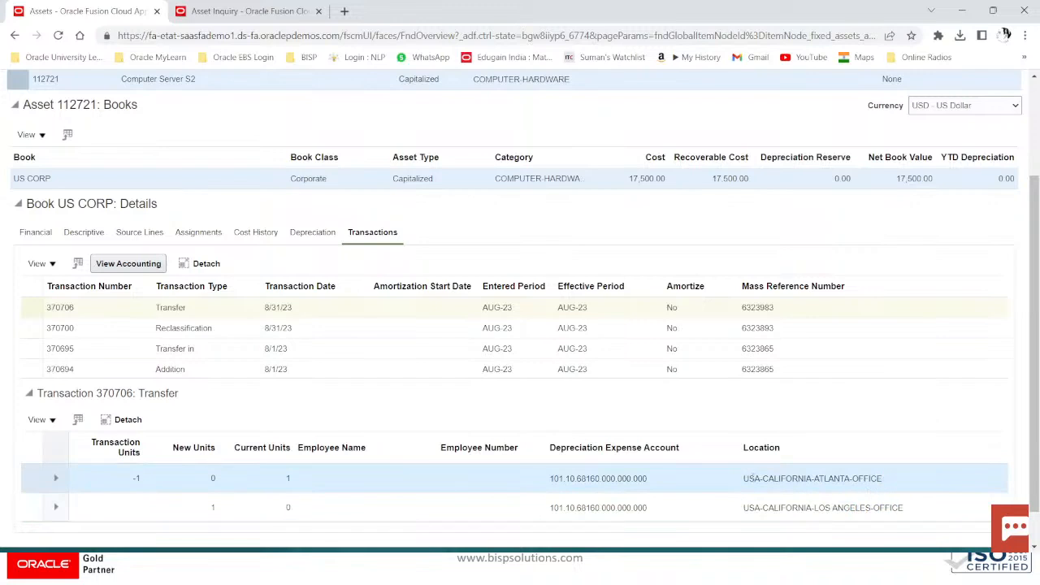
mouse_move(747, 479)
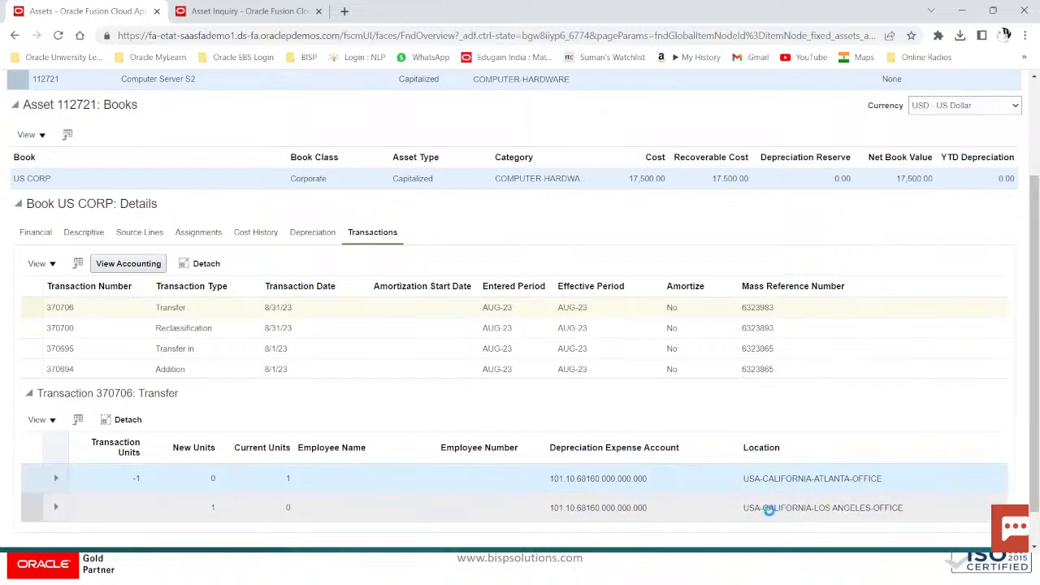
mouse_move(751, 510)
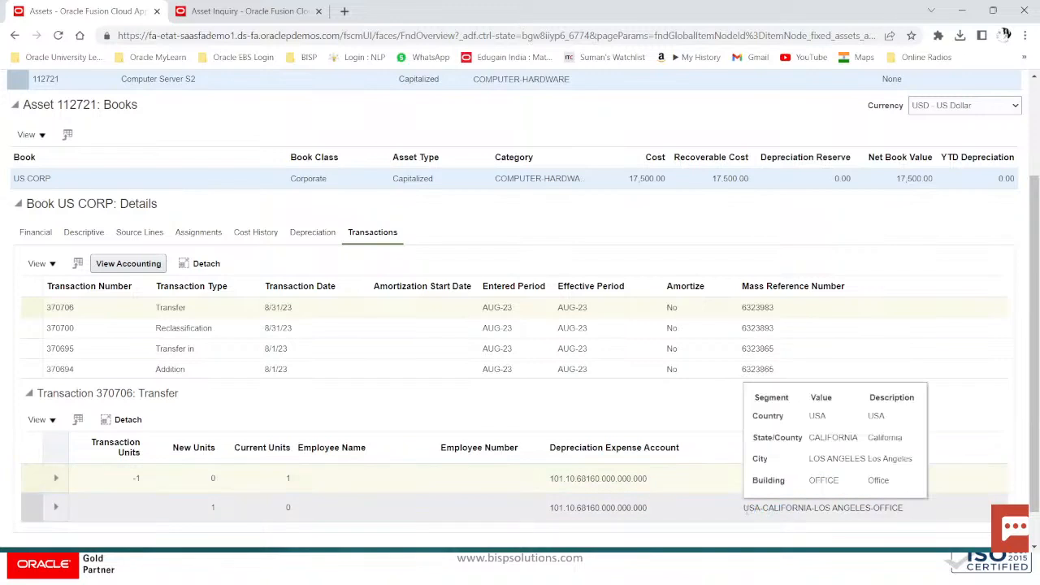
click(882, 510)
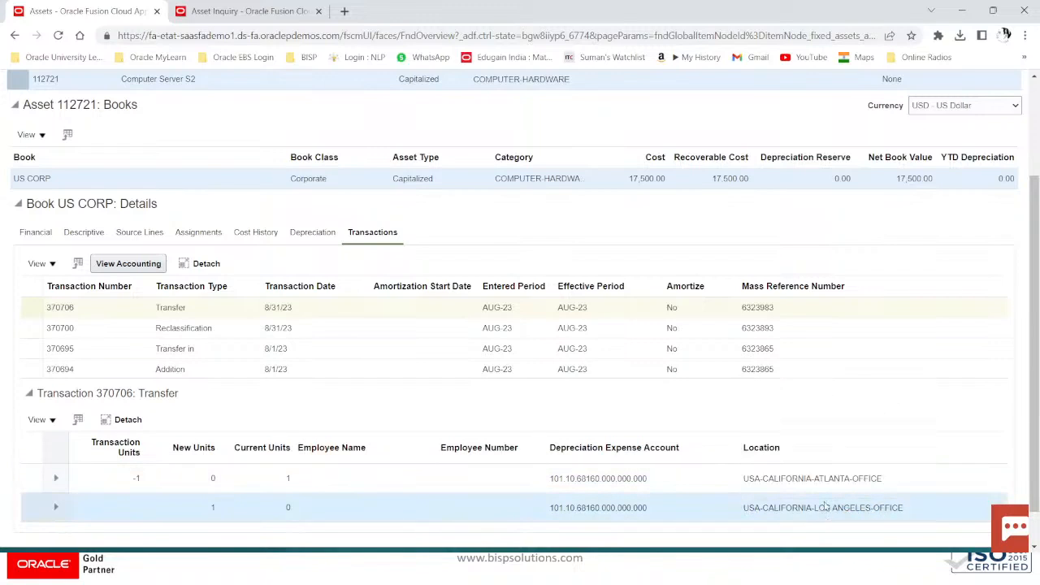
mouse_move(824, 507)
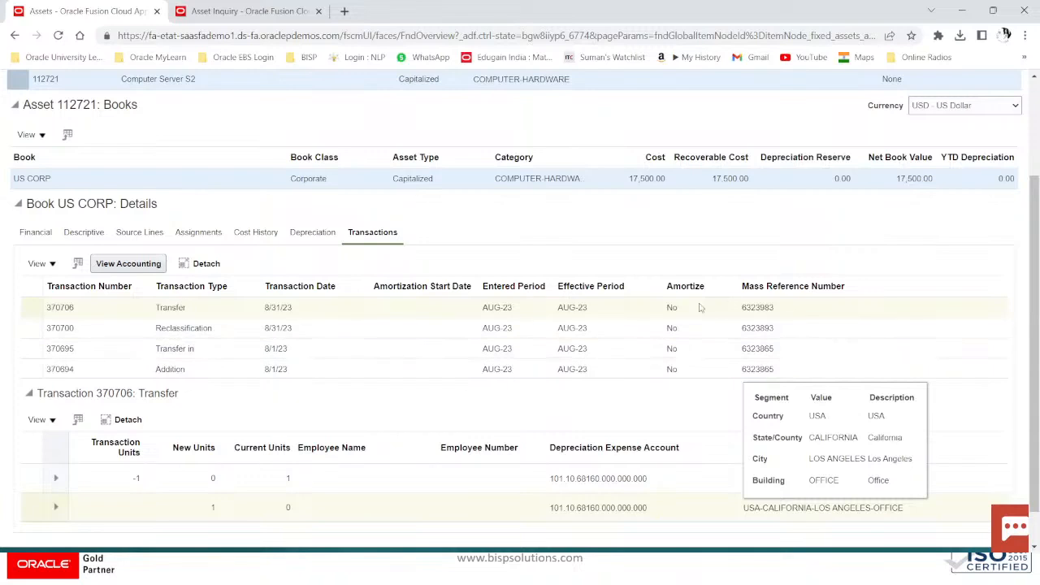
Step: Show depreciation details and return to the Assets overview
scroll(391, 345, up, 3)
click(329, 367)
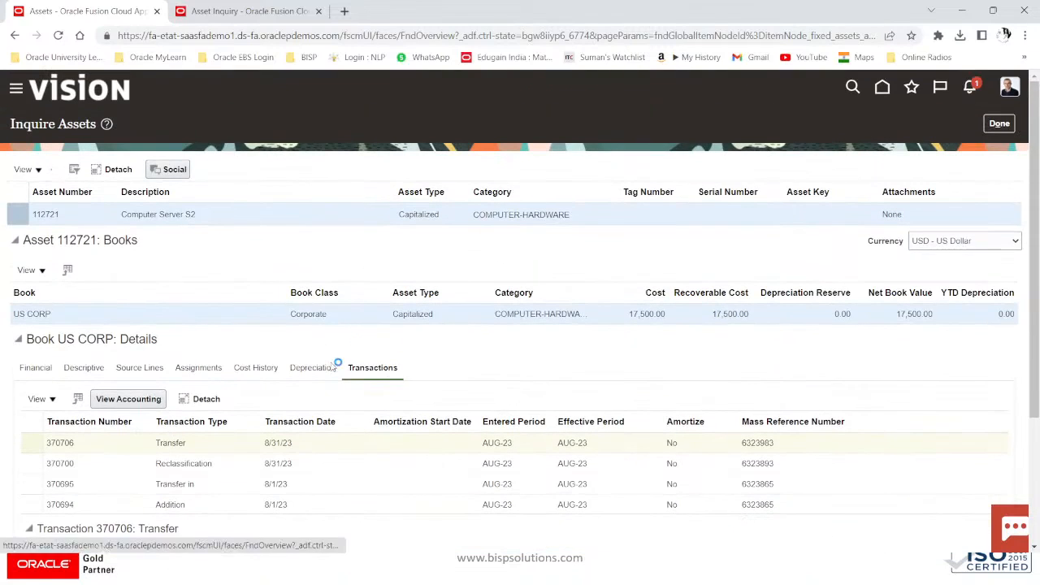
click(1001, 126)
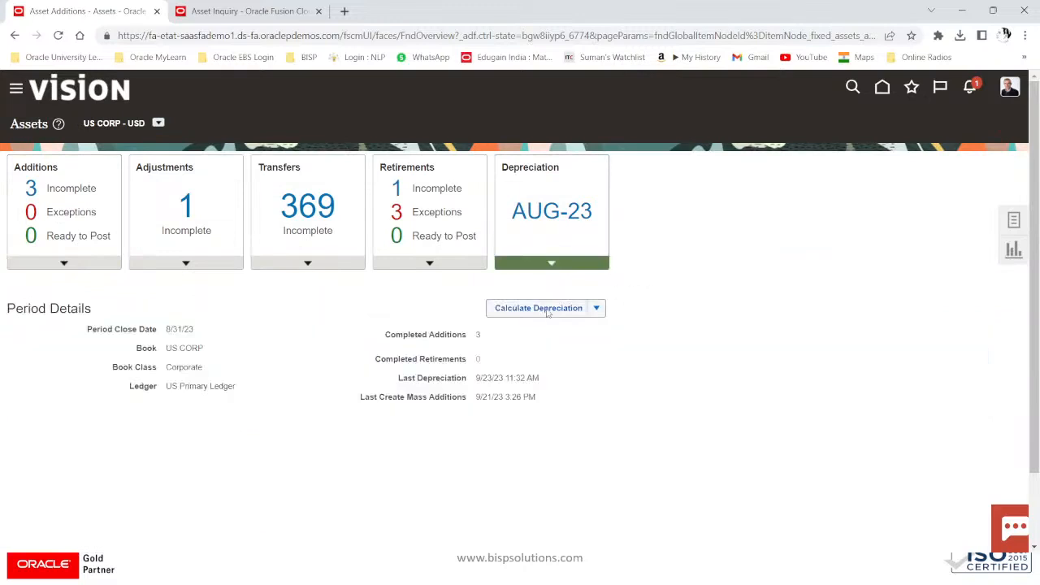
Step: Submit Calculate Depreciation and Calculate Lease Expenses
click(561, 302)
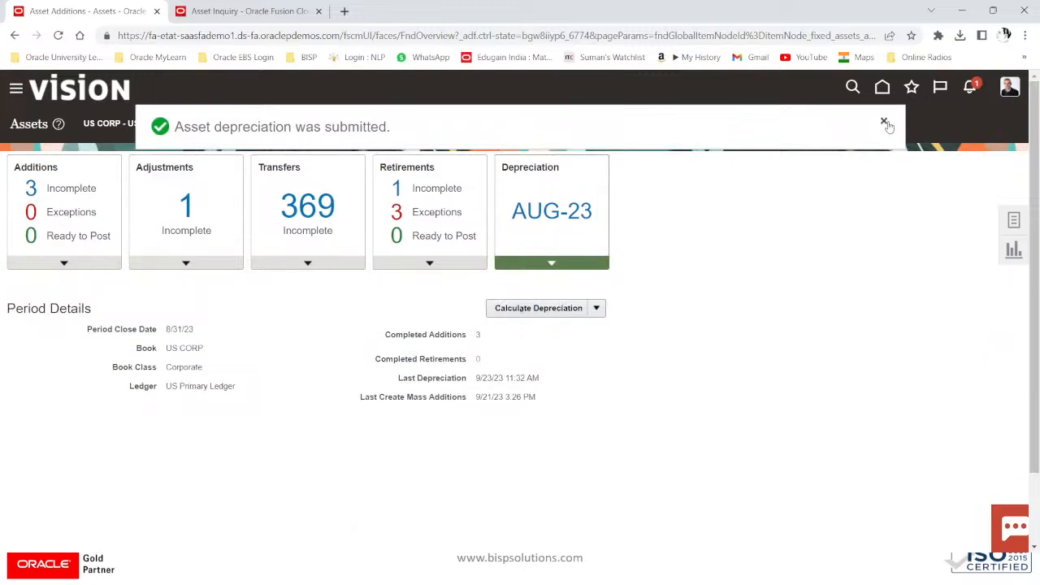
click(595, 308)
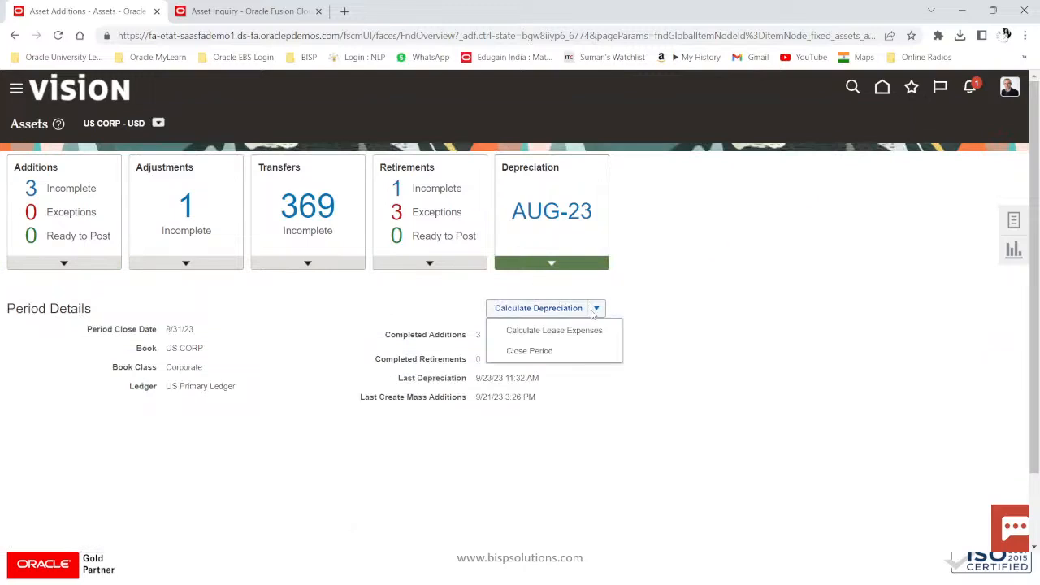
click(579, 330)
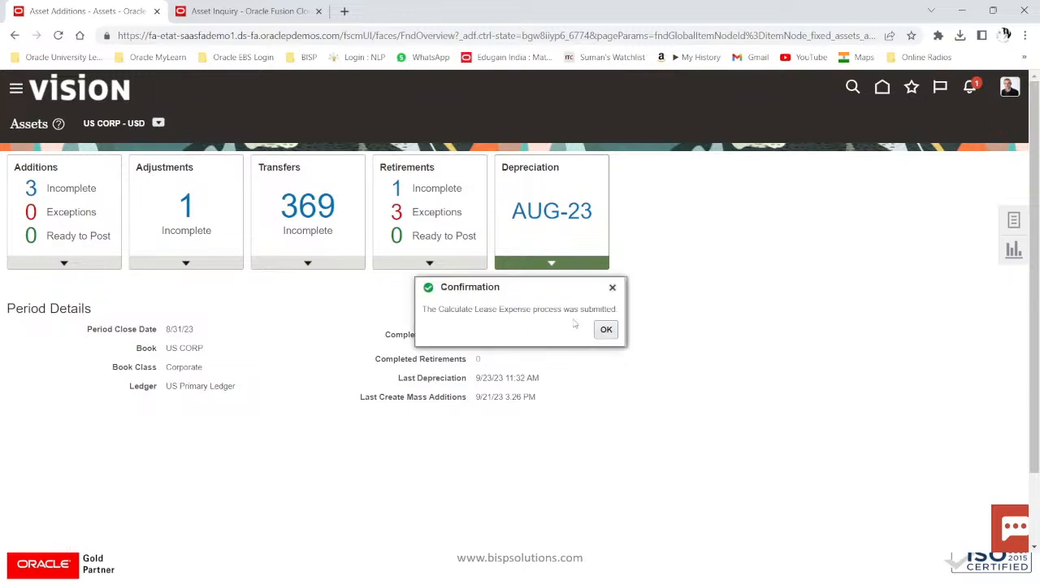
click(606, 328)
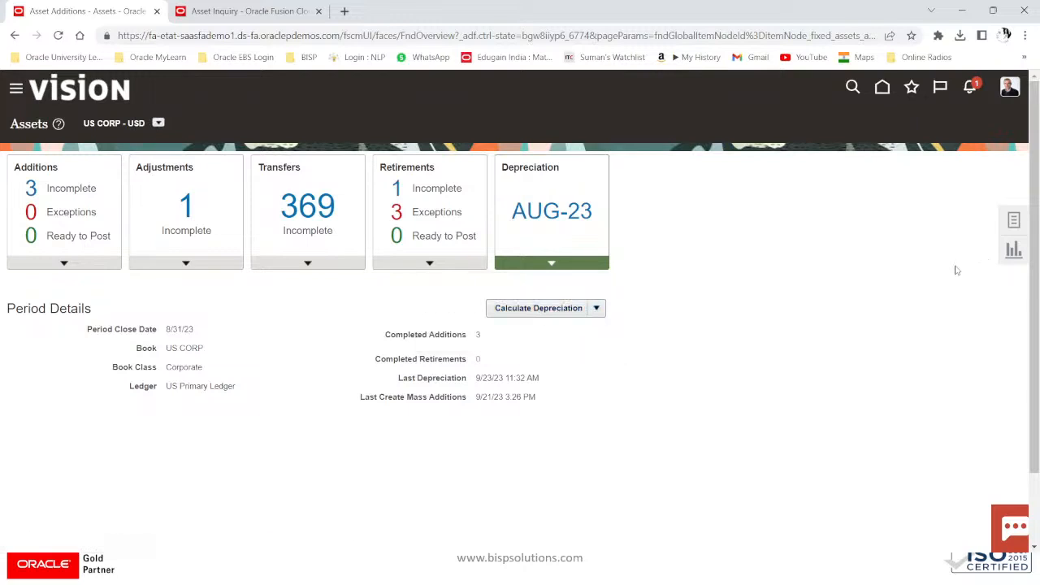
Step: Submit Create Accounting for book US CORP with Detail report style
click(1012, 224)
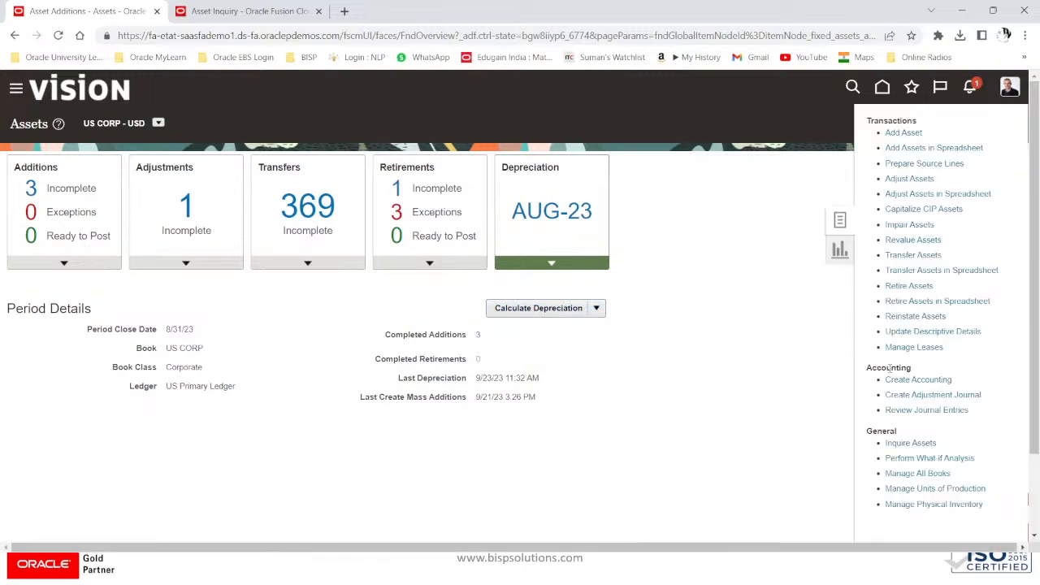
click(891, 379)
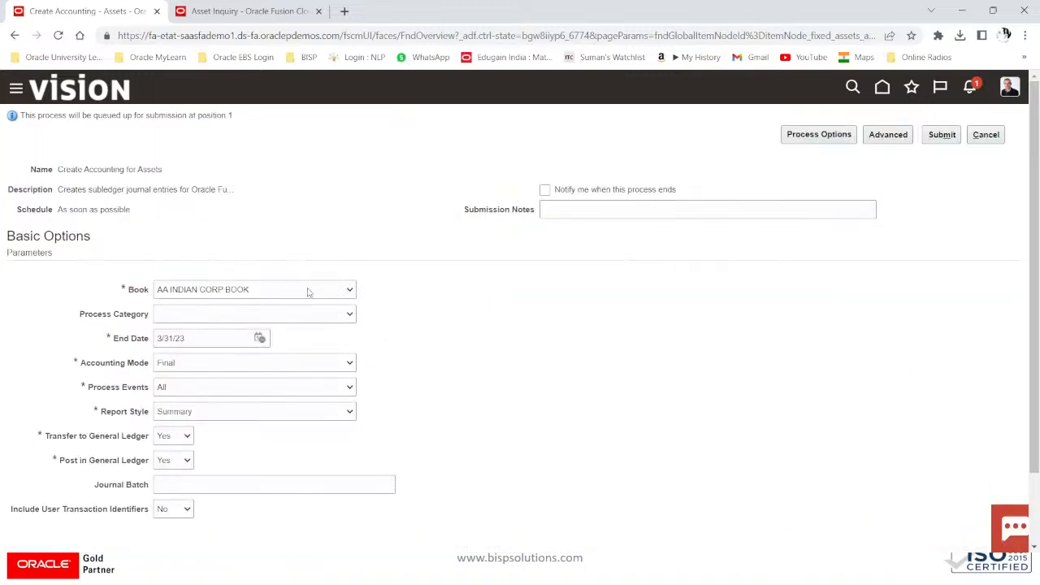
click(308, 292)
scroll(291, 415, down, 3)
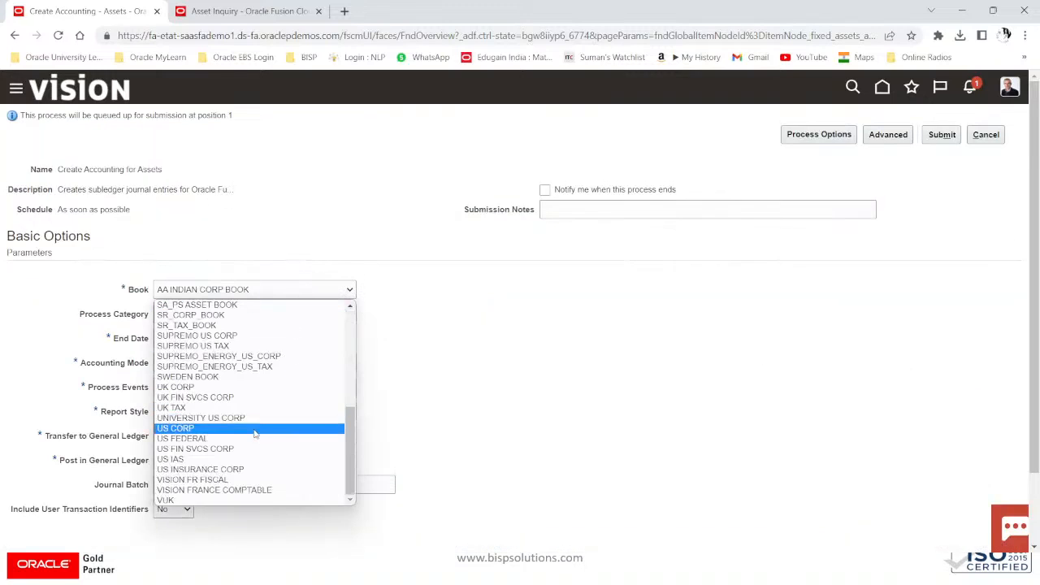
click(255, 434)
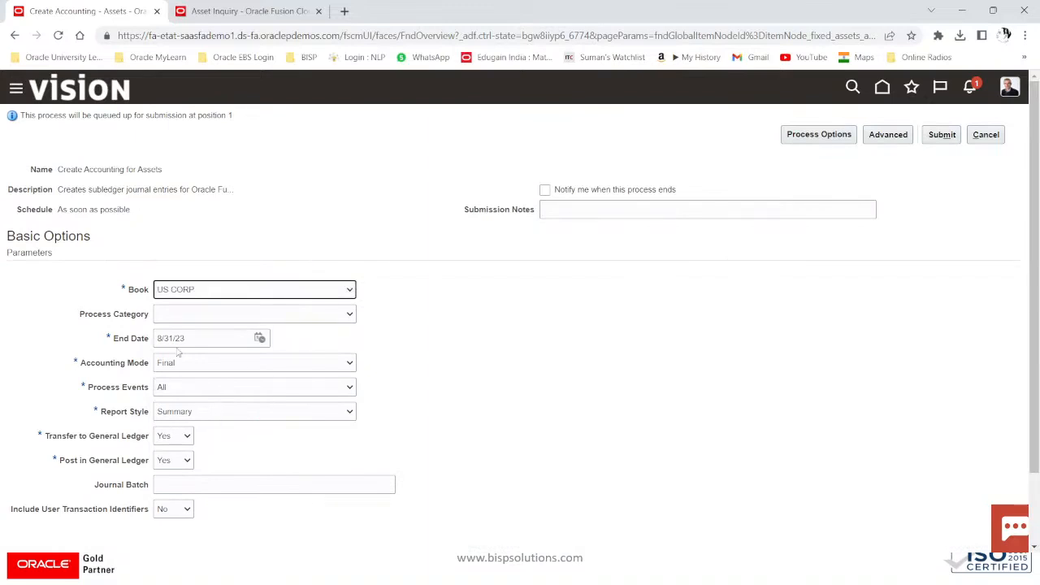
scroll(178, 427, down, 1)
click(211, 415)
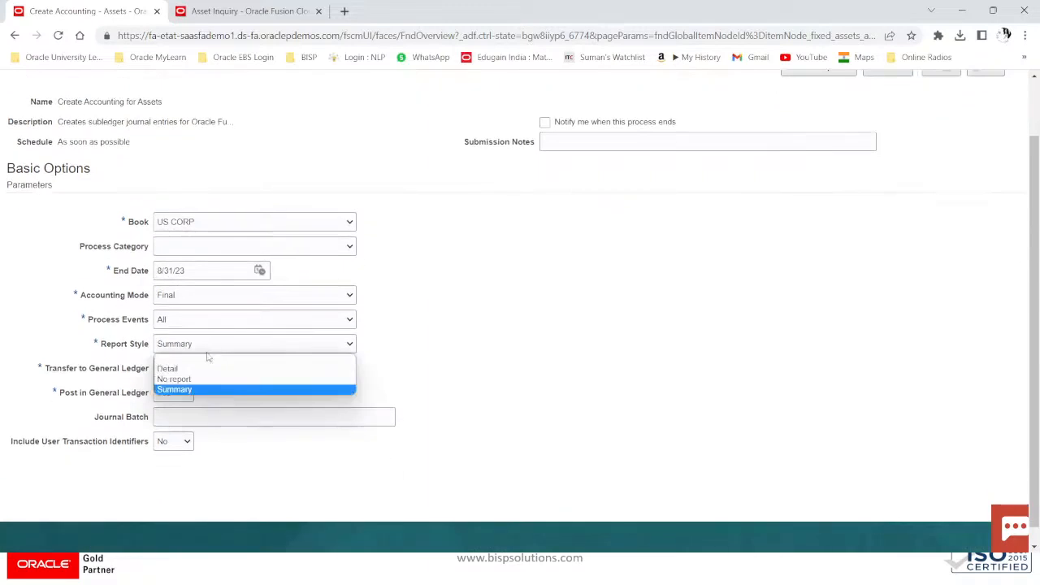
click(193, 368)
scroll(699, 319, up, 1)
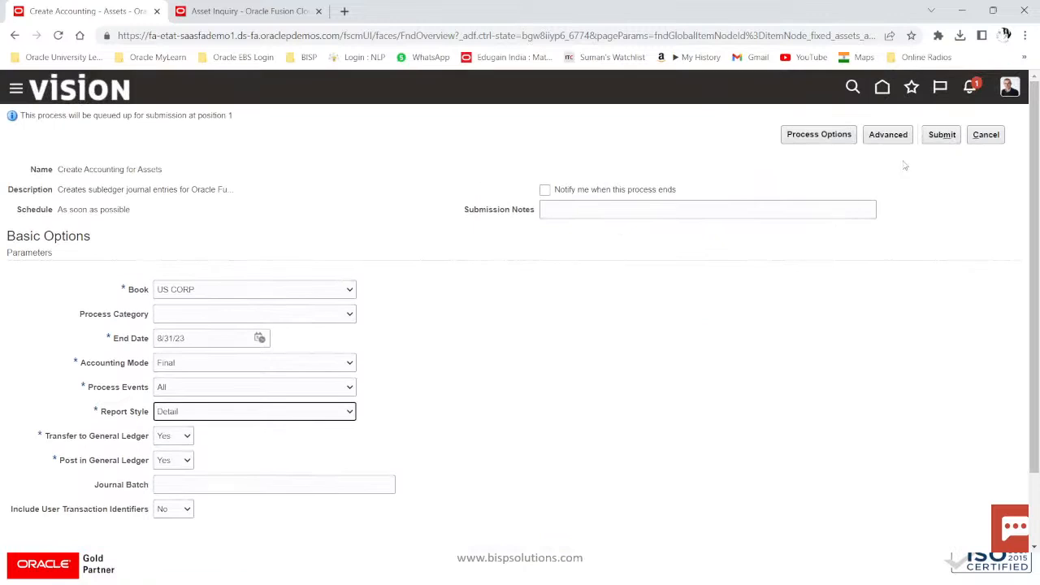
click(935, 141)
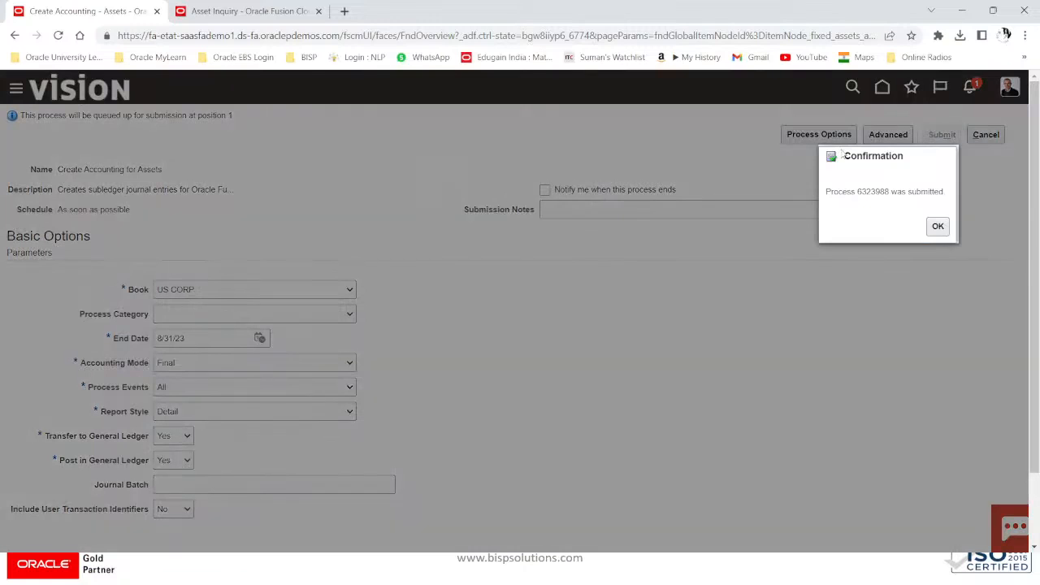
click(928, 225)
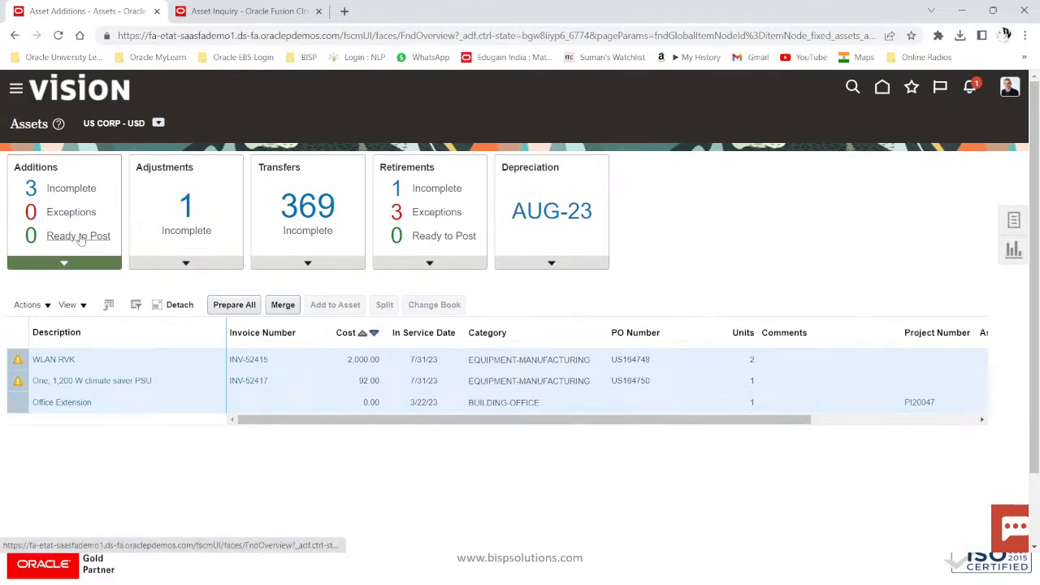
Step: Open Scheduled Processes and refresh, checking the errored Calculate Depreciation process
scroll(110, 318, down, 8)
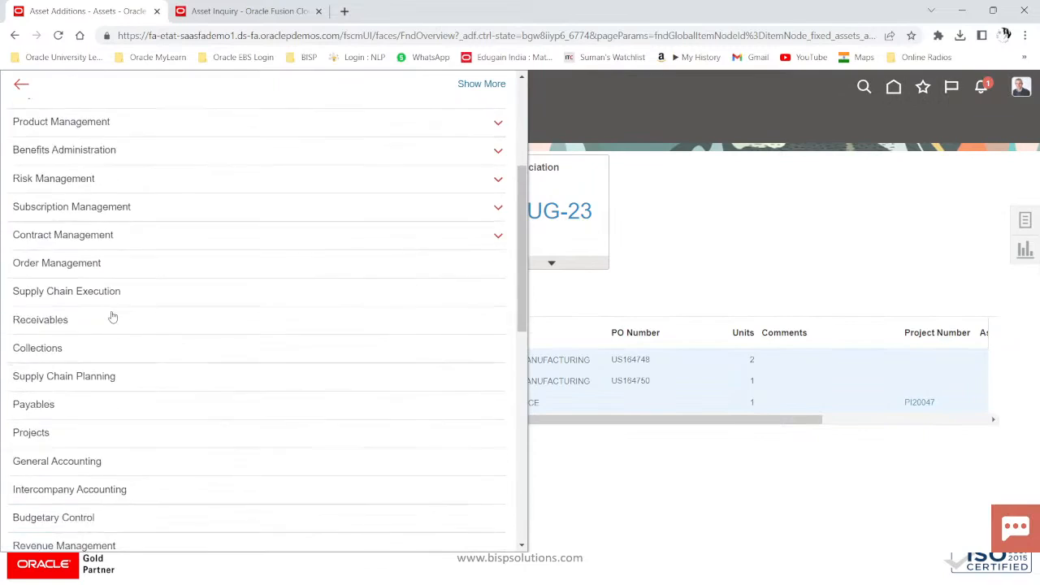
scroll(113, 317, down, 3)
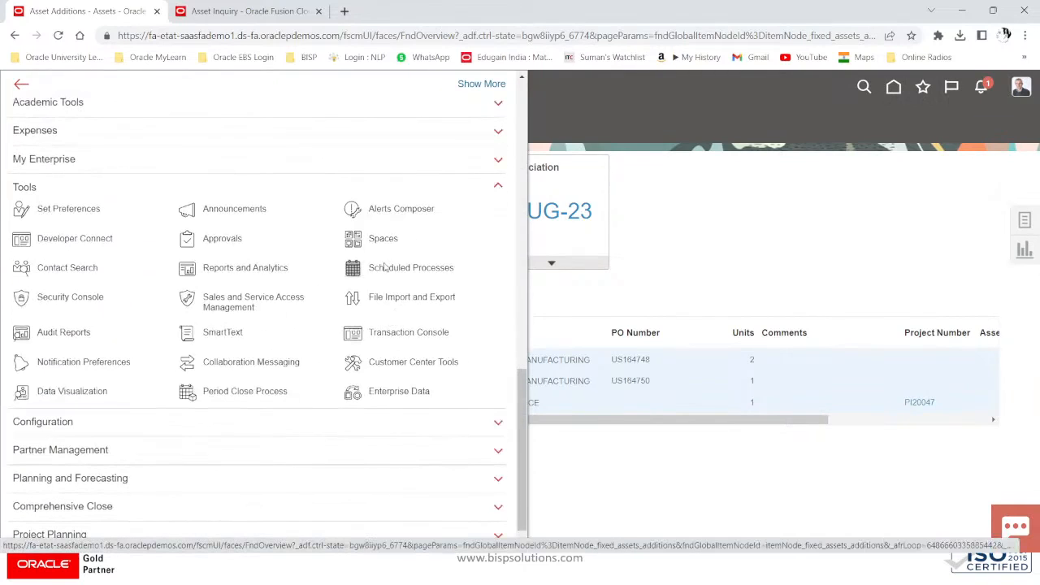
click(386, 270)
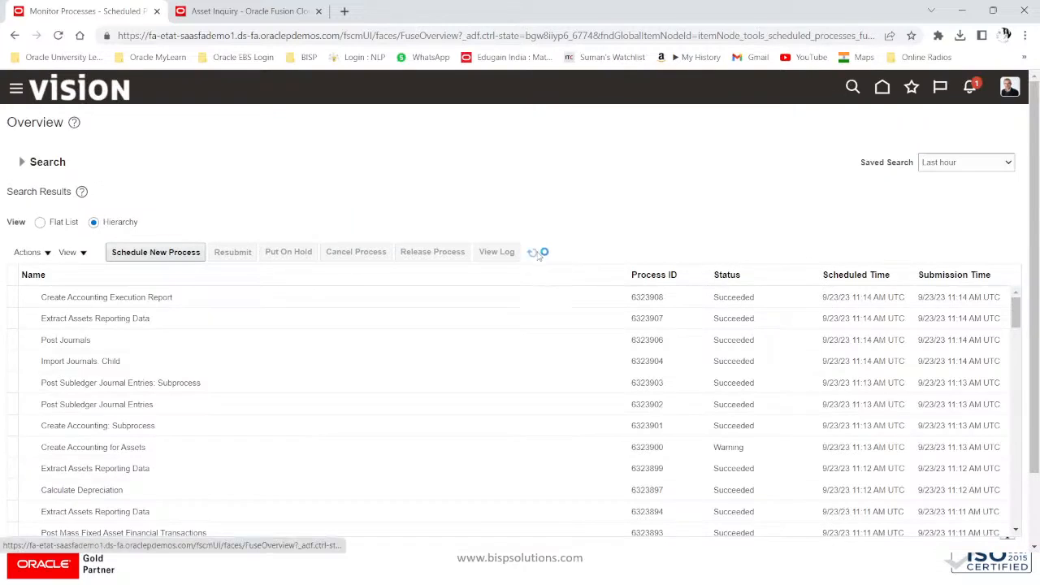
click(534, 253)
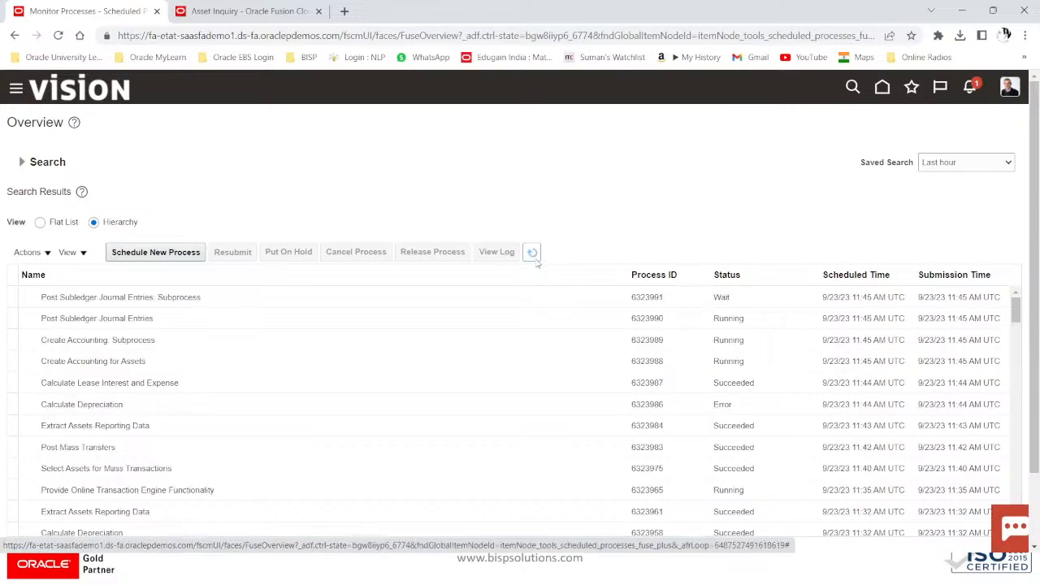
click(534, 257)
click(534, 256)
click(267, 403)
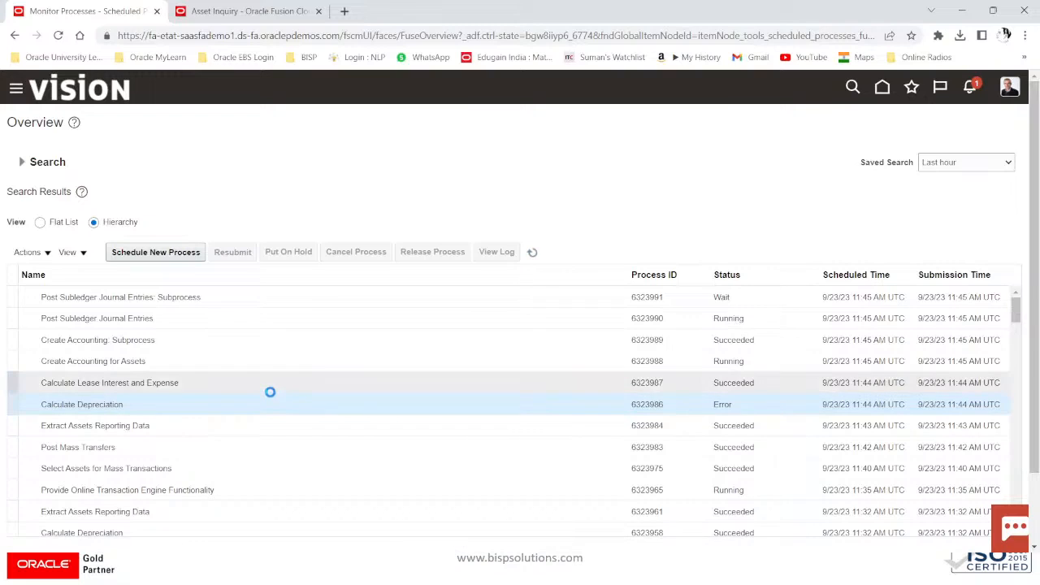
scroll(270, 392, down, 5)
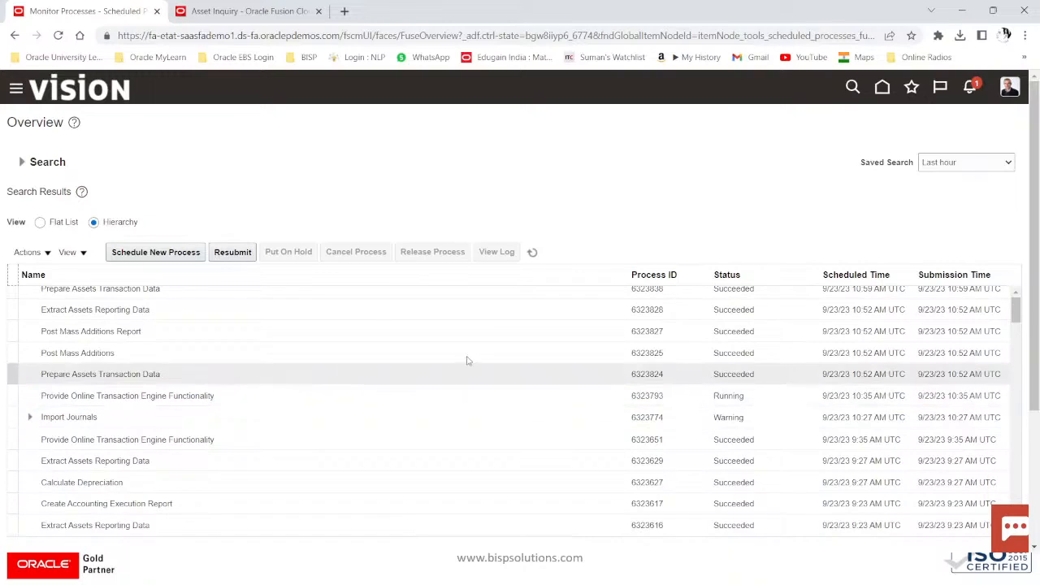
Step: Switch to Flat List view and refresh until Post Journals shows Succeeded
click(51, 224)
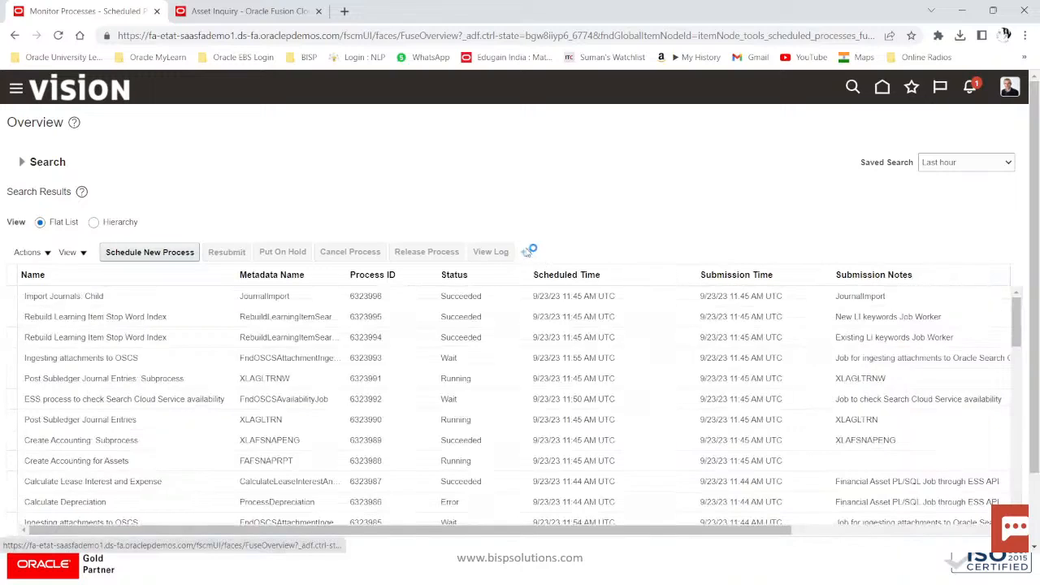
click(528, 252)
click(532, 252)
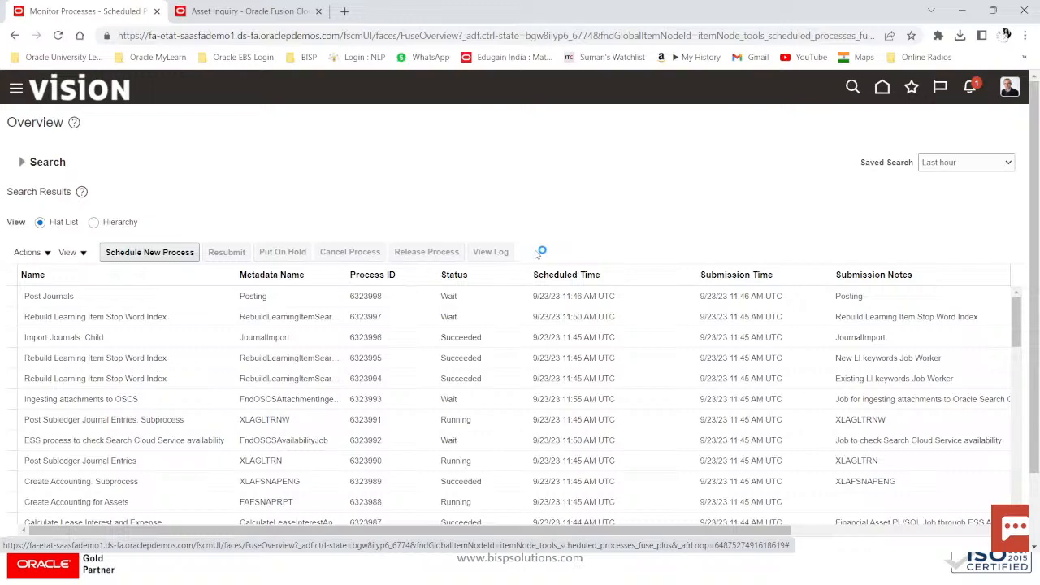
click(530, 253)
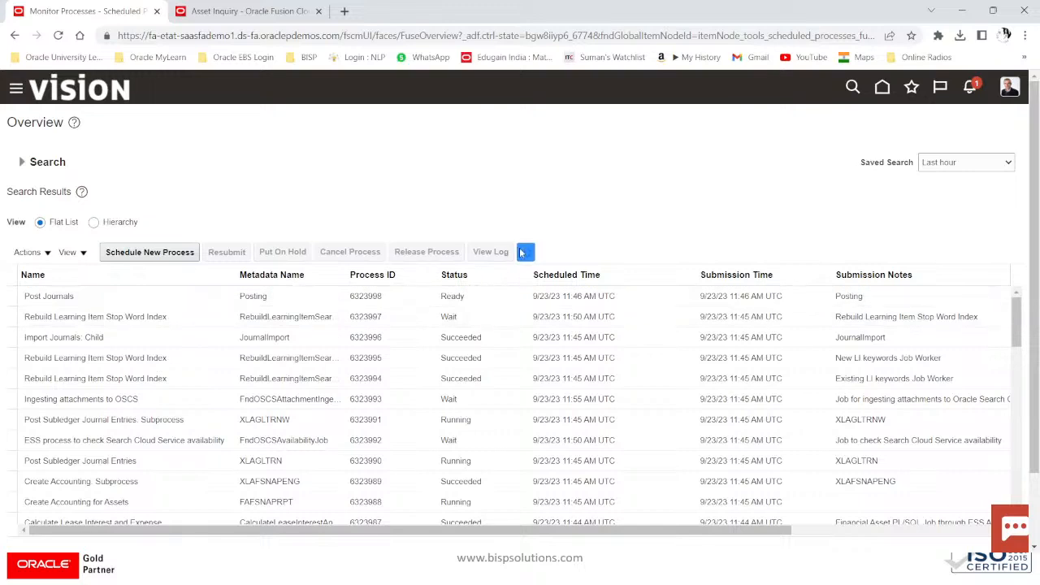
click(529, 252)
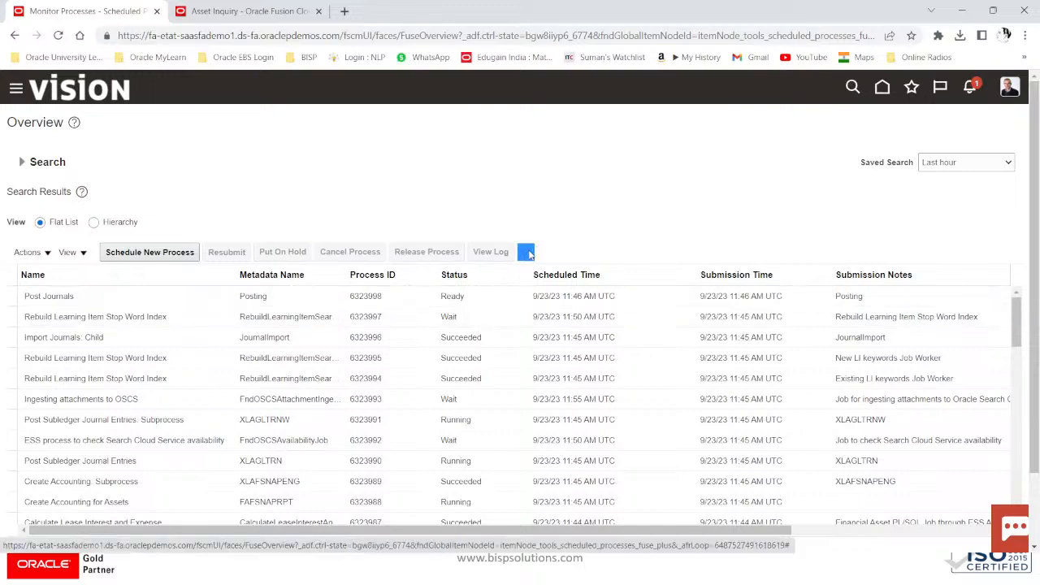
click(530, 253)
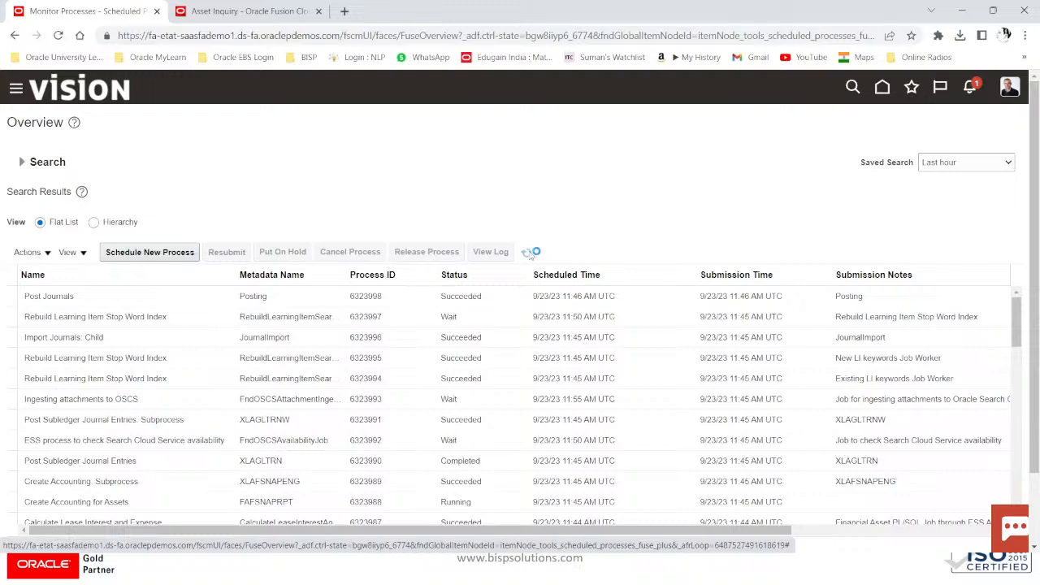
click(529, 253)
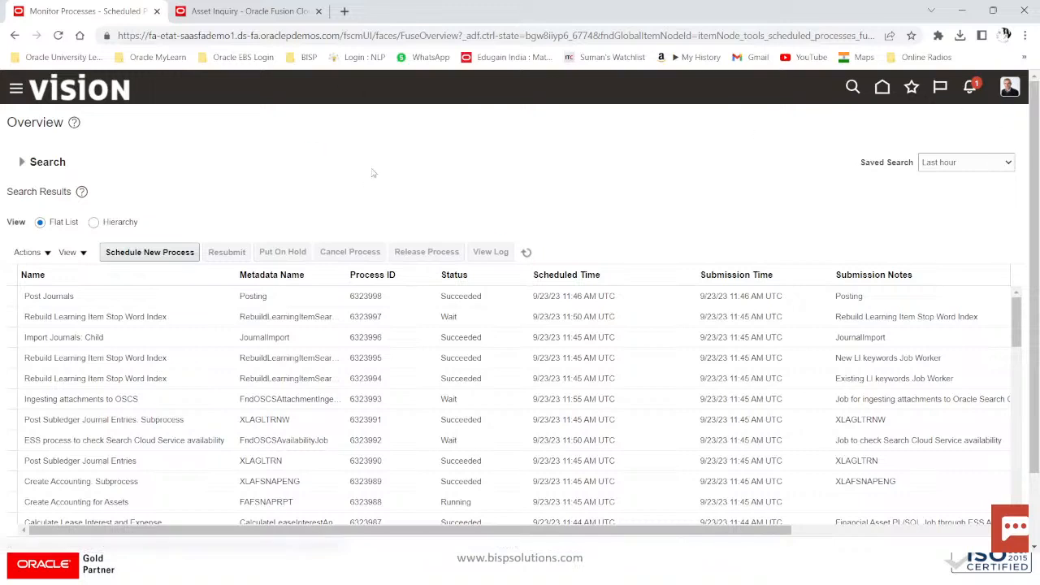
click(529, 254)
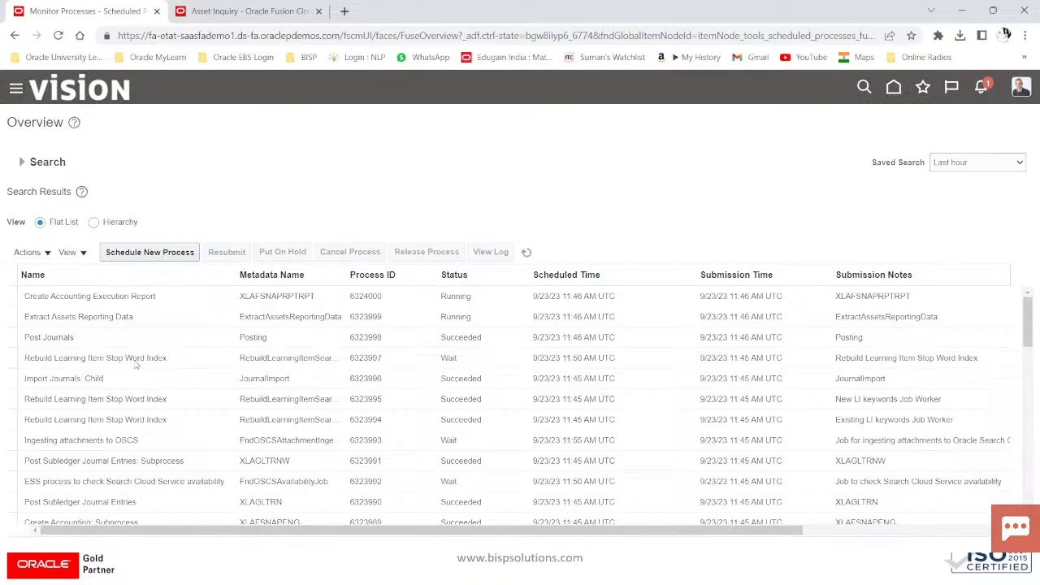
Step: Return to Assets, open Inquire Assets and select asset 112721, Computer Server S2
scroll(133, 366, down, 5)
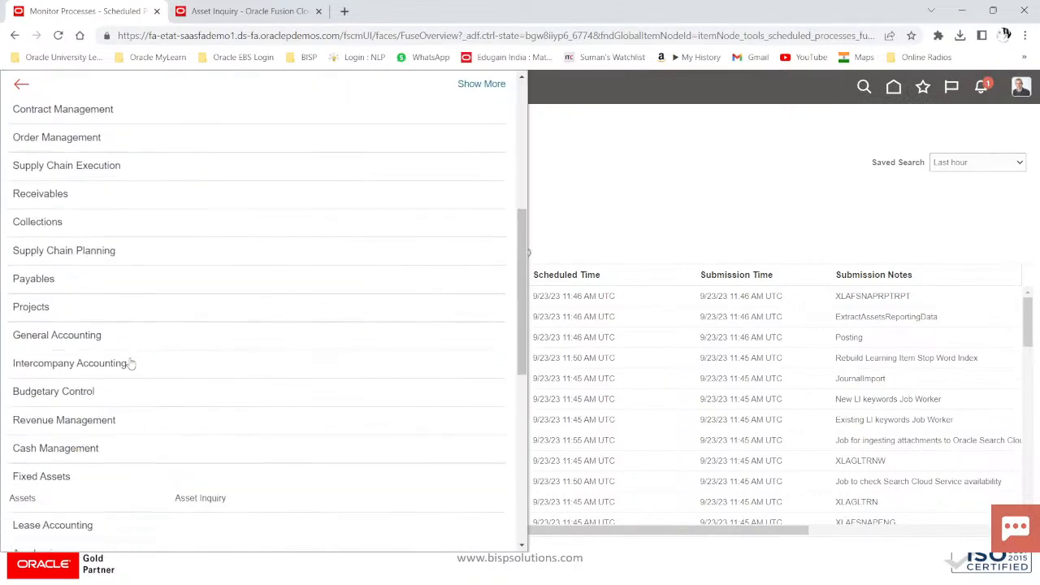
scroll(130, 364, down, 3)
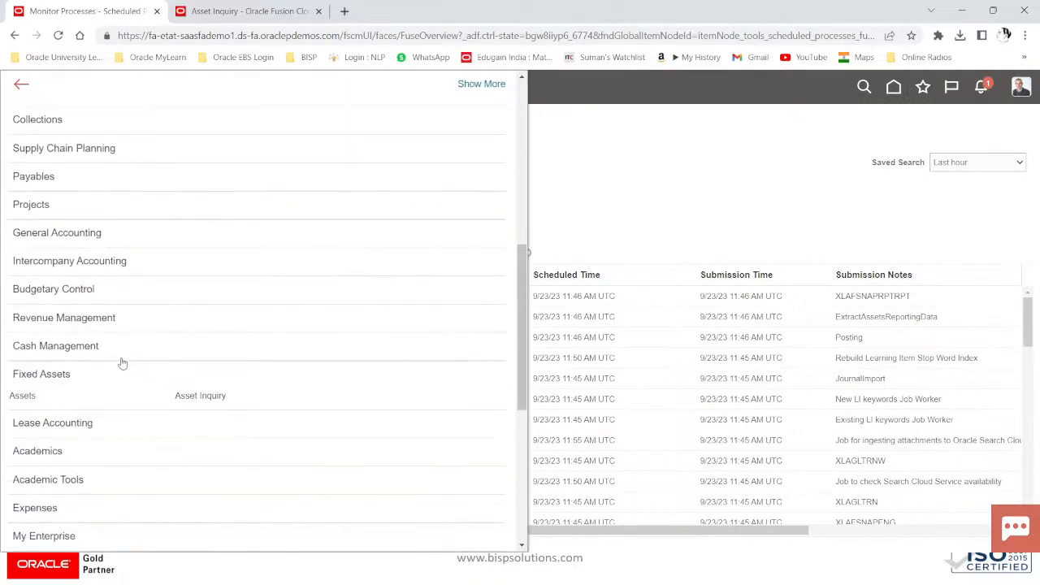
click(35, 391)
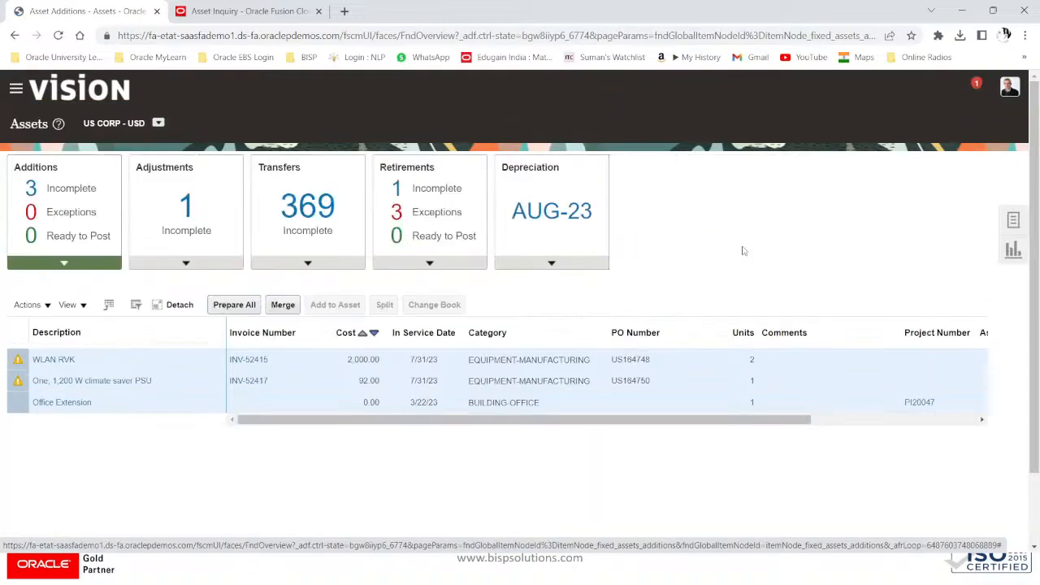
click(1013, 221)
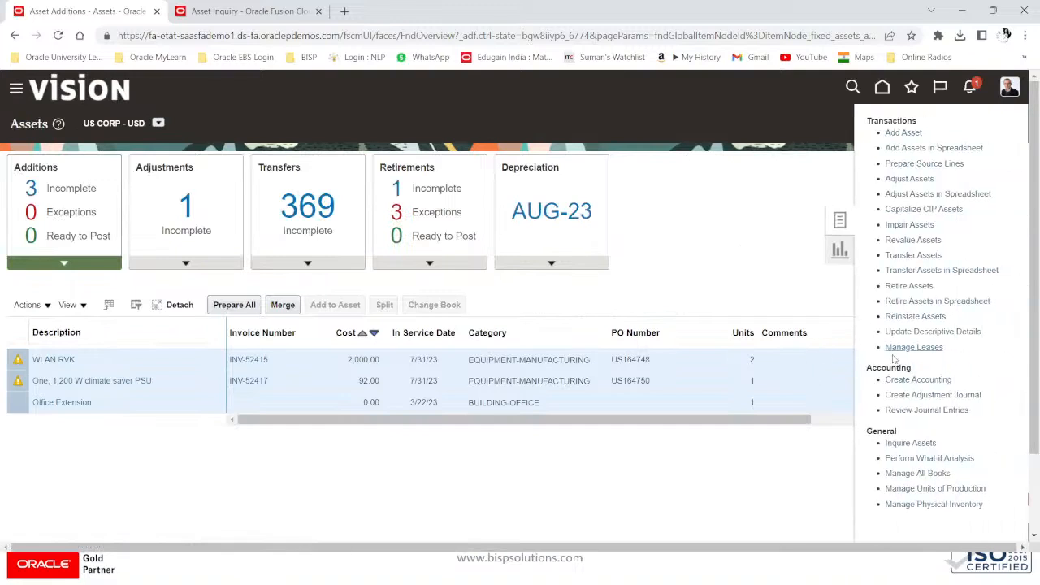
click(904, 439)
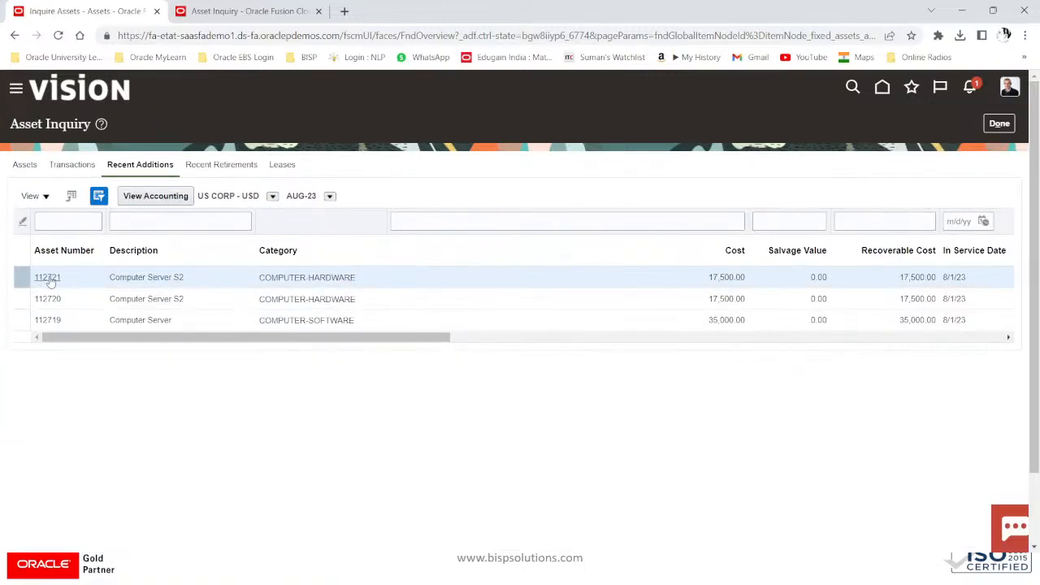
click(47, 277)
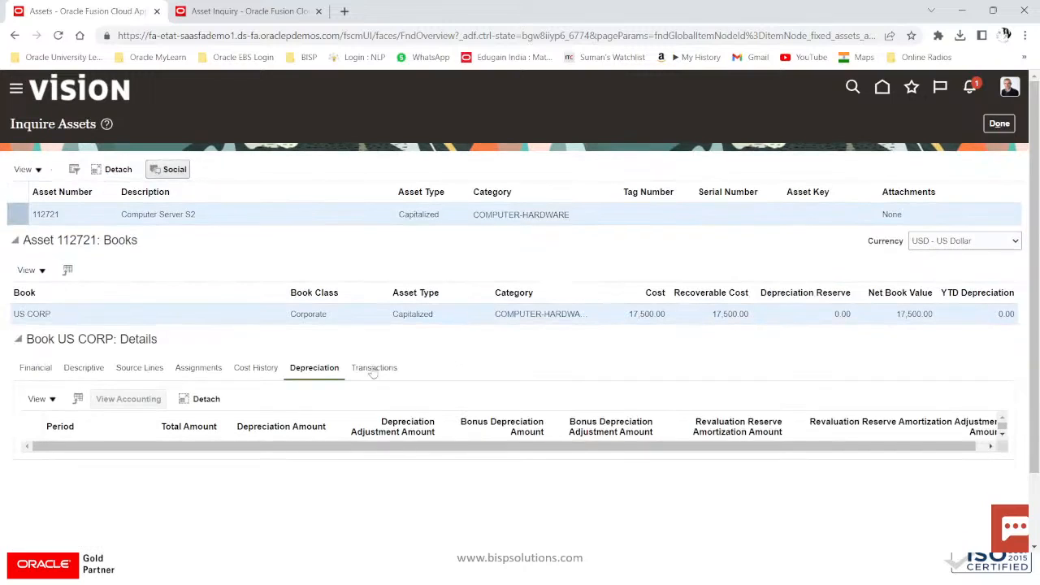
Step: Check asset 112721's cost history, then select transfer 370706 in its transactions list
click(263, 370)
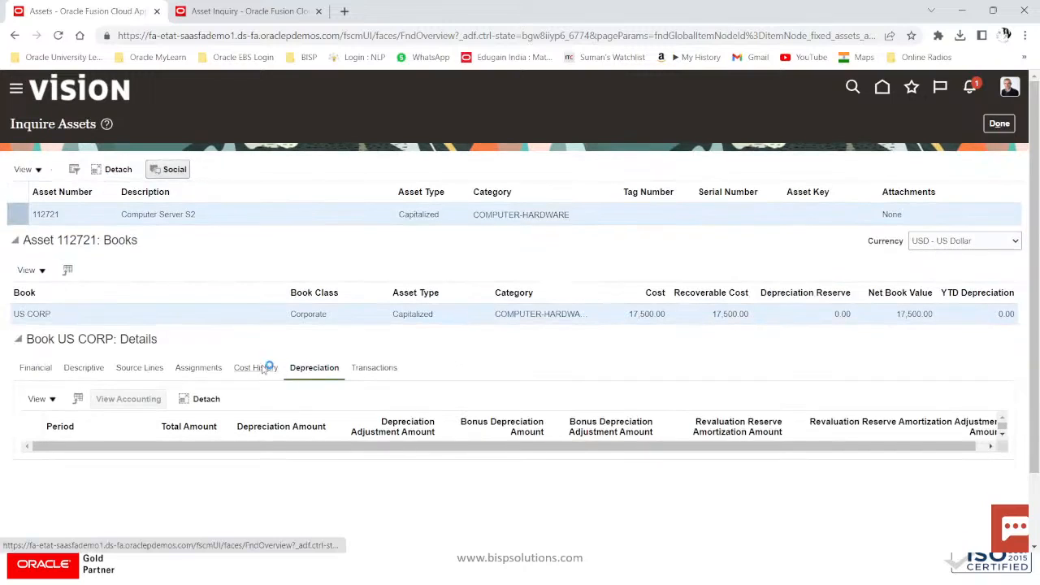
click(390, 369)
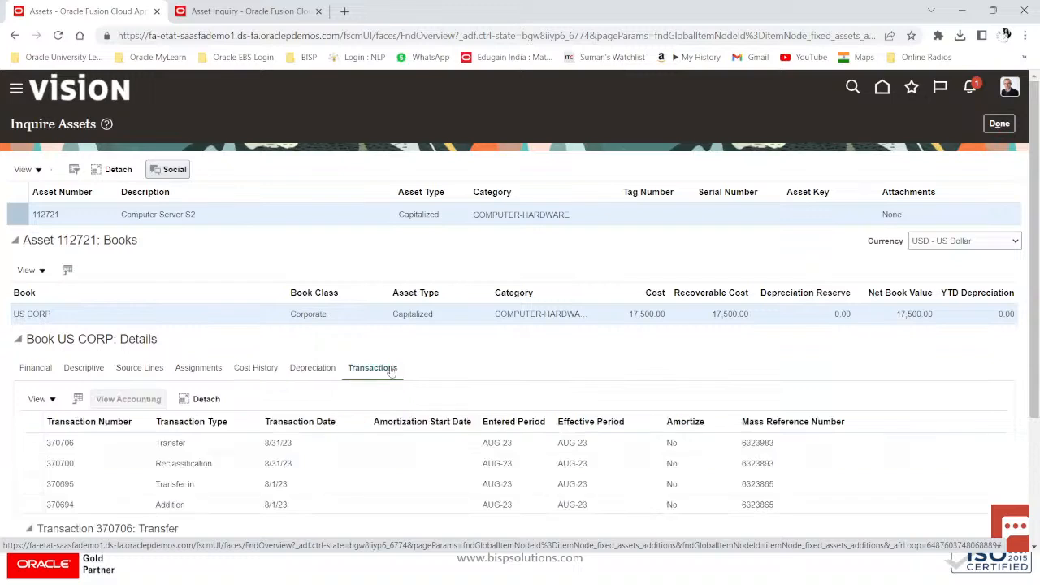
click(65, 444)
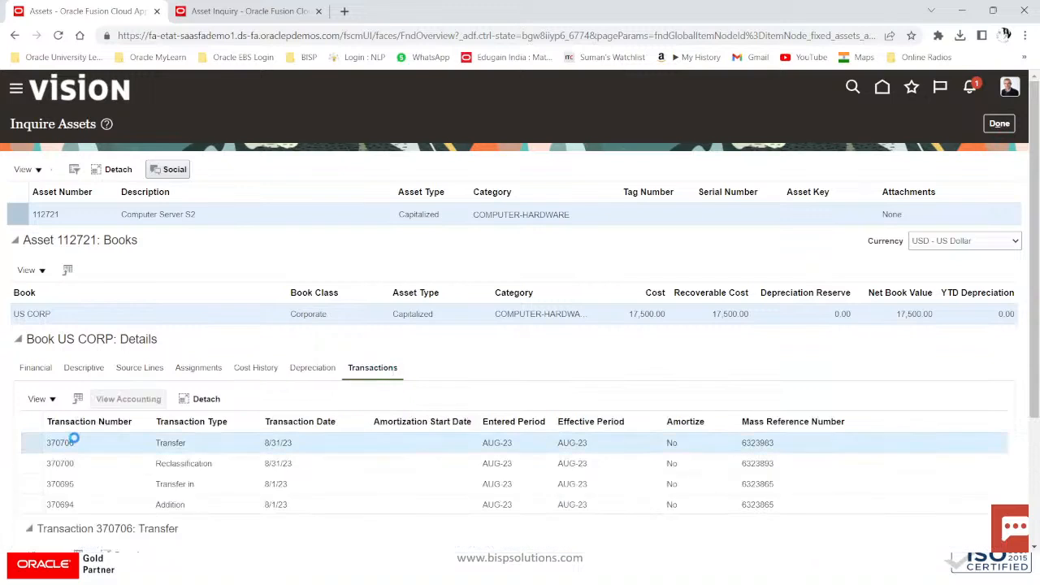
Step: Review the accounting lines and analyzed journal entry for transfer 370706, then close both
click(126, 401)
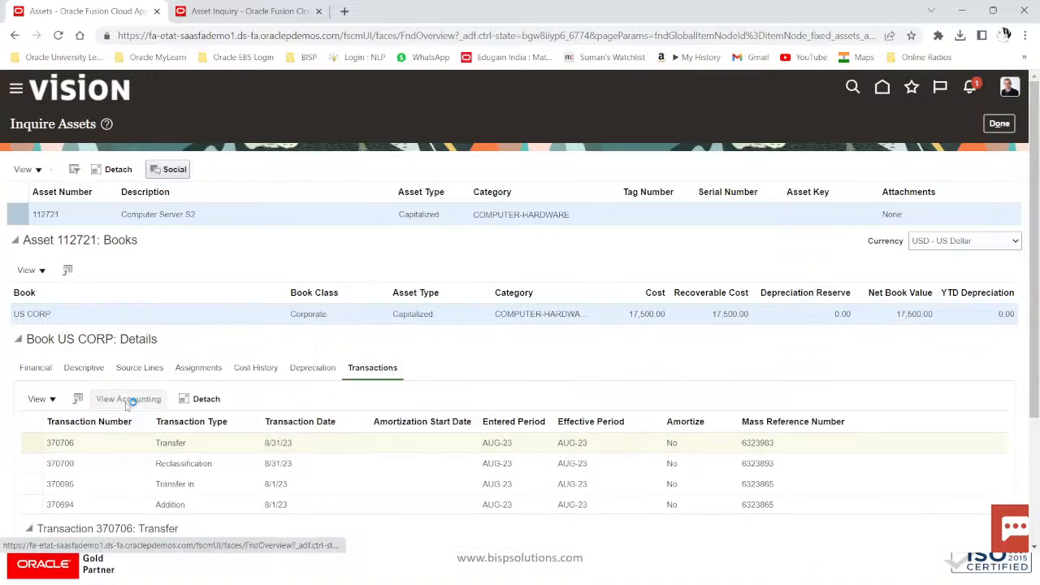
scroll(405, 431, down, 3)
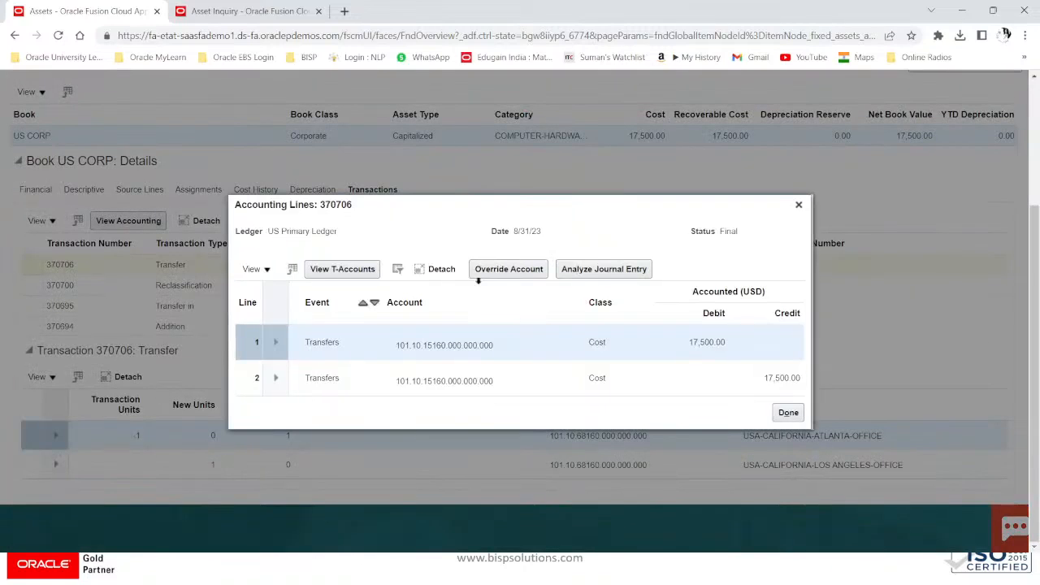
click(623, 269)
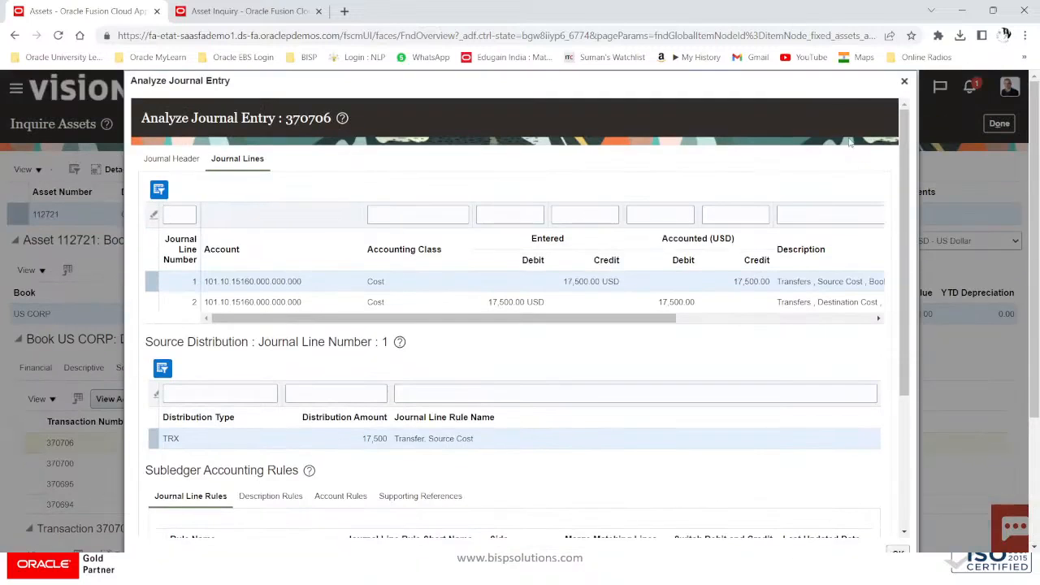
click(904, 81)
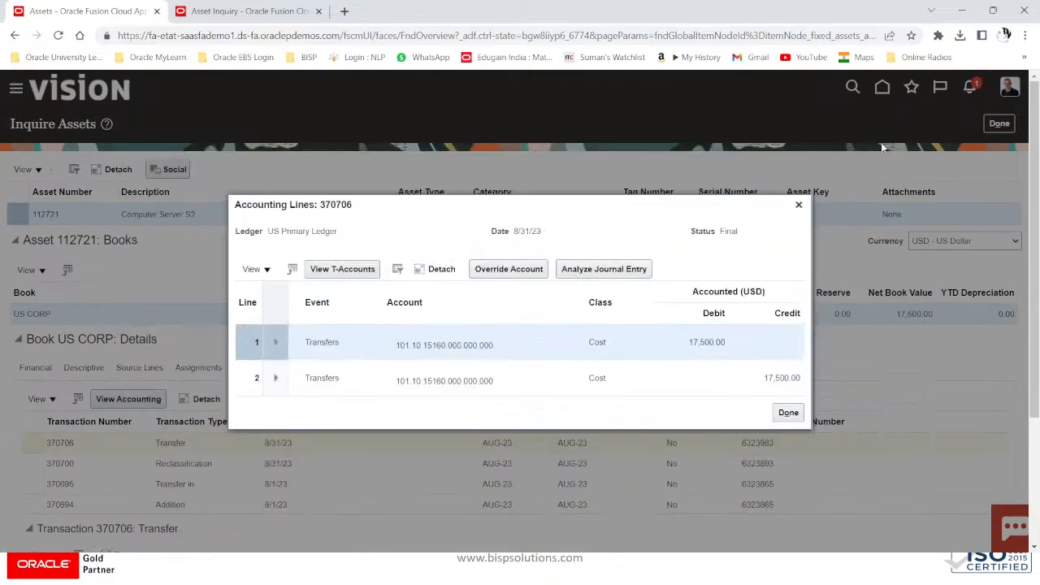
click(801, 204)
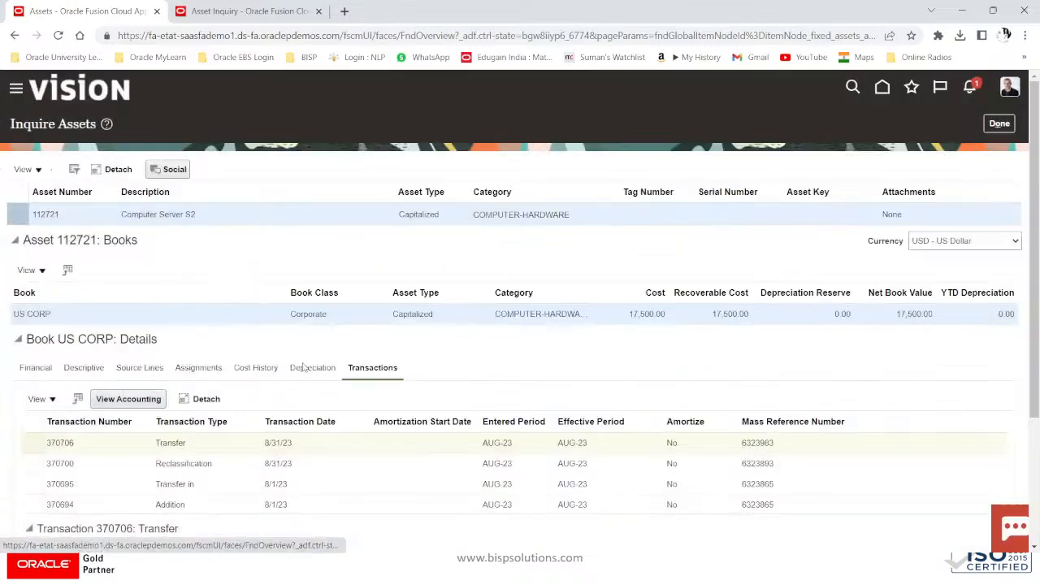
Step: Review the accounting lines and journal entry analysis for reclassification 370700, then close them
click(36, 462)
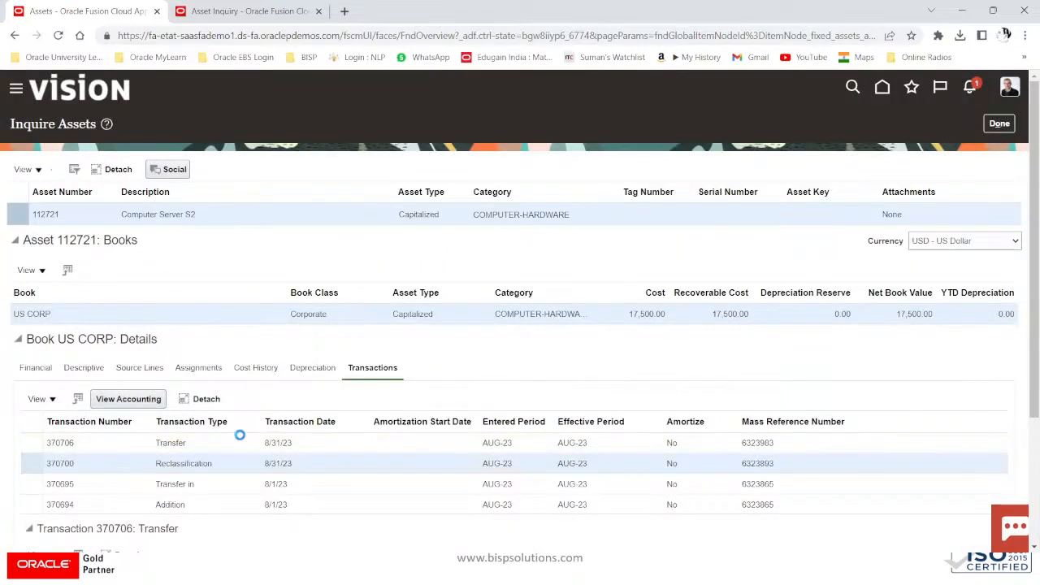
click(145, 399)
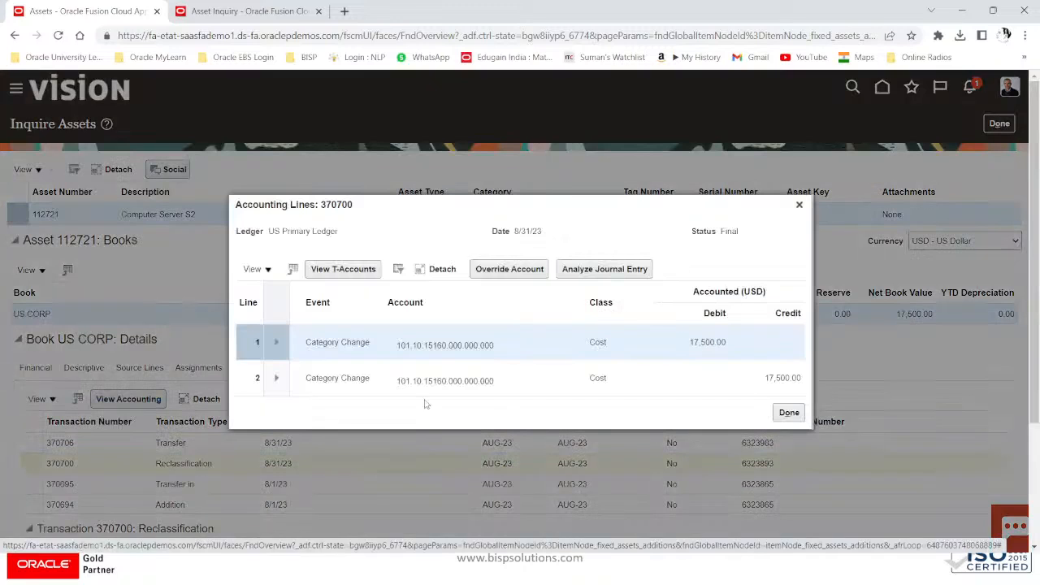
click(603, 269)
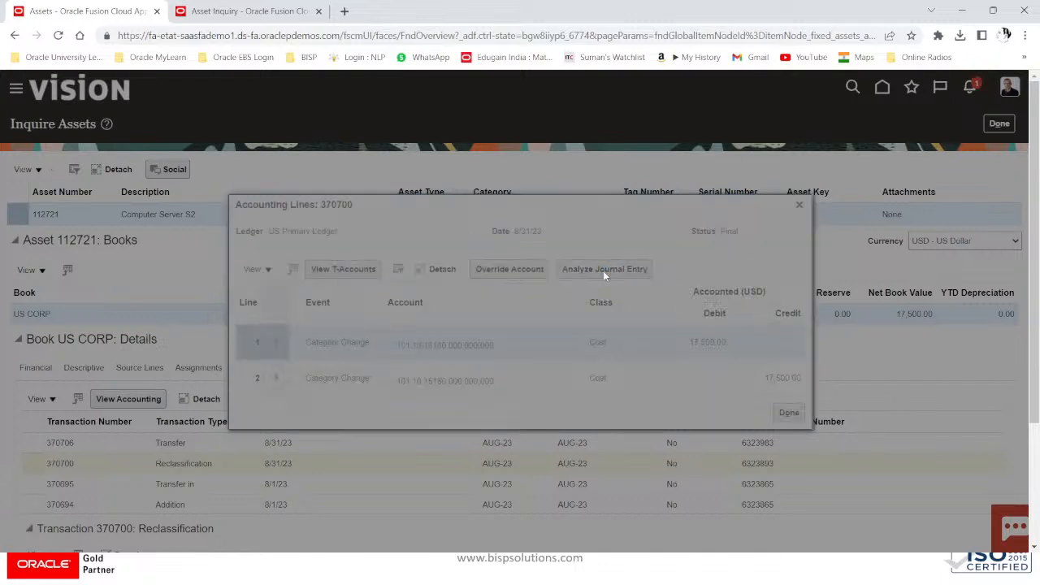
scroll(521, 301, down, 3)
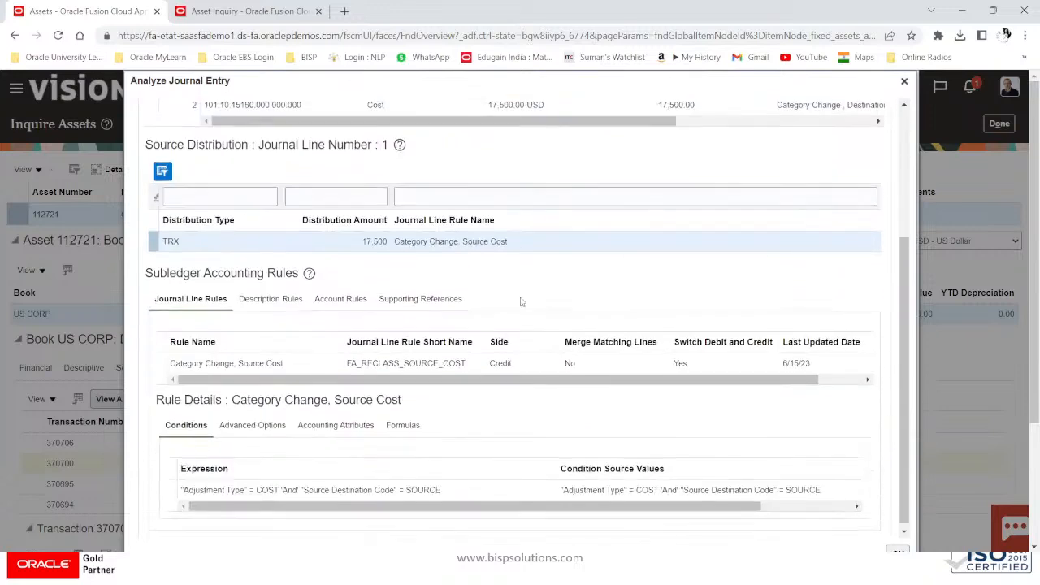
scroll(896, 122, up, 3)
click(904, 81)
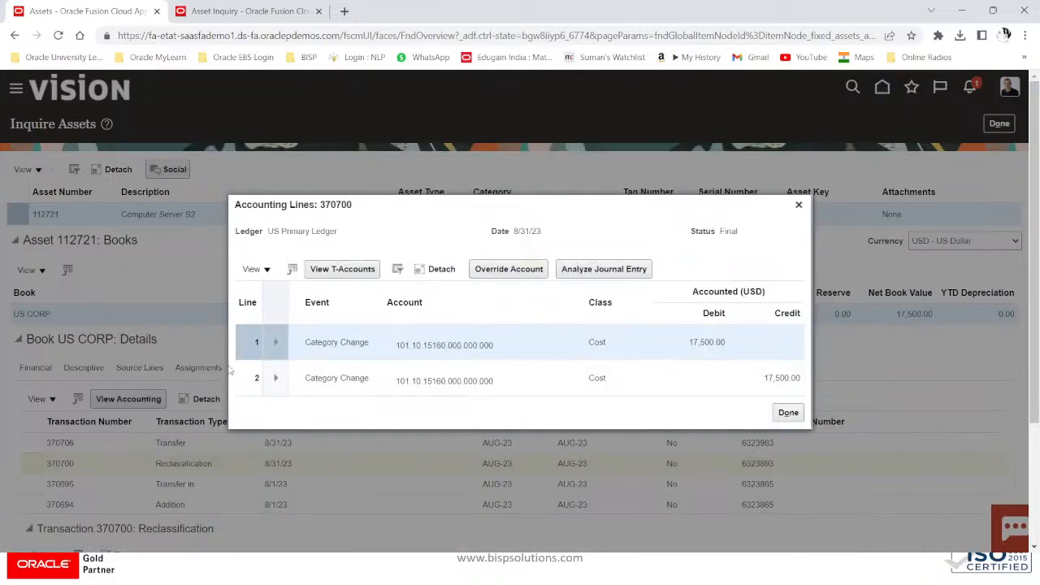
click(799, 205)
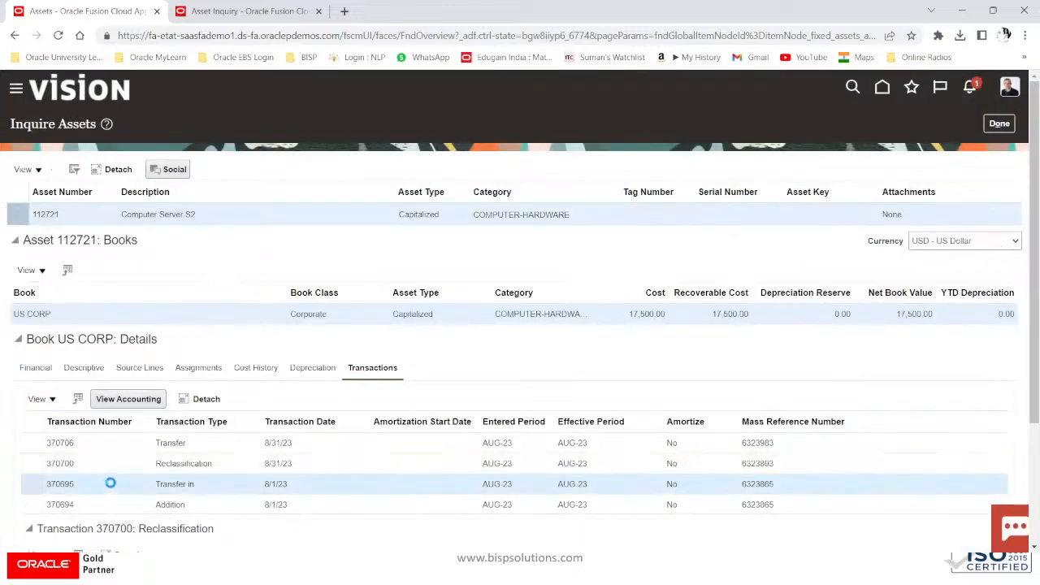
Step: Select transactions 370695 and 370694, then show the invoice source lines for XTR-7853
click(113, 499)
click(122, 490)
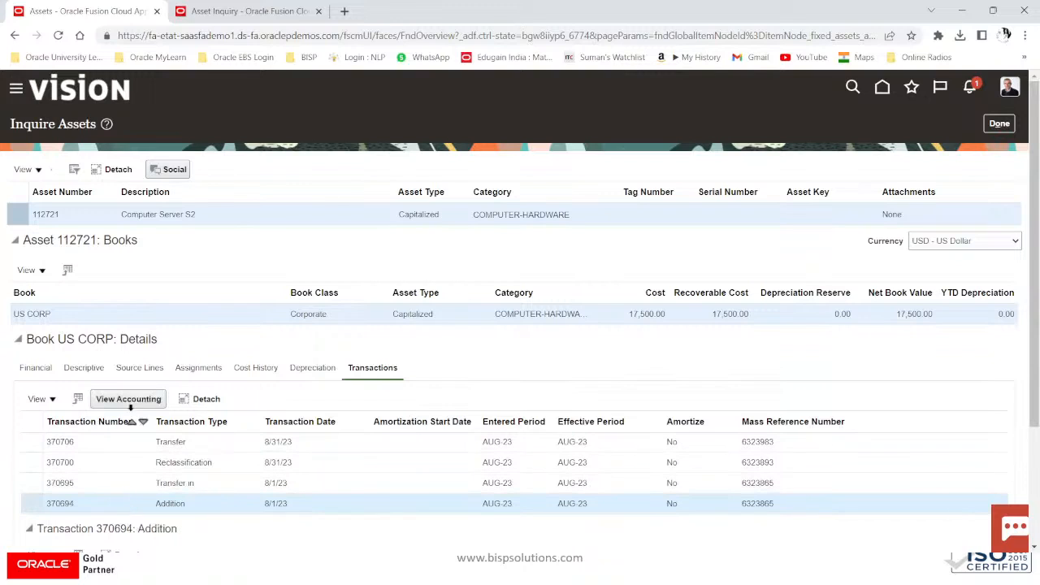
click(140, 368)
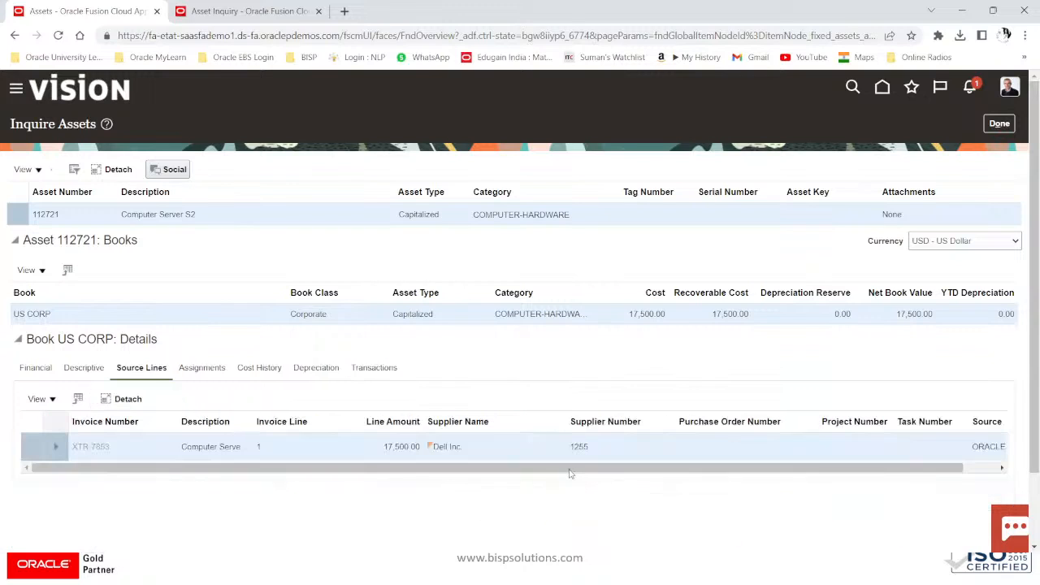
drag(570, 469, 901, 469)
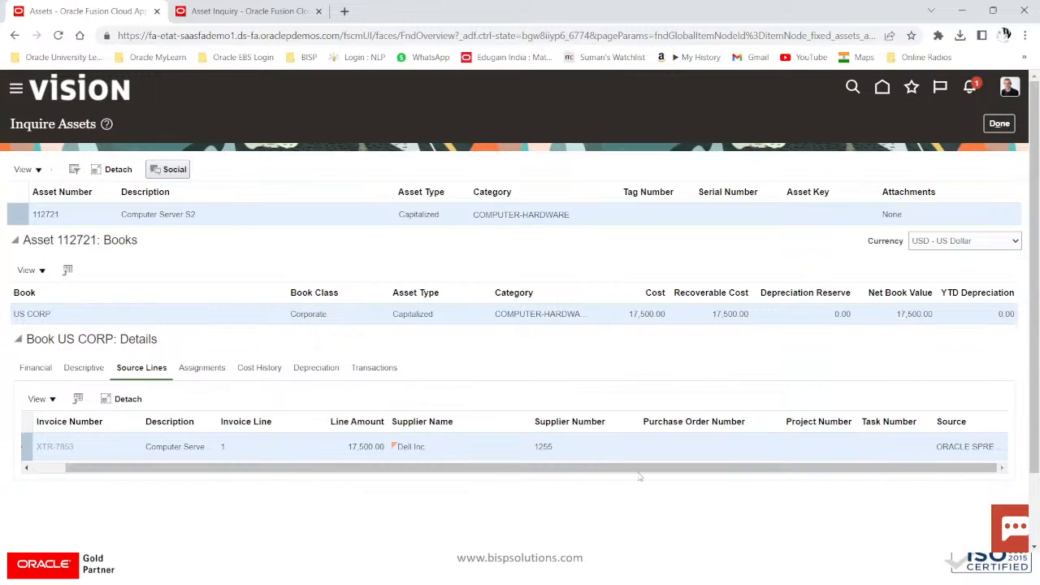
Step: Cycle through the open windows with Alt+Tab to pick another one
key(alt+Tab)
key(alt+Tab)
key(alt+Tab)
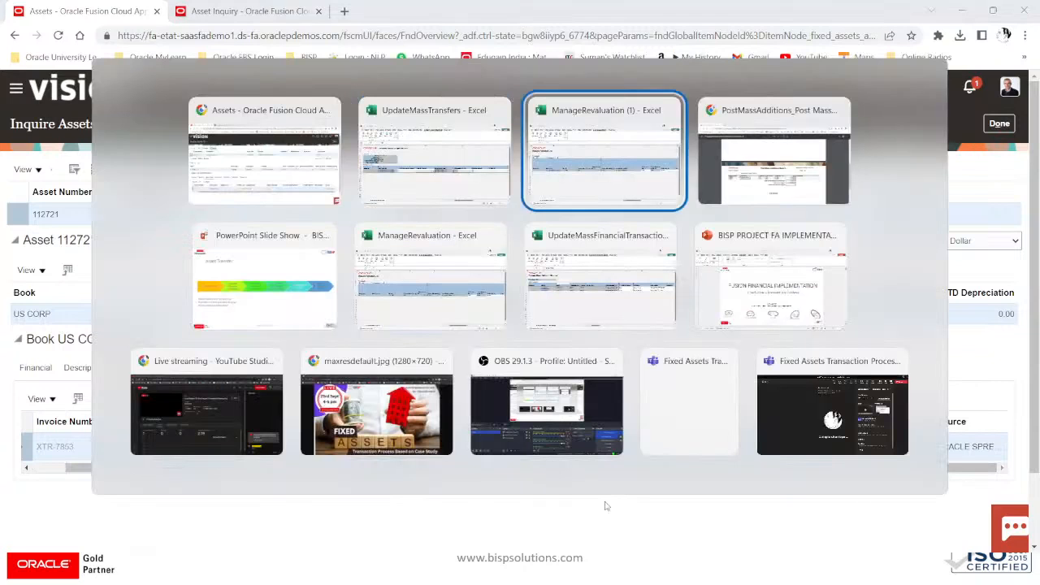
key(alt+Tab)
key(alt+Tab)
key(alt+Tab)
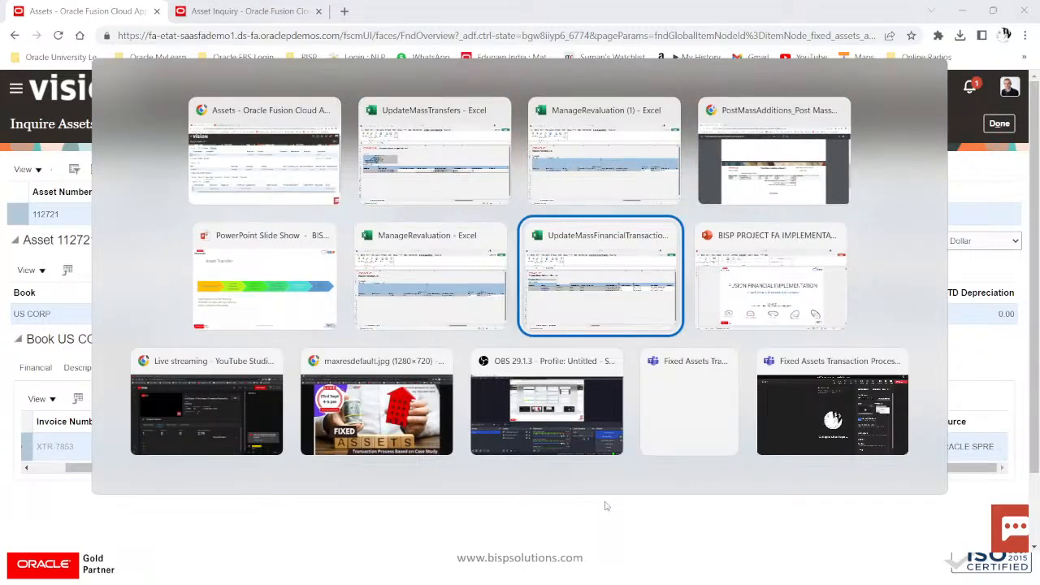
key(alt+Tab)
key(alt+Tab)
key(alt+Tab)
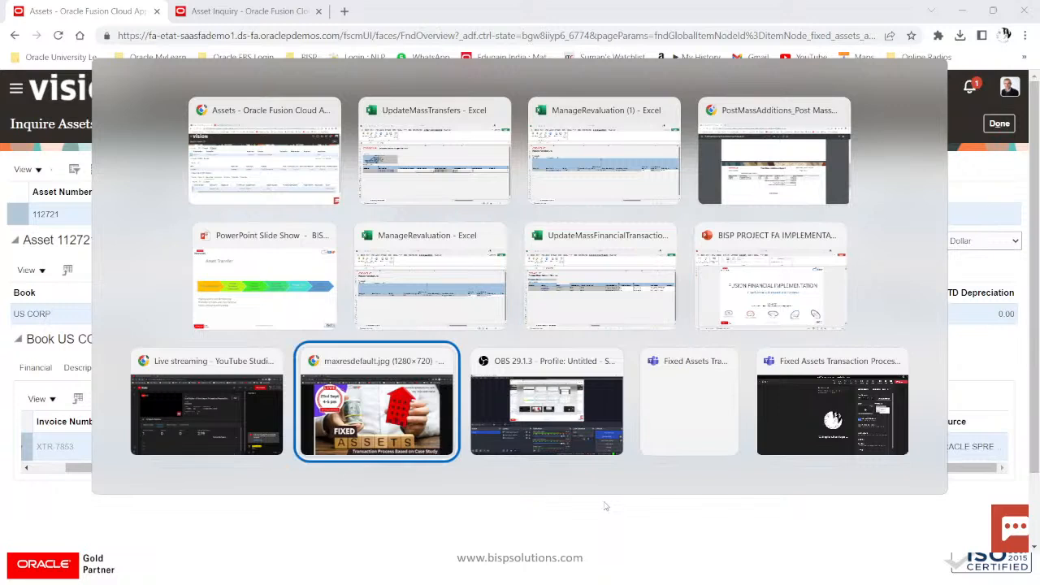
key(alt+Tab)
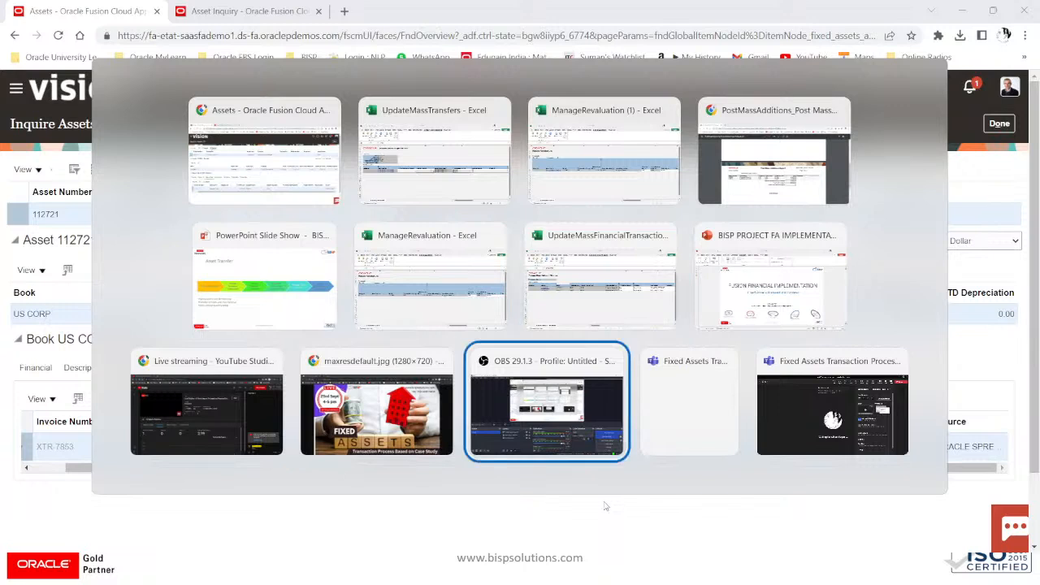
key(alt+Tab)
key(alt+Tab)
key(alt+Tab)
key(alt+Tab)
key(alt+Tab)
key(alt+Tab)
key(alt+Tab)
key(alt+Tab)
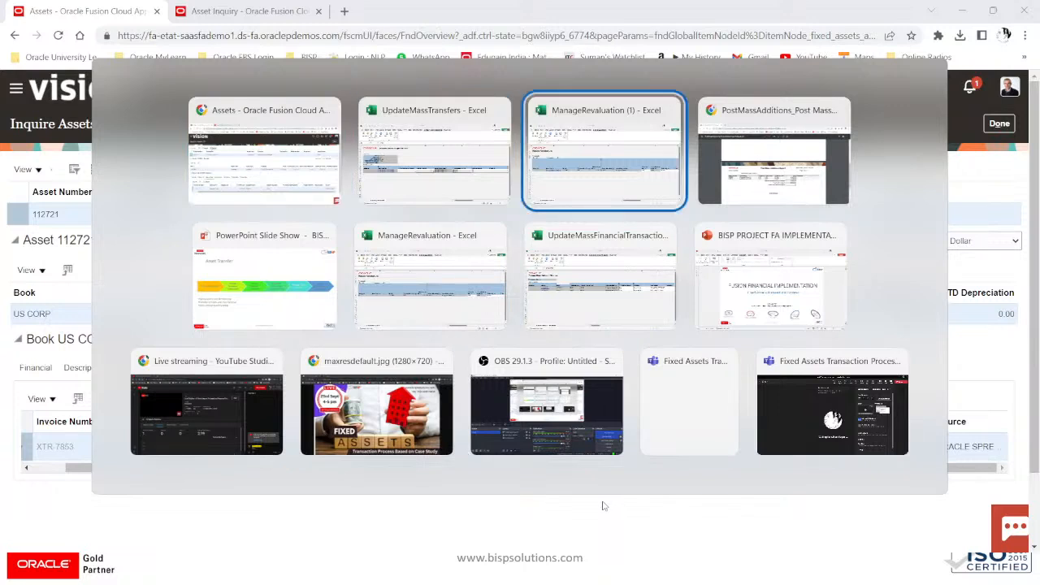
key(alt+Tab)
key(alt+Tab)
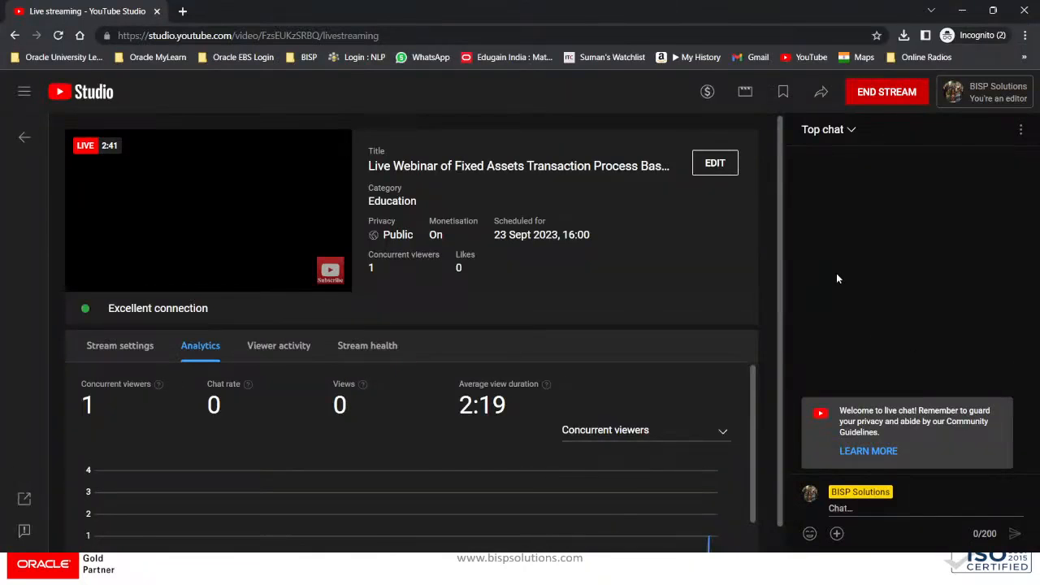
Step: End the Fixed Assets webinar live stream in YouTube Studio and confirm
click(896, 99)
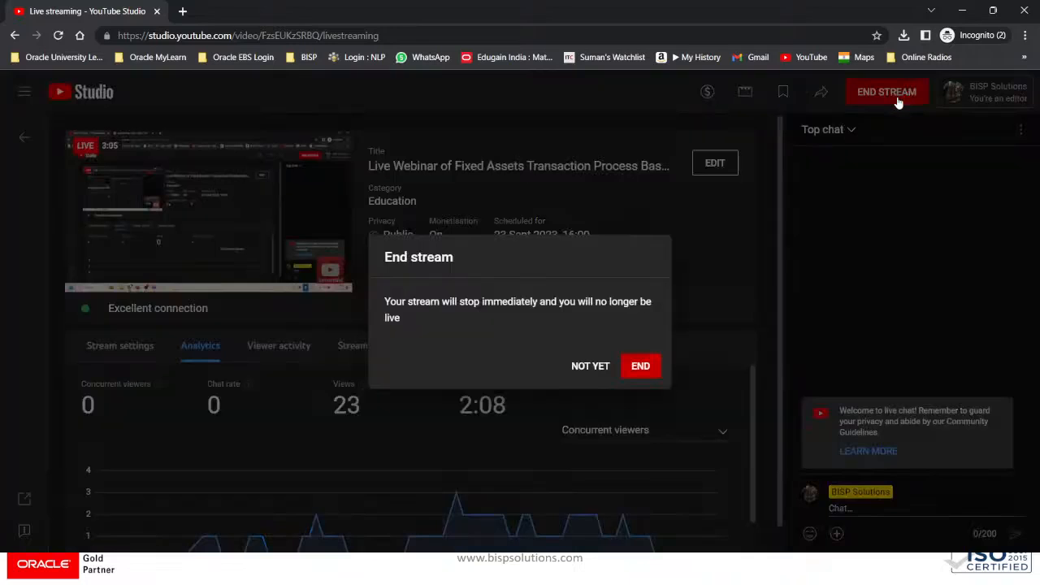
click(638, 367)
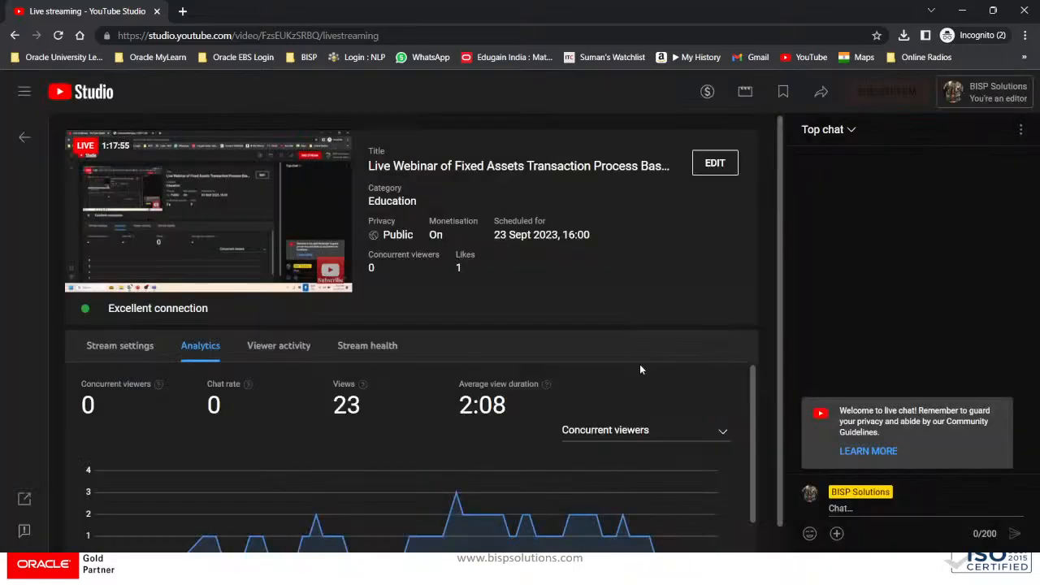